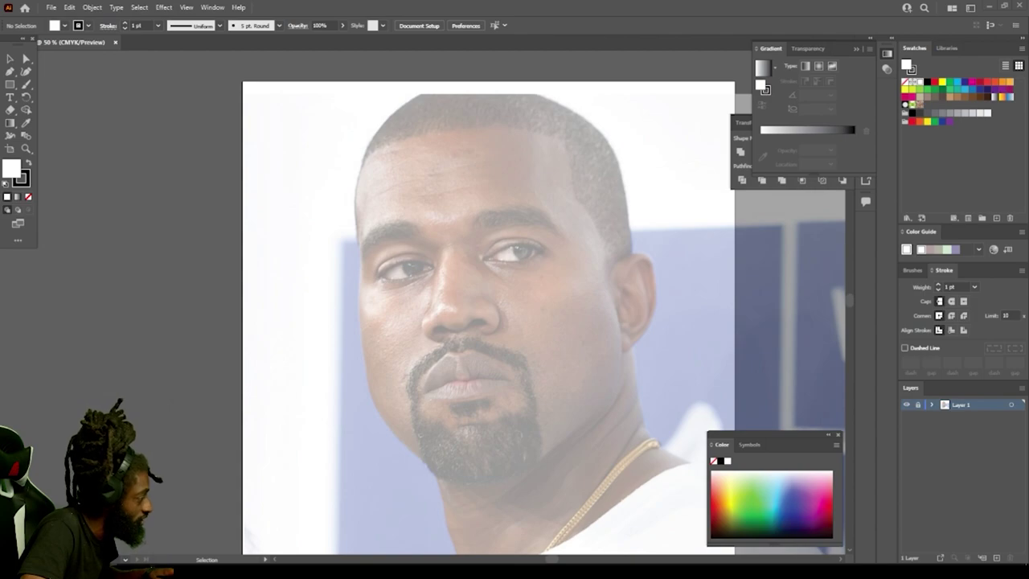
Step: Create a new calligraphic brush with a pressure-controlled size of 3 pt
{"action": "left_click", "coordinate": [279, 25]}
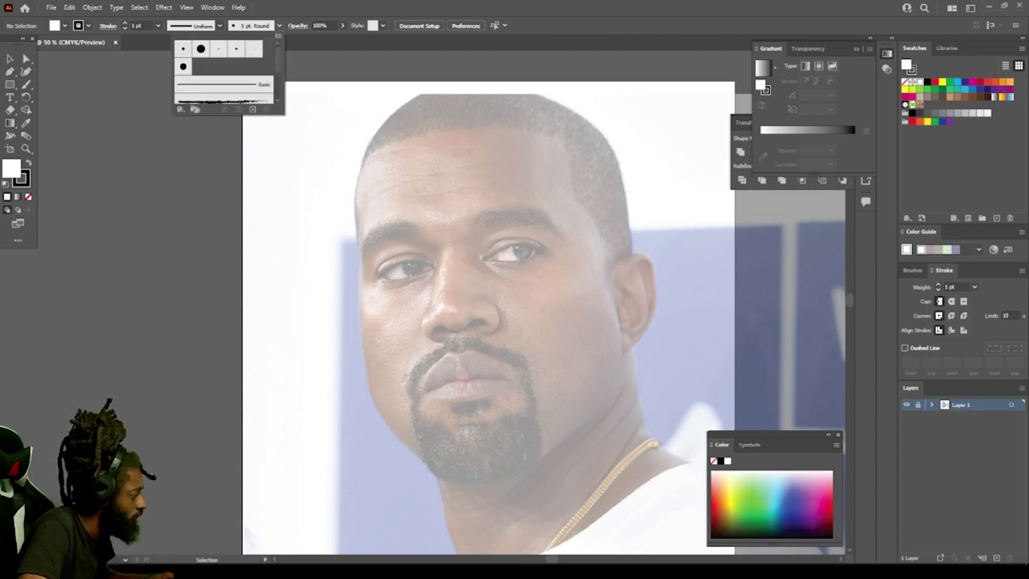
{"action": "left_click", "coordinate": [252, 109]}
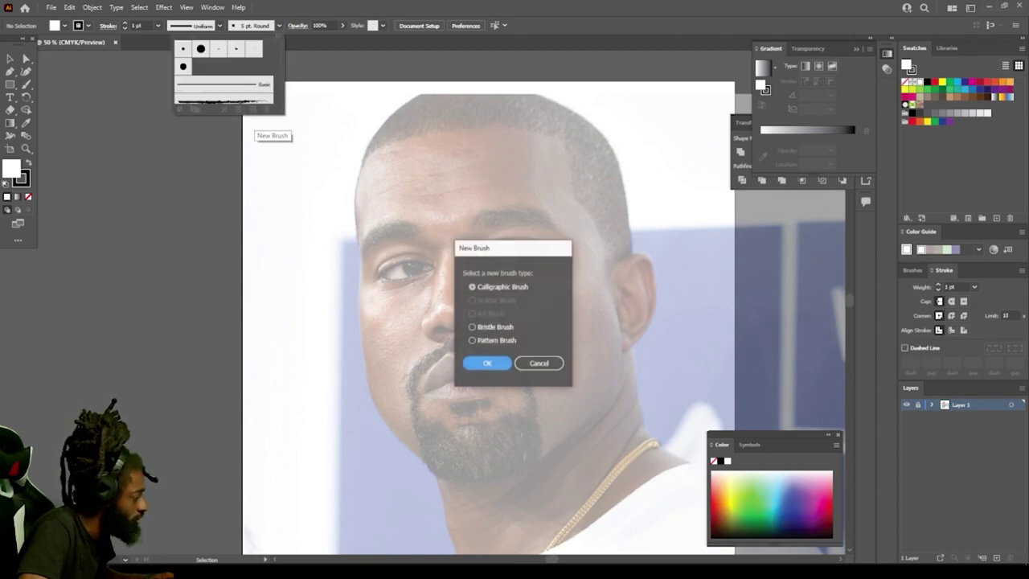
{"action": "left_click", "coordinate": [487, 364]}
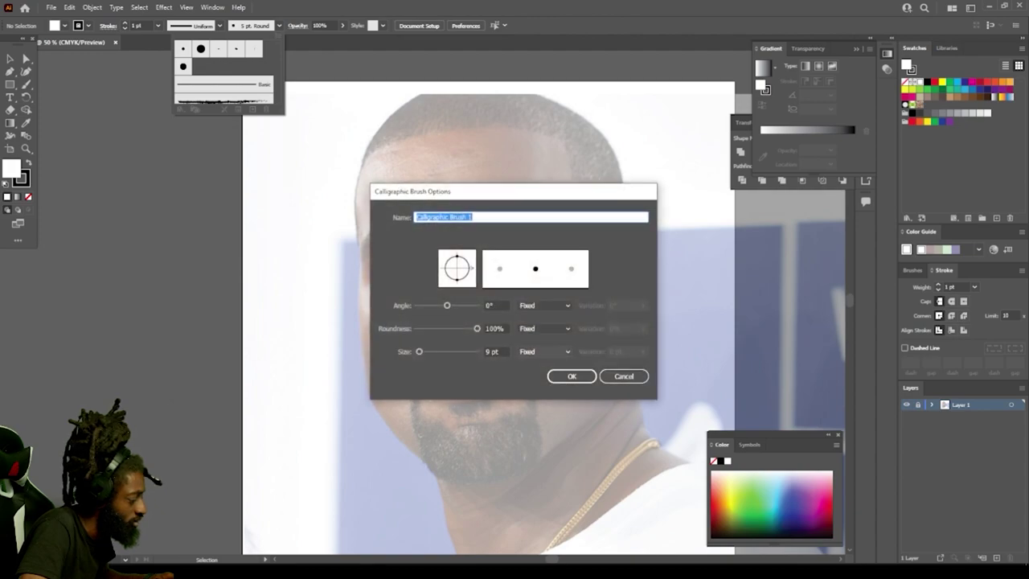
{"action": "left_click", "coordinate": [545, 352]}
{"action": "left_click", "coordinate": [539, 387]}
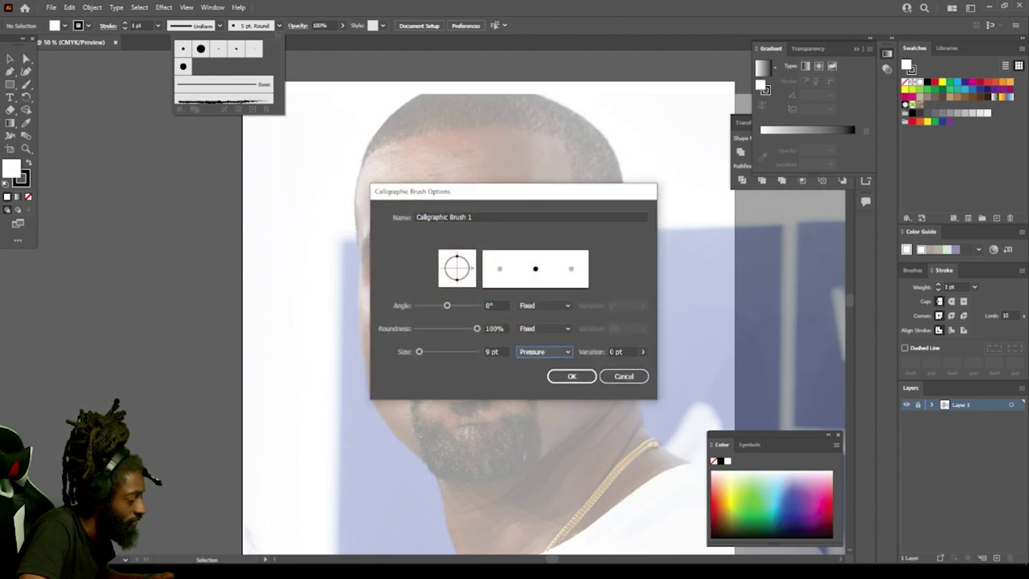
{"action": "left_click", "coordinate": [492, 352]}
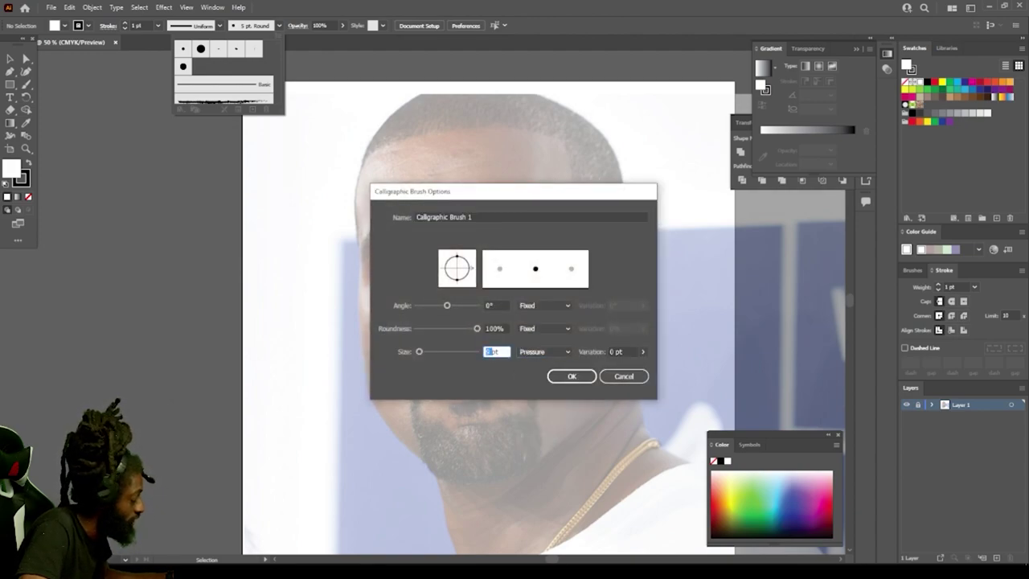
{"action": "type", "text": "3"}
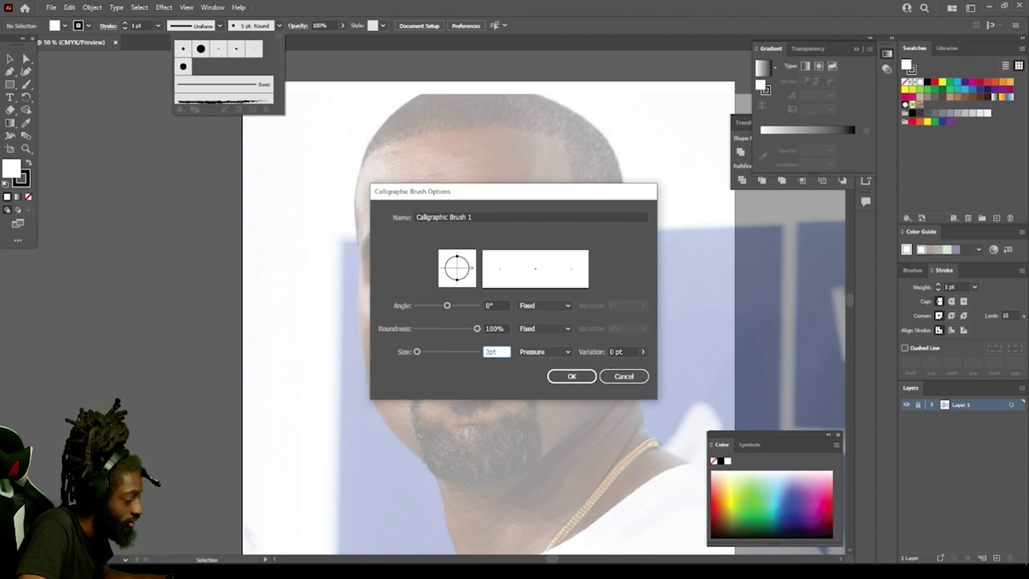
{"action": "key", "text": "Tab"}
{"action": "key", "text": "Return"}
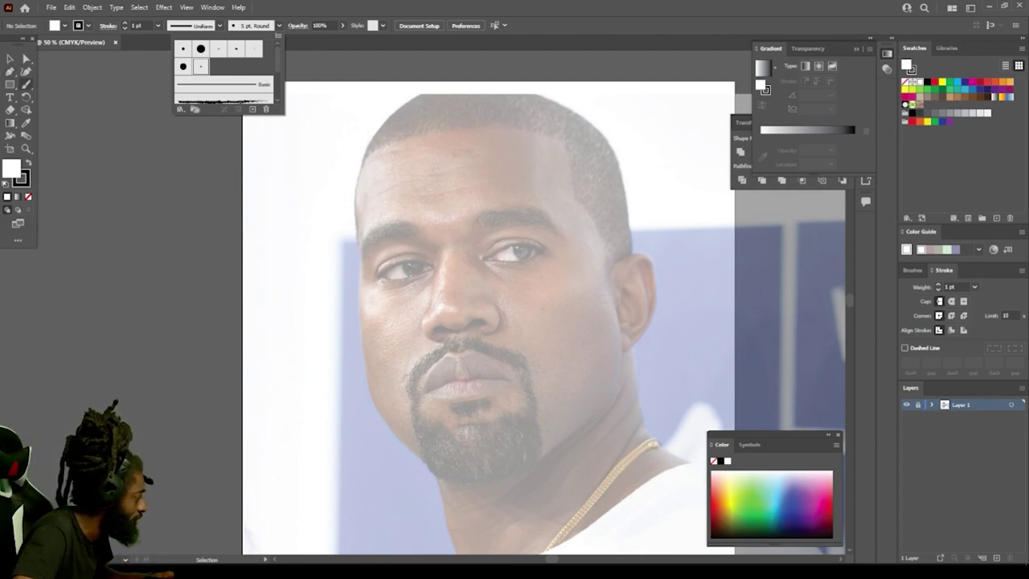
Step: Add a new layer above the photo and set the brush stroke weight to 3 pt
{"action": "left_click", "coordinate": [26, 84]}
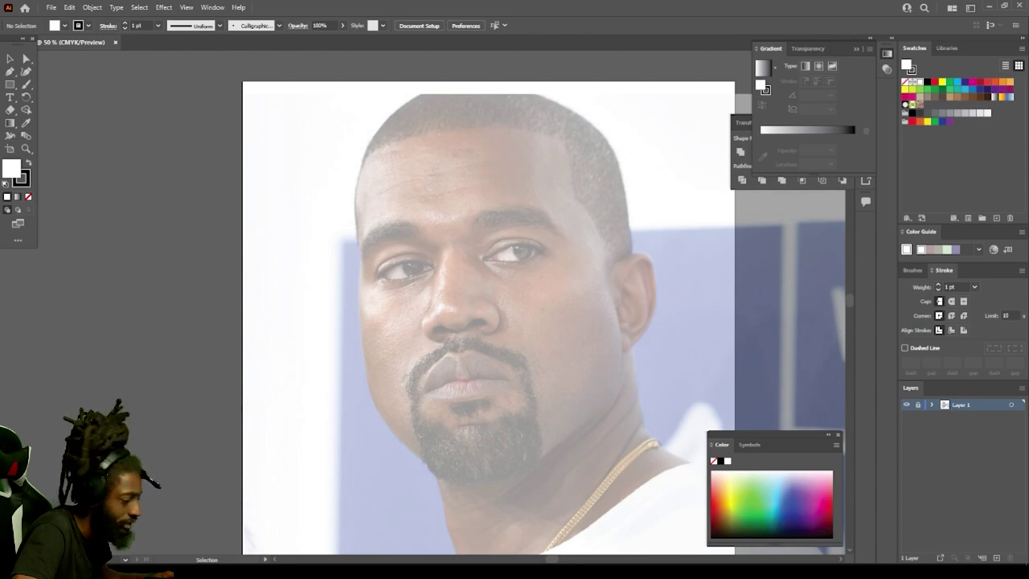
{"action": "key", "text": "ctrl+l"}
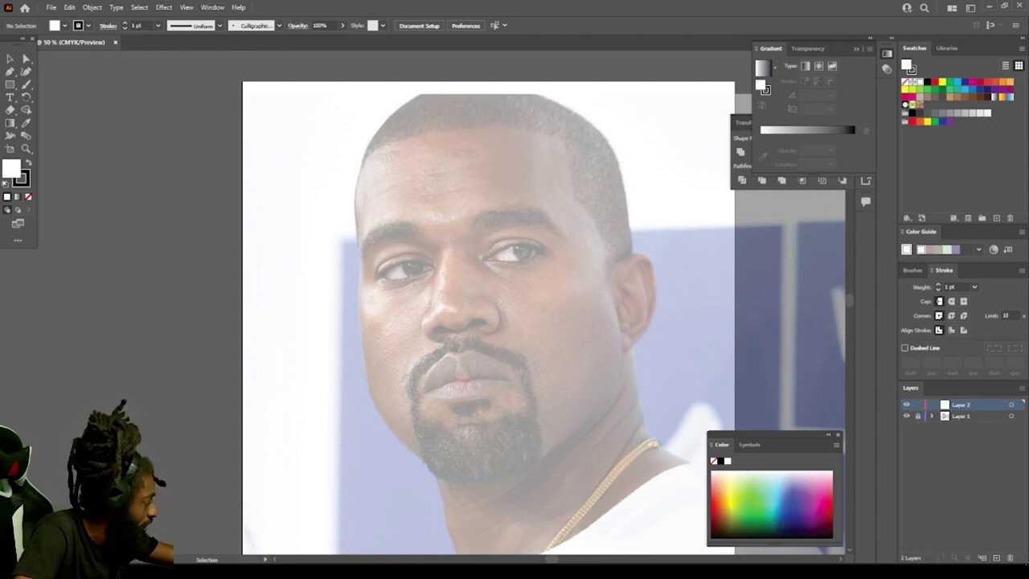
{"action": "left_click", "coordinate": [157, 25]}
{"action": "left_click", "coordinate": [171, 95]}
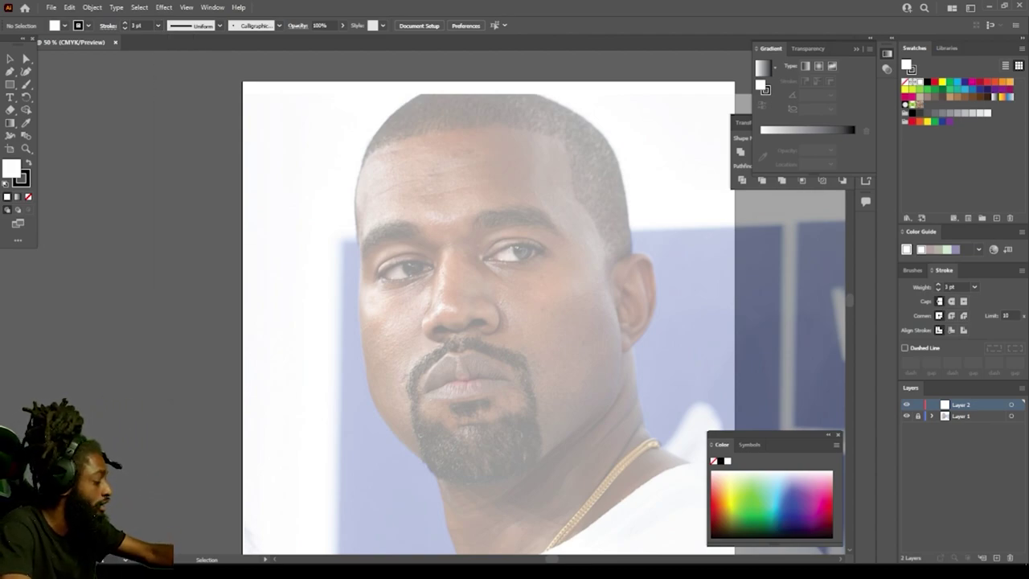
Step: Trace the left jawline with the Paintbrush from beside the beard up to the cheek below the eye
{"action": "scroll", "coordinate": [487, 306], "scroll_direction": "down", "scroll_amount": 3}
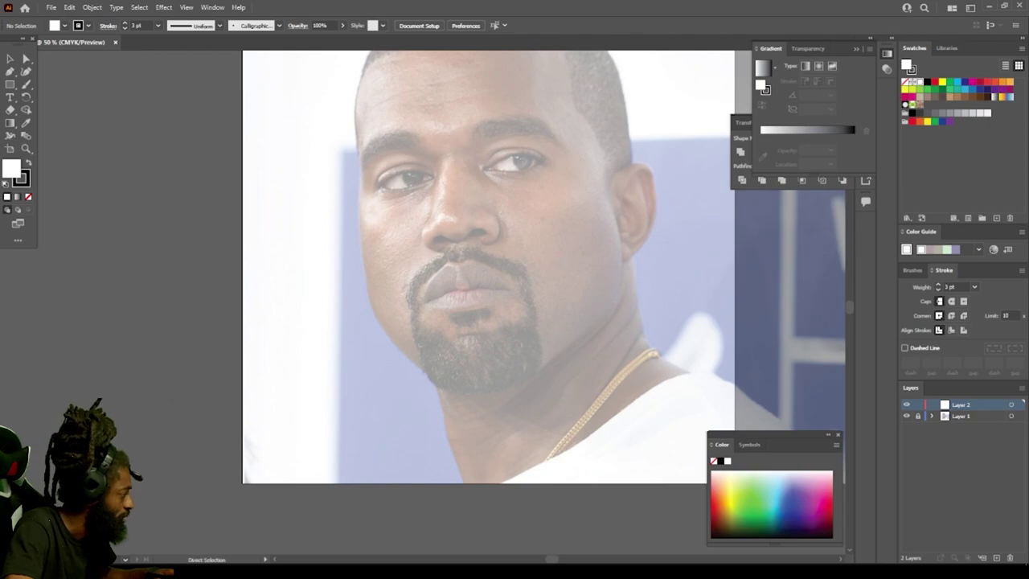
{"action": "key", "text": "ctrl+equal"}
{"action": "key", "text": "ctrl+equal"}
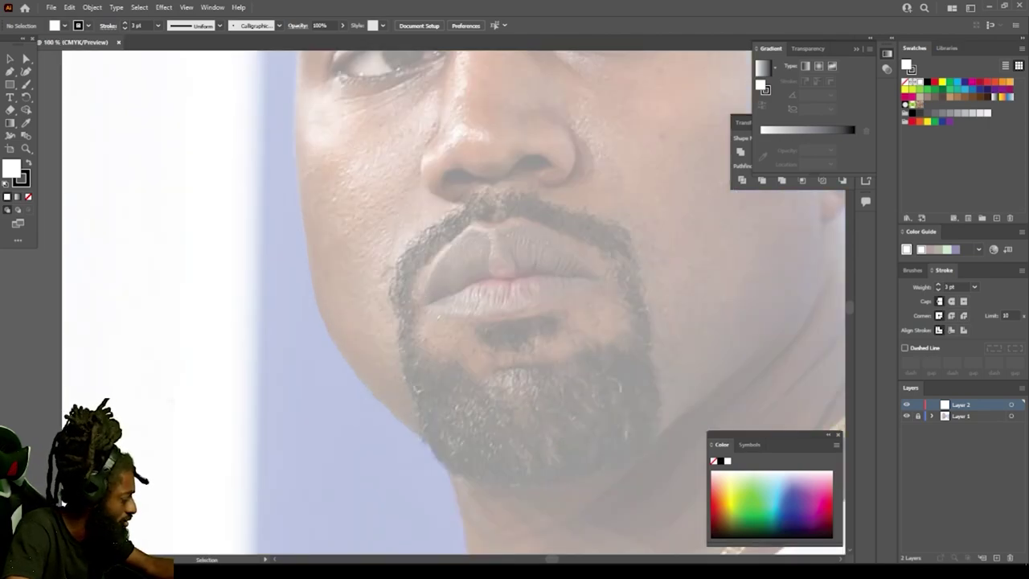
{"action": "key", "text": "b"}
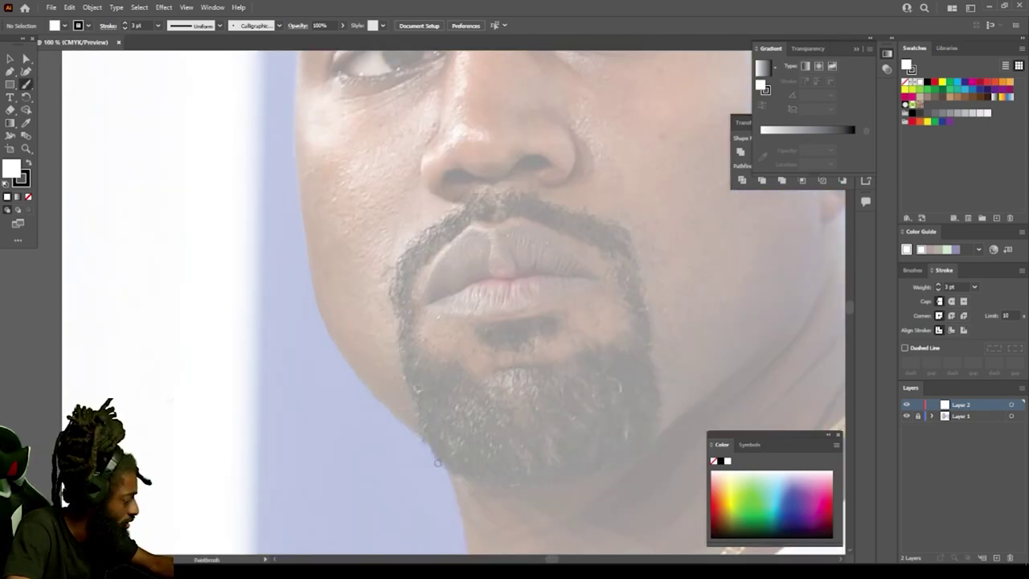
{"action": "mouse_move", "coordinate": [440, 464]}
{"action": "left_mouse_down"}
{"action": "mouse_move", "coordinate": [355, 371]}
{"action": "mouse_move", "coordinate": [319, 309]}
{"action": "mouse_move", "coordinate": [292, 125]}
{"action": "left_mouse_up"}
Step: Continue the face outline along the left cheek and temple up to the eyebrow with a brush stroke
{"action": "scroll", "coordinate": [291, 125], "scroll_direction": "up", "scroll_amount": 6}
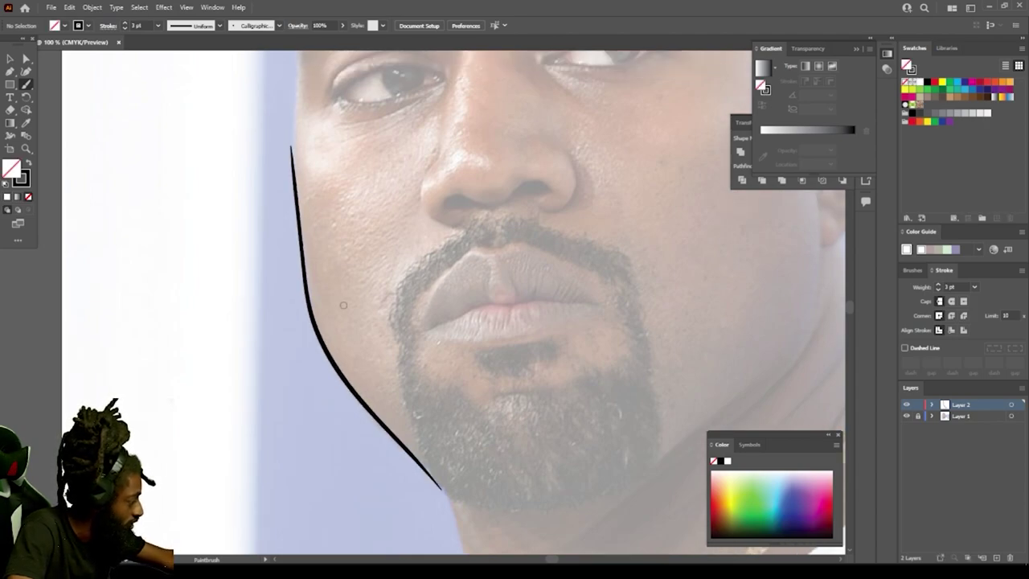
{"action": "key", "text": "ctrl+minus"}
{"action": "key", "text": "ctrl+plus"}
{"action": "key", "text": "ctrl+plus"}
{"action": "key", "text": "ctrl+plus"}
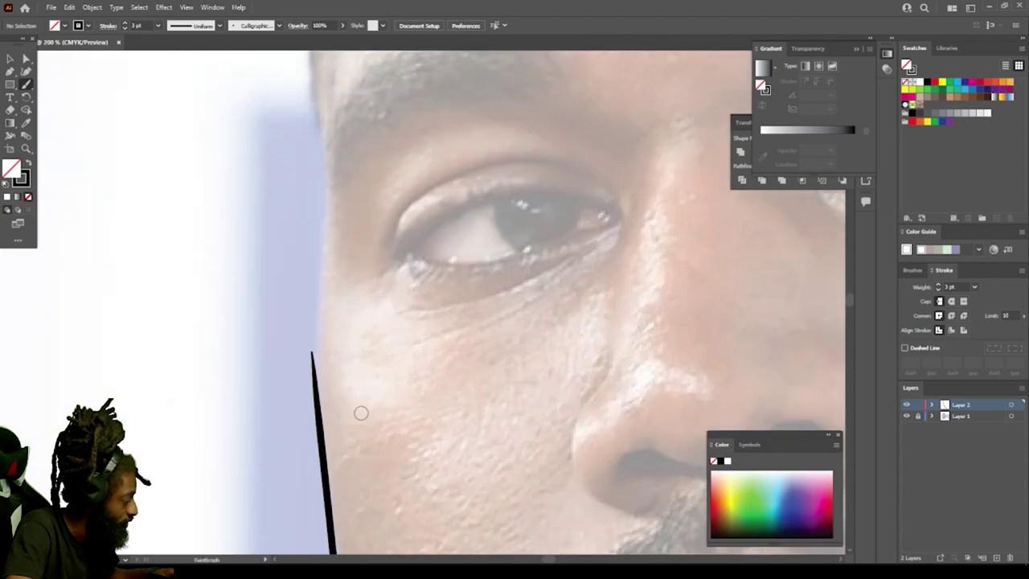
{"action": "scroll", "coordinate": [444, 303], "scroll_direction": "up", "scroll_amount": 2}
{"action": "mouse_move", "coordinate": [312, 416]}
{"action": "left_mouse_down"}
{"action": "mouse_move", "coordinate": [325, 283]}
{"action": "mouse_move", "coordinate": [312, 125]}
{"action": "left_mouse_up"}
Step: Trace the head outline from the left temple over the forehead and across the top of the hair
{"action": "scroll", "coordinate": [349, 310], "scroll_direction": "up", "scroll_amount": 5}
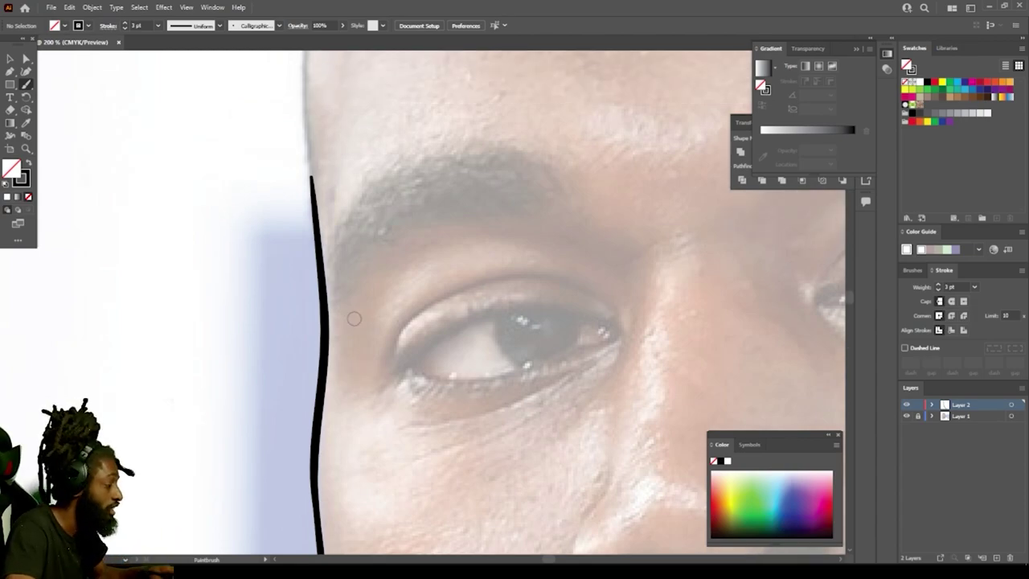
{"action": "key", "text": "ctrl+minus"}
{"action": "key", "text": "ctrl+minus"}
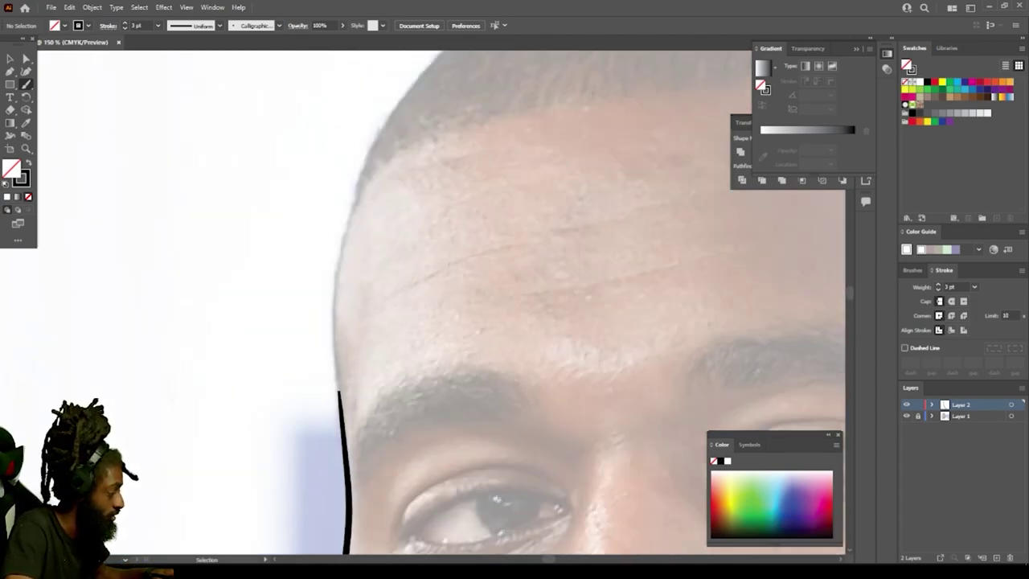
{"action": "scroll", "coordinate": [348, 373], "scroll_direction": "up", "scroll_amount": 3}
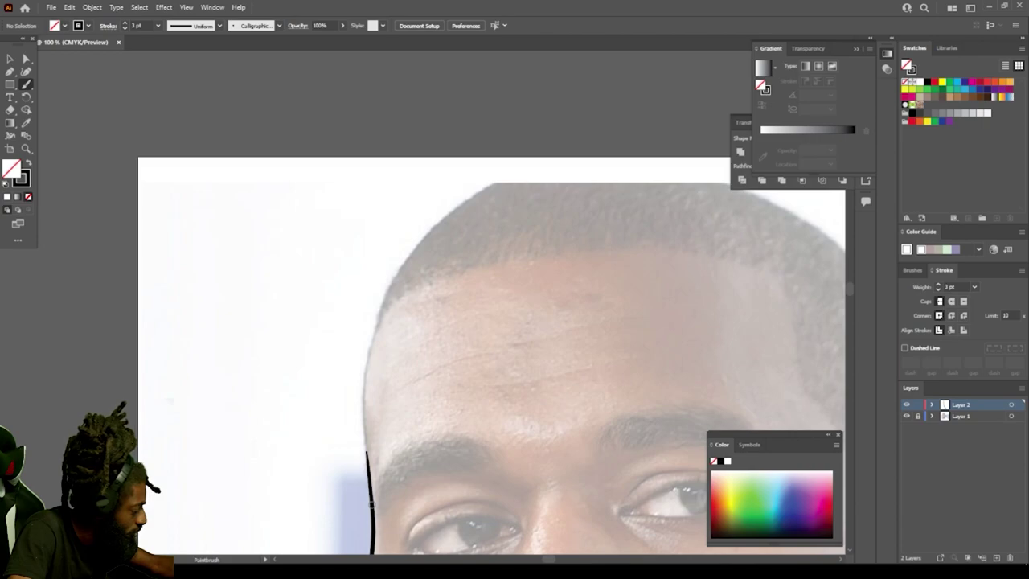
{"action": "mouse_move", "coordinate": [367, 452]}
{"action": "left_mouse_down"}
{"action": "mouse_move", "coordinate": [366, 348]}
{"action": "mouse_move", "coordinate": [383, 305]}
{"action": "mouse_move", "coordinate": [431, 235]}
{"action": "mouse_move", "coordinate": [488, 192]}
{"action": "mouse_move", "coordinate": [536, 175]}
{"action": "mouse_move", "coordinate": [639, 171]}
{"action": "mouse_move", "coordinate": [704, 181]}
{"action": "mouse_move", "coordinate": [840, 241]}
{"action": "left_mouse_up"}
Step: Redraw the outline beside the left eyebrow so the temple and forehead strokes join smoothly
{"action": "key", "text": "ctrl+minus"}
{"action": "key", "text": "ctrl+minus"}
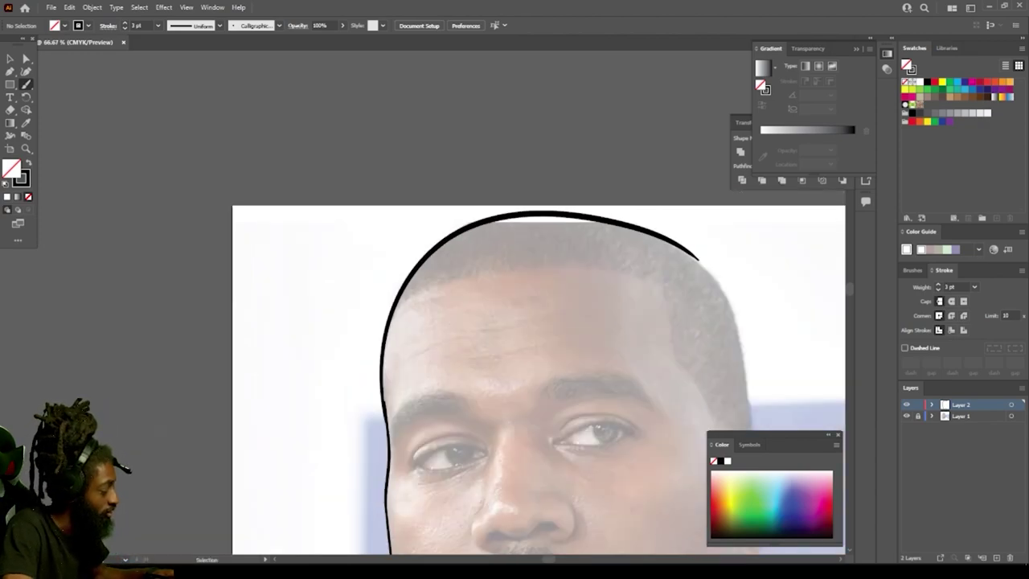
{"action": "left_click_drag", "start_coordinate": [558, 406], "coordinate": [649, 402]}
{"action": "key", "text": "ctrl+equal"}
{"action": "key", "text": "ctrl+equal"}
{"action": "key", "text": "ctrl+equal"}
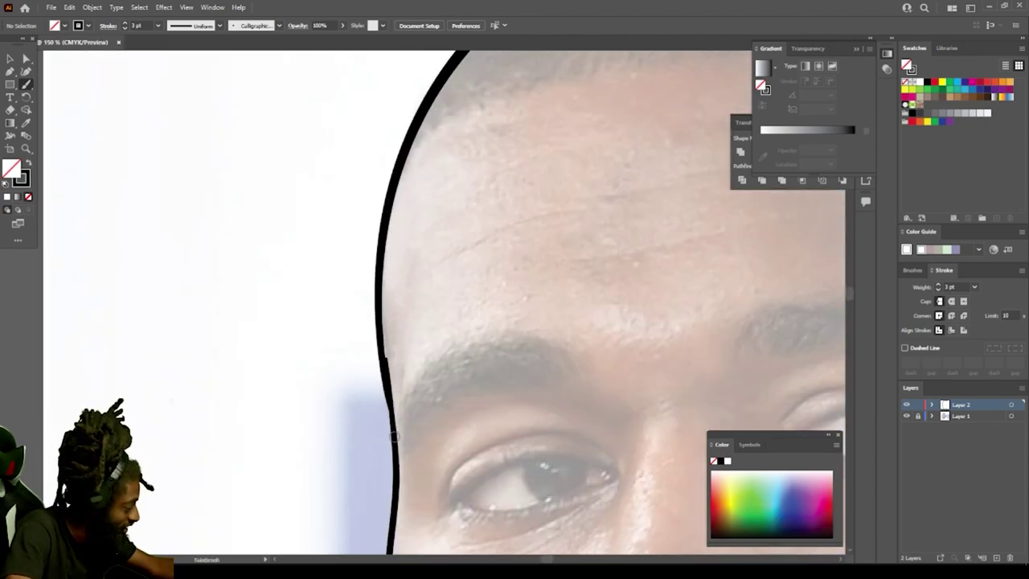
{"action": "left_click_drag", "start_coordinate": [390, 400], "coordinate": [383, 280]}
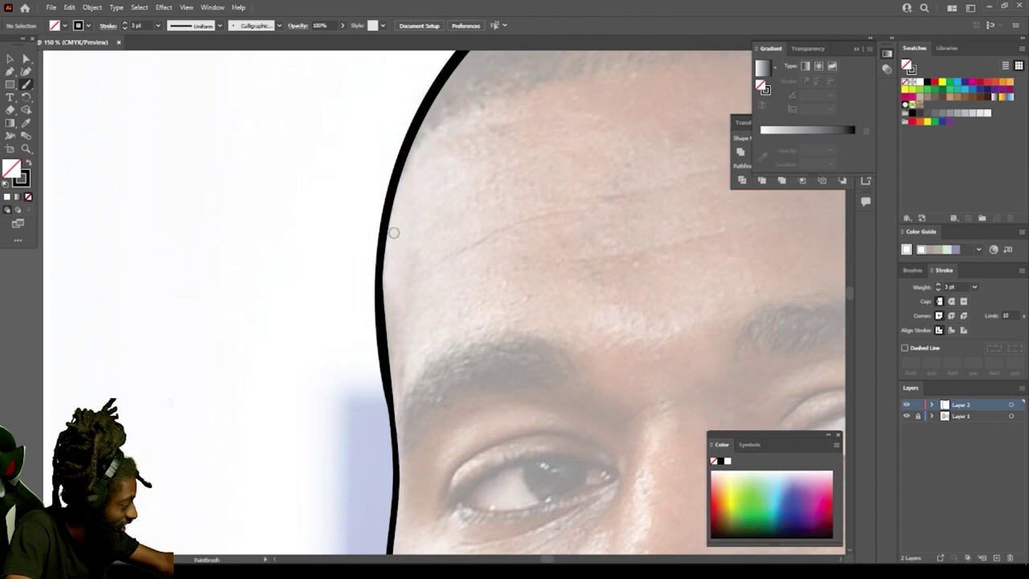
Step: Trace the right jawline between beard and ear, and the right side of the head from the ear to the top outline
{"action": "scroll", "coordinate": [391, 230], "scroll_direction": "down", "scroll_amount": 4}
{"action": "scroll", "coordinate": [411, 275], "scroll_direction": "up", "scroll_amount": 3}
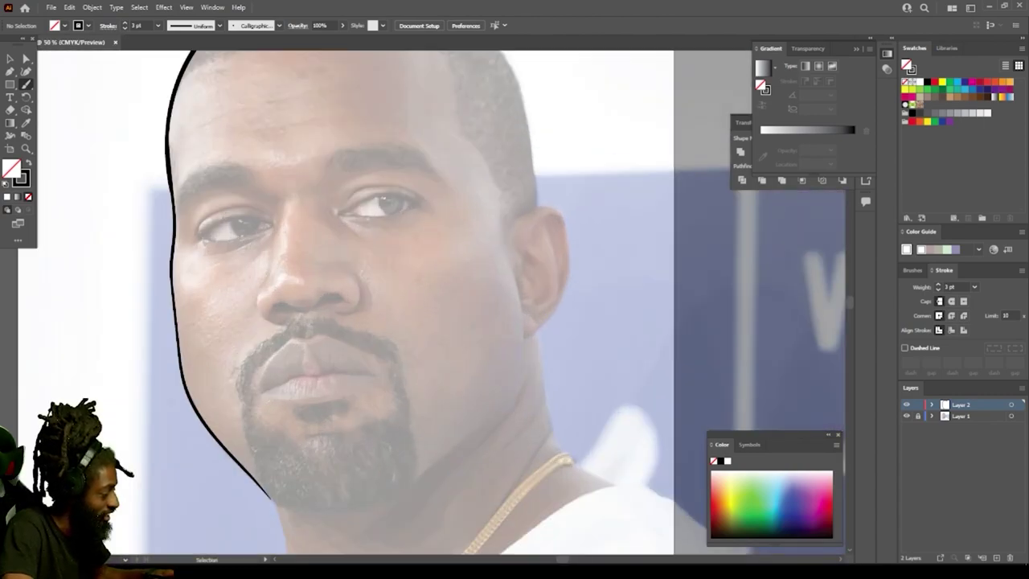
{"action": "mouse_move", "coordinate": [280, 523]}
{"action": "left_mouse_down"}
{"action": "mouse_move", "coordinate": [413, 420]}
{"action": "mouse_move", "coordinate": [451, 352]}
{"action": "mouse_move", "coordinate": [454, 263]}
{"action": "mouse_move", "coordinate": [428, 159]}
{"action": "left_mouse_up"}
{"action": "scroll", "coordinate": [453, 363], "scroll_direction": "up", "scroll_amount": 5}
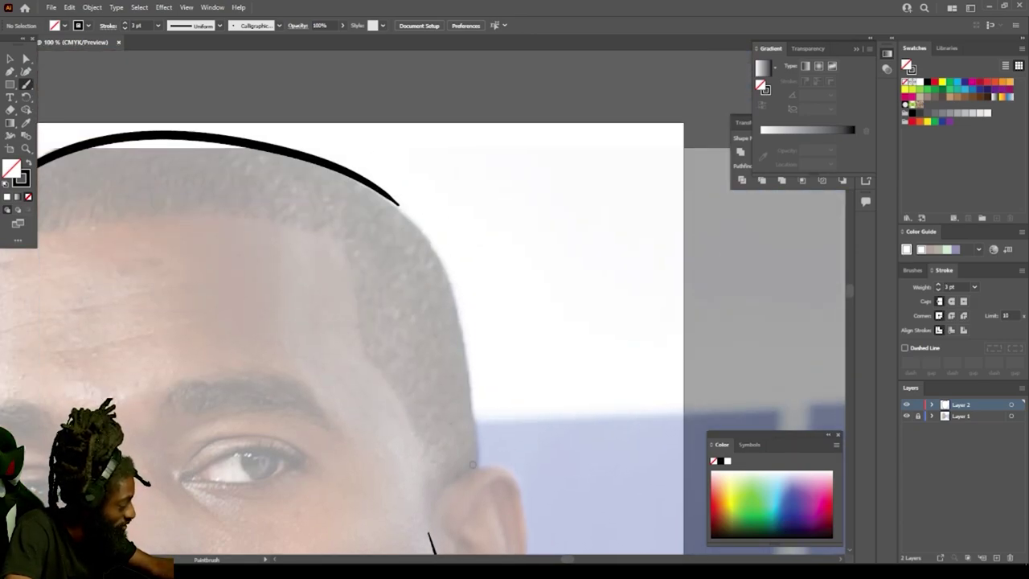
{"action": "mouse_move", "coordinate": [474, 468]}
{"action": "left_mouse_down"}
{"action": "mouse_move", "coordinate": [460, 328]}
{"action": "mouse_move", "coordinate": [428, 240]}
{"action": "mouse_move", "coordinate": [387, 198]}
{"action": "mouse_move", "coordinate": [293, 155]}
{"action": "left_mouse_up"}
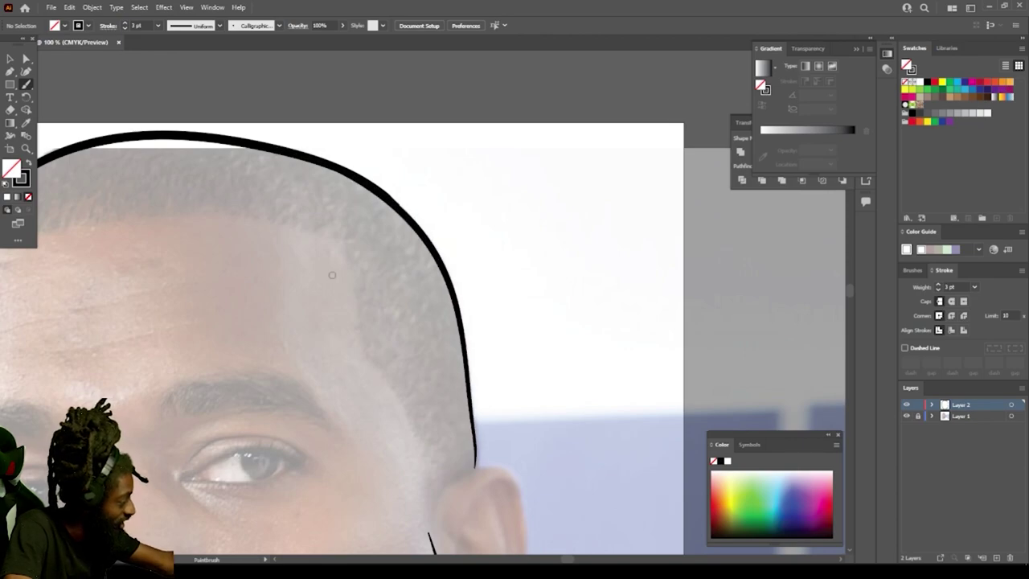
Step: Thicken and smooth the outline on the right side of the head from above the ear to the upper curve
{"action": "key", "text": "ctrl+minus"}
{"action": "key", "text": "ctrl+minus"}
{"action": "scroll", "coordinate": [397, 521], "scroll_direction": "down", "scroll_amount": 3}
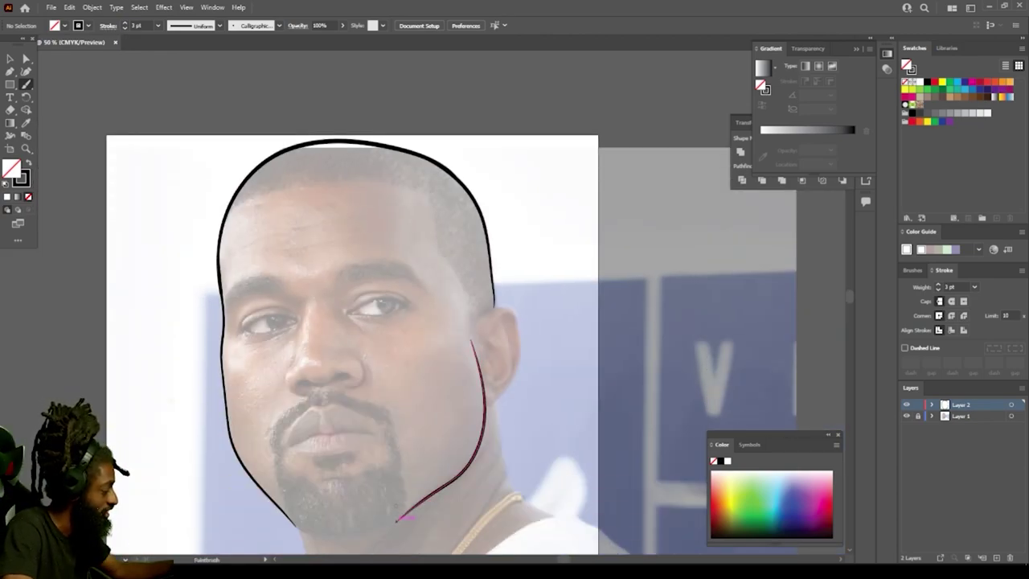
{"action": "scroll", "coordinate": [397, 494], "scroll_direction": "up", "scroll_amount": 1}
{"action": "key", "text": "ctrl+plus"}
{"action": "key", "text": "ctrl+plus"}
{"action": "key", "text": "ctrl+plus"}
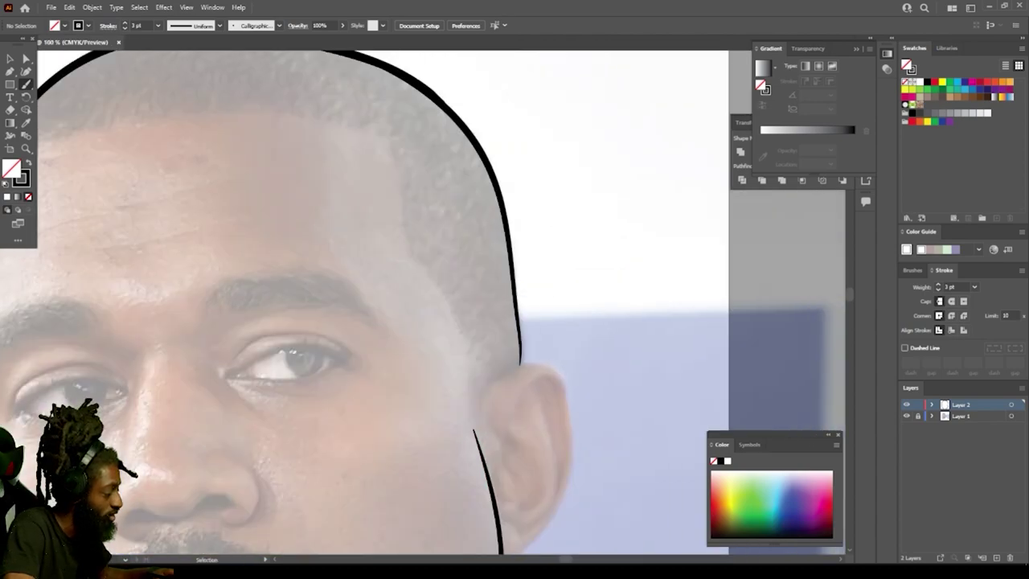
{"action": "scroll", "coordinate": [542, 482], "scroll_direction": "up", "scroll_amount": 3}
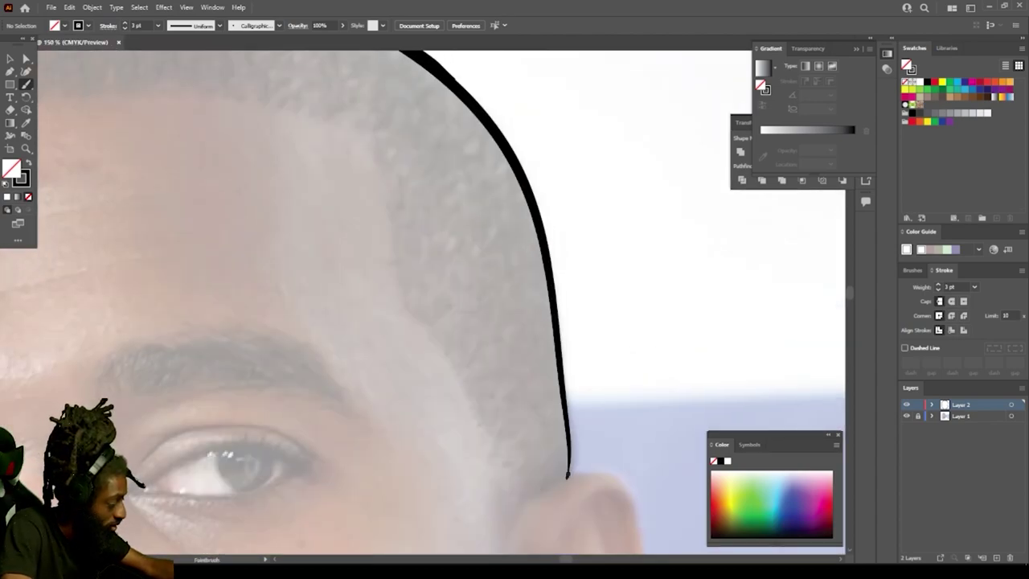
{"action": "mouse_move", "coordinate": [569, 474]}
{"action": "left_mouse_down"}
{"action": "mouse_move", "coordinate": [547, 238]}
{"action": "mouse_move", "coordinate": [511, 153]}
{"action": "mouse_move", "coordinate": [476, 111]}
{"action": "left_mouse_up"}
{"action": "scroll", "coordinate": [438, 74], "scroll_direction": "up", "scroll_amount": 3}
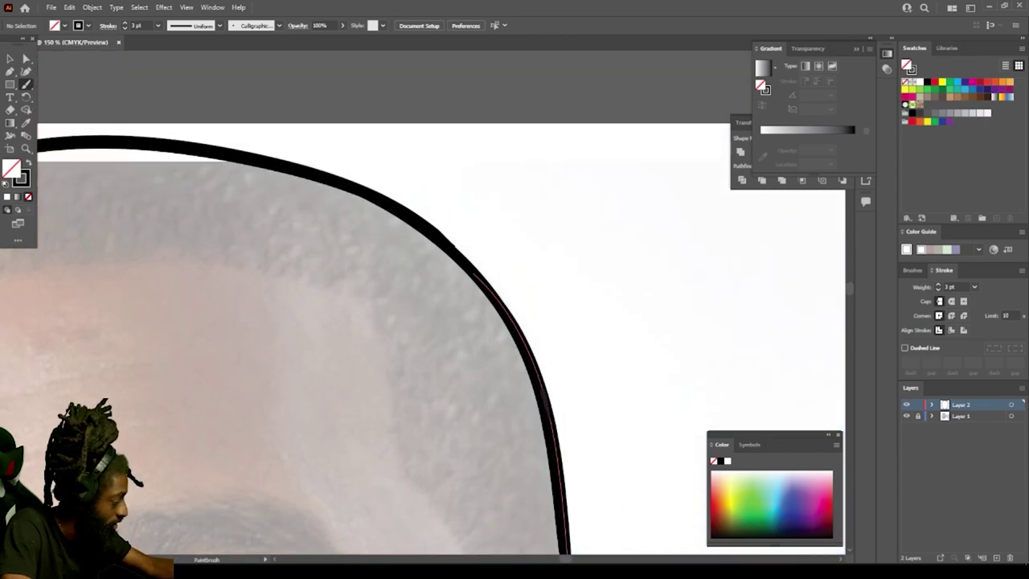
{"action": "mouse_move", "coordinate": [544, 394]}
{"action": "left_mouse_down"}
{"action": "mouse_move", "coordinate": [531, 353]}
{"action": "mouse_move", "coordinate": [472, 265]}
{"action": "mouse_move", "coordinate": [378, 201]}
{"action": "left_mouse_up"}
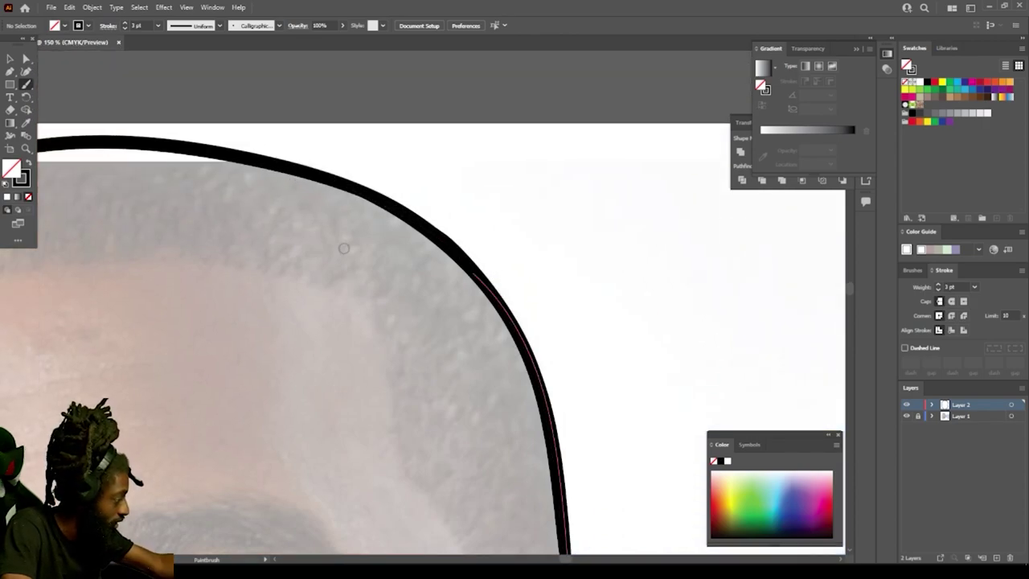
Step: Review the Paintbrush tool's fidelity and path-editing options and accept them
{"action": "key", "text": "ctrl+minus"}
{"action": "key", "text": "ctrl+minus"}
{"action": "key", "text": "ctrl+minus"}
{"action": "scroll", "coordinate": [423, 322], "scroll_direction": "left", "scroll_amount": 5}
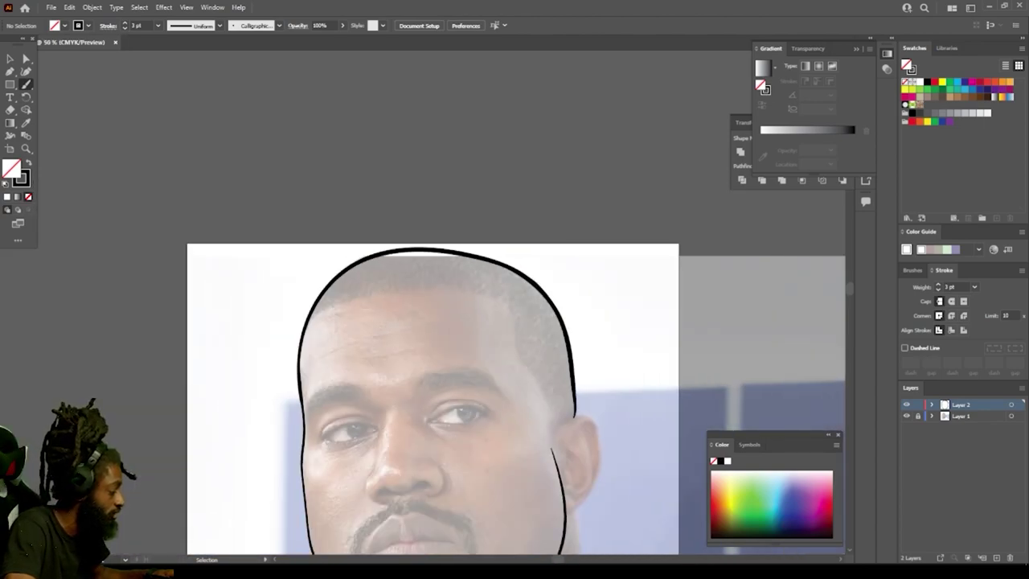
{"action": "scroll", "coordinate": [434, 321], "scroll_direction": "down", "scroll_amount": 5}
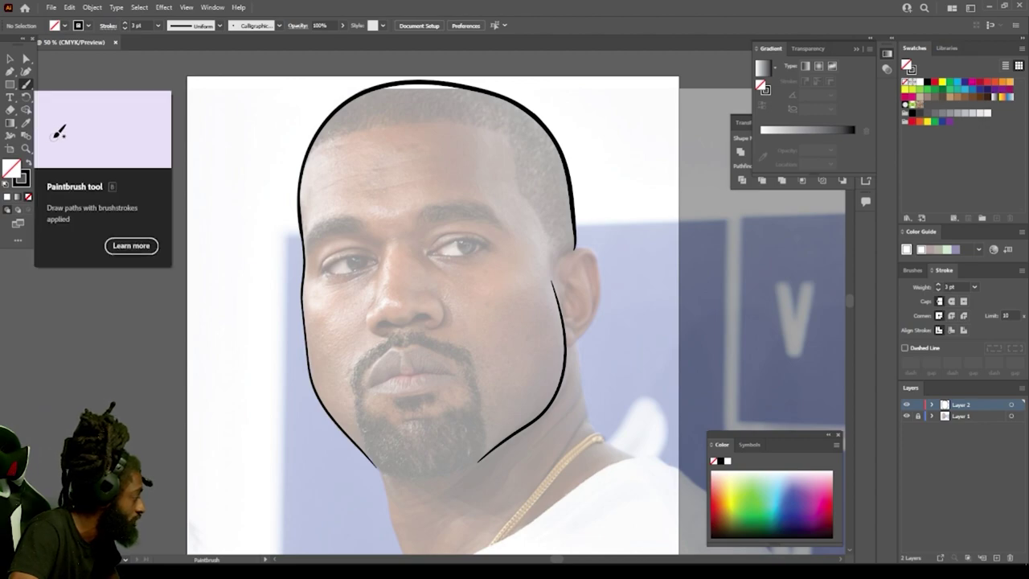
{"action": "double_click", "coordinate": [26, 84]}
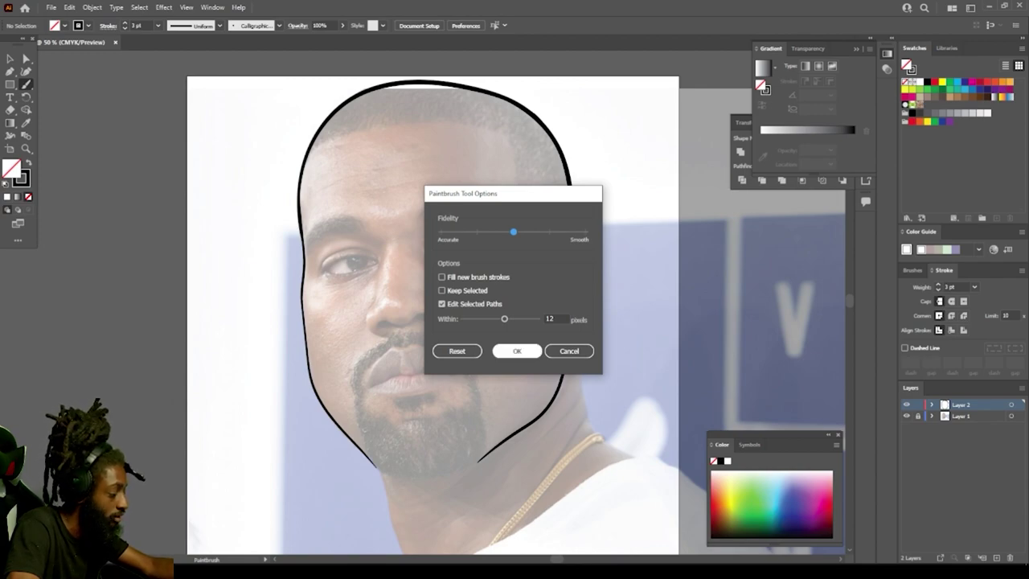
{"action": "left_click", "coordinate": [517, 351]}
Step: Draw a curved brush stroke under the beard that joins the left and right jawlines
{"action": "scroll", "coordinate": [439, 314], "scroll_direction": "down", "scroll_amount": 4}
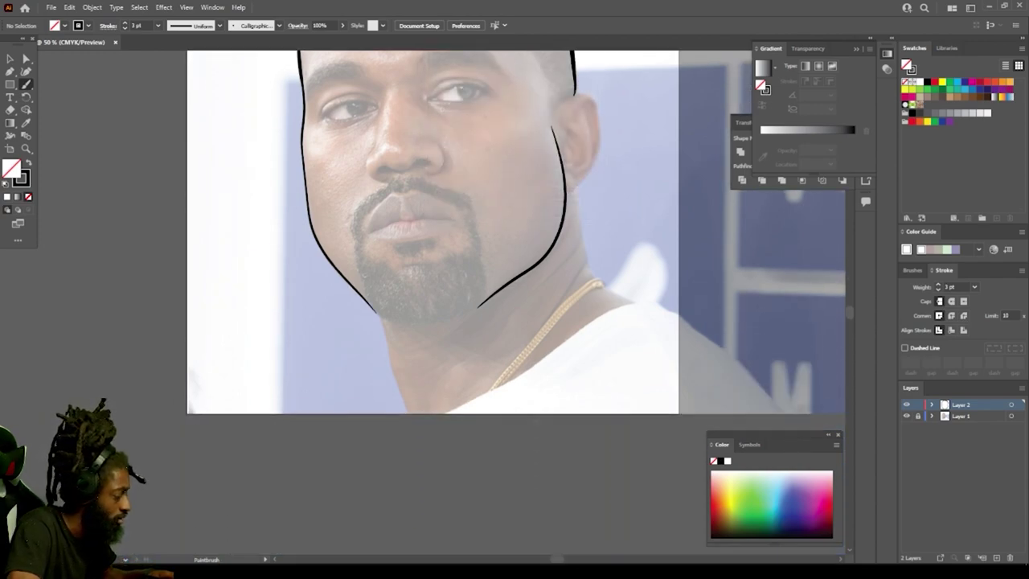
{"action": "key", "text": "ctrl+equal"}
{"action": "key", "text": "ctrl+equal"}
{"action": "key", "text": "ctrl+equal"}
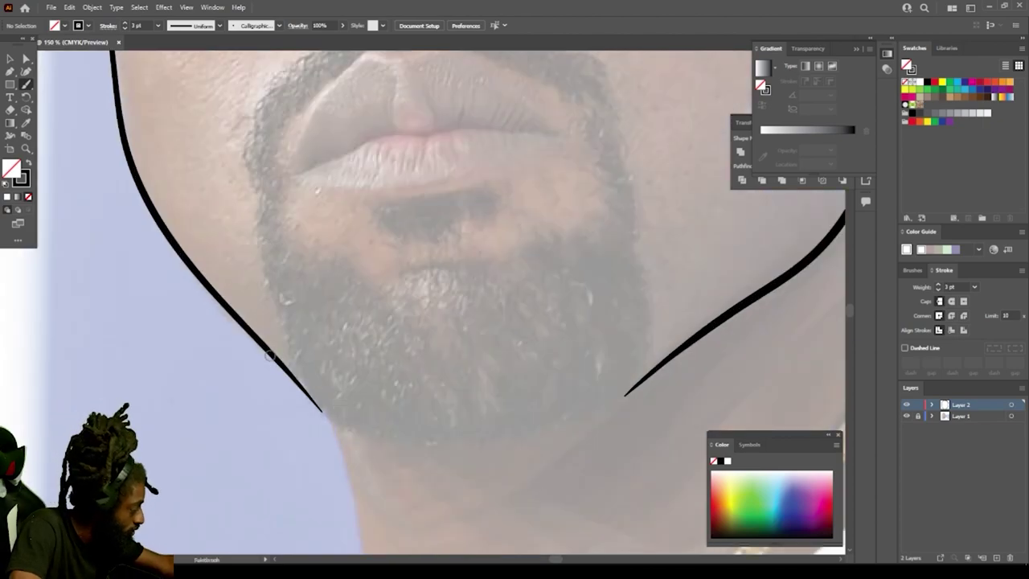
{"action": "mouse_move", "coordinate": [273, 357]}
{"action": "left_mouse_down"}
{"action": "mouse_move", "coordinate": [318, 409]}
{"action": "mouse_move", "coordinate": [378, 438]}
{"action": "mouse_move", "coordinate": [502, 441]}
{"action": "mouse_move", "coordinate": [603, 407]}
{"action": "mouse_move", "coordinate": [724, 326]}
{"action": "mouse_move", "coordinate": [726, 334]}
{"action": "left_mouse_up"}
{"action": "key", "text": "ctrl+minus"}
{"action": "key", "text": "ctrl+minus"}
{"action": "key", "text": "ctrl+minus"}
{"action": "scroll", "coordinate": [727, 335], "scroll_direction": "right", "scroll_amount": 2}
{"action": "scroll", "coordinate": [727, 335], "scroll_direction": "up", "scroll_amount": 3}
{"action": "key", "text": "ctrl+equal"}
{"action": "key", "text": "ctrl+equal"}
{"action": "key", "text": "ctrl+equal"}
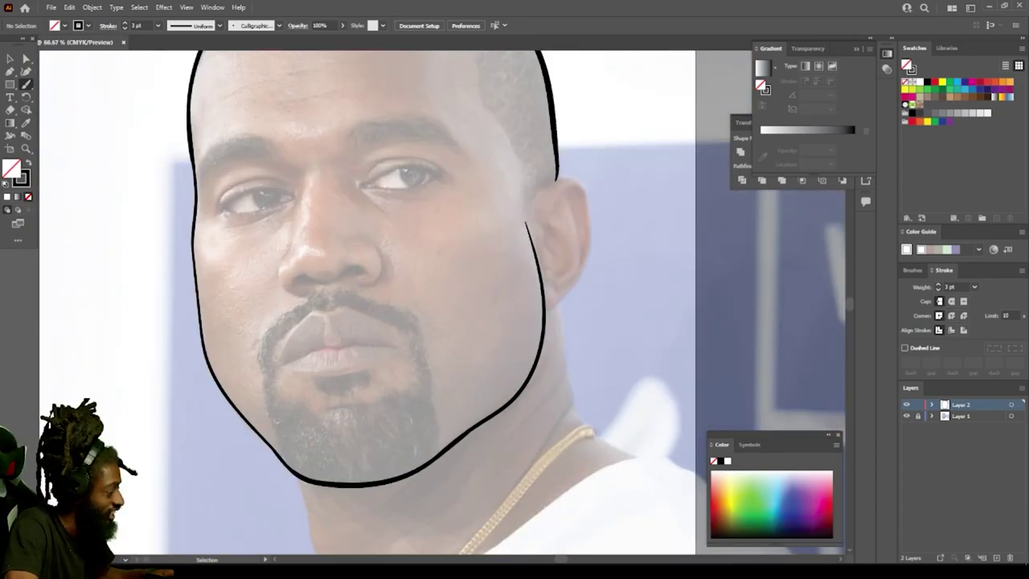
Step: Trace the outer contour of the ear with one curved stroke from its upper inner edge around to the lobe at the jawline
{"action": "scroll", "coordinate": [727, 335], "scroll_direction": "right", "scroll_amount": 5}
{"action": "key", "text": "ctrl+equal"}
{"action": "scroll", "coordinate": [319, 262], "scroll_direction": "up", "scroll_amount": 5}
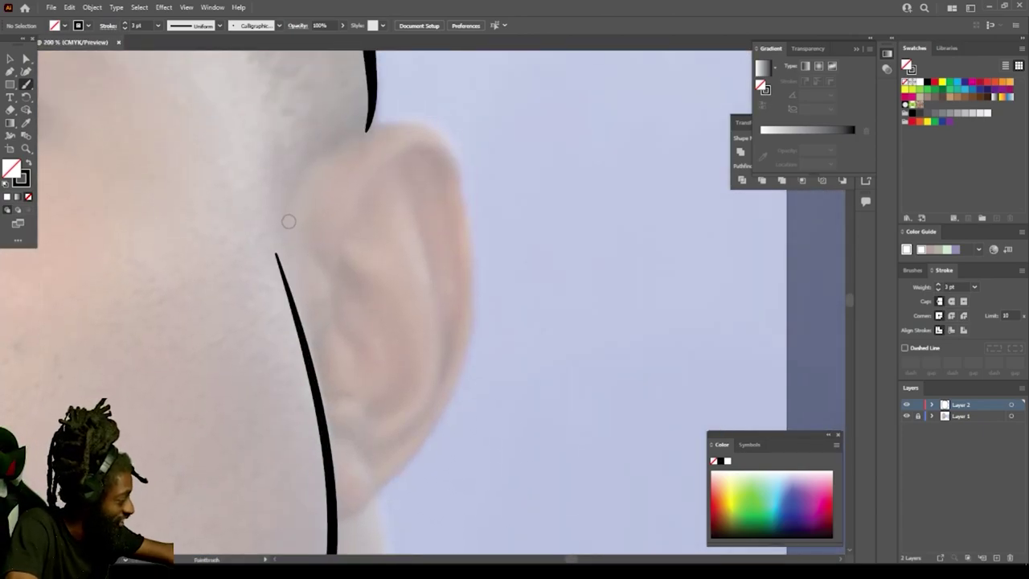
{"action": "mouse_move", "coordinate": [287, 215]}
{"action": "left_mouse_down"}
{"action": "mouse_move", "coordinate": [319, 161]}
{"action": "mouse_move", "coordinate": [392, 121]}
{"action": "mouse_move", "coordinate": [429, 118]}
{"action": "mouse_move", "coordinate": [468, 158]}
{"action": "mouse_move", "coordinate": [481, 234]}
{"action": "mouse_move", "coordinate": [467, 370]}
{"action": "mouse_move", "coordinate": [416, 466]}
{"action": "mouse_move", "coordinate": [371, 515]}
{"action": "left_mouse_up"}
Step: Draw the curved upper edges of both nostrils and fill the nostril openings with solid black brush strokes
{"action": "key", "text": "ctrl+minus"}
{"action": "key", "text": "ctrl+minus"}
{"action": "key", "text": "ctrl+minus"}
{"action": "key", "text": "ctrl+minus"}
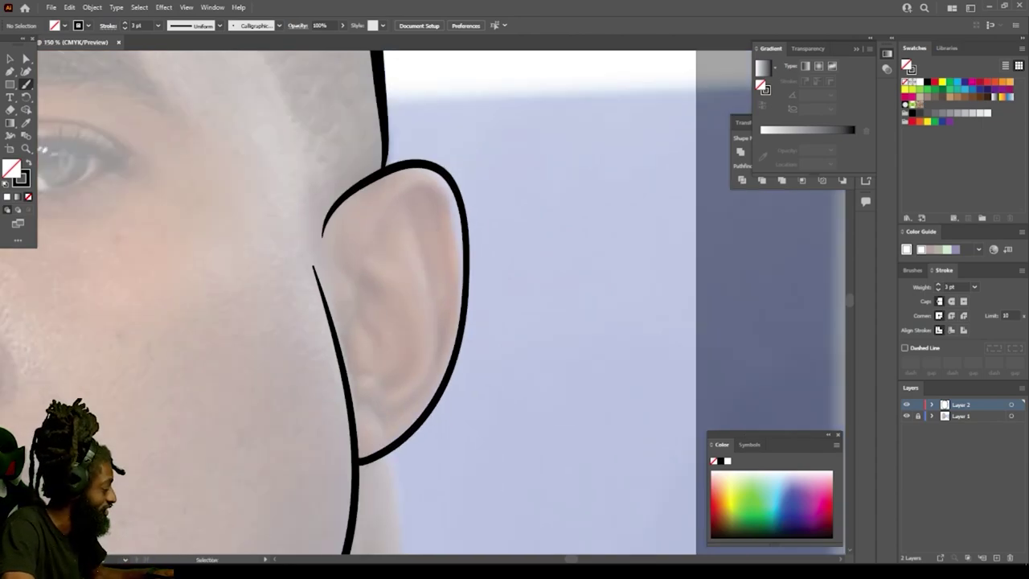
{"action": "key", "text": "ctrl+minus"}
{"action": "key", "text": "ctrl+plus"}
{"action": "key", "text": "ctrl+plus"}
{"action": "key", "text": "ctrl+plus"}
{"action": "key", "text": "ctrl+plus"}
{"action": "key", "text": "ctrl+plus"}
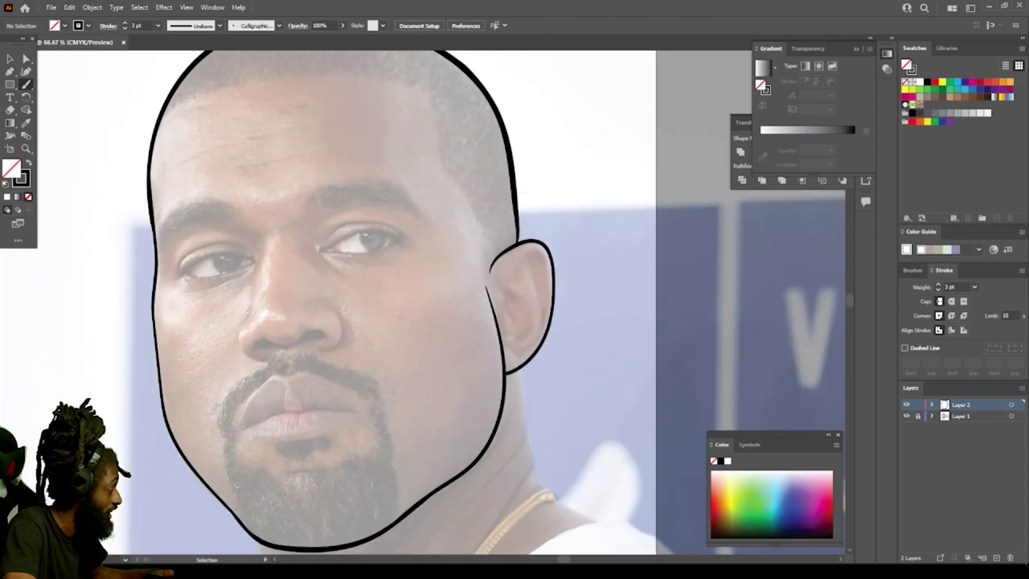
{"action": "key", "text": "ctrl+plus"}
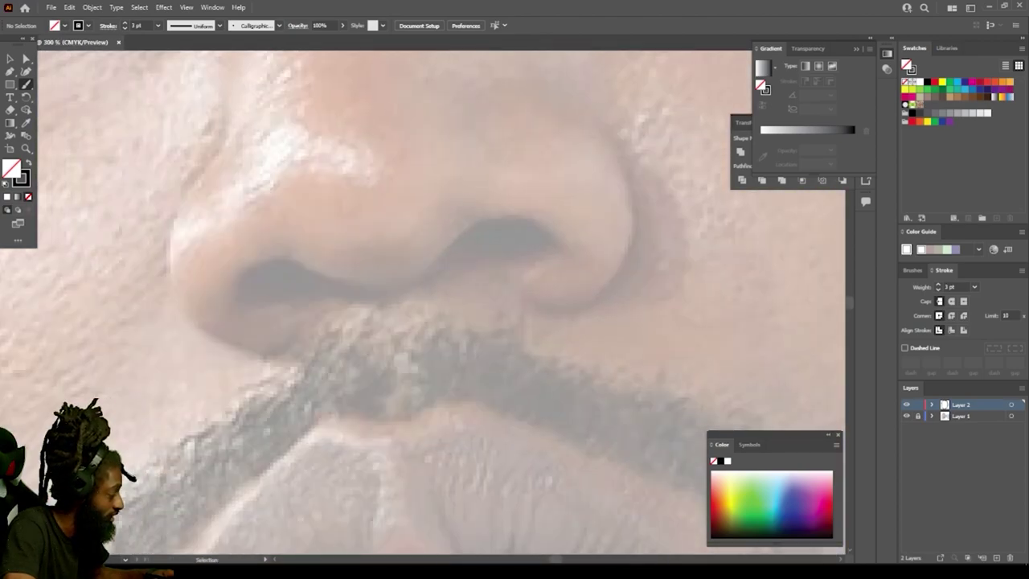
{"action": "mouse_move", "coordinate": [292, 380]}
{"action": "left_mouse_down"}
{"action": "mouse_move", "coordinate": [283, 358]}
{"action": "mouse_move", "coordinate": [341, 341]}
{"action": "mouse_move", "coordinate": [398, 372]}
{"action": "mouse_move", "coordinate": [432, 373]}
{"action": "mouse_move", "coordinate": [508, 316]}
{"action": "mouse_move", "coordinate": [567, 301]}
{"action": "mouse_move", "coordinate": [596, 337]}
{"action": "left_mouse_up"}
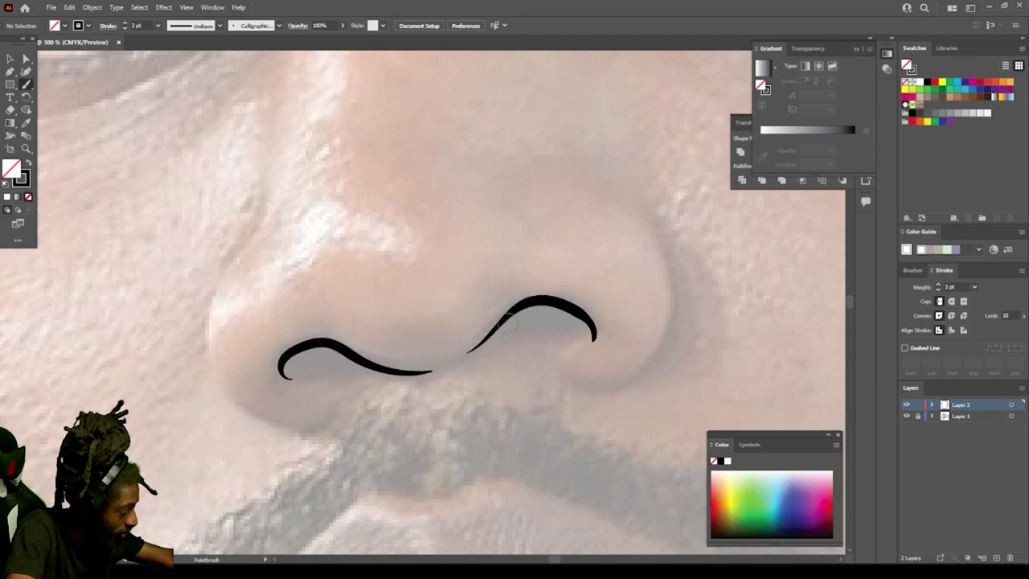
{"action": "mouse_move", "coordinate": [492, 324]}
{"action": "left_mouse_down"}
{"action": "mouse_move", "coordinate": [579, 319]}
{"action": "mouse_move", "coordinate": [513, 316]}
{"action": "left_mouse_up"}
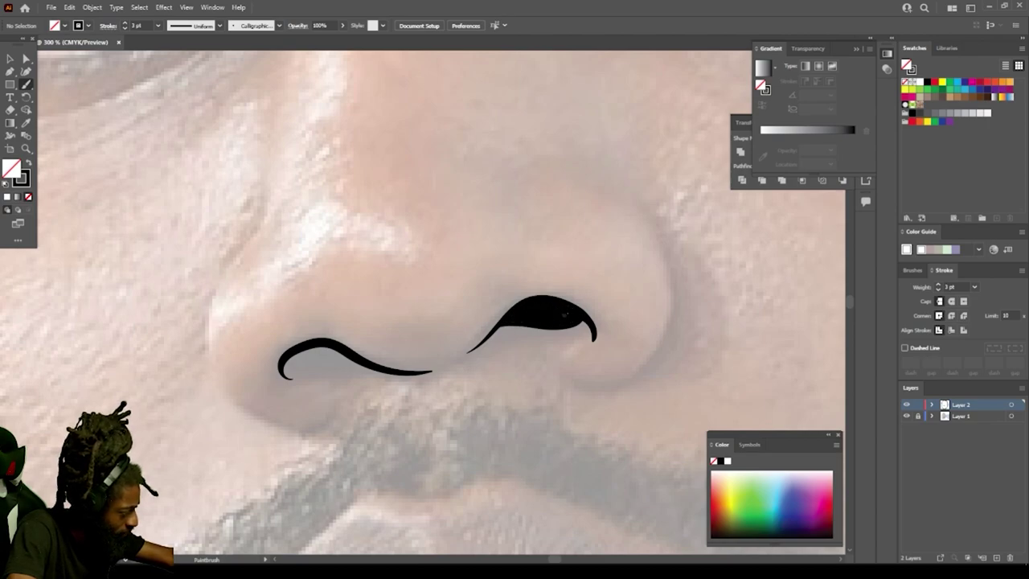
{"action": "mouse_move", "coordinate": [281, 366]}
{"action": "left_mouse_down"}
{"action": "mouse_move", "coordinate": [291, 354]}
{"action": "mouse_move", "coordinate": [344, 352]}
{"action": "mouse_move", "coordinate": [288, 354]}
{"action": "left_mouse_up"}
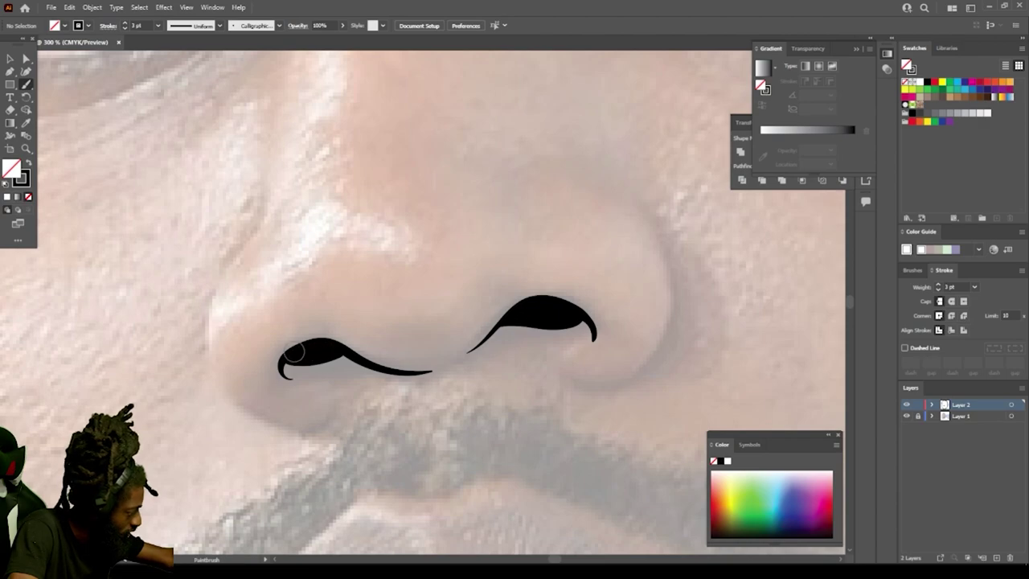
{"action": "left_click_drag", "start_coordinate": [304, 424], "coordinate": [320, 419]}
{"action": "mouse_move", "coordinate": [197, 338]}
{"action": "left_mouse_down"}
{"action": "mouse_move", "coordinate": [225, 253]}
{"action": "mouse_move", "coordinate": [256, 210]}
{"action": "left_mouse_up"}
{"action": "scroll", "coordinate": [325, 302], "scroll_direction": "up", "scroll_amount": 2}
{"action": "scroll", "coordinate": [325, 349], "scroll_direction": "up", "scroll_amount": 1}
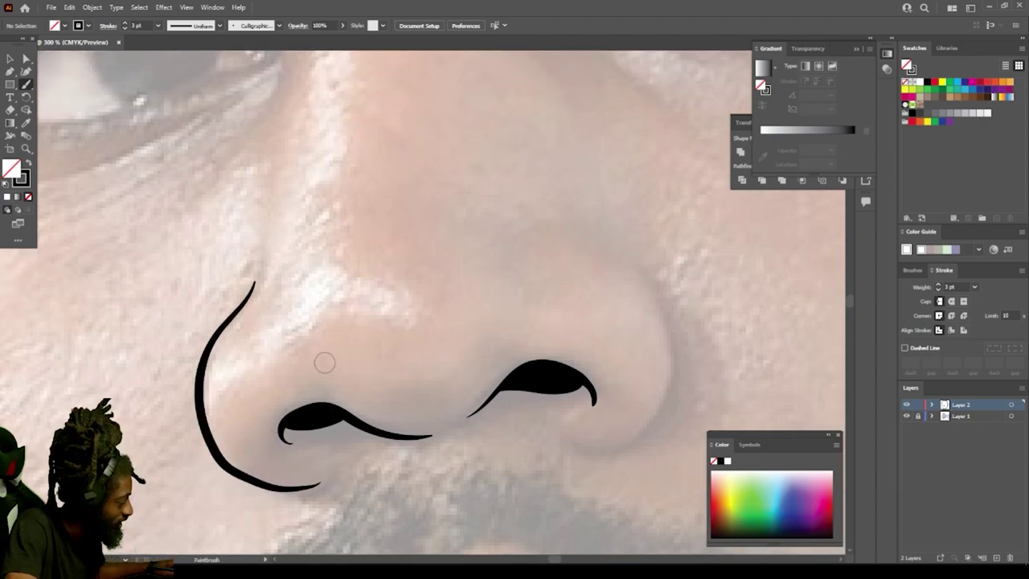
{"action": "key", "text": "ctrl+z"}
{"action": "mouse_move", "coordinate": [315, 488]}
{"action": "left_mouse_down"}
{"action": "mouse_move", "coordinate": [253, 485]}
{"action": "mouse_move", "coordinate": [214, 429]}
{"action": "mouse_move", "coordinate": [205, 369]}
{"action": "mouse_move", "coordinate": [265, 256]}
{"action": "left_mouse_up"}
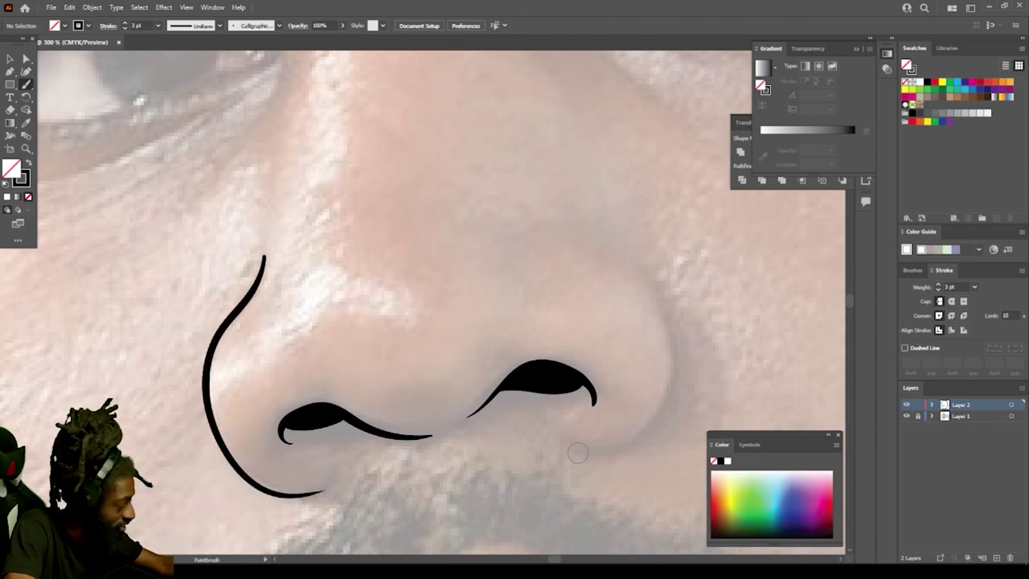
{"action": "key", "text": "ctrl+z"}
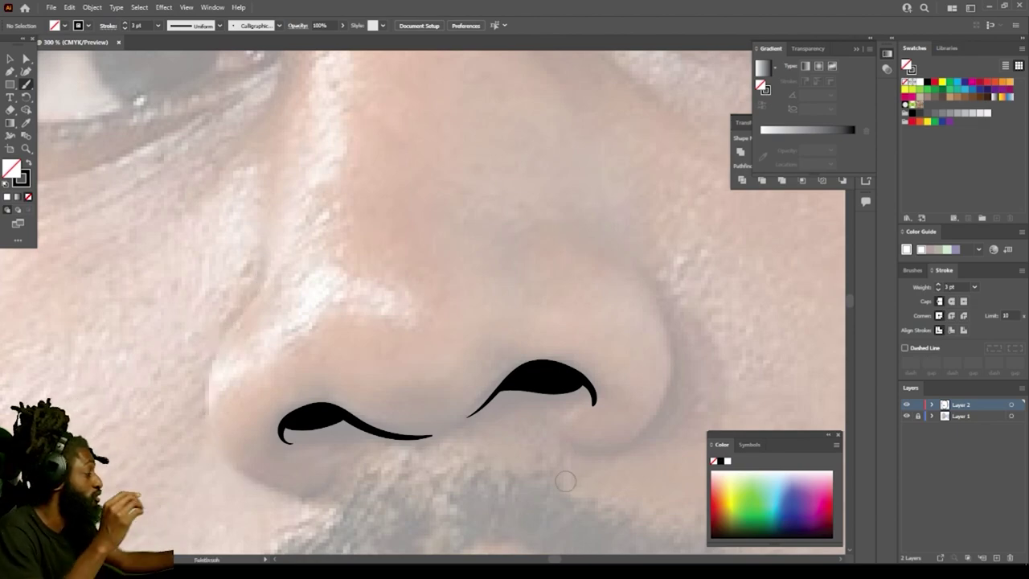
Step: Set the stroke weight to 2 pt and trace the outer curve of the nose wing on both sides
{"action": "left_click", "coordinate": [158, 25]}
{"action": "left_click", "coordinate": [173, 84]}
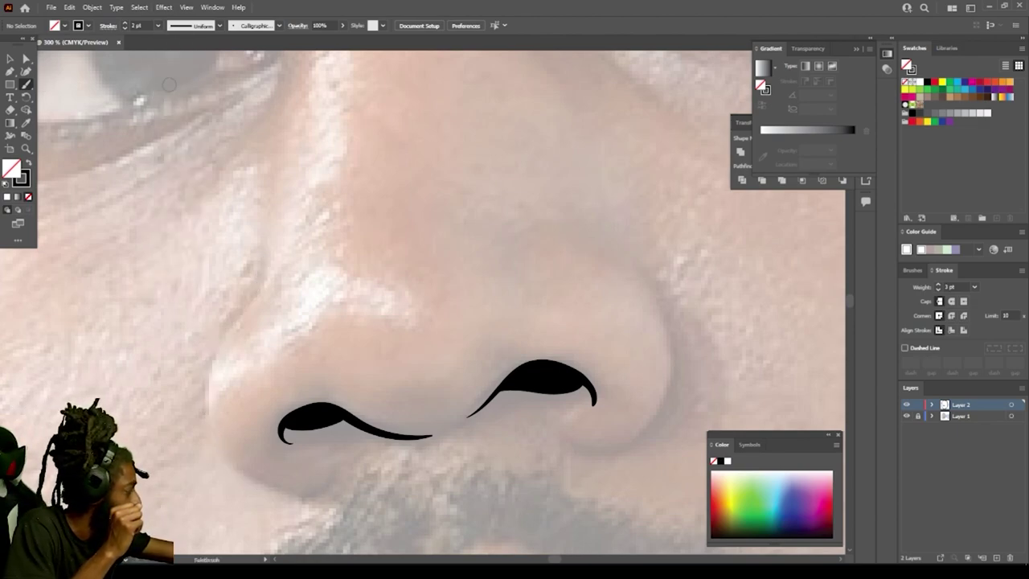
{"action": "mouse_move", "coordinate": [330, 488]}
{"action": "left_mouse_down"}
{"action": "mouse_move", "coordinate": [285, 487]}
{"action": "mouse_move", "coordinate": [232, 458]}
{"action": "mouse_move", "coordinate": [207, 405]}
{"action": "mouse_move", "coordinate": [213, 344]}
{"action": "mouse_move", "coordinate": [259, 278]}
{"action": "mouse_move", "coordinate": [270, 243]}
{"action": "left_mouse_up"}
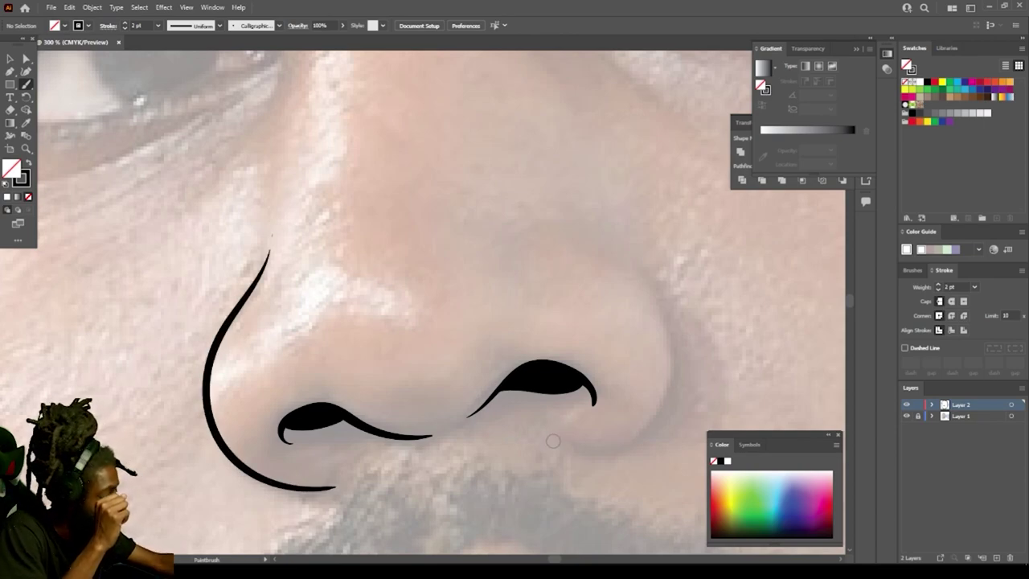
{"action": "mouse_move", "coordinate": [558, 446]}
{"action": "left_mouse_down"}
{"action": "mouse_move", "coordinate": [621, 443]}
{"action": "mouse_move", "coordinate": [669, 380]}
{"action": "mouse_move", "coordinate": [657, 298]}
{"action": "mouse_move", "coordinate": [584, 191]}
{"action": "left_mouse_up"}
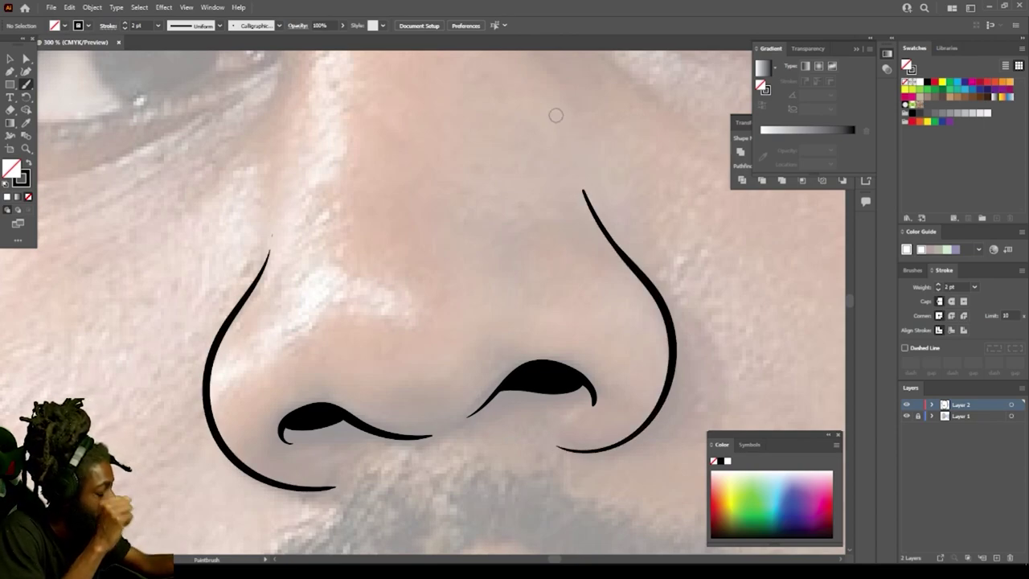
Step: Trace the mouth with three strokes: the line between the lips, the upper lip's contour and the lower lip's contour
{"action": "key", "text": "ctrl+1"}
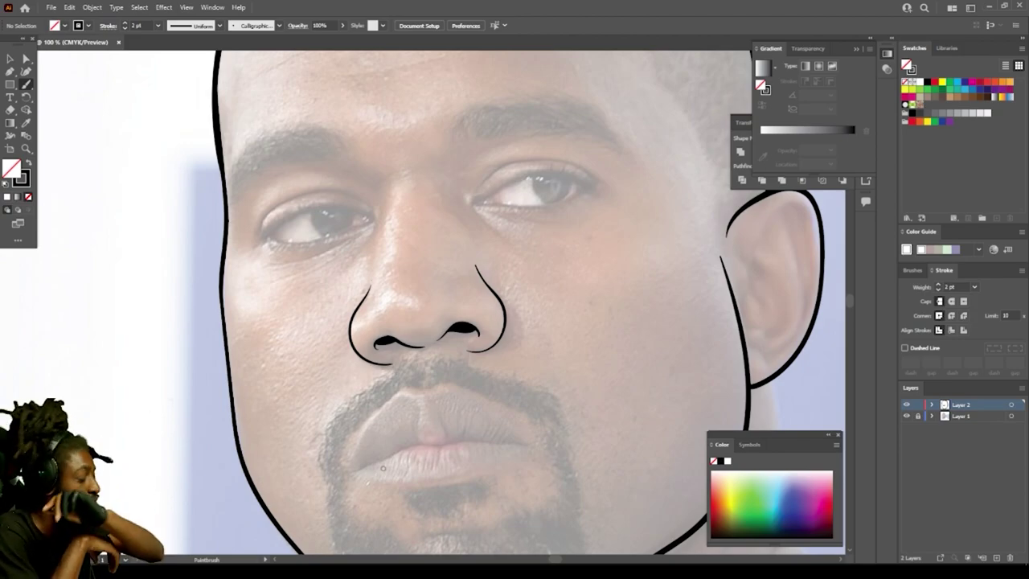
{"action": "scroll", "coordinate": [369, 465], "scroll_direction": "down", "scroll_amount": 2}
{"action": "key", "text": "ctrl+equal"}
{"action": "key", "text": "ctrl+equal"}
{"action": "scroll", "coordinate": [368, 418], "scroll_direction": "down", "scroll_amount": 3}
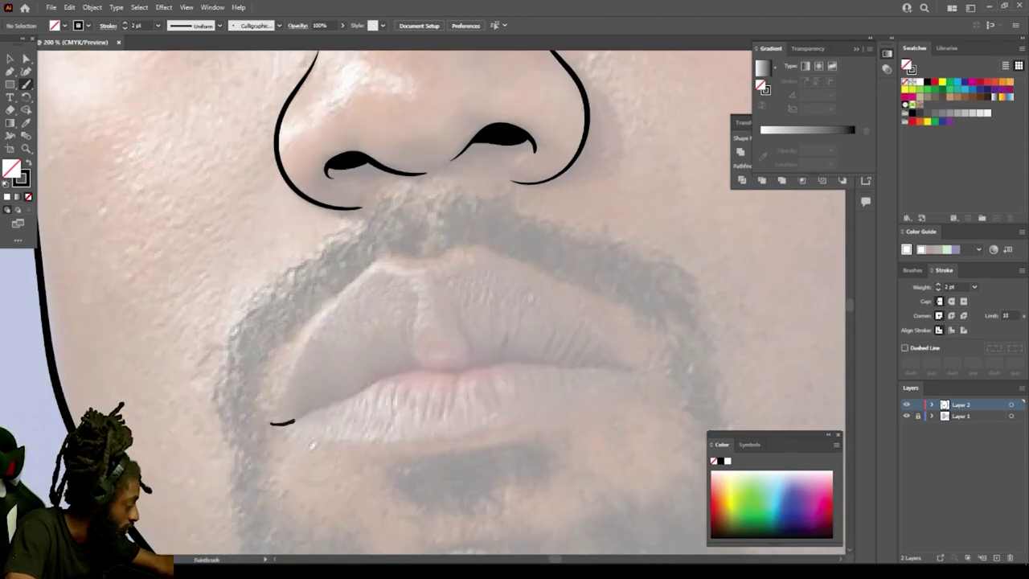
{"action": "mouse_move", "coordinate": [295, 419]}
{"action": "left_mouse_down"}
{"action": "mouse_move", "coordinate": [401, 373]}
{"action": "mouse_move", "coordinate": [492, 361]}
{"action": "mouse_move", "coordinate": [650, 374]}
{"action": "left_mouse_up"}
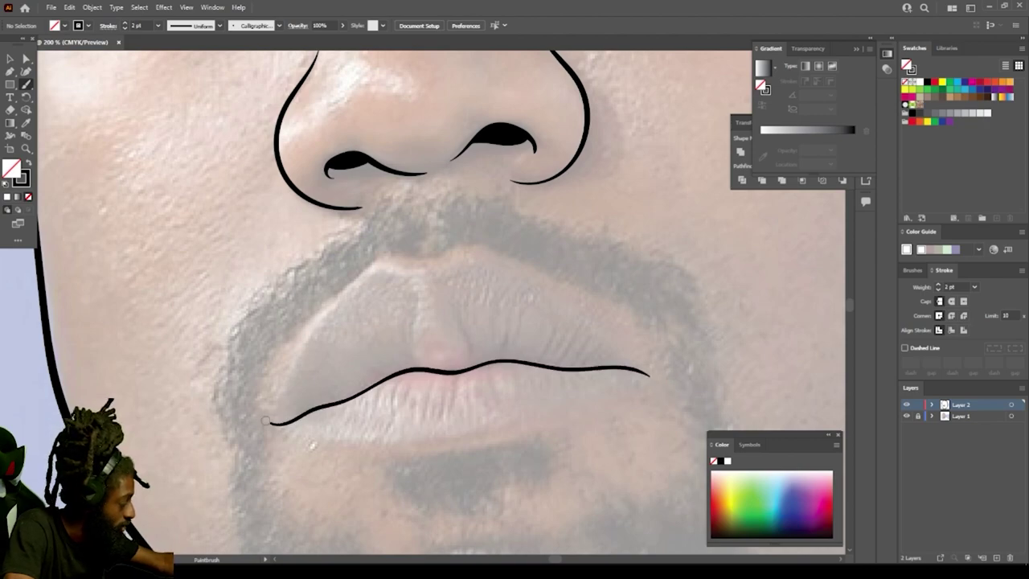
{"action": "mouse_move", "coordinate": [270, 417]}
{"action": "left_mouse_down"}
{"action": "mouse_move", "coordinate": [319, 320]}
{"action": "mouse_move", "coordinate": [352, 287]}
{"action": "mouse_move", "coordinate": [384, 267]}
{"action": "mouse_move", "coordinate": [413, 274]}
{"action": "mouse_move", "coordinate": [471, 253]}
{"action": "mouse_move", "coordinate": [570, 294]}
{"action": "mouse_move", "coordinate": [630, 342]}
{"action": "mouse_move", "coordinate": [648, 373]}
{"action": "left_mouse_up"}
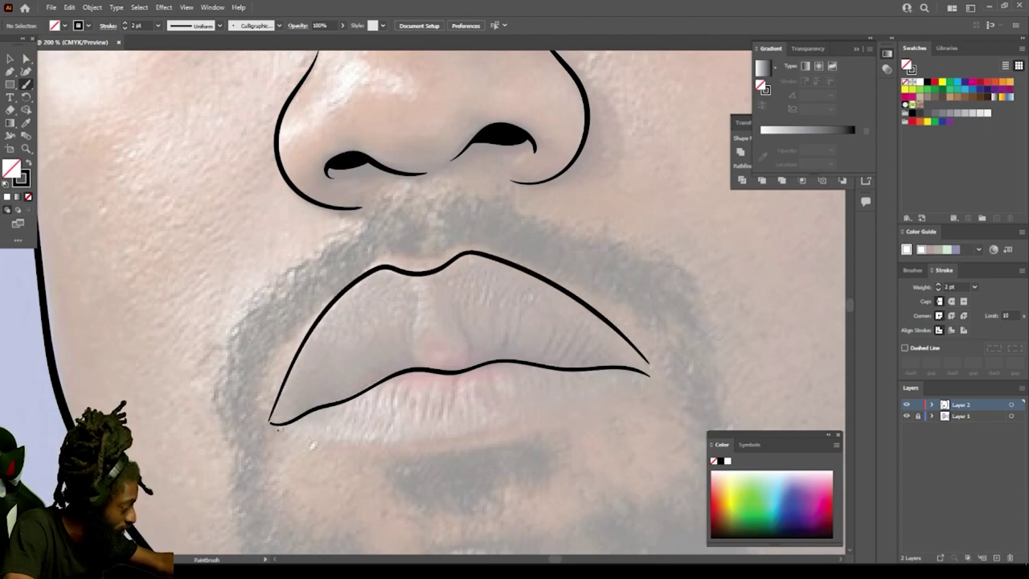
{"action": "mouse_move", "coordinate": [278, 430]}
{"action": "left_mouse_down"}
{"action": "mouse_move", "coordinate": [411, 448]}
{"action": "mouse_move", "coordinate": [481, 442]}
{"action": "mouse_move", "coordinate": [655, 381]}
{"action": "left_mouse_up"}
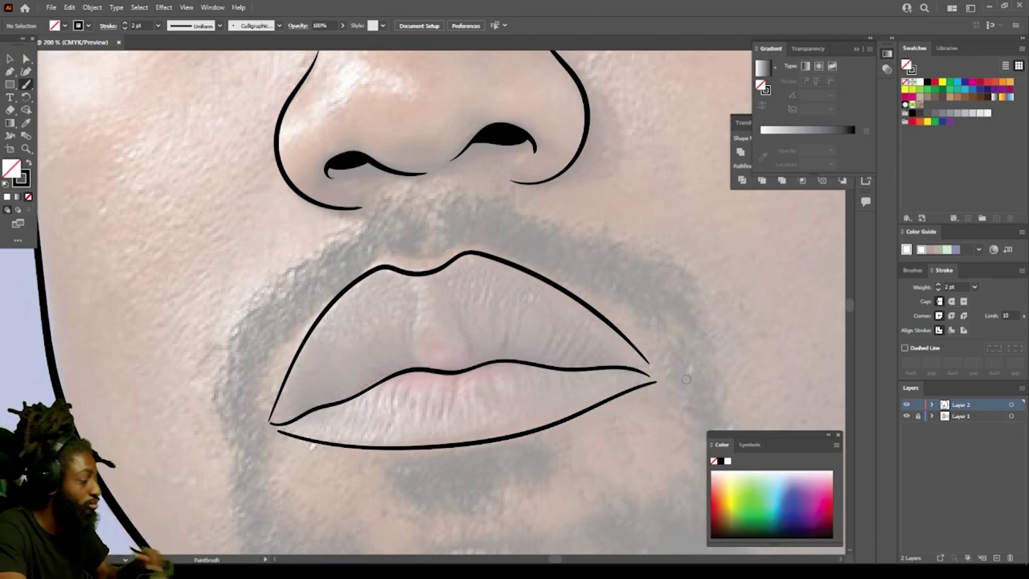
{"action": "key", "text": "ctrl+minus"}
{"action": "key", "text": "ctrl+minus"}
{"action": "scroll", "coordinate": [423, 303], "scroll_direction": "up", "scroll_amount": 3}
{"action": "key", "text": "ctrl+plus"}
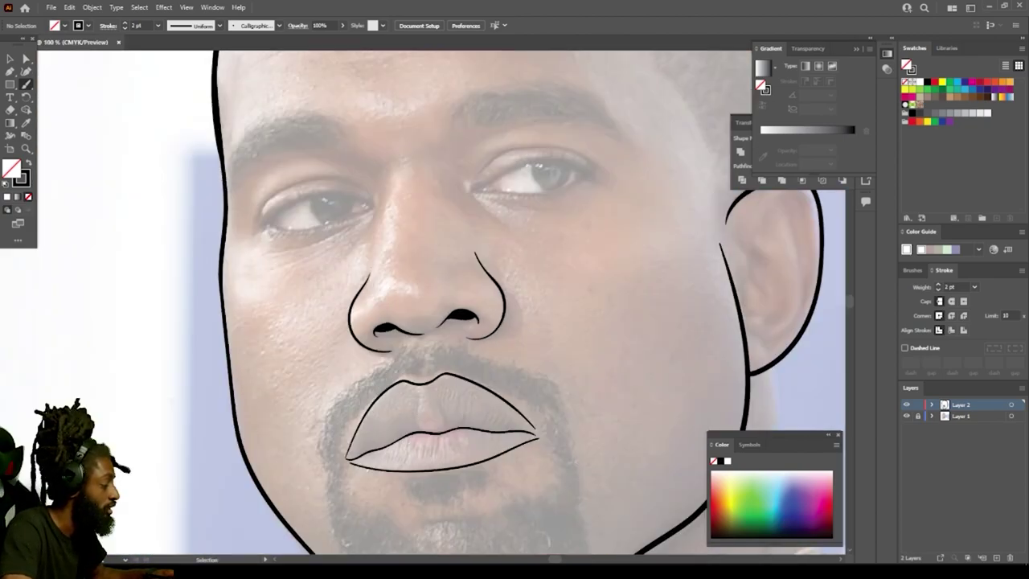
{"action": "scroll", "coordinate": [423, 302], "scroll_direction": "up", "scroll_amount": 4}
{"action": "scroll", "coordinate": [423, 303], "scroll_direction": "right", "scroll_amount": 3}
{"action": "key", "text": "ctrl+plus"}
{"action": "scroll", "coordinate": [423, 303], "scroll_direction": "up", "scroll_amount": 3}
{"action": "key", "text": "ctrl+plus"}
{"action": "key", "text": "ctrl+plus"}
{"action": "scroll", "coordinate": [331, 293], "scroll_direction": "up", "scroll_amount": 1}
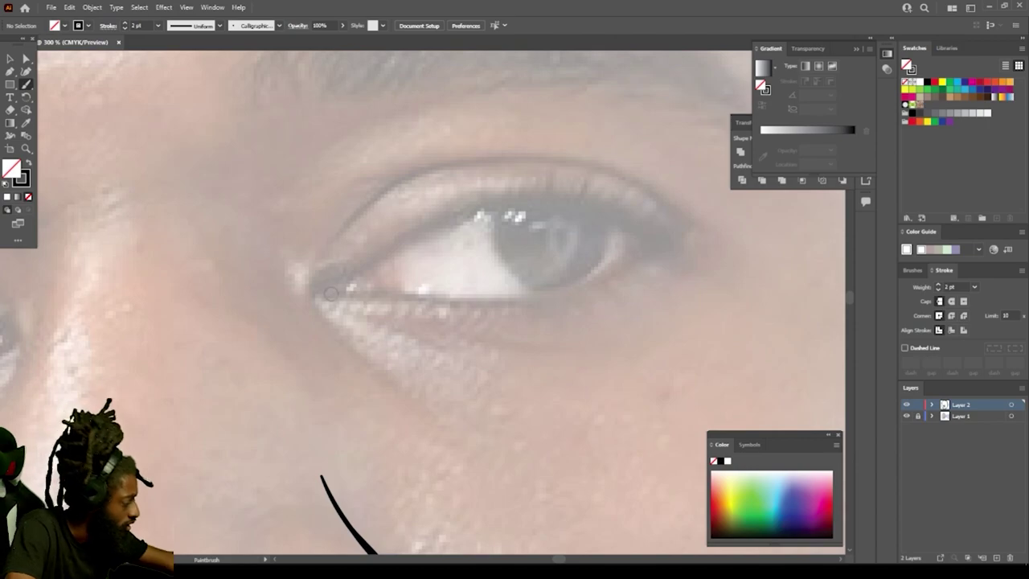
{"action": "mouse_move", "coordinate": [316, 291]}
{"action": "left_mouse_down"}
{"action": "mouse_move", "coordinate": [470, 208]}
{"action": "mouse_move", "coordinate": [539, 200]}
{"action": "mouse_move", "coordinate": [719, 249]}
{"action": "left_mouse_up"}
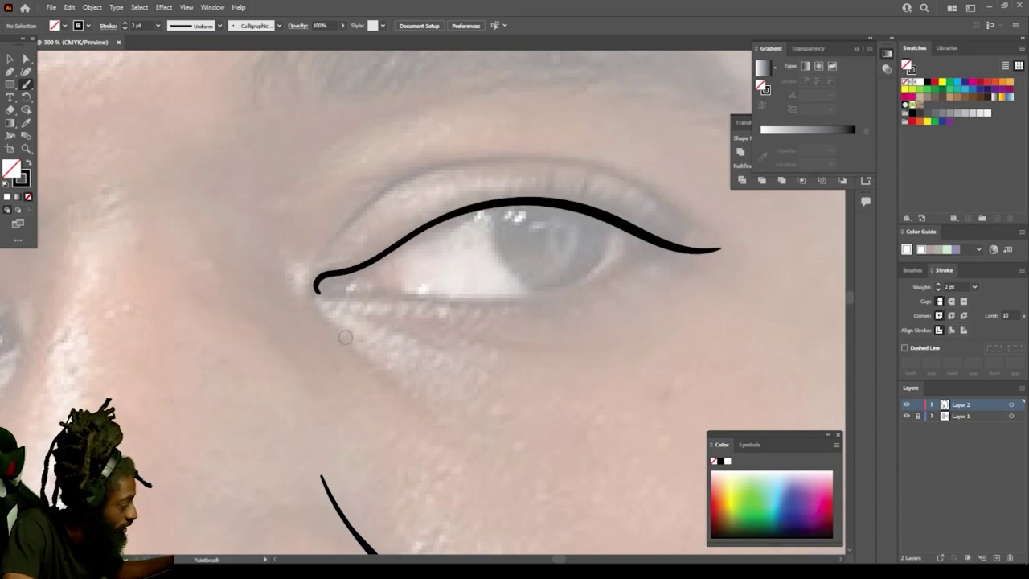
{"action": "key", "text": "v"}
{"action": "key", "text": "ctrl+z"}
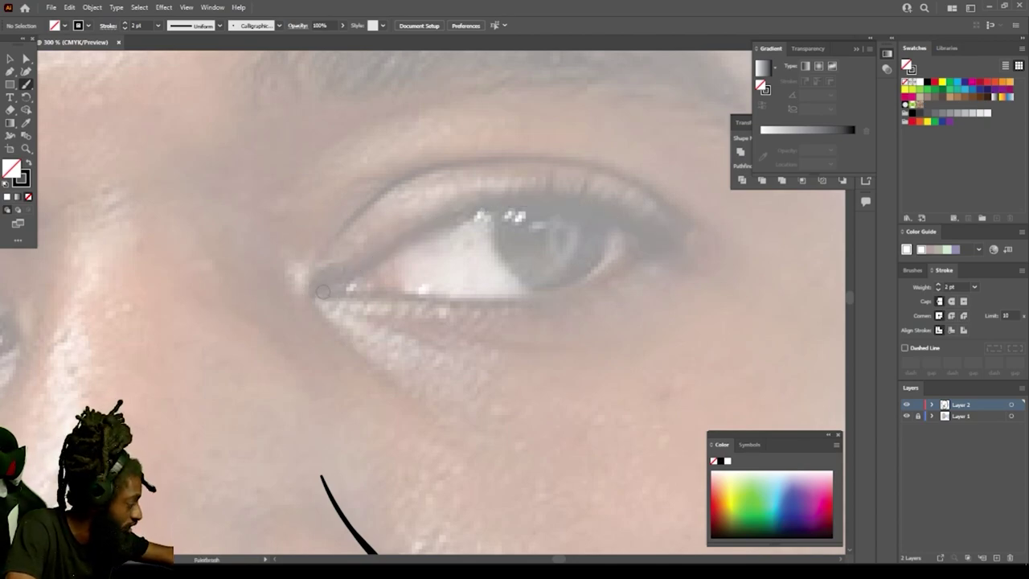
{"action": "mouse_move", "coordinate": [324, 292]}
{"action": "left_mouse_down"}
{"action": "mouse_move", "coordinate": [337, 270]}
{"action": "mouse_move", "coordinate": [471, 205]}
{"action": "mouse_move", "coordinate": [570, 203]}
{"action": "mouse_move", "coordinate": [673, 241]}
{"action": "left_mouse_up"}
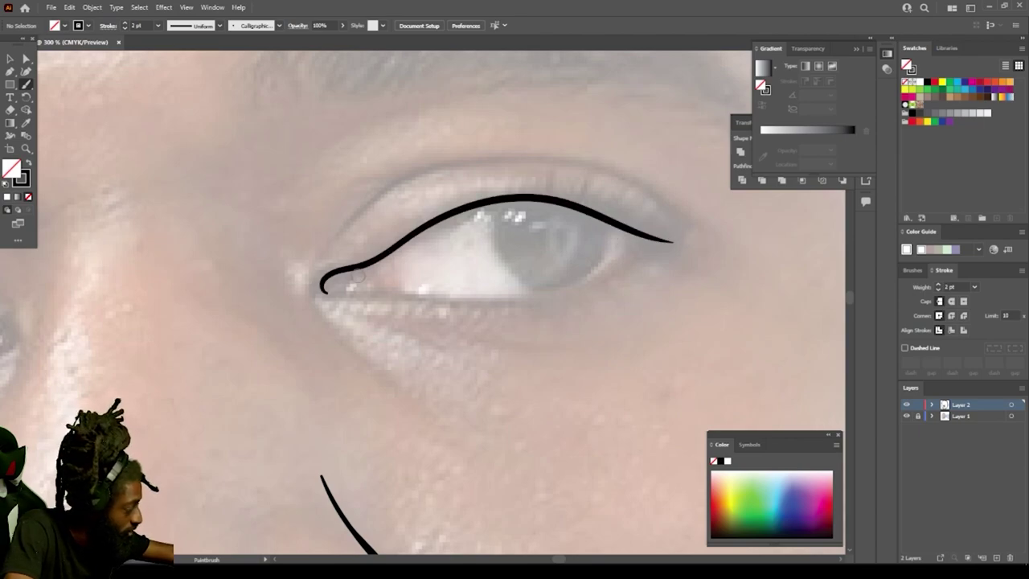
{"action": "mouse_move", "coordinate": [346, 289]}
{"action": "left_mouse_down"}
{"action": "mouse_move", "coordinate": [517, 300]}
{"action": "mouse_move", "coordinate": [551, 292]}
{"action": "mouse_move", "coordinate": [640, 235]}
{"action": "left_mouse_up"}
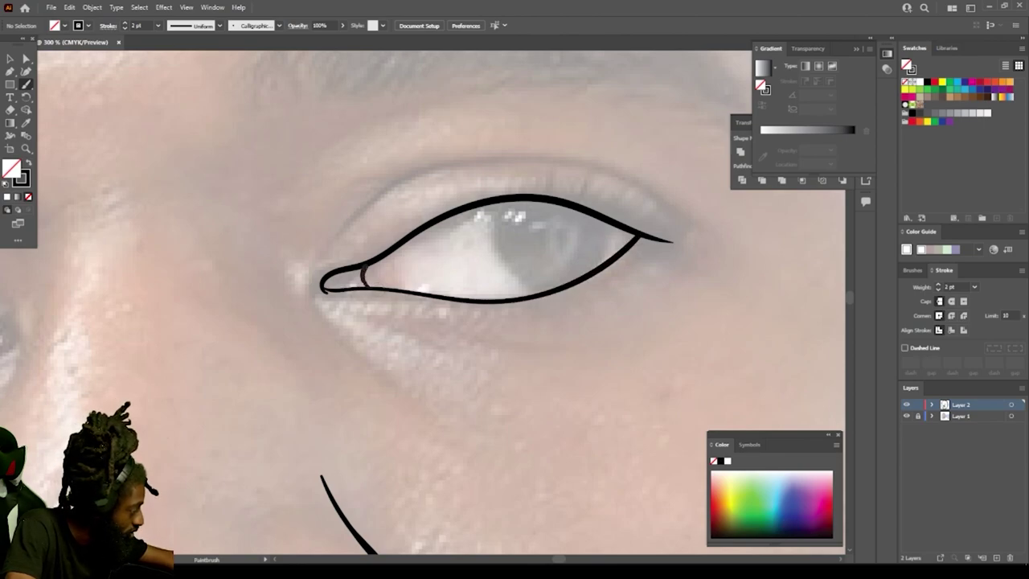
{"action": "key", "text": "ctrl+minus"}
{"action": "key", "text": "ctrl+minus"}
{"action": "key", "text": "ctrl+minus"}
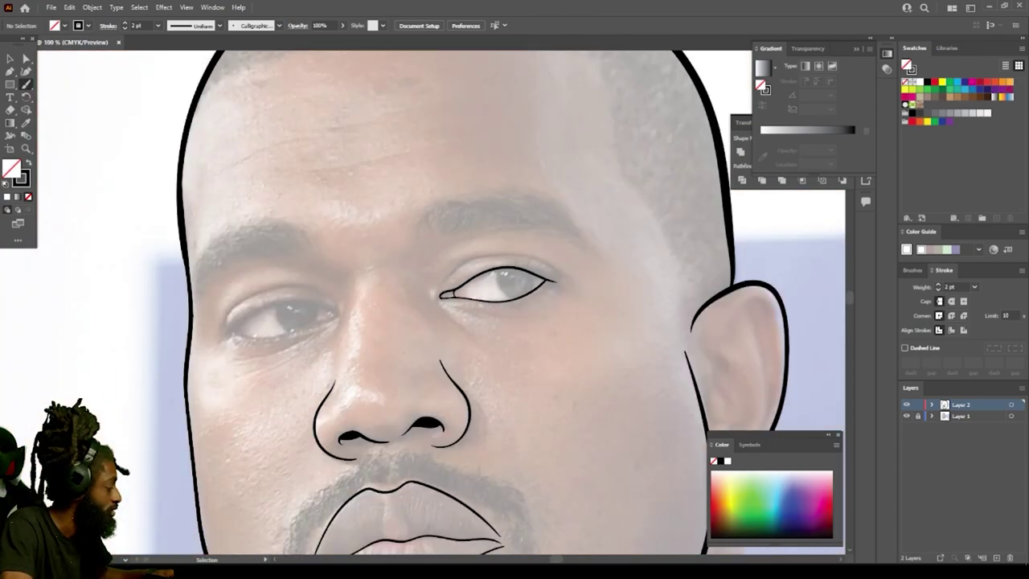
{"action": "scroll", "coordinate": [442, 303], "scroll_direction": "left", "scroll_amount": 3}
{"action": "key", "text": "ctrl+plus"}
{"action": "key", "text": "ctrl+plus"}
{"action": "key", "text": "ctrl+plus"}
{"action": "key", "text": "ctrl+plus"}
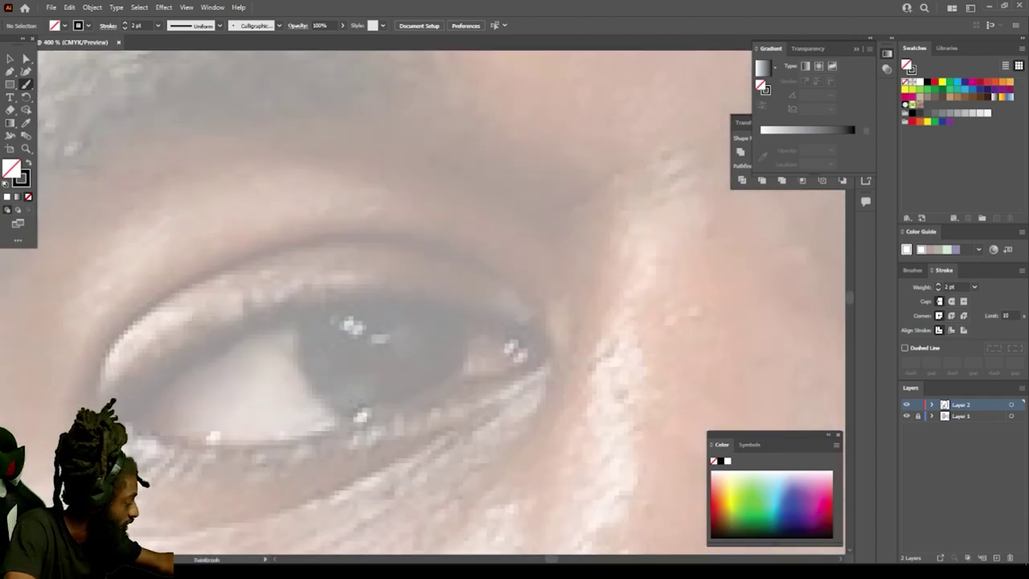
{"action": "left_click_drag", "start_coordinate": [156, 379], "coordinate": [245, 318]}
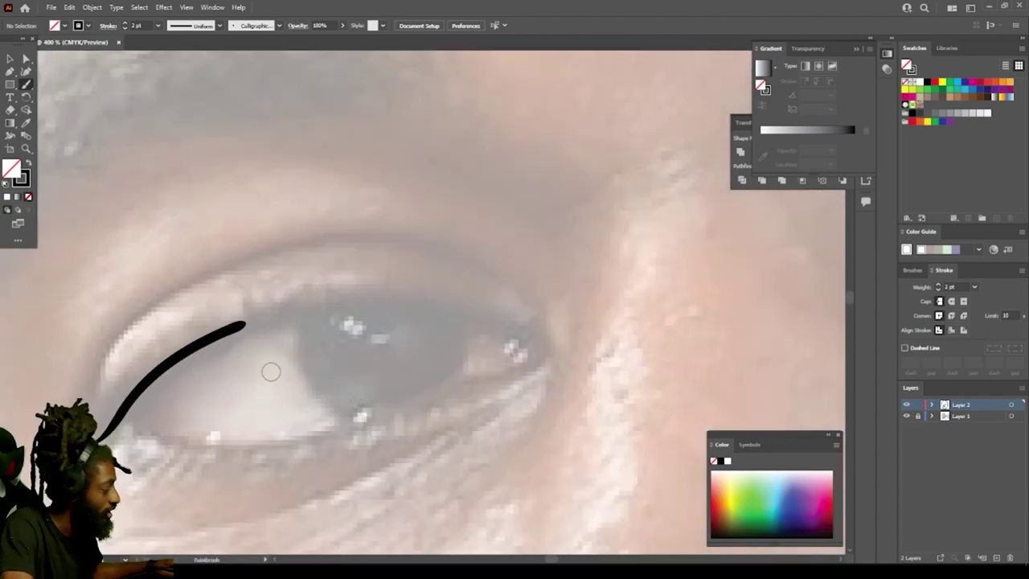
{"action": "key", "text": "ctrl+z"}
{"action": "scroll", "coordinate": [271, 372], "scroll_direction": "down", "scroll_amount": 6}
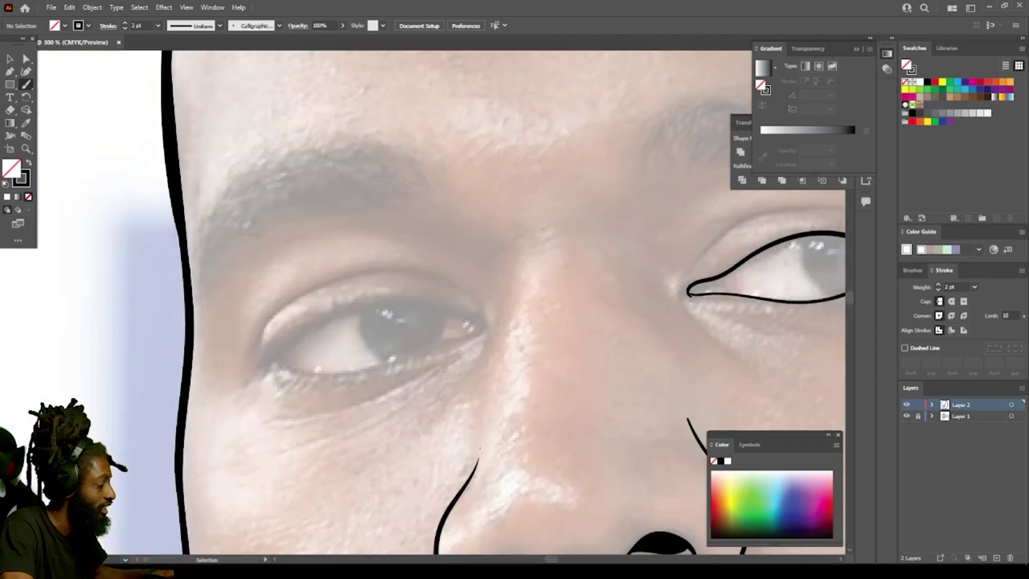
{"action": "key", "text": "ctrl+z"}
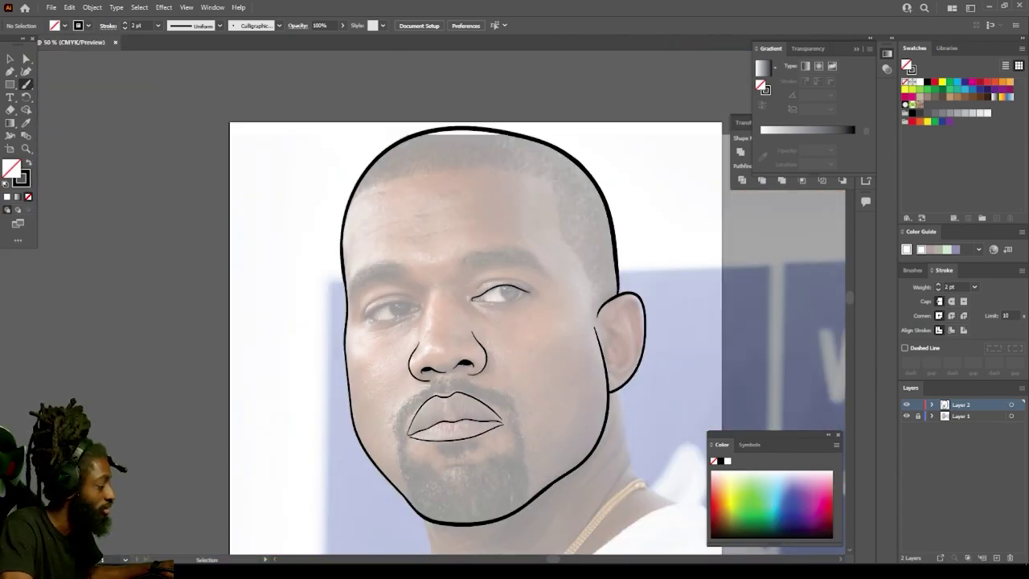
Step: Draw a curved brow line above the eye nearest the ear and strokes enclosing that eye in a rounded socket outline
{"action": "scroll", "coordinate": [270, 372], "scroll_direction": "up", "scroll_amount": 4}
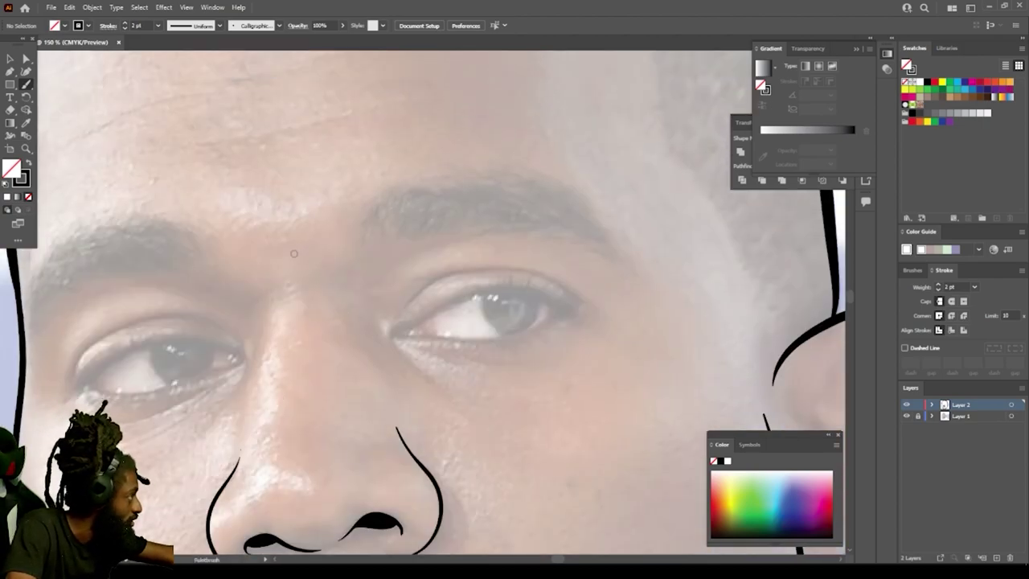
{"action": "mouse_move", "coordinate": [302, 267]}
{"action": "left_mouse_down"}
{"action": "mouse_move", "coordinate": [348, 274]}
{"action": "mouse_move", "coordinate": [494, 216]}
{"action": "mouse_move", "coordinate": [610, 233]}
{"action": "mouse_move", "coordinate": [621, 251]}
{"action": "mouse_move", "coordinate": [605, 273]}
{"action": "mouse_move", "coordinate": [605, 378]}
{"action": "mouse_move", "coordinate": [560, 402]}
{"action": "mouse_move", "coordinate": [518, 397]}
{"action": "left_mouse_up"}
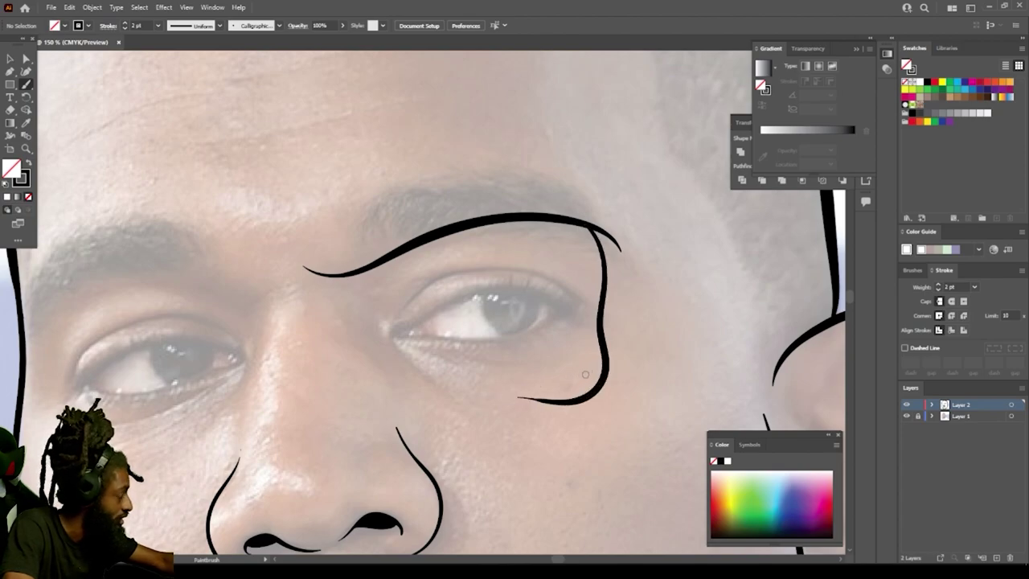
{"action": "mouse_move", "coordinate": [605, 370]}
{"action": "left_mouse_down"}
{"action": "mouse_move", "coordinate": [523, 385]}
{"action": "mouse_move", "coordinate": [404, 383]}
{"action": "mouse_move", "coordinate": [358, 324]}
{"action": "mouse_move", "coordinate": [370, 268]}
{"action": "left_mouse_up"}
Step: Draw a wavy brow line above the eye farthest from the ear and enclose that eye in a rounded socket outline
{"action": "key", "text": "ctrl+minus"}
{"action": "key", "text": "ctrl+minus"}
{"action": "key", "text": "ctrl+minus"}
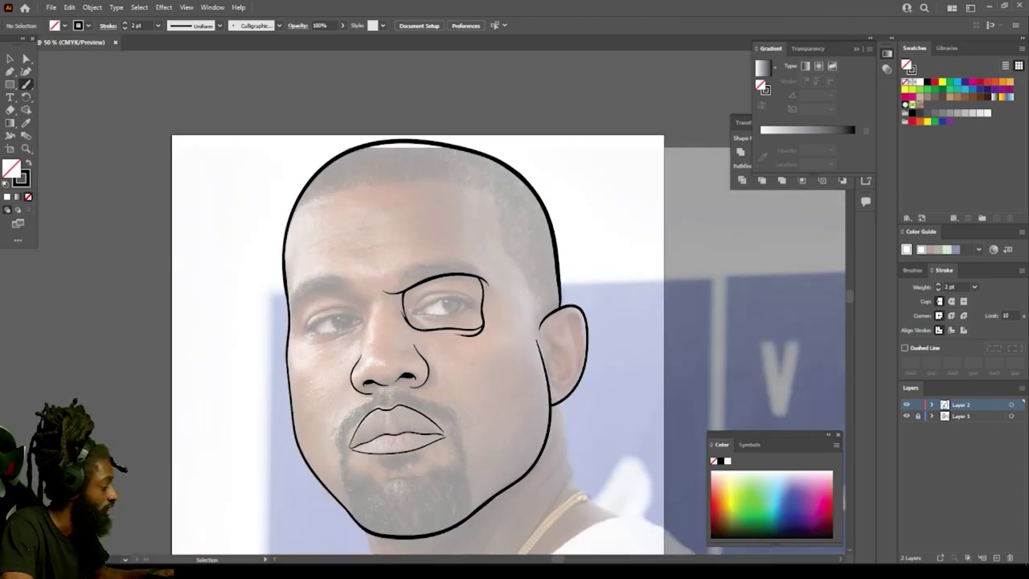
{"action": "key", "text": "ctrl+plus"}
{"action": "key", "text": "ctrl+plus"}
{"action": "key", "text": "ctrl+plus"}
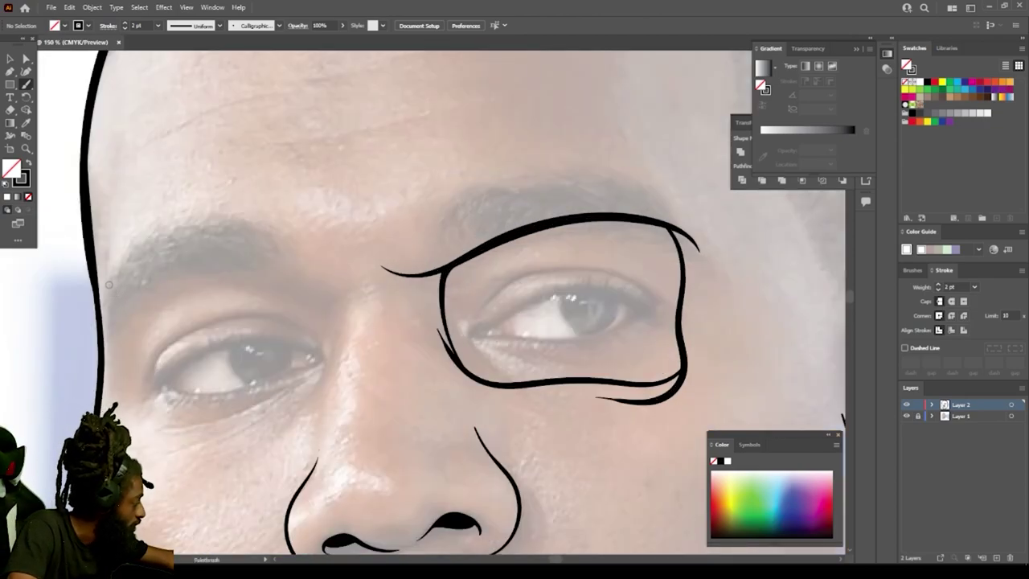
{"action": "mouse_move", "coordinate": [107, 309]}
{"action": "left_mouse_down"}
{"action": "mouse_move", "coordinate": [208, 273]}
{"action": "mouse_move", "coordinate": [326, 297]}
{"action": "mouse_move", "coordinate": [400, 282]}
{"action": "left_mouse_up"}
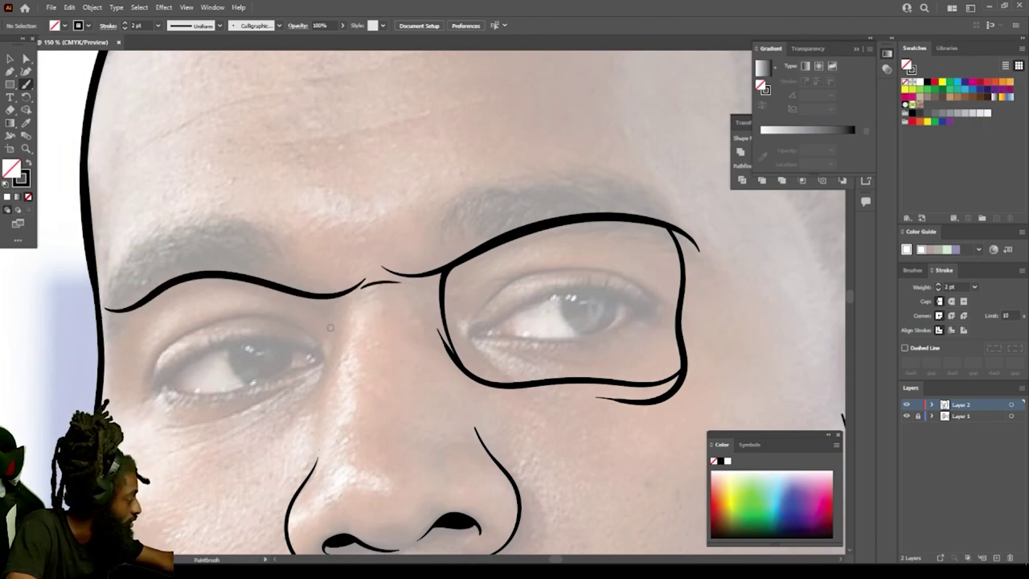
{"action": "mouse_move", "coordinate": [317, 419]}
{"action": "left_mouse_down"}
{"action": "mouse_move", "coordinate": [351, 305]}
{"action": "mouse_move", "coordinate": [304, 390]}
{"action": "mouse_move", "coordinate": [161, 423]}
{"action": "left_mouse_up"}
{"action": "left_click_drag", "start_coordinate": [144, 356], "coordinate": [133, 317]}
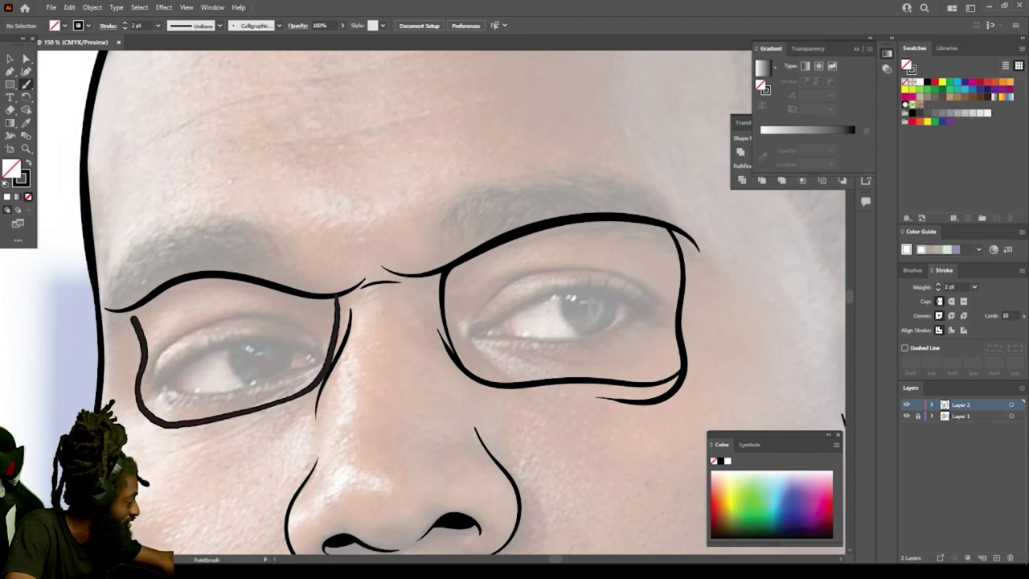
Step: Add short temple strokes branching off the head outline above and below the outer end of the far brow
{"action": "key", "text": "ctrl+minus"}
{"action": "key", "text": "ctrl+minus"}
{"action": "key", "text": "ctrl+minus"}
{"action": "key", "text": "ctrl+minus"}
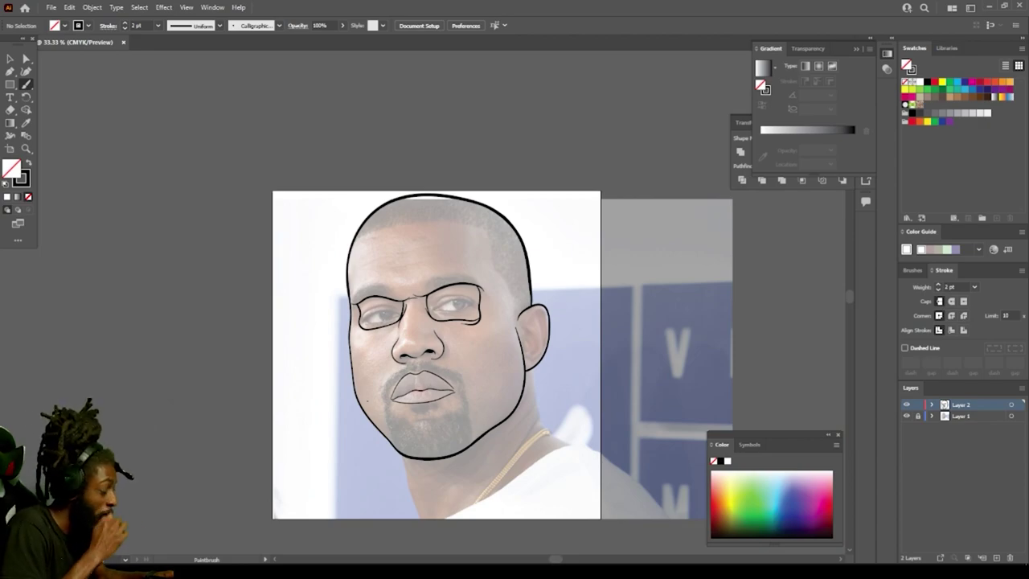
{"action": "scroll", "coordinate": [416, 305], "scroll_direction": "up", "scroll_amount": 2}
{"action": "scroll", "coordinate": [422, 306], "scroll_direction": "up", "scroll_amount": 2}
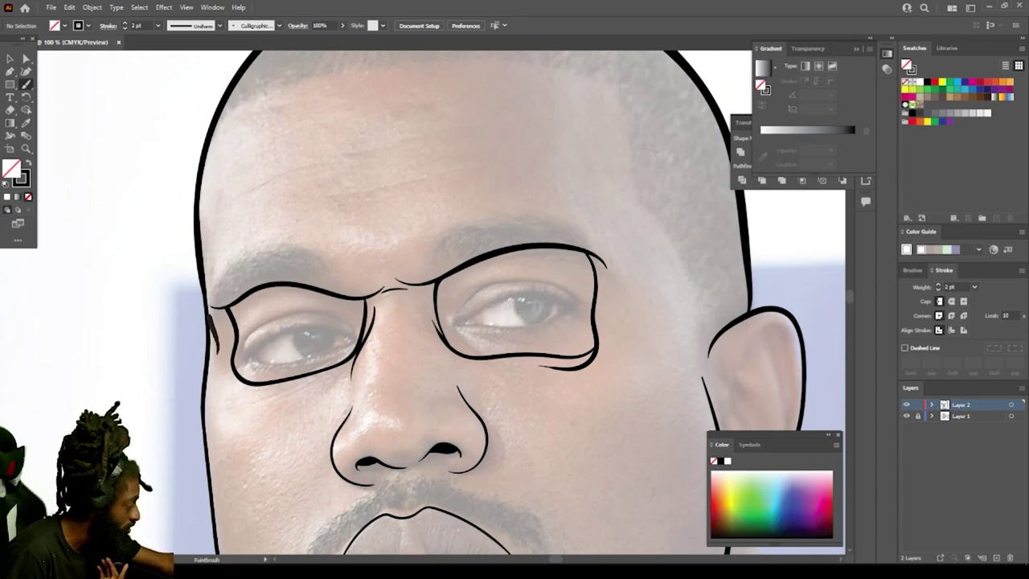
{"action": "left_click_drag", "start_coordinate": [206, 275], "coordinate": [223, 210]}
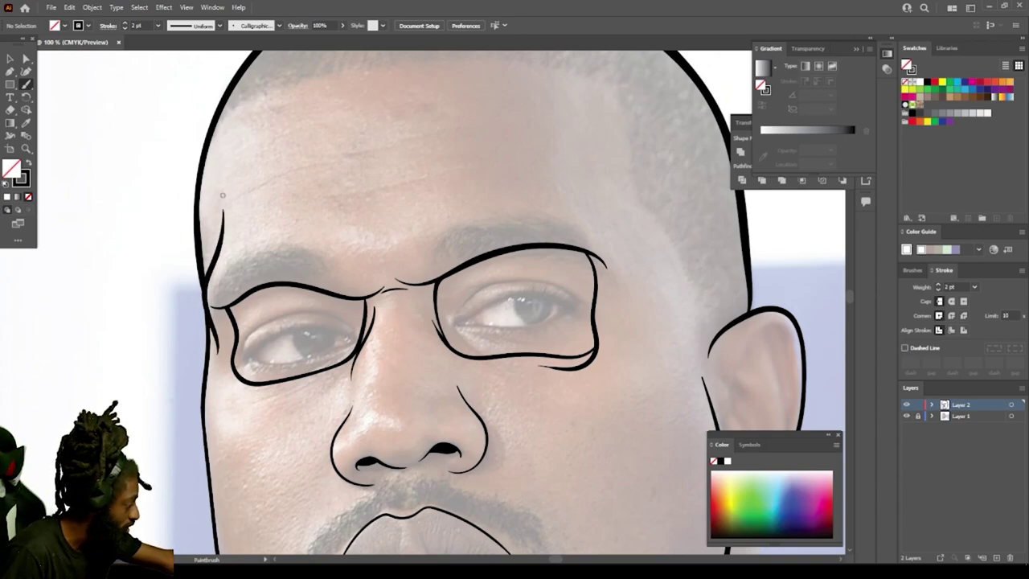
Step: Draw the ear-side cheek contour as a curve descending in front of the ear and a wavy line curling beside the nose
{"action": "scroll", "coordinate": [248, 218], "scroll_direction": "down", "scroll_amount": 2}
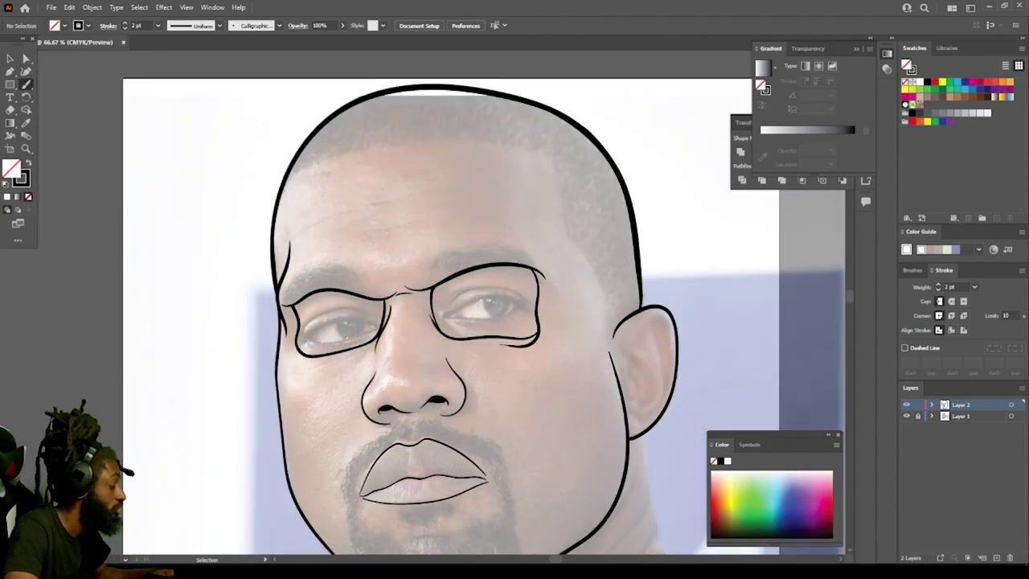
{"action": "scroll", "coordinate": [507, 484], "scroll_direction": "up", "scroll_amount": 4}
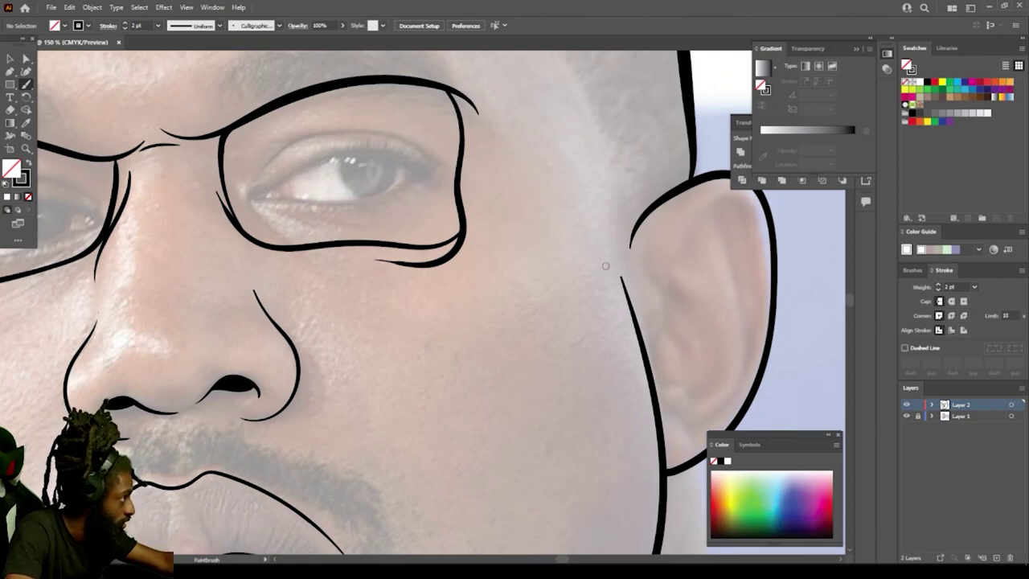
{"action": "mouse_move", "coordinate": [605, 266]}
{"action": "left_mouse_down"}
{"action": "mouse_move", "coordinate": [599, 326]}
{"action": "mouse_move", "coordinate": [559, 407]}
{"action": "mouse_move", "coordinate": [522, 418]}
{"action": "mouse_move", "coordinate": [458, 409]}
{"action": "mouse_move", "coordinate": [404, 372]}
{"action": "mouse_move", "coordinate": [330, 356]}
{"action": "mouse_move", "coordinate": [319, 394]}
{"action": "mouse_move", "coordinate": [330, 426]}
{"action": "mouse_move", "coordinate": [366, 462]}
{"action": "left_mouse_up"}
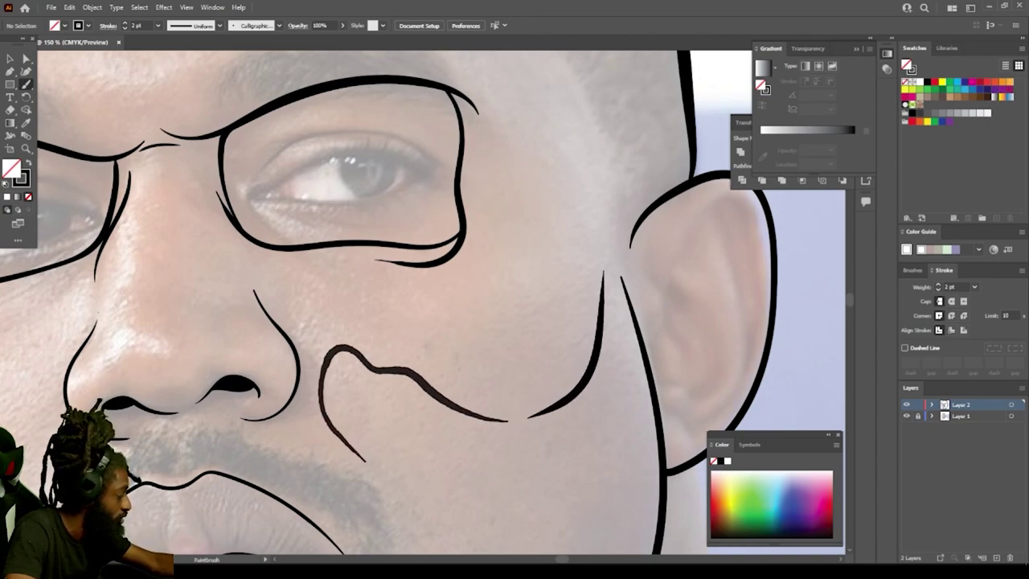
{"action": "key", "text": "ctrl+minus"}
{"action": "key", "text": "ctrl+minus"}
{"action": "key", "text": "ctrl+minus"}
{"action": "key", "text": "ctrl+equal"}
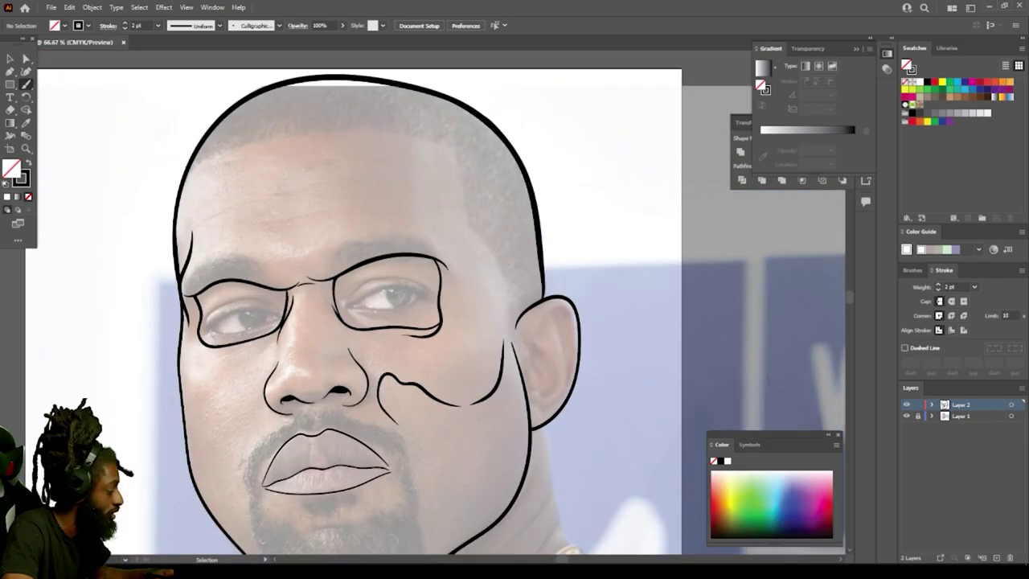
Step: Draw the opposite cheek contour from beside the mouth, over a bump next to the nose, to the face outline
{"action": "scroll", "coordinate": [423, 302], "scroll_direction": "up", "scroll_amount": 4}
{"action": "key", "text": "ctrl+minus"}
{"action": "scroll", "coordinate": [423, 303], "scroll_direction": "left", "scroll_amount": 6}
{"action": "scroll", "coordinate": [423, 303], "scroll_direction": "down", "scroll_amount": 7}
{"action": "key", "text": "ctrl+equal"}
{"action": "key", "text": "ctrl+equal"}
{"action": "key", "text": "ctrl+equal"}
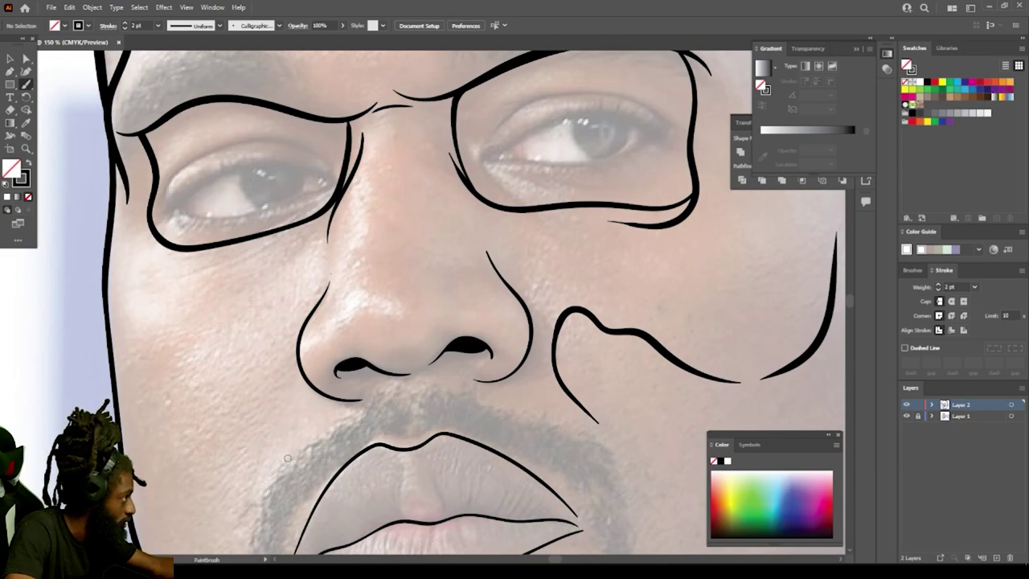
{"action": "mouse_move", "coordinate": [288, 459]}
{"action": "left_mouse_down"}
{"action": "mouse_move", "coordinate": [302, 431]}
{"action": "mouse_move", "coordinate": [304, 378]}
{"action": "mouse_move", "coordinate": [282, 351]}
{"action": "mouse_move", "coordinate": [257, 349]}
{"action": "left_mouse_up"}
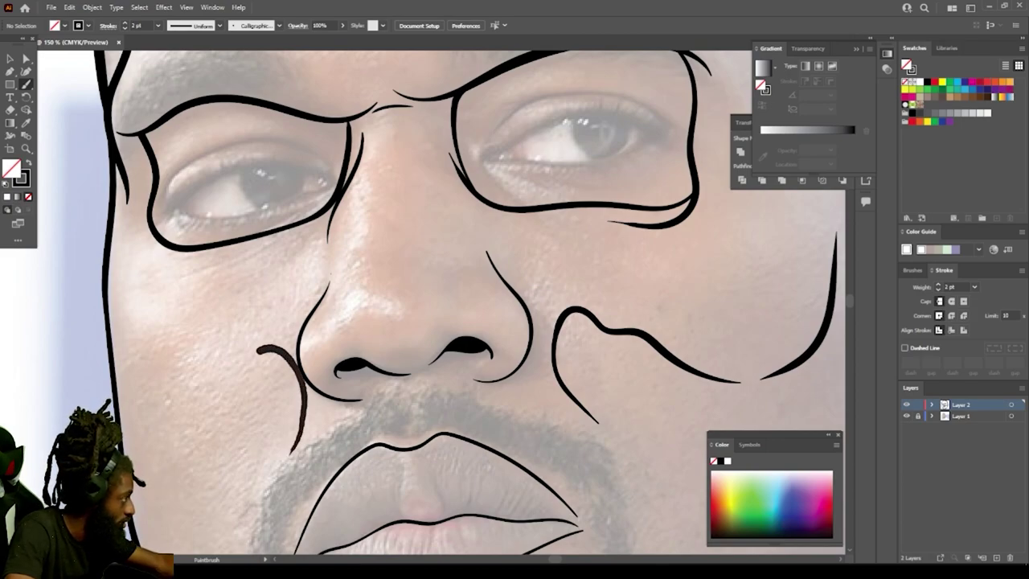
{"action": "left_click_drag", "start_coordinate": [231, 386], "coordinate": [160, 428]}
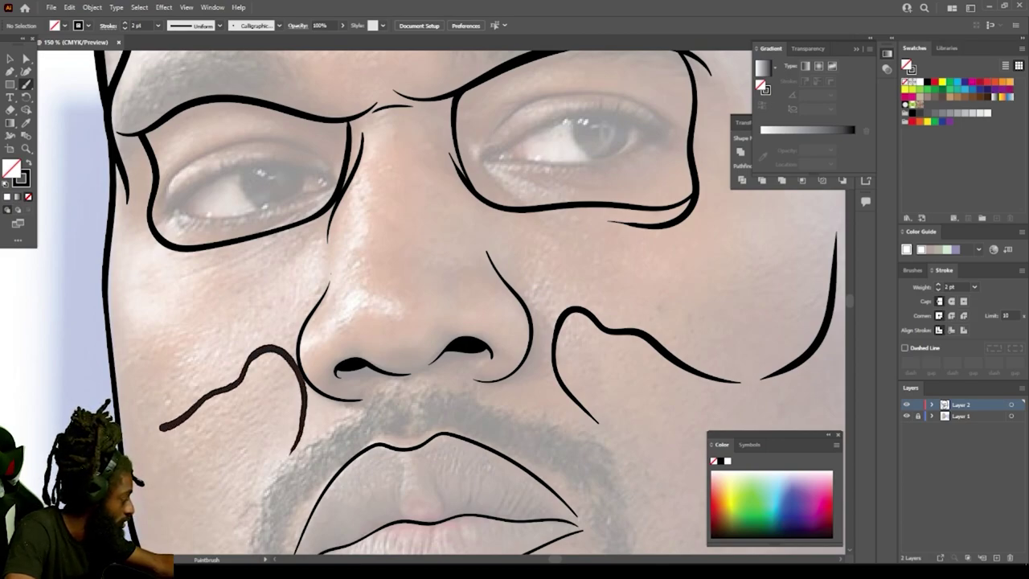
{"action": "left_click_drag", "start_coordinate": [111, 360], "coordinate": [104, 277]}
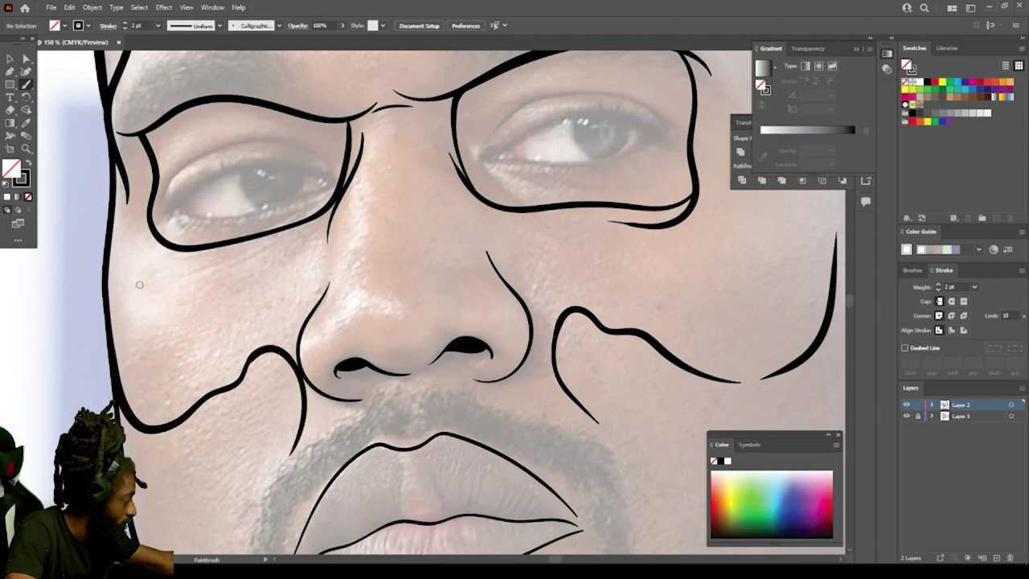
Step: Draw a wavy temple line from the forehead down toward the ear and a wavy line across the forehead between both head edges
{"action": "key", "text": "ctrl+minus"}
{"action": "key", "text": "ctrl+minus"}
{"action": "key", "text": "ctrl+minus"}
{"action": "key", "text": "ctrl+minus"}
{"action": "scroll", "coordinate": [264, 412], "scroll_direction": "up", "scroll_amount": 2}
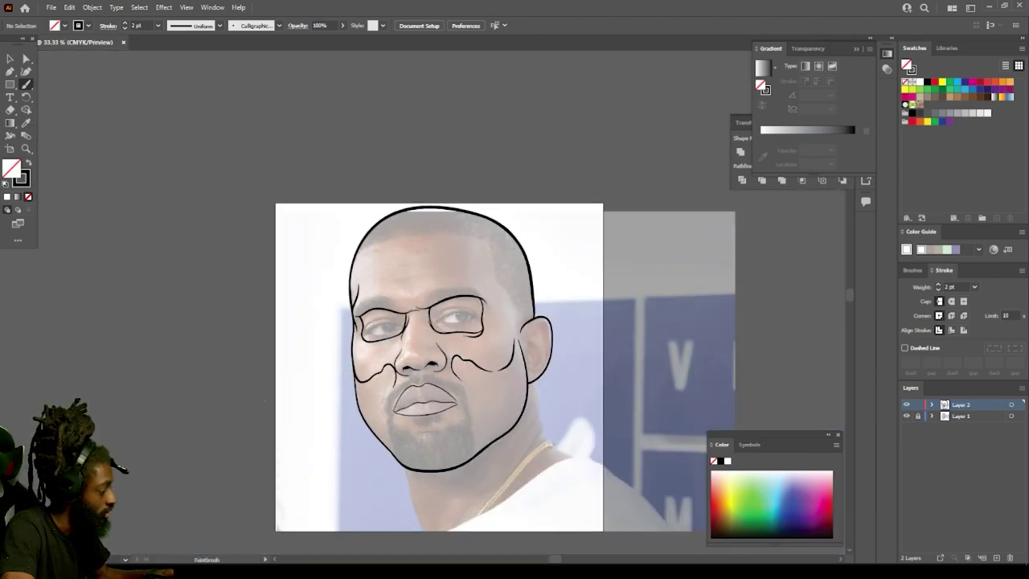
{"action": "key", "text": "ctrl+plus"}
{"action": "key", "text": "ctrl+plus"}
{"action": "key", "text": "ctrl+plus"}
{"action": "scroll", "coordinate": [265, 412], "scroll_direction": "right", "scroll_amount": 3}
{"action": "scroll", "coordinate": [264, 411], "scroll_direction": "up", "scroll_amount": 2}
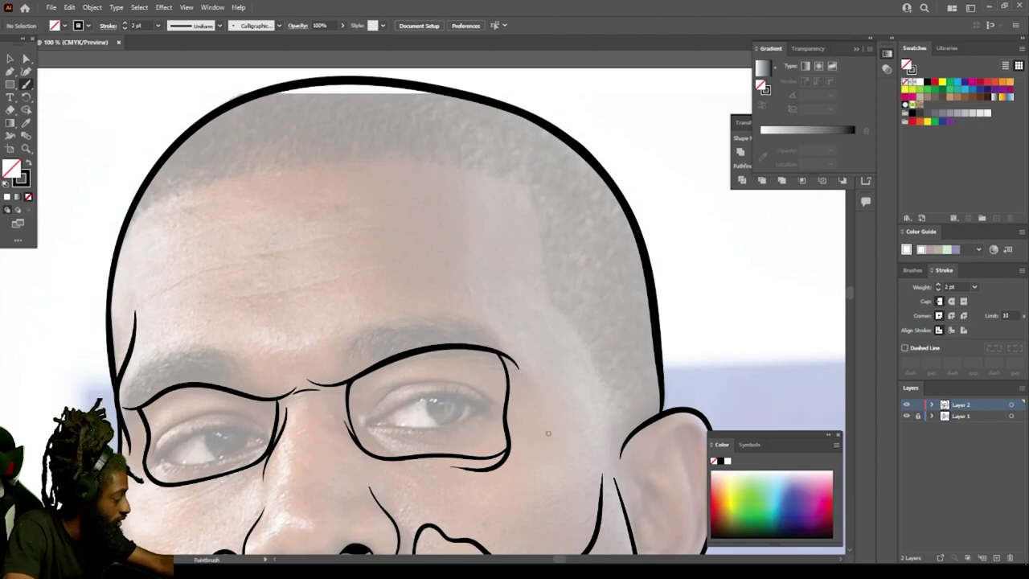
{"action": "mouse_move", "coordinate": [588, 444]}
{"action": "left_mouse_down"}
{"action": "mouse_move", "coordinate": [546, 405]}
{"action": "mouse_move", "coordinate": [513, 261]}
{"action": "left_mouse_up"}
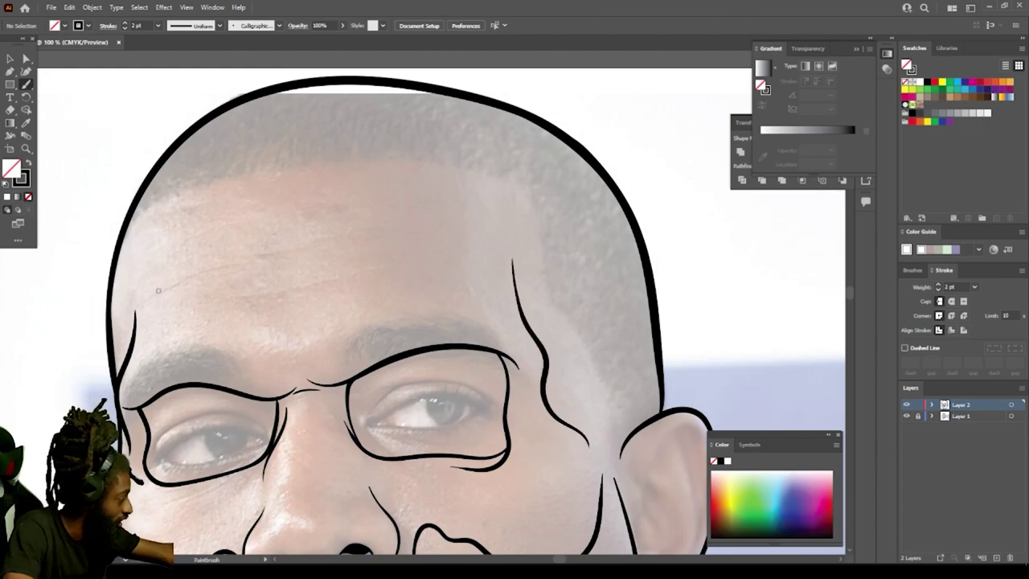
{"action": "mouse_move", "coordinate": [111, 316]}
{"action": "left_mouse_down"}
{"action": "mouse_move", "coordinate": [141, 293]}
{"action": "mouse_move", "coordinate": [214, 284]}
{"action": "mouse_move", "coordinate": [257, 298]}
{"action": "left_mouse_up"}
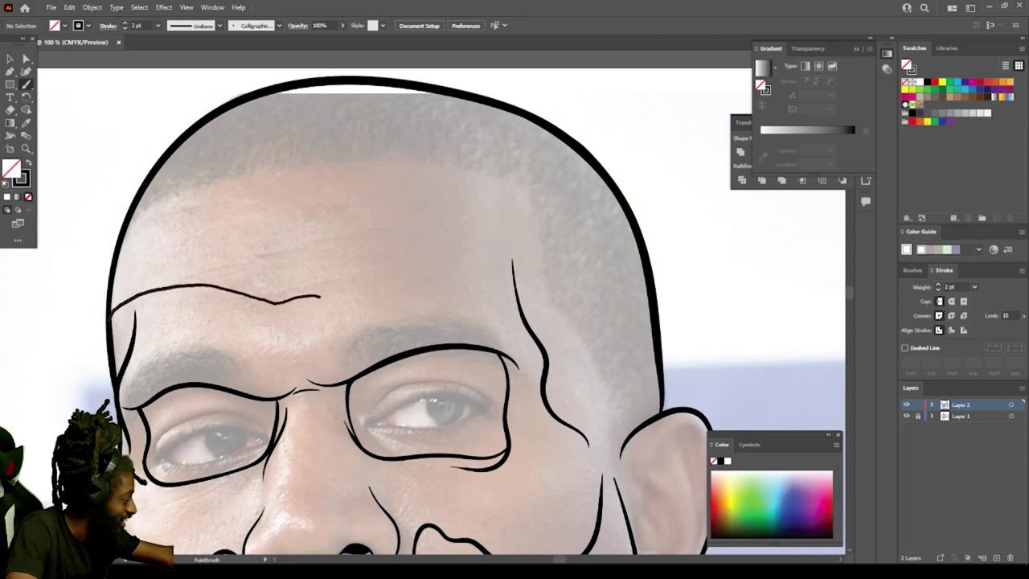
{"action": "mouse_move", "coordinate": [326, 292]}
{"action": "left_mouse_down"}
{"action": "mouse_move", "coordinate": [446, 254]}
{"action": "mouse_move", "coordinate": [475, 257]}
{"action": "mouse_move", "coordinate": [512, 283]}
{"action": "mouse_move", "coordinate": [650, 283]}
{"action": "left_mouse_up"}
Step: Draw two curved frown lines rising from between the brows and crossing the forehead line
{"action": "key", "text": "ctrl+minus"}
{"action": "key", "text": "ctrl+minus"}
{"action": "scroll", "coordinate": [634, 317], "scroll_direction": "down", "scroll_amount": 1}
{"action": "key", "text": "ctrl+plus"}
{"action": "key", "text": "ctrl+plus"}
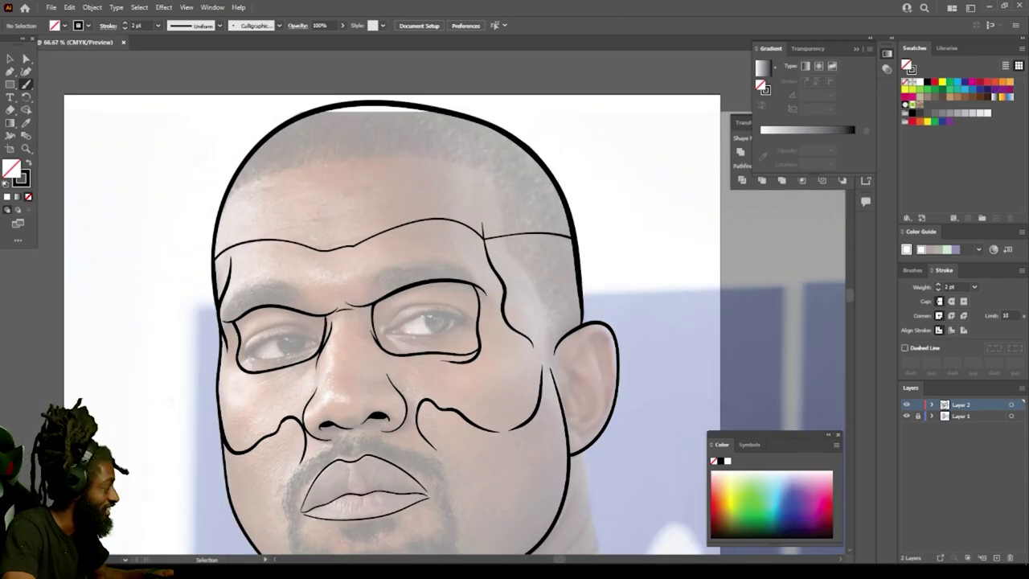
{"action": "scroll", "coordinate": [623, 315], "scroll_direction": "left", "scroll_amount": 1}
{"action": "key", "text": "ctrl+plus"}
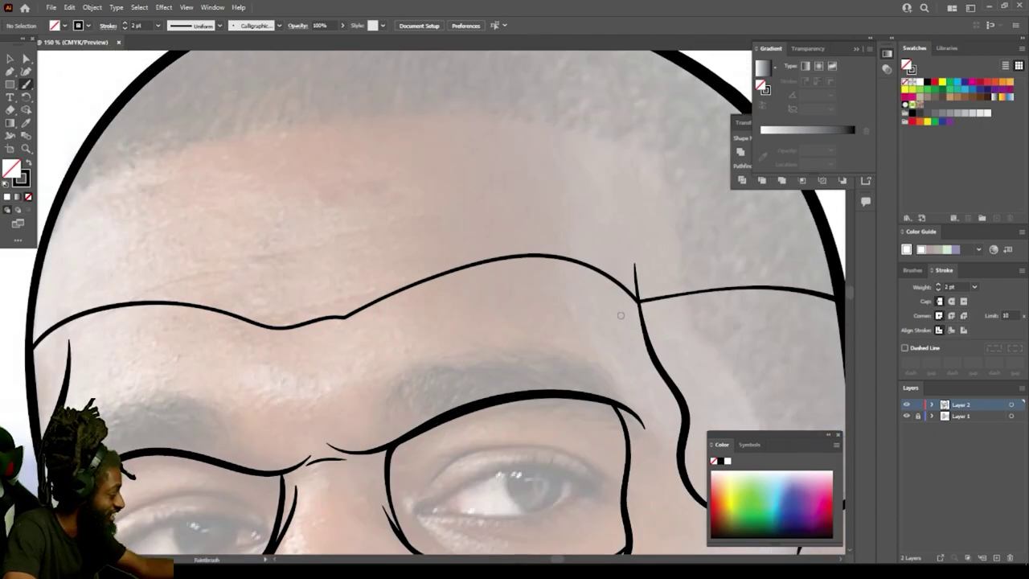
{"action": "mouse_move", "coordinate": [329, 433]}
{"action": "left_mouse_down"}
{"action": "mouse_move", "coordinate": [325, 402]}
{"action": "mouse_move", "coordinate": [347, 310]}
{"action": "left_mouse_up"}
{"action": "left_click_drag", "start_coordinate": [356, 273], "coordinate": [358, 248]}
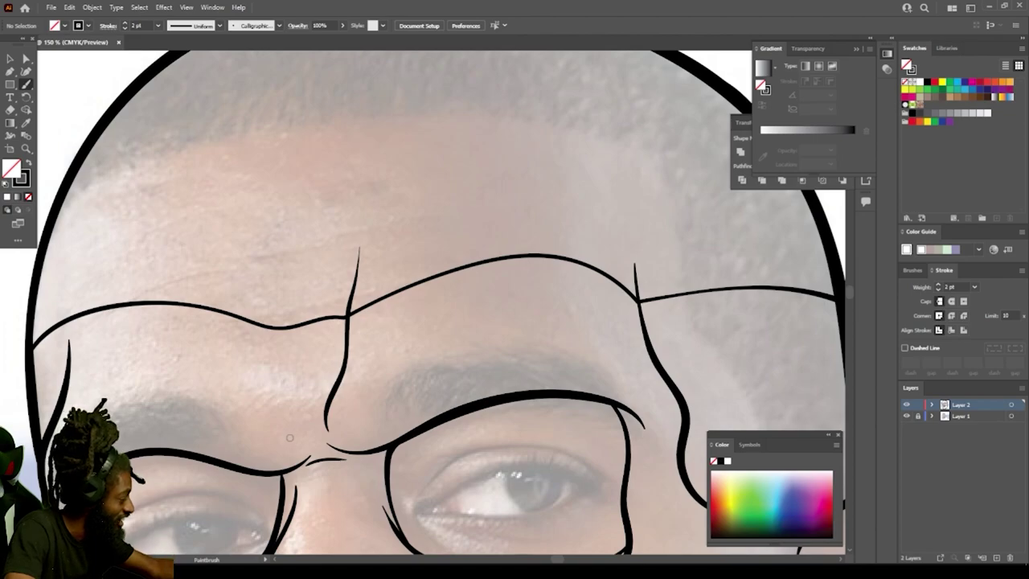
{"action": "left_click_drag", "start_coordinate": [301, 438], "coordinate": [234, 246]}
Step: Hide the photo layer to review the line art on its own and show the photo again
{"action": "key", "text": "ctrl+minus"}
{"action": "key", "text": "ctrl+minus"}
{"action": "key", "text": "ctrl+minus"}
{"action": "key", "text": "ctrl+minus"}
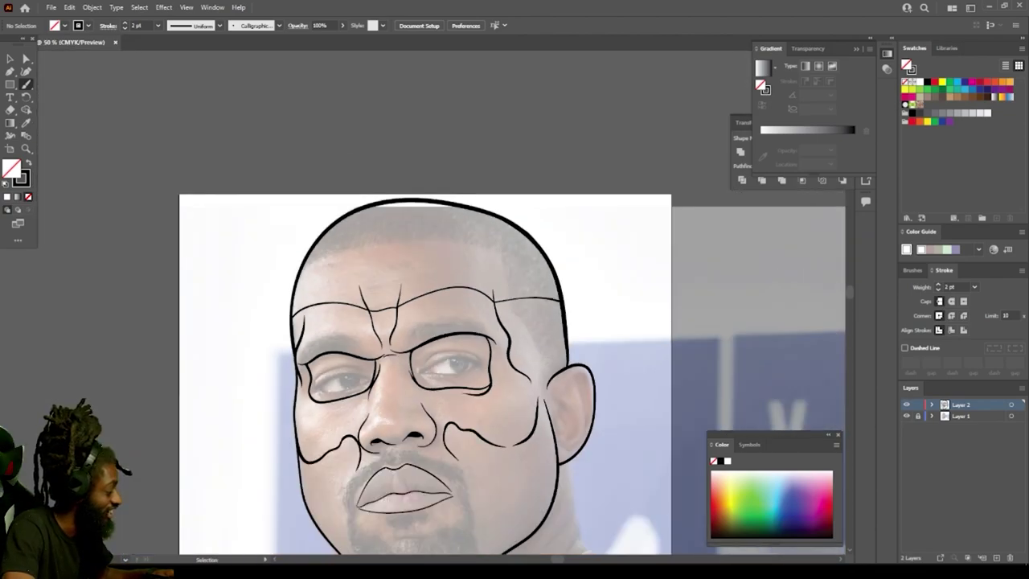
{"action": "scroll", "coordinate": [423, 321], "scroll_direction": "down", "scroll_amount": 2}
{"action": "key", "text": "ctrl+plus"}
{"action": "key", "text": "ctrl+plus"}
{"action": "scroll", "coordinate": [423, 302], "scroll_direction": "down", "scroll_amount": 5}
{"action": "key", "text": "ctrl+plus"}
{"action": "key", "text": "ctrl+plus"}
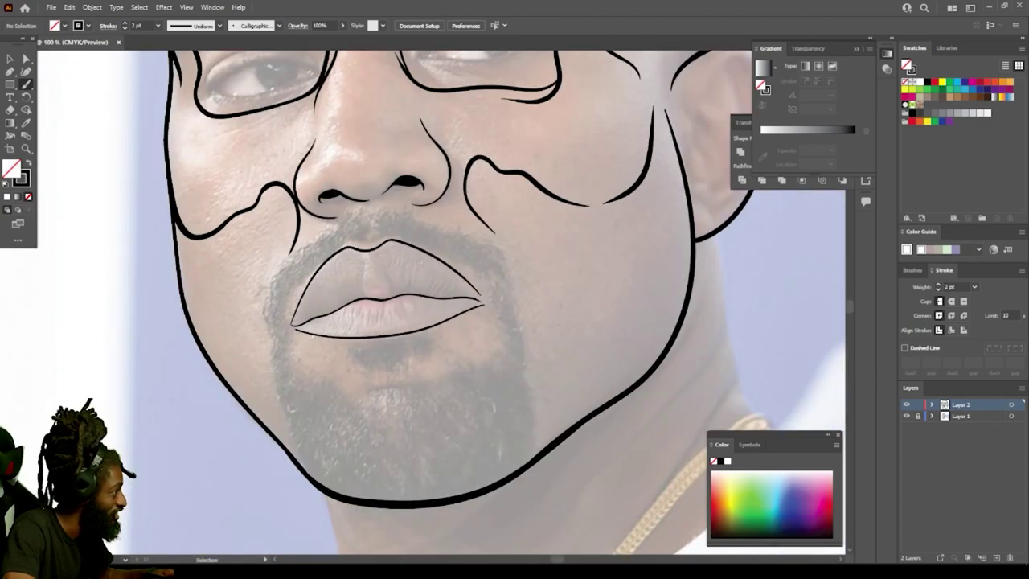
{"action": "scroll", "coordinate": [423, 302], "scroll_direction": "down", "scroll_amount": 1}
{"action": "key", "text": "ctrl+minus"}
{"action": "key", "text": "ctrl+minus"}
{"action": "key", "text": "ctrl+minus"}
{"action": "scroll", "coordinate": [602, 277], "scroll_direction": "up", "scroll_amount": 1}
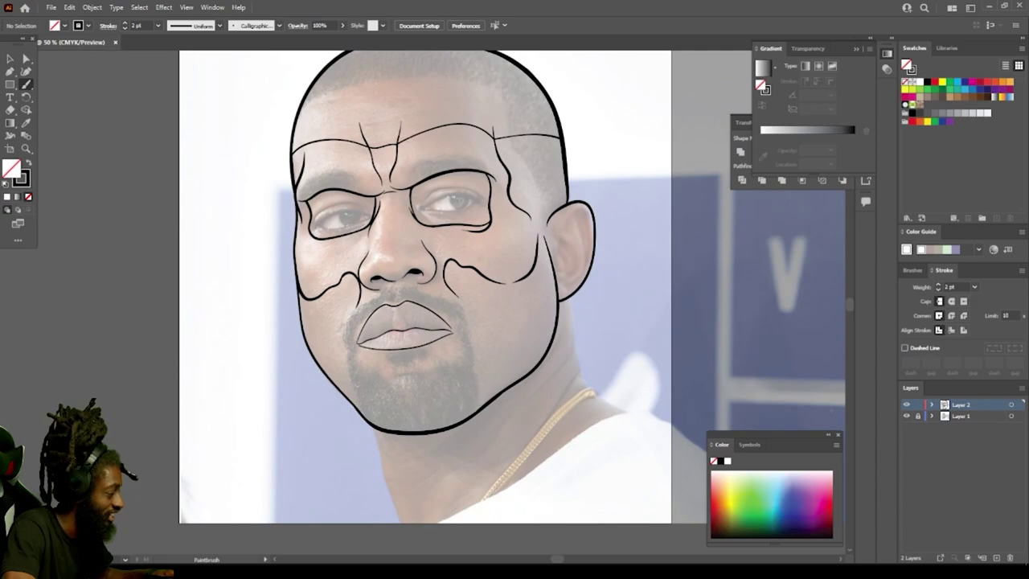
{"action": "left_click", "coordinate": [907, 416]}
{"action": "key", "text": "ctrl+minus"}
{"action": "key", "text": "ctrl+minus"}
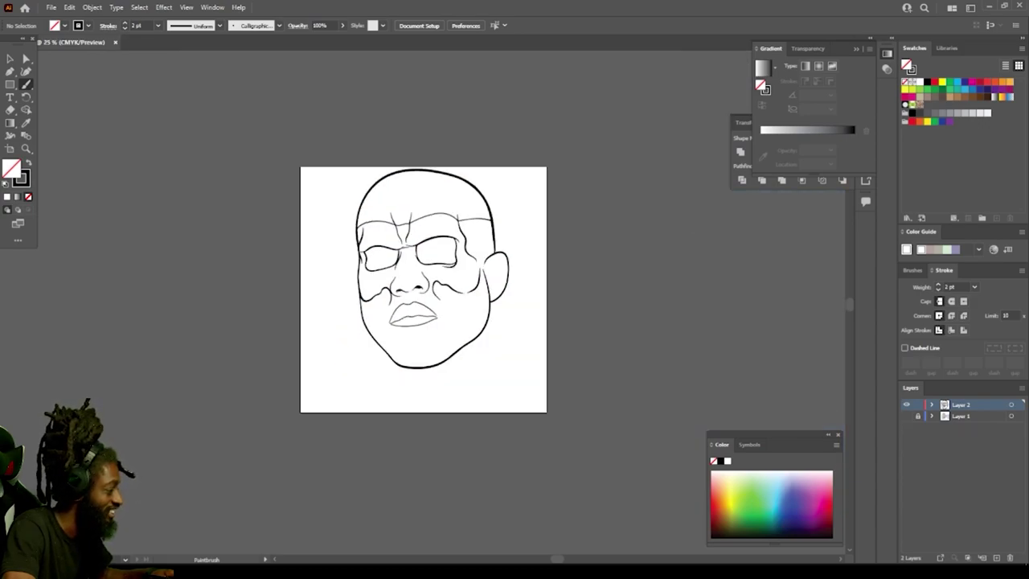
{"action": "key", "text": "ctrl+plus"}
{"action": "key", "text": "ctrl+plus"}
{"action": "key", "text": "ctrl+plus"}
{"action": "left_click", "coordinate": [907, 416]}
Step: Trace the outer edge of the goatee from the jawline up both sides of the mouth and over the moustache
{"action": "key", "text": "ctrl+plus"}
{"action": "key", "text": "ctrl+plus"}
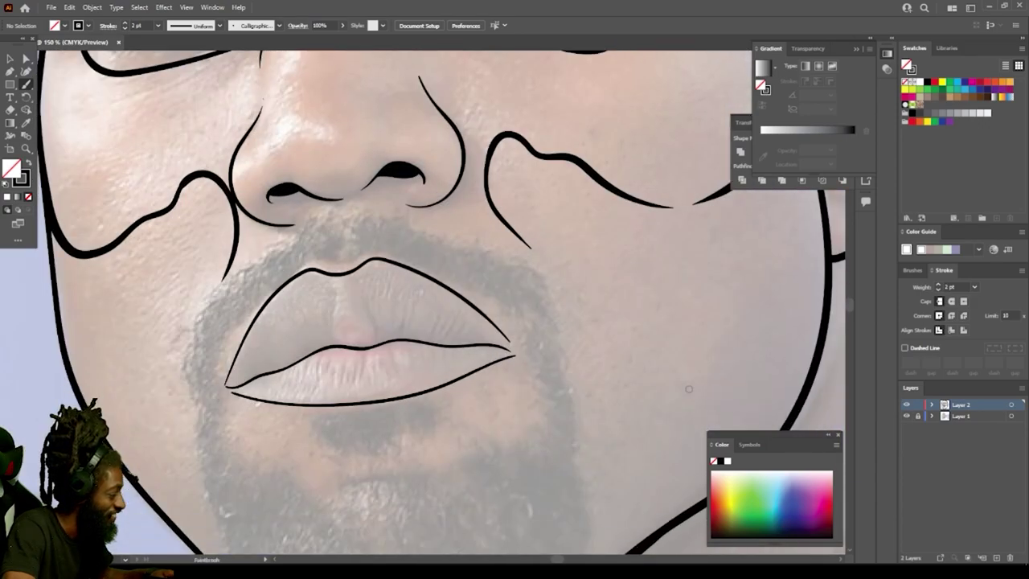
{"action": "scroll", "coordinate": [690, 389], "scroll_direction": "down", "scroll_amount": 3}
{"action": "scroll", "coordinate": [430, 441], "scroll_direction": "up", "scroll_amount": 1}
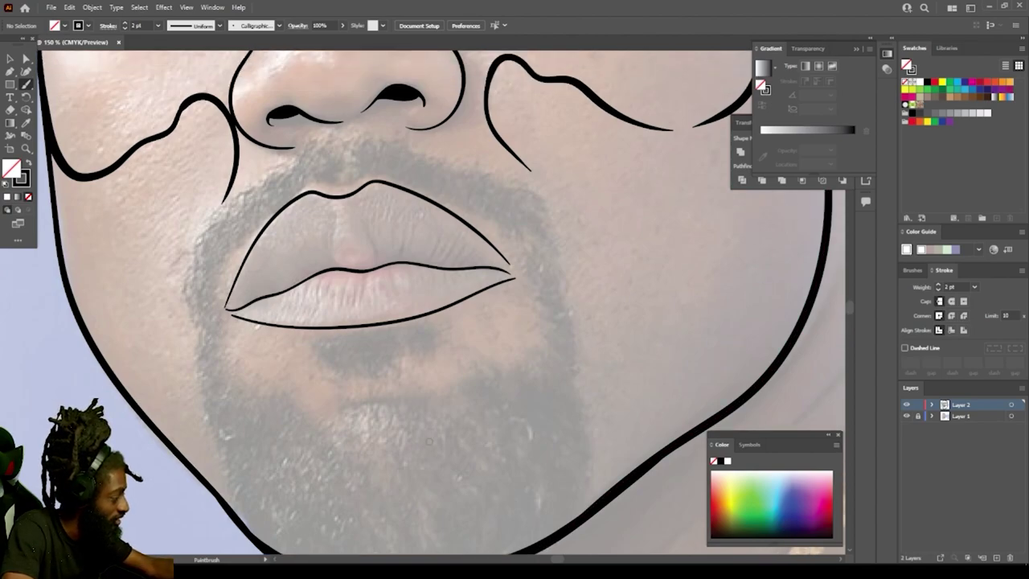
{"action": "scroll", "coordinate": [430, 440], "scroll_direction": "down", "scroll_amount": 1}
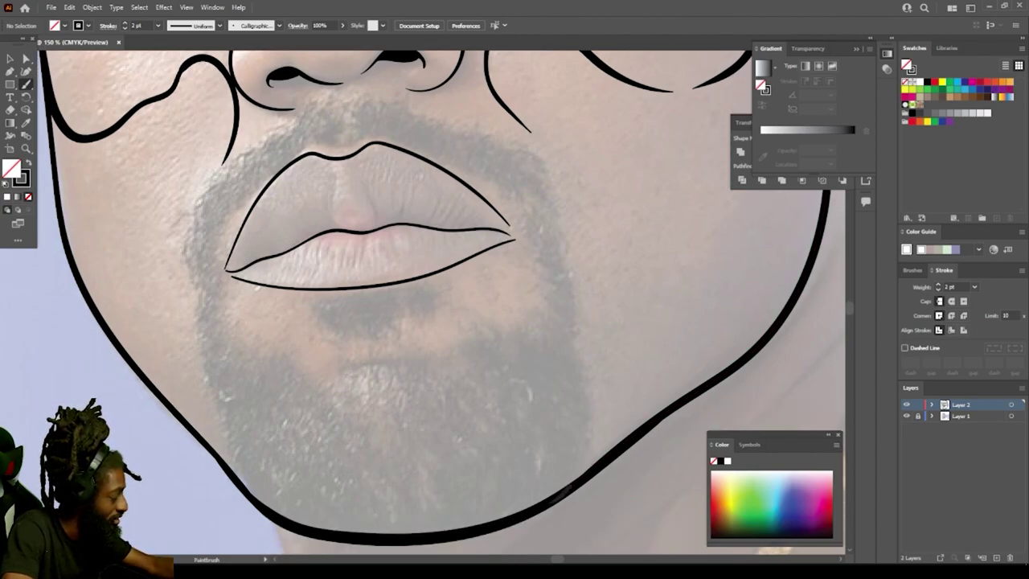
{"action": "mouse_move", "coordinate": [572, 481]}
{"action": "left_mouse_down"}
{"action": "mouse_move", "coordinate": [574, 346]}
{"action": "mouse_move", "coordinate": [544, 190]}
{"action": "left_mouse_up"}
{"action": "left_click_drag", "start_coordinate": [539, 158], "coordinate": [424, 114]}
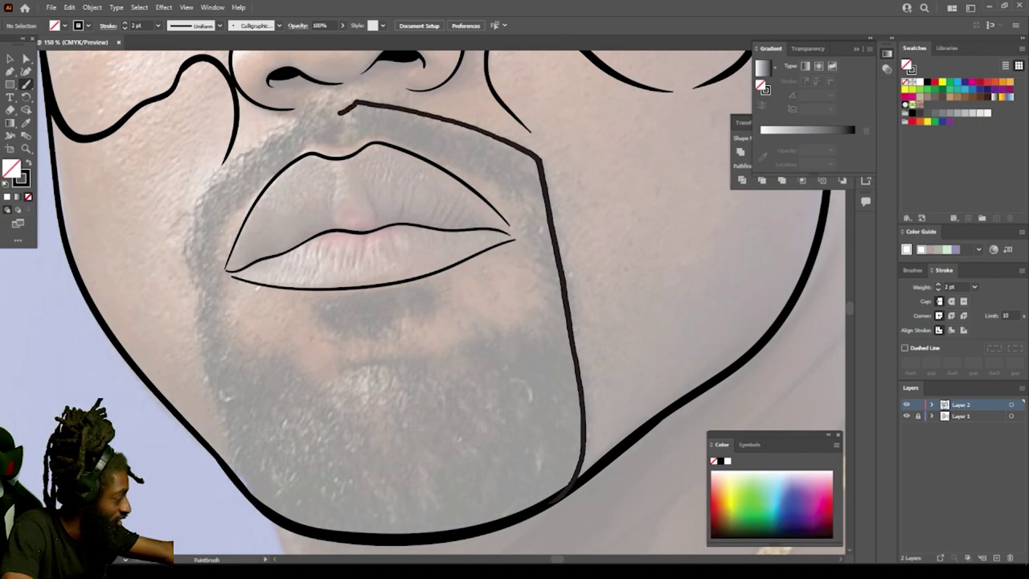
{"action": "mouse_move", "coordinate": [297, 115]}
{"action": "left_mouse_down"}
{"action": "mouse_move", "coordinate": [187, 193]}
{"action": "mouse_move", "coordinate": [205, 346]}
{"action": "mouse_move", "coordinate": [229, 449]}
{"action": "mouse_move", "coordinate": [256, 499]}
{"action": "left_mouse_up"}
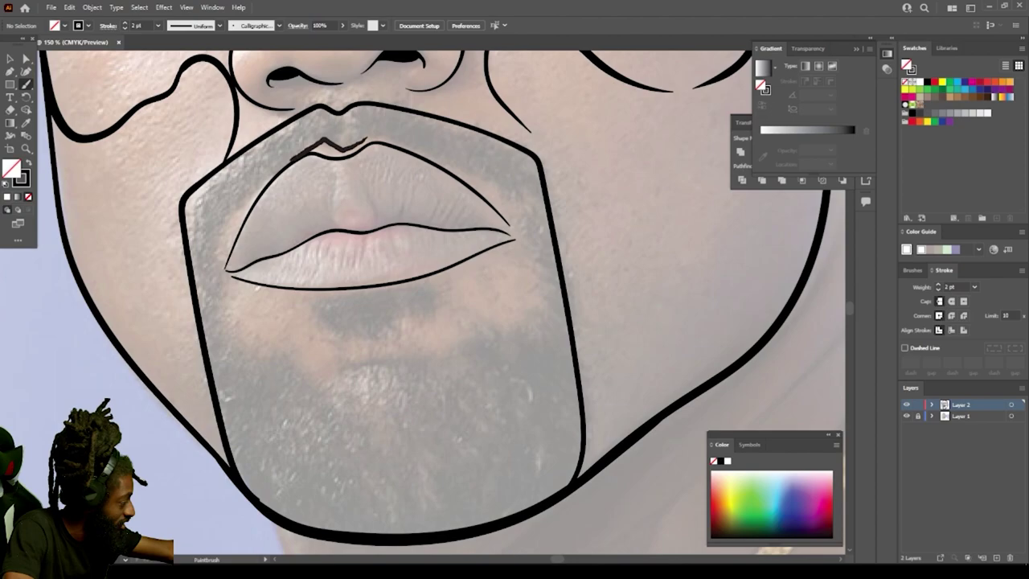
Step: Trace the goatee's inner edge around the lips, with a rounded dip over the chin
{"action": "left_click_drag", "start_coordinate": [290, 158], "coordinate": [215, 239]}
{"action": "left_click_drag", "start_coordinate": [222, 285], "coordinate": [246, 363]}
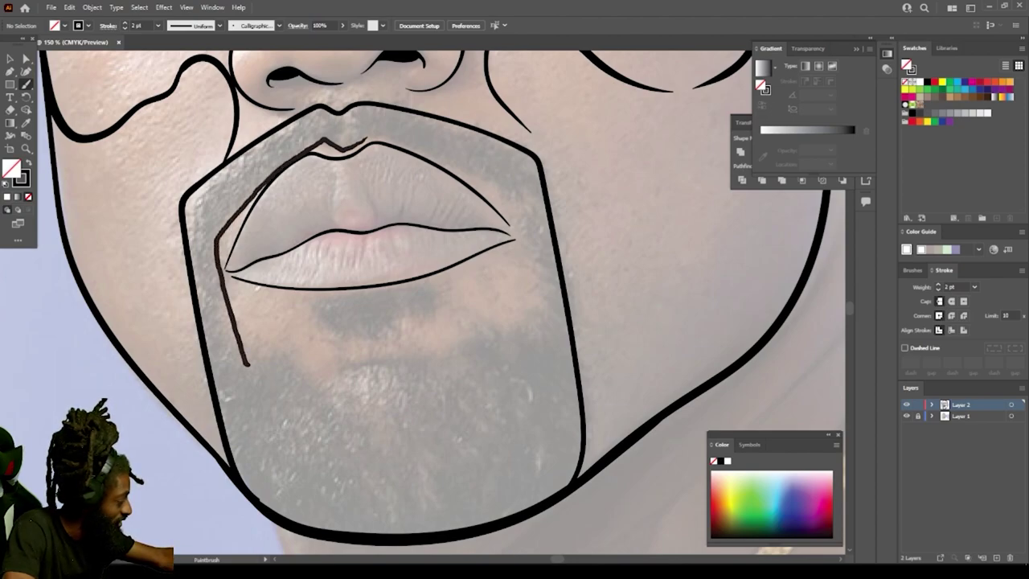
{"action": "mouse_move", "coordinate": [289, 363]}
{"action": "left_mouse_down"}
{"action": "mouse_move", "coordinate": [354, 412]}
{"action": "mouse_move", "coordinate": [419, 405]}
{"action": "mouse_move", "coordinate": [453, 344]}
{"action": "mouse_move", "coordinate": [531, 329]}
{"action": "mouse_move", "coordinate": [519, 211]}
{"action": "left_mouse_up"}
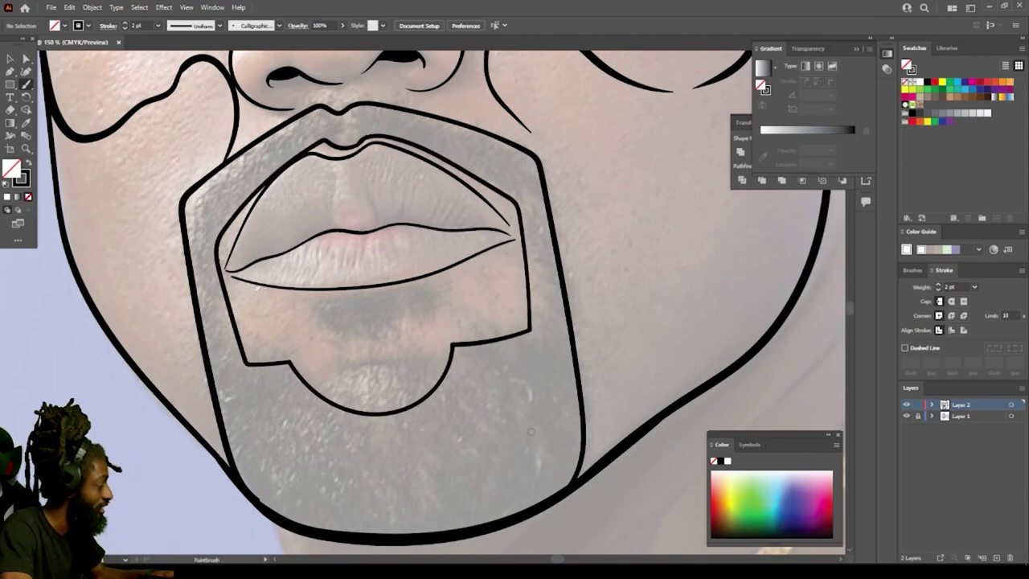
Step: Draw a rounded soul-patch outline hanging from the lower lip's underside, inside the goatee's inner edge
{"action": "key", "text": "ctrl+minus"}
{"action": "key", "text": "ctrl+minus"}
{"action": "key", "text": "ctrl+minus"}
{"action": "key", "text": "ctrl+minus"}
{"action": "scroll", "coordinate": [526, 451], "scroll_direction": "up", "scroll_amount": 1}
{"action": "key", "text": "ctrl+plus"}
{"action": "key", "text": "ctrl+plus"}
{"action": "key", "text": "ctrl+plus"}
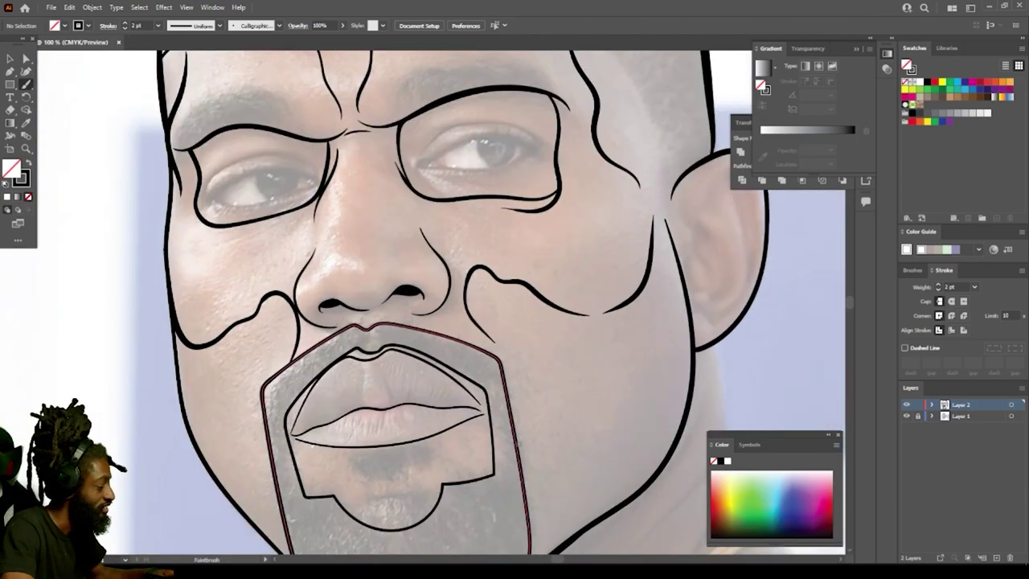
{"action": "scroll", "coordinate": [526, 451], "scroll_direction": "down", "scroll_amount": 4}
{"action": "key", "text": "ctrl+plus"}
{"action": "key", "text": "ctrl+plus"}
{"action": "key", "text": "ctrl+plus"}
{"action": "key", "text": "ctrl+plus"}
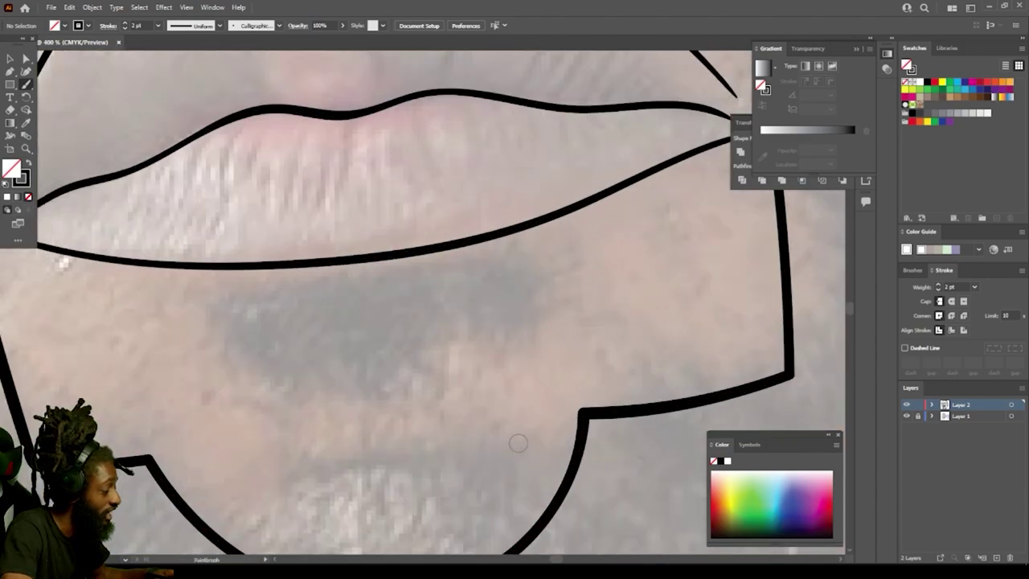
{"action": "scroll", "coordinate": [191, 291], "scroll_direction": "up", "scroll_amount": 1}
{"action": "mouse_move", "coordinate": [191, 298]}
{"action": "left_mouse_down"}
{"action": "mouse_move", "coordinate": [243, 357]}
{"action": "mouse_move", "coordinate": [321, 402]}
{"action": "mouse_move", "coordinate": [371, 407]}
{"action": "mouse_move", "coordinate": [478, 343]}
{"action": "mouse_move", "coordinate": [528, 255]}
{"action": "left_mouse_up"}
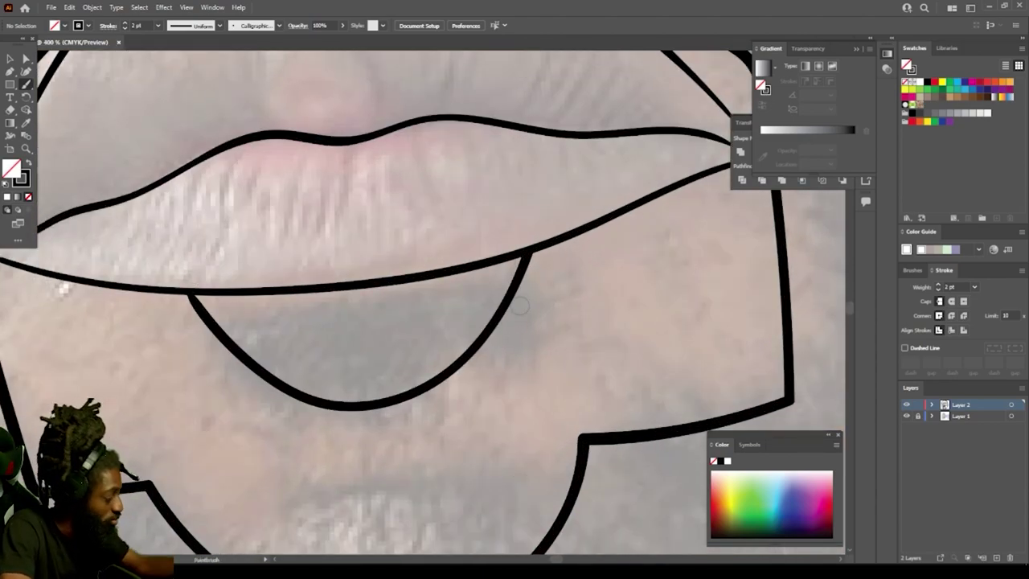
Step: Extend the lip lines at the mouth corner on the ear side so they meet in one point
{"action": "key", "text": "ctrl+minus"}
{"action": "key", "text": "ctrl+minus"}
{"action": "key", "text": "ctrl+minus"}
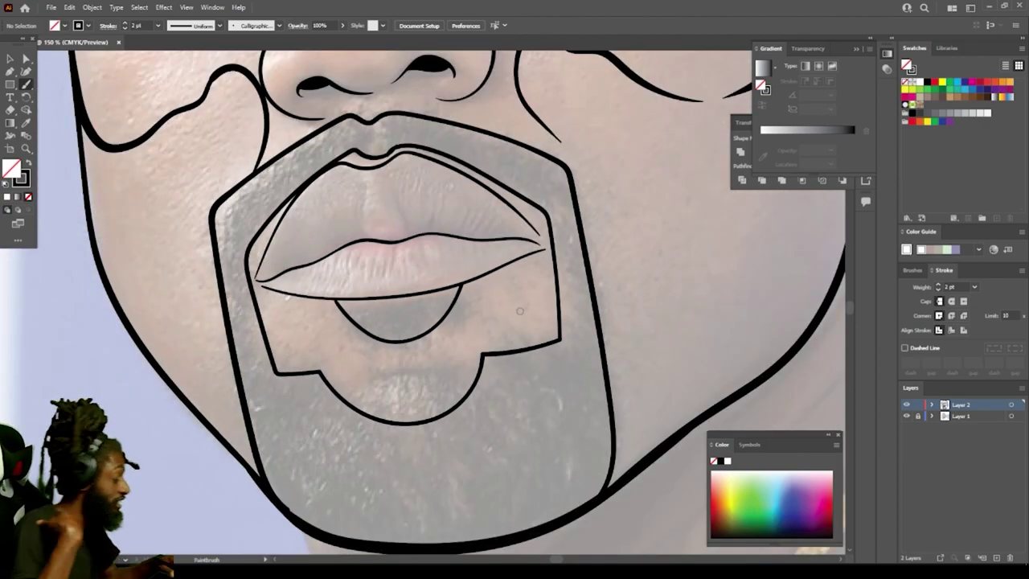
{"action": "key", "text": "ctrl+minus"}
{"action": "scroll", "coordinate": [534, 283], "scroll_direction": "up", "scroll_amount": 1}
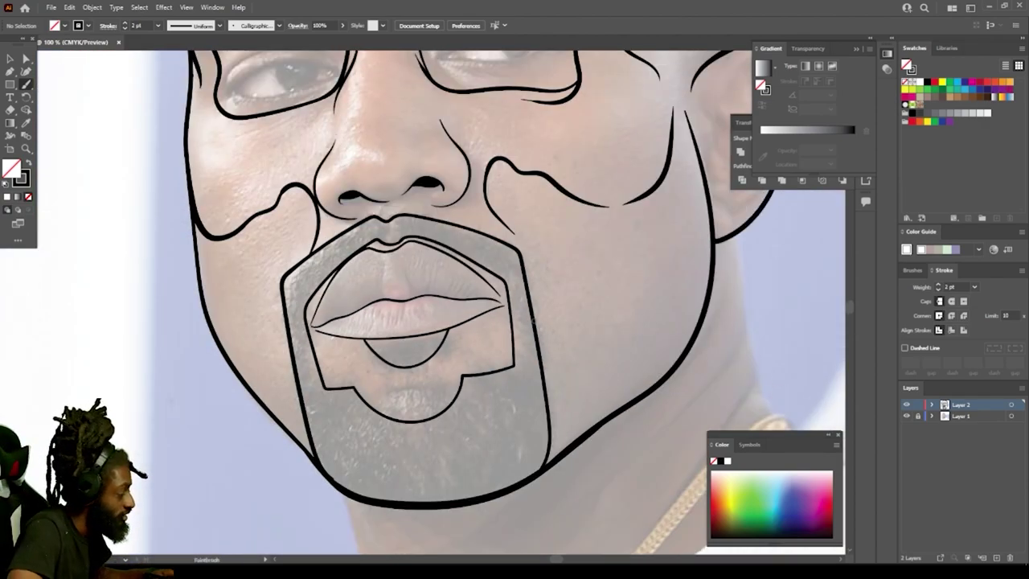
{"action": "key", "text": "ctrl+plus"}
{"action": "key", "text": "ctrl+plus"}
{"action": "key", "text": "ctrl+plus"}
{"action": "key", "text": "ctrl+plus"}
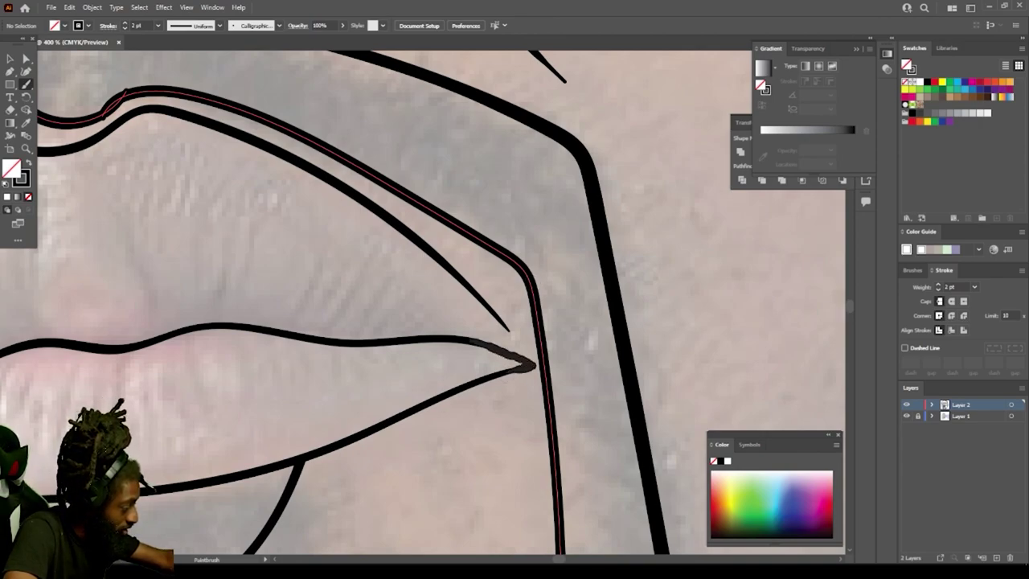
{"action": "left_click_drag", "start_coordinate": [533, 366], "coordinate": [434, 255]}
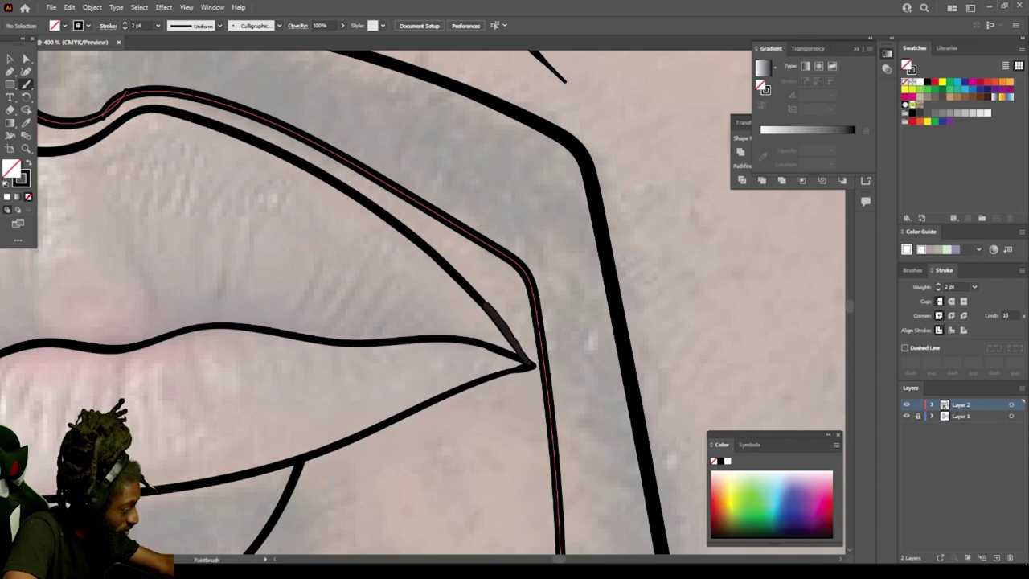
{"action": "key", "text": "ctrl+minus"}
{"action": "key", "text": "ctrl+minus"}
{"action": "key", "text": "ctrl+minus"}
{"action": "scroll", "coordinate": [514, 377], "scroll_direction": "left", "scroll_amount": 4}
{"action": "key", "text": "ctrl+minus"}
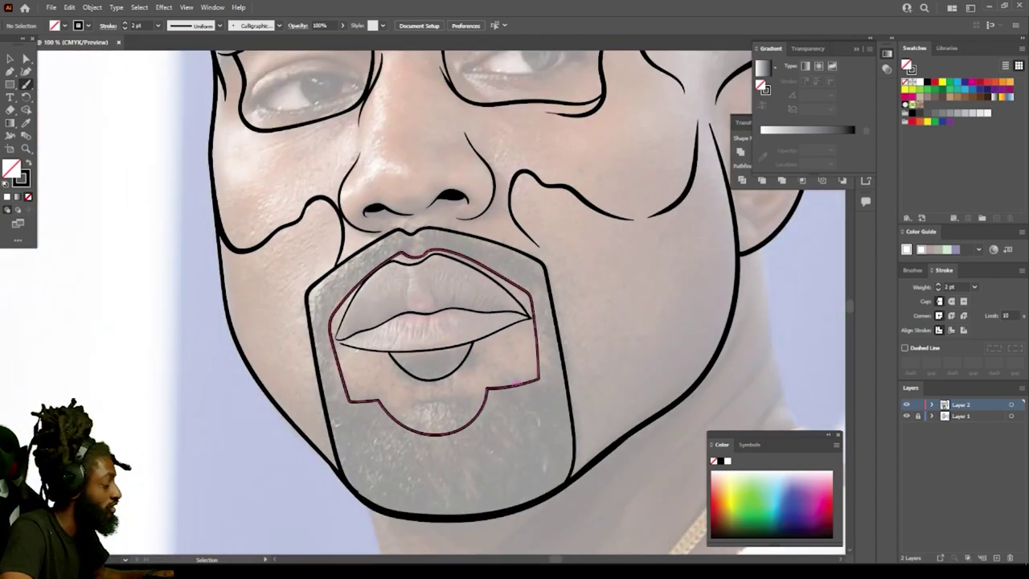
Step: Join the upper, middle and lower lip lines at the mouth corner farther from the ear
{"action": "scroll", "coordinate": [514, 378], "scroll_direction": "left", "scroll_amount": 5}
{"action": "key", "text": "ctrl+equal"}
{"action": "key", "text": "ctrl+equal"}
{"action": "key", "text": "ctrl+equal"}
{"action": "key", "text": "ctrl+equal"}
{"action": "key", "text": "ctrl+equal"}
{"action": "scroll", "coordinate": [510, 321], "scroll_direction": "down", "scroll_amount": 4}
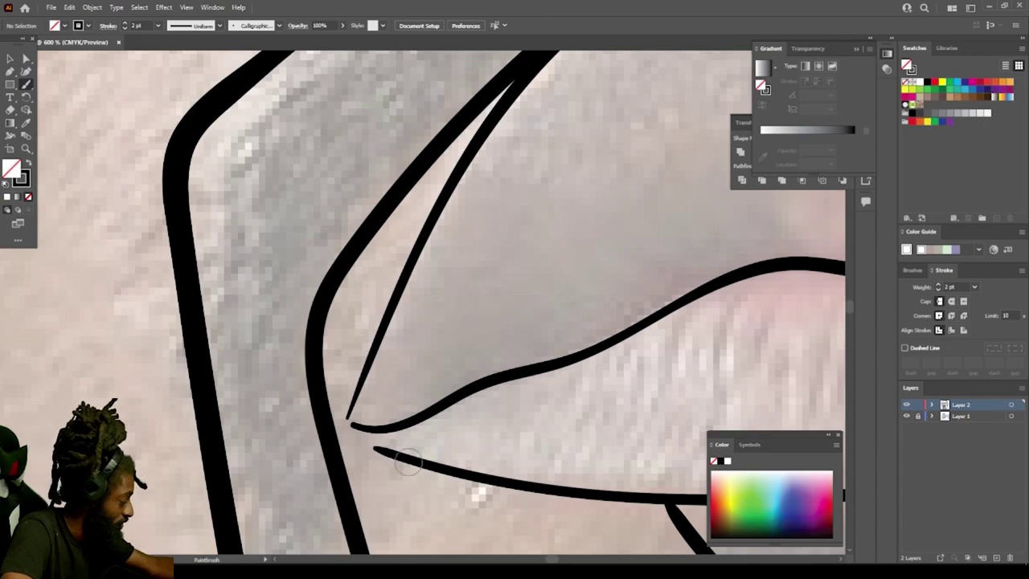
{"action": "mouse_move", "coordinate": [402, 458]}
{"action": "left_mouse_down"}
{"action": "mouse_move", "coordinate": [344, 424]}
{"action": "mouse_move", "coordinate": [384, 334]}
{"action": "left_mouse_up"}
{"action": "left_click_drag", "start_coordinate": [347, 424], "coordinate": [399, 425]}
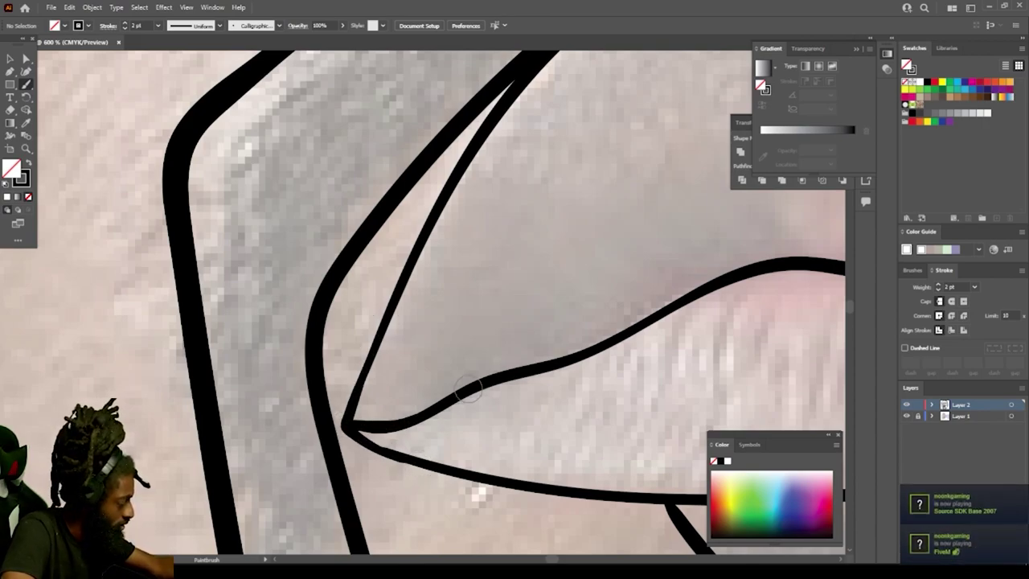
Step: Draw a closed oval eyeball inside the eye-socket outline on the ear side
{"action": "scroll", "coordinate": [361, 292], "scroll_direction": "down", "scroll_amount": 4}
{"action": "key", "text": "ctrl+minus"}
{"action": "scroll", "coordinate": [477, 371], "scroll_direction": "up", "scroll_amount": 2}
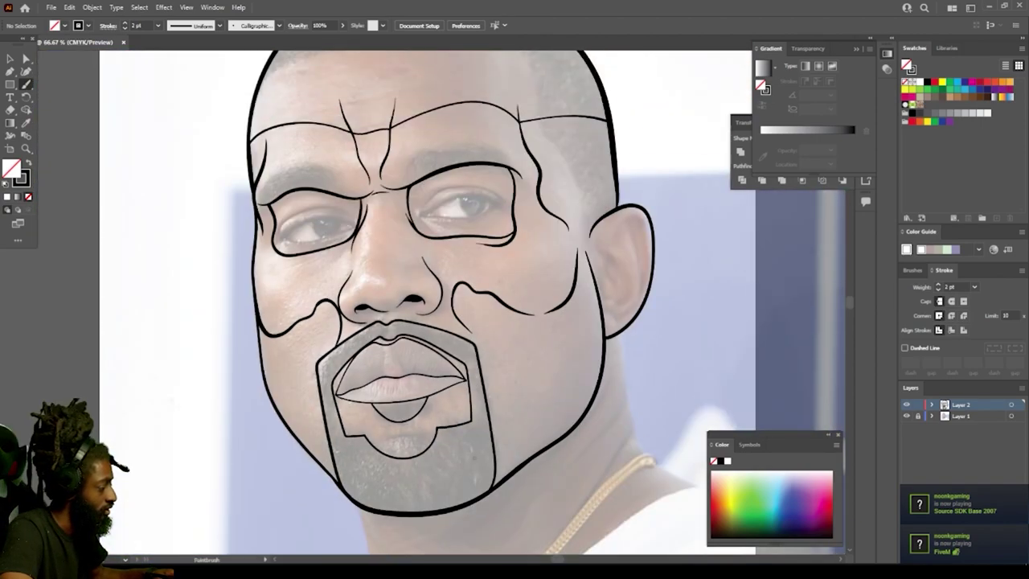
{"action": "scroll", "coordinate": [478, 371], "scroll_direction": "down", "scroll_amount": 2}
{"action": "key", "text": "ctrl+equal"}
{"action": "scroll", "coordinate": [439, 302], "scroll_direction": "up", "scroll_amount": 1}
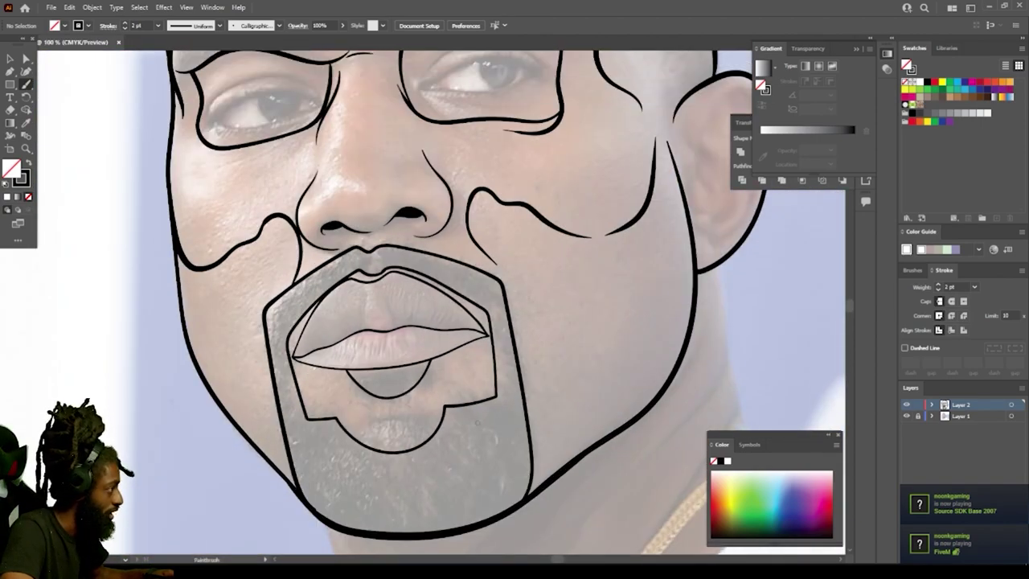
{"action": "scroll", "coordinate": [440, 302], "scroll_direction": "up", "scroll_amount": 4}
{"action": "scroll", "coordinate": [466, 321], "scroll_direction": "up", "scroll_amount": 3}
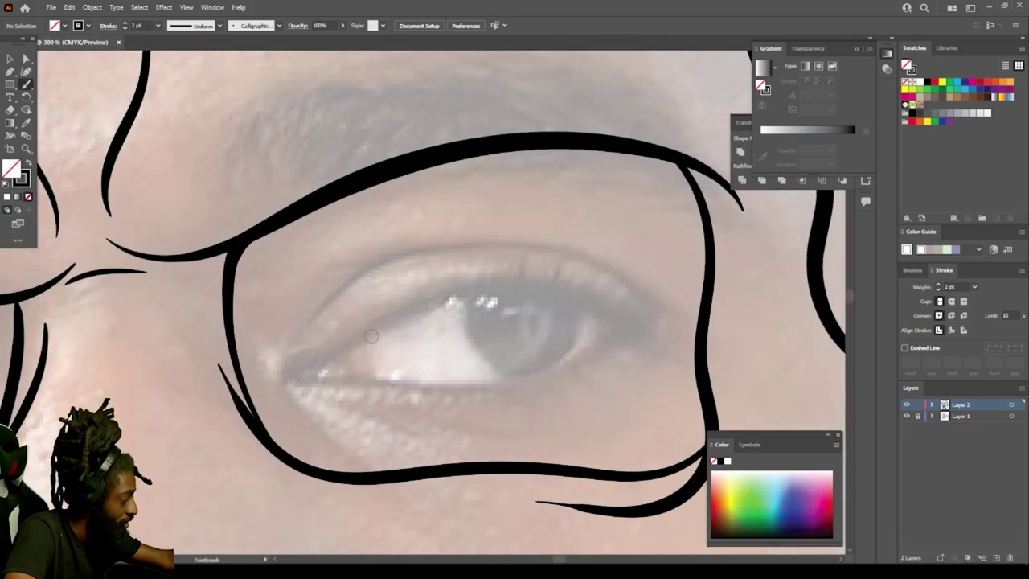
{"action": "mouse_move", "coordinate": [344, 354]}
{"action": "left_mouse_down"}
{"action": "mouse_move", "coordinate": [379, 386]}
{"action": "mouse_move", "coordinate": [494, 403]}
{"action": "mouse_move", "coordinate": [593, 349]}
{"action": "mouse_move", "coordinate": [595, 265]}
{"action": "mouse_move", "coordinate": [545, 221]}
{"action": "mouse_move", "coordinate": [426, 216]}
{"action": "mouse_move", "coordinate": [354, 260]}
{"action": "mouse_move", "coordinate": [329, 311]}
{"action": "mouse_move", "coordinate": [342, 352]}
{"action": "left_mouse_up"}
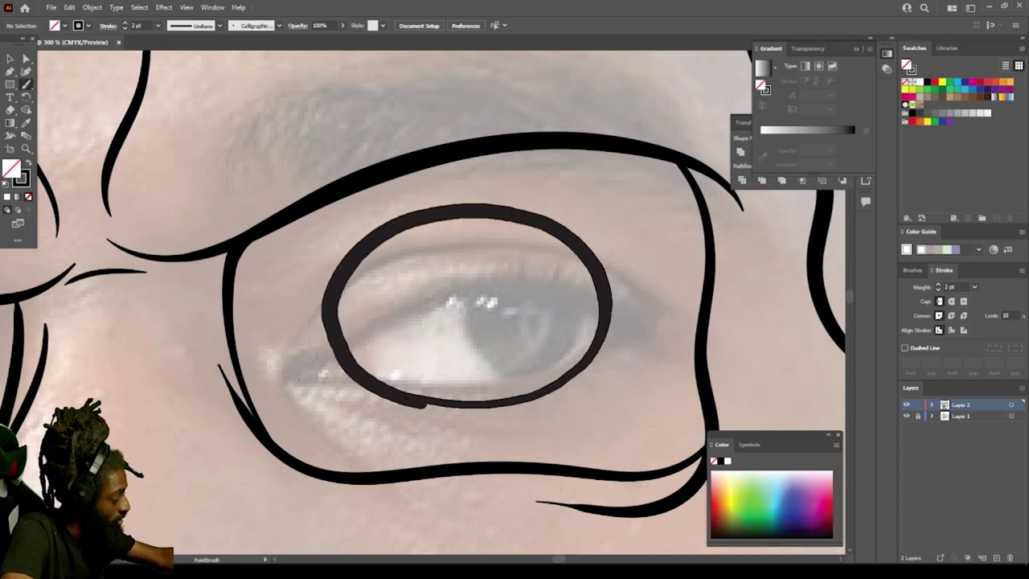
Step: Draw two overlapping circles for the iris and pupil inside the oval eyeball
{"action": "key", "text": "ctrl+minus"}
{"action": "key", "text": "ctrl+minus"}
{"action": "key", "text": "ctrl+minus"}
{"action": "key", "text": "ctrl+minus"}
{"action": "key", "text": "ctrl+minus"}
{"action": "key", "text": "ctrl+minus"}
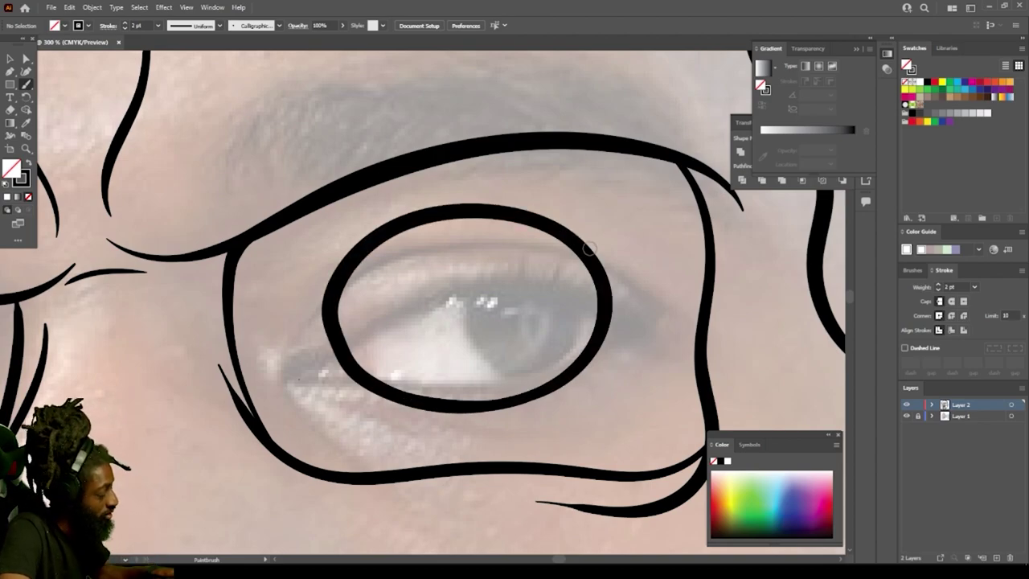
{"action": "key", "text": "ctrl+plus"}
{"action": "key", "text": "ctrl+plus"}
{"action": "key", "text": "ctrl+plus"}
{"action": "key", "text": "ctrl+plus"}
{"action": "key", "text": "ctrl+plus"}
{"action": "key", "text": "ctrl+plus"}
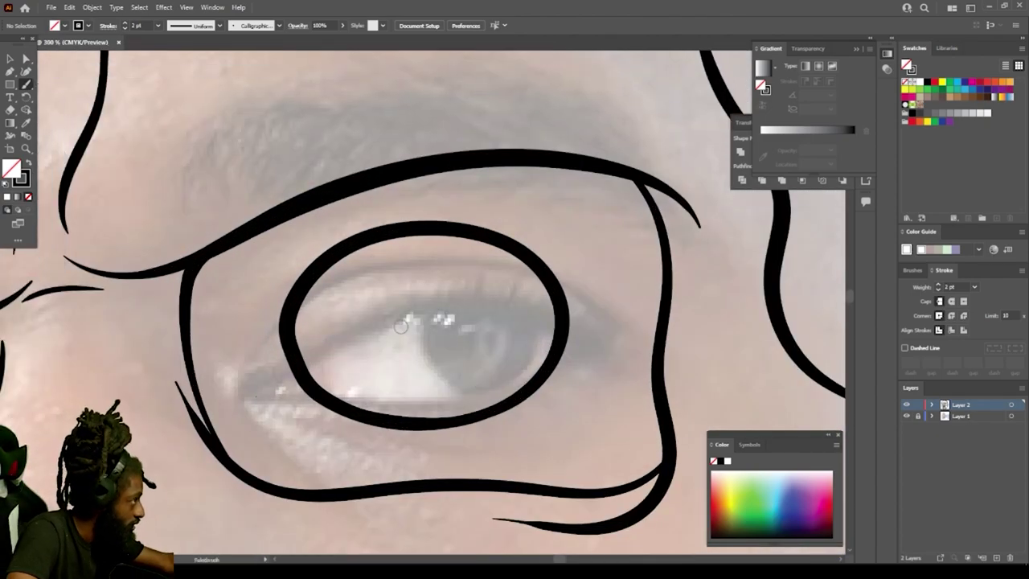
{"action": "mouse_move", "coordinate": [400, 367]}
{"action": "left_mouse_down"}
{"action": "mouse_move", "coordinate": [437, 375]}
{"action": "mouse_move", "coordinate": [513, 326]}
{"action": "mouse_move", "coordinate": [393, 298]}
{"action": "mouse_move", "coordinate": [408, 371]}
{"action": "mouse_move", "coordinate": [481, 349]}
{"action": "mouse_move", "coordinate": [443, 283]}
{"action": "mouse_move", "coordinate": [396, 308]}
{"action": "left_mouse_up"}
Step: Duplicate the finished oval, iris and pupil and place the copy inside the other eye socket
{"action": "key", "text": "ctrl+1"}
{"action": "key", "text": "ctrl+minus"}
{"action": "scroll", "coordinate": [423, 303], "scroll_direction": "left", "scroll_amount": 2}
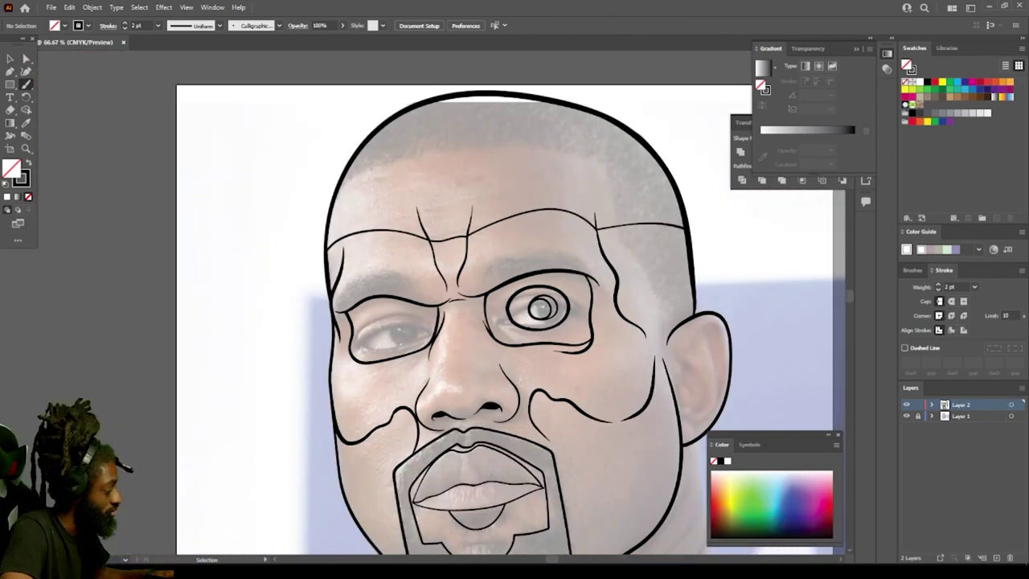
{"action": "key", "text": "ctrl+equal"}
{"action": "key", "text": "ctrl+equal"}
{"action": "key", "text": "p"}
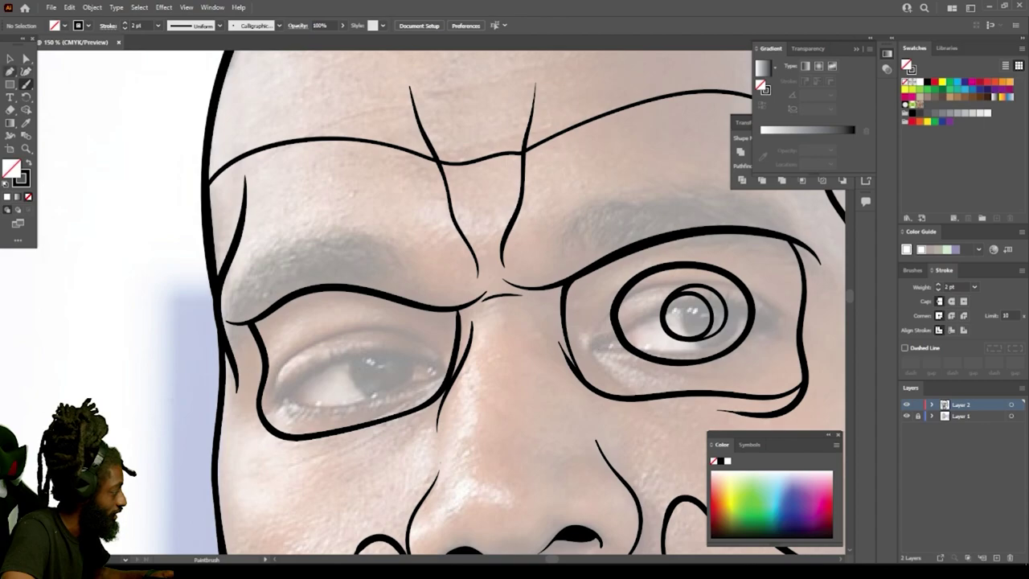
{"action": "key", "text": "v"}
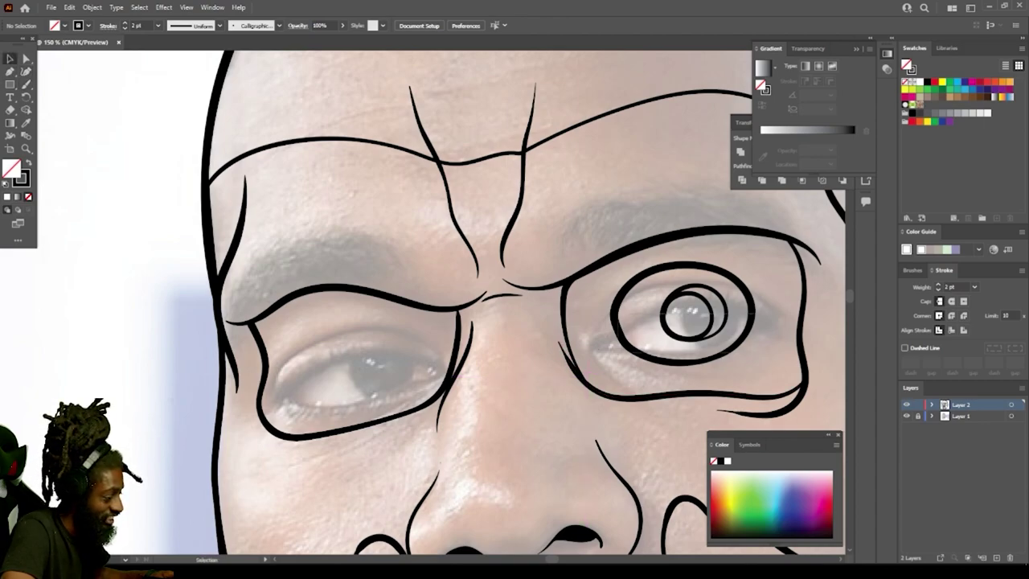
{"action": "left_click_drag", "start_coordinate": [618, 313], "coordinate": [448, 362]}
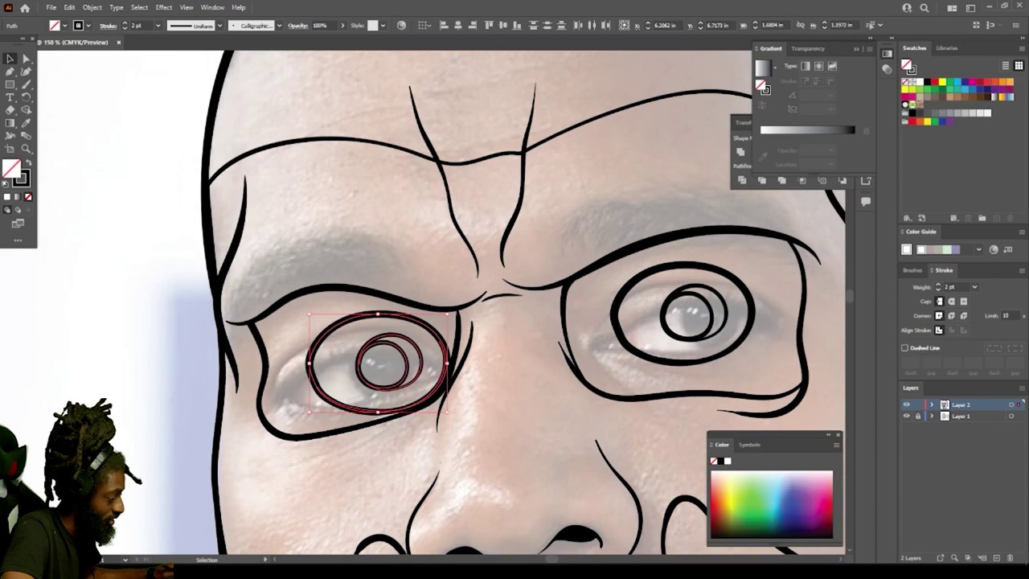
Step: Hide the photo layer to review the face with both eyes drawn, and show the photo again
{"action": "key", "text": "ctrl+shift+a"}
{"action": "key", "text": "ctrl+minus"}
{"action": "key", "text": "ctrl+minus"}
{"action": "key", "text": "ctrl+minus"}
{"action": "key", "text": "ctrl+minus"}
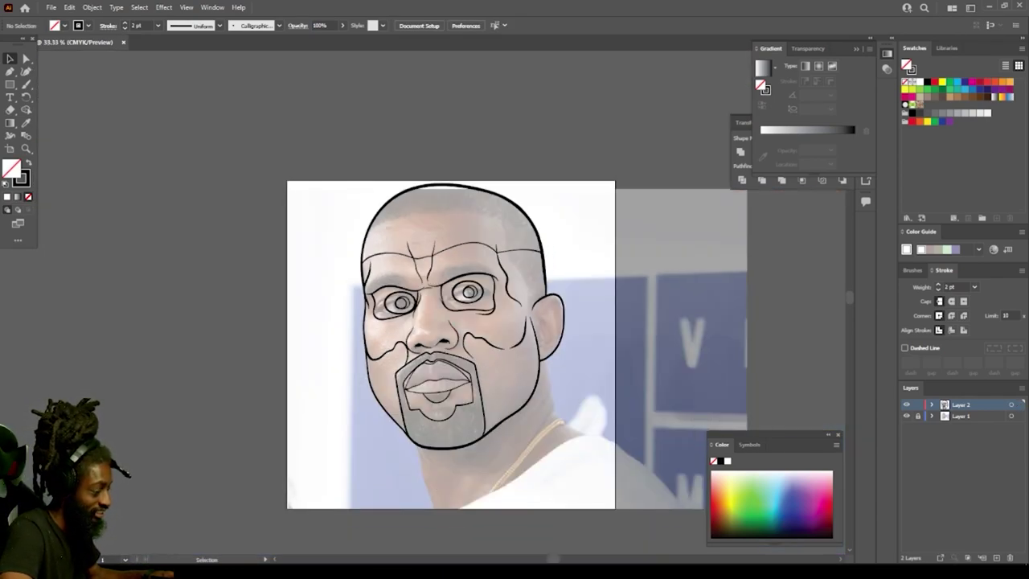
{"action": "left_click", "coordinate": [907, 415]}
{"action": "key", "text": "ctrl+minus"}
{"action": "key", "text": "ctrl+minus"}
{"action": "key", "text": "ctrl+plus"}
{"action": "key", "text": "ctrl+plus"}
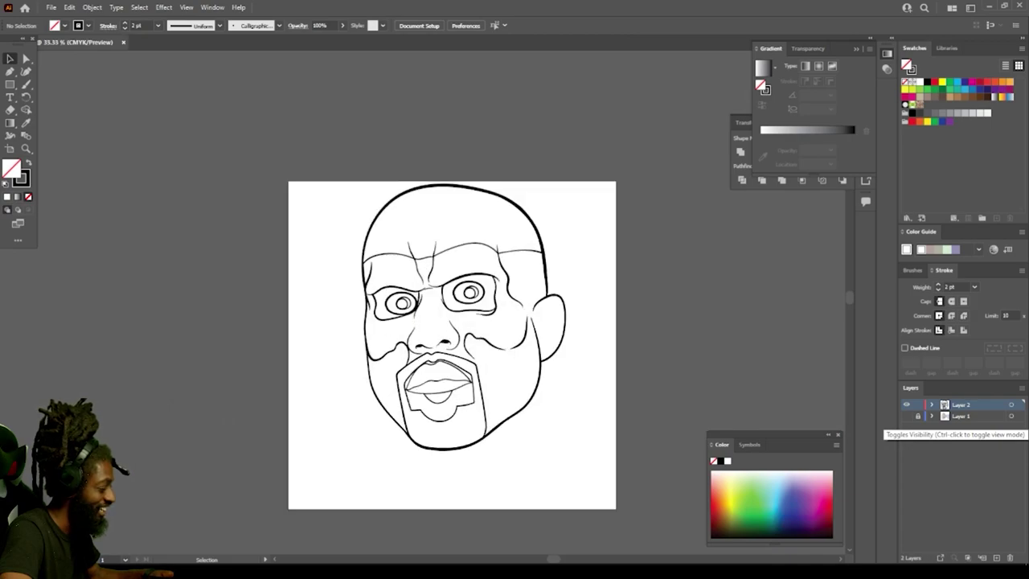
{"action": "key", "text": "ctrl+plus"}
{"action": "key", "text": "ctrl+plus"}
{"action": "key", "text": "ctrl+plus"}
{"action": "left_click", "coordinate": [908, 415]}
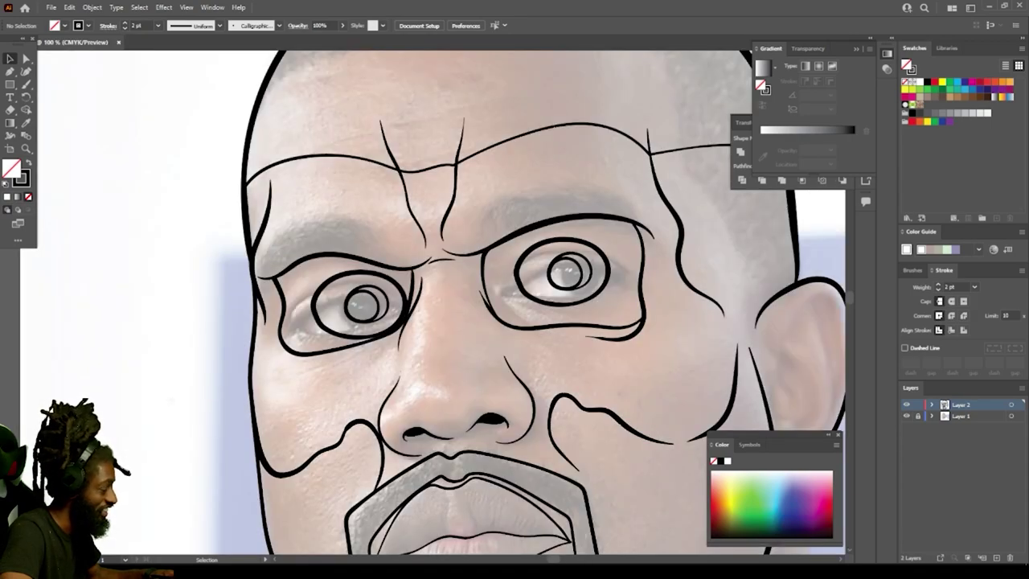
Step: Outline the eyebrow on the ear side, thicken its inner end and add a parallel inner contour along its lower edge
{"action": "key", "text": "ctrl+plus"}
{"action": "key", "text": "ctrl+plus"}
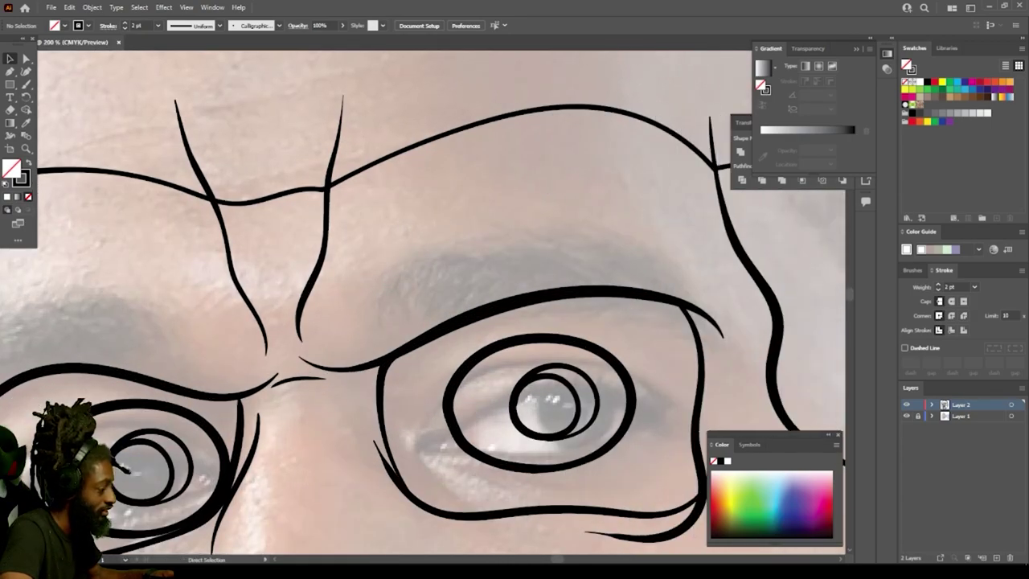
{"action": "key", "text": "b"}
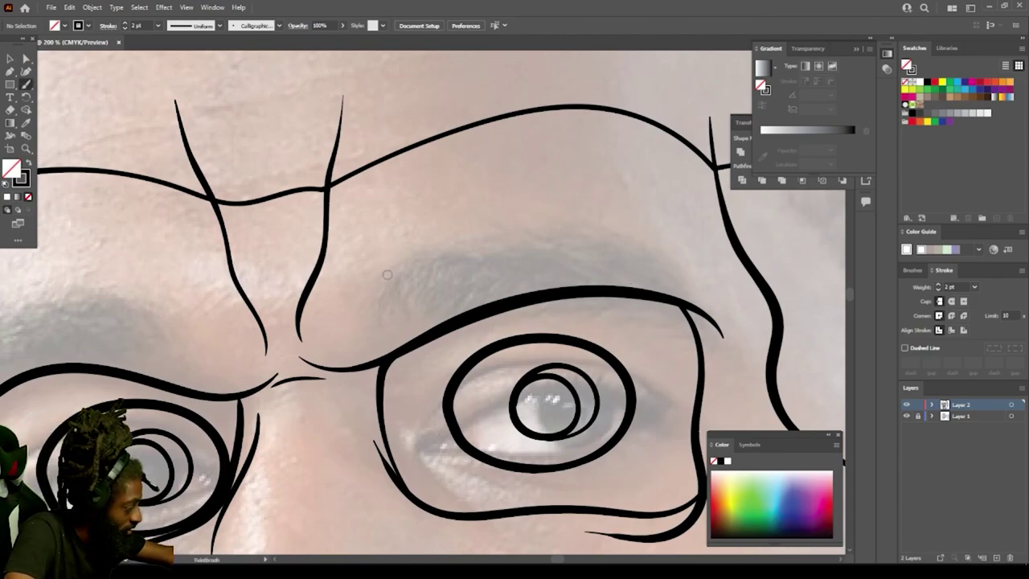
{"action": "mouse_move", "coordinate": [386, 275]}
{"action": "left_mouse_down"}
{"action": "mouse_move", "coordinate": [374, 336]}
{"action": "mouse_move", "coordinate": [453, 302]}
{"action": "mouse_move", "coordinate": [571, 275]}
{"action": "mouse_move", "coordinate": [641, 280]}
{"action": "mouse_move", "coordinate": [714, 300]}
{"action": "mouse_move", "coordinate": [653, 256]}
{"action": "mouse_move", "coordinate": [578, 229]}
{"action": "mouse_move", "coordinate": [497, 225]}
{"action": "mouse_move", "coordinate": [434, 236]}
{"action": "mouse_move", "coordinate": [407, 247]}
{"action": "mouse_move", "coordinate": [386, 280]}
{"action": "left_mouse_up"}
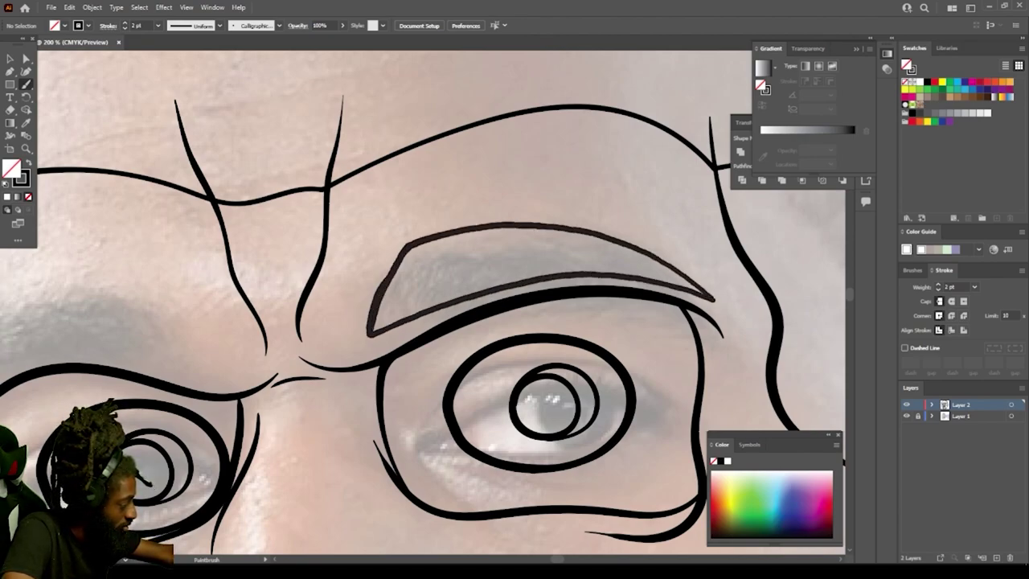
{"action": "left_click_drag", "start_coordinate": [369, 330], "coordinate": [369, 328]}
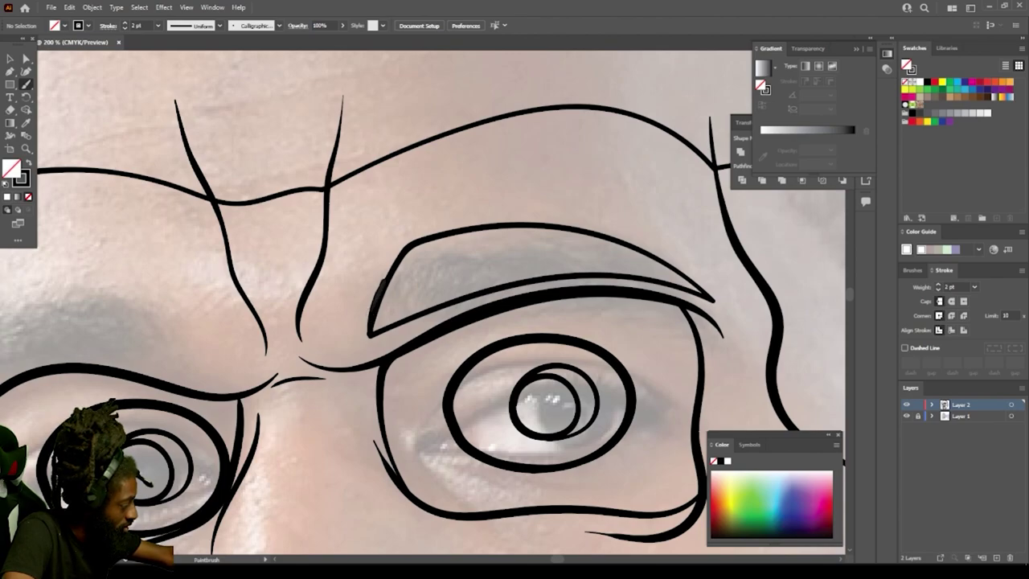
{"action": "left_click_drag", "start_coordinate": [403, 249], "coordinate": [409, 245]}
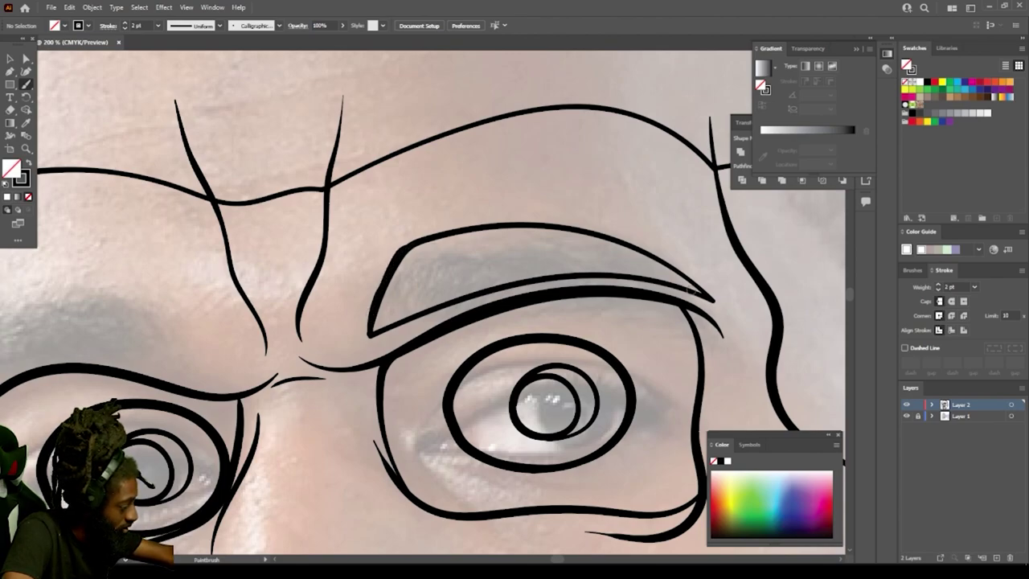
{"action": "mouse_move", "coordinate": [656, 280]}
{"action": "left_mouse_down"}
{"action": "mouse_move", "coordinate": [551, 270]}
{"action": "mouse_move", "coordinate": [470, 283]}
{"action": "mouse_move", "coordinate": [373, 330]}
{"action": "left_mouse_up"}
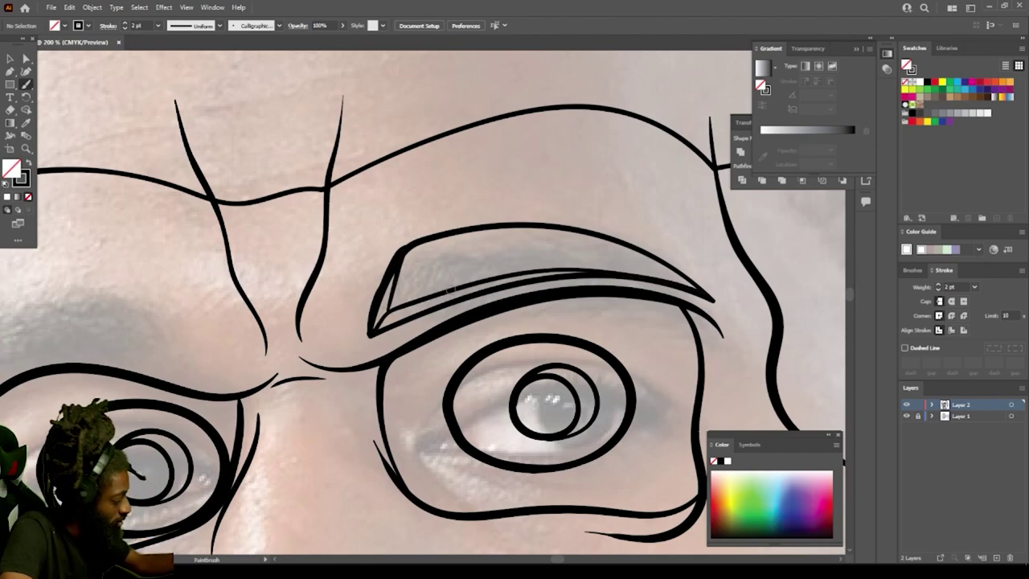
Step: Outline the eyebrow farther from the ear, with second contour lines along its lower edge and inner end
{"action": "key", "text": "ctrl+minus"}
{"action": "key", "text": "ctrl+minus"}
{"action": "key", "text": "ctrl+minus"}
{"action": "key", "text": "ctrl+minus"}
{"action": "key", "text": "ctrl+minus"}
{"action": "key", "text": "ctrl+plus"}
{"action": "key", "text": "ctrl+plus"}
{"action": "key", "text": "ctrl+plus"}
{"action": "key", "text": "ctrl+plus"}
{"action": "key", "text": "ctrl+plus"}
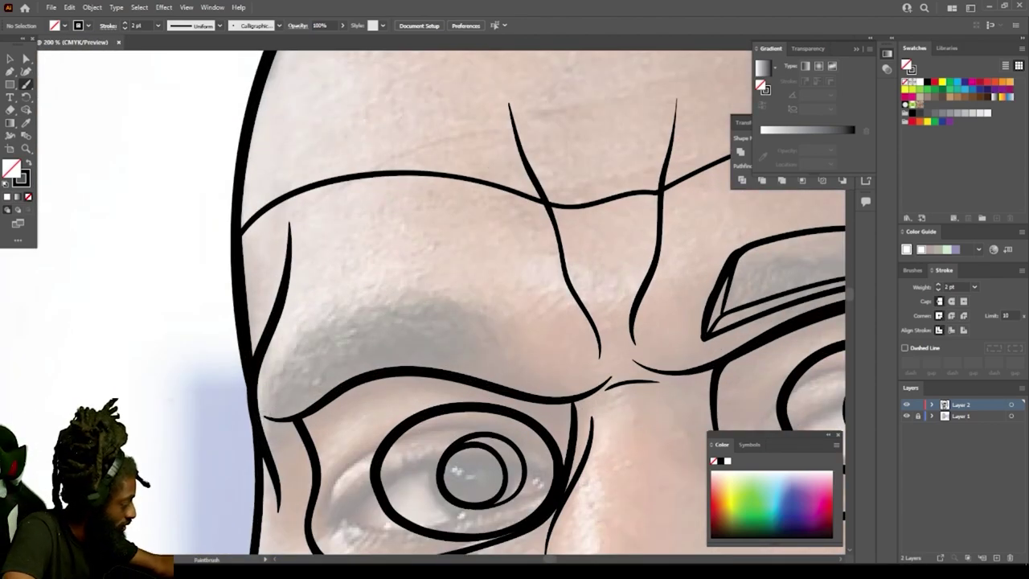
{"action": "mouse_move", "coordinate": [264, 416]}
{"action": "left_mouse_down"}
{"action": "mouse_move", "coordinate": [325, 369]}
{"action": "mouse_move", "coordinate": [398, 343]}
{"action": "mouse_move", "coordinate": [461, 341]}
{"action": "mouse_move", "coordinate": [501, 357]}
{"action": "mouse_move", "coordinate": [450, 294]}
{"action": "mouse_move", "coordinate": [346, 309]}
{"action": "mouse_move", "coordinate": [283, 358]}
{"action": "mouse_move", "coordinate": [260, 400]}
{"action": "mouse_move", "coordinate": [438, 354]}
{"action": "left_mouse_up"}
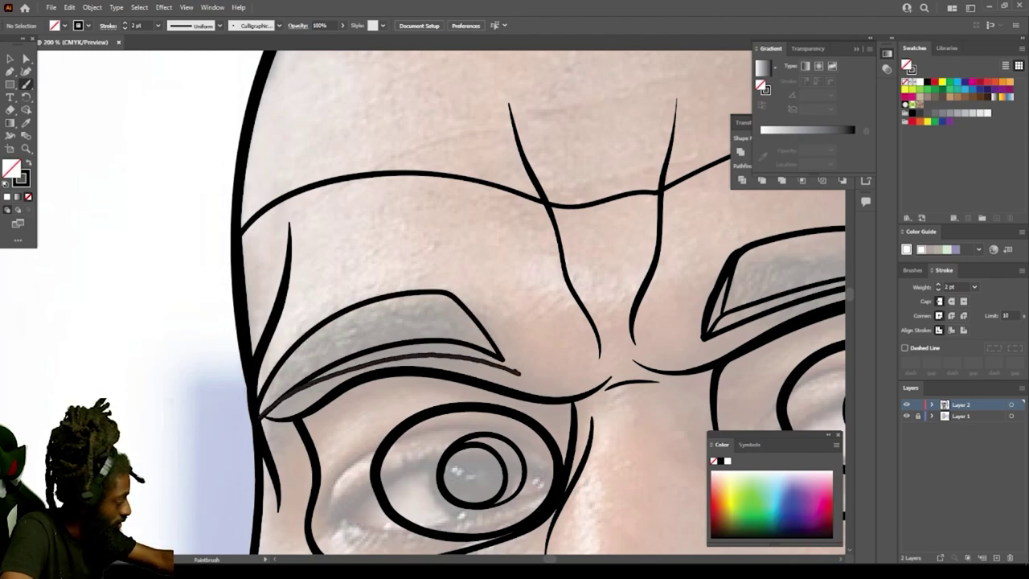
{"action": "left_click_drag", "start_coordinate": [519, 372], "coordinate": [515, 368]}
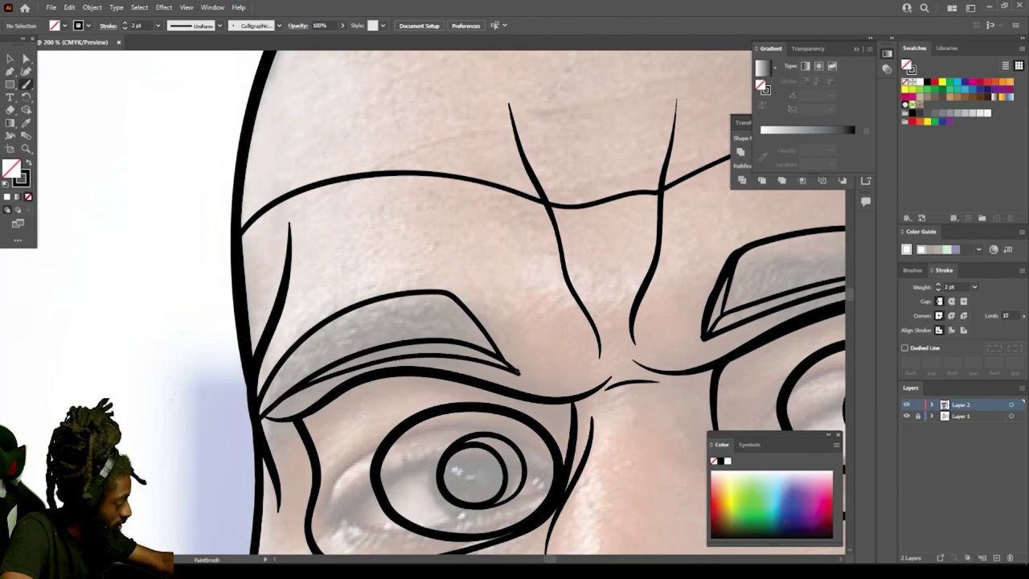
{"action": "left_click_drag", "start_coordinate": [449, 293], "coordinate": [444, 292]}
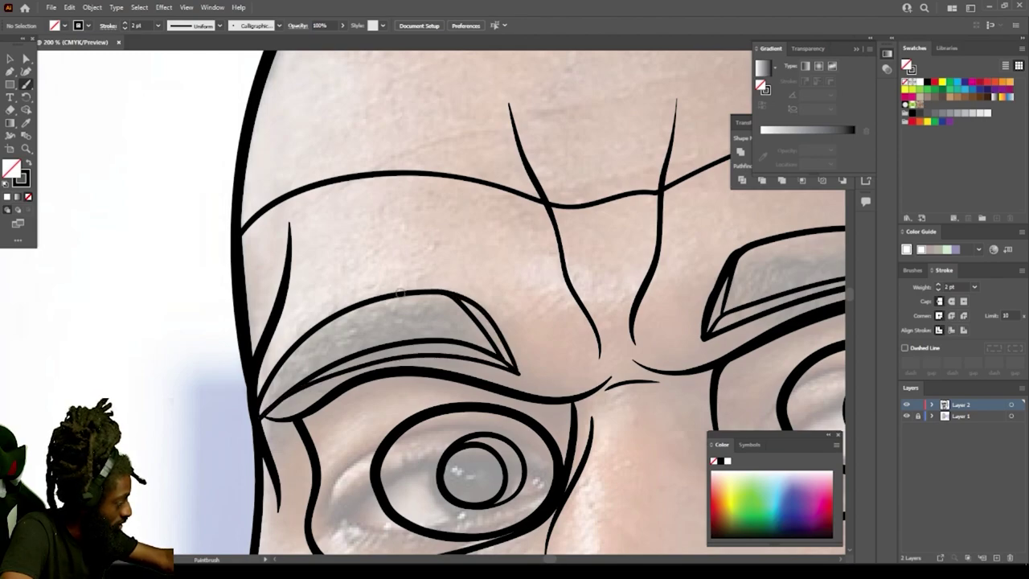
Step: Hide the photo layer to review the line art with both eyebrows drawn, and show the photo again
{"action": "key", "text": "ctrl+minus"}
{"action": "key", "text": "ctrl+minus"}
{"action": "key", "text": "ctrl+minus"}
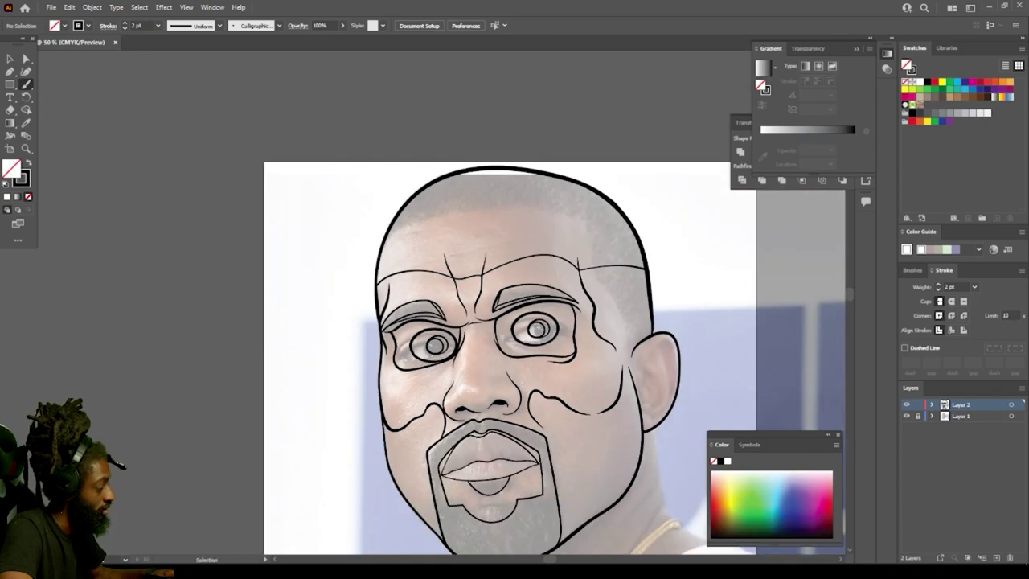
{"action": "key", "text": "ctrl+equal"}
{"action": "key", "text": "ctrl+equal"}
{"action": "key", "text": "ctrl+equal"}
{"action": "key", "text": "ctrl+equal"}
{"action": "key", "text": "ctrl+equal"}
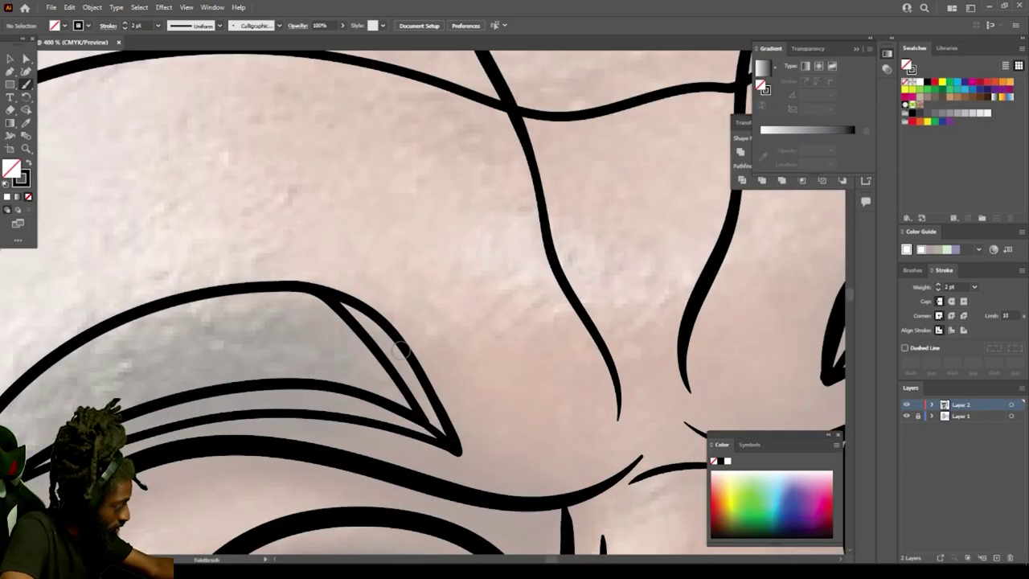
{"action": "key", "text": "ctrl+minus"}
{"action": "key", "text": "ctrl+minus"}
{"action": "key", "text": "ctrl+minus"}
{"action": "key", "text": "ctrl+minus"}
{"action": "key", "text": "ctrl+minus"}
{"action": "key", "text": "ctrl+minus"}
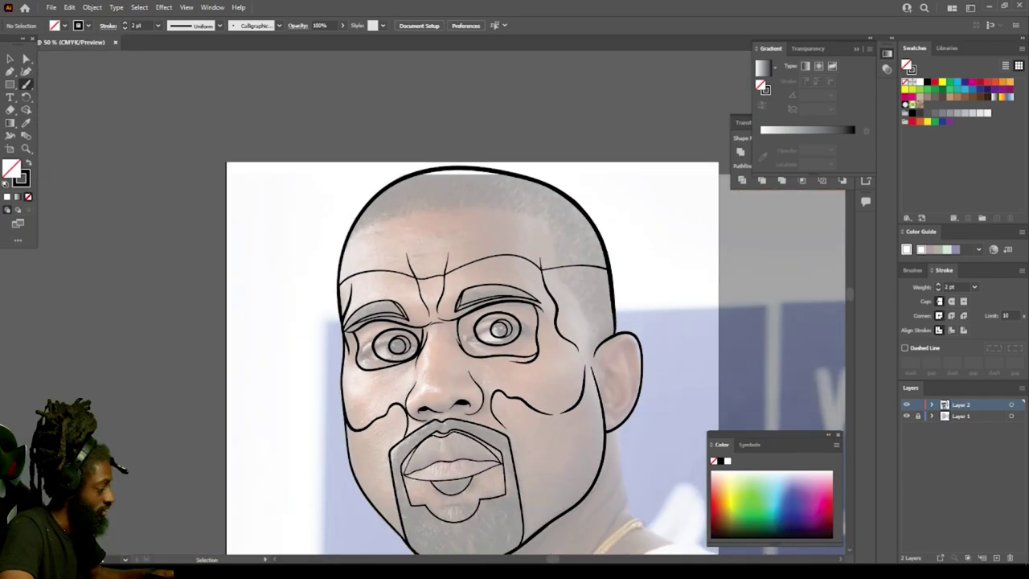
{"action": "left_click", "coordinate": [907, 416]}
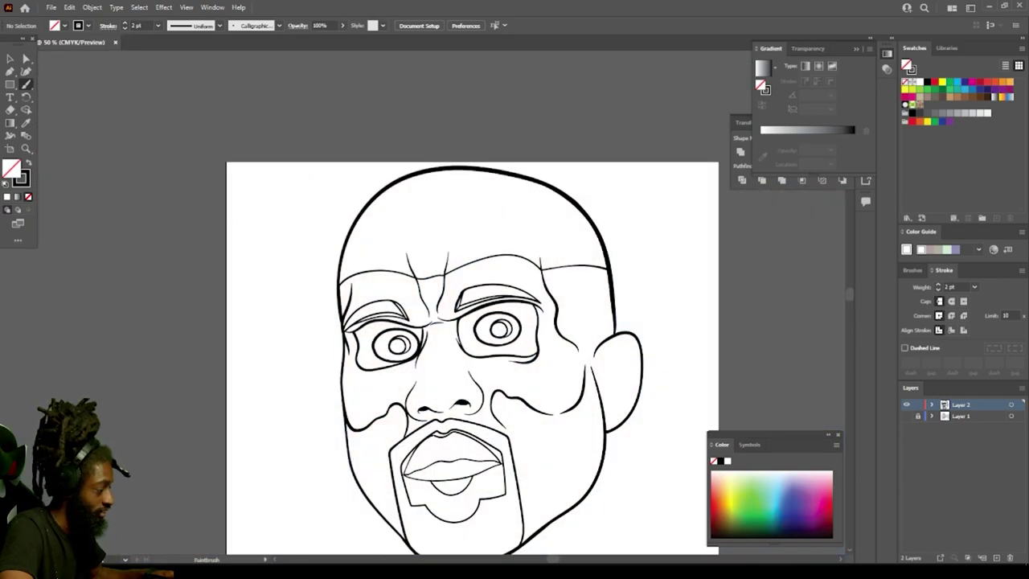
{"action": "key", "text": "ctrl+minus"}
{"action": "key", "text": "ctrl+minus"}
{"action": "key", "text": "ctrl+equal"}
{"action": "key", "text": "ctrl+equal"}
{"action": "left_click", "coordinate": [907, 416]}
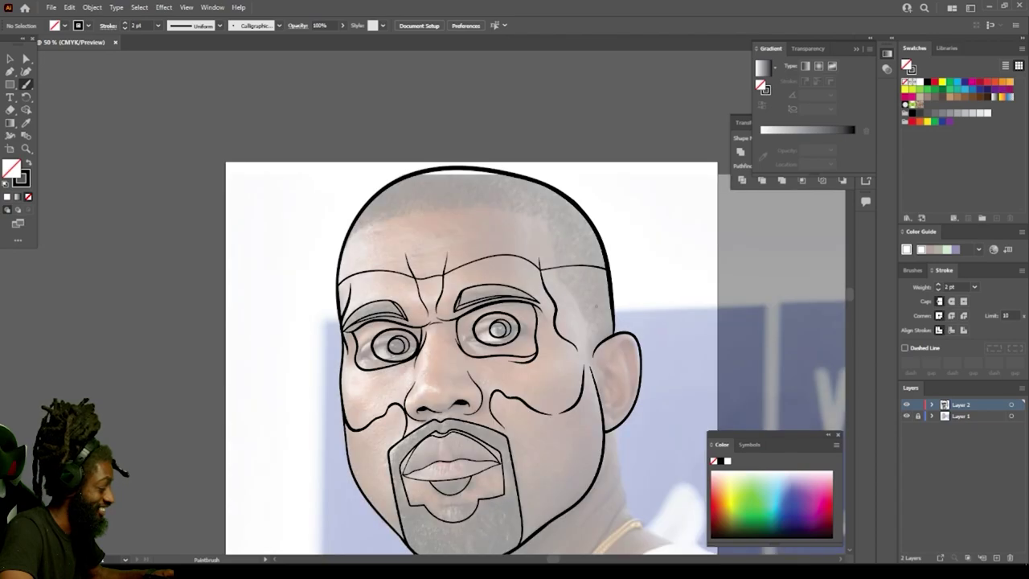
Step: Draw the ear's front fold, the angular contour inside its upper rim and the small zigzag notch above the earlobe
{"action": "scroll", "coordinate": [466, 322], "scroll_direction": "down", "scroll_amount": 8}
{"action": "key", "text": "ctrl+equal"}
{"action": "scroll", "coordinate": [466, 322], "scroll_direction": "right", "scroll_amount": 12}
{"action": "key", "text": "ctrl+equal"}
{"action": "key", "text": "ctrl+equal"}
{"action": "key", "text": "ctrl+equal"}
{"action": "scroll", "coordinate": [551, 277], "scroll_direction": "right", "scroll_amount": 3}
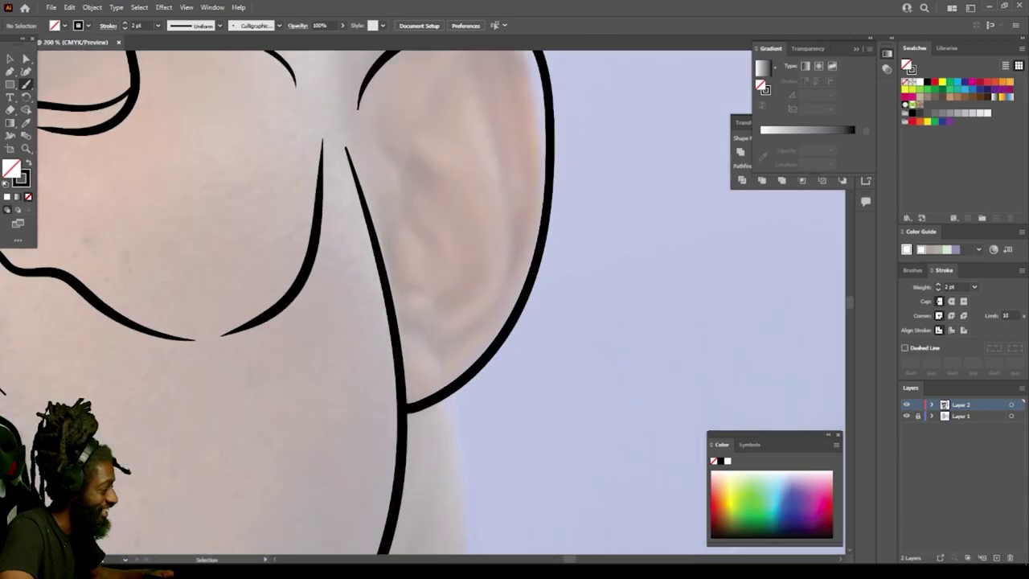
{"action": "scroll", "coordinate": [550, 278], "scroll_direction": "up", "scroll_amount": 4}
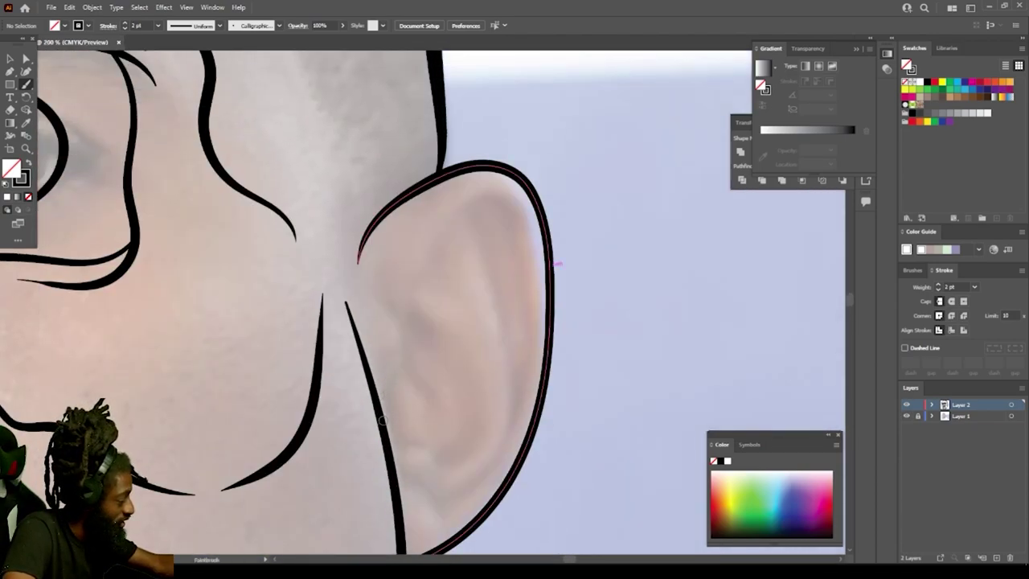
{"action": "mouse_move", "coordinate": [387, 385]}
{"action": "left_mouse_down"}
{"action": "mouse_move", "coordinate": [411, 327]}
{"action": "mouse_move", "coordinate": [374, 271]}
{"action": "left_mouse_up"}
{"action": "mouse_move", "coordinate": [401, 304]}
{"action": "left_mouse_down"}
{"action": "mouse_move", "coordinate": [467, 201]}
{"action": "mouse_move", "coordinate": [525, 349]}
{"action": "mouse_move", "coordinate": [521, 380]}
{"action": "left_mouse_up"}
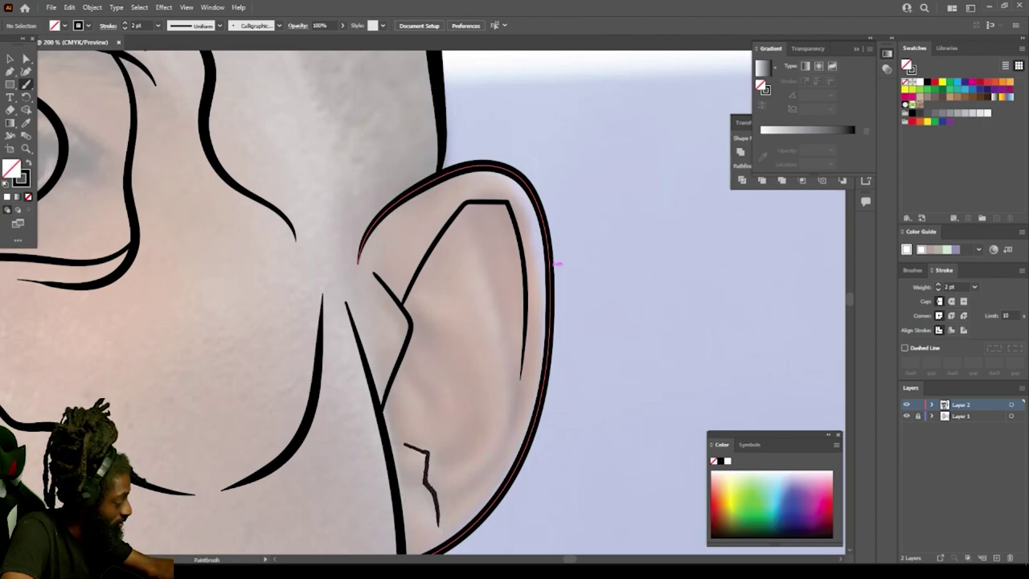
{"action": "left_click_drag", "start_coordinate": [405, 444], "coordinate": [395, 440]}
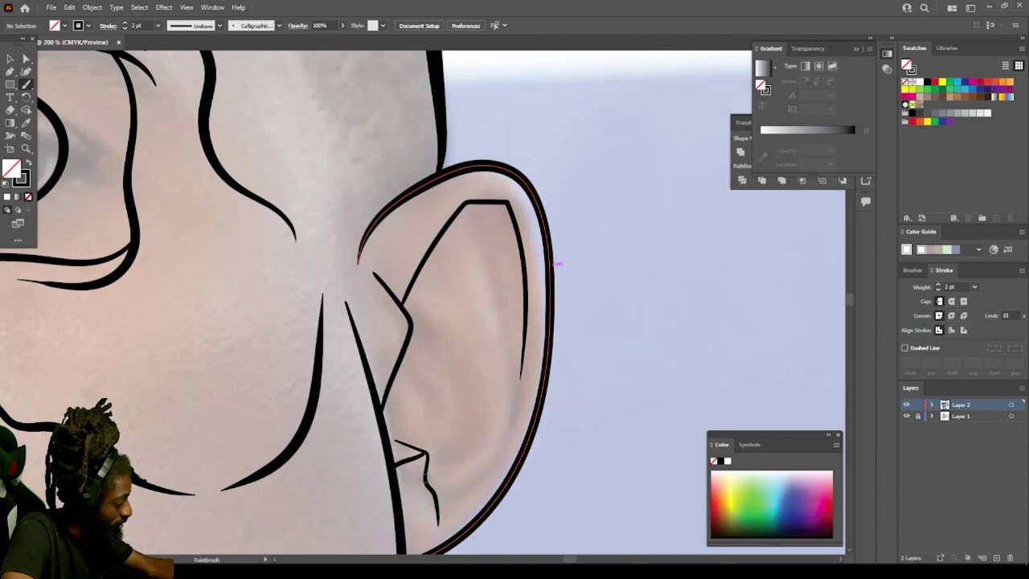
Step: Add the inner-ear folds: a curve rising from the notch, a long line inside the rim and two short curves off the front fold
{"action": "left_click_drag", "start_coordinate": [476, 451], "coordinate": [497, 389]}
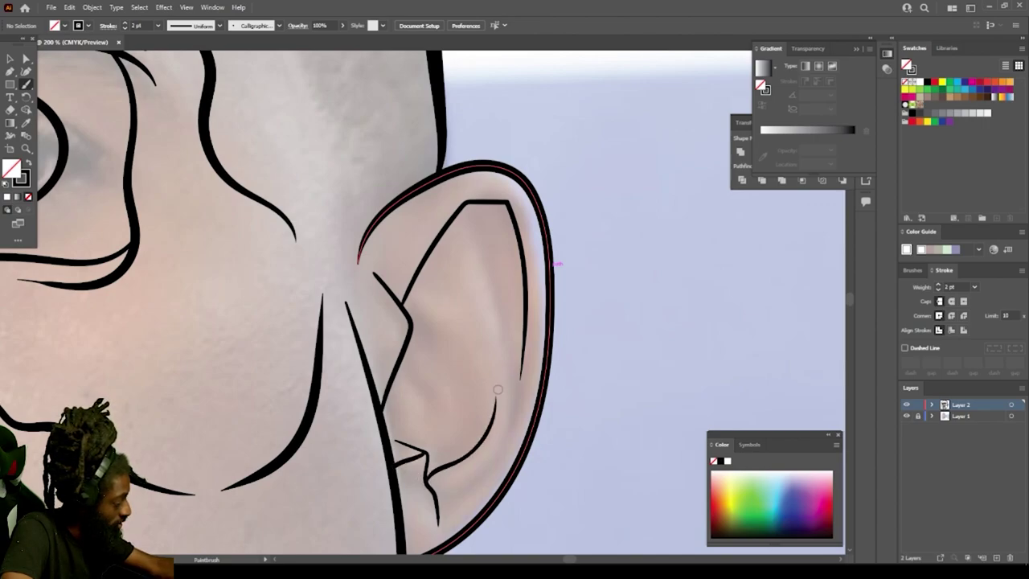
{"action": "mouse_move", "coordinate": [469, 483]}
{"action": "left_mouse_down"}
{"action": "mouse_move", "coordinate": [505, 439]}
{"action": "mouse_move", "coordinate": [518, 374]}
{"action": "mouse_move", "coordinate": [477, 222]}
{"action": "left_mouse_up"}
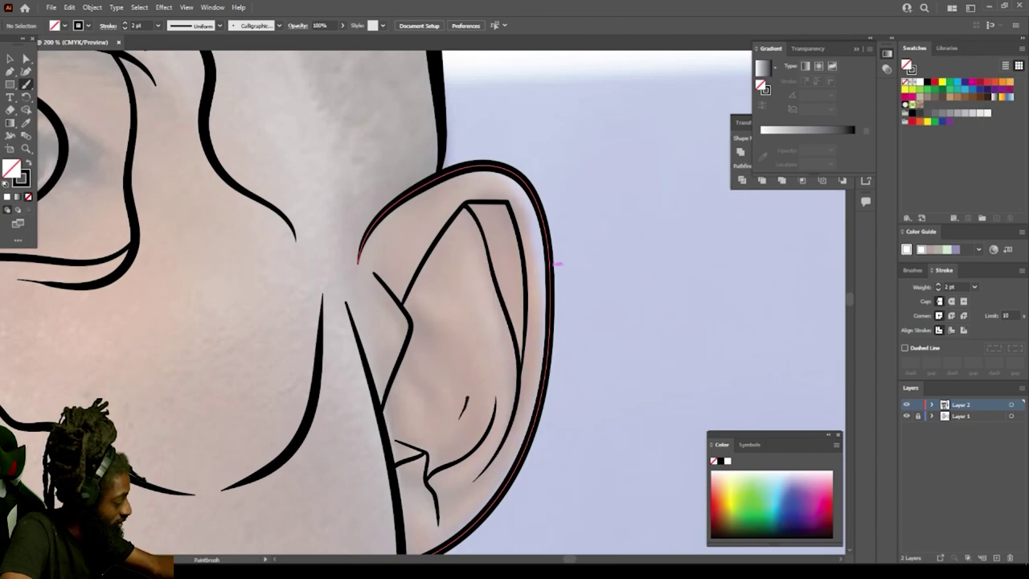
{"action": "mouse_move", "coordinate": [468, 394]}
{"action": "left_mouse_down"}
{"action": "mouse_move", "coordinate": [465, 353]}
{"action": "mouse_move", "coordinate": [410, 317]}
{"action": "left_mouse_up"}
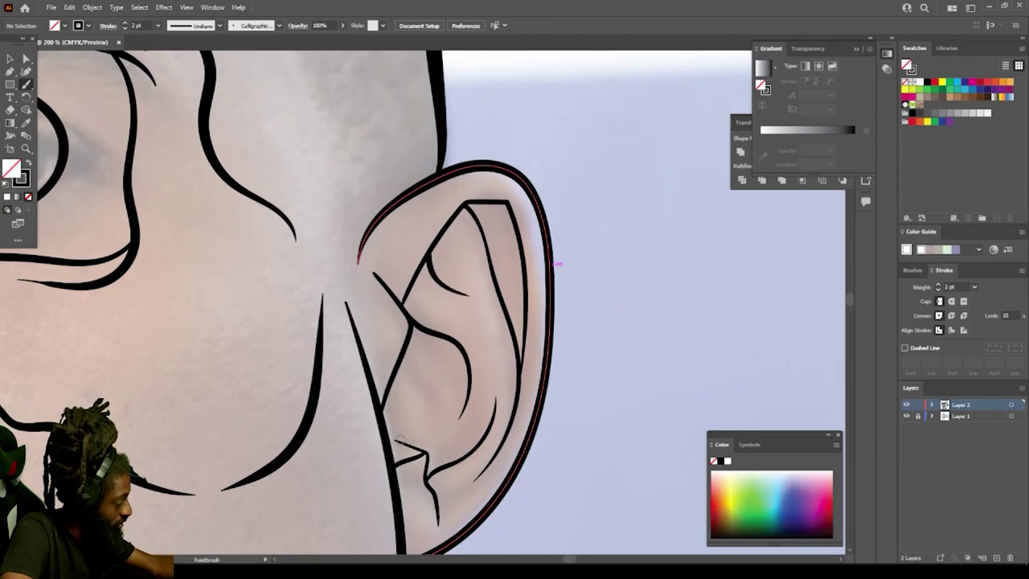
Step: Draw the ear opening as a large oval joined to the front fold, with a smaller oval inside that is thickened along its face side
{"action": "key", "text": "ctrl+minus"}
{"action": "key", "text": "ctrl+minus"}
{"action": "key", "text": "ctrl+minus"}
{"action": "key", "text": "ctrl+minus"}
{"action": "key", "text": "ctrl+minus"}
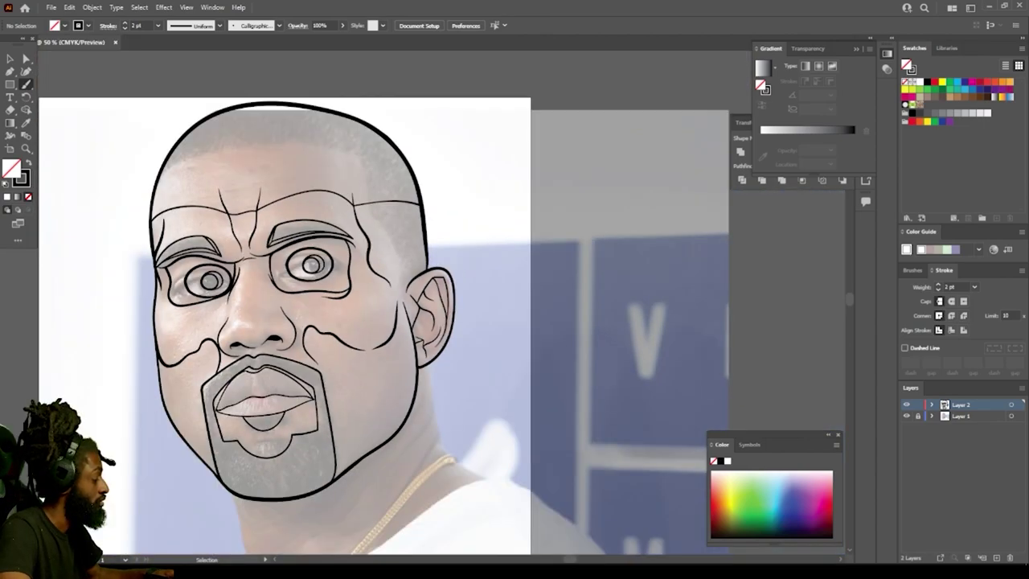
{"action": "scroll", "coordinate": [450, 314], "scroll_direction": "up", "scroll_amount": 6}
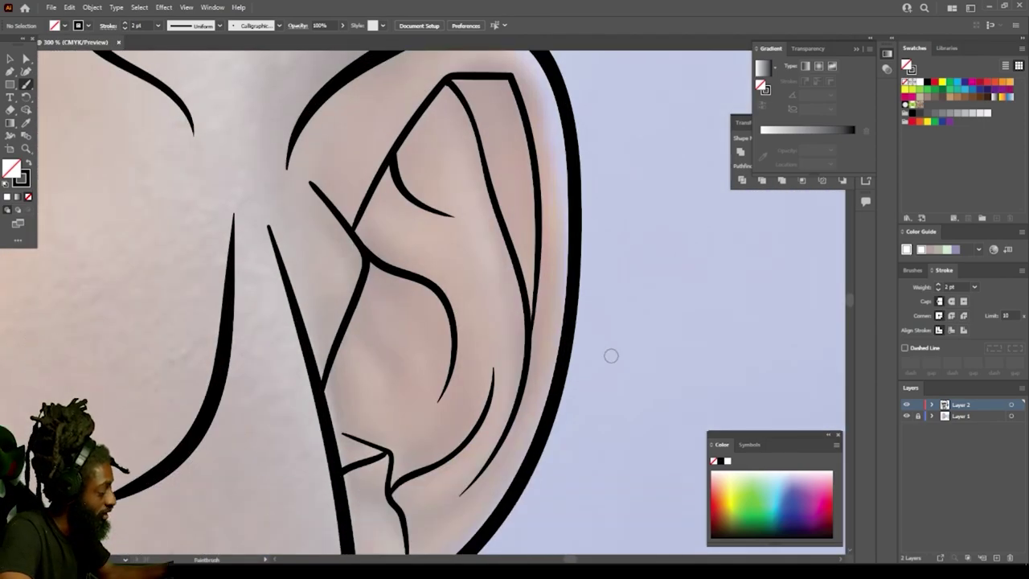
{"action": "mouse_move", "coordinate": [357, 435]}
{"action": "left_mouse_down"}
{"action": "mouse_move", "coordinate": [408, 408]}
{"action": "mouse_move", "coordinate": [431, 353]}
{"action": "mouse_move", "coordinate": [417, 297]}
{"action": "mouse_move", "coordinate": [394, 275]}
{"action": "left_mouse_up"}
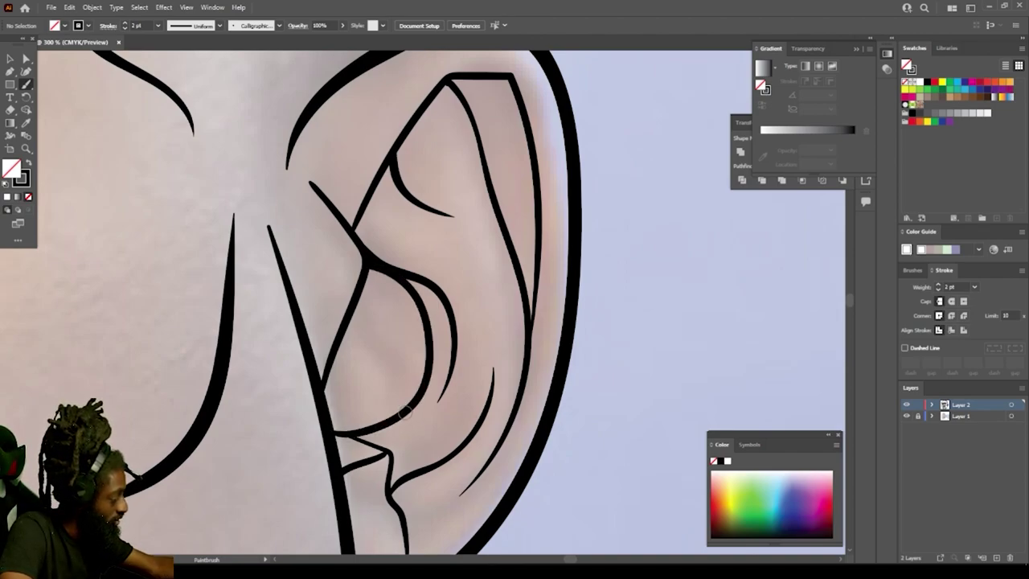
{"action": "mouse_move", "coordinate": [406, 412]}
{"action": "left_mouse_down"}
{"action": "mouse_move", "coordinate": [370, 376]}
{"action": "mouse_move", "coordinate": [380, 290]}
{"action": "left_mouse_up"}
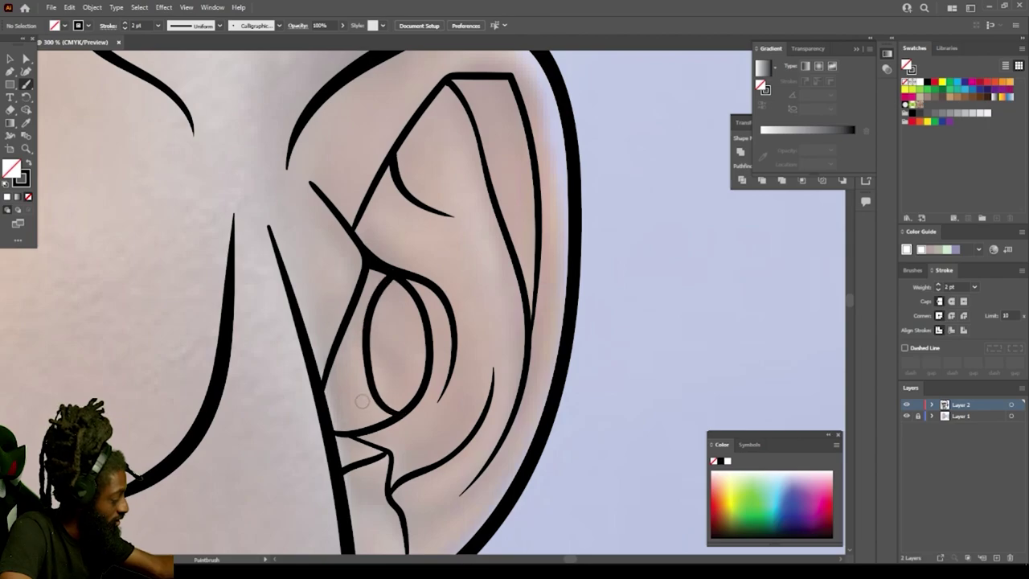
{"action": "left_click_drag", "start_coordinate": [367, 429], "coordinate": [326, 394]}
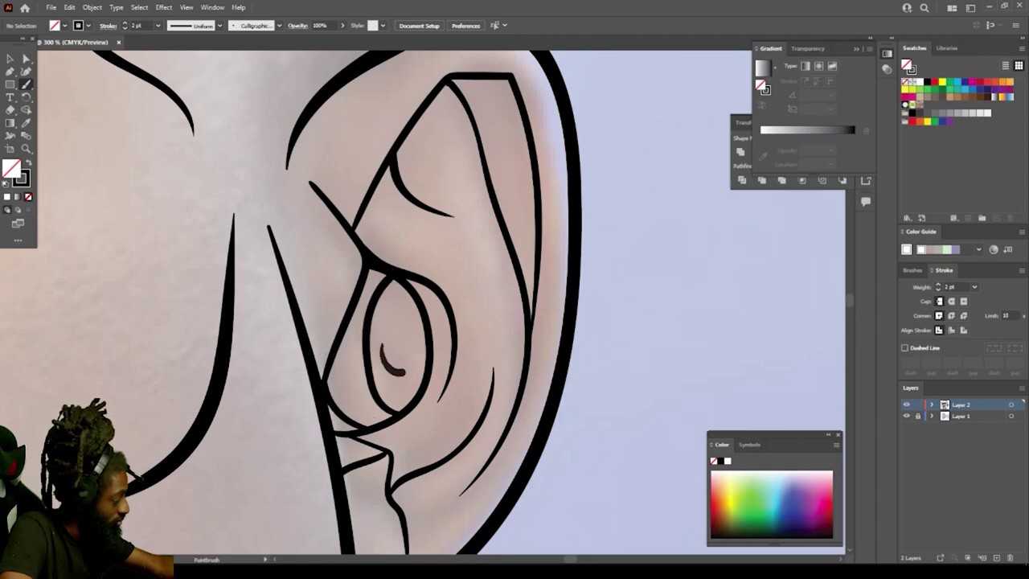
{"action": "left_click_drag", "start_coordinate": [405, 373], "coordinate": [402, 311]}
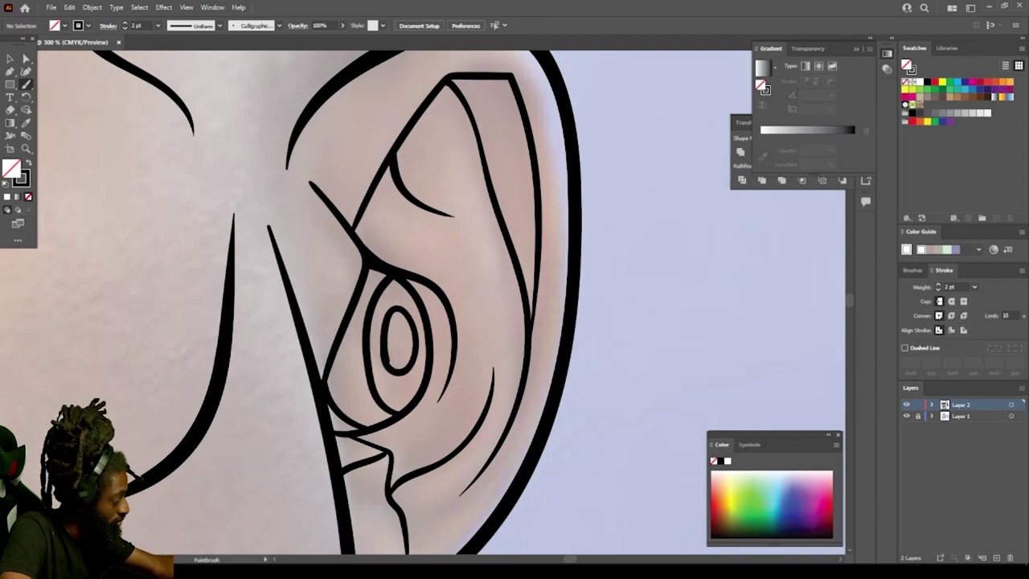
{"action": "left_click_drag", "start_coordinate": [389, 365], "coordinate": [389, 323]}
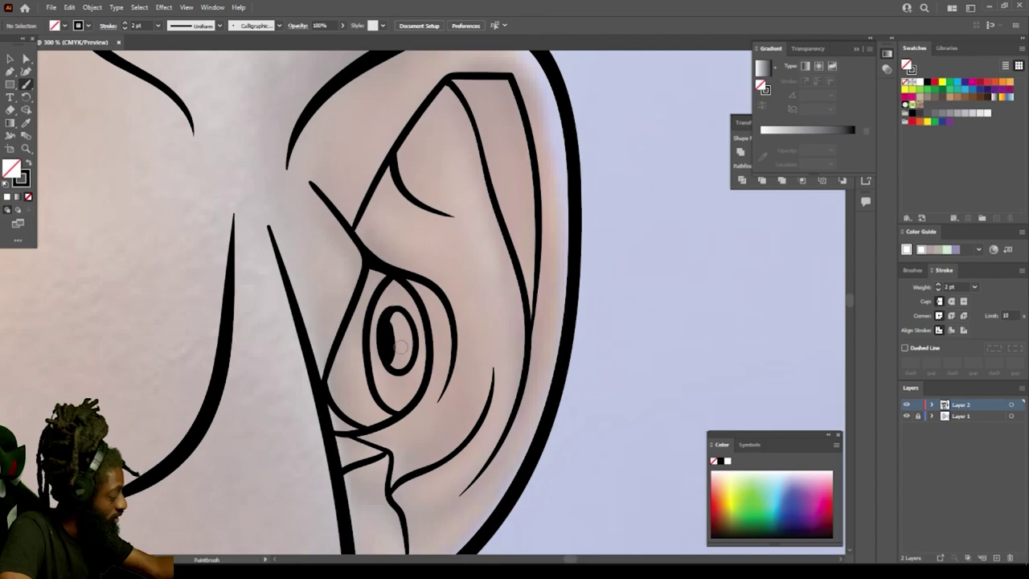
Step: Draw a curved sideburn line from the front of the ear's top up to just below the horizontal forehead line
{"action": "key", "text": "ctrl+minus"}
{"action": "key", "text": "ctrl+minus"}
{"action": "key", "text": "ctrl+minus"}
{"action": "key", "text": "ctrl+minus"}
{"action": "key", "text": "ctrl+minus"}
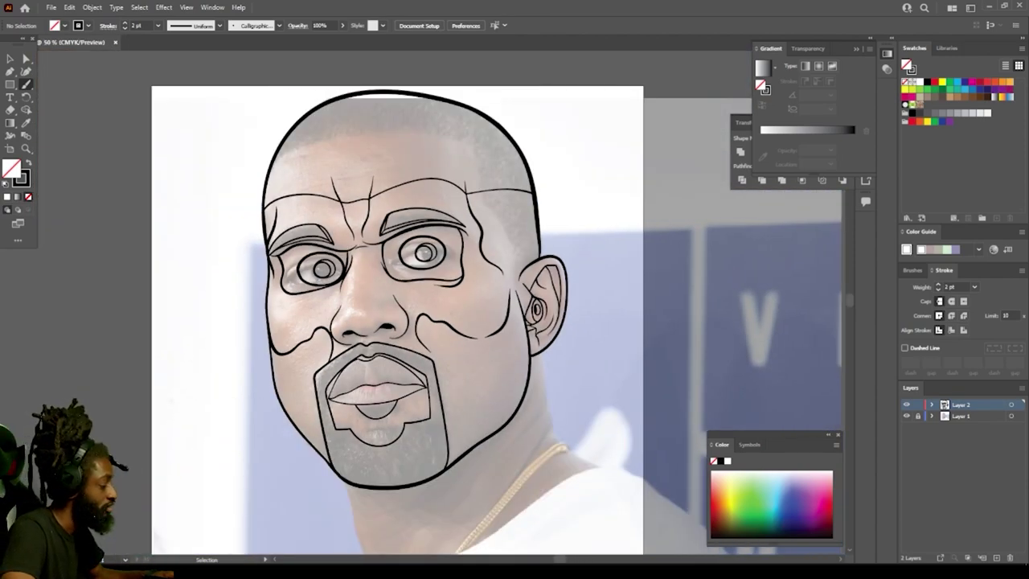
{"action": "scroll", "coordinate": [641, 411], "scroll_direction": "down", "scroll_amount": 2}
{"action": "key", "text": "ctrl+plus"}
{"action": "scroll", "coordinate": [639, 413], "scroll_direction": "up", "scroll_amount": 5}
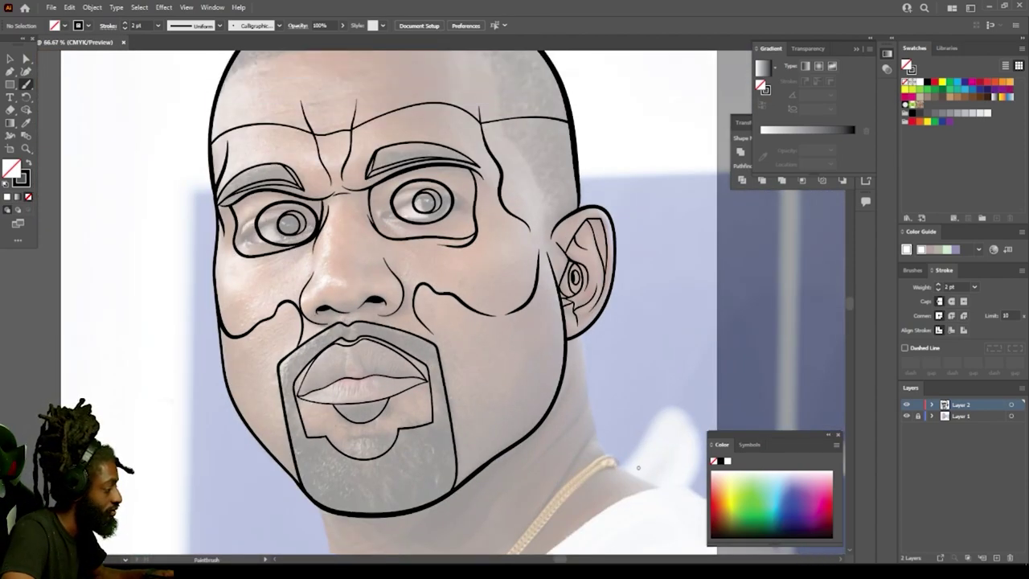
{"action": "scroll", "coordinate": [637, 418], "scroll_direction": "up", "scroll_amount": 1}
{"action": "key", "text": "ctrl+plus"}
{"action": "key", "text": "ctrl+plus"}
{"action": "scroll", "coordinate": [632, 417], "scroll_direction": "right", "scroll_amount": 6}
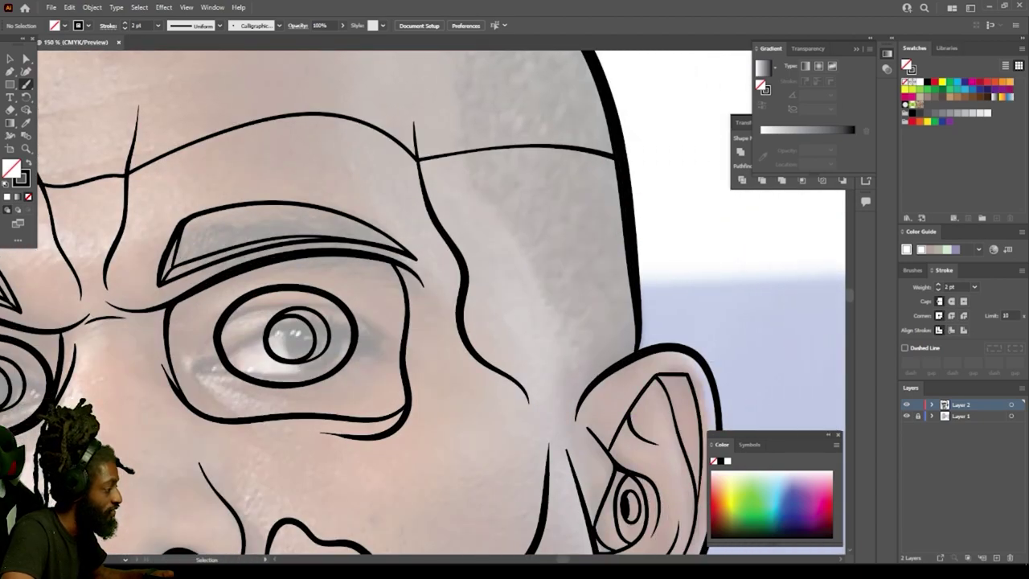
{"action": "scroll", "coordinate": [630, 415], "scroll_direction": "up", "scroll_amount": 2}
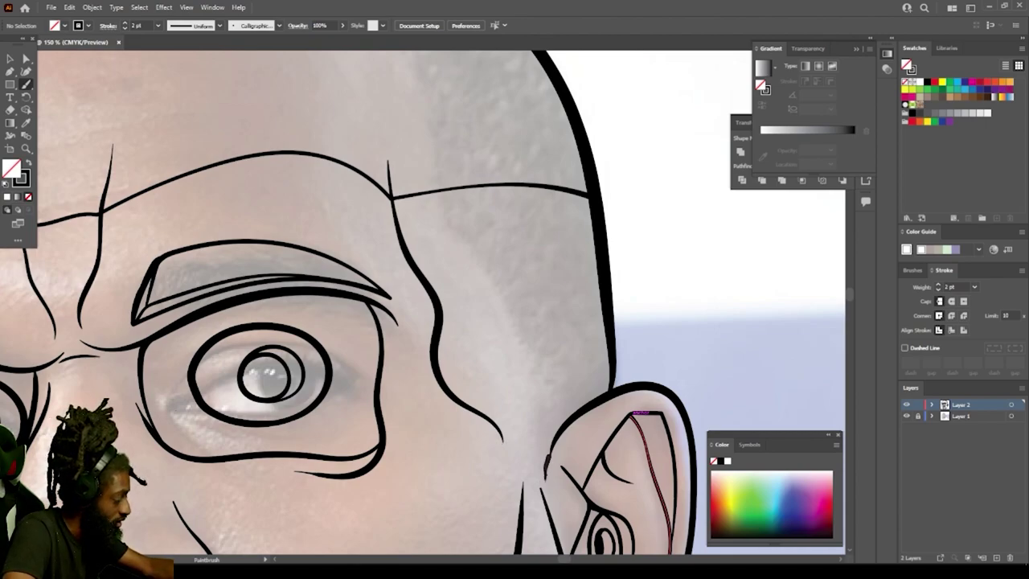
{"action": "mouse_move", "coordinate": [556, 383]}
{"action": "left_mouse_down"}
{"action": "mouse_move", "coordinate": [509, 283]}
{"action": "mouse_move", "coordinate": [505, 193]}
{"action": "left_mouse_up"}
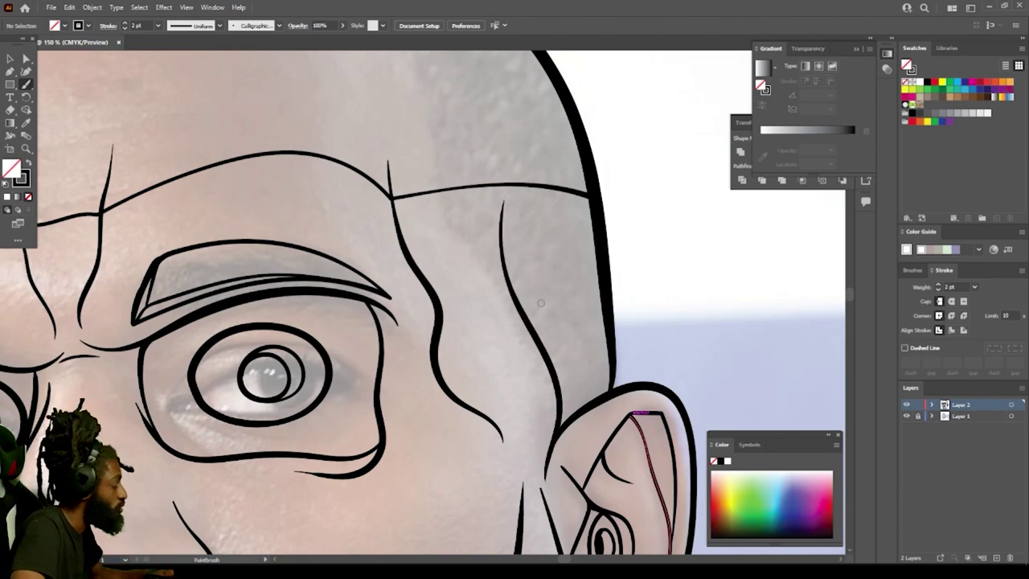
Step: Draw a tall arch between the sideburn line and the head outline, with a narrower arch nested inside it
{"action": "key", "text": "ctrl+minus"}
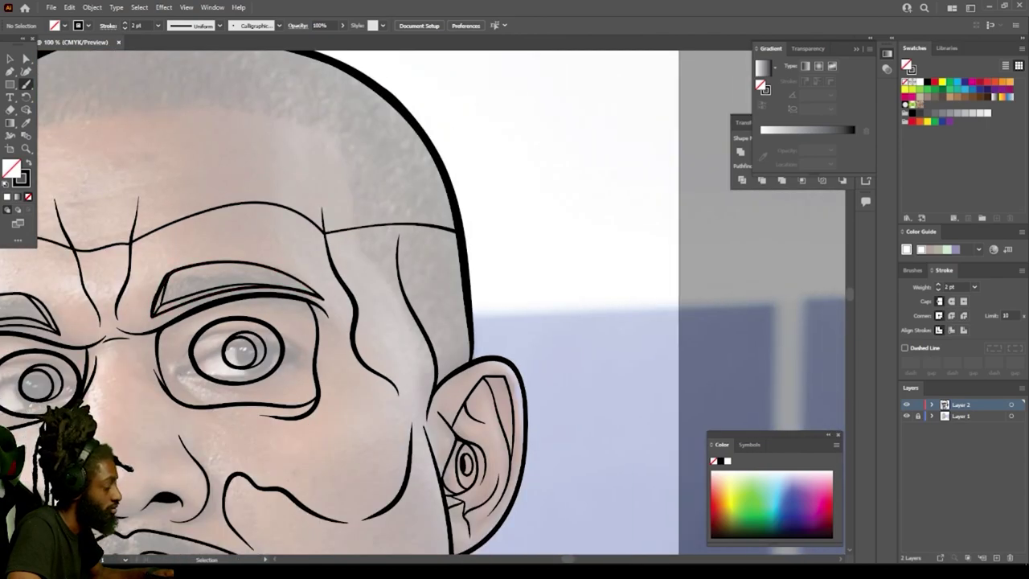
{"action": "key", "text": "ctrl+plus"}
{"action": "key", "text": "ctrl+plus"}
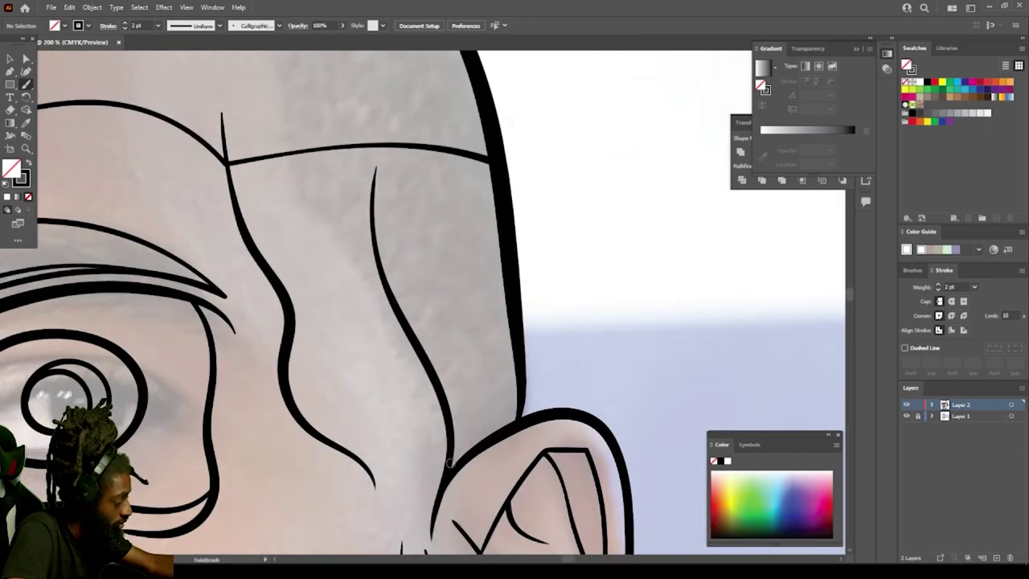
{"action": "mouse_move", "coordinate": [457, 465]}
{"action": "left_mouse_down"}
{"action": "mouse_move", "coordinate": [499, 366]}
{"action": "mouse_move", "coordinate": [487, 228]}
{"action": "mouse_move", "coordinate": [432, 160]}
{"action": "mouse_move", "coordinate": [389, 220]}
{"action": "mouse_move", "coordinate": [382, 283]}
{"action": "left_mouse_up"}
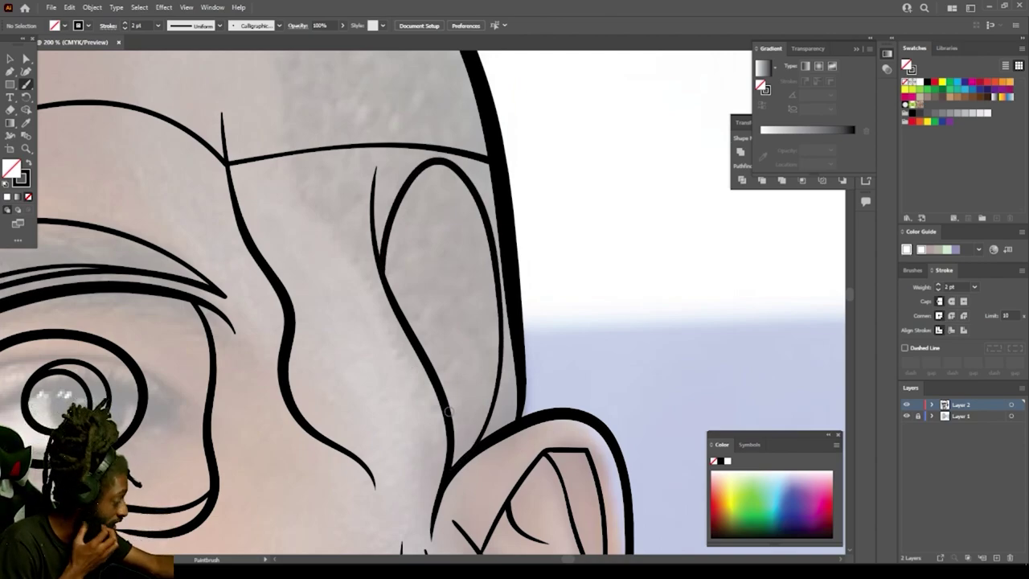
{"action": "mouse_move", "coordinate": [449, 396]}
{"action": "left_mouse_down"}
{"action": "mouse_move", "coordinate": [456, 297]}
{"action": "mouse_move", "coordinate": [438, 211]}
{"action": "mouse_move", "coordinate": [404, 187]}
{"action": "left_mouse_up"}
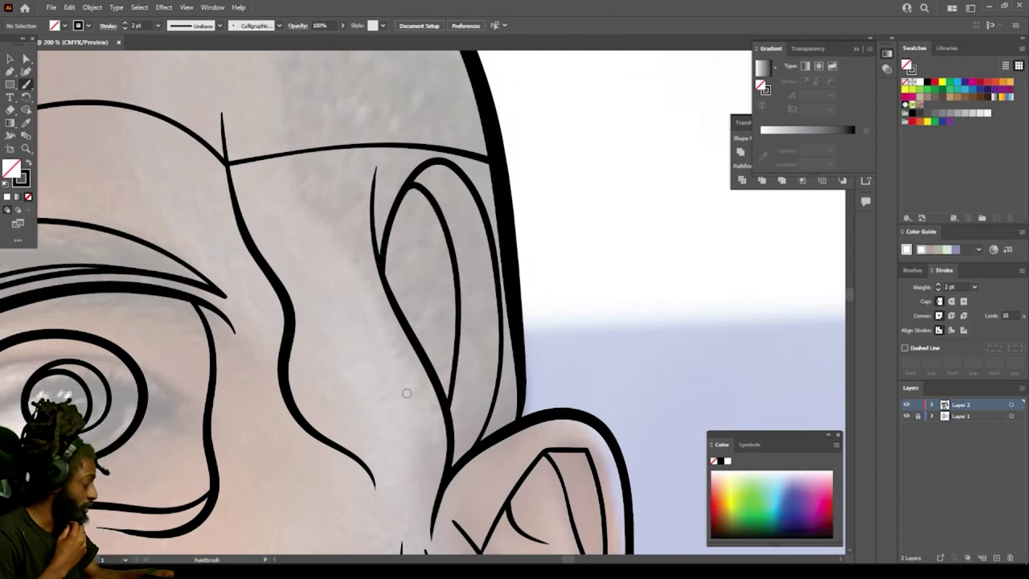
Step: Add a small third arch inside the nested arches against the sideburn line, with a thick inner contour following it
{"action": "key", "text": "ctrl+minus"}
{"action": "key", "text": "ctrl+minus"}
{"action": "key", "text": "ctrl+minus"}
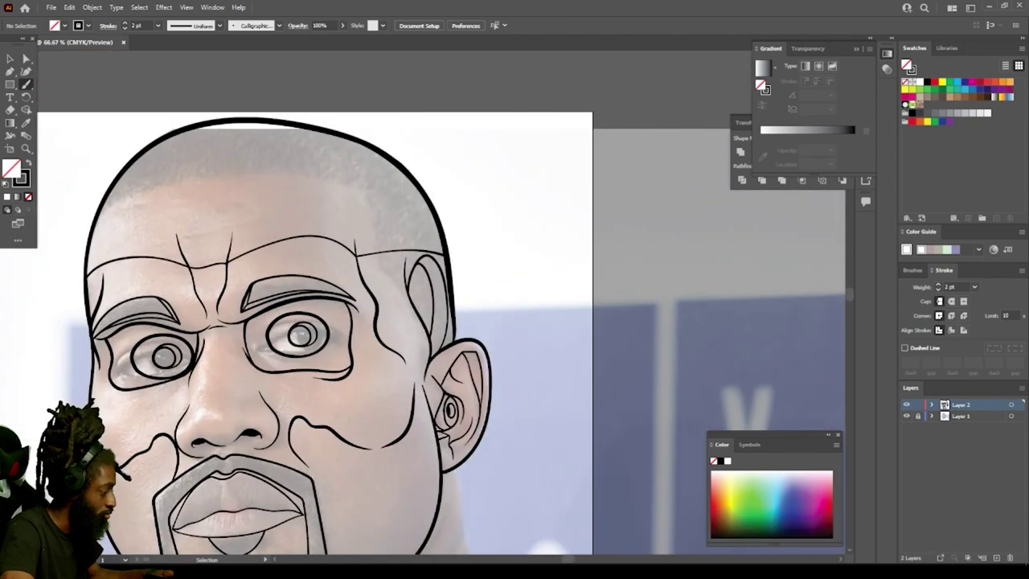
{"action": "key", "text": "ctrl+plus"}
{"action": "key", "text": "ctrl+plus"}
{"action": "key", "text": "ctrl+plus"}
{"action": "key", "text": "ctrl+plus"}
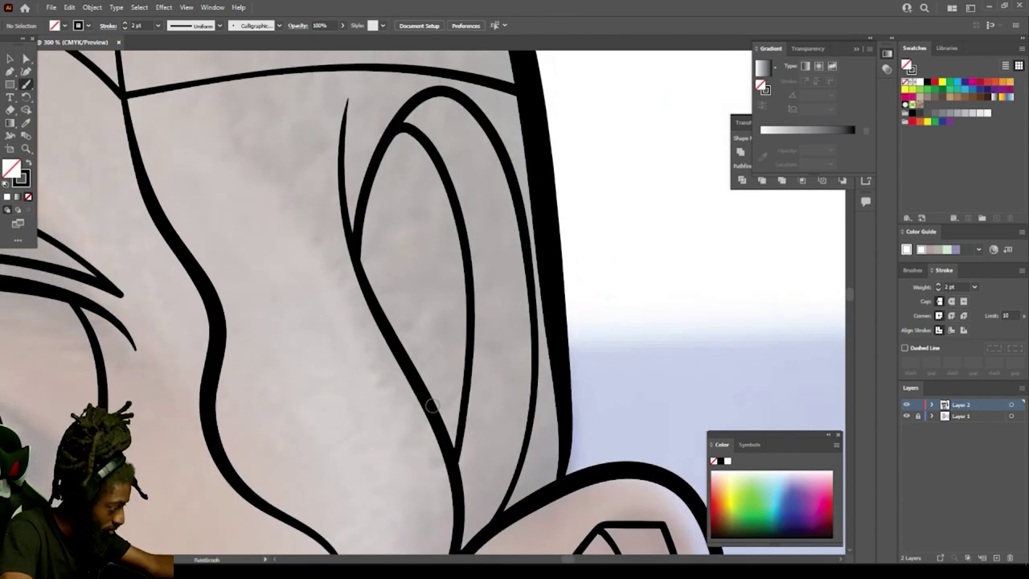
{"action": "mouse_move", "coordinate": [441, 415]}
{"action": "left_mouse_down"}
{"action": "mouse_move", "coordinate": [439, 333]}
{"action": "mouse_move", "coordinate": [413, 245]}
{"action": "mouse_move", "coordinate": [359, 223]}
{"action": "mouse_move", "coordinate": [400, 245]}
{"action": "mouse_move", "coordinate": [360, 278]}
{"action": "left_mouse_up"}
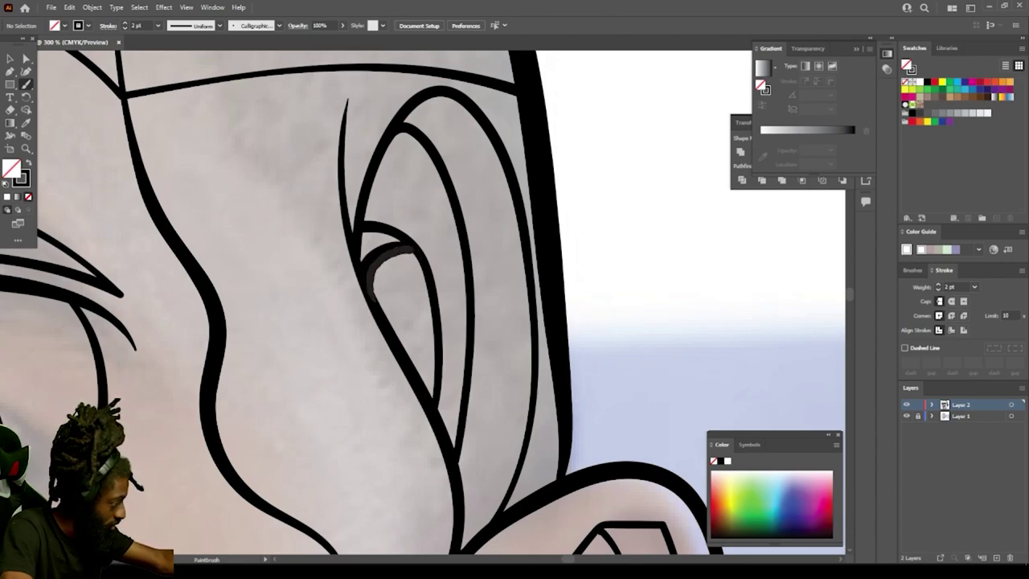
{"action": "mouse_move", "coordinate": [408, 249]}
{"action": "left_mouse_down"}
{"action": "mouse_move", "coordinate": [434, 326]}
{"action": "mouse_move", "coordinate": [435, 408]}
{"action": "left_mouse_up"}
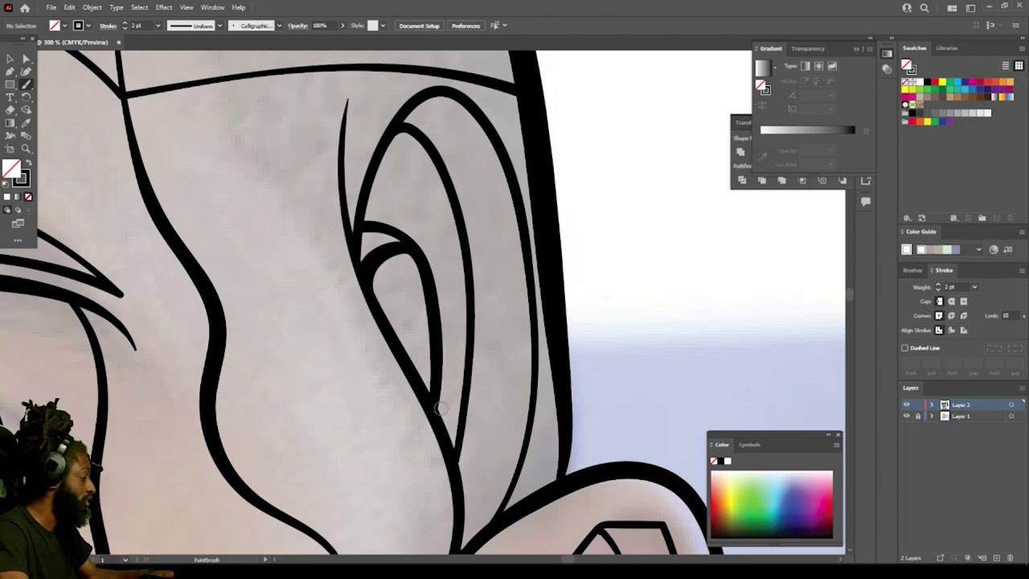
Step: Draw a curved line from the horizontal forehead line, just beside the temple crease, up to the head outline
{"action": "key", "text": "ctrl+minus"}
{"action": "key", "text": "ctrl+minus"}
{"action": "key", "text": "ctrl+minus"}
{"action": "key", "text": "ctrl+minus"}
{"action": "key", "text": "ctrl+minus"}
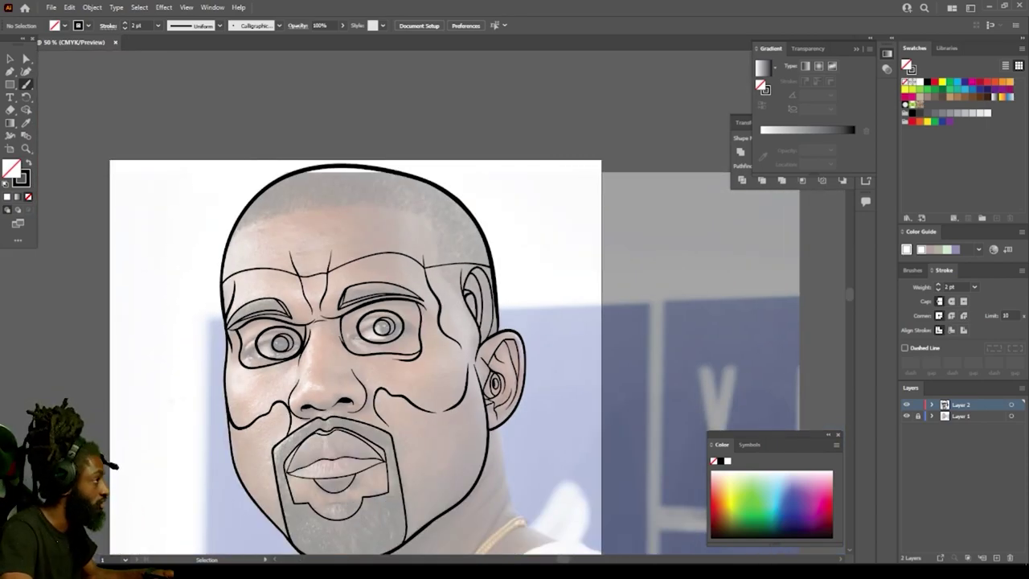
{"action": "key", "text": "ctrl+plus"}
{"action": "key", "text": "ctrl+plus"}
{"action": "key", "text": "ctrl+plus"}
{"action": "key", "text": "ctrl+plus"}
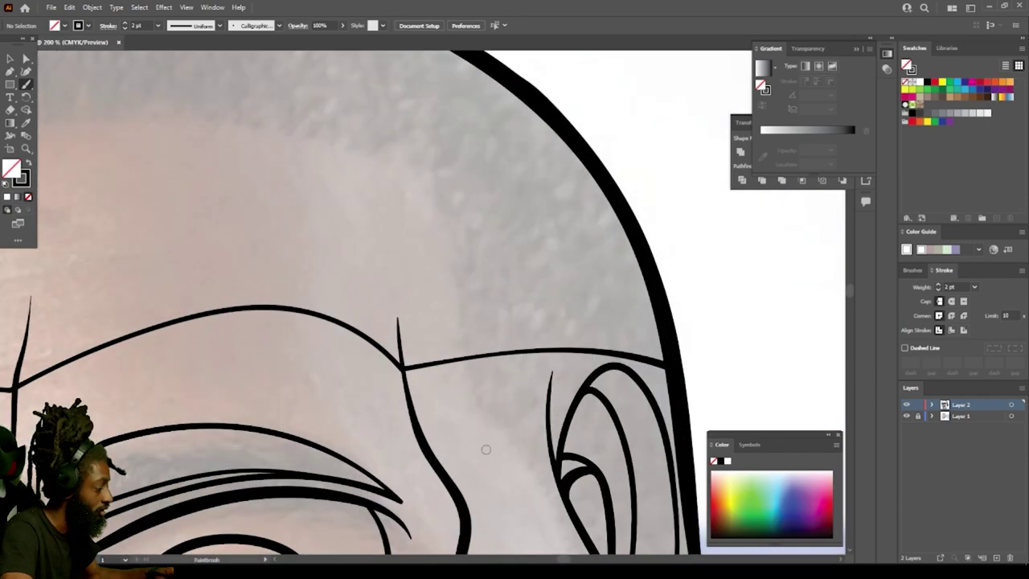
{"action": "scroll", "coordinate": [486, 449], "scroll_direction": "up", "scroll_amount": 1}
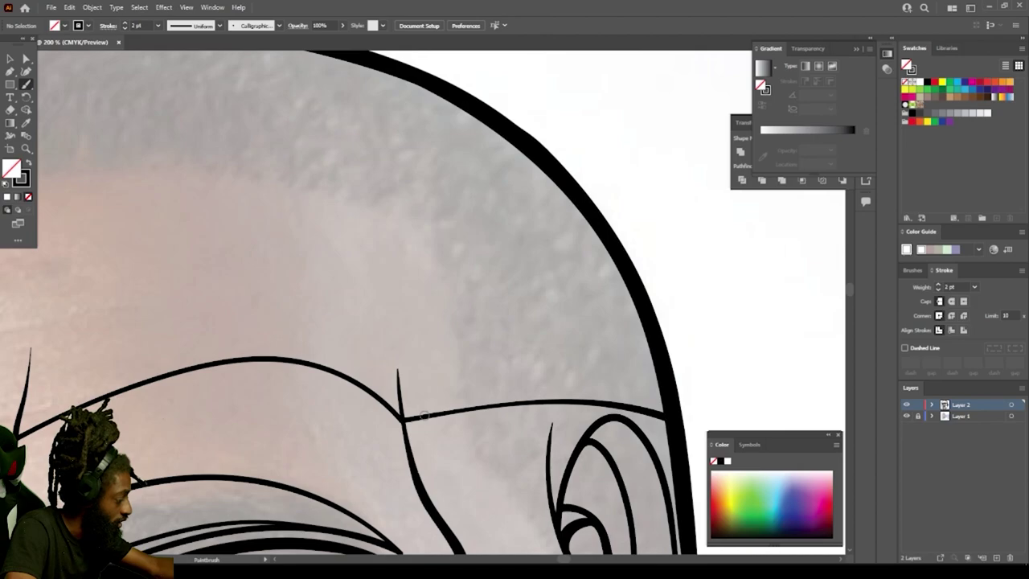
{"action": "mouse_move", "coordinate": [421, 388]}
{"action": "left_mouse_down"}
{"action": "mouse_move", "coordinate": [433, 215]}
{"action": "mouse_move", "coordinate": [473, 109]}
{"action": "left_mouse_up"}
Step: Draw a large tilted oval against the head outline on the crown's left side, with a second lower edge giving it thickness
{"action": "key", "text": "ctrl+minus"}
{"action": "key", "text": "ctrl+minus"}
{"action": "key", "text": "ctrl+minus"}
{"action": "key", "text": "ctrl+minus"}
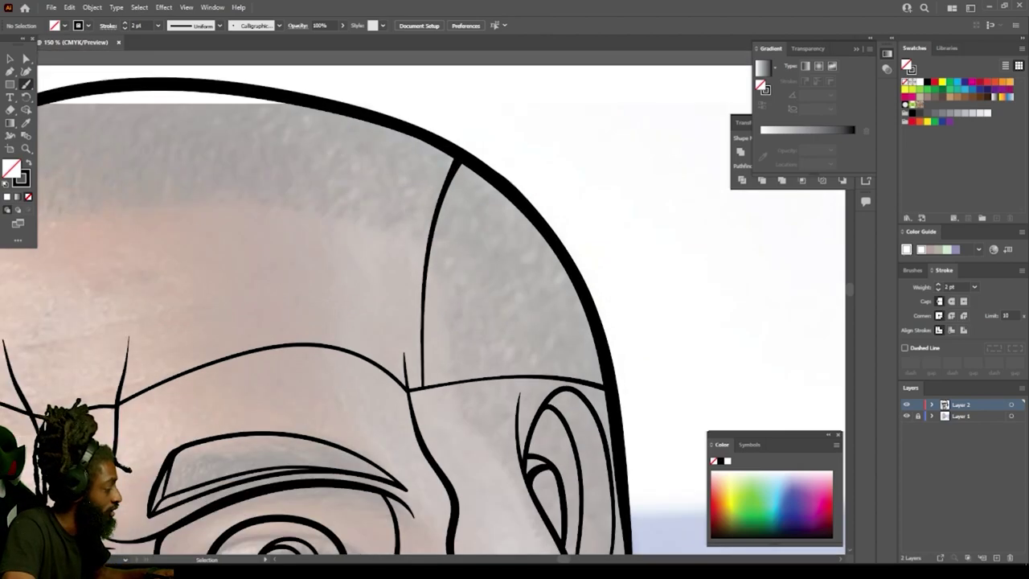
{"action": "key", "text": "ctrl+plus"}
{"action": "key", "text": "ctrl+plus"}
{"action": "key", "text": "ctrl+plus"}
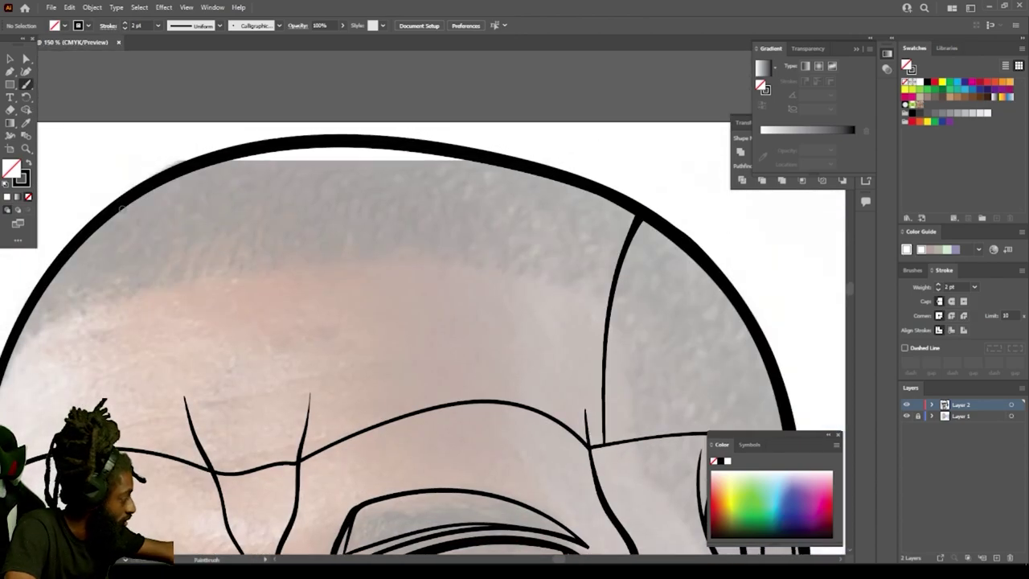
{"action": "mouse_move", "coordinate": [122, 206]}
{"action": "left_mouse_down"}
{"action": "mouse_move", "coordinate": [100, 257]}
{"action": "mouse_move", "coordinate": [145, 269]}
{"action": "mouse_move", "coordinate": [225, 237]}
{"action": "mouse_move", "coordinate": [286, 193]}
{"action": "mouse_move", "coordinate": [308, 165]}
{"action": "mouse_move", "coordinate": [288, 153]}
{"action": "mouse_move", "coordinate": [253, 159]}
{"action": "mouse_move", "coordinate": [106, 214]}
{"action": "left_mouse_up"}
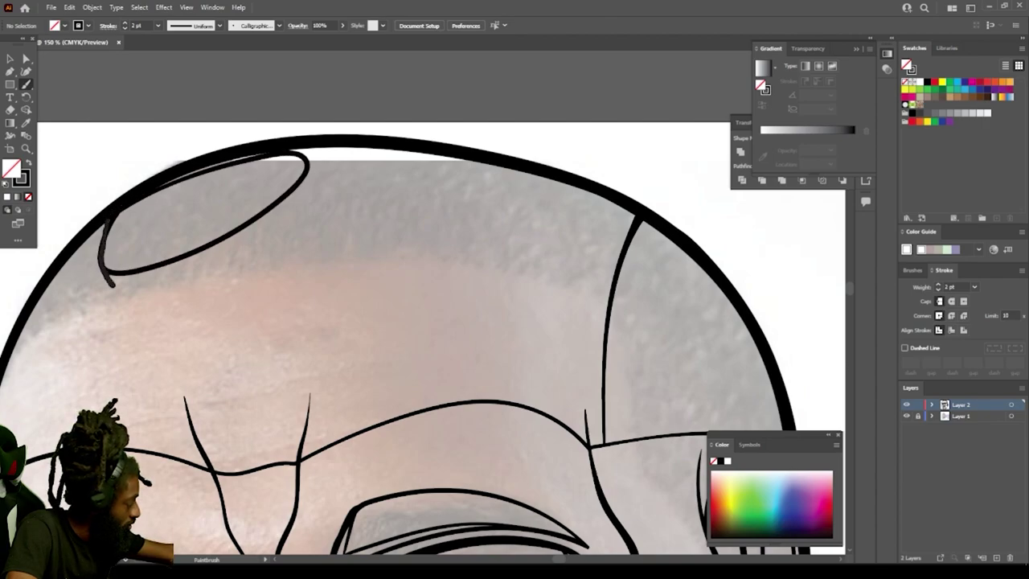
{"action": "mouse_move", "coordinate": [155, 283]}
{"action": "left_mouse_down"}
{"action": "mouse_move", "coordinate": [255, 244]}
{"action": "mouse_move", "coordinate": [314, 195]}
{"action": "left_mouse_up"}
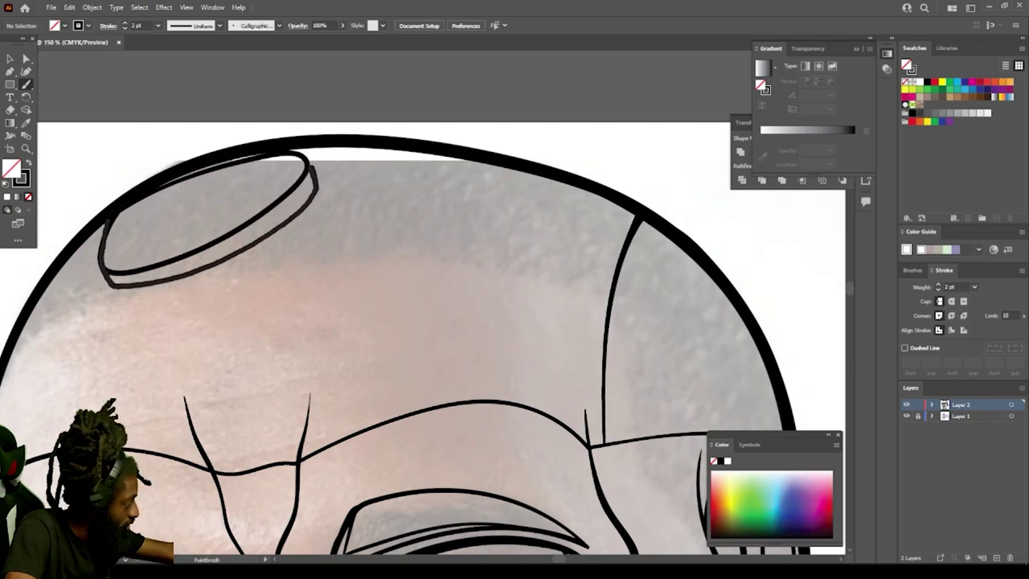
{"action": "mouse_move", "coordinate": [291, 152]}
{"action": "left_mouse_down"}
{"action": "mouse_move", "coordinate": [201, 171]}
{"action": "mouse_move", "coordinate": [147, 196]}
{"action": "left_mouse_up"}
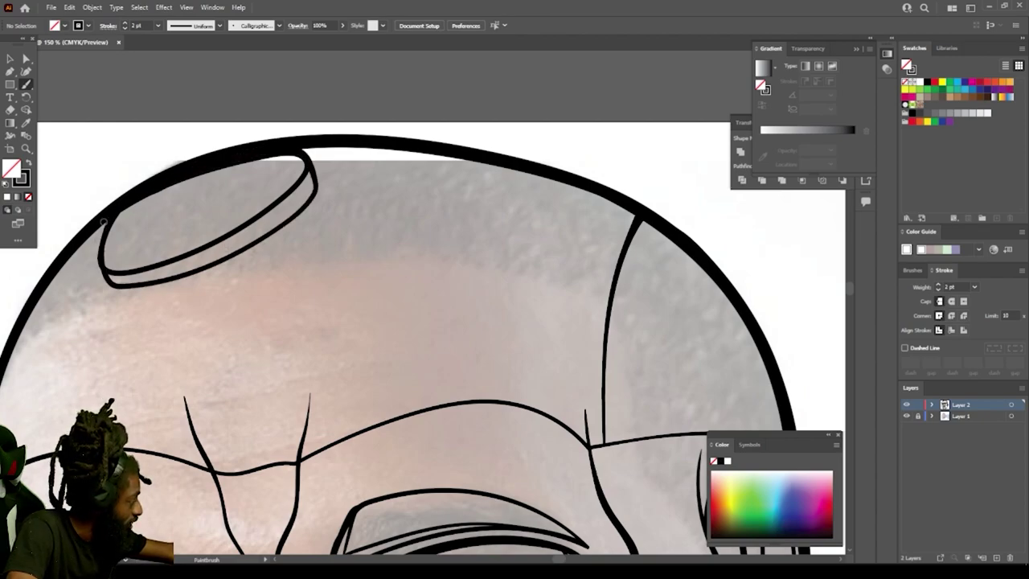
Step: Surround the tilted disc with a wider outer rim and draw a small oval in its centre
{"action": "mouse_move", "coordinate": [102, 224]}
{"action": "left_mouse_down"}
{"action": "mouse_move", "coordinate": [78, 293]}
{"action": "mouse_move", "coordinate": [107, 299]}
{"action": "mouse_move", "coordinate": [217, 268]}
{"action": "mouse_move", "coordinate": [325, 190]}
{"action": "left_mouse_up"}
{"action": "left_click_drag", "start_coordinate": [283, 145], "coordinate": [275, 147]}
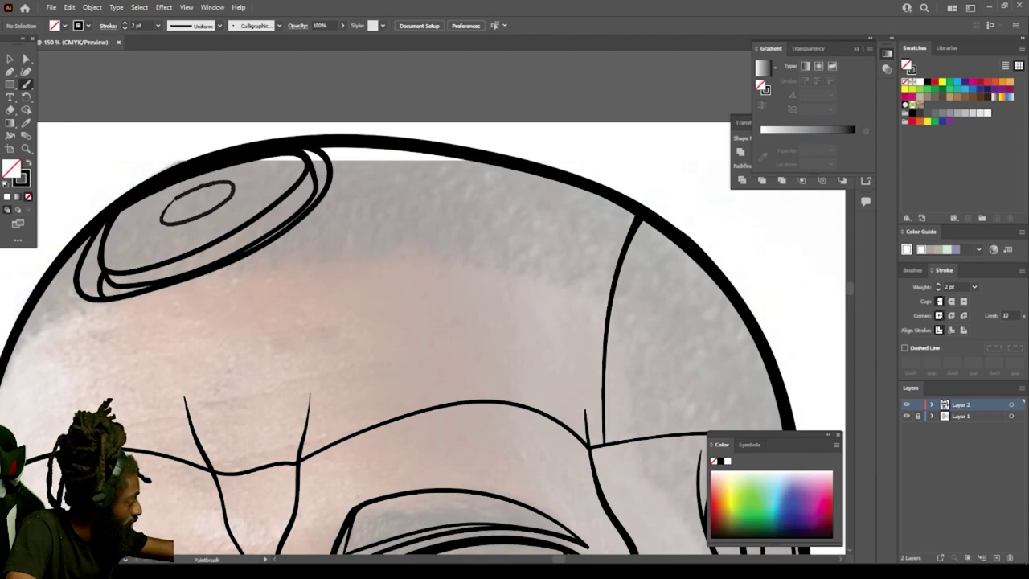
{"action": "left_click_drag", "start_coordinate": [161, 215], "coordinate": [160, 217]}
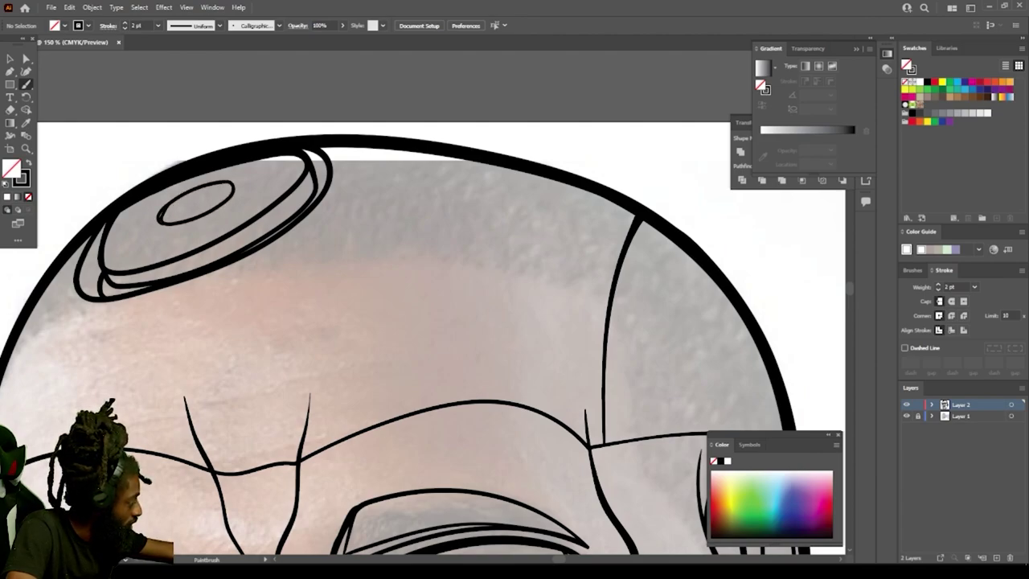
Step: Draw an angular hairline from the head outline below the disc, stepping up and across the crown, ending in a tilted rectangle
{"action": "key", "text": "ctrl+minus"}
{"action": "key", "text": "ctrl+minus"}
{"action": "key", "text": "ctrl+minus"}
{"action": "key", "text": "ctrl+minus"}
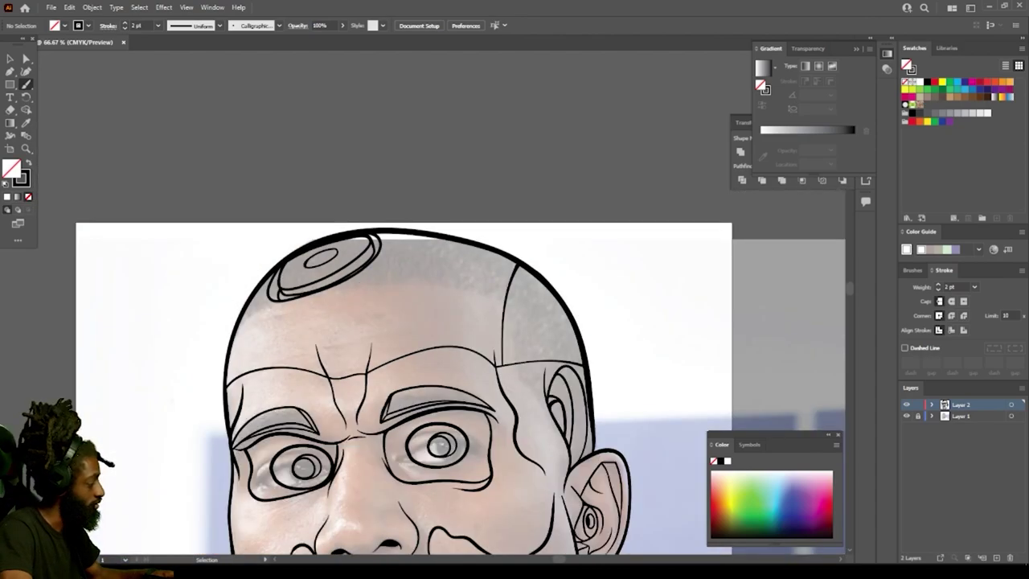
{"action": "key", "text": "ctrl+plus"}
{"action": "key", "text": "ctrl+plus"}
{"action": "key", "text": "ctrl+plus"}
{"action": "key", "text": "ctrl+plus"}
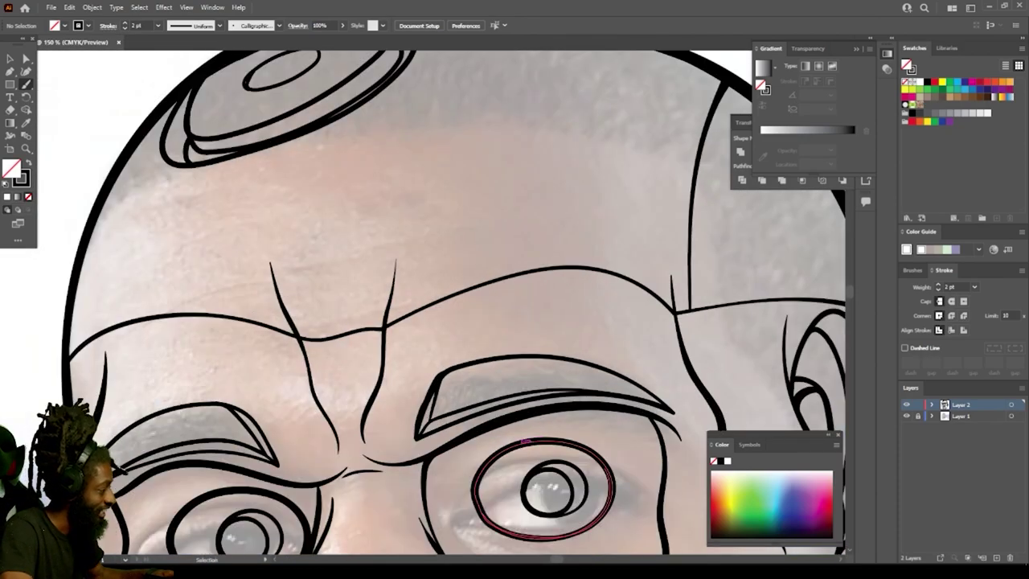
{"action": "mouse_move", "coordinate": [492, 350]}
{"action": "left_mouse_down"}
{"action": "mouse_move", "coordinate": [518, 441]}
{"action": "mouse_move", "coordinate": [517, 492]}
{"action": "left_mouse_up"}
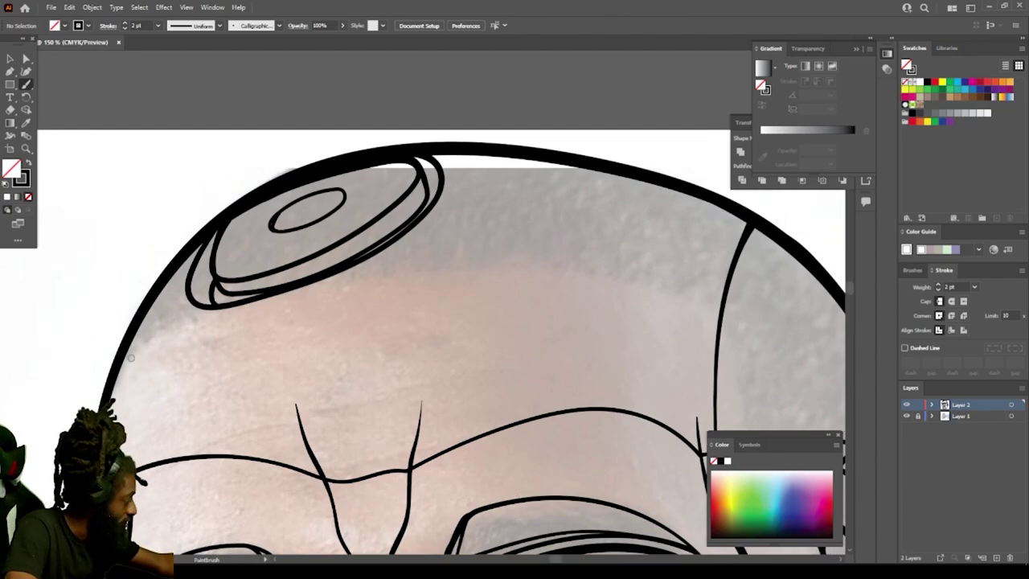
{"action": "left_click_drag", "start_coordinate": [126, 349], "coordinate": [412, 274]}
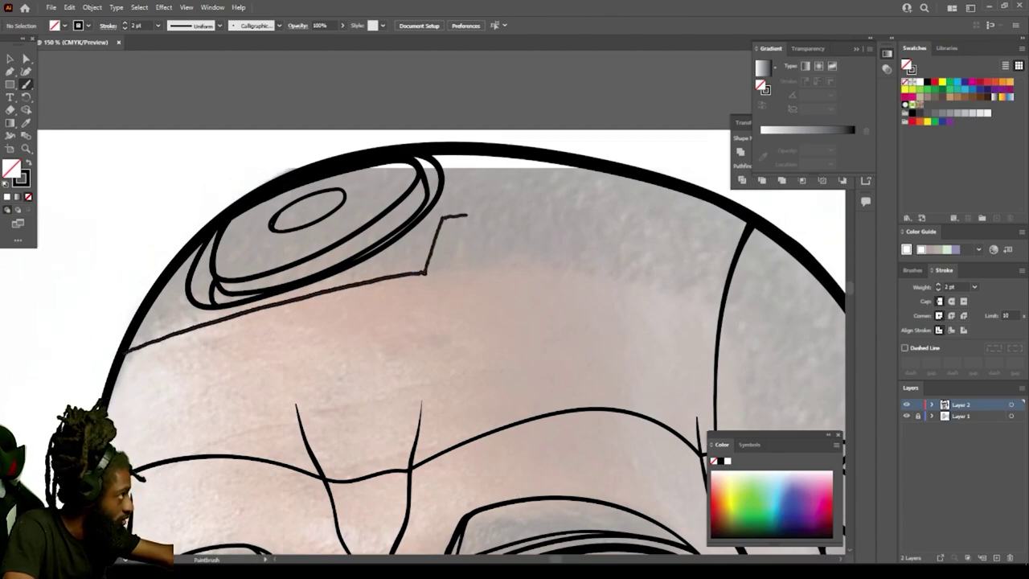
{"action": "left_click_drag", "start_coordinate": [466, 215], "coordinate": [626, 215]}
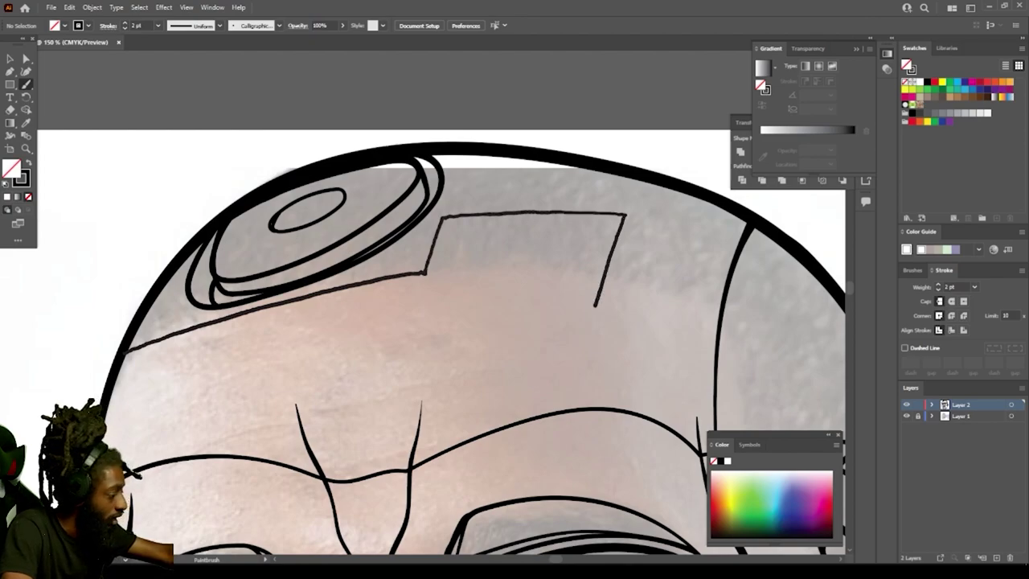
{"action": "left_click_drag", "start_coordinate": [596, 306], "coordinate": [653, 307]}
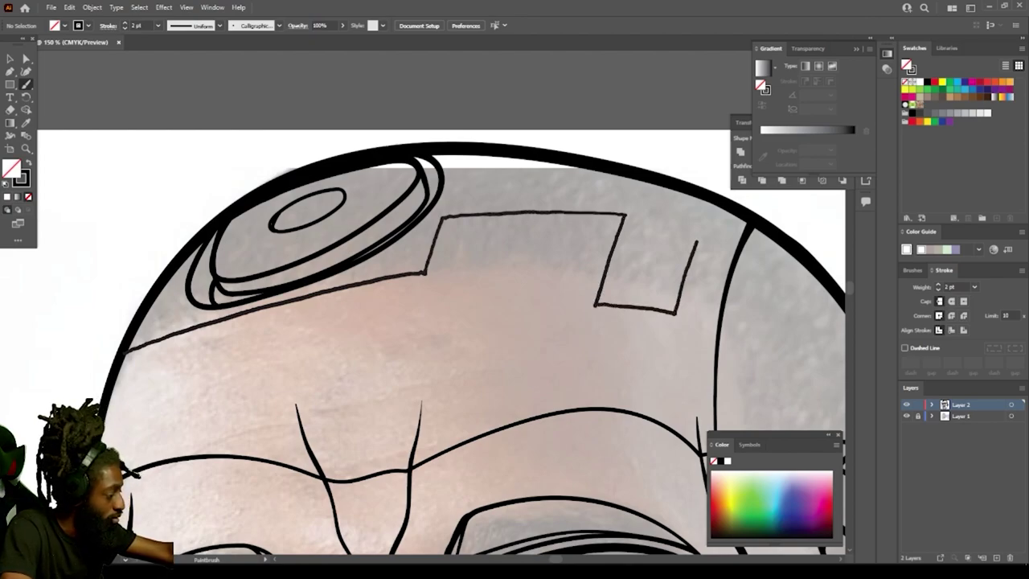
{"action": "left_click_drag", "start_coordinate": [705, 225], "coordinate": [566, 211]}
Step: Detail the tilted rectangle with a double band across its middle, an inner side edge and a small slot in its upper half
{"action": "scroll", "coordinate": [559, 337], "scroll_direction": "down", "scroll_amount": 2}
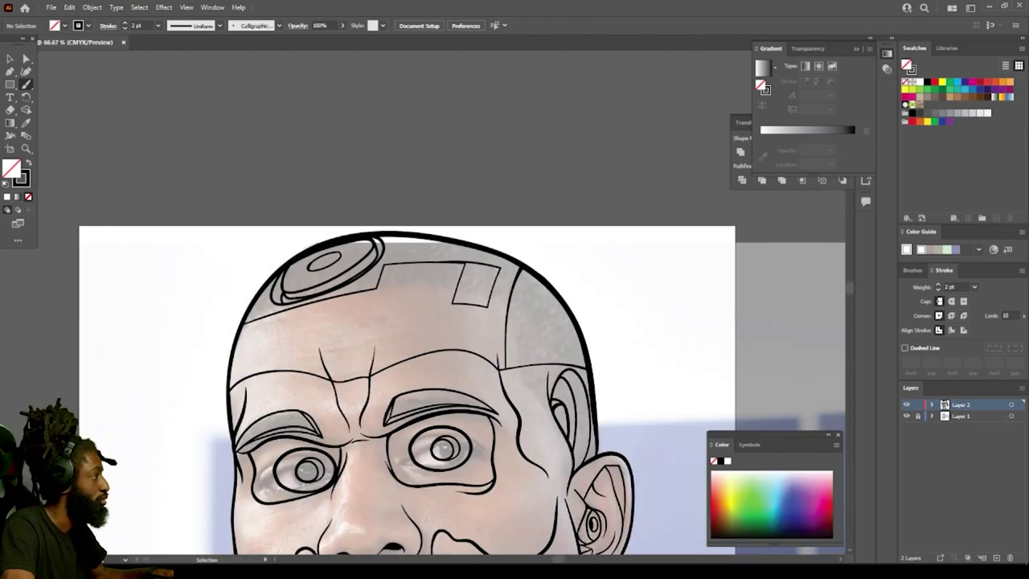
{"action": "scroll", "coordinate": [563, 410], "scroll_direction": "up", "scroll_amount": 6}
{"action": "scroll", "coordinate": [563, 410], "scroll_direction": "up", "scroll_amount": 1}
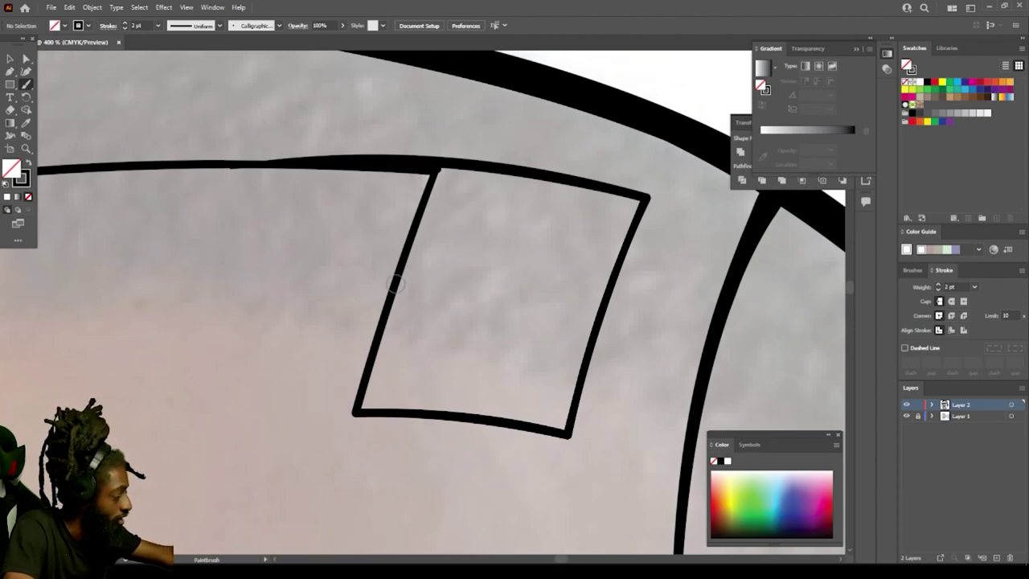
{"action": "mouse_move", "coordinate": [416, 307]}
{"action": "left_mouse_down"}
{"action": "mouse_move", "coordinate": [595, 321]}
{"action": "mouse_move", "coordinate": [505, 290]}
{"action": "mouse_move", "coordinate": [405, 285]}
{"action": "mouse_move", "coordinate": [397, 296]}
{"action": "left_mouse_up"}
{"action": "left_click_drag", "start_coordinate": [594, 299], "coordinate": [632, 195]}
{"action": "mouse_move", "coordinate": [399, 275]}
{"action": "left_mouse_down"}
{"action": "mouse_move", "coordinate": [421, 235]}
{"action": "mouse_move", "coordinate": [582, 245]}
{"action": "mouse_move", "coordinate": [554, 213]}
{"action": "mouse_move", "coordinate": [461, 204]}
{"action": "mouse_move", "coordinate": [455, 231]}
{"action": "mouse_move", "coordinate": [492, 219]}
{"action": "mouse_move", "coordinate": [588, 230]}
{"action": "left_mouse_up"}
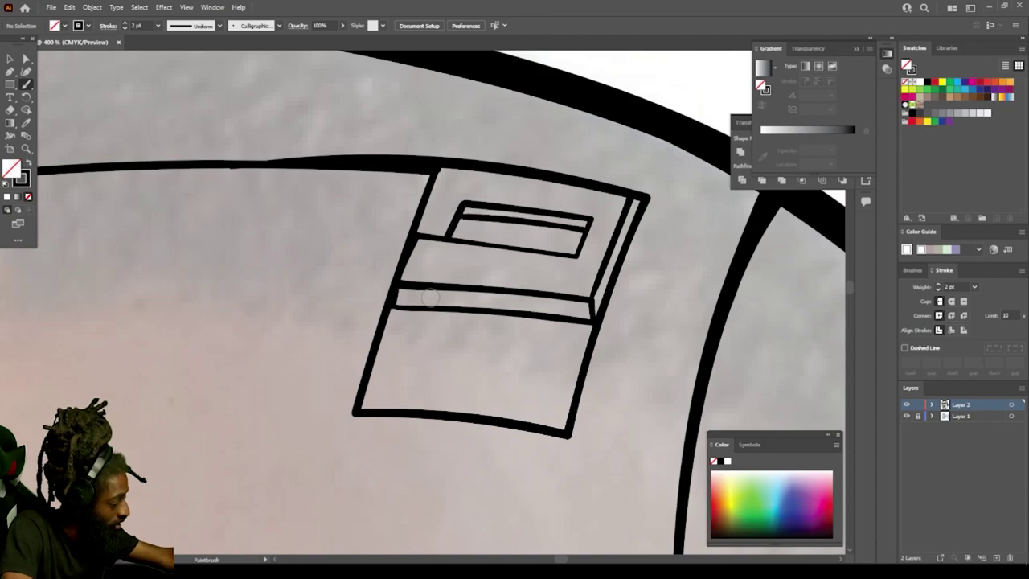
{"action": "left_click_drag", "start_coordinate": [586, 346], "coordinate": [386, 315]}
{"action": "key", "text": "ctrl+z"}
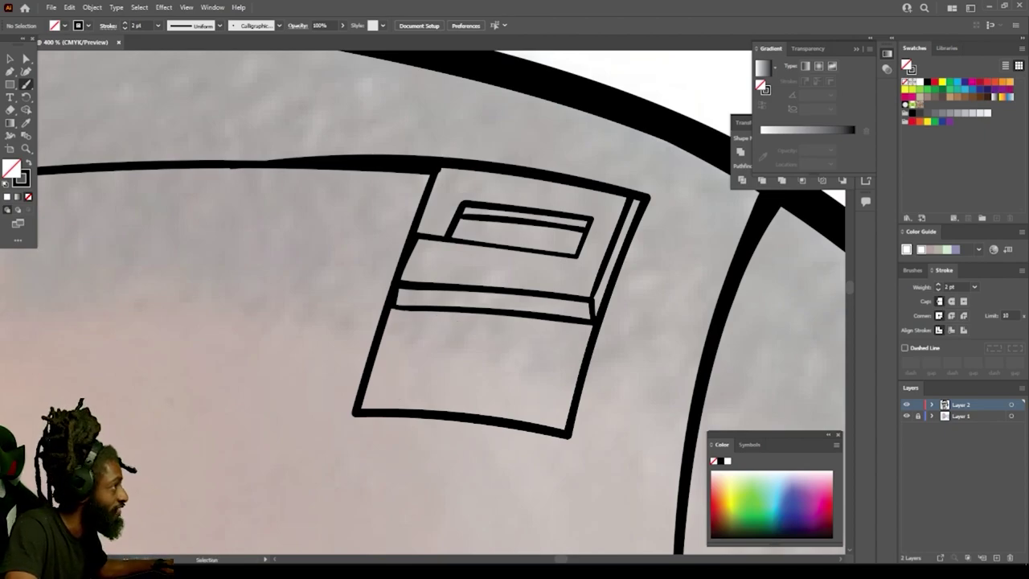
{"action": "mouse_move", "coordinate": [384, 322]}
{"action": "left_mouse_down"}
{"action": "mouse_move", "coordinate": [594, 331]}
{"action": "mouse_move", "coordinate": [381, 324]}
{"action": "left_mouse_up"}
Step: Draw two narrow arches on the forehead line between the two central creases, each with a curved inner contour
{"action": "key", "text": "ctrl+minus"}
{"action": "key", "text": "ctrl+minus"}
{"action": "key", "text": "ctrl+minus"}
{"action": "key", "text": "ctrl+minus"}
{"action": "key", "text": "ctrl+minus"}
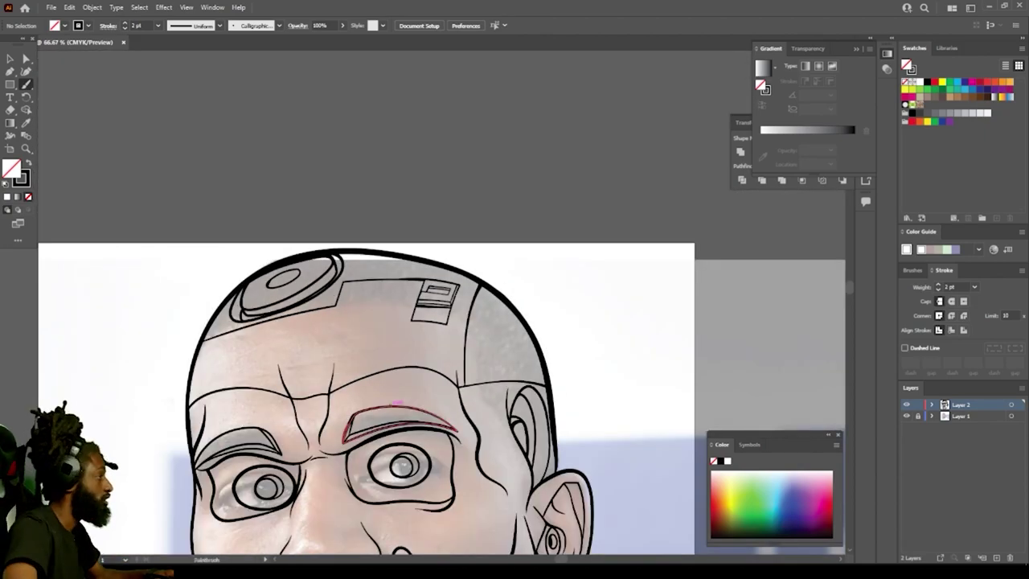
{"action": "key", "text": "ctrl+minus"}
{"action": "key", "text": "ctrl+minus"}
{"action": "left_click_drag", "start_coordinate": [393, 407], "coordinate": [419, 369]}
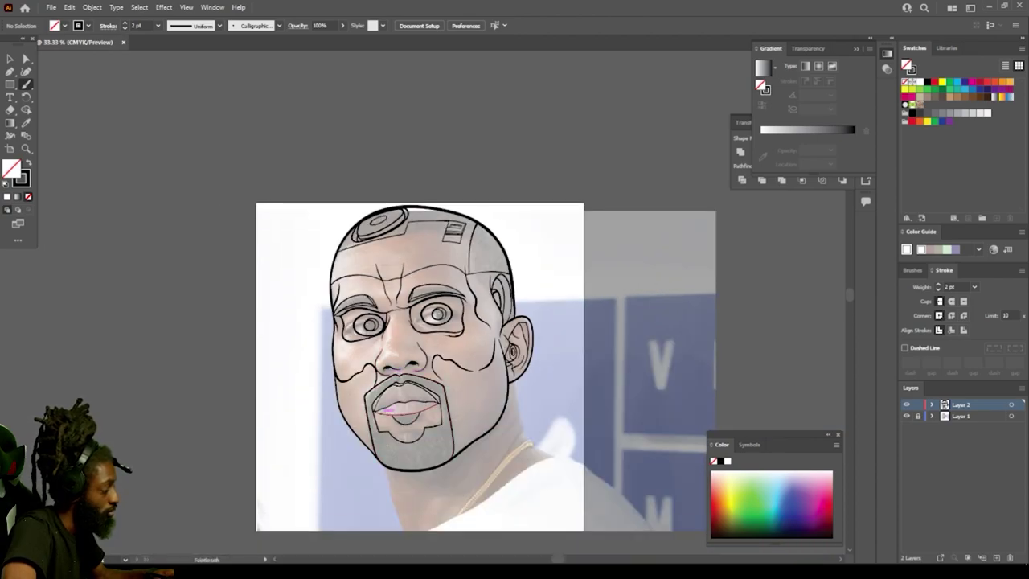
{"action": "key", "text": "ctrl+plus"}
{"action": "key", "text": "ctrl+plus"}
{"action": "key", "text": "ctrl+plus"}
{"action": "key", "text": "ctrl+plus"}
{"action": "key", "text": "ctrl+plus"}
{"action": "key", "text": "ctrl+plus"}
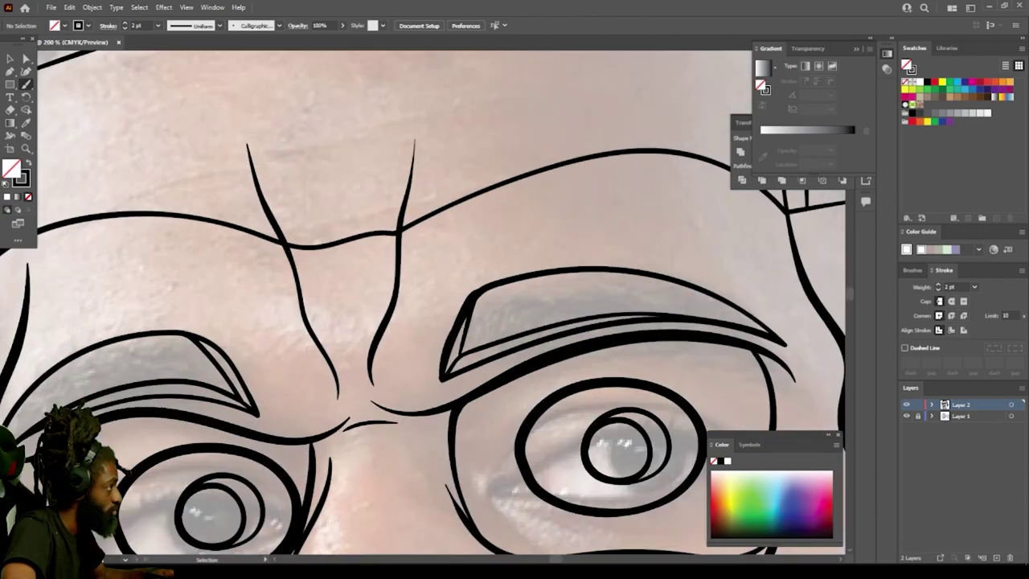
{"action": "scroll", "coordinate": [378, 482], "scroll_direction": "up", "scroll_amount": 6}
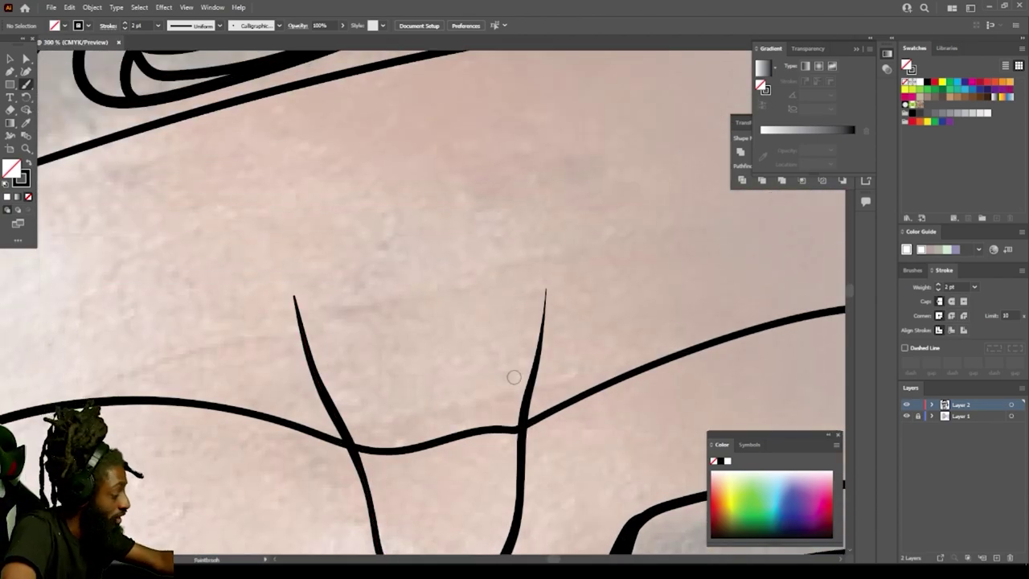
{"action": "mouse_move", "coordinate": [519, 396]}
{"action": "left_mouse_down"}
{"action": "mouse_move", "coordinate": [514, 319]}
{"action": "mouse_move", "coordinate": [480, 254]}
{"action": "left_mouse_up"}
{"action": "mouse_move", "coordinate": [454, 293]}
{"action": "left_mouse_down"}
{"action": "mouse_move", "coordinate": [442, 440]}
{"action": "mouse_move", "coordinate": [412, 440]}
{"action": "mouse_move", "coordinate": [372, 300]}
{"action": "mouse_move", "coordinate": [347, 264]}
{"action": "mouse_move", "coordinate": [322, 386]}
{"action": "left_mouse_up"}
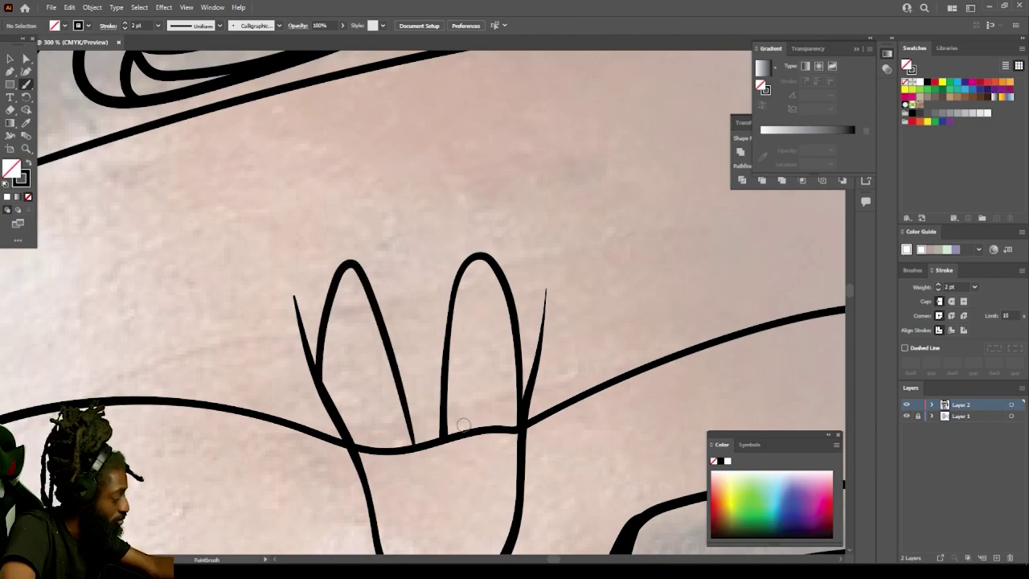
{"action": "mouse_move", "coordinate": [463, 434]}
{"action": "left_mouse_down"}
{"action": "mouse_move", "coordinate": [483, 283]}
{"action": "mouse_move", "coordinate": [500, 275]}
{"action": "left_mouse_up"}
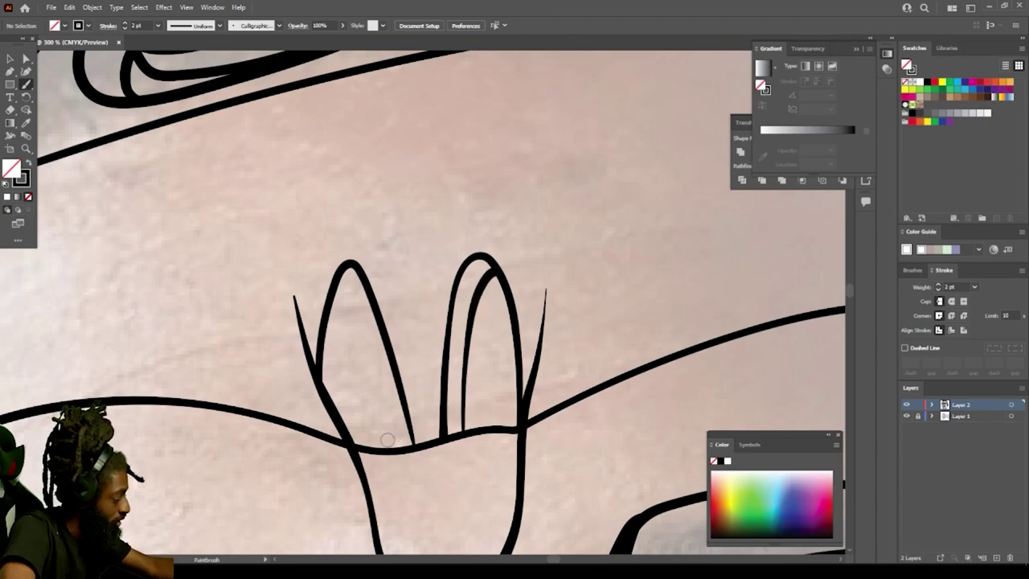
{"action": "mouse_move", "coordinate": [362, 445]}
{"action": "left_mouse_down"}
{"action": "mouse_move", "coordinate": [341, 363]}
{"action": "mouse_move", "coordinate": [362, 283]}
{"action": "left_mouse_up"}
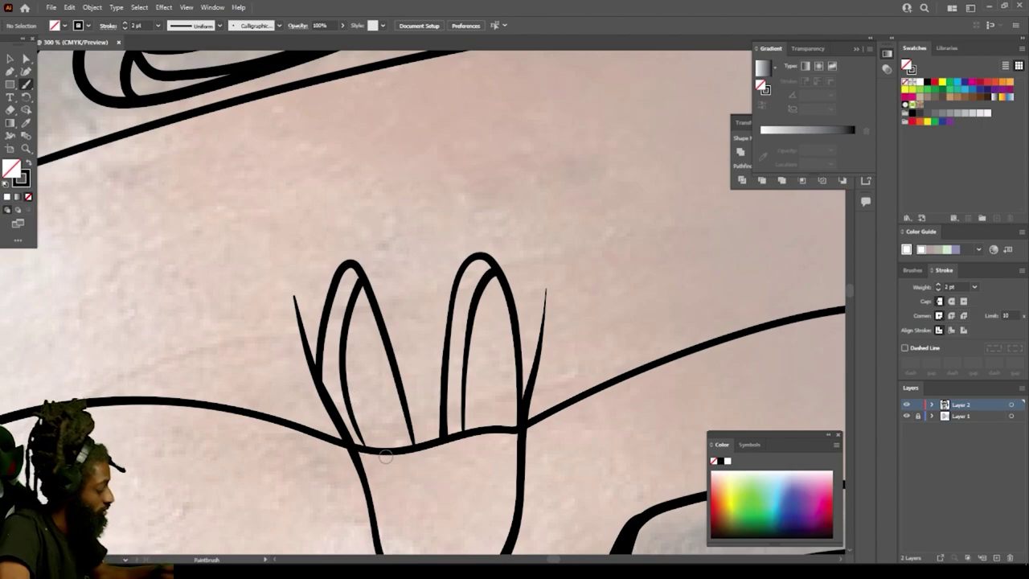
Step: Squash both forehead arches with their inner contours to about 0.83 in high and nudge them slightly up and right, returning to the Paintbrush
{"action": "key", "text": "ctrl+minus"}
{"action": "key", "text": "ctrl+minus"}
{"action": "key", "text": "ctrl+minus"}
{"action": "key", "text": "ctrl+minus"}
{"action": "key", "text": "ctrl+minus"}
{"action": "key", "text": "ctrl+minus"}
{"action": "scroll", "coordinate": [489, 418], "scroll_direction": "down", "scroll_amount": 1}
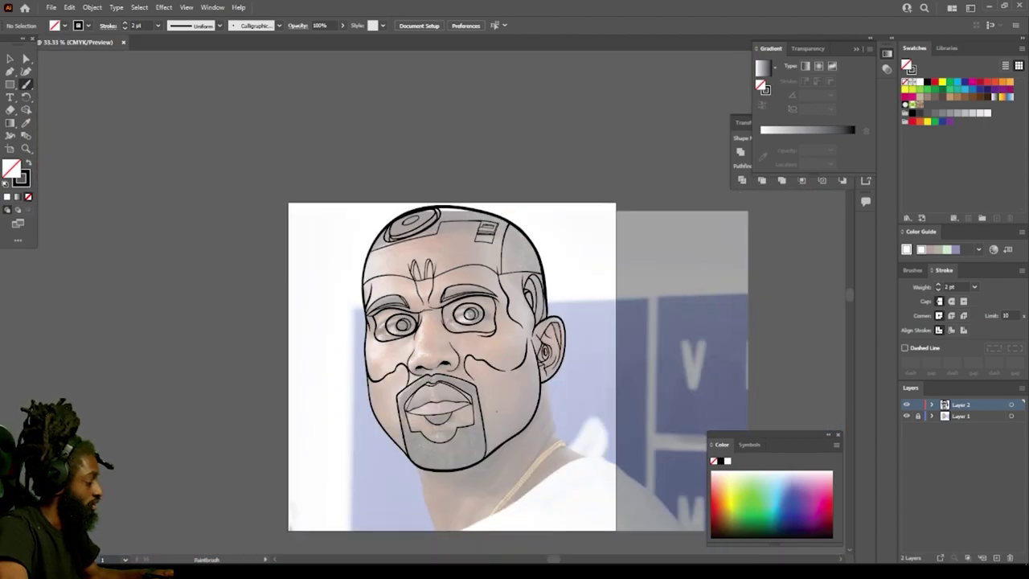
{"action": "key", "text": "ctrl+plus"}
{"action": "scroll", "coordinate": [489, 418], "scroll_direction": "up", "scroll_amount": 1}
{"action": "scroll", "coordinate": [490, 419], "scroll_direction": "up", "scroll_amount": 1}
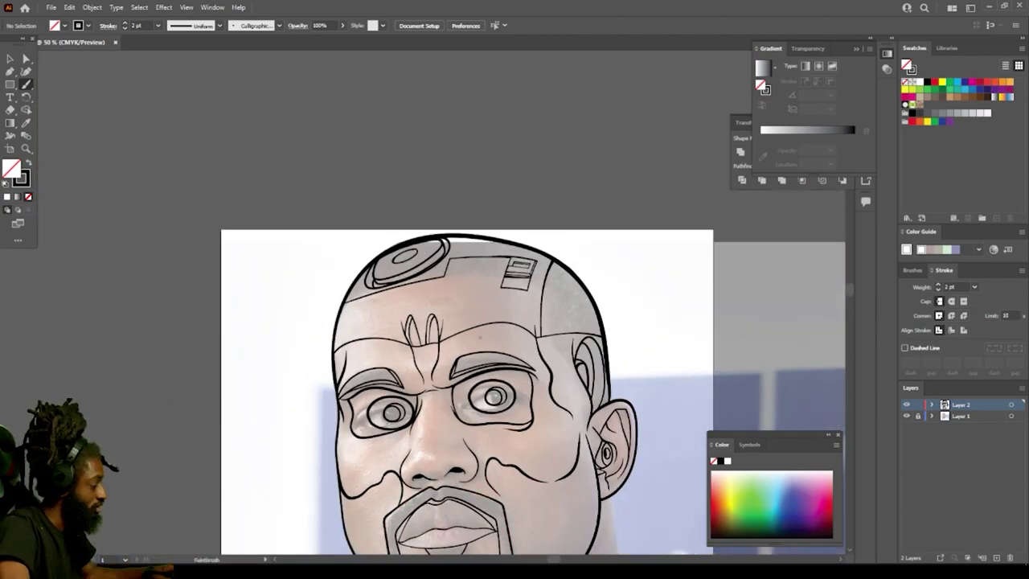
{"action": "key", "text": "ctrl+plus"}
{"action": "key", "text": "ctrl+plus"}
{"action": "key", "text": "ctrl+plus"}
{"action": "key", "text": "ctrl+plus"}
{"action": "key", "text": "ctrl+plus"}
{"action": "scroll", "coordinate": [415, 368], "scroll_direction": "down", "scroll_amount": 4}
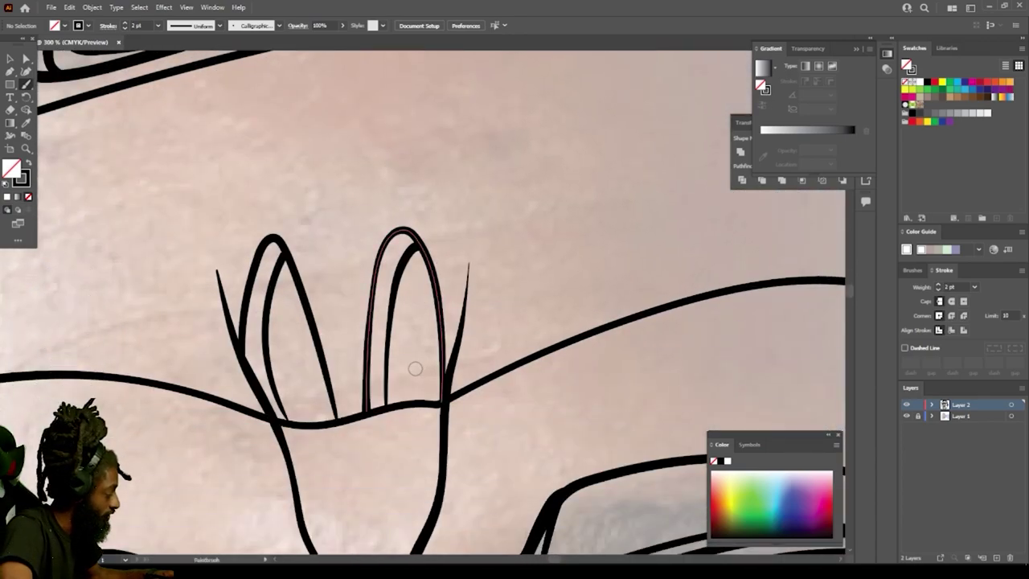
{"action": "key", "text": "ctrl+plus"}
{"action": "scroll", "coordinate": [416, 368], "scroll_direction": "left", "scroll_amount": 2}
{"action": "key", "text": "v"}
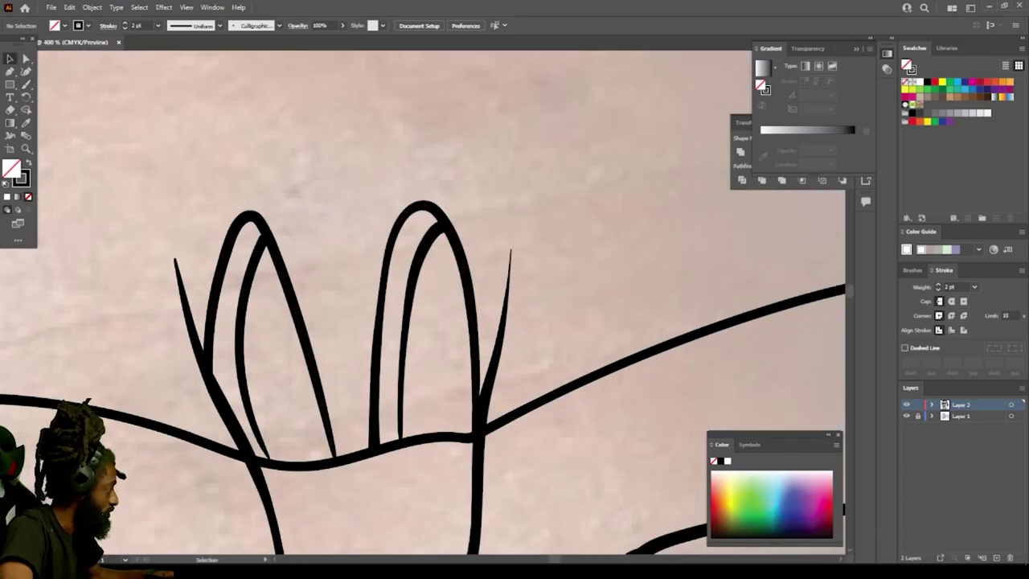
{"action": "left_click_drag", "start_coordinate": [426, 303], "coordinate": [426, 304]}
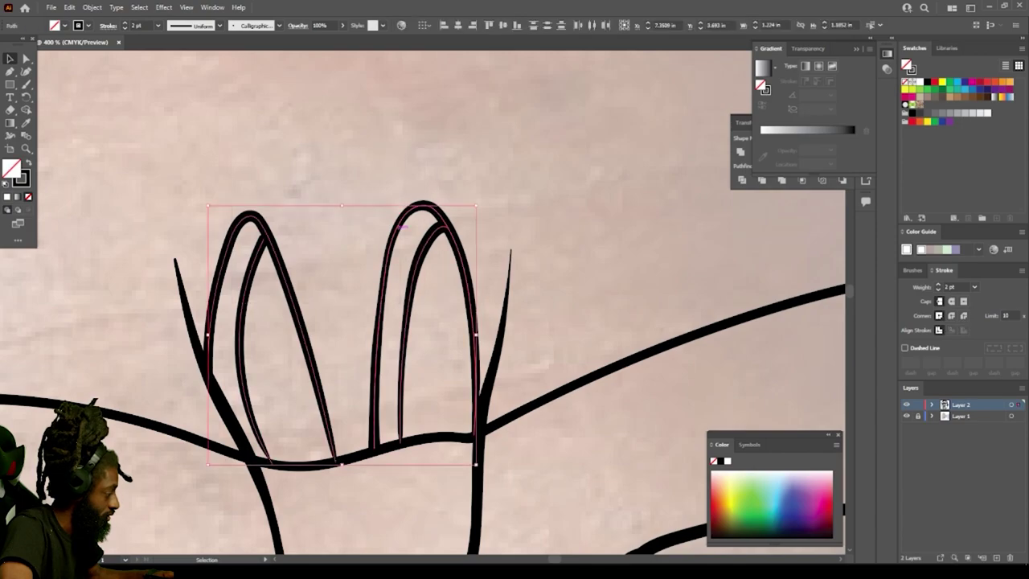
{"action": "left_click_drag", "start_coordinate": [342, 205], "coordinate": [342, 282]}
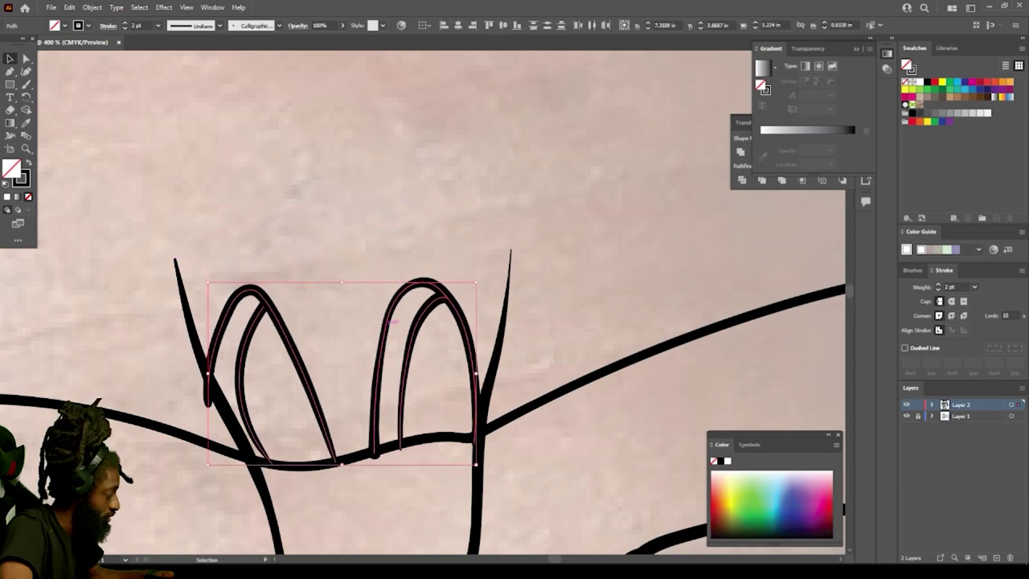
{"action": "left_click_drag", "start_coordinate": [388, 321], "coordinate": [393, 315]}
{"action": "left_click", "coordinate": [411, 241]}
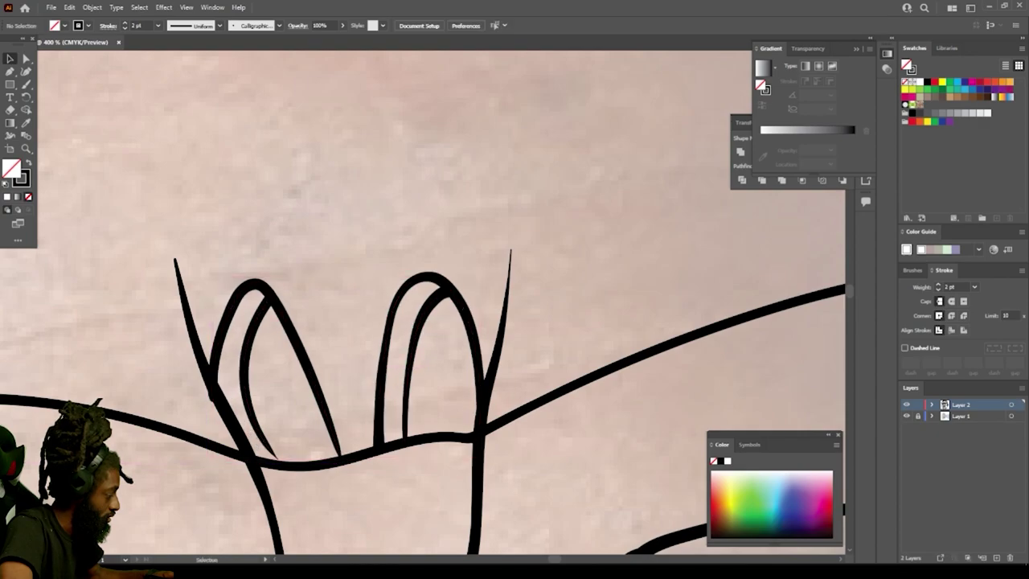
{"action": "left_click", "coordinate": [26, 86]}
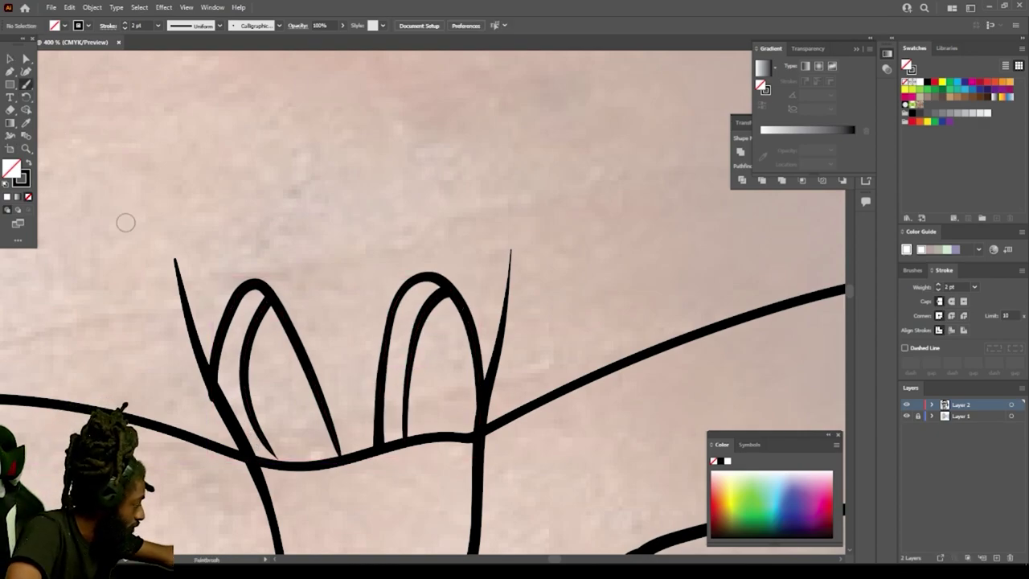
Step: Thicken the left crease beside the forehead arches and the left arch's inner contour with tapered Paintbrush strokes
{"action": "left_click_drag", "start_coordinate": [250, 468], "coordinate": [190, 354]}
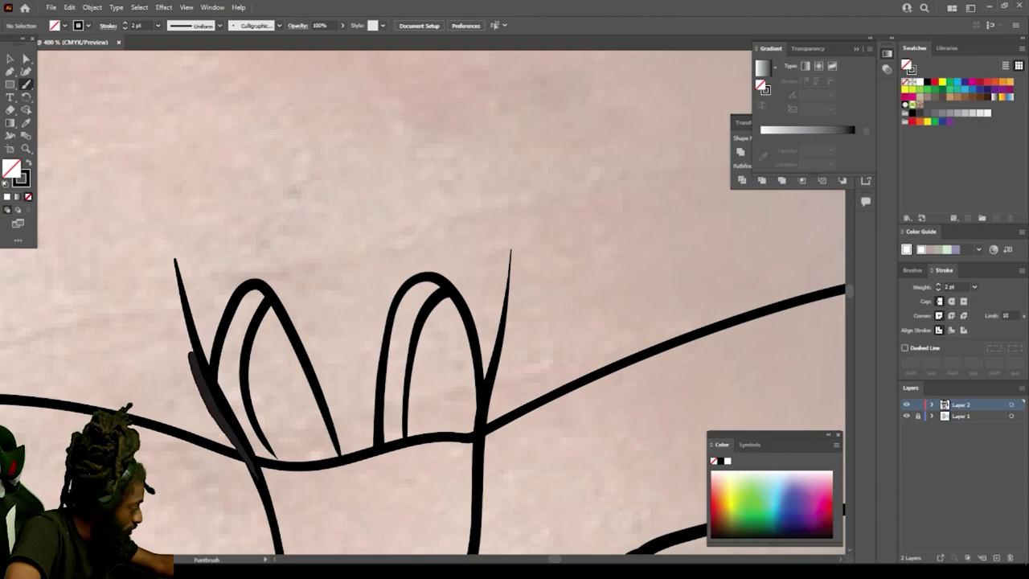
{"action": "left_click_drag", "start_coordinate": [178, 269], "coordinate": [177, 265]}
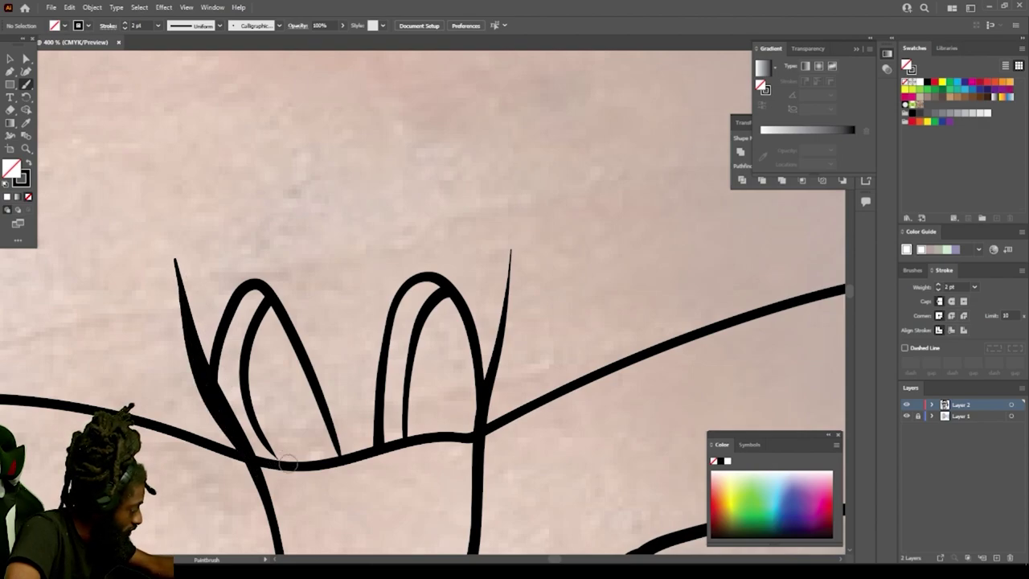
{"action": "mouse_move", "coordinate": [281, 464]}
{"action": "left_mouse_down"}
{"action": "mouse_move", "coordinate": [254, 407]}
{"action": "mouse_move", "coordinate": [252, 334]}
{"action": "mouse_move", "coordinate": [266, 291]}
{"action": "left_mouse_up"}
{"action": "left_click_drag", "start_coordinate": [335, 462], "coordinate": [273, 307]}
Step: Examine the whole head's line art with the photo on Layer 1 hidden, and show the photo again
{"action": "key", "text": "ctrl+minus"}
{"action": "key", "text": "ctrl+minus"}
{"action": "key", "text": "ctrl+minus"}
{"action": "key", "text": "ctrl+minus"}
{"action": "key", "text": "ctrl+minus"}
{"action": "key", "text": "ctrl+minus"}
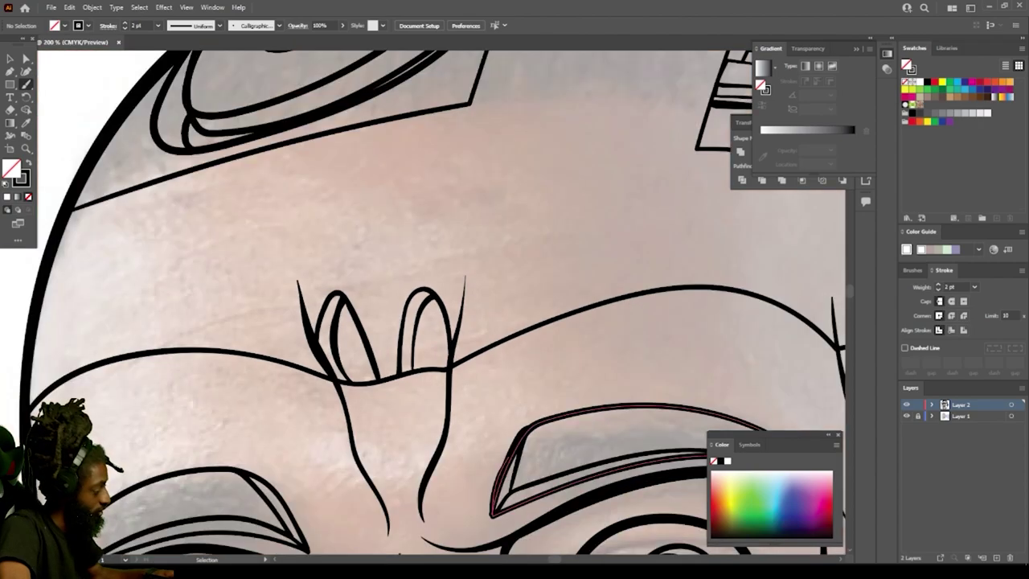
{"action": "scroll", "coordinate": [475, 505], "scroll_direction": "down", "scroll_amount": 2}
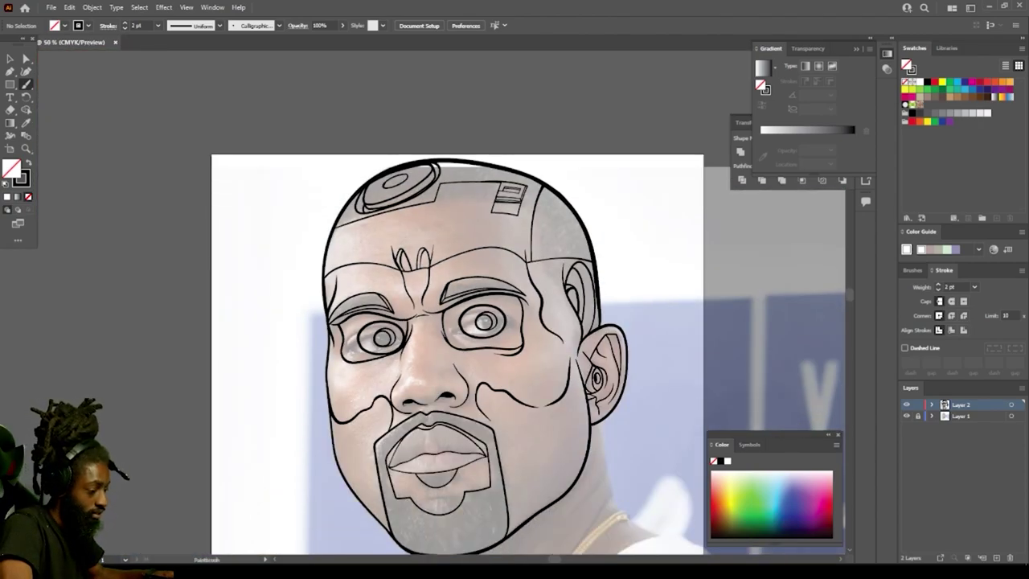
{"action": "left_click", "coordinate": [907, 416]}
{"action": "key", "text": "ctrl+minus"}
{"action": "key", "text": "ctrl+minus"}
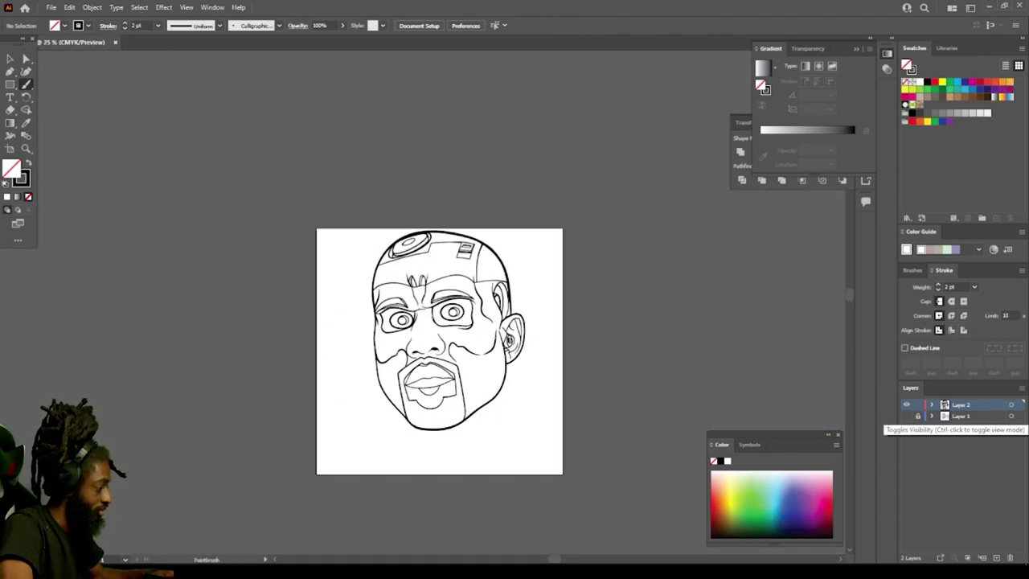
{"action": "key", "text": "ctrl+plus"}
{"action": "key", "text": "ctrl+plus"}
{"action": "key", "text": "ctrl+plus"}
{"action": "left_click", "coordinate": [907, 416]}
{"action": "key", "text": "ctrl+plus"}
{"action": "key", "text": "ctrl+plus"}
{"action": "key", "text": "ctrl+plus"}
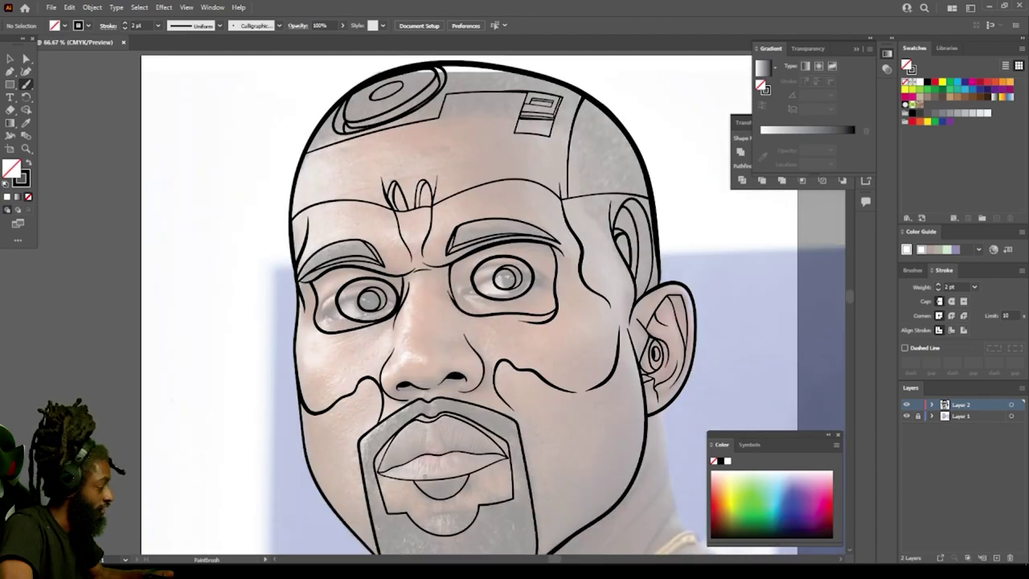
Step: Draw a thin arc over the nose tip, joining the outer edges of both nostril wings
{"action": "scroll", "coordinate": [392, 459], "scroll_direction": "up", "scroll_amount": 2}
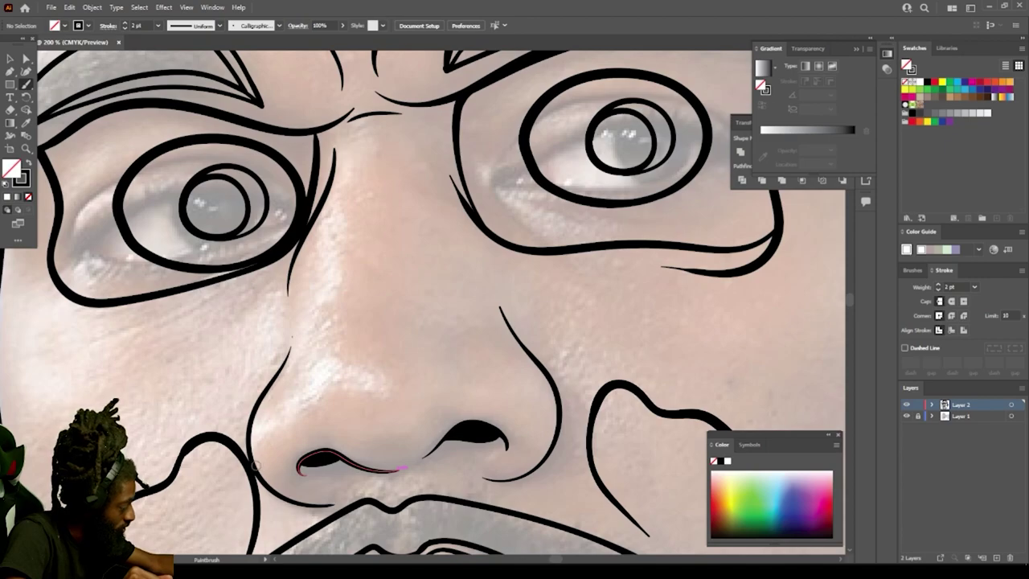
{"action": "mouse_move", "coordinate": [255, 465]}
{"action": "left_mouse_down"}
{"action": "mouse_move", "coordinate": [322, 381]}
{"action": "mouse_move", "coordinate": [376, 367]}
{"action": "mouse_move", "coordinate": [437, 369]}
{"action": "mouse_move", "coordinate": [515, 393]}
{"action": "mouse_move", "coordinate": [553, 418]}
{"action": "mouse_move", "coordinate": [552, 450]}
{"action": "left_mouse_up"}
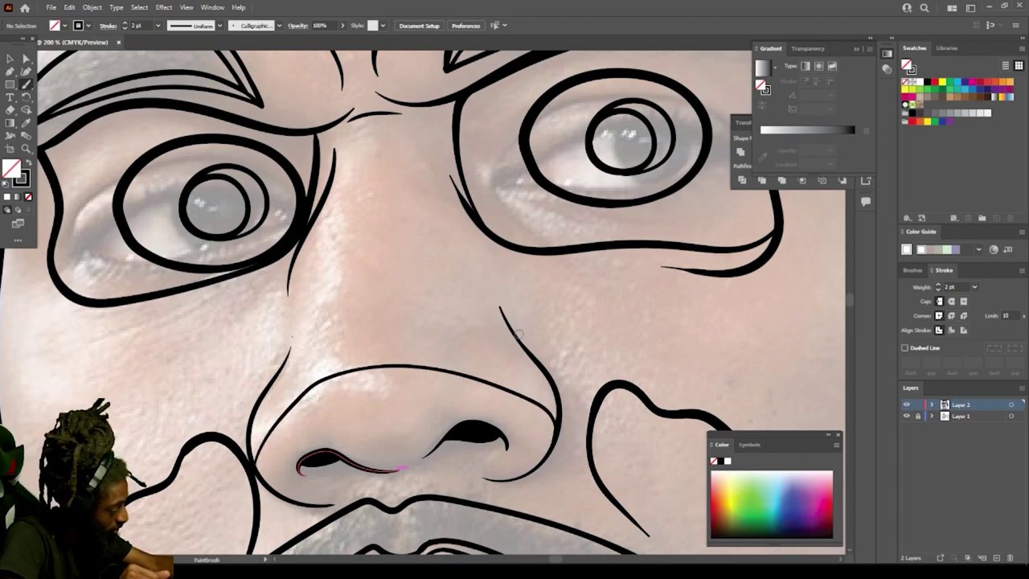
{"action": "key", "text": "ctrl+minus"}
{"action": "key", "text": "ctrl+minus"}
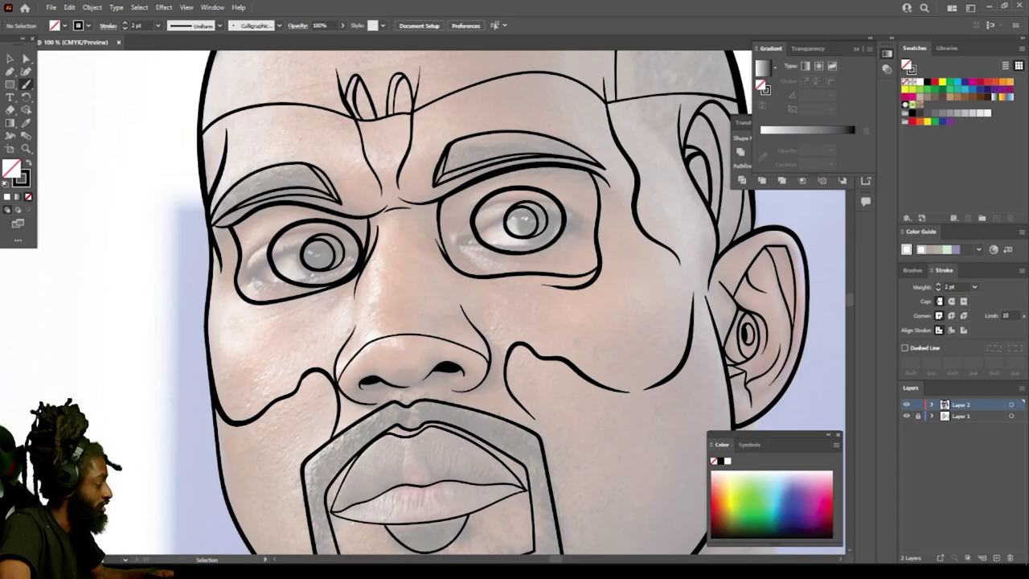
Step: Draw a tall narrow arch along the nose bridge up from the nose-tip arc, with an inner contour following its left side and top
{"action": "key", "text": "ctrl+plus"}
{"action": "key", "text": "ctrl+plus"}
{"action": "scroll", "coordinate": [415, 390], "scroll_direction": "up", "scroll_amount": 1}
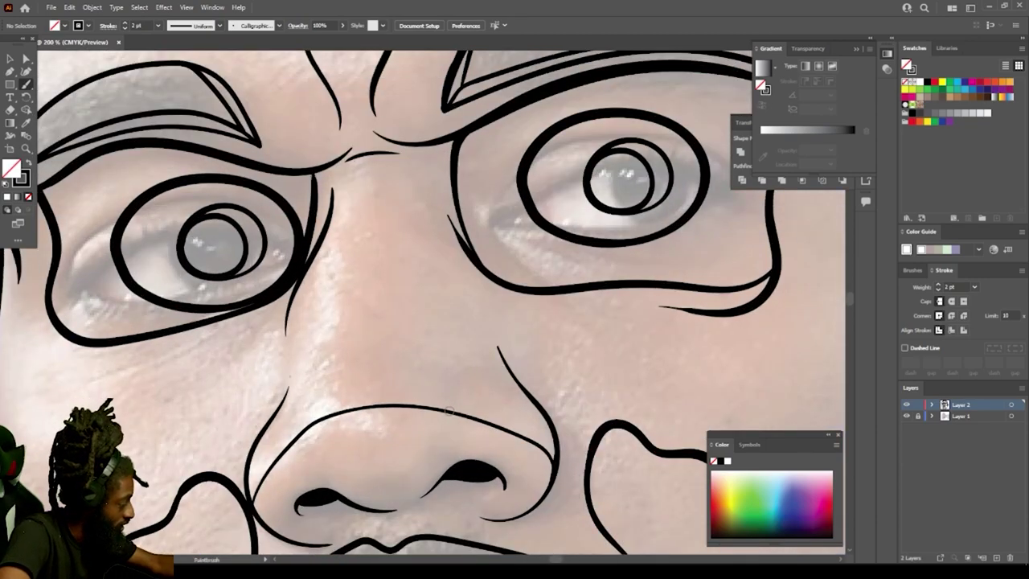
{"action": "mouse_move", "coordinate": [432, 406]}
{"action": "left_mouse_down"}
{"action": "mouse_move", "coordinate": [419, 212]}
{"action": "mouse_move", "coordinate": [401, 170]}
{"action": "mouse_move", "coordinate": [375, 166]}
{"action": "mouse_move", "coordinate": [344, 240]}
{"action": "mouse_move", "coordinate": [305, 423]}
{"action": "left_mouse_up"}
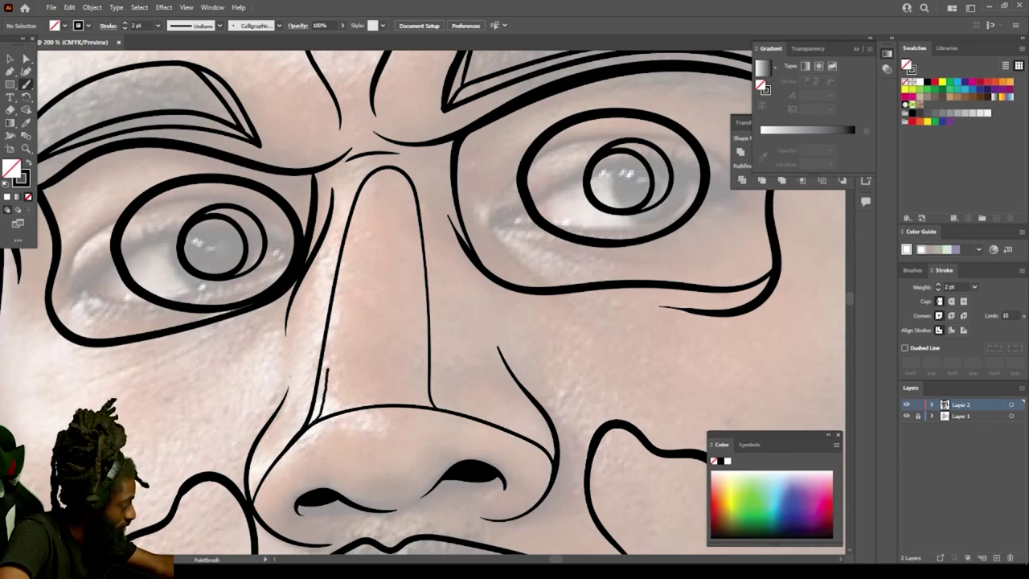
{"action": "left_click_drag", "start_coordinate": [328, 370], "coordinate": [344, 296]}
{"action": "left_click_drag", "start_coordinate": [354, 246], "coordinate": [373, 192]}
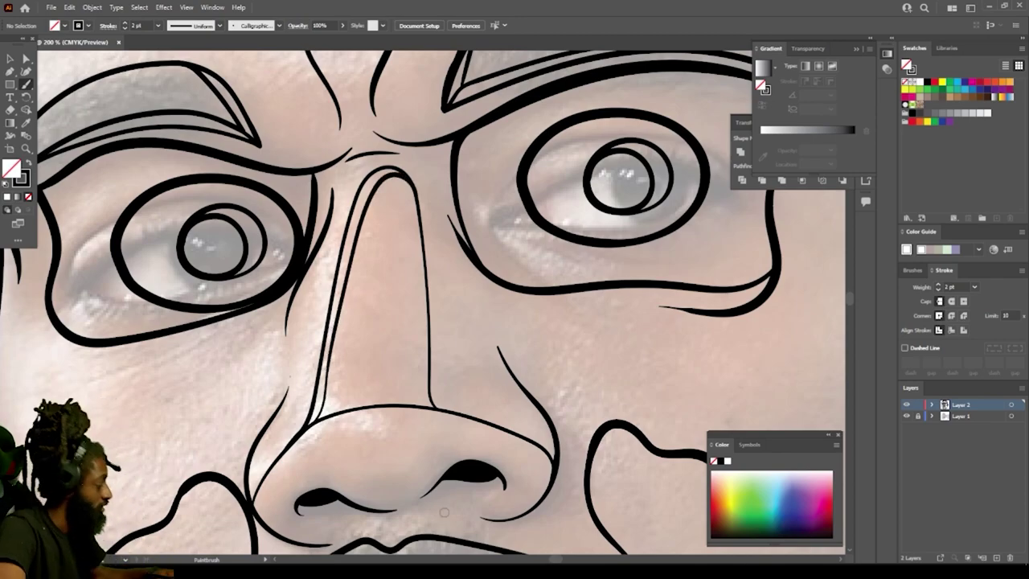
Step: Draw a small slot standing on the nose-tip arc inside the bridge arch, with an inner side edge and a band across its top
{"action": "key", "text": "ctrl+minus"}
{"action": "key", "text": "ctrl+minus"}
{"action": "key", "text": "ctrl+minus"}
{"action": "key", "text": "ctrl+minus"}
{"action": "key", "text": "ctrl+plus"}
{"action": "key", "text": "ctrl+plus"}
{"action": "key", "text": "ctrl+plus"}
{"action": "key", "text": "ctrl+plus"}
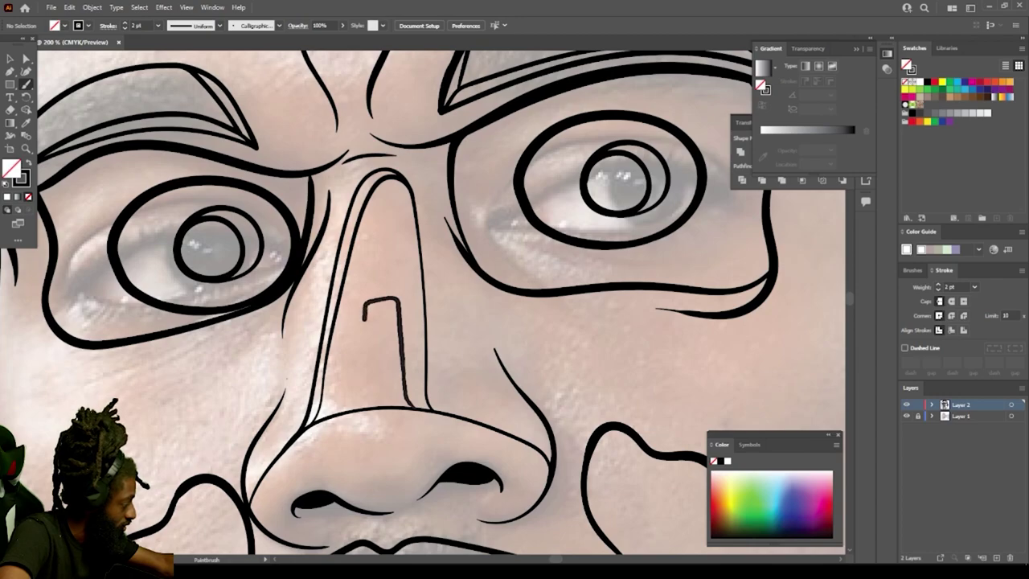
{"action": "mouse_move", "coordinate": [363, 320]}
{"action": "left_mouse_down"}
{"action": "mouse_move", "coordinate": [358, 385]}
{"action": "mouse_move", "coordinate": [343, 411]}
{"action": "mouse_move", "coordinate": [372, 355]}
{"action": "left_mouse_up"}
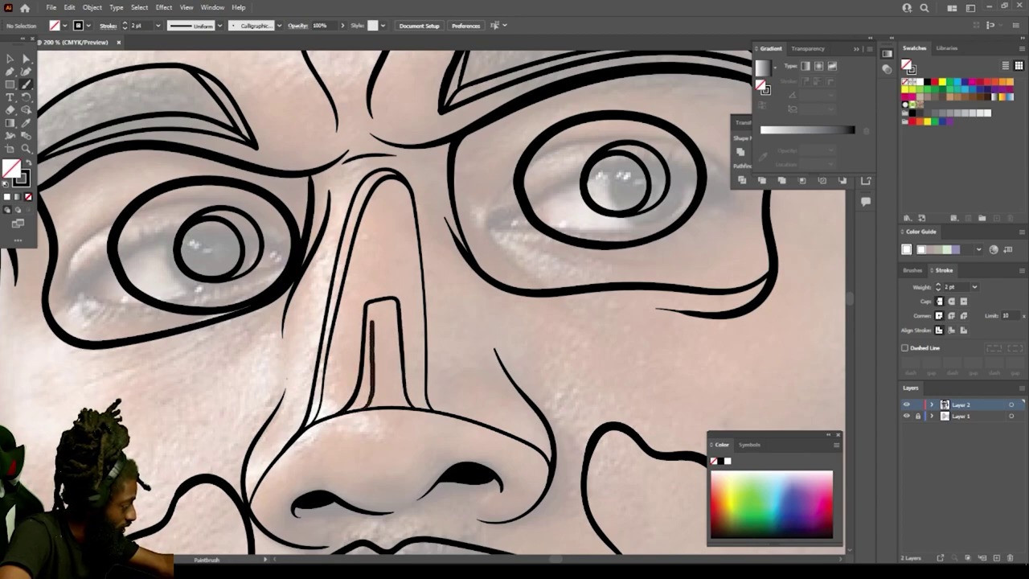
{"action": "left_click_drag", "start_coordinate": [371, 312], "coordinate": [369, 306]}
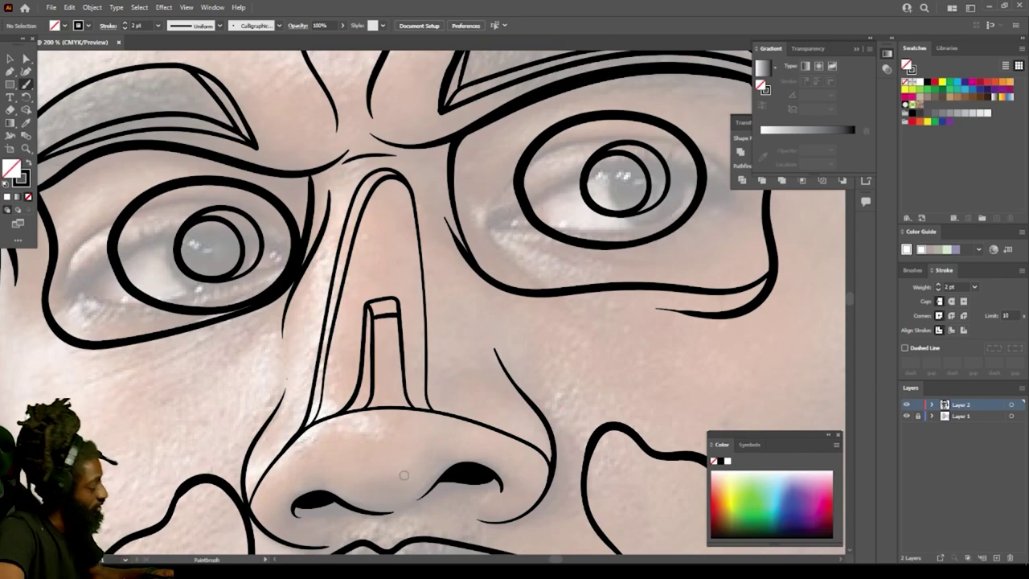
Step: Hide the photo on Layer 1, comparing the whole head's line art with and without it
{"action": "key", "text": "ctrl+minus"}
{"action": "key", "text": "ctrl+minus"}
{"action": "key", "text": "ctrl+minus"}
{"action": "key", "text": "ctrl+minus"}
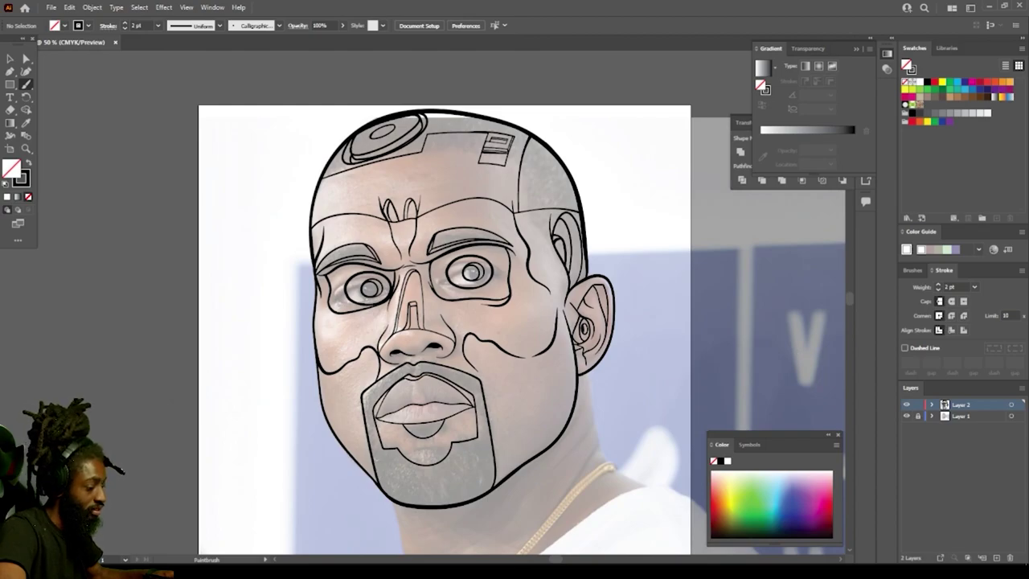
{"action": "left_click", "coordinate": [907, 415]}
{"action": "key", "text": "ctrl+minus"}
{"action": "key", "text": "ctrl+plus"}
{"action": "key", "text": "ctrl+plus"}
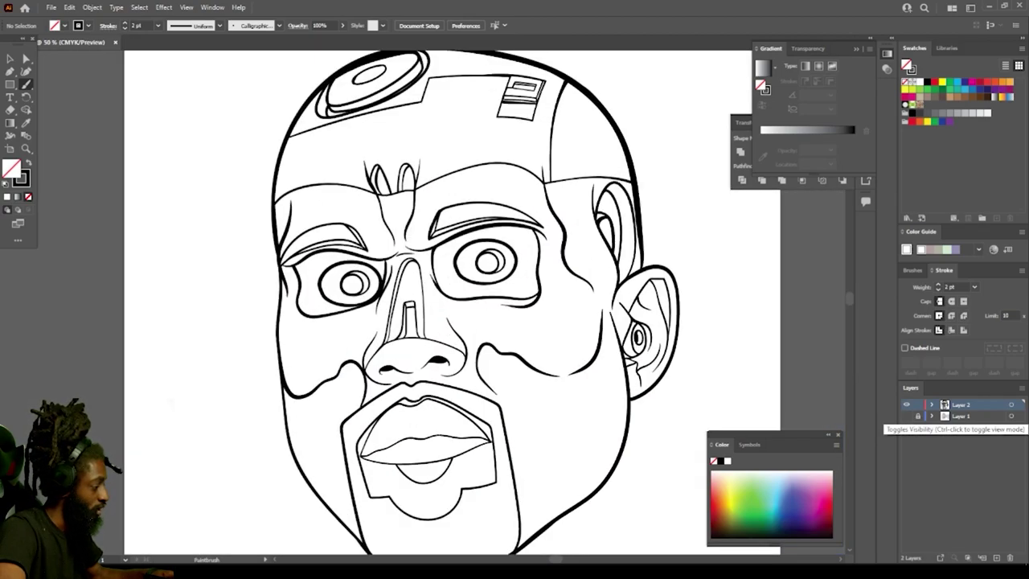
{"action": "left_click", "coordinate": [907, 416]}
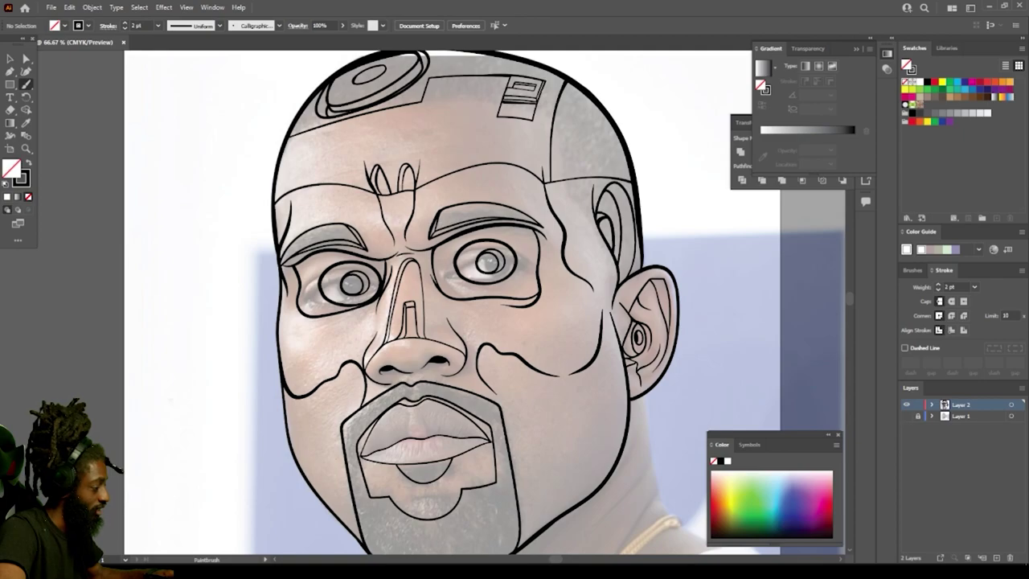
{"action": "left_click", "coordinate": [907, 416]}
Step: Extend the right cheek line down to the goatee's upper corner and thicken its curve beside the nose
{"action": "key", "text": "ctrl+minus"}
{"action": "key", "text": "ctrl+minus"}
{"action": "scroll", "coordinate": [547, 453], "scroll_direction": "down", "scroll_amount": 3}
{"action": "key", "text": "ctrl+plus"}
{"action": "key", "text": "ctrl+plus"}
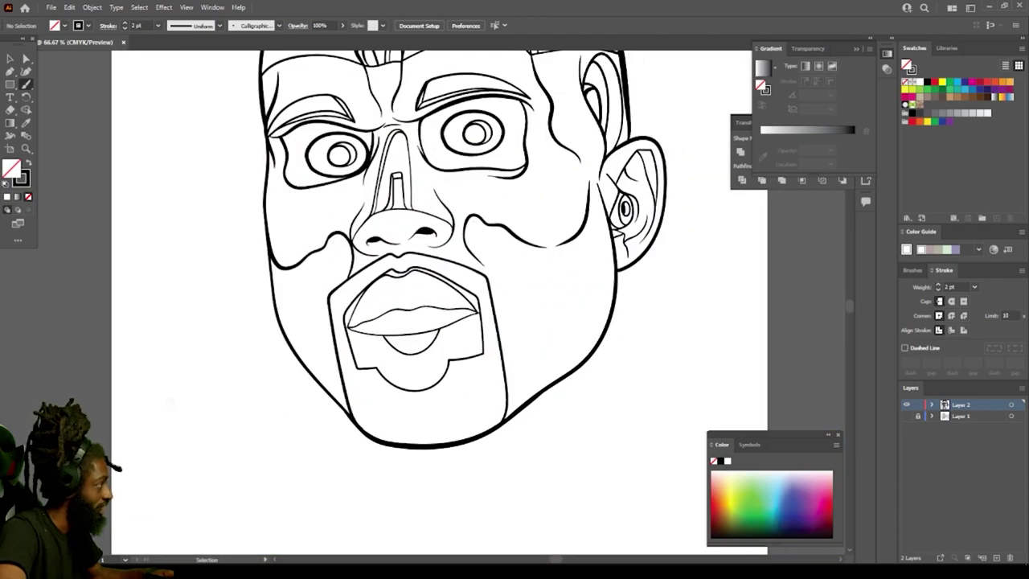
{"action": "scroll", "coordinate": [509, 423], "scroll_direction": "right", "scroll_amount": 5}
{"action": "key", "text": "ctrl+plus"}
{"action": "key", "text": "ctrl+plus"}
{"action": "scroll", "coordinate": [509, 423], "scroll_direction": "up", "scroll_amount": 5}
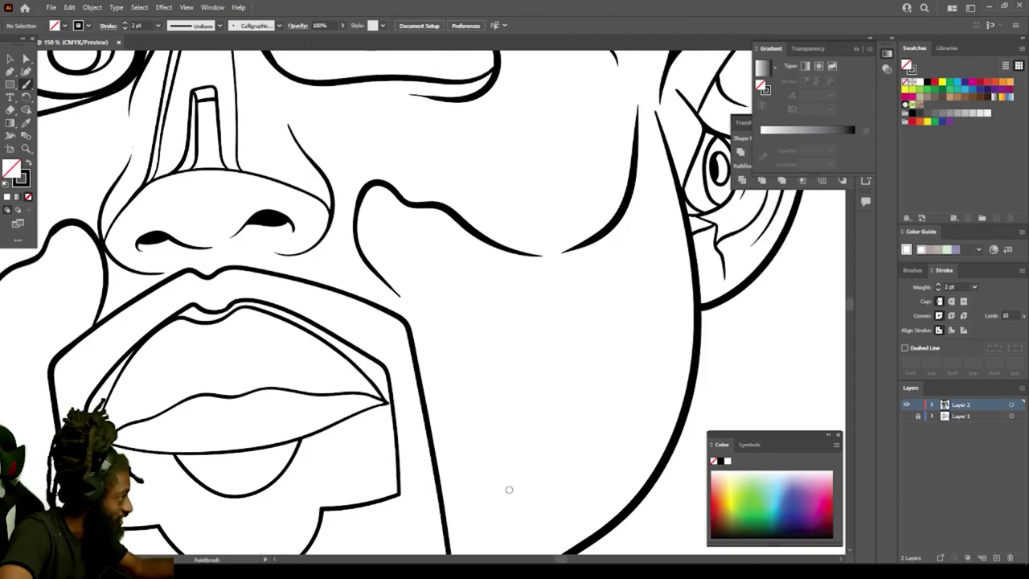
{"action": "key", "text": "ctrl+plus"}
{"action": "key", "text": "ctrl+plus"}
{"action": "scroll", "coordinate": [510, 450], "scroll_direction": "up", "scroll_amount": 1}
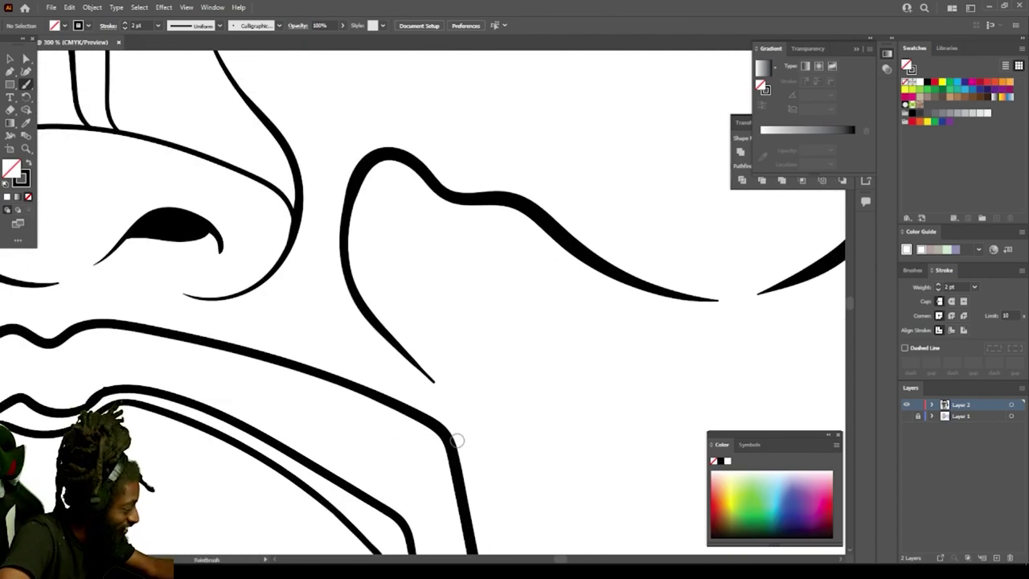
{"action": "mouse_move", "coordinate": [457, 446]}
{"action": "left_mouse_down"}
{"action": "mouse_move", "coordinate": [435, 386]}
{"action": "mouse_move", "coordinate": [388, 333]}
{"action": "mouse_move", "coordinate": [346, 231]}
{"action": "left_mouse_up"}
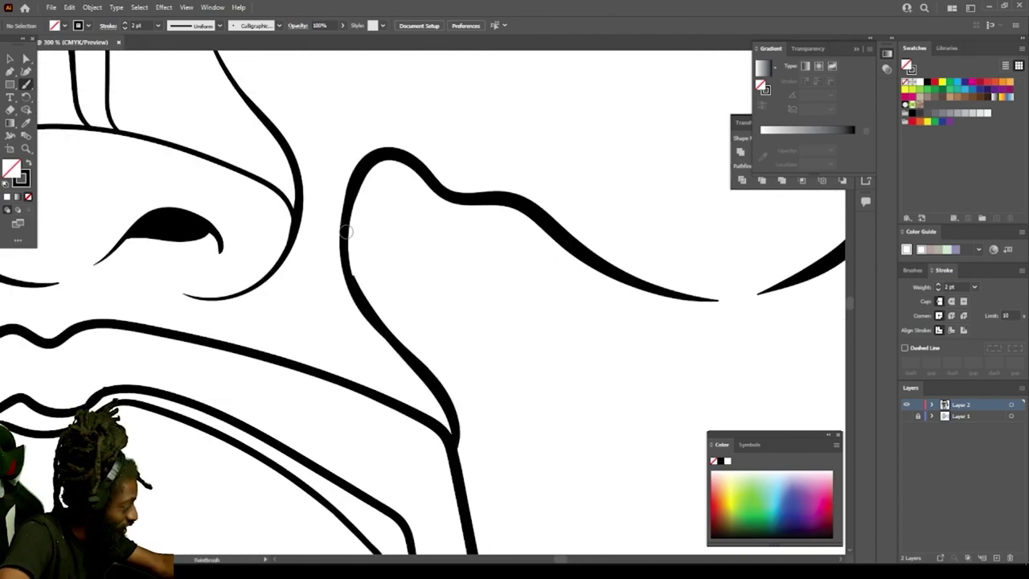
{"action": "mouse_move", "coordinate": [366, 306]}
{"action": "left_mouse_down"}
{"action": "mouse_move", "coordinate": [348, 241]}
{"action": "mouse_move", "coordinate": [371, 176]}
{"action": "mouse_move", "coordinate": [399, 159]}
{"action": "mouse_move", "coordinate": [354, 202]}
{"action": "left_mouse_up"}
Step: Bridge the gap in the right cheek contour with one continuous curve sweeping up toward the ear
{"action": "key", "text": "ctrl+minus"}
{"action": "key", "text": "ctrl+minus"}
{"action": "key", "text": "ctrl+minus"}
{"action": "key", "text": "ctrl+minus"}
{"action": "key", "text": "ctrl+minus"}
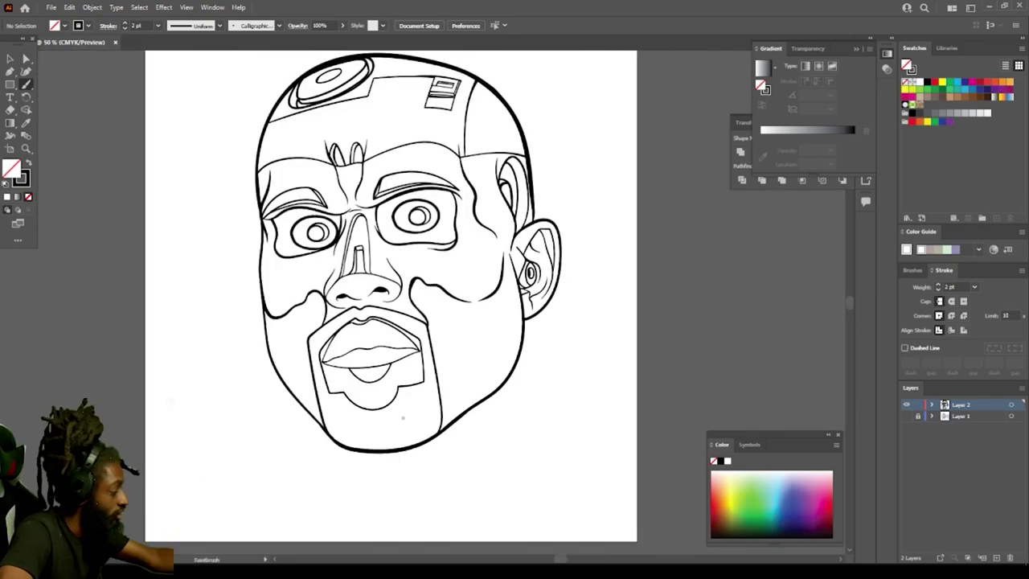
{"action": "key", "text": "ctrl+minus"}
{"action": "key", "text": "ctrl+minus"}
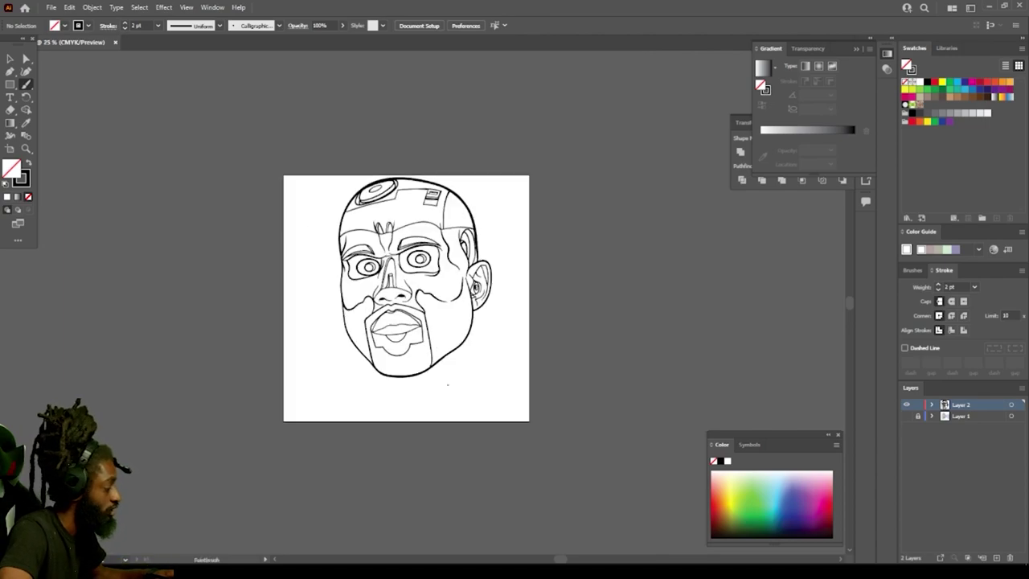
{"action": "scroll", "coordinate": [447, 385], "scroll_direction": "down", "scroll_amount": 1}
{"action": "key", "text": "ctrl+plus"}
{"action": "key", "text": "ctrl+plus"}
{"action": "key", "text": "ctrl+plus"}
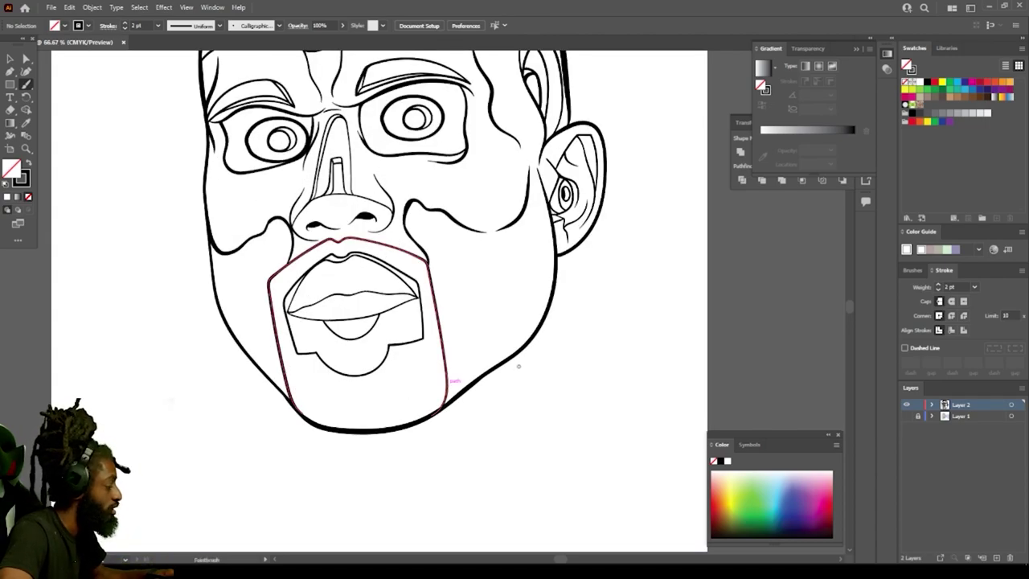
{"action": "scroll", "coordinate": [518, 367], "scroll_direction": "up", "scroll_amount": 3}
{"action": "scroll", "coordinate": [517, 370], "scroll_direction": "up", "scroll_amount": 2}
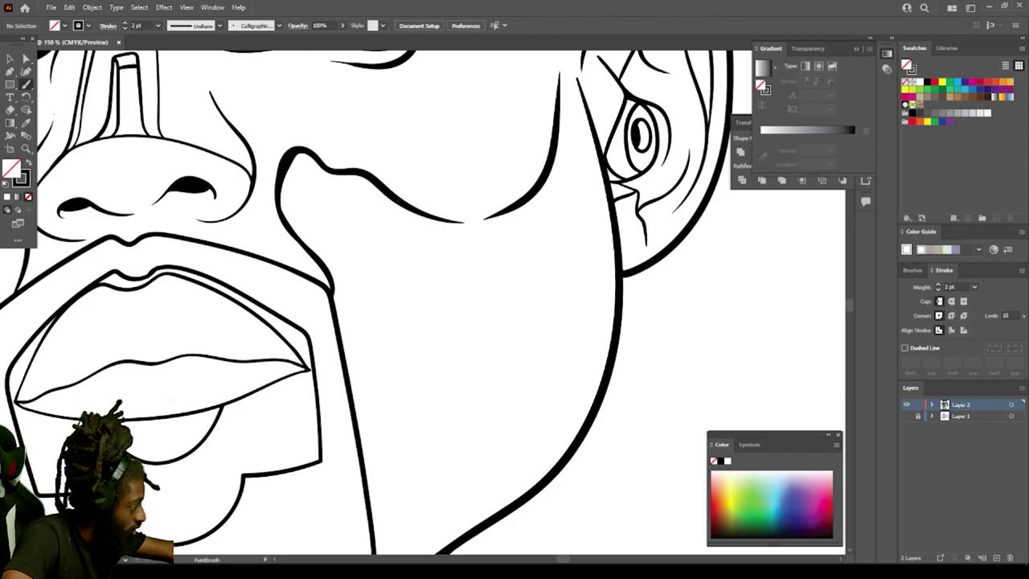
{"action": "mouse_move", "coordinate": [401, 206]}
{"action": "left_mouse_down"}
{"action": "mouse_move", "coordinate": [474, 219]}
{"action": "mouse_move", "coordinate": [526, 197]}
{"action": "mouse_move", "coordinate": [552, 160]}
{"action": "mouse_move", "coordinate": [552, 97]}
{"action": "left_mouse_up"}
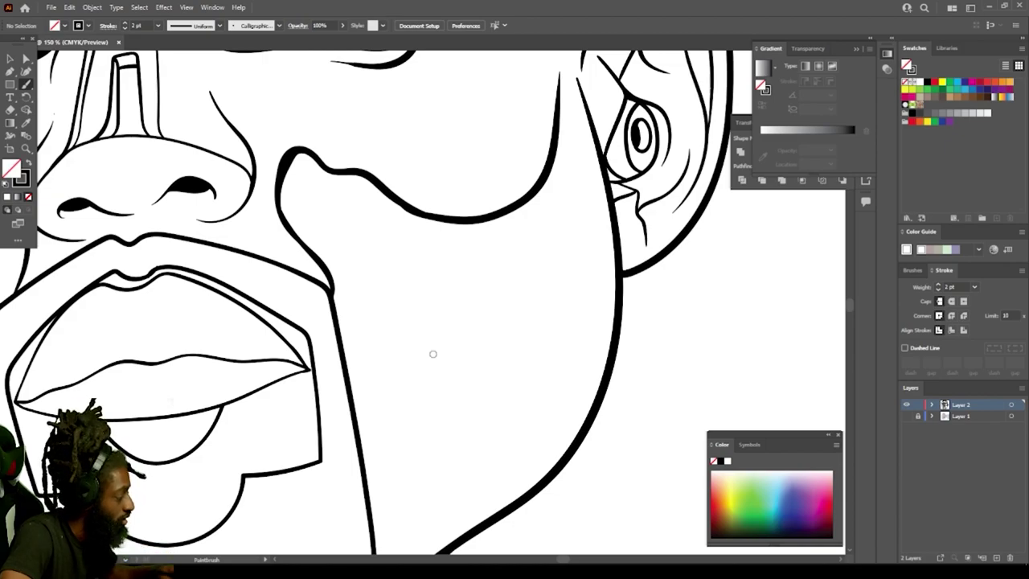
Step: Draw a slanted round-ended rod hanging from the right cheek curve, with a double-edged collar wrapped around its lower end
{"action": "scroll", "coordinate": [432, 354], "scroll_direction": "down", "scroll_amount": 2}
{"action": "scroll", "coordinate": [429, 393], "scroll_direction": "up", "scroll_amount": 3}
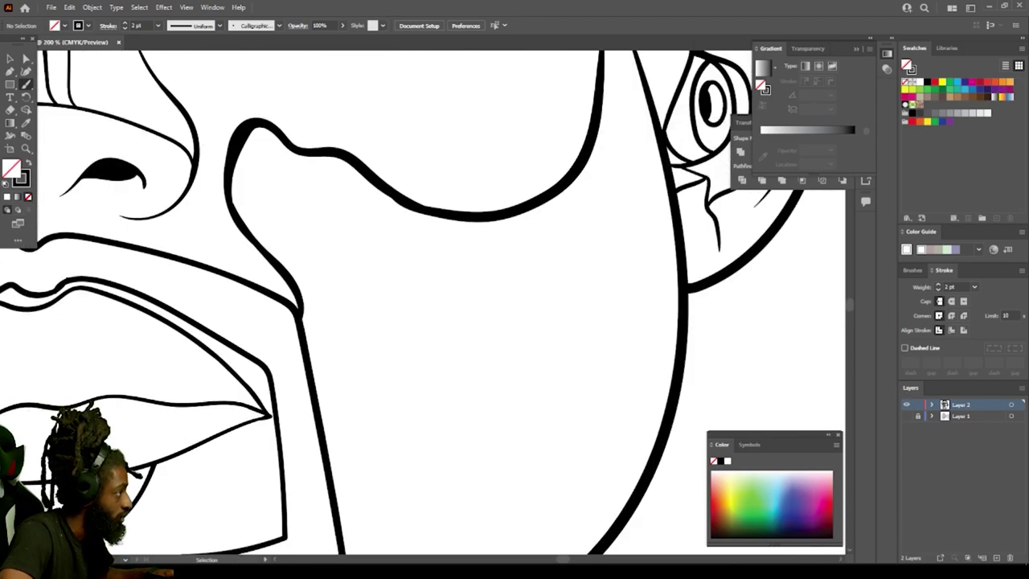
{"action": "scroll", "coordinate": [431, 356], "scroll_direction": "right", "scroll_amount": 1}
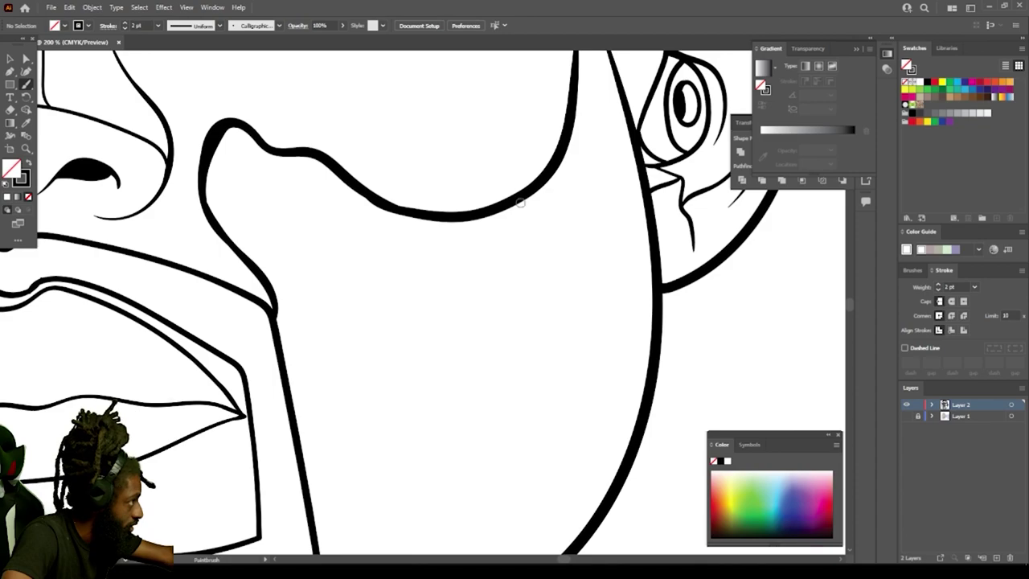
{"action": "left_click_drag", "start_coordinate": [513, 215], "coordinate": [485, 281]}
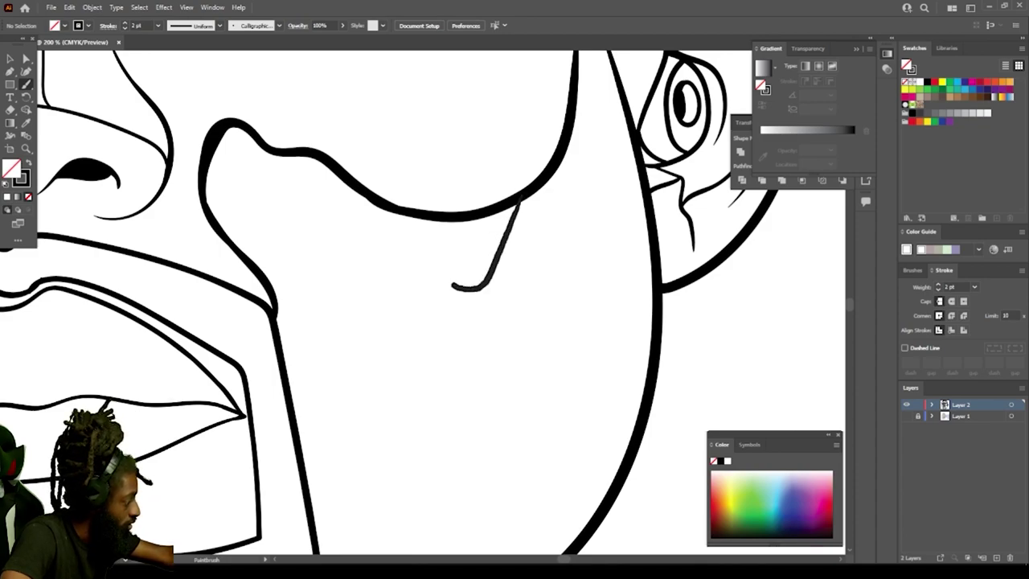
{"action": "left_click_drag", "start_coordinate": [464, 225], "coordinate": [464, 222]}
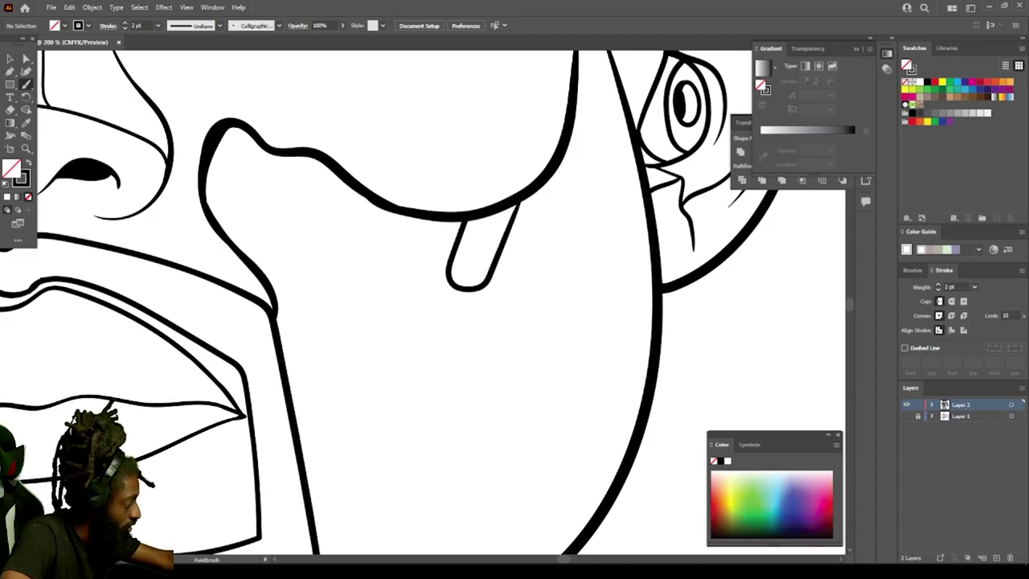
{"action": "left_click_drag", "start_coordinate": [439, 275], "coordinate": [447, 267]}
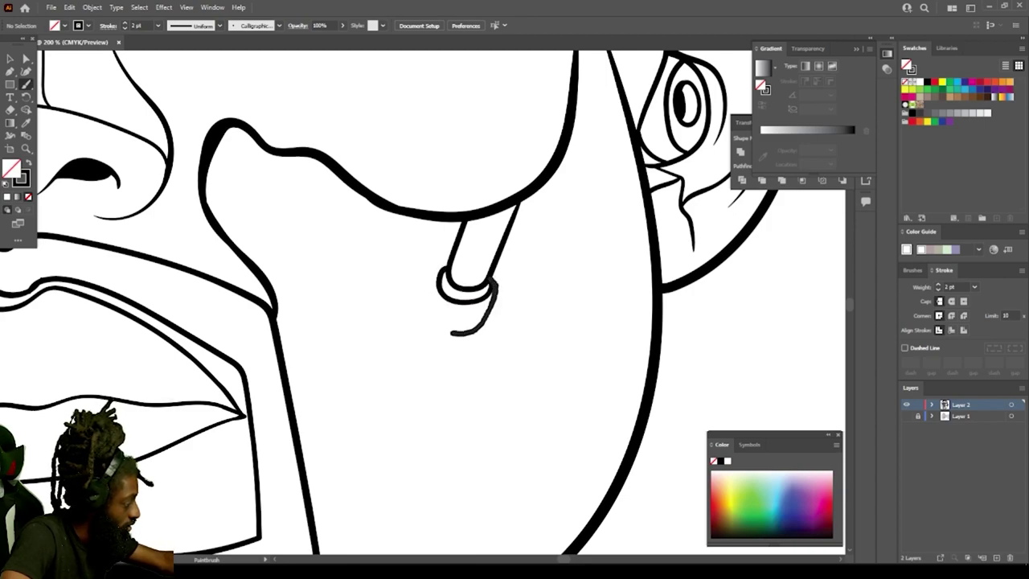
{"action": "left_click_drag", "start_coordinate": [452, 332], "coordinate": [425, 297]}
Step: Draw the rod's lower section emerging below the collar, with a straight right edge and a rounded bottom end
{"action": "scroll", "coordinate": [374, 366], "scroll_direction": "down", "scroll_amount": 3}
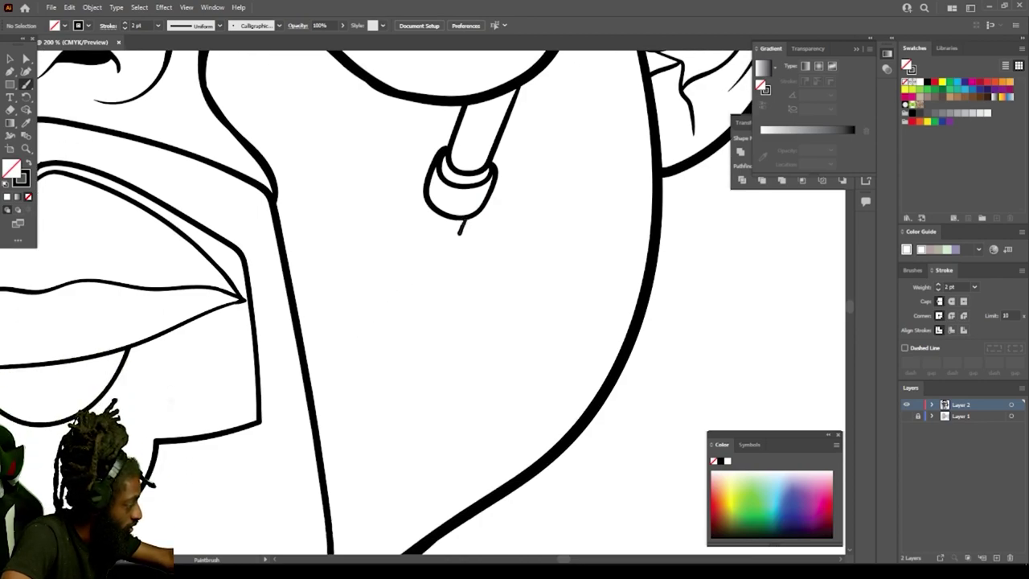
{"action": "mouse_move", "coordinate": [459, 234]}
{"action": "left_mouse_down"}
{"action": "mouse_move", "coordinate": [436, 284]}
{"action": "mouse_move", "coordinate": [392, 262]}
{"action": "left_mouse_up"}
{"action": "key", "text": "ctrl+minus"}
{"action": "key", "text": "ctrl+minus"}
{"action": "key", "text": "ctrl+minus"}
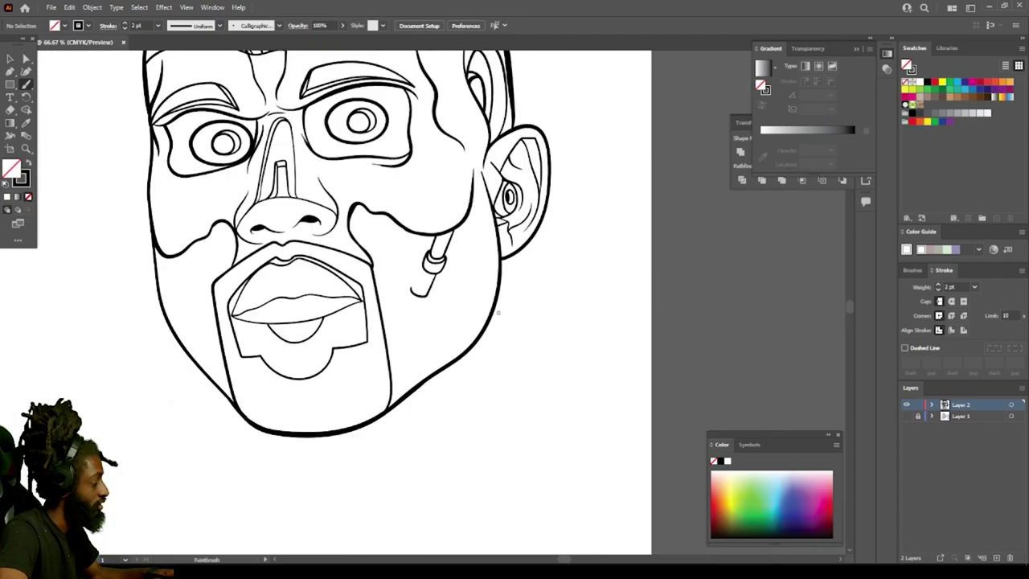
Step: Draw a notched bracket over the lower rod's left side, with a round bolt and a diagonal fold line across it
{"action": "key", "text": "ctrl+plus"}
{"action": "key", "text": "ctrl+plus"}
{"action": "key", "text": "ctrl+plus"}
{"action": "key", "text": "ctrl+plus"}
{"action": "key", "text": "ctrl+plus"}
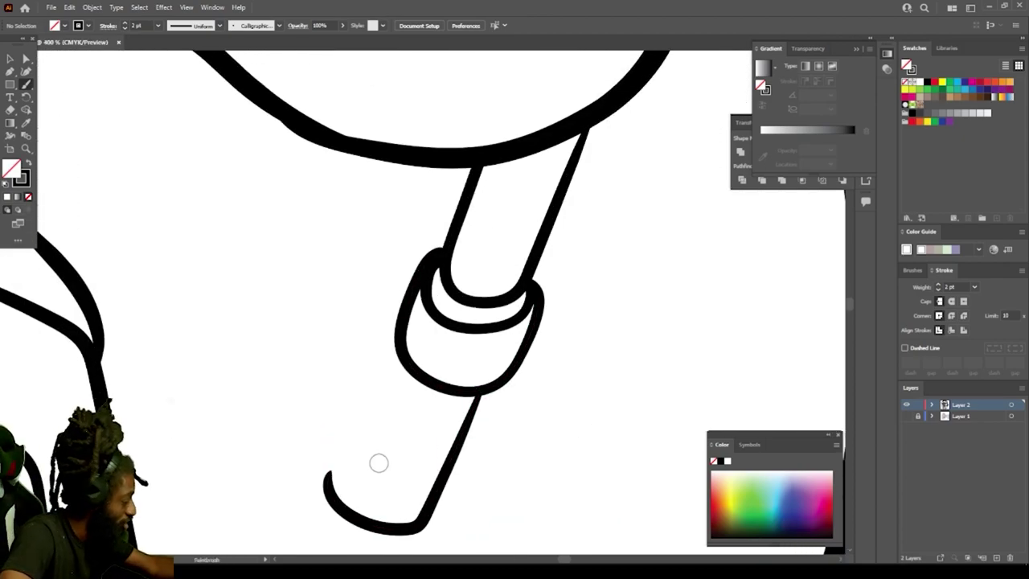
{"action": "mouse_move", "coordinate": [387, 452]}
{"action": "left_mouse_down"}
{"action": "mouse_move", "coordinate": [402, 430]}
{"action": "mouse_move", "coordinate": [400, 394]}
{"action": "mouse_move", "coordinate": [308, 318]}
{"action": "mouse_move", "coordinate": [289, 374]}
{"action": "mouse_move", "coordinate": [239, 409]}
{"action": "mouse_move", "coordinate": [360, 476]}
{"action": "mouse_move", "coordinate": [394, 453]}
{"action": "left_mouse_up"}
{"action": "mouse_move", "coordinate": [367, 421]}
{"action": "left_mouse_down"}
{"action": "mouse_move", "coordinate": [372, 396]}
{"action": "mouse_move", "coordinate": [348, 390]}
{"action": "mouse_move", "coordinate": [361, 424]}
{"action": "mouse_move", "coordinate": [370, 397]}
{"action": "mouse_move", "coordinate": [354, 402]}
{"action": "mouse_move", "coordinate": [371, 421]}
{"action": "mouse_move", "coordinate": [349, 429]}
{"action": "mouse_move", "coordinate": [325, 414]}
{"action": "mouse_move", "coordinate": [330, 392]}
{"action": "mouse_move", "coordinate": [368, 388]}
{"action": "left_mouse_up"}
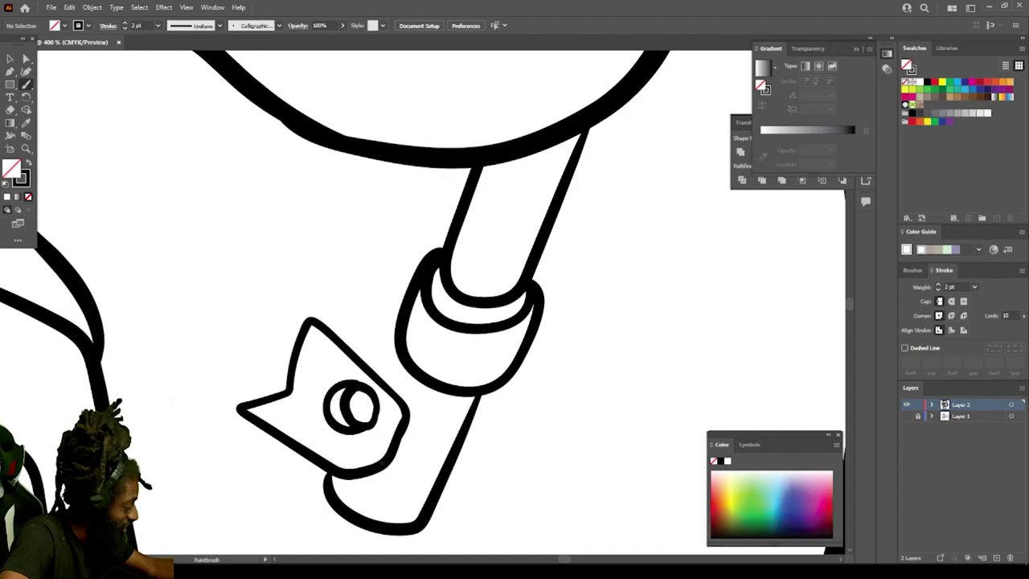
{"action": "mouse_move", "coordinate": [380, 466]}
{"action": "left_mouse_down"}
{"action": "mouse_move", "coordinate": [289, 396]}
{"action": "mouse_move", "coordinate": [382, 468]}
{"action": "left_mouse_up"}
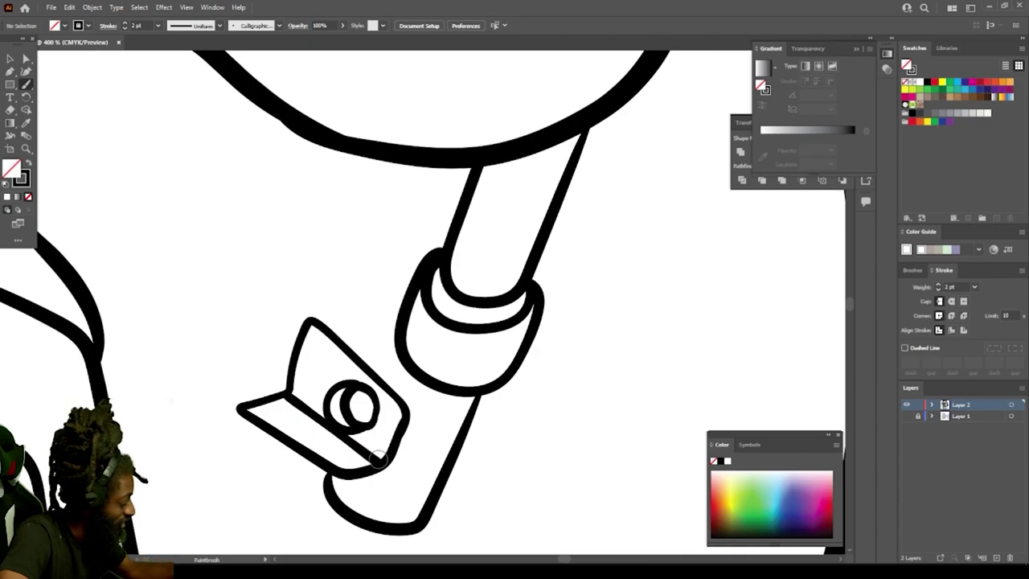
Step: Draw a flared collar around the rod's rounded bottom end, with a second curved line along its lower rim
{"action": "key", "text": "ctrl+minus"}
{"action": "key", "text": "ctrl+minus"}
{"action": "key", "text": "ctrl+minus"}
{"action": "key", "text": "ctrl+minus"}
{"action": "left_click_drag", "start_coordinate": [450, 418], "coordinate": [453, 354]}
{"action": "key", "text": "ctrl+equal"}
{"action": "key", "text": "ctrl+equal"}
{"action": "key", "text": "ctrl+equal"}
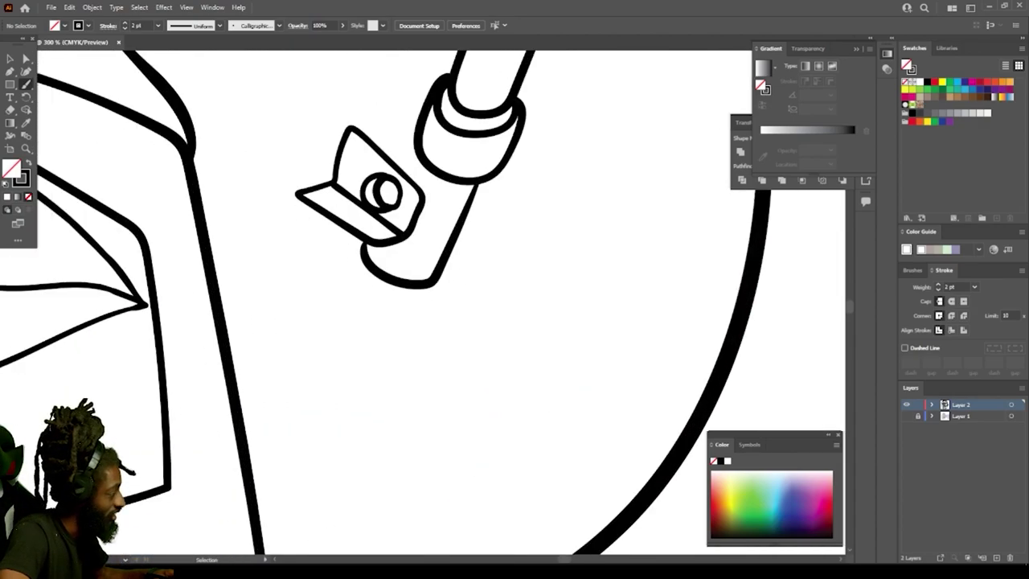
{"action": "left_click_drag", "start_coordinate": [415, 424], "coordinate": [451, 459]}
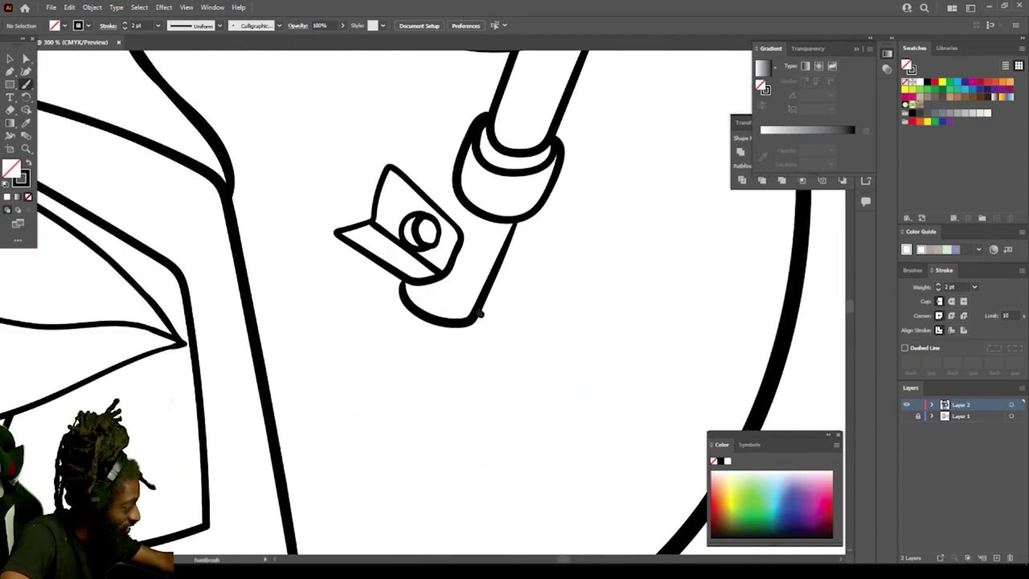
{"action": "mouse_move", "coordinate": [479, 339]}
{"action": "left_mouse_down"}
{"action": "mouse_move", "coordinate": [436, 390]}
{"action": "mouse_move", "coordinate": [421, 351]}
{"action": "mouse_move", "coordinate": [397, 330]}
{"action": "mouse_move", "coordinate": [361, 326]}
{"action": "mouse_move", "coordinate": [399, 278]}
{"action": "left_mouse_up"}
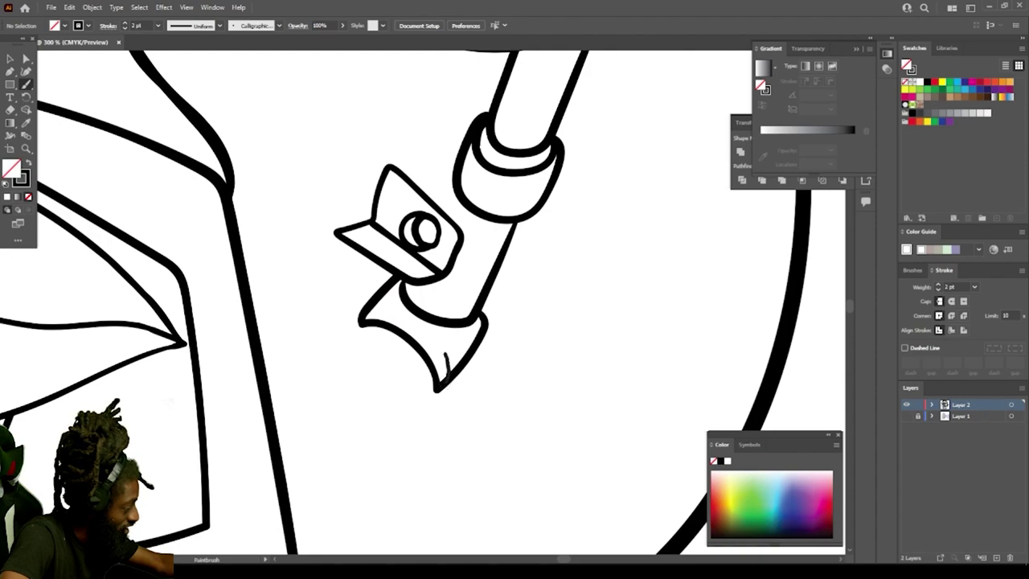
{"action": "mouse_move", "coordinate": [447, 356]}
{"action": "left_mouse_down"}
{"action": "mouse_move", "coordinate": [424, 330]}
{"action": "mouse_move", "coordinate": [363, 322]}
{"action": "left_mouse_up"}
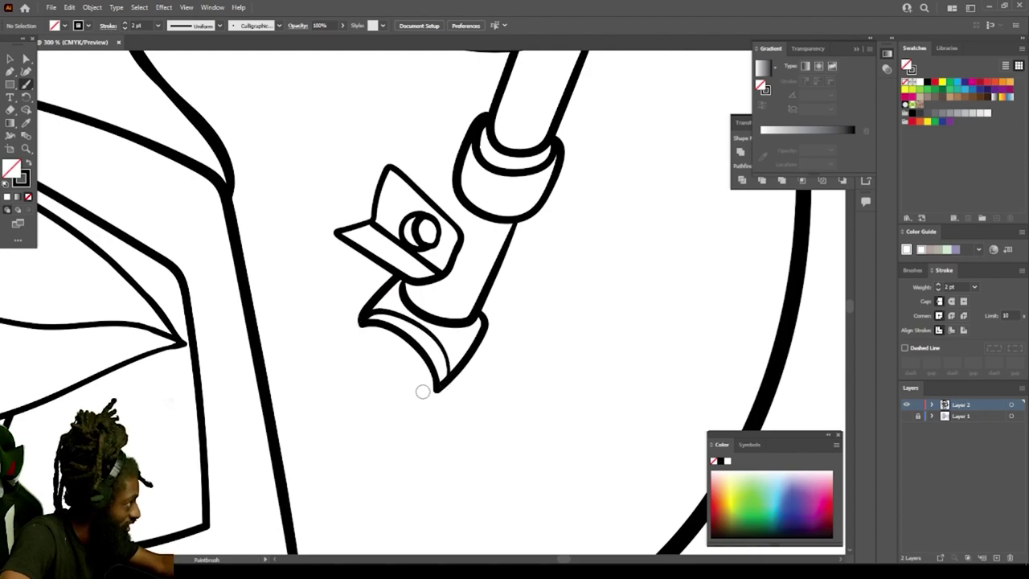
Step: Extend a slanted pipe from the flared collar toward the goatee, ending in a rounded socket against the goatee's right edge
{"action": "mouse_move", "coordinate": [432, 393]}
{"action": "left_mouse_down"}
{"action": "mouse_move", "coordinate": [343, 478]}
{"action": "mouse_move", "coordinate": [329, 448]}
{"action": "mouse_move", "coordinate": [286, 409]}
{"action": "mouse_move", "coordinate": [370, 321]}
{"action": "left_mouse_up"}
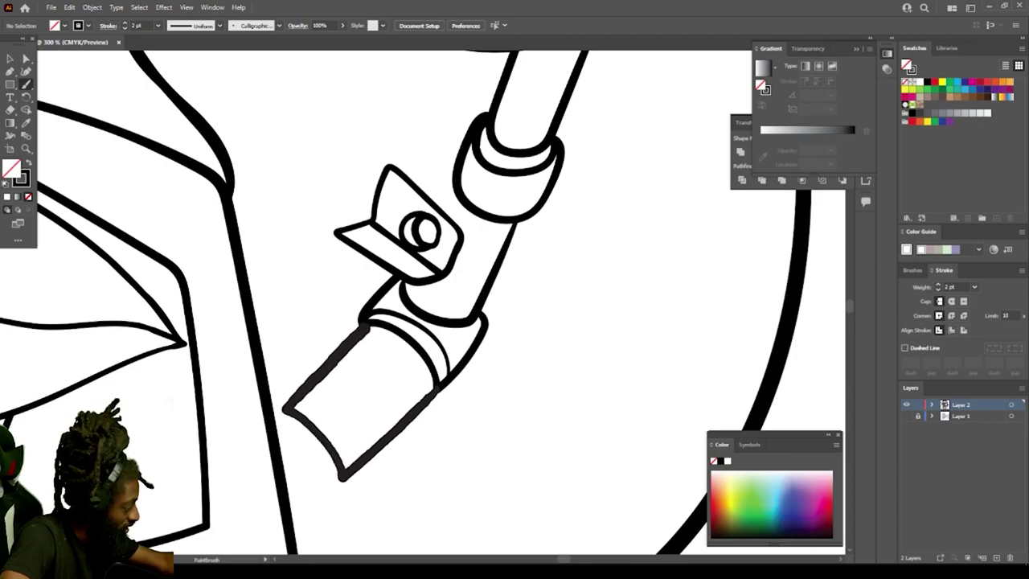
{"action": "scroll", "coordinate": [305, 447], "scroll_direction": "down", "scroll_amount": 2}
{"action": "mouse_move", "coordinate": [299, 506]}
{"action": "left_mouse_down"}
{"action": "mouse_move", "coordinate": [346, 425]}
{"action": "mouse_move", "coordinate": [317, 369]}
{"action": "mouse_move", "coordinate": [266, 323]}
{"action": "left_mouse_up"}
{"action": "key", "text": "ctrl+minus"}
{"action": "key", "text": "ctrl+minus"}
{"action": "key", "text": "ctrl+minus"}
{"action": "key", "text": "ctrl+minus"}
{"action": "key", "text": "ctrl+minus"}
{"action": "key", "text": "ctrl+minus"}
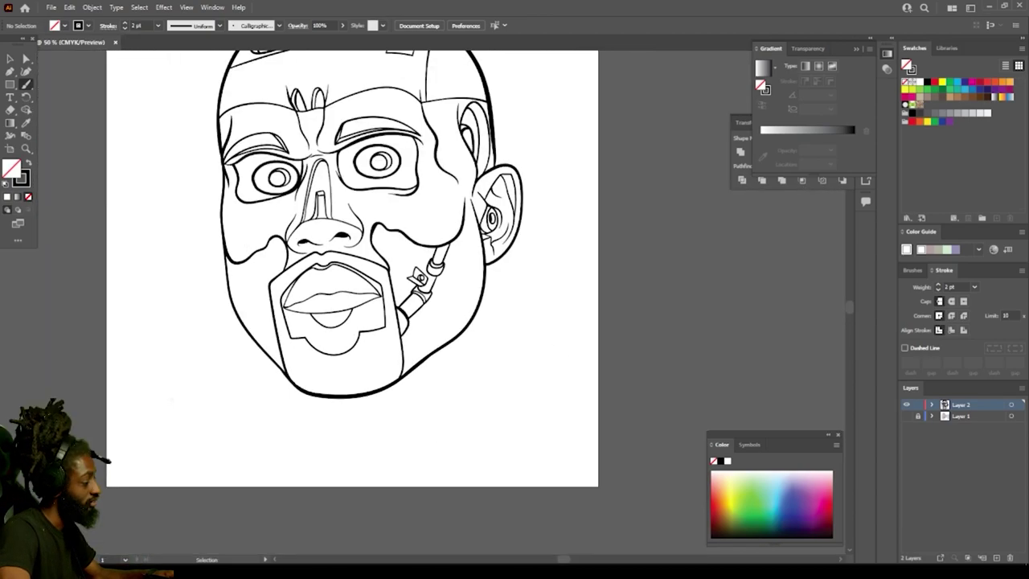
Step: Close the gap in the rod's left edge with a short line between the bracket and the upper collar
{"action": "scroll", "coordinate": [471, 463], "scroll_direction": "up", "scroll_amount": 1}
{"action": "key", "text": "ctrl+plus"}
{"action": "key", "text": "ctrl+plus"}
{"action": "key", "text": "ctrl+plus"}
{"action": "key", "text": "ctrl+plus"}
{"action": "key", "text": "ctrl+plus"}
{"action": "key", "text": "ctrl+plus"}
{"action": "key", "text": "ctrl+plus"}
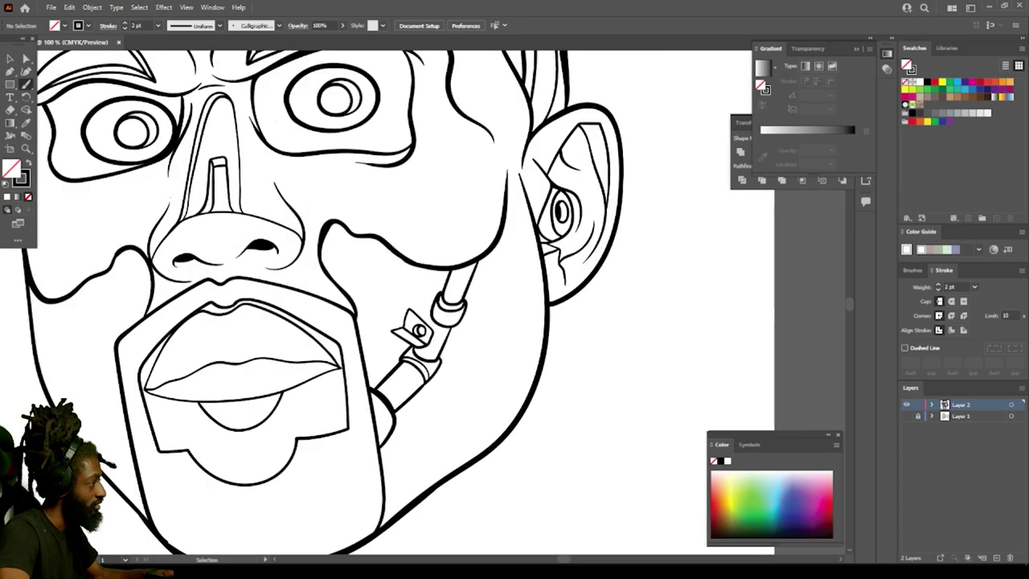
{"action": "key", "text": "ctrl+plus"}
{"action": "key", "text": "b"}
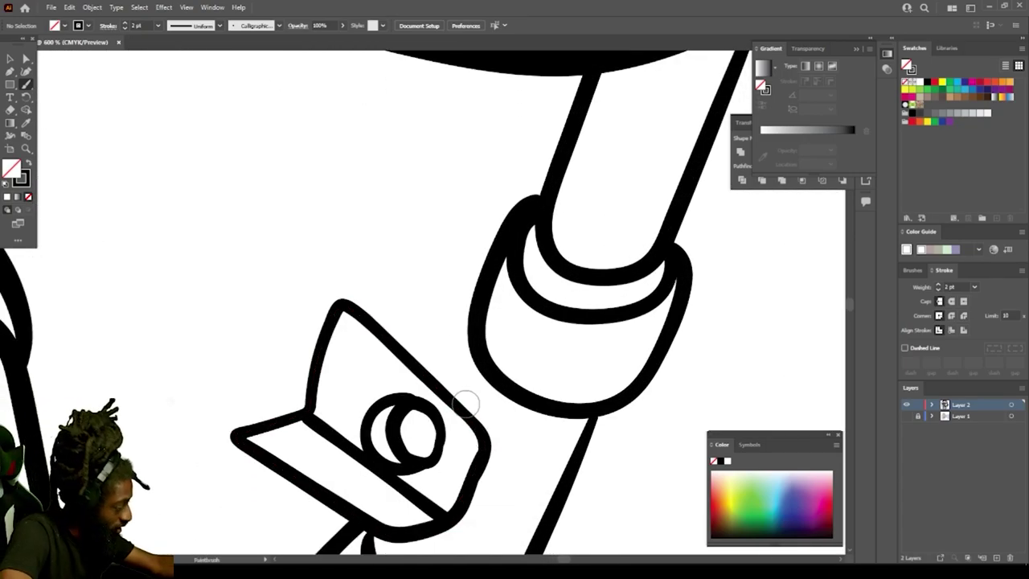
{"action": "left_click_drag", "start_coordinate": [464, 411], "coordinate": [473, 355]}
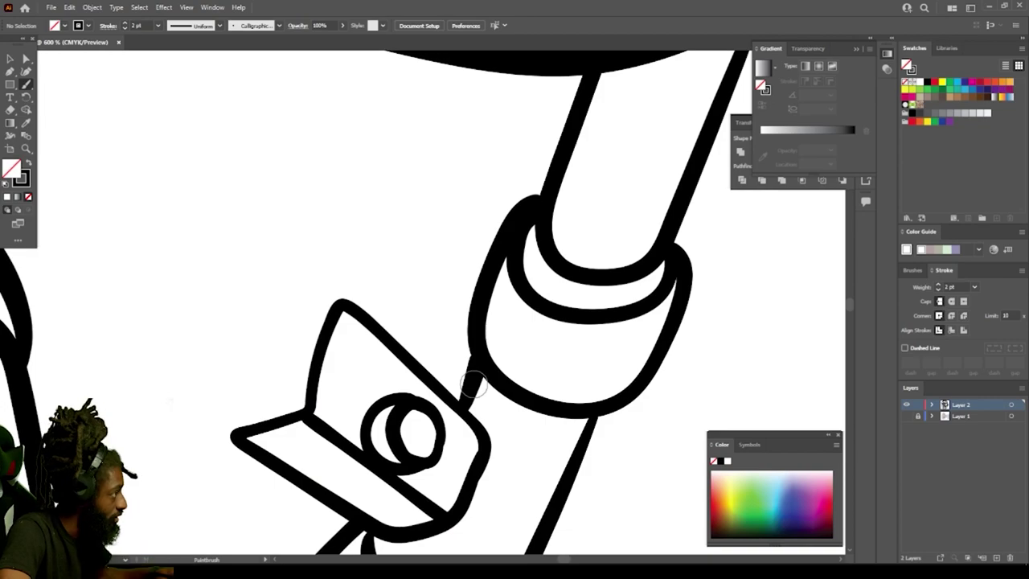
Step: Turn the bracket into a solid block by adding its side face, with two parallel arm lines extending toward the nose
{"action": "key", "text": "ctrl+minus"}
{"action": "key", "text": "ctrl+minus"}
{"action": "scroll", "coordinate": [473, 402], "scroll_direction": "left", "scroll_amount": 1}
{"action": "key", "text": "ctrl+plus"}
{"action": "scroll", "coordinate": [472, 427], "scroll_direction": "up", "scroll_amount": 1}
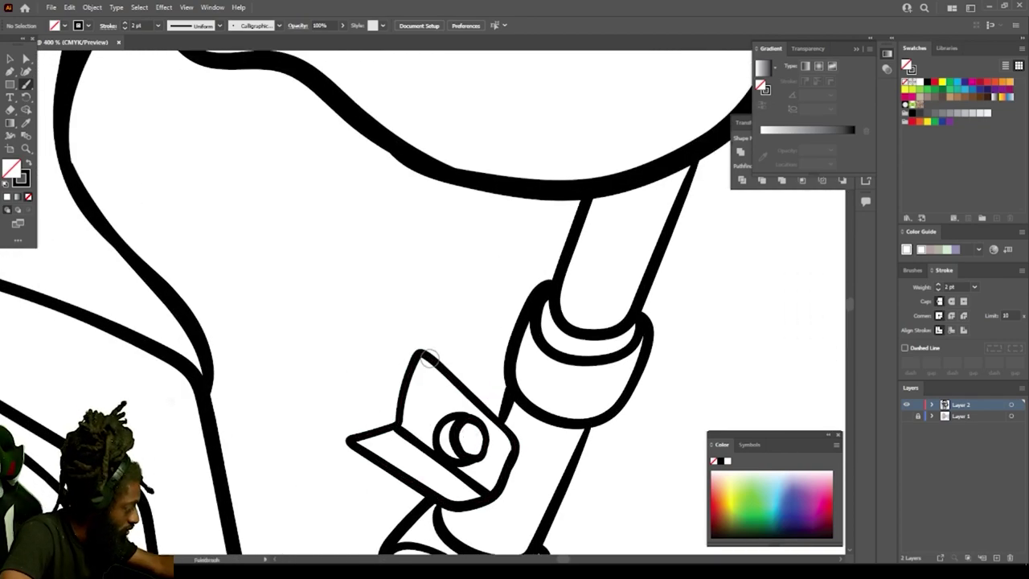
{"action": "mouse_move", "coordinate": [402, 348]}
{"action": "left_mouse_down"}
{"action": "mouse_move", "coordinate": [386, 358]}
{"action": "mouse_move", "coordinate": [377, 403]}
{"action": "mouse_move", "coordinate": [352, 422]}
{"action": "mouse_move", "coordinate": [271, 364]}
{"action": "left_mouse_up"}
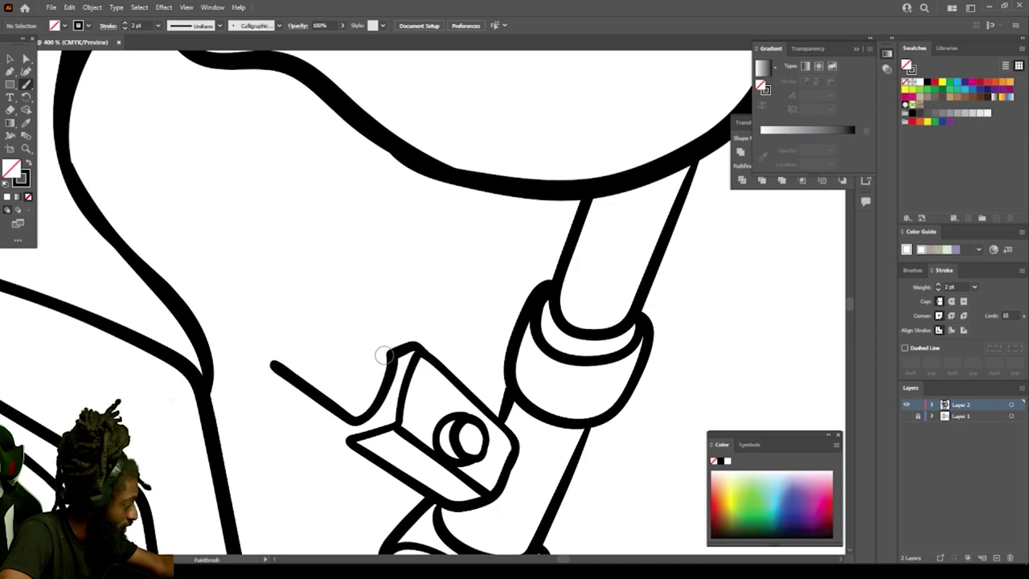
{"action": "left_click_drag", "start_coordinate": [391, 351], "coordinate": [320, 304]}
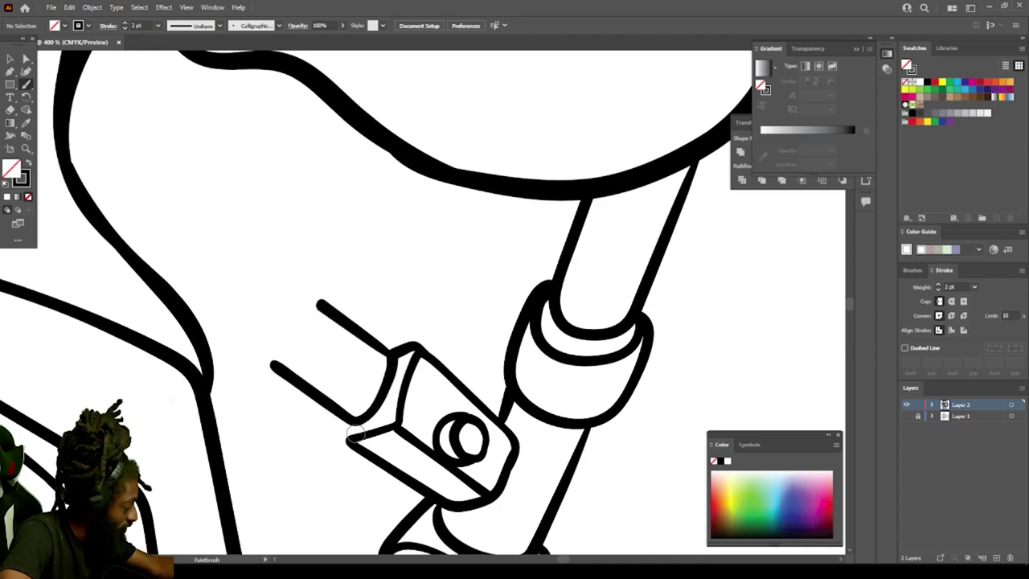
{"action": "left_click_drag", "start_coordinate": [349, 439], "coordinate": [351, 433]}
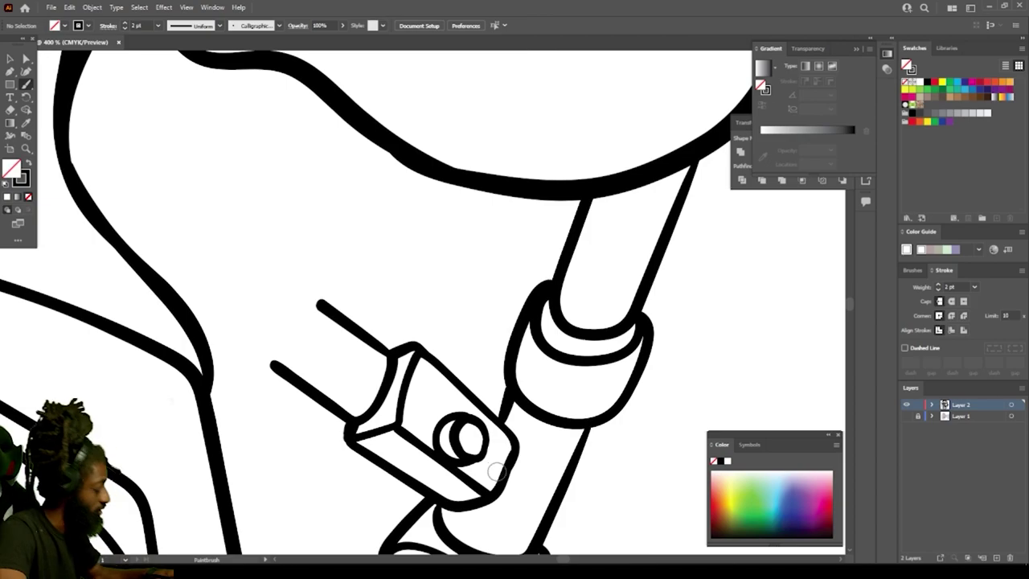
Step: Draw a cable curving from the right cheek line behind the upper rod and down to the block's upper edge
{"action": "key", "text": "ctrl+minus"}
{"action": "key", "text": "ctrl+minus"}
{"action": "key", "text": "ctrl+minus"}
{"action": "key", "text": "ctrl+minus"}
{"action": "key", "text": "ctrl+minus"}
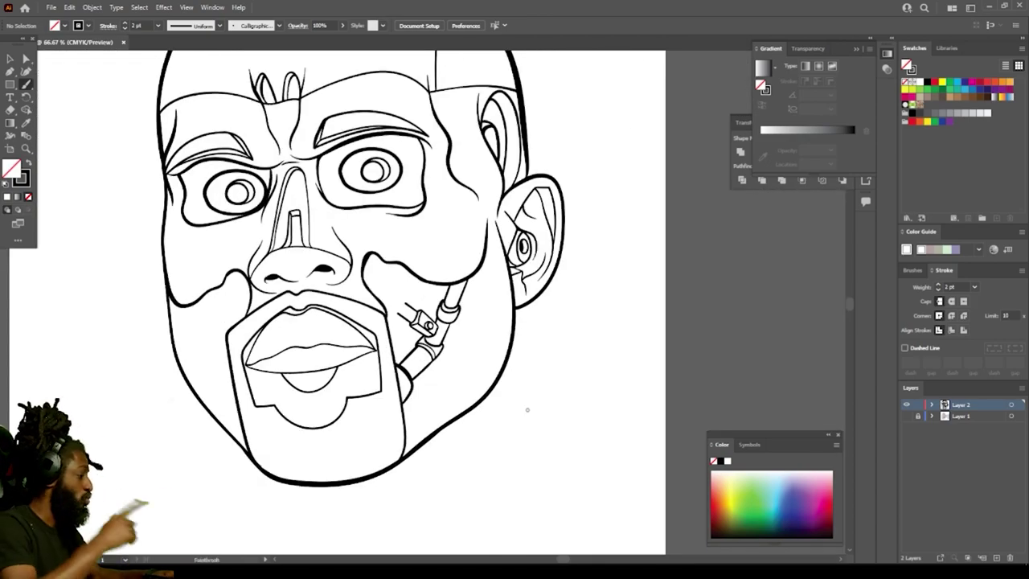
{"action": "key", "text": "ctrl+plus"}
{"action": "key", "text": "ctrl+plus"}
{"action": "key", "text": "ctrl+plus"}
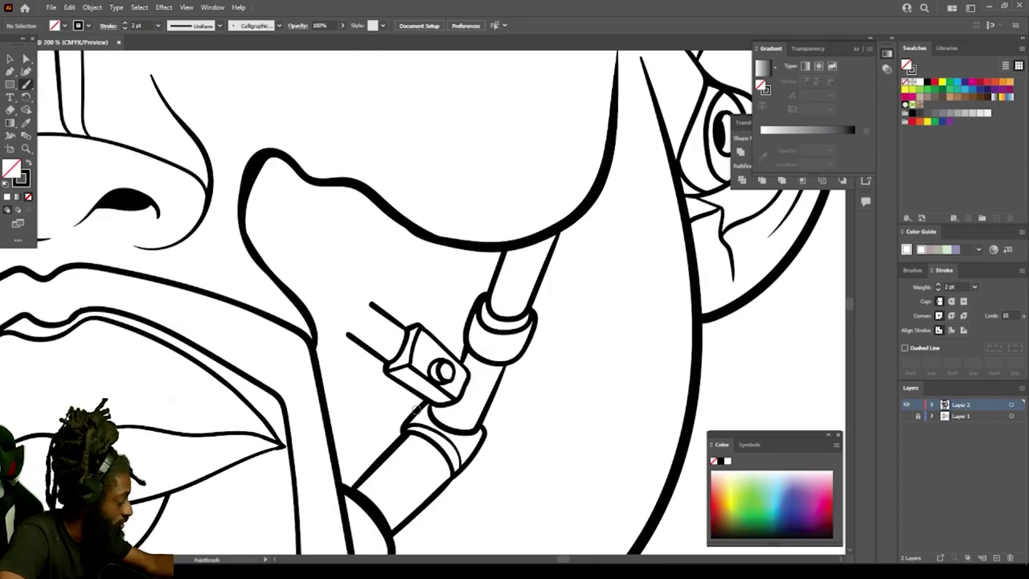
{"action": "scroll", "coordinate": [419, 409], "scroll_direction": "down", "scroll_amount": 2}
{"action": "key", "text": "ctrl+plus"}
{"action": "scroll", "coordinate": [432, 396], "scroll_direction": "up", "scroll_amount": 2}
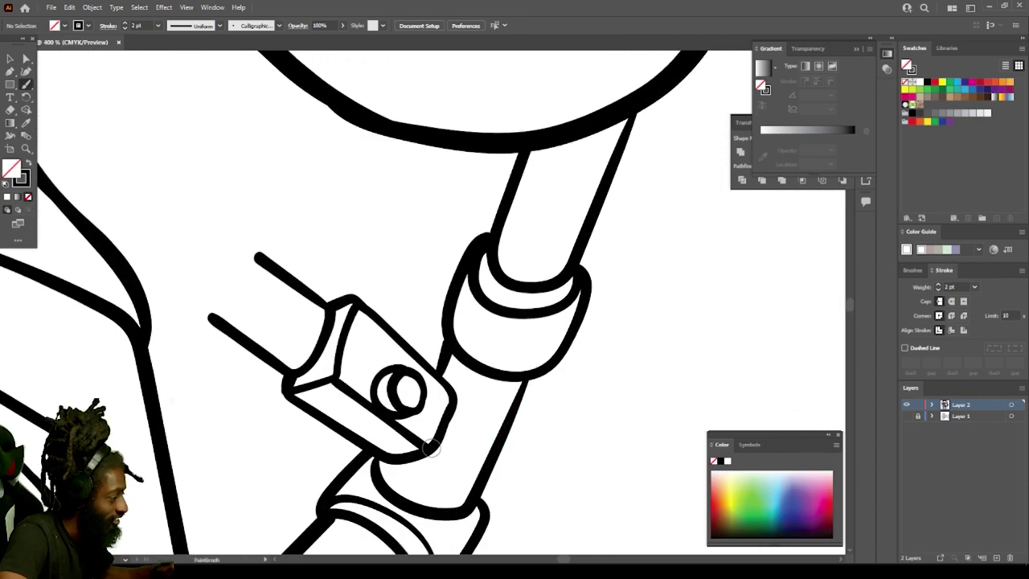
{"action": "mouse_move", "coordinate": [666, 90]}
{"action": "left_mouse_down"}
{"action": "mouse_move", "coordinate": [650, 161]}
{"action": "mouse_move", "coordinate": [595, 211]}
{"action": "left_mouse_up"}
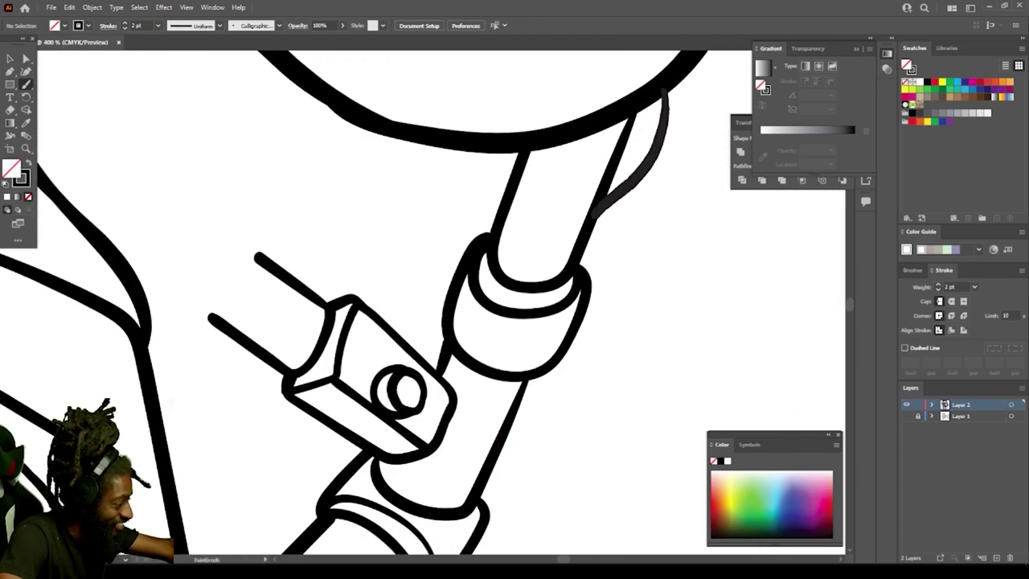
{"action": "mouse_move", "coordinate": [493, 214]}
{"action": "left_mouse_down"}
{"action": "mouse_move", "coordinate": [370, 310]}
{"action": "mouse_move", "coordinate": [401, 335]}
{"action": "mouse_move", "coordinate": [460, 272]}
{"action": "left_mouse_up"}
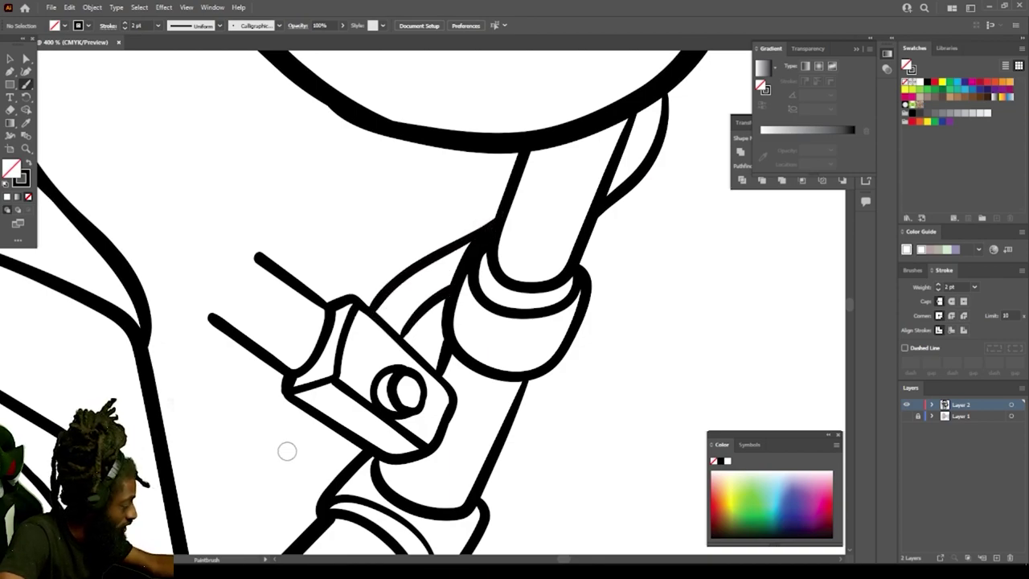
Step: Loop the cable from beneath the block up along the goatee in an S-curve, and extend the arm's upper edge to it
{"action": "scroll", "coordinate": [313, 430], "scroll_direction": "down", "scroll_amount": 1}
{"action": "mouse_move", "coordinate": [339, 407]}
{"action": "left_mouse_down"}
{"action": "mouse_move", "coordinate": [278, 487]}
{"action": "mouse_move", "coordinate": [203, 506]}
{"action": "mouse_move", "coordinate": [181, 464]}
{"action": "left_mouse_up"}
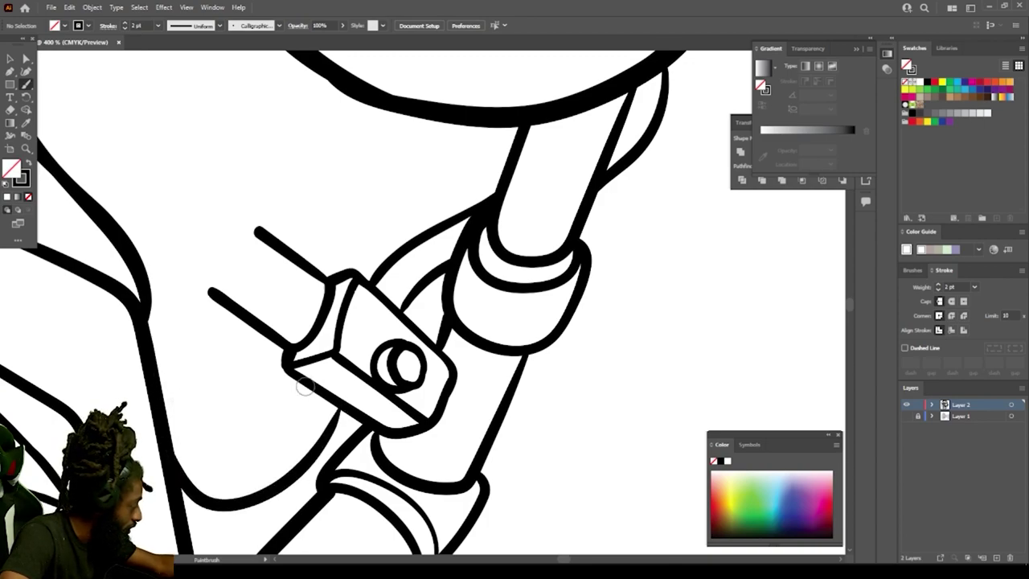
{"action": "mouse_move", "coordinate": [306, 387]}
{"action": "left_mouse_down"}
{"action": "mouse_move", "coordinate": [242, 443]}
{"action": "mouse_move", "coordinate": [216, 441]}
{"action": "mouse_move", "coordinate": [205, 424]}
{"action": "mouse_move", "coordinate": [218, 455]}
{"action": "mouse_move", "coordinate": [204, 416]}
{"action": "mouse_move", "coordinate": [202, 323]}
{"action": "mouse_move", "coordinate": [211, 279]}
{"action": "mouse_move", "coordinate": [276, 140]}
{"action": "left_mouse_up"}
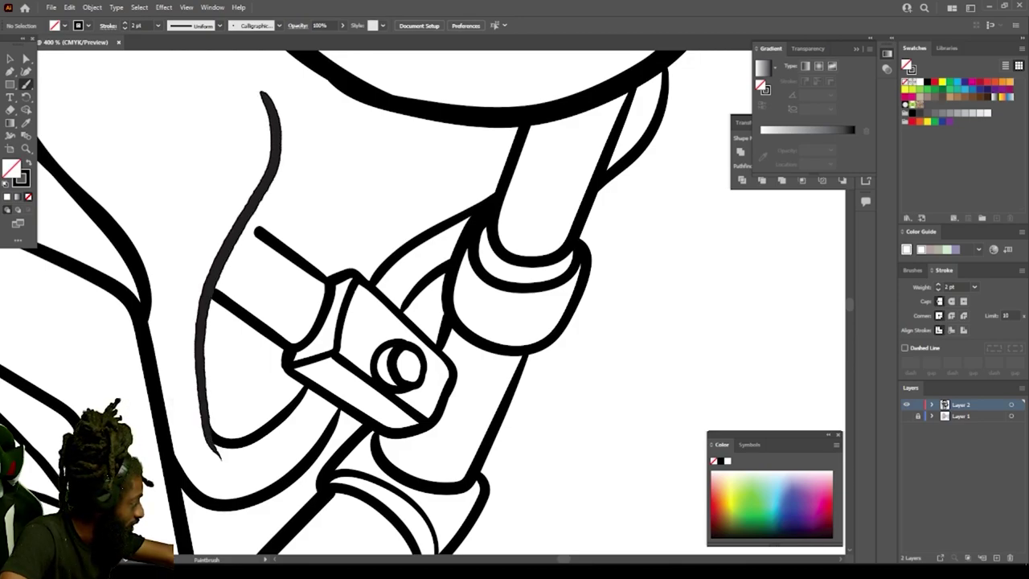
{"action": "left_click_drag", "start_coordinate": [261, 93], "coordinate": [262, 92]}
{"action": "mouse_move", "coordinate": [143, 328]}
{"action": "left_mouse_down"}
{"action": "mouse_move", "coordinate": [155, 234]}
{"action": "mouse_move", "coordinate": [213, 129]}
{"action": "left_mouse_up"}
{"action": "left_click_drag", "start_coordinate": [198, 90], "coordinate": [199, 90]}
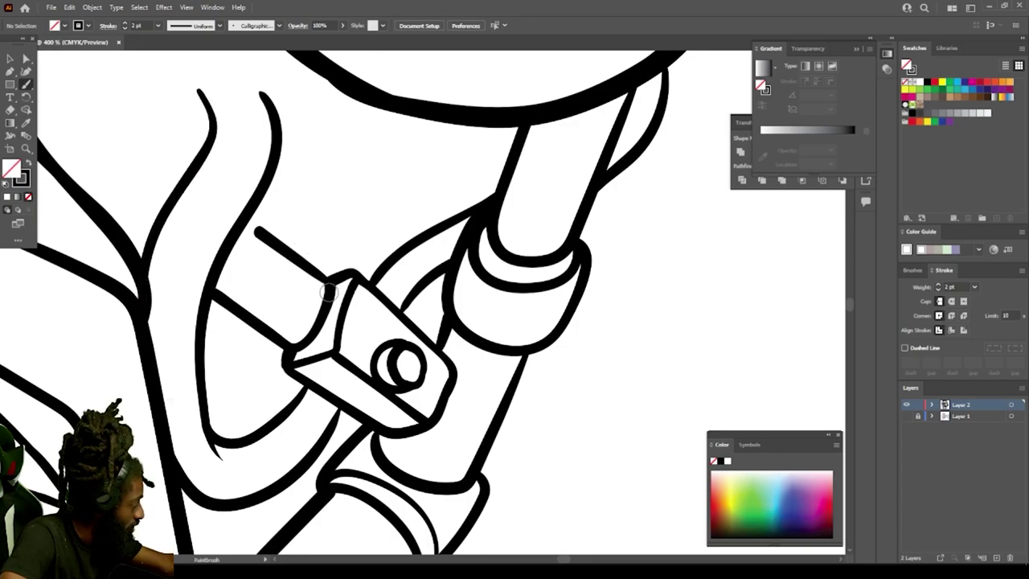
{"action": "left_click_drag", "start_coordinate": [328, 285], "coordinate": [250, 218]}
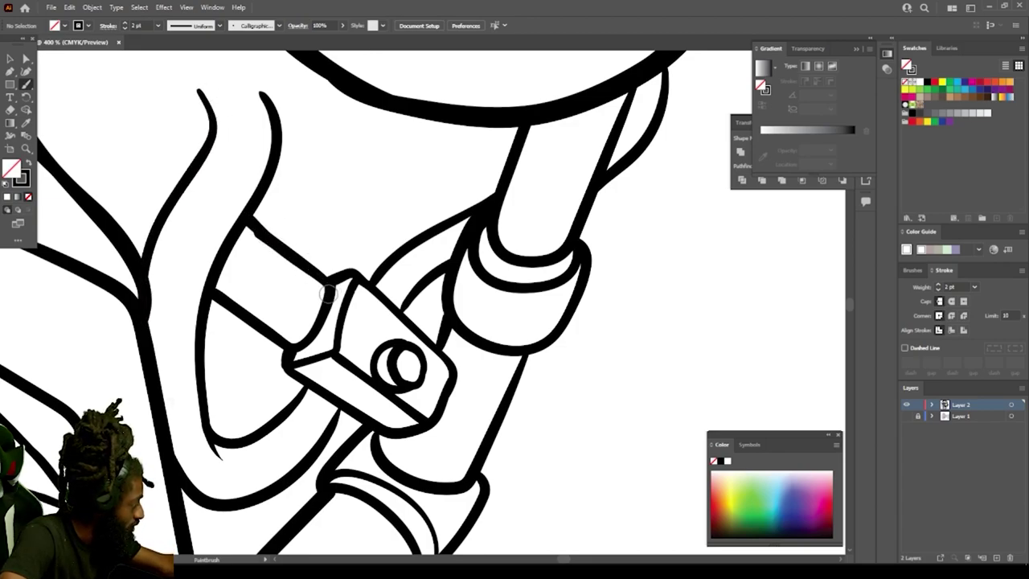
{"action": "left_click_drag", "start_coordinate": [328, 288], "coordinate": [243, 220]}
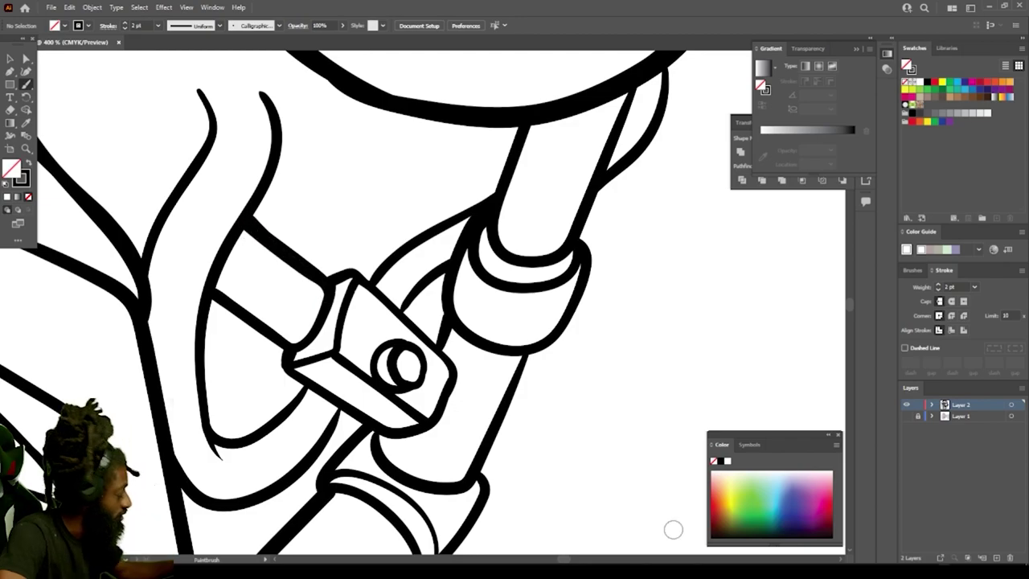
Step: Continue the block's arm beyond the cable toward the cheek contour beside the nose, finishing it with an oval end
{"action": "key", "text": "ctrl+minus"}
{"action": "key", "text": "ctrl+minus"}
{"action": "key", "text": "ctrl+minus"}
{"action": "key", "text": "ctrl+minus"}
{"action": "key", "text": "ctrl+minus"}
{"action": "key", "text": "ctrl+minus"}
{"action": "left_click_drag", "start_coordinate": [423, 303], "coordinate": [462, 343]}
{"action": "key", "text": "ctrl+plus"}
{"action": "key", "text": "ctrl+plus"}
{"action": "key", "text": "ctrl+plus"}
{"action": "key", "text": "ctrl+plus"}
{"action": "key", "text": "ctrl+plus"}
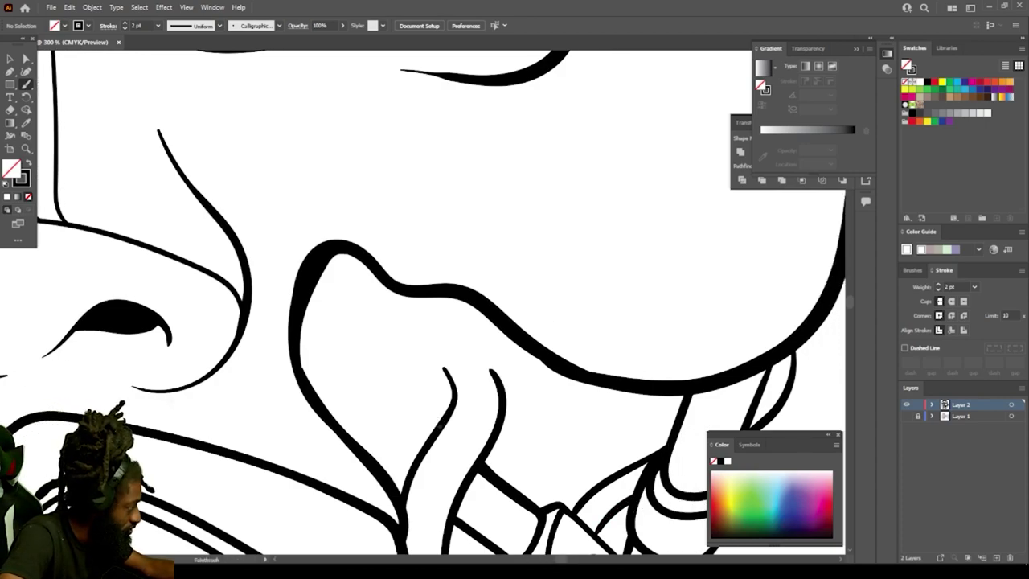
{"action": "left_click_drag", "start_coordinate": [439, 425], "coordinate": [357, 370]}
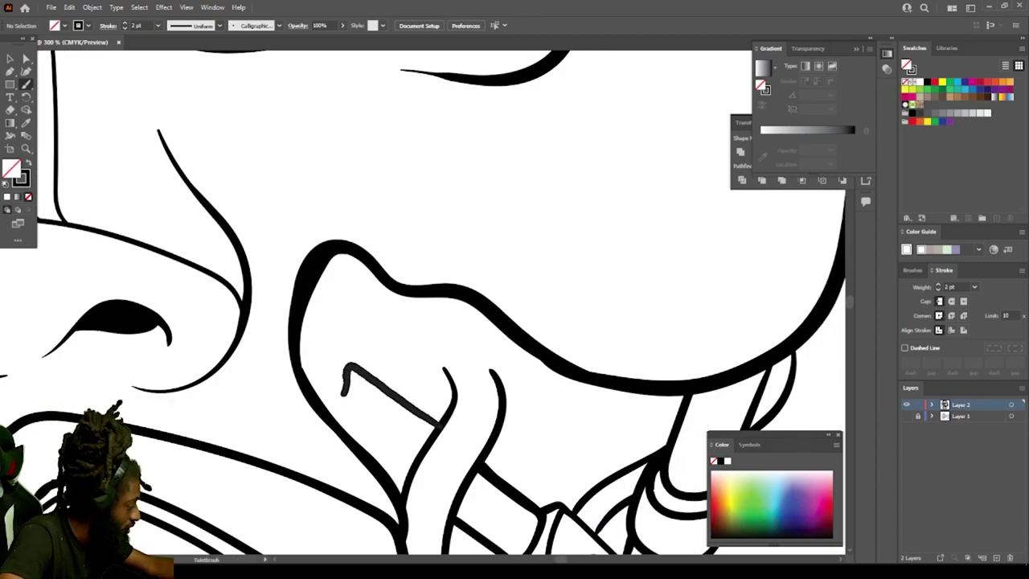
{"action": "left_click_drag", "start_coordinate": [328, 413], "coordinate": [327, 412]}
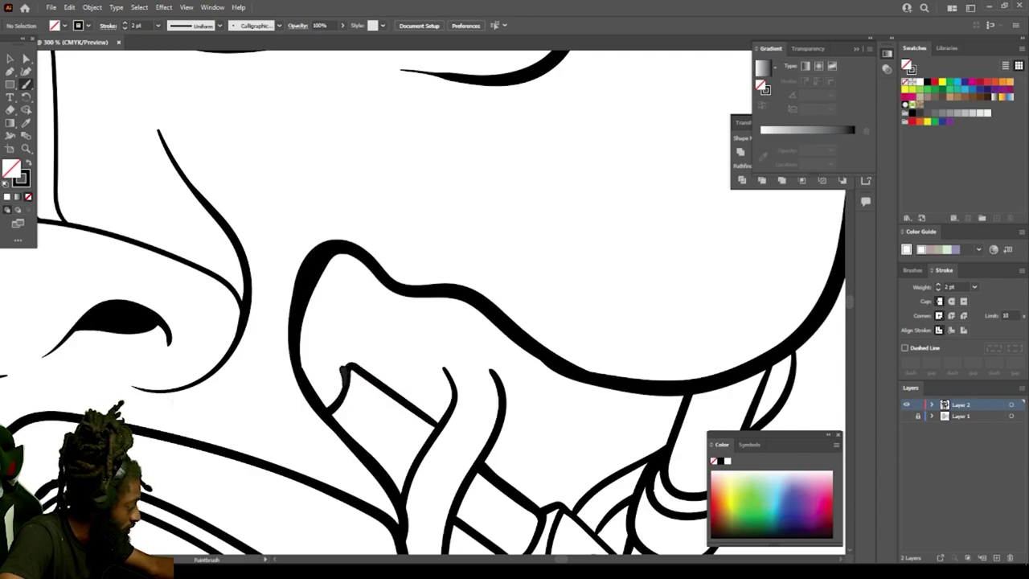
{"action": "mouse_move", "coordinate": [344, 372]}
{"action": "left_mouse_down"}
{"action": "mouse_move", "coordinate": [316, 383]}
{"action": "mouse_move", "coordinate": [328, 411]}
{"action": "left_mouse_up"}
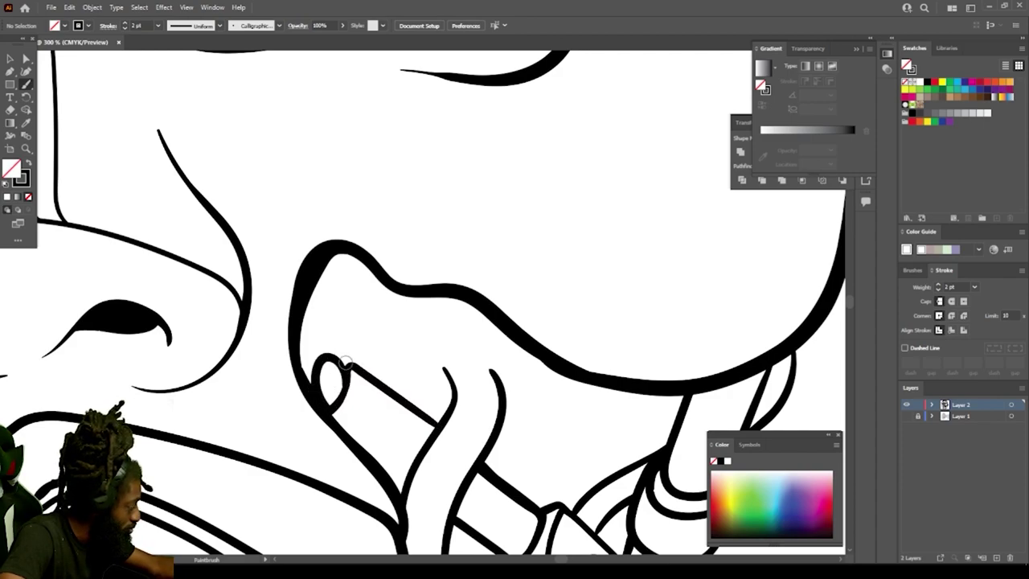
Step: Draw a curved collar around the arm's oval end and a rod edge rising from it to the cheek contour beside the nose
{"action": "mouse_move", "coordinate": [347, 354]}
{"action": "left_mouse_down"}
{"action": "mouse_move", "coordinate": [323, 348]}
{"action": "mouse_move", "coordinate": [314, 394]}
{"action": "mouse_move", "coordinate": [352, 362]}
{"action": "mouse_move", "coordinate": [319, 329]}
{"action": "left_mouse_up"}
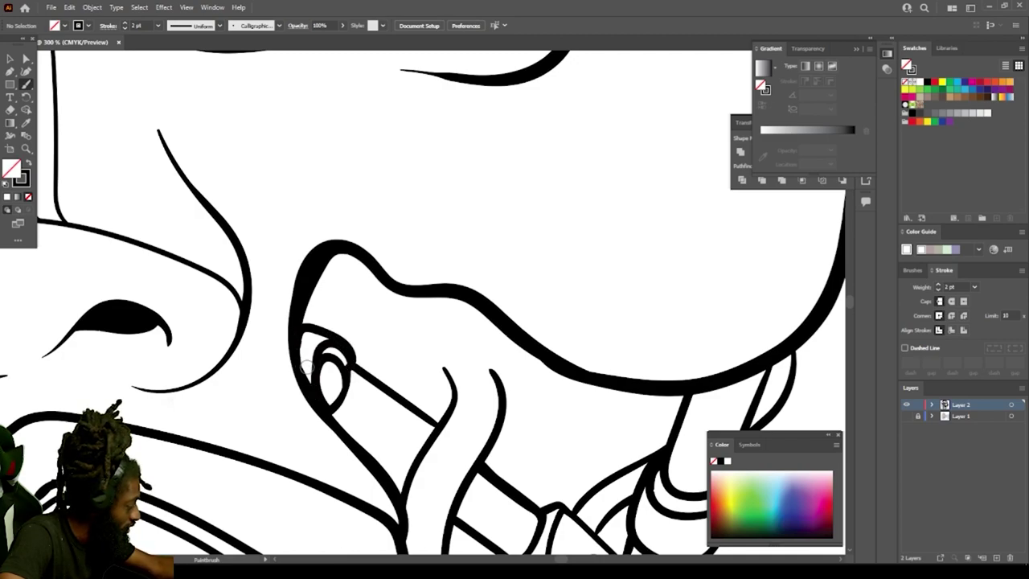
{"action": "left_click_drag", "start_coordinate": [354, 363], "coordinate": [383, 277]}
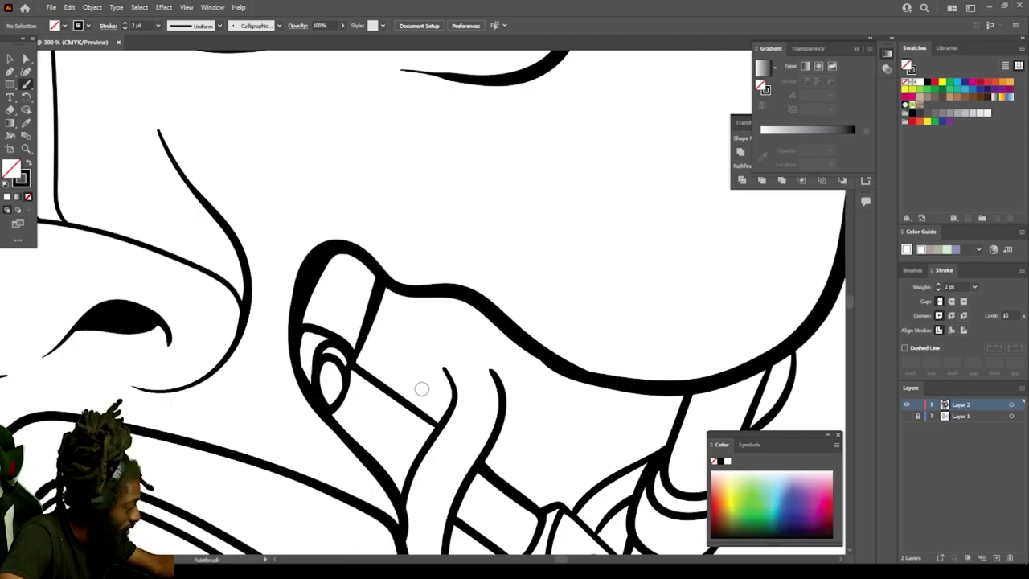
Step: Hook the S-shaped cable over the arm with inner and outer curves that bend back down to the arm's upper edge
{"action": "mouse_move", "coordinate": [446, 371]}
{"action": "left_mouse_down"}
{"action": "mouse_move", "coordinate": [415, 362]}
{"action": "mouse_move", "coordinate": [407, 372]}
{"action": "left_mouse_up"}
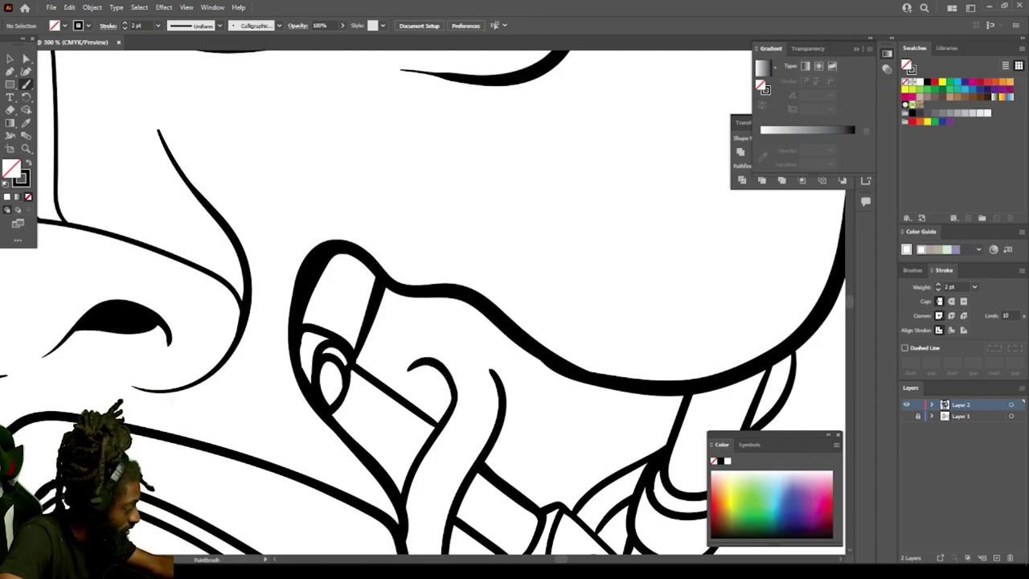
{"action": "left_click_drag", "start_coordinate": [408, 400], "coordinate": [409, 403]}
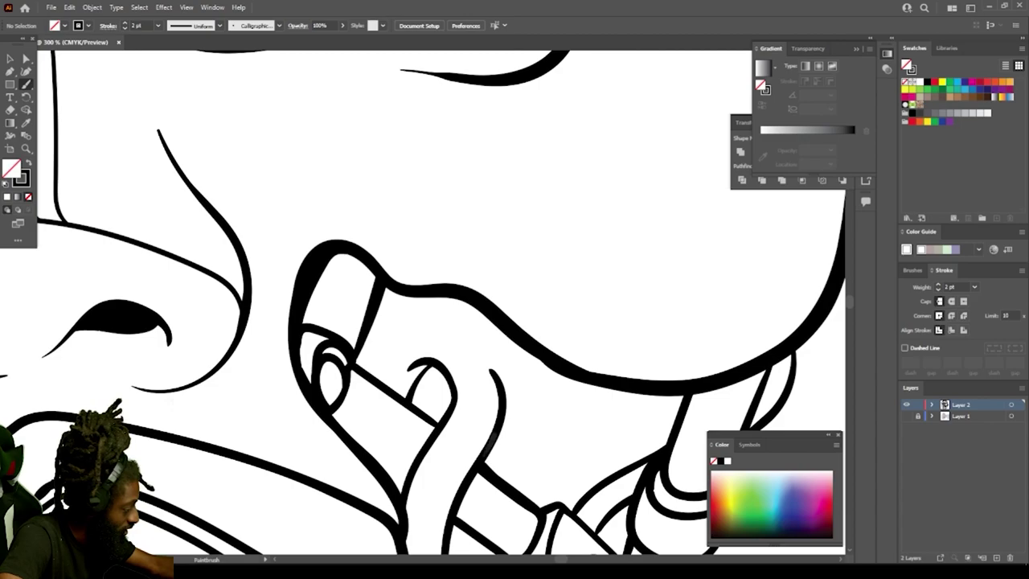
{"action": "mouse_move", "coordinate": [501, 434]}
{"action": "left_mouse_down"}
{"action": "mouse_move", "coordinate": [489, 360]}
{"action": "mouse_move", "coordinate": [449, 323]}
{"action": "left_mouse_up"}
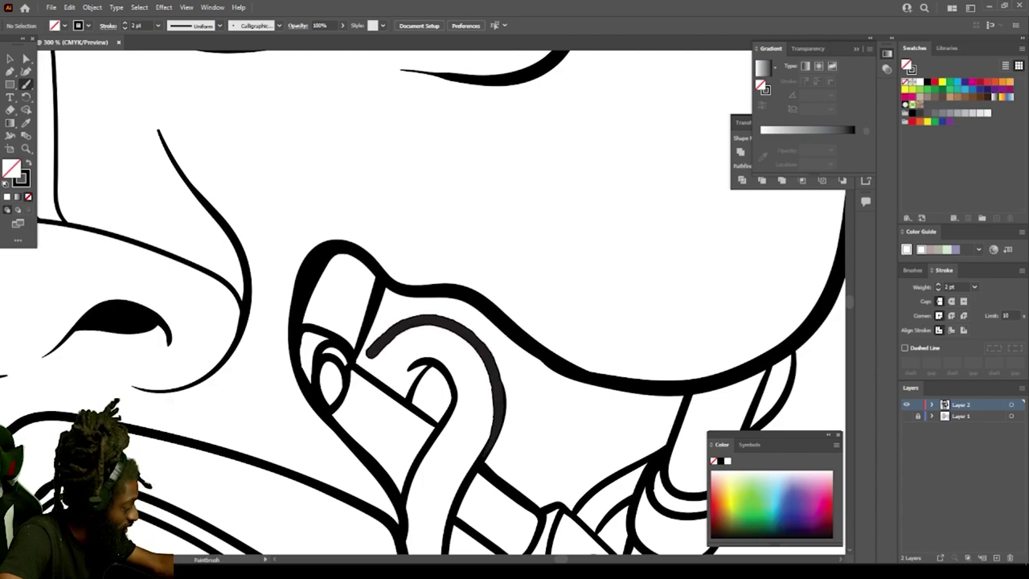
{"action": "left_click_drag", "start_coordinate": [363, 367], "coordinate": [361, 371]}
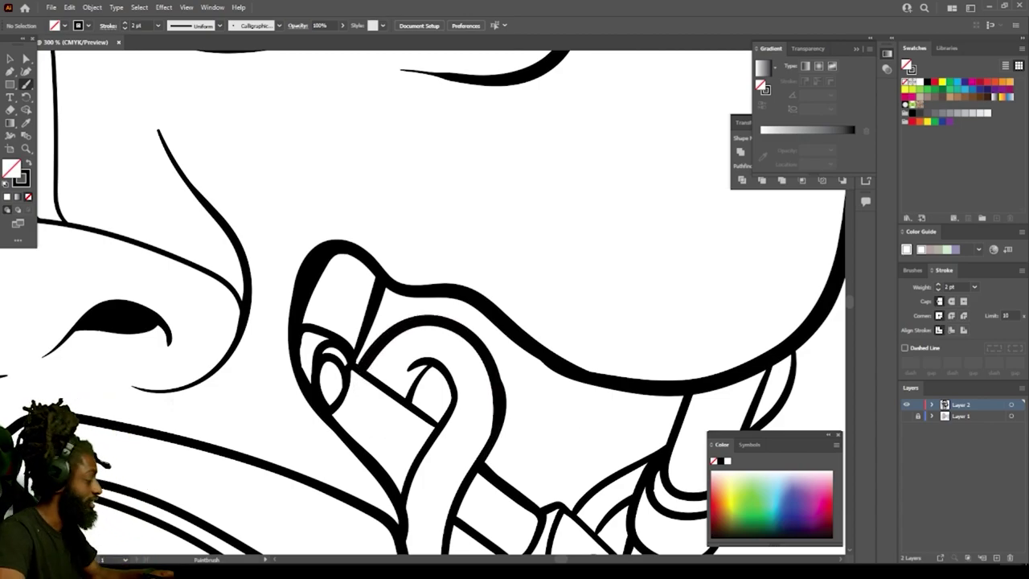
Step: Draw the arm's lower edge from the oval end down to the cable, just inside the cheek contour
{"action": "key", "text": "ctrl+minus"}
{"action": "key", "text": "ctrl+minus"}
{"action": "key", "text": "ctrl+minus"}
{"action": "key", "text": "ctrl+minus"}
{"action": "key", "text": "ctrl+minus"}
{"action": "key", "text": "ctrl+minus"}
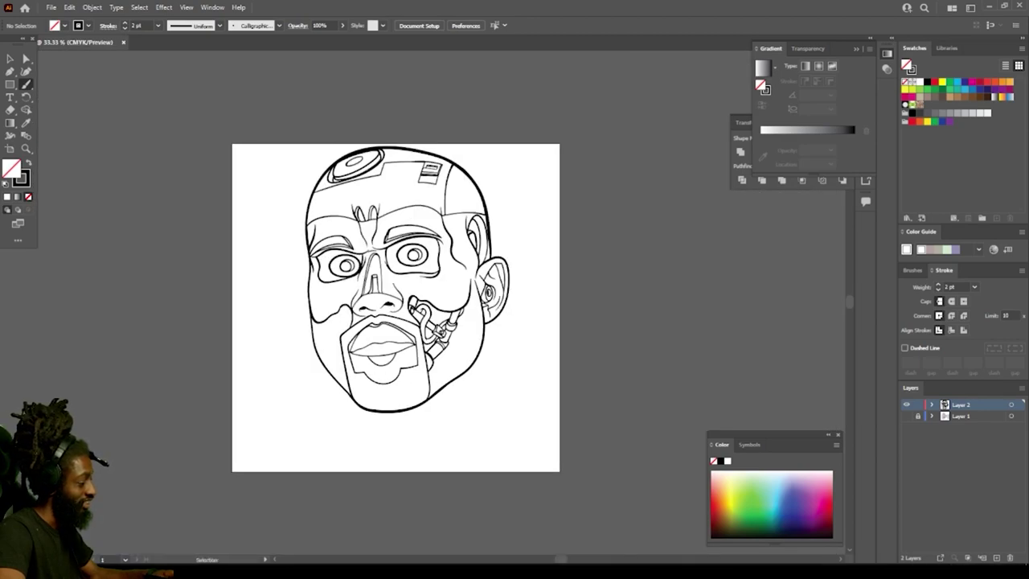
{"action": "key", "text": "ctrl+plus"}
{"action": "key", "text": "ctrl+plus"}
{"action": "key", "text": "ctrl+plus"}
{"action": "key", "text": "ctrl+plus"}
{"action": "key", "text": "ctrl+plus"}
{"action": "key", "text": "ctrl+plus"}
{"action": "key", "text": "ctrl+plus"}
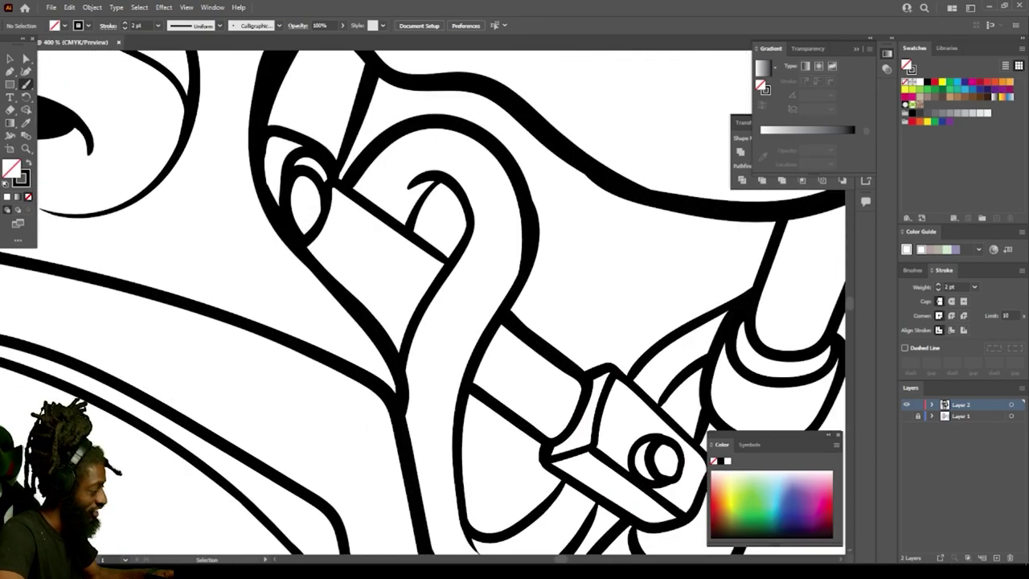
{"action": "key", "text": "ctrl+plus"}
{"action": "mouse_move", "coordinate": [402, 341]}
{"action": "left_mouse_down"}
{"action": "mouse_move", "coordinate": [396, 349]}
{"action": "mouse_move", "coordinate": [378, 338]}
{"action": "mouse_move", "coordinate": [241, 223]}
{"action": "left_mouse_up"}
{"action": "key", "text": "ctrl+minus"}
{"action": "key", "text": "ctrl+minus"}
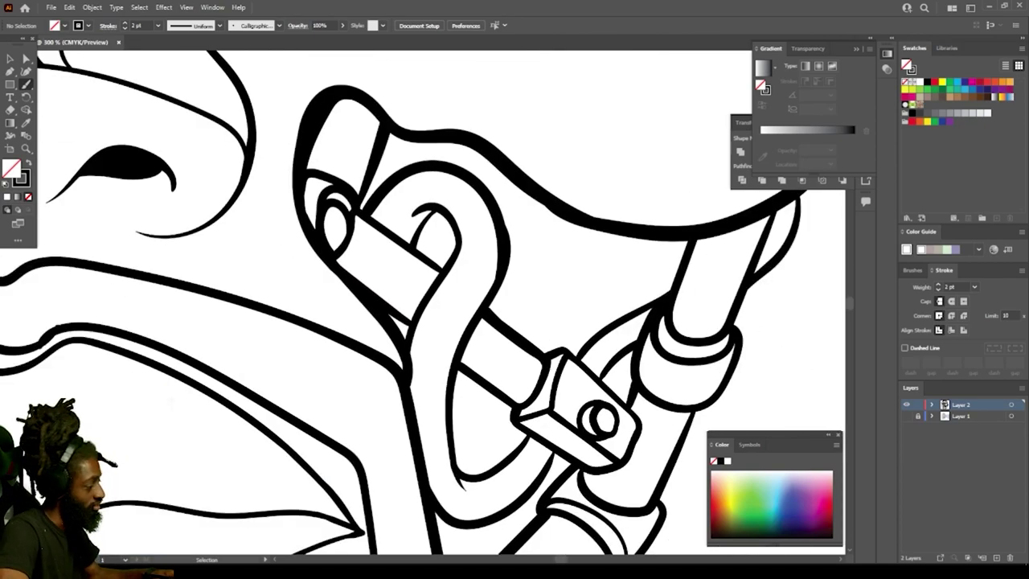
Step: Examine the rods, joints and cables in the exposed cheek against the jaw, ear and mouth outlines
{"action": "key", "text": "ctrl+minus"}
{"action": "key", "text": "ctrl+minus"}
{"action": "key", "text": "ctrl+minus"}
{"action": "key", "text": "ctrl+minus"}
{"action": "key", "text": "ctrl+minus"}
{"action": "scroll", "coordinate": [423, 302], "scroll_direction": "down", "scroll_amount": 3}
{"action": "key", "text": "ctrl+plus"}
{"action": "key", "text": "ctrl+plus"}
{"action": "scroll", "coordinate": [423, 302], "scroll_direction": "right", "scroll_amount": 4}
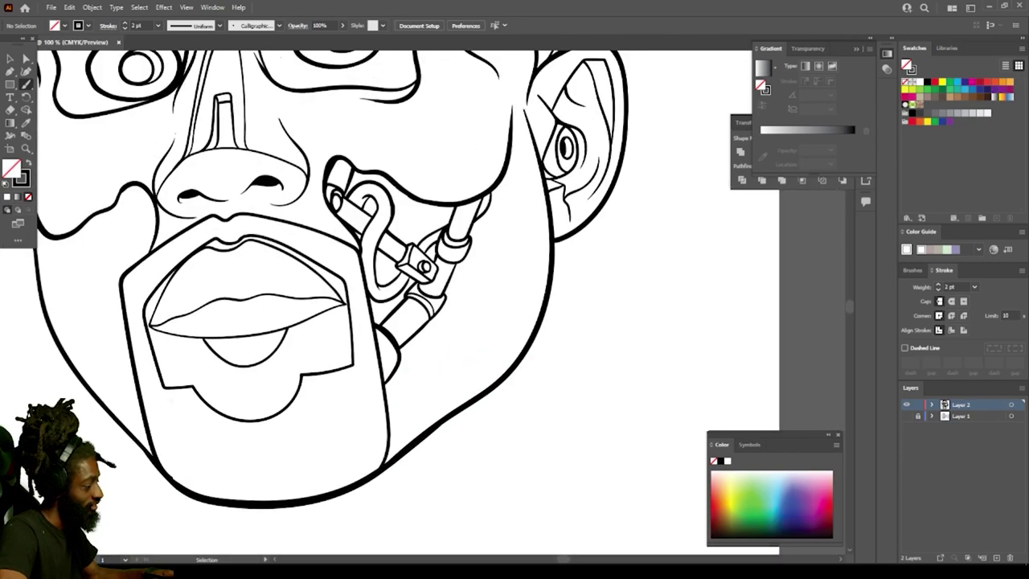
{"action": "scroll", "coordinate": [418, 289], "scroll_direction": "down", "scroll_amount": 1}
{"action": "key", "text": "ctrl+plus"}
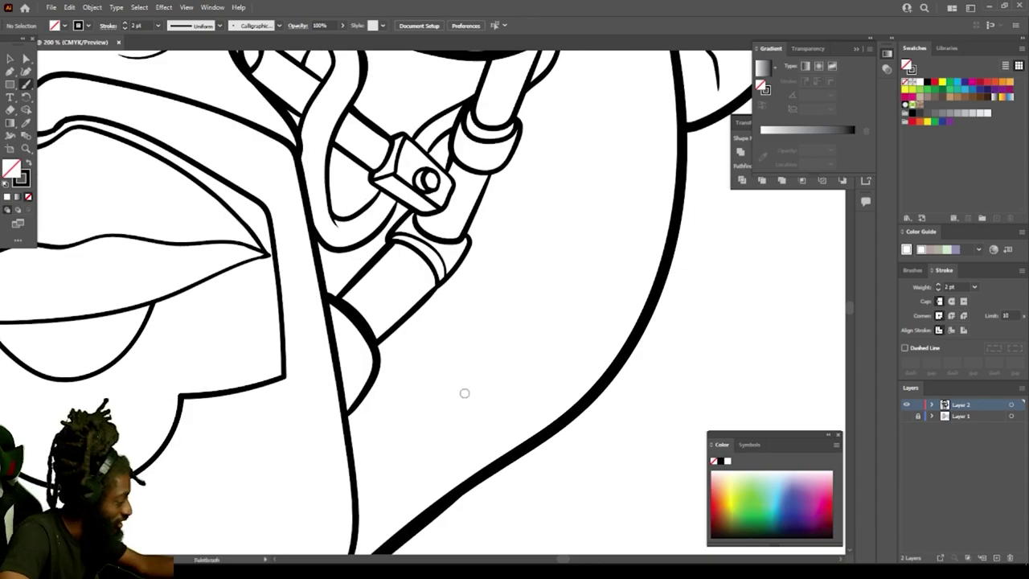
{"action": "scroll", "coordinate": [397, 439], "scroll_direction": "up", "scroll_amount": 3}
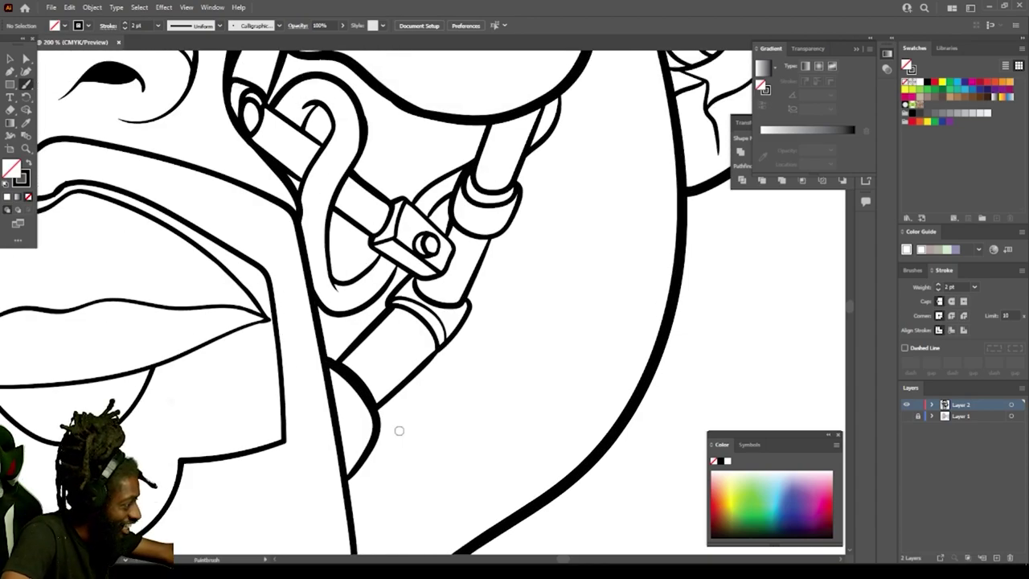
{"action": "key", "text": "ctrl+minus"}
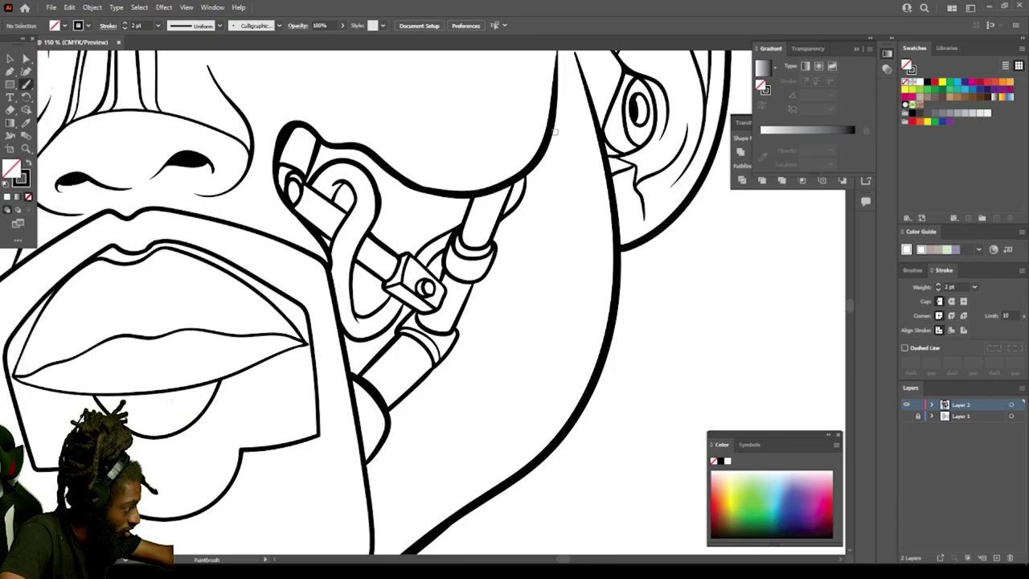
Step: Try to paint a long curved sliver from the cheek plate's rear edge down along the inside of the jaw
{"action": "mouse_move", "coordinate": [556, 116]}
{"action": "left_mouse_down"}
{"action": "mouse_move", "coordinate": [562, 239]}
{"action": "mouse_move", "coordinate": [542, 349]}
{"action": "mouse_move", "coordinate": [495, 432]}
{"action": "mouse_move", "coordinate": [440, 479]}
{"action": "mouse_move", "coordinate": [422, 477]}
{"action": "mouse_move", "coordinate": [526, 356]}
{"action": "mouse_move", "coordinate": [547, 282]}
{"action": "mouse_move", "coordinate": [541, 151]}
{"action": "left_mouse_up"}
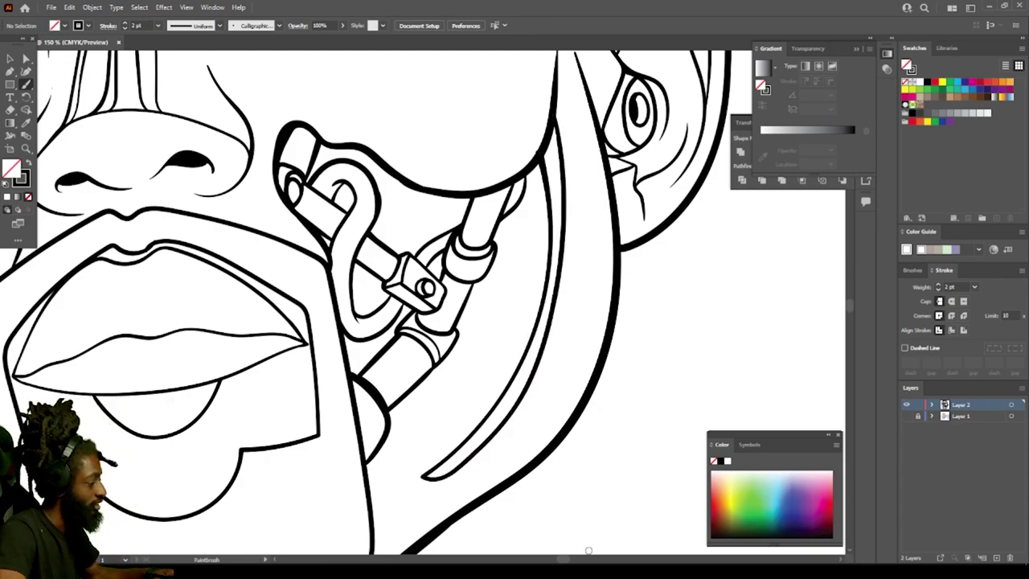
{"action": "key", "text": "ctrl+minus"}
{"action": "key", "text": "ctrl+minus"}
{"action": "key", "text": "ctrl+minus"}
{"action": "key", "text": "ctrl+equal"}
{"action": "key", "text": "ctrl+equal"}
{"action": "key", "text": "ctrl+equal"}
{"action": "key", "text": "ctrl+equal"}
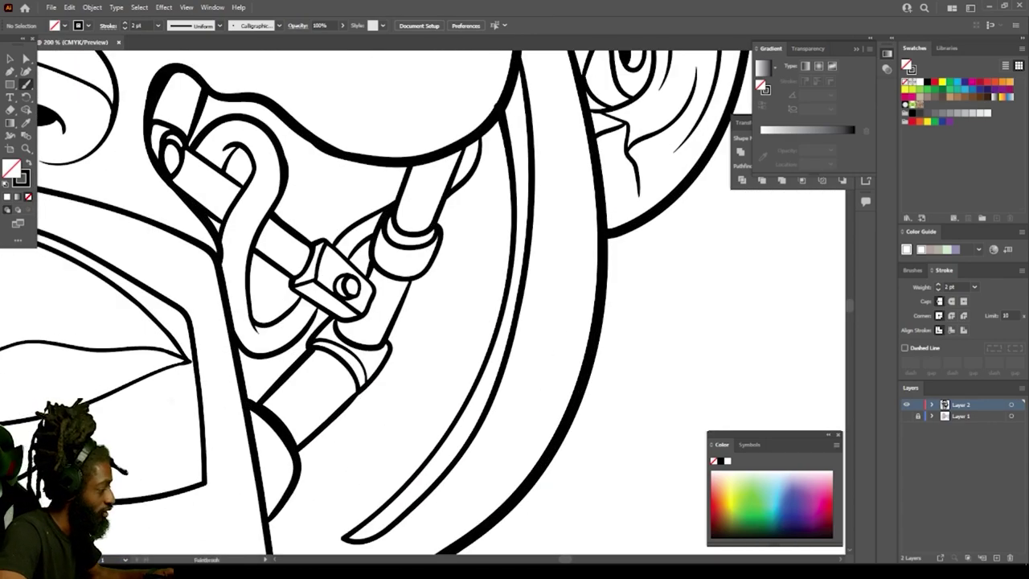
{"action": "key", "text": "ctrl+z"}
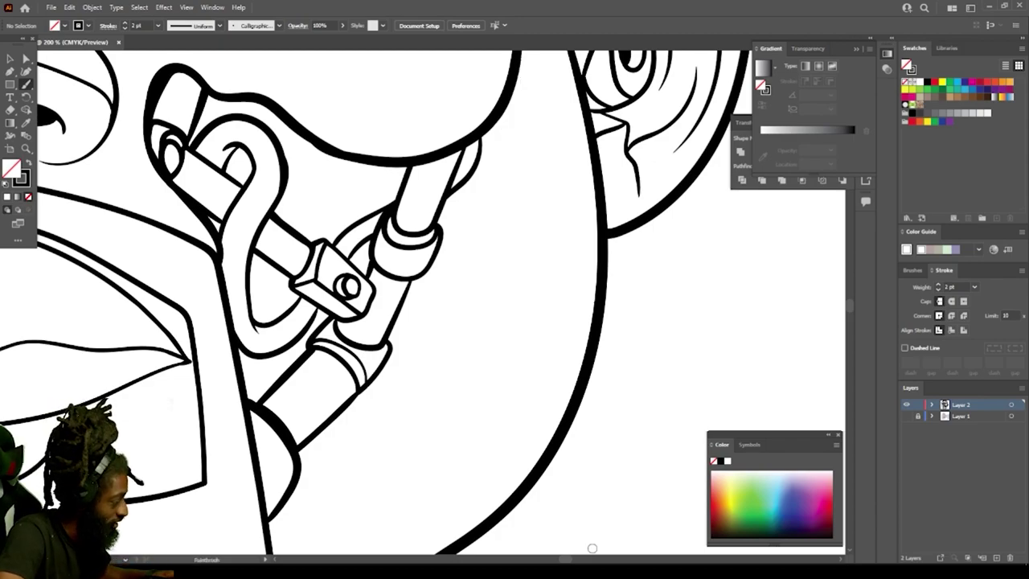
Step: Paint the jaw frame's inner edge from the cheek plate down to a sharp notch, then back up to the lower pipe with short edge lines
{"action": "key", "text": "minus"}
{"action": "key", "text": "b"}
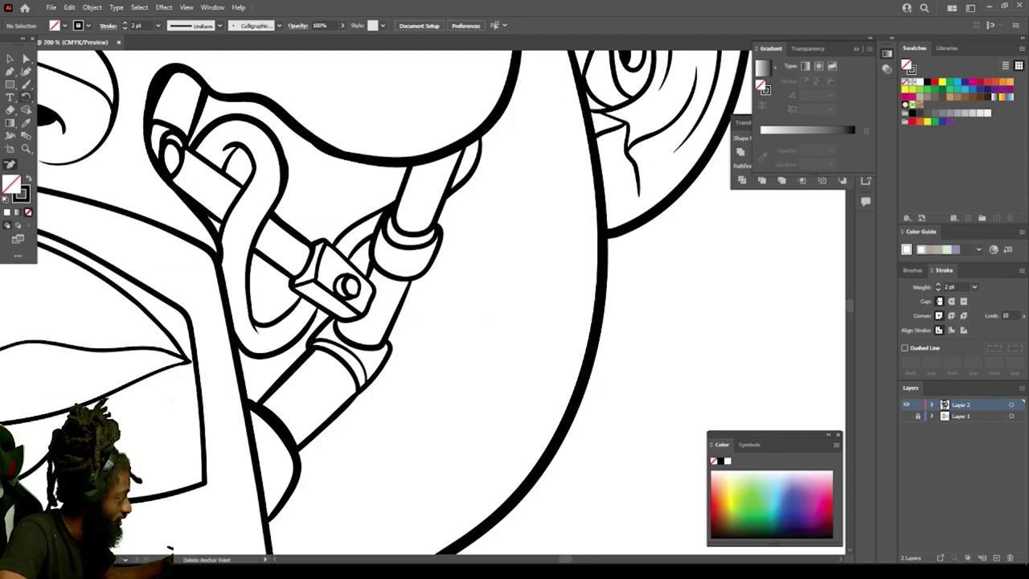
{"action": "key", "text": "ctrl+minus"}
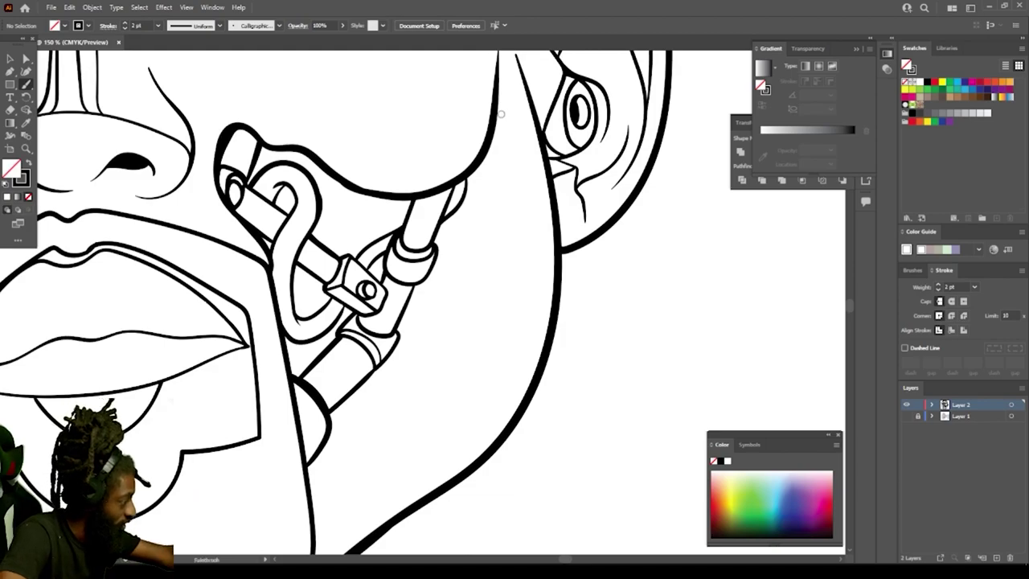
{"action": "mouse_move", "coordinate": [496, 109]}
{"action": "left_mouse_down"}
{"action": "mouse_move", "coordinate": [511, 197]}
{"action": "mouse_move", "coordinate": [501, 320]}
{"action": "mouse_move", "coordinate": [474, 386]}
{"action": "mouse_move", "coordinate": [394, 470]}
{"action": "left_mouse_up"}
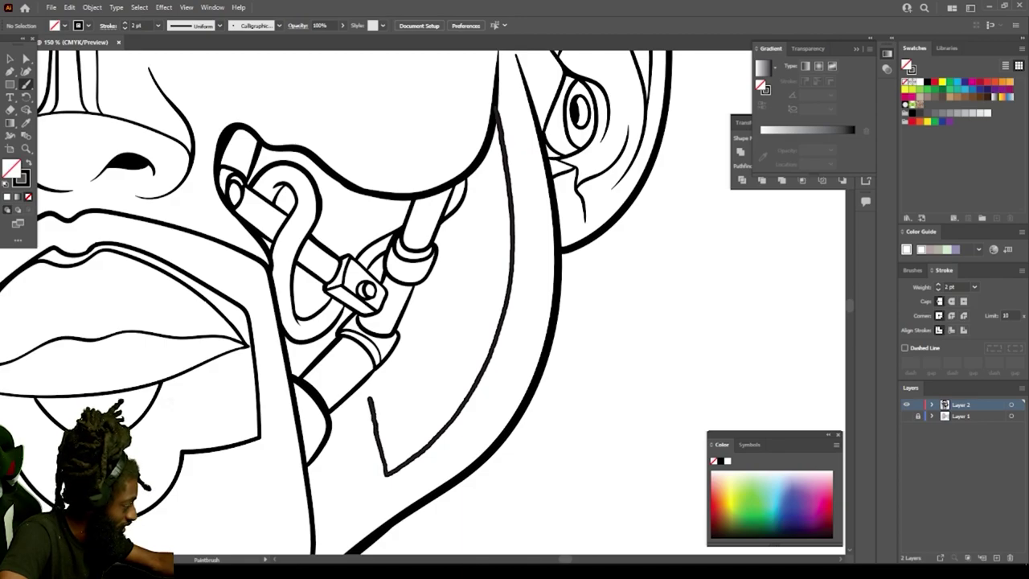
{"action": "left_click_drag", "start_coordinate": [349, 397], "coordinate": [333, 407]}
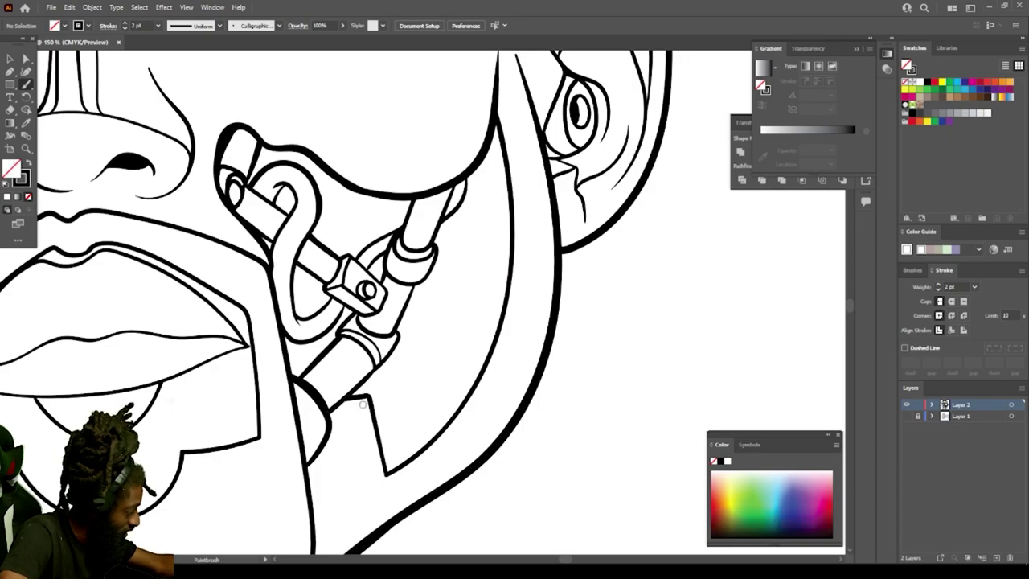
{"action": "left_click_drag", "start_coordinate": [336, 424], "coordinate": [332, 425]}
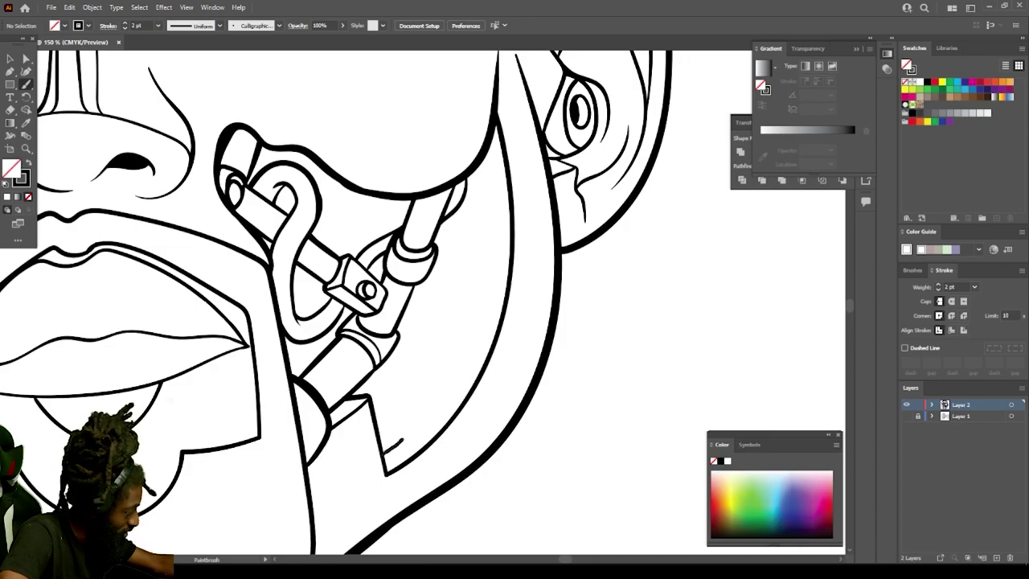
Step: Paint a second curved line inside the jaw frame's edge, running from the notch up to the cheek plate, to give it thickness
{"action": "left_click_drag", "start_coordinate": [402, 440], "coordinate": [446, 385]}
{"action": "left_click_drag", "start_coordinate": [481, 267], "coordinate": [468, 171]}
{"action": "key", "text": "ctrl+minus"}
{"action": "key", "text": "ctrl+minus"}
{"action": "key", "text": "ctrl+minus"}
{"action": "key", "text": "ctrl+minus"}
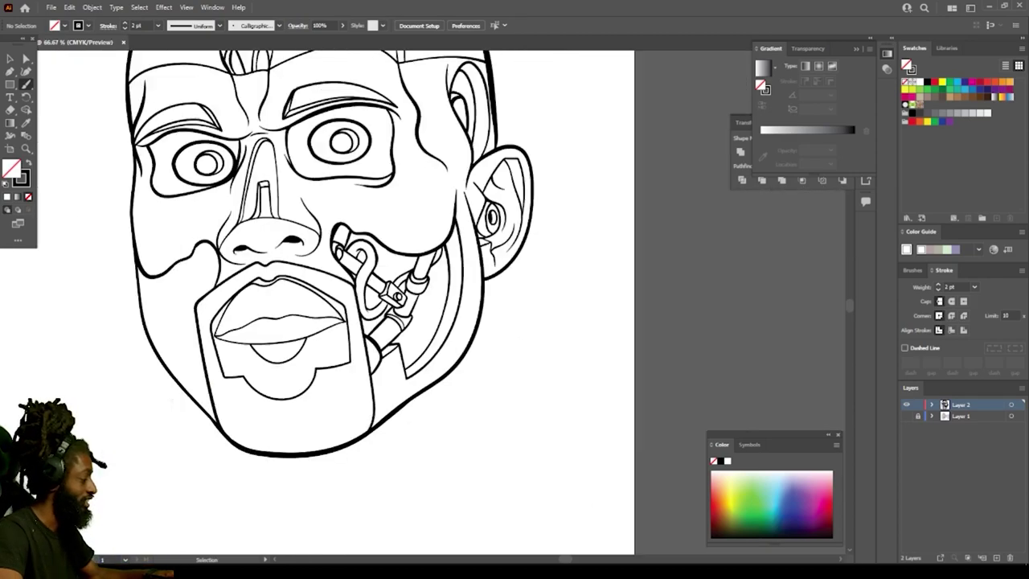
{"action": "scroll", "coordinate": [586, 504], "scroll_direction": "down", "scroll_amount": 1}
Step: Outline a pointed, half-oval socket with an inner curved rim on the jaw piece beside the notch
{"action": "key", "text": "ctrl+equal"}
{"action": "key", "text": "ctrl+equal"}
{"action": "key", "text": "ctrl+equal"}
{"action": "key", "text": "ctrl+equal"}
{"action": "key", "text": "ctrl+equal"}
{"action": "key", "text": "ctrl+equal"}
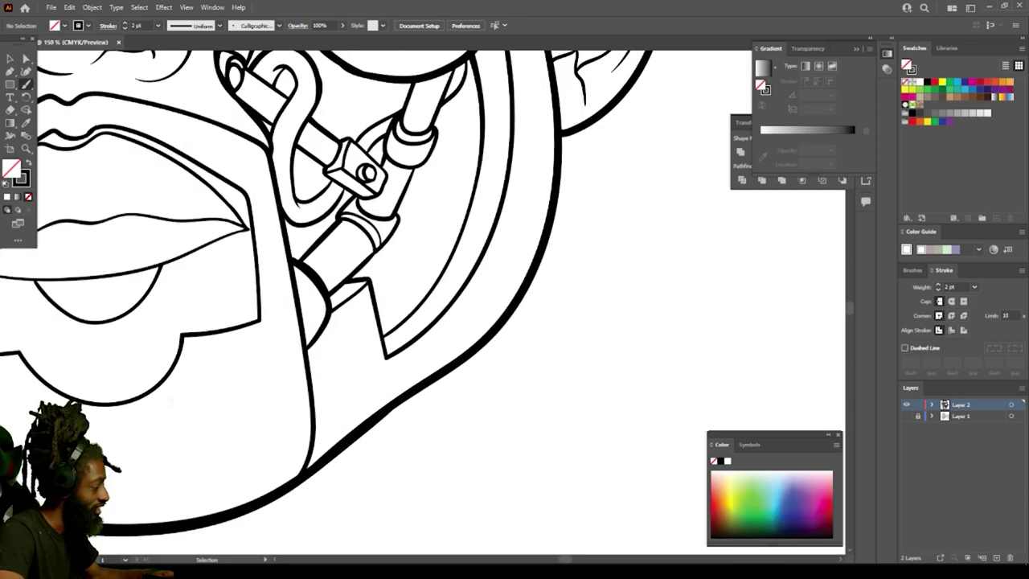
{"action": "left_click_drag", "start_coordinate": [509, 521], "coordinate": [586, 457]}
{"action": "mouse_move", "coordinate": [386, 302]}
{"action": "left_mouse_down"}
{"action": "mouse_move", "coordinate": [369, 250]}
{"action": "mouse_move", "coordinate": [319, 321]}
{"action": "mouse_move", "coordinate": [307, 388]}
{"action": "mouse_move", "coordinate": [319, 463]}
{"action": "mouse_move", "coordinate": [342, 471]}
{"action": "mouse_move", "coordinate": [379, 454]}
{"action": "mouse_move", "coordinate": [431, 402]}
{"action": "left_mouse_up"}
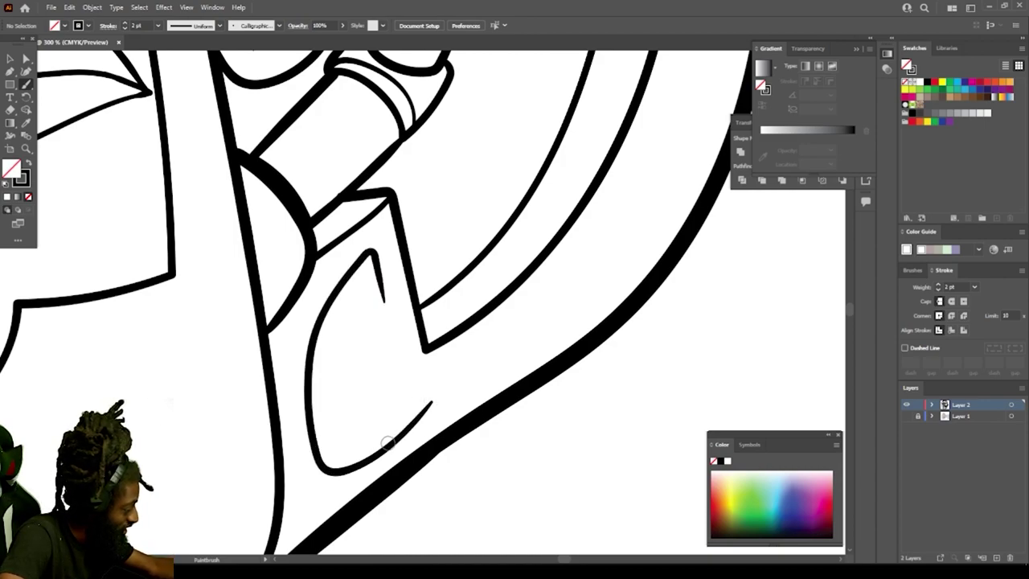
{"action": "mouse_move", "coordinate": [380, 443]}
{"action": "left_mouse_down"}
{"action": "mouse_move", "coordinate": [340, 433]}
{"action": "mouse_move", "coordinate": [334, 403]}
{"action": "mouse_move", "coordinate": [384, 298]}
{"action": "left_mouse_up"}
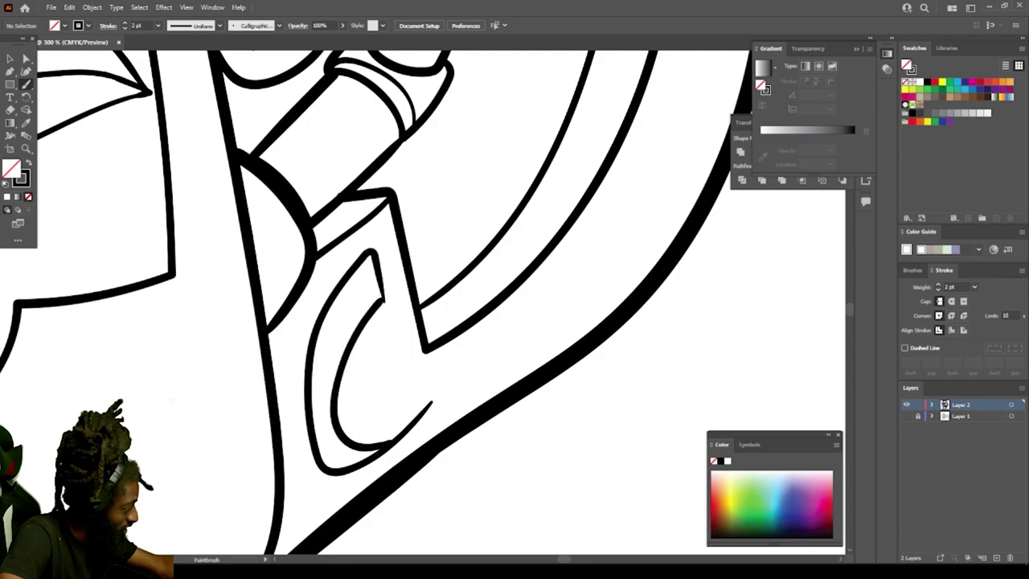
{"action": "mouse_move", "coordinate": [372, 258]}
{"action": "left_mouse_down"}
{"action": "mouse_move", "coordinate": [395, 395]}
{"action": "mouse_move", "coordinate": [354, 445]}
{"action": "left_mouse_up"}
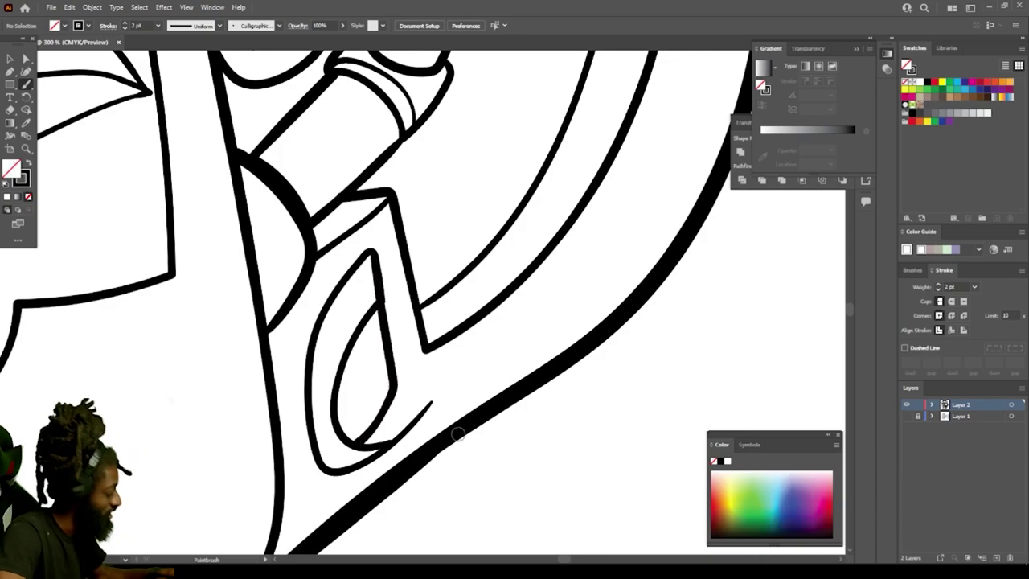
Step: Fill the inside of the jaw socket with two solid black shadow shapes separated by a thin white gap
{"action": "key", "text": "ctrl+minus"}
{"action": "key", "text": "ctrl+minus"}
{"action": "key", "text": "ctrl+minus"}
{"action": "key", "text": "ctrl+minus"}
{"action": "key", "text": "ctrl+plus"}
{"action": "key", "text": "ctrl+plus"}
{"action": "key", "text": "ctrl+plus"}
{"action": "key", "text": "ctrl+plus"}
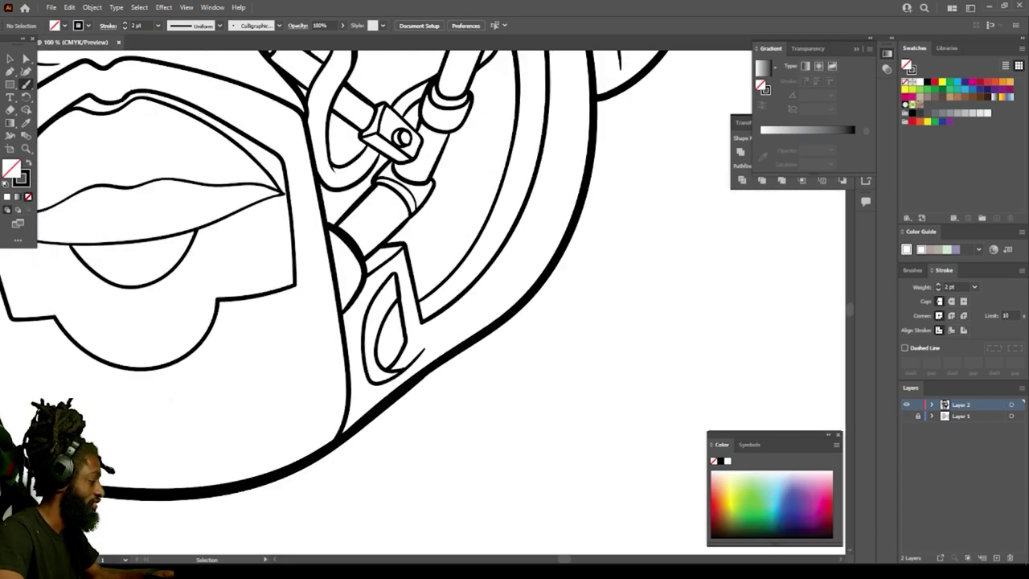
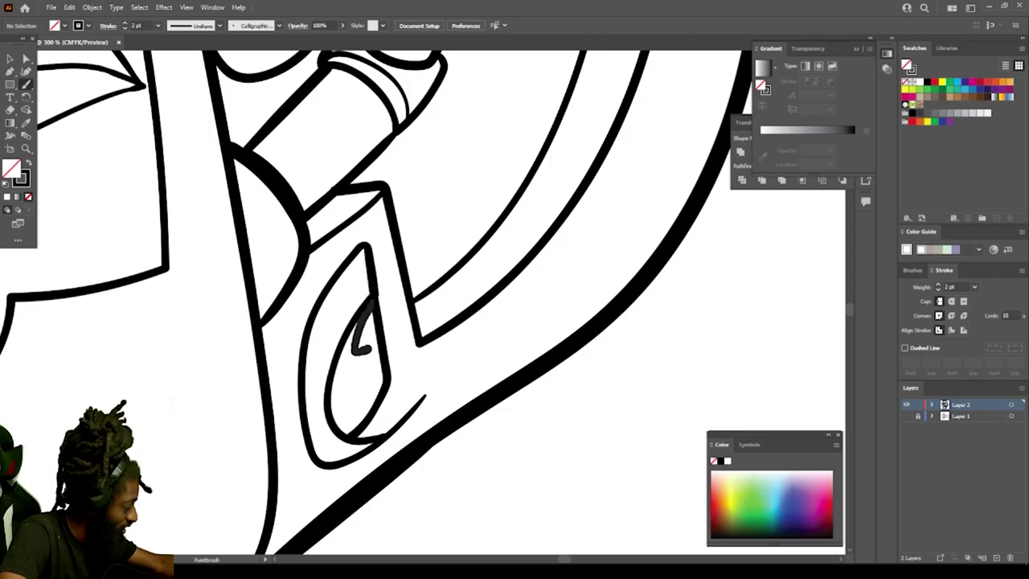
{"action": "mouse_move", "coordinate": [378, 349]}
{"action": "left_mouse_down"}
{"action": "mouse_move", "coordinate": [370, 312]}
{"action": "mouse_move", "coordinate": [374, 324]}
{"action": "left_mouse_up"}
{"action": "mouse_move", "coordinate": [381, 361]}
{"action": "left_mouse_down"}
{"action": "mouse_move", "coordinate": [358, 372]}
{"action": "mouse_move", "coordinate": [364, 397]}
{"action": "mouse_move", "coordinate": [349, 434]}
{"action": "left_mouse_up"}
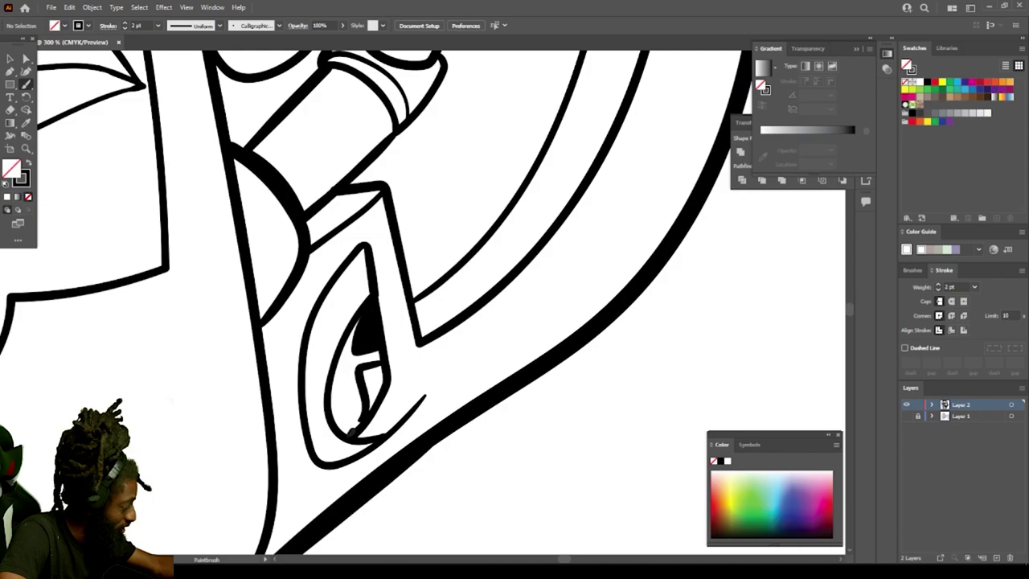
{"action": "left_click_drag", "start_coordinate": [376, 383], "coordinate": [354, 434]}
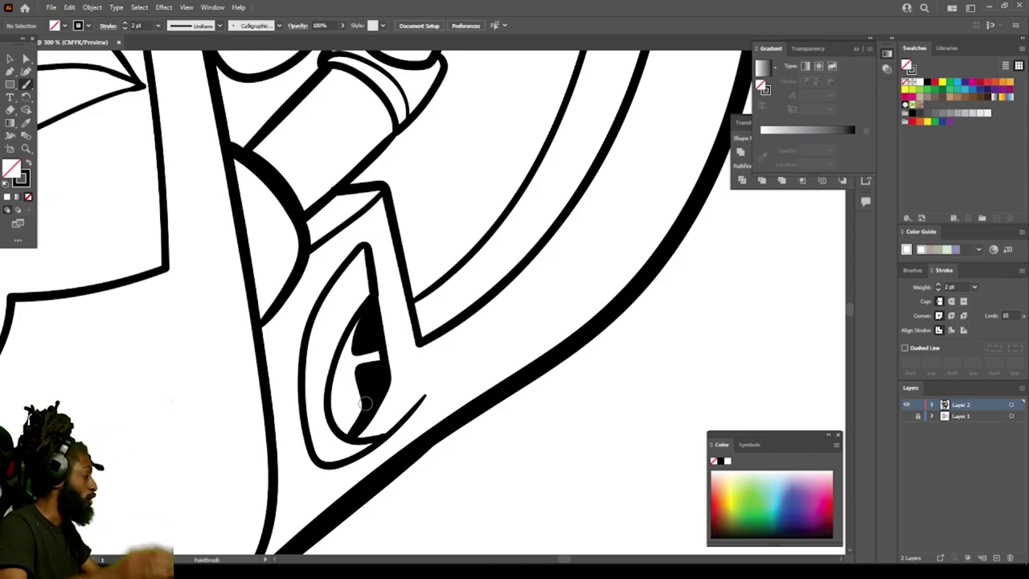
{"action": "key", "text": "ctrl+minus"}
{"action": "key", "text": "ctrl+minus"}
{"action": "key", "text": "ctrl+minus"}
{"action": "key", "text": "ctrl+minus"}
{"action": "key", "text": "ctrl+minus"}
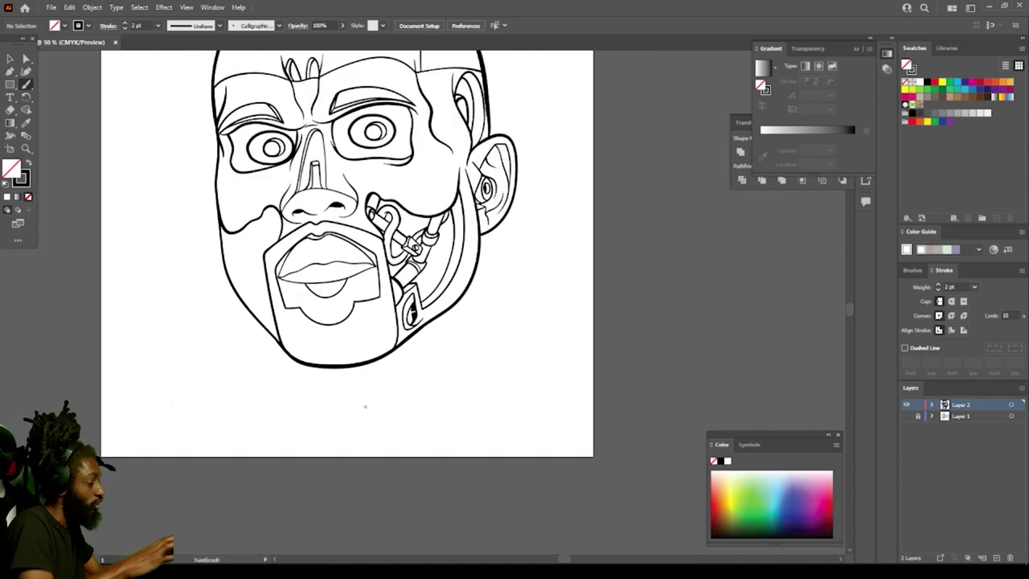
Step: Paint a tapered contour line along the lower jaw from near the notch, ending in a pointed tip with a thin line returning downward
{"action": "key", "text": "ctrl+plus"}
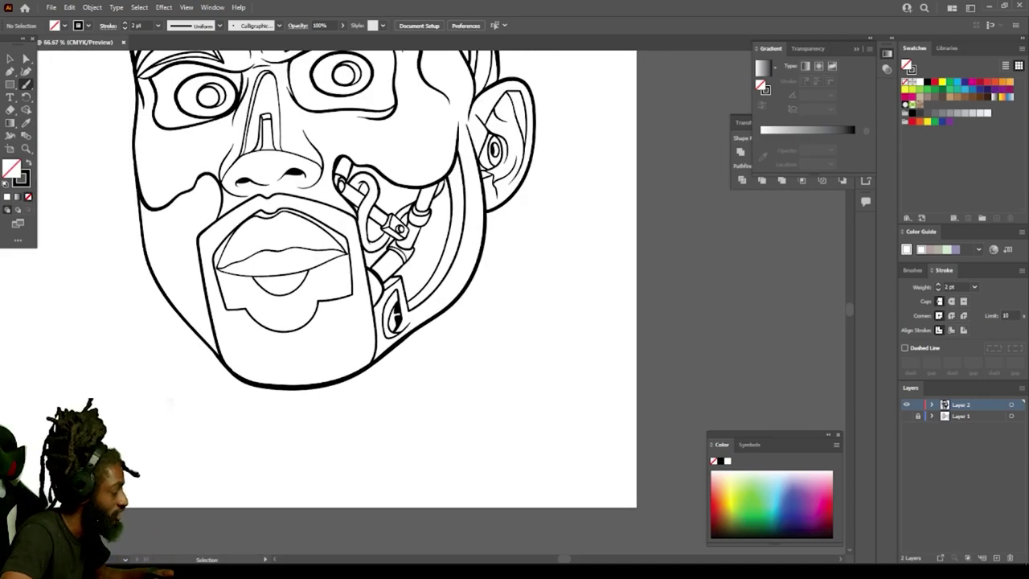
{"action": "key", "text": "ctrl+plus"}
{"action": "scroll", "coordinate": [330, 398], "scroll_direction": "up", "scroll_amount": 1}
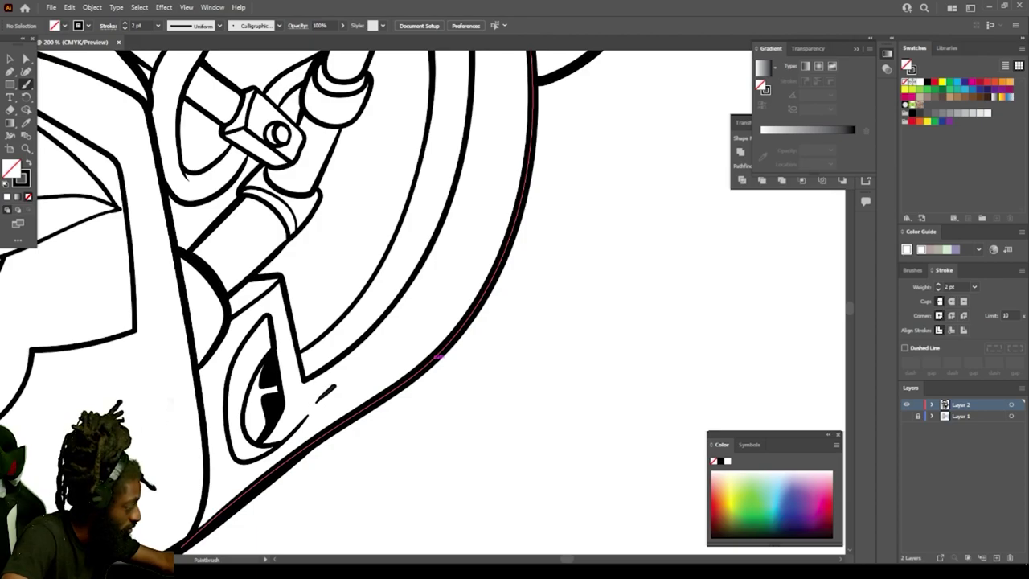
{"action": "left_click_drag", "start_coordinate": [334, 387], "coordinate": [447, 302]}
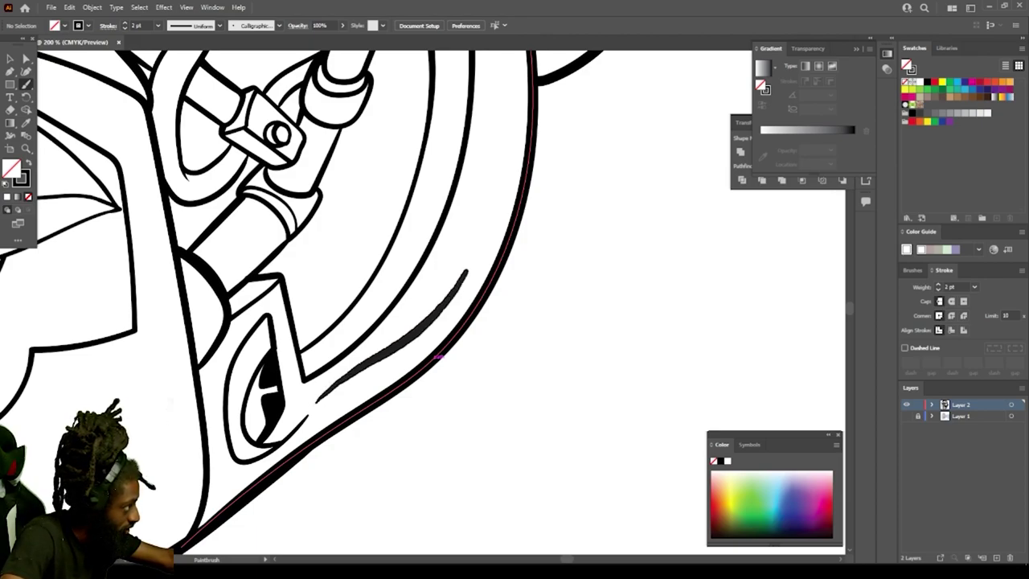
{"action": "left_click_drag", "start_coordinate": [485, 212], "coordinate": [481, 205]}
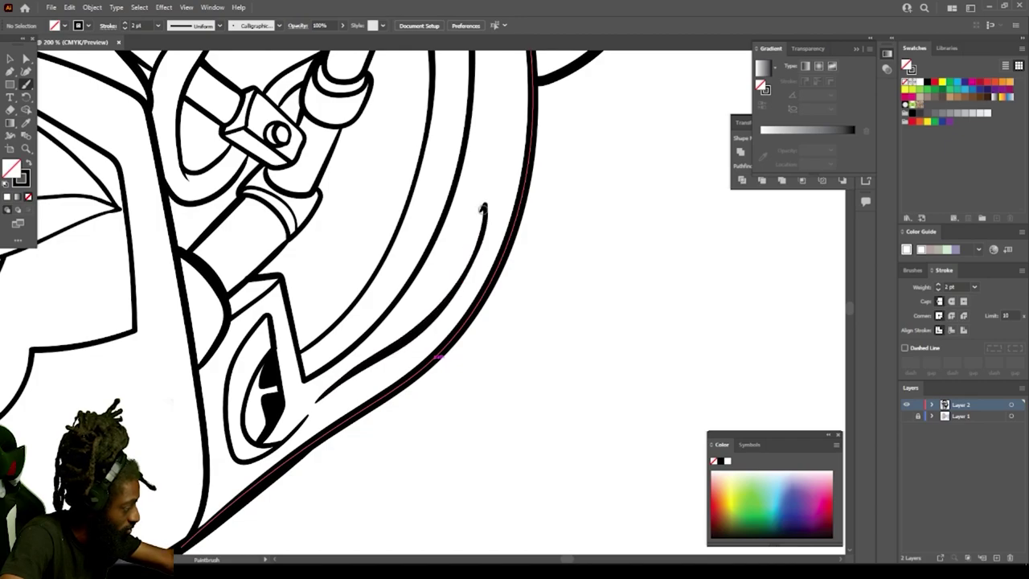
{"action": "left_click_drag", "start_coordinate": [460, 254], "coordinate": [416, 315]}
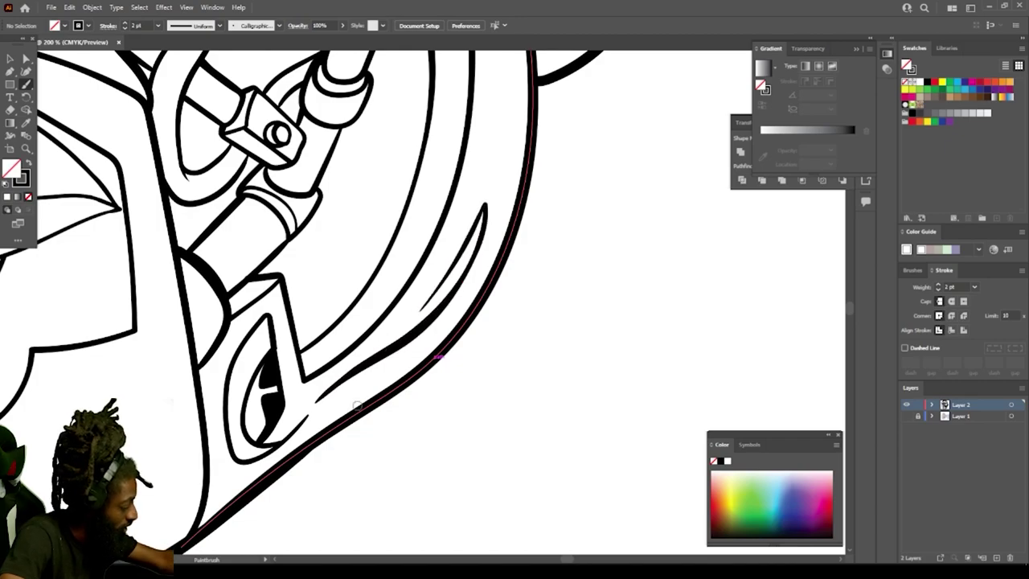
{"action": "key", "text": "ctrl+minus"}
{"action": "key", "text": "ctrl+minus"}
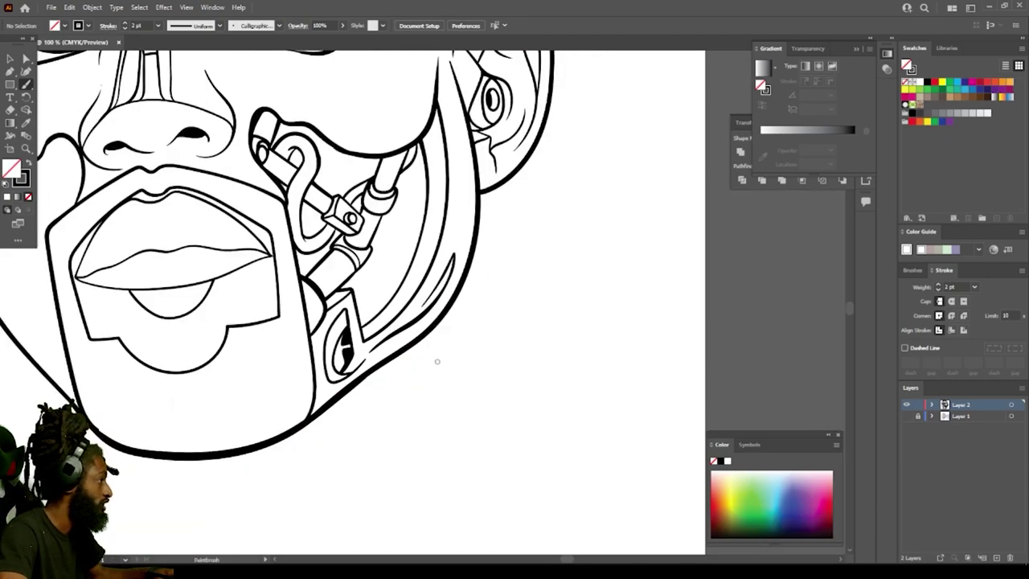
Step: Paint a long, narrow groove between the two curved jaw frame lines, starting below the cheek plate
{"action": "key", "text": "ctrl+minus"}
{"action": "key", "text": "ctrl+minus"}
{"action": "key", "text": "ctrl+plus"}
{"action": "key", "text": "ctrl+plus"}
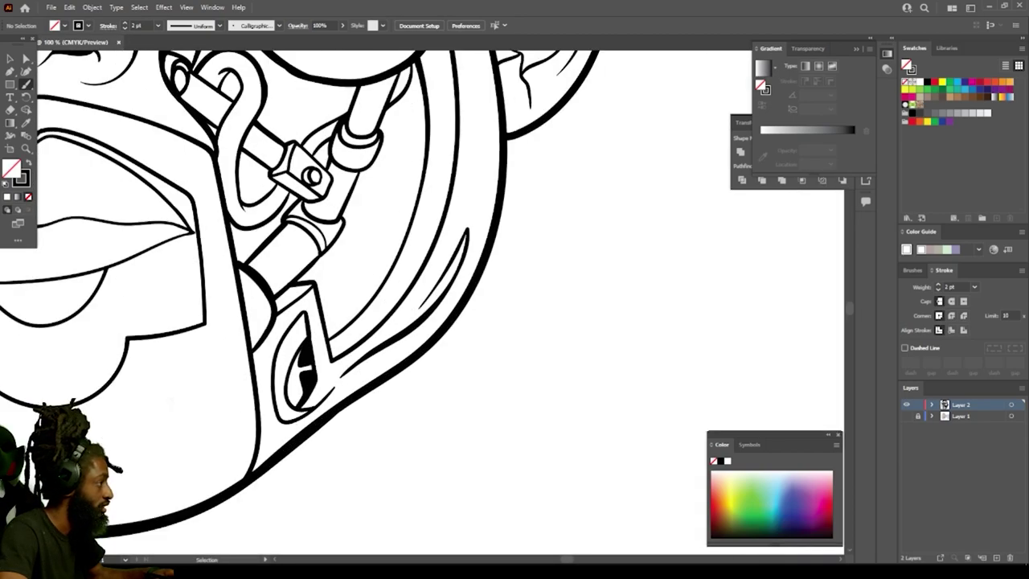
{"action": "key", "text": "ctrl+plus"}
{"action": "key", "text": "ctrl+plus"}
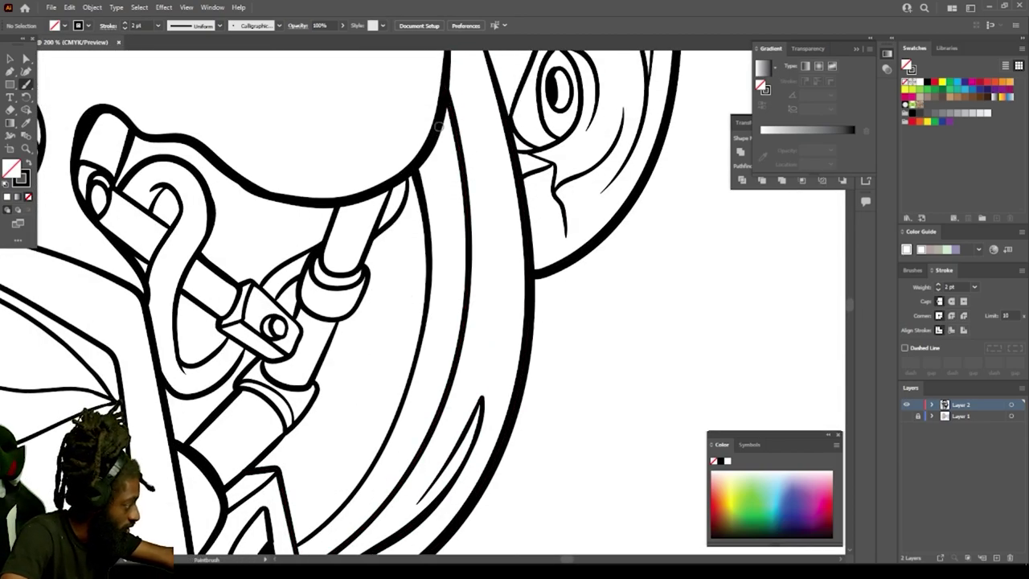
{"action": "mouse_move", "coordinate": [440, 129]}
{"action": "left_mouse_down"}
{"action": "mouse_move", "coordinate": [451, 219]}
{"action": "mouse_move", "coordinate": [441, 353]}
{"action": "mouse_move", "coordinate": [415, 443]}
{"action": "mouse_move", "coordinate": [400, 454]}
{"action": "mouse_move", "coordinate": [438, 336]}
{"action": "mouse_move", "coordinate": [444, 246]}
{"action": "mouse_move", "coordinate": [439, 136]}
{"action": "left_mouse_up"}
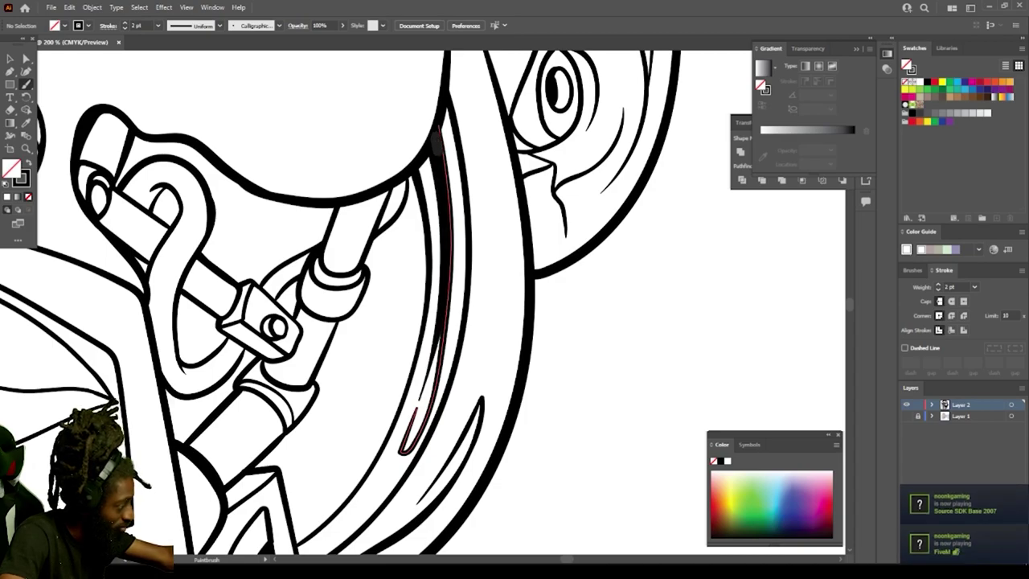
{"action": "key", "text": "ctrl+minus"}
{"action": "key", "text": "ctrl+minus"}
{"action": "key", "text": "ctrl+minus"}
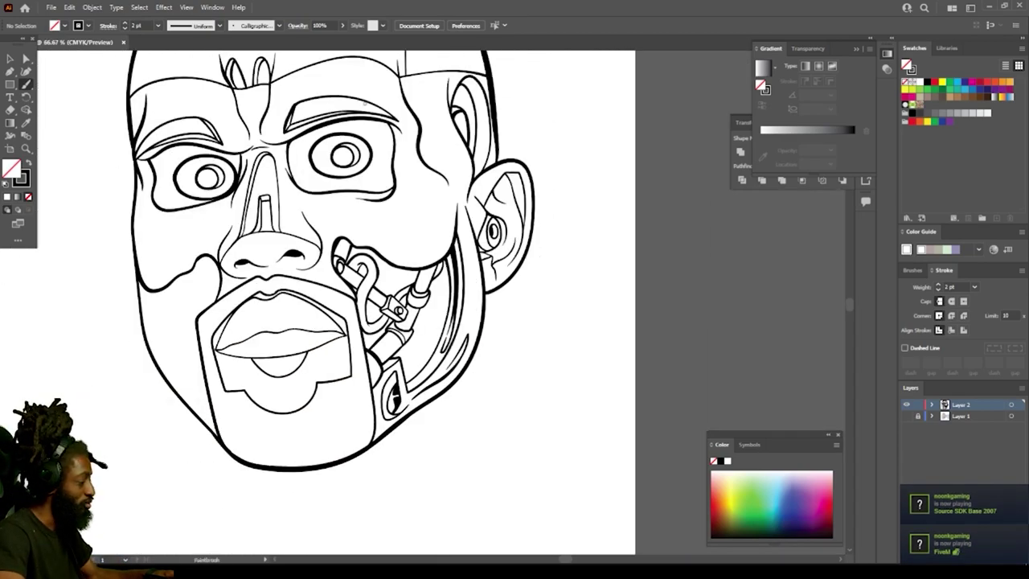
{"action": "key", "text": "ctrl+minus"}
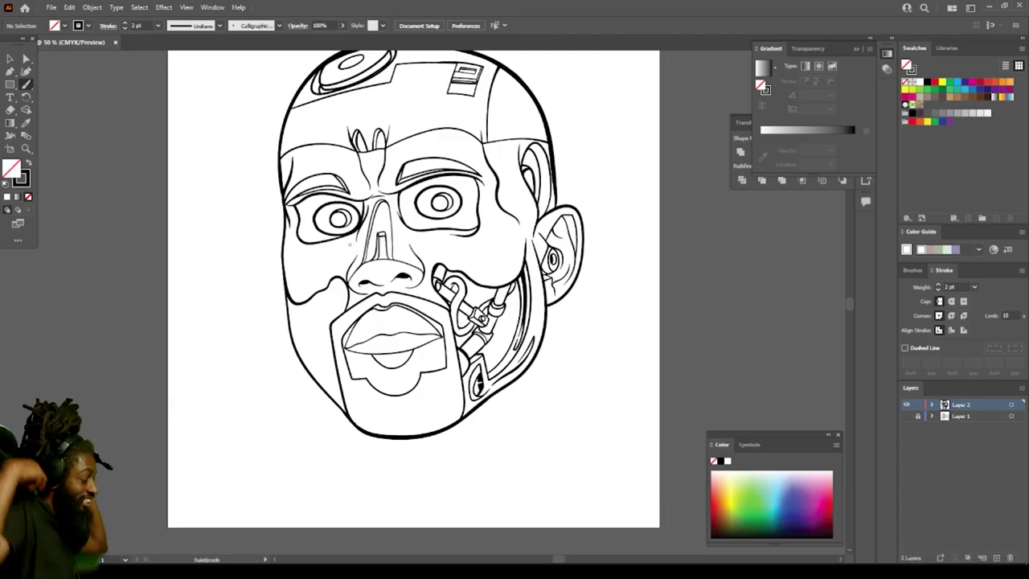
Step: Thicken the lower end of the narrow groove in the jaw frame with black
{"action": "scroll", "coordinate": [590, 455], "scroll_direction": "down", "scroll_amount": 2}
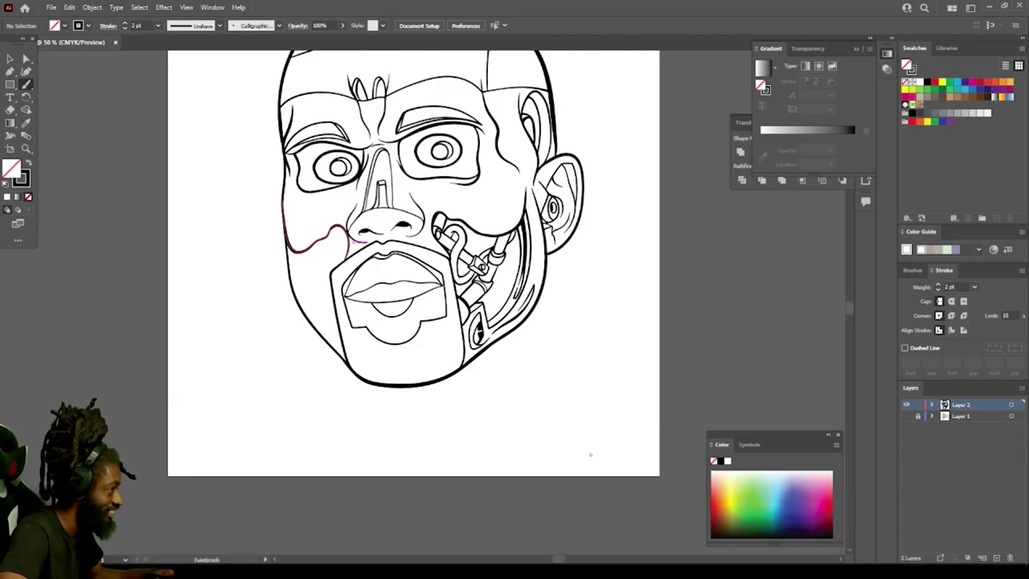
{"action": "scroll", "coordinate": [590, 456], "scroll_direction": "up", "scroll_amount": 6}
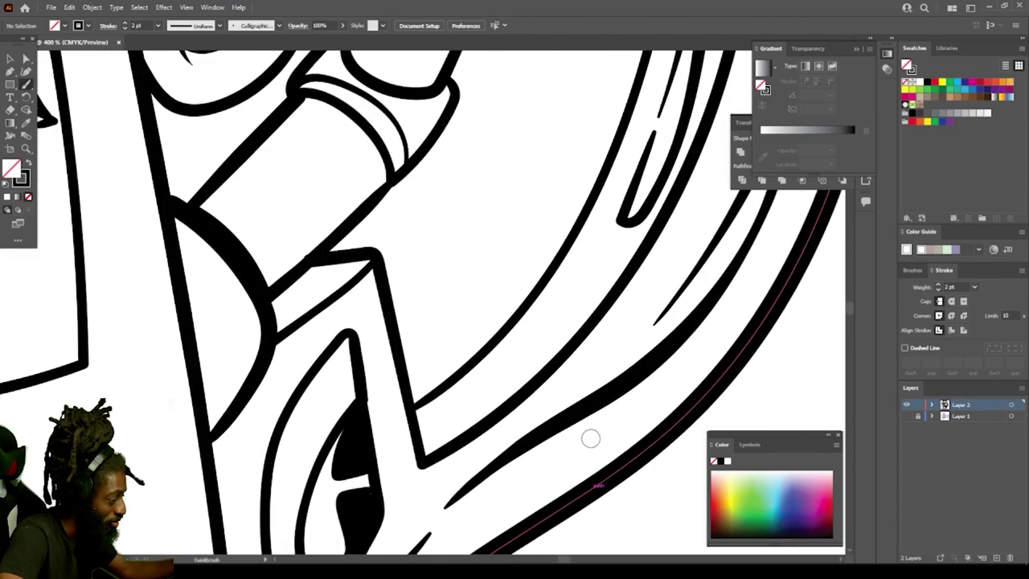
{"action": "scroll", "coordinate": [644, 179], "scroll_direction": "up", "scroll_amount": 2}
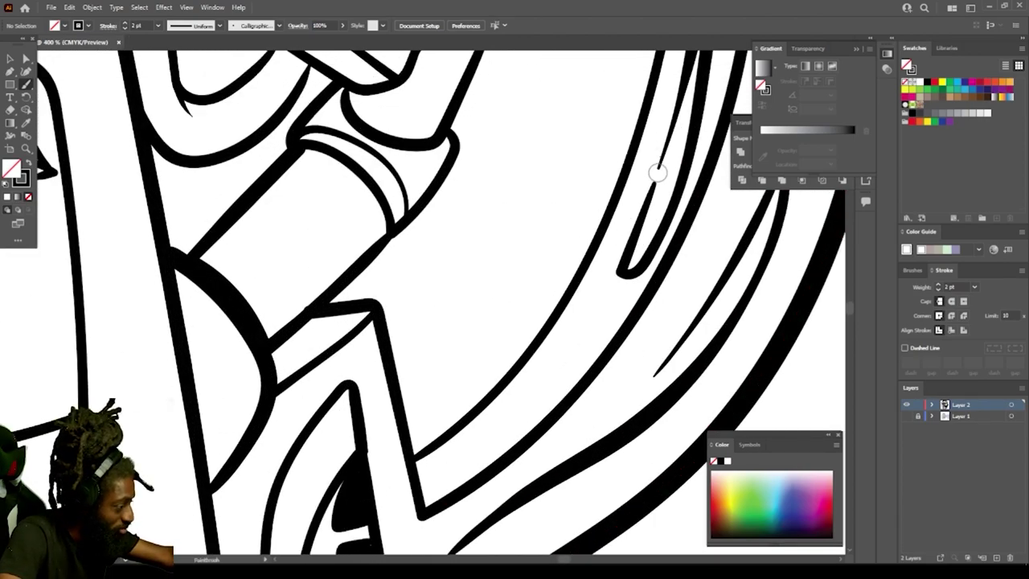
{"action": "left_click_drag", "start_coordinate": [656, 181], "coordinate": [623, 273]}
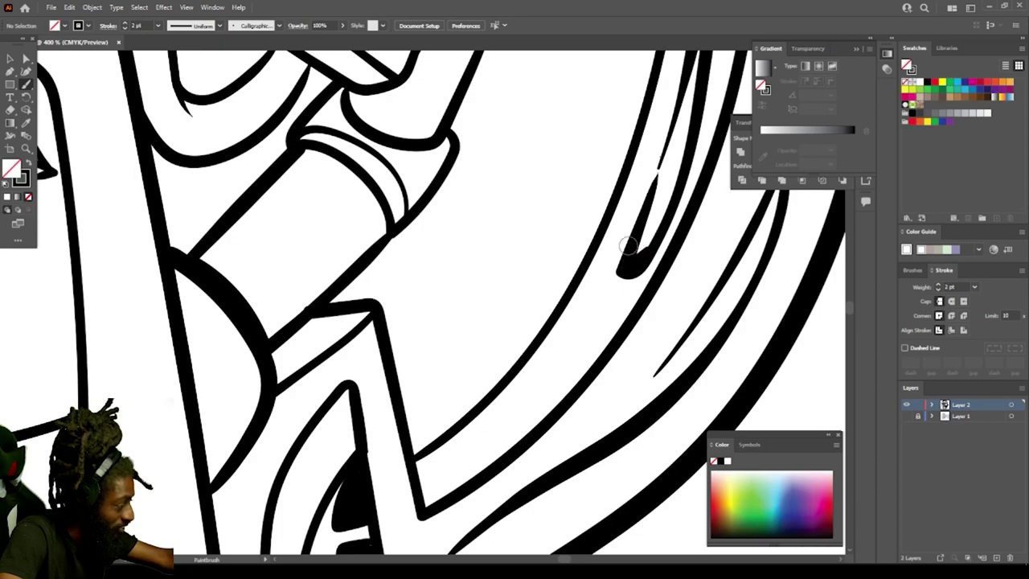
Step: Paint an angular, peaked panel outline between the jaw frame's inner curve and the notch corner beside the lower pipe
{"action": "scroll", "coordinate": [450, 346], "scroll_direction": "up", "scroll_amount": 2}
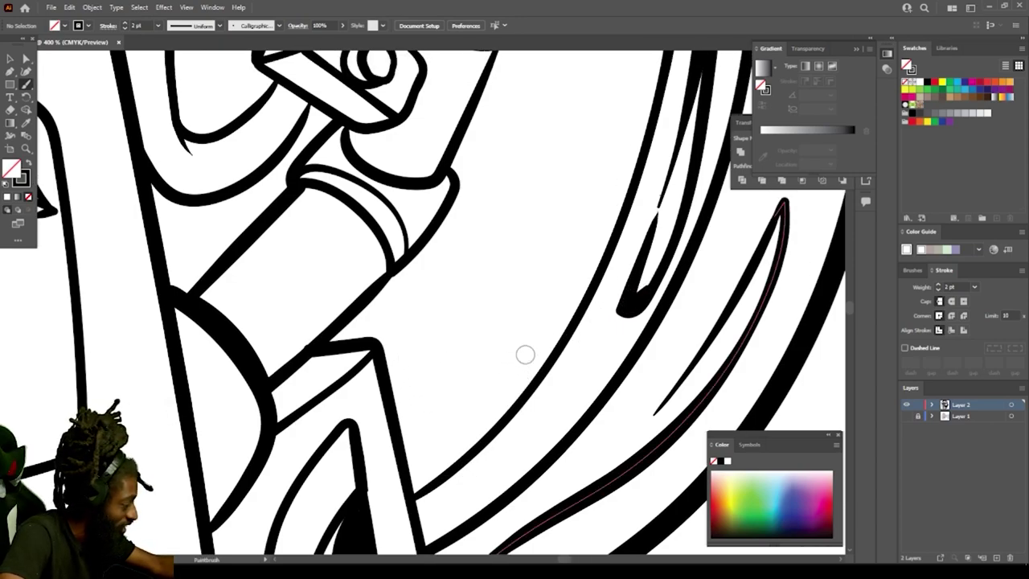
{"action": "mouse_move", "coordinate": [539, 371]}
{"action": "left_mouse_down"}
{"action": "mouse_move", "coordinate": [491, 252]}
{"action": "mouse_move", "coordinate": [389, 370]}
{"action": "left_mouse_up"}
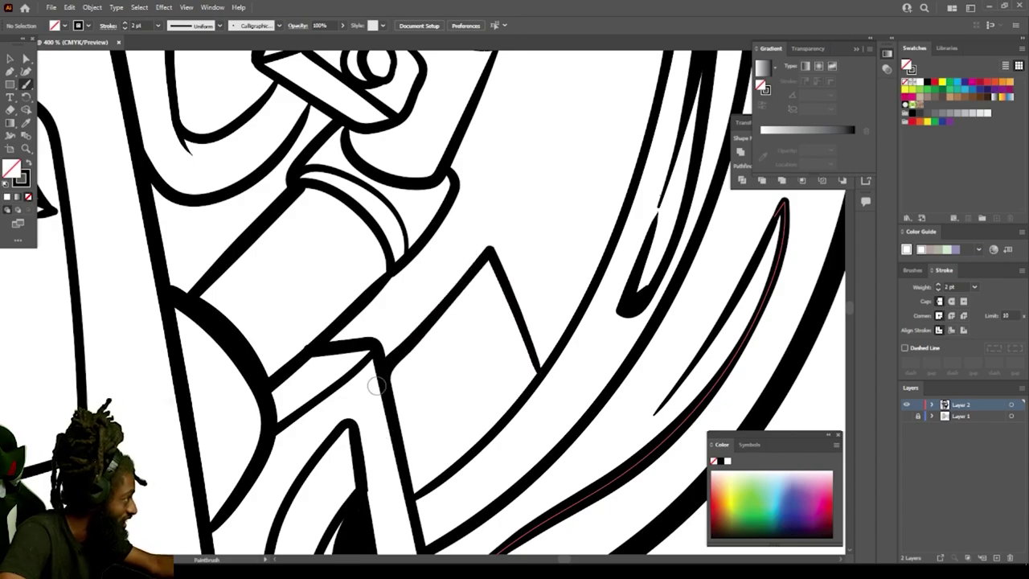
Step: Paint the angular panel's short top edge and two rounded connector bumps between it and the lower pipe
{"action": "scroll", "coordinate": [378, 386], "scroll_direction": "up", "scroll_amount": 1}
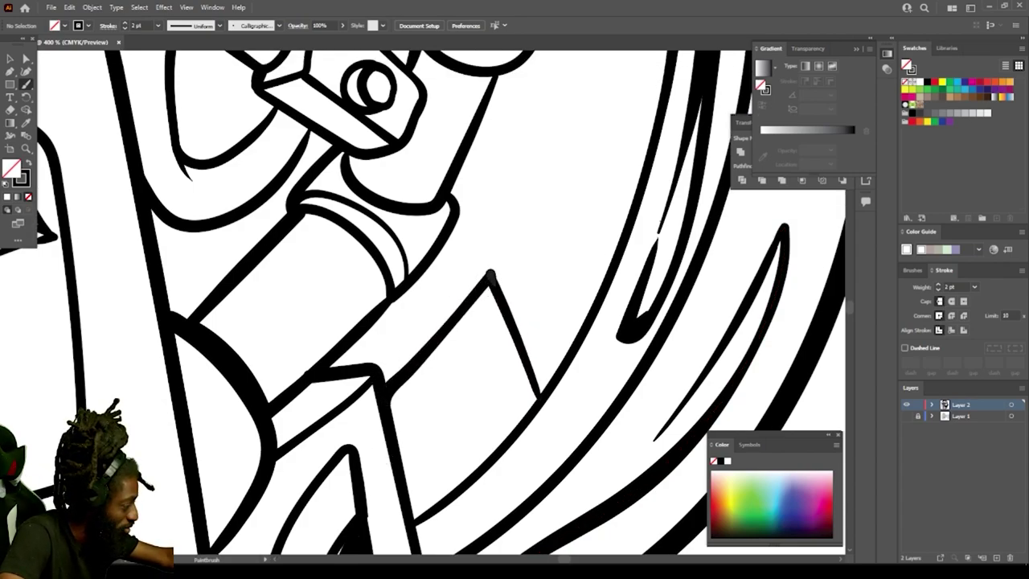
{"action": "mouse_move", "coordinate": [492, 275]}
{"action": "left_mouse_down"}
{"action": "mouse_move", "coordinate": [446, 258]}
{"action": "mouse_move", "coordinate": [445, 300]}
{"action": "mouse_move", "coordinate": [431, 309]}
{"action": "mouse_move", "coordinate": [402, 297]}
{"action": "mouse_move", "coordinate": [391, 314]}
{"action": "mouse_move", "coordinate": [399, 338]}
{"action": "mouse_move", "coordinate": [370, 366]}
{"action": "left_mouse_up"}
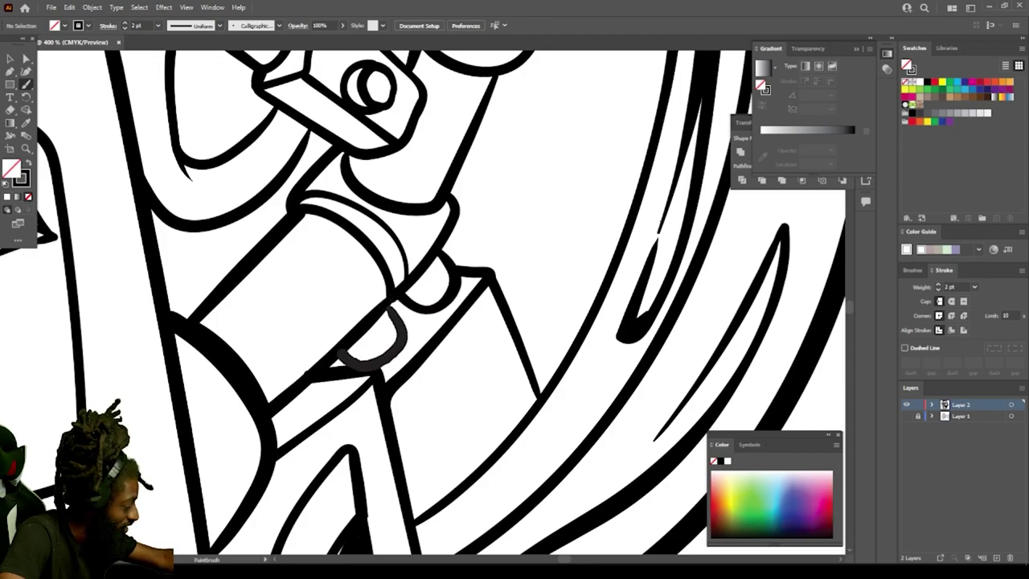
{"action": "left_click_drag", "start_coordinate": [270, 402], "coordinate": [390, 299]}
{"action": "scroll", "coordinate": [451, 478], "scroll_direction": "down", "scroll_amount": 1}
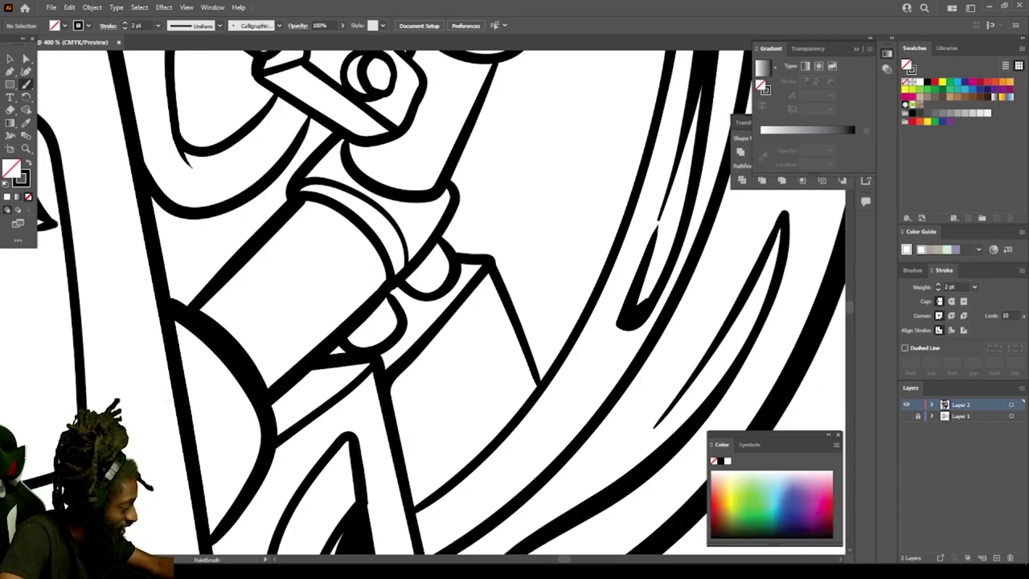
Step: Paint a row of narrow, angled vent slots inside the peaked panel beside the jaw frame's inner curve
{"action": "left_click_drag", "start_coordinate": [521, 410], "coordinate": [480, 321]}
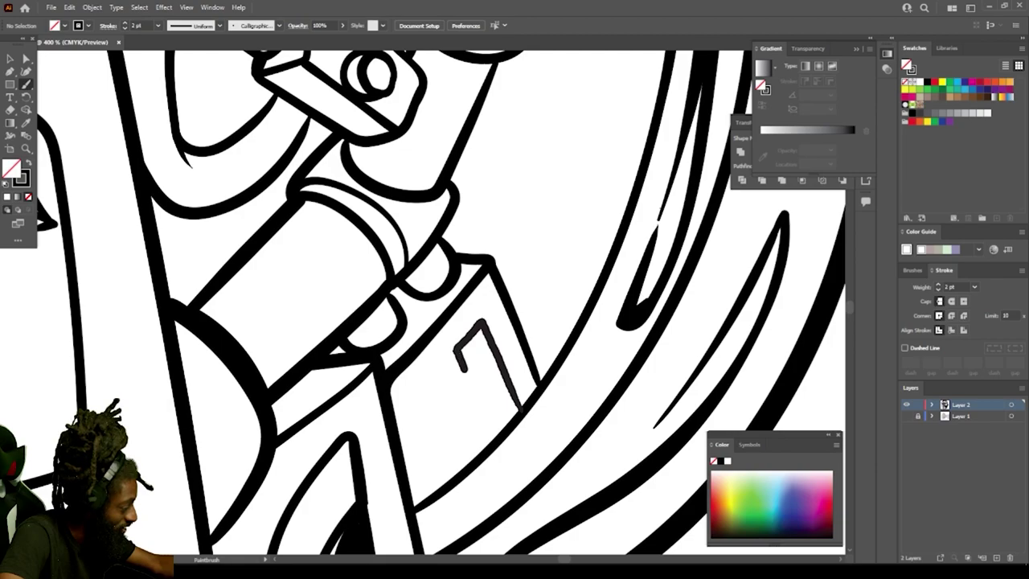
{"action": "mouse_move", "coordinate": [464, 372]}
{"action": "left_mouse_down"}
{"action": "mouse_move", "coordinate": [499, 434]}
{"action": "mouse_move", "coordinate": [456, 346]}
{"action": "left_mouse_up"}
{"action": "left_click_drag", "start_coordinate": [500, 419], "coordinate": [461, 341]}
{"action": "mouse_move", "coordinate": [465, 466]}
{"action": "left_mouse_down"}
{"action": "mouse_move", "coordinate": [427, 384]}
{"action": "mouse_move", "coordinate": [394, 412]}
{"action": "mouse_move", "coordinate": [431, 492]}
{"action": "mouse_move", "coordinate": [439, 486]}
{"action": "mouse_move", "coordinate": [400, 408]}
{"action": "left_mouse_up"}
{"action": "left_click_drag", "start_coordinate": [448, 483], "coordinate": [409, 402]}
Step: Examine the inked jaw mechanics against the whole face at different magnifications
{"action": "key", "text": "ctrl+minus"}
{"action": "key", "text": "ctrl+minus"}
{"action": "key", "text": "ctrl+minus"}
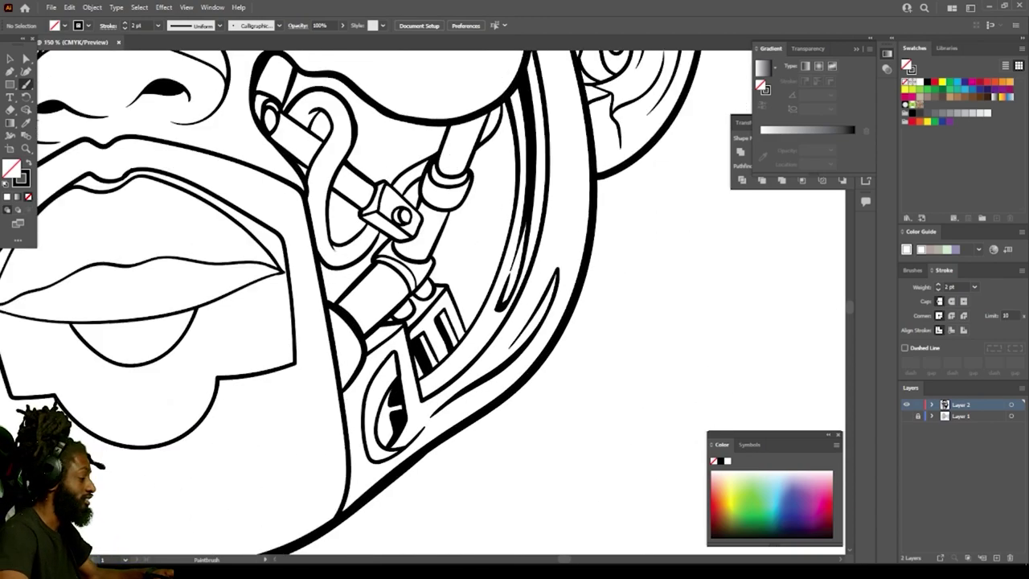
{"action": "key", "text": "ctrl+minus"}
{"action": "key", "text": "ctrl+minus"}
{"action": "key", "text": "ctrl+minus"}
{"action": "key", "text": "ctrl+minus"}
{"action": "key", "text": "ctrl+plus"}
{"action": "key", "text": "ctrl+plus"}
{"action": "key", "text": "ctrl+plus"}
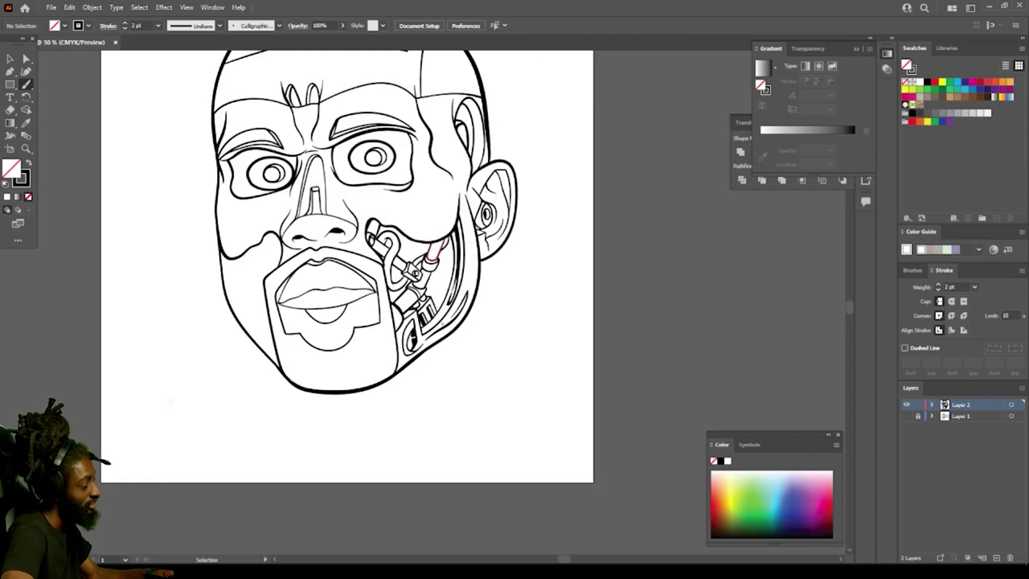
{"action": "key", "text": "ctrl+minus"}
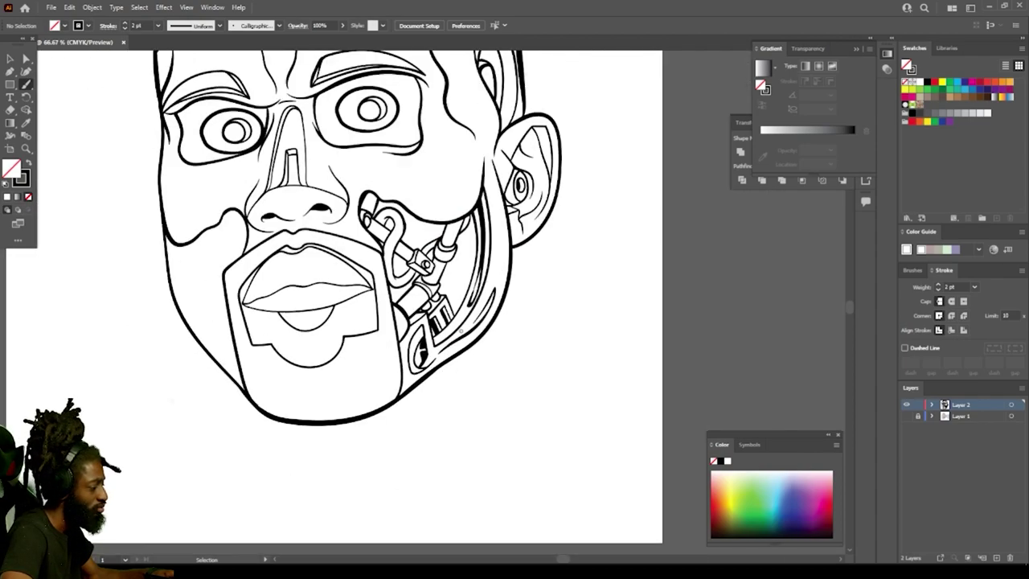
{"action": "key", "text": "ctrl+minus"}
{"action": "key", "text": "ctrl+minus"}
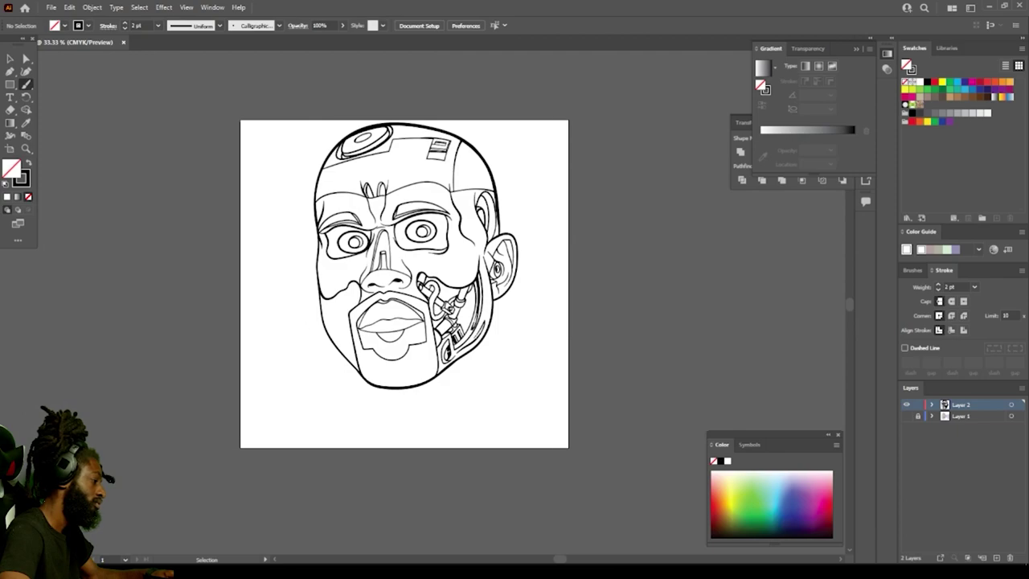
{"action": "key", "text": "ctrl+plus"}
{"action": "key", "text": "ctrl+plus"}
{"action": "key", "text": "ctrl+plus"}
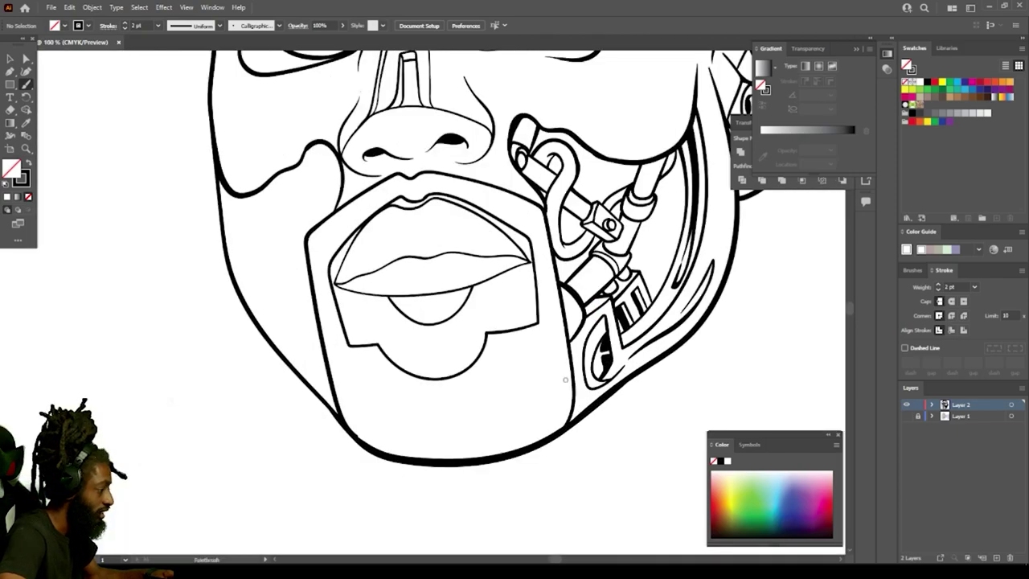
Step: Paint a cylinder descending from the opposite cheek plate's wavy edge, ending in a curved rim and a wider rounded collar
{"action": "key", "text": "ctrl+plus"}
{"action": "key", "text": "ctrl+plus"}
{"action": "key", "text": "b"}
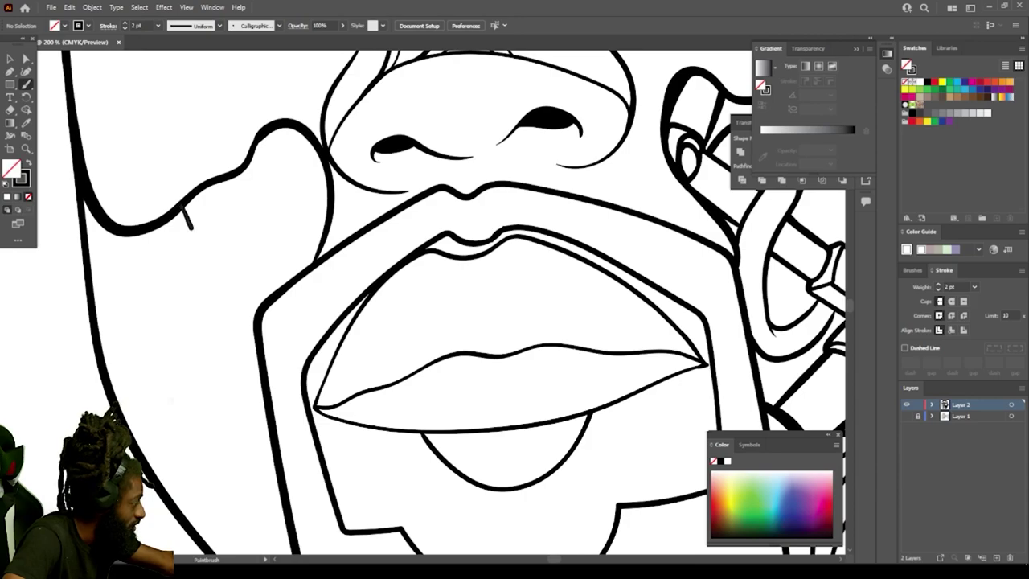
{"action": "mouse_move", "coordinate": [191, 229]}
{"action": "left_mouse_down"}
{"action": "mouse_move", "coordinate": [212, 274]}
{"action": "mouse_move", "coordinate": [188, 287]}
{"action": "mouse_move", "coordinate": [158, 229]}
{"action": "left_mouse_up"}
{"action": "mouse_move", "coordinate": [326, 410]}
{"action": "left_mouse_down"}
{"action": "mouse_move", "coordinate": [429, 411]}
{"action": "mouse_move", "coordinate": [314, 536]}
{"action": "left_mouse_up"}
{"action": "key", "text": "ctrl+plus"}
{"action": "key", "text": "ctrl+plus"}
{"action": "mouse_move", "coordinate": [152, 409]}
{"action": "left_mouse_down"}
{"action": "mouse_move", "coordinate": [227, 370]}
{"action": "mouse_move", "coordinate": [207, 343]}
{"action": "mouse_move", "coordinate": [253, 400]}
{"action": "mouse_move", "coordinate": [254, 419]}
{"action": "mouse_move", "coordinate": [225, 446]}
{"action": "mouse_move", "coordinate": [163, 452]}
{"action": "left_mouse_up"}
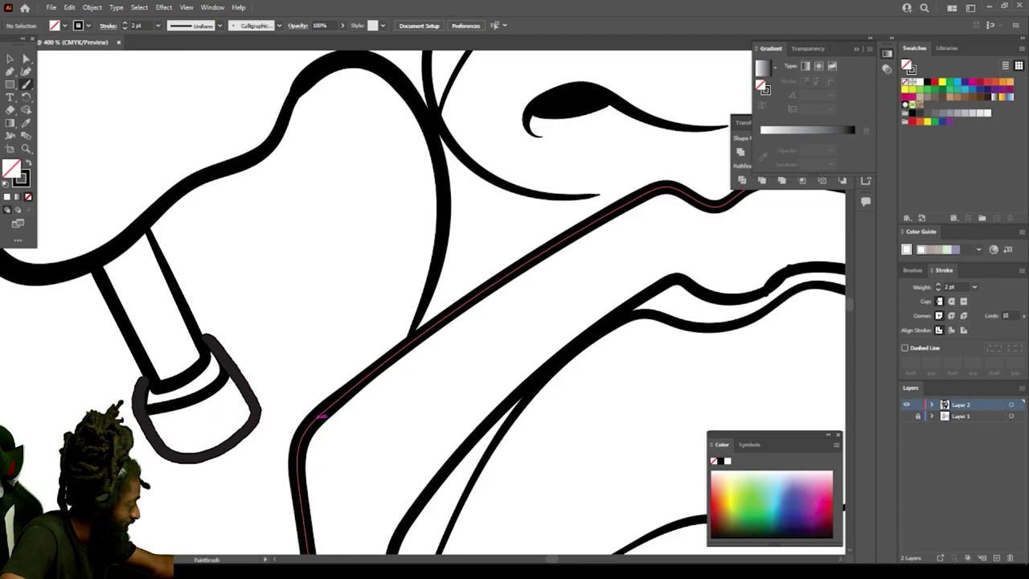
Step: Paint a small box joint on the collar's side with a slim, round-ended rod rising from it toward the nose
{"action": "scroll", "coordinate": [262, 411], "scroll_direction": "up", "scroll_amount": 1}
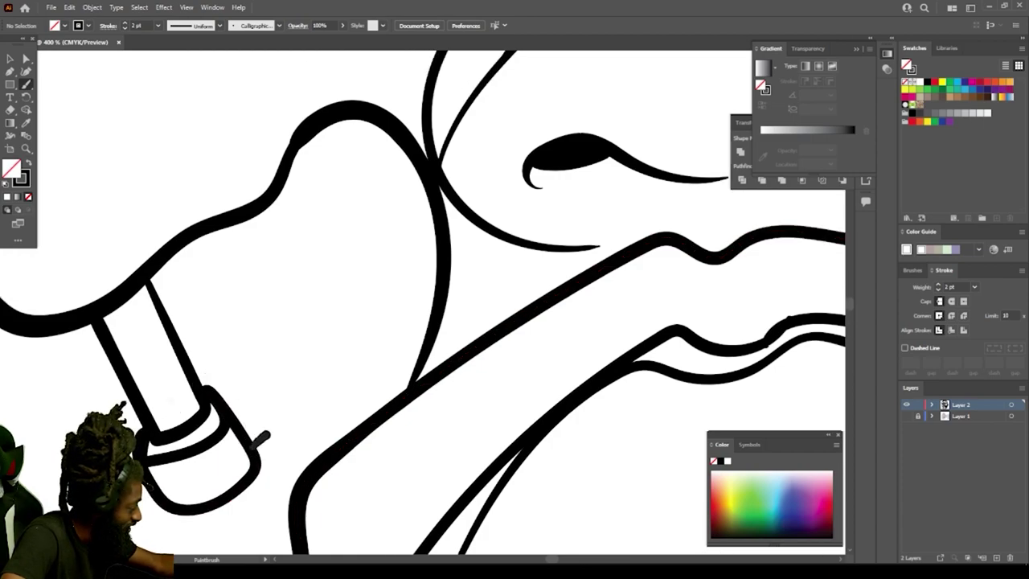
{"action": "mouse_move", "coordinate": [265, 436]}
{"action": "left_mouse_down"}
{"action": "mouse_move", "coordinate": [289, 403]}
{"action": "mouse_move", "coordinate": [259, 374]}
{"action": "mouse_move", "coordinate": [230, 392]}
{"action": "left_mouse_up"}
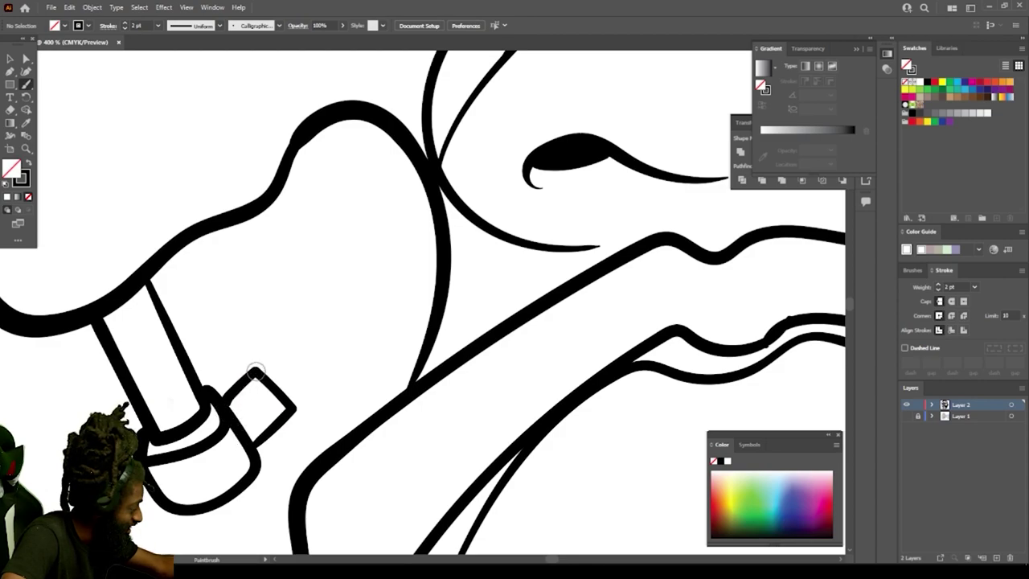
{"action": "mouse_move", "coordinate": [250, 372]}
{"action": "left_mouse_down"}
{"action": "mouse_move", "coordinate": [219, 377]}
{"action": "mouse_move", "coordinate": [224, 405]}
{"action": "left_mouse_up"}
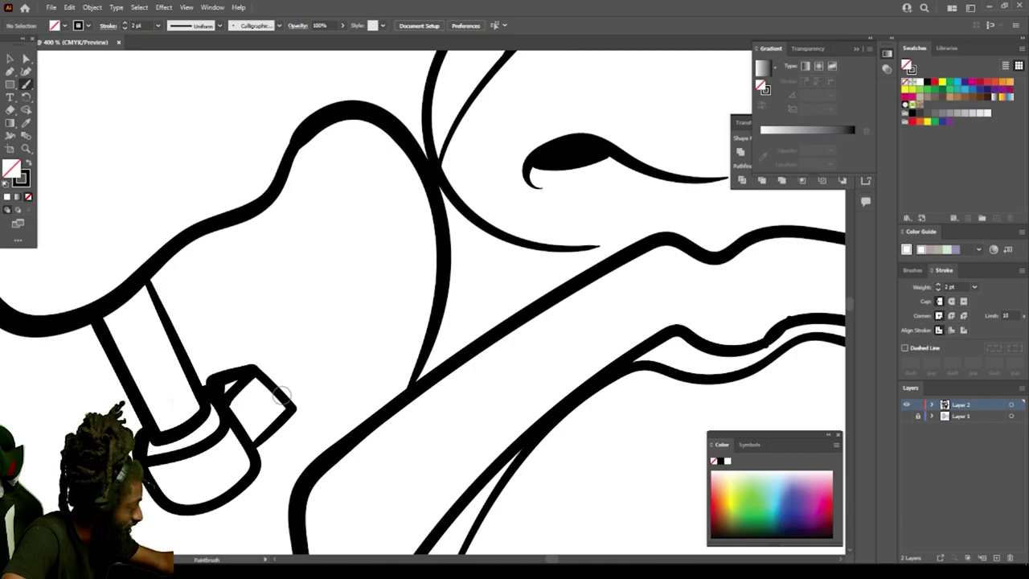
{"action": "left_click_drag", "start_coordinate": [282, 394], "coordinate": [356, 307]}
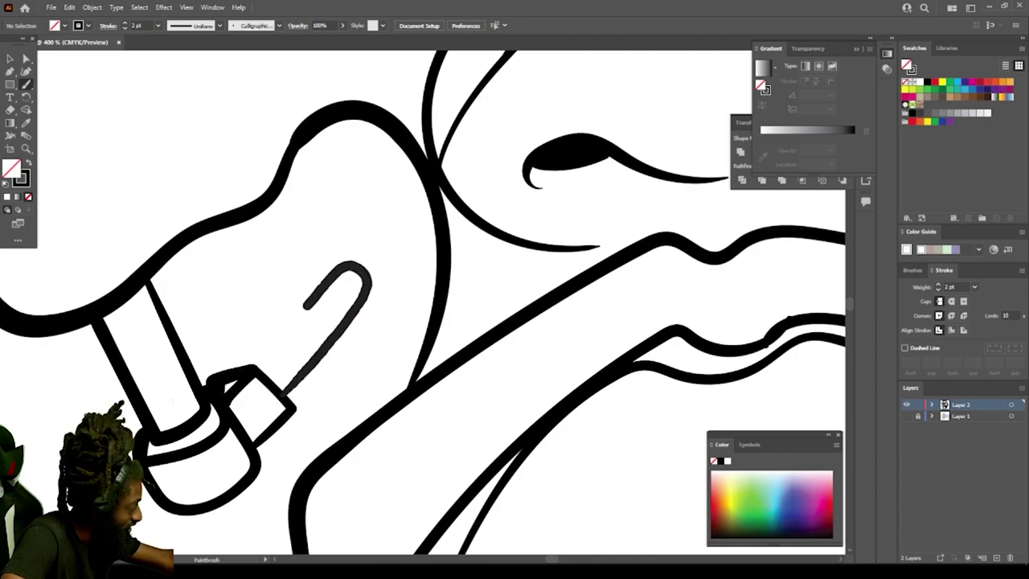
{"action": "left_click_drag", "start_coordinate": [257, 362], "coordinate": [251, 371]}
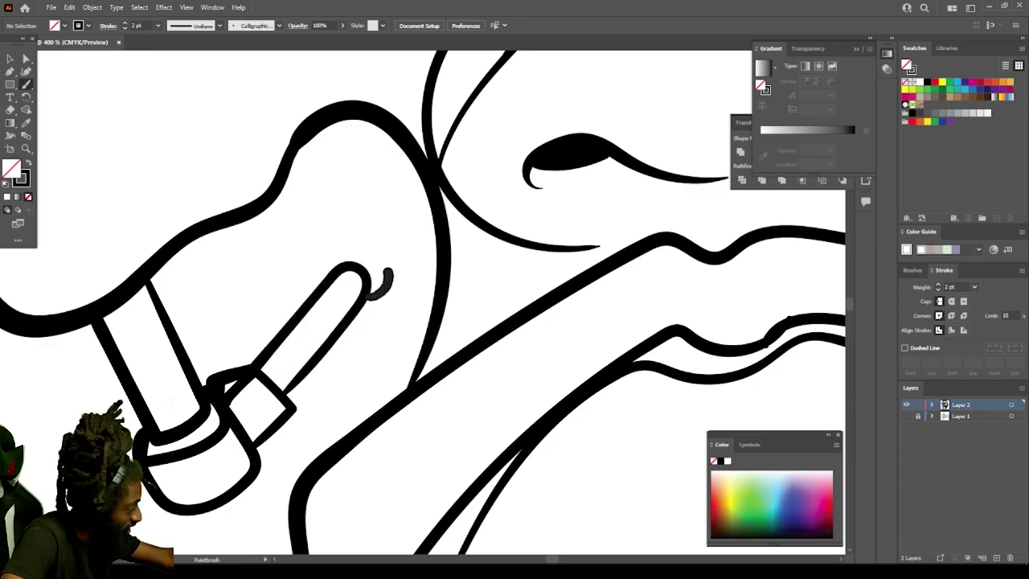
Step: Paint a ringed cap around the slim rod's upper end and two lines joining it to the cheek plate's edge
{"action": "left_click_drag", "start_coordinate": [333, 264], "coordinate": [336, 268]}
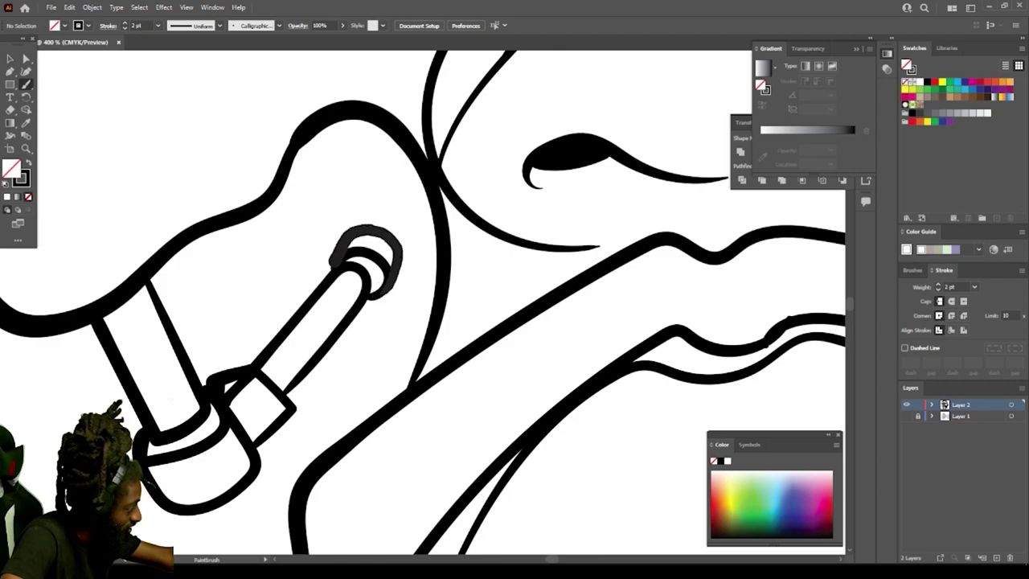
{"action": "left_click_drag", "start_coordinate": [337, 255], "coordinate": [317, 277]}
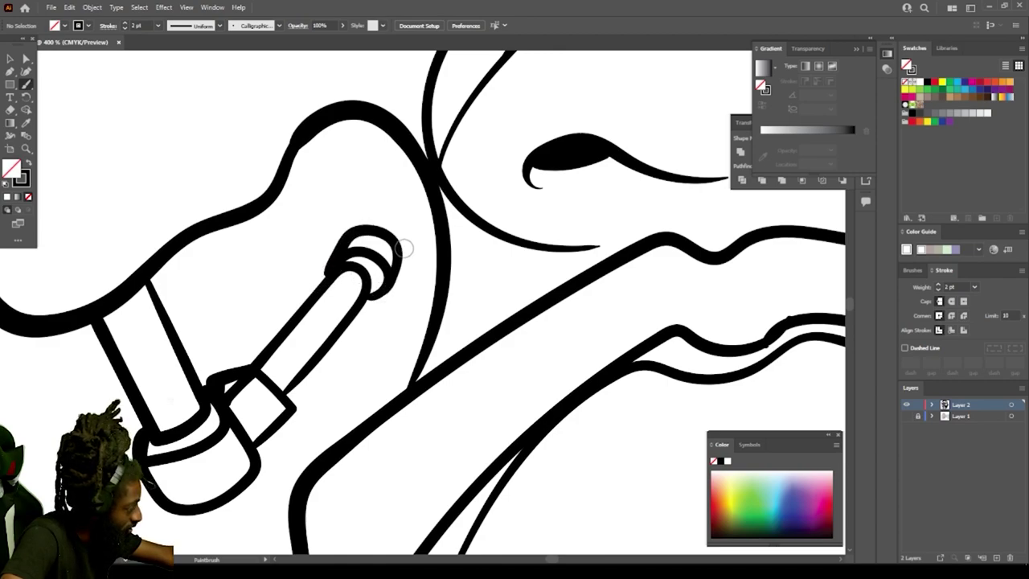
{"action": "left_click_drag", "start_coordinate": [425, 174], "coordinate": [426, 171]}
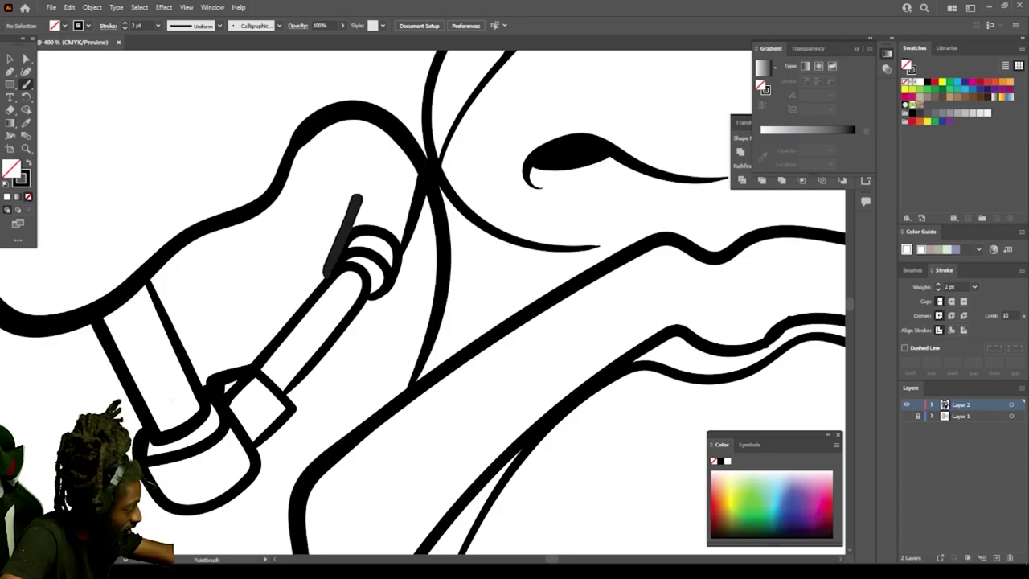
{"action": "left_click_drag", "start_coordinate": [381, 144], "coordinate": [382, 130]}
Step: Paint a lower pipe segment beneath the collar, ending in a curved ring and a tapered piece meeting the mouth plate
{"action": "key", "text": "ctrl+minus"}
{"action": "key", "text": "ctrl+minus"}
{"action": "key", "text": "ctrl+minus"}
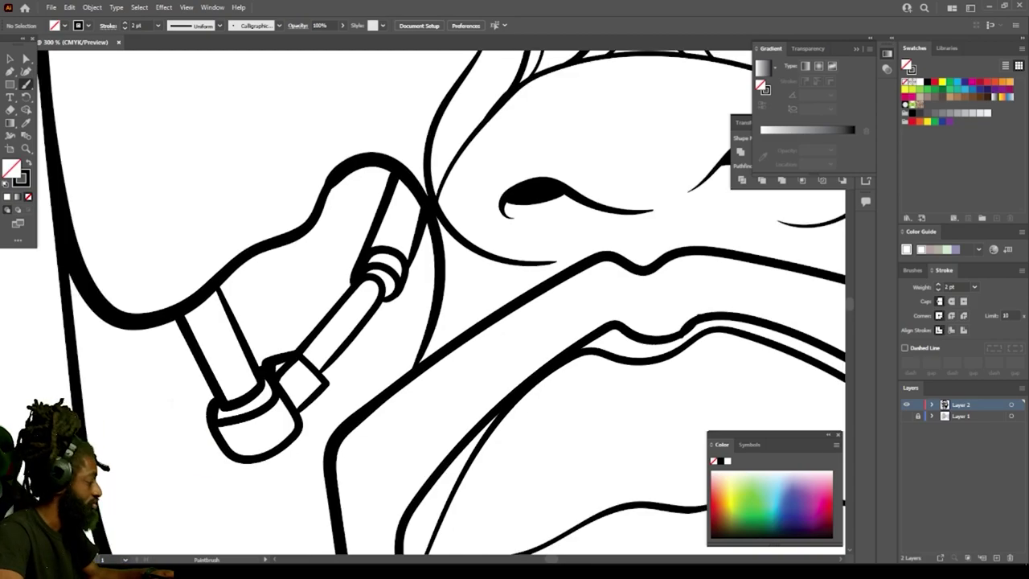
{"action": "key", "text": "ctrl+minus"}
{"action": "key", "text": "ctrl+minus"}
{"action": "key", "text": "ctrl+minus"}
{"action": "scroll", "coordinate": [369, 293], "scroll_direction": "up", "scroll_amount": 4}
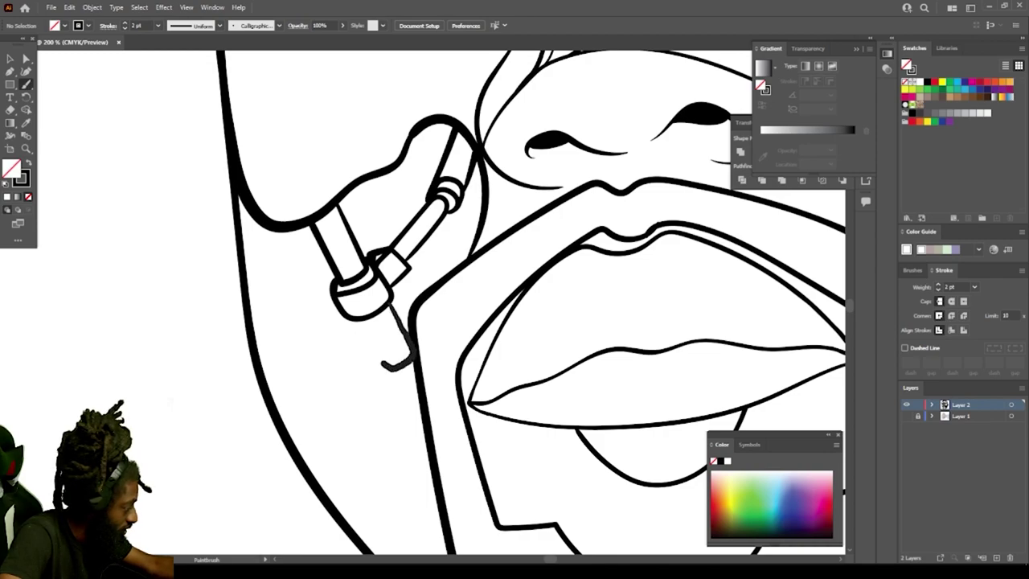
{"action": "left_click_drag", "start_coordinate": [386, 367], "coordinate": [383, 365]}
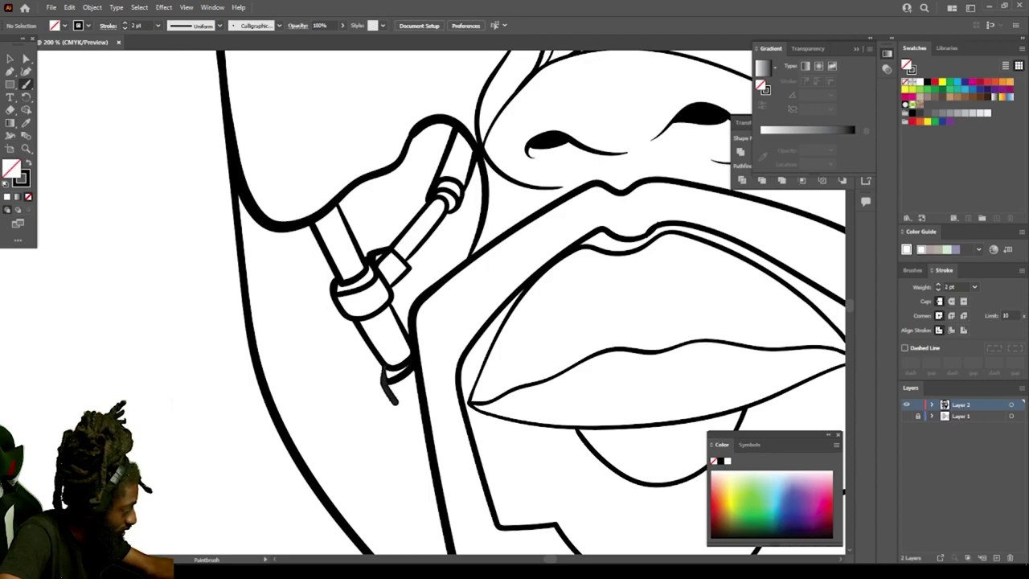
{"action": "left_click_drag", "start_coordinate": [433, 465], "coordinate": [432, 482]}
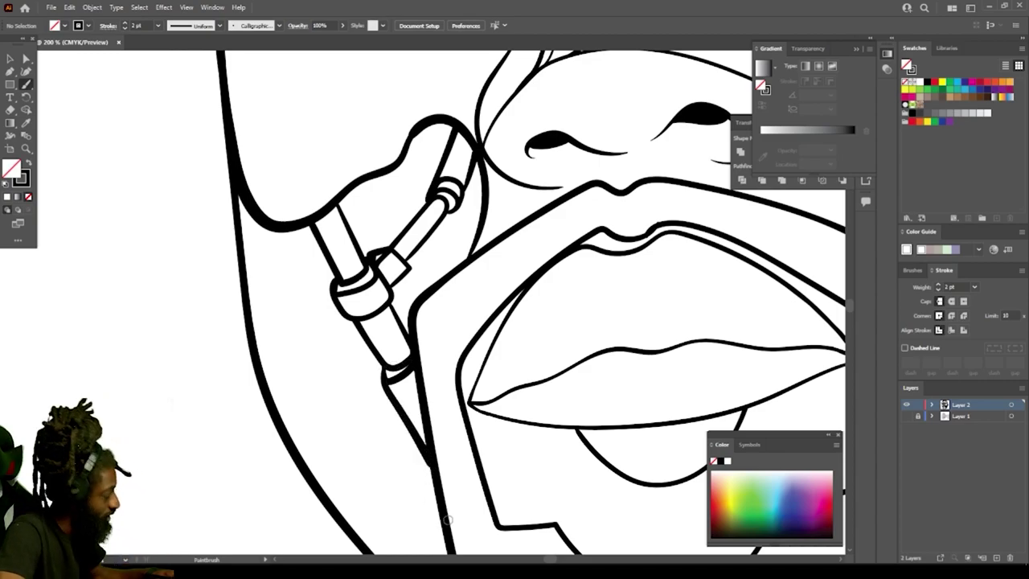
Step: Paint two long curved jaw frame lines from beneath the cheek plate, converging at the mouth plate's lower edge
{"action": "key", "text": "ctrl+minus"}
{"action": "key", "text": "ctrl+minus"}
{"action": "key", "text": "ctrl+minus"}
{"action": "scroll", "coordinate": [449, 503], "scroll_direction": "down", "scroll_amount": 2}
{"action": "key", "text": "ctrl+equal"}
{"action": "key", "text": "ctrl+equal"}
{"action": "key", "text": "ctrl+equal"}
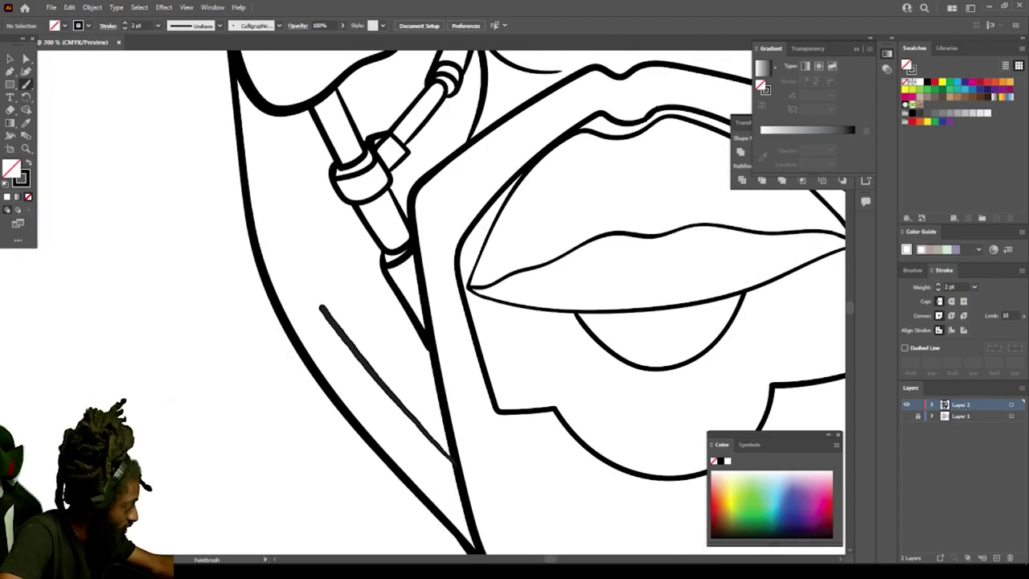
{"action": "left_click_drag", "start_coordinate": [282, 119], "coordinate": [282, 120]}
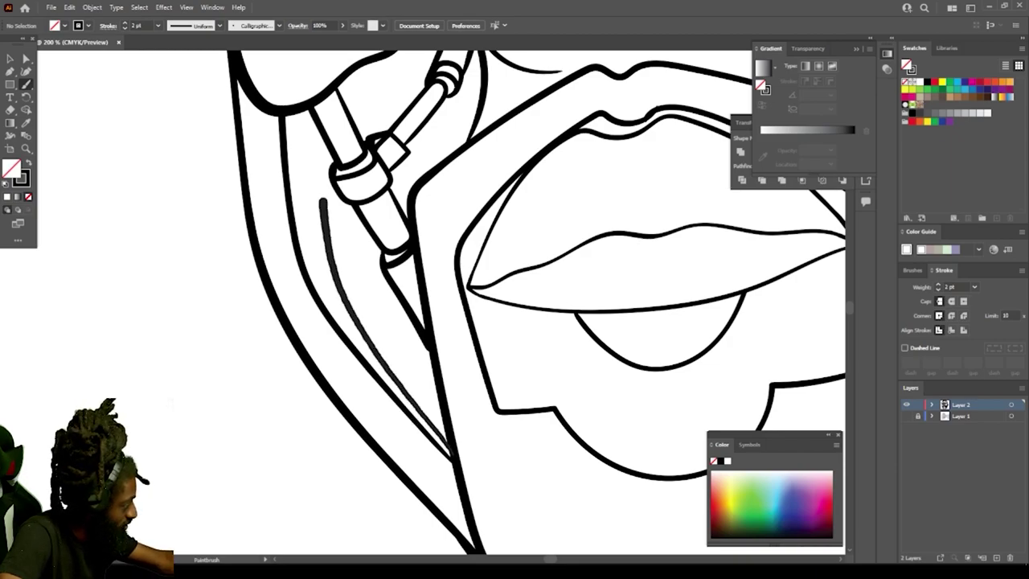
{"action": "left_click_drag", "start_coordinate": [315, 129], "coordinate": [315, 127]}
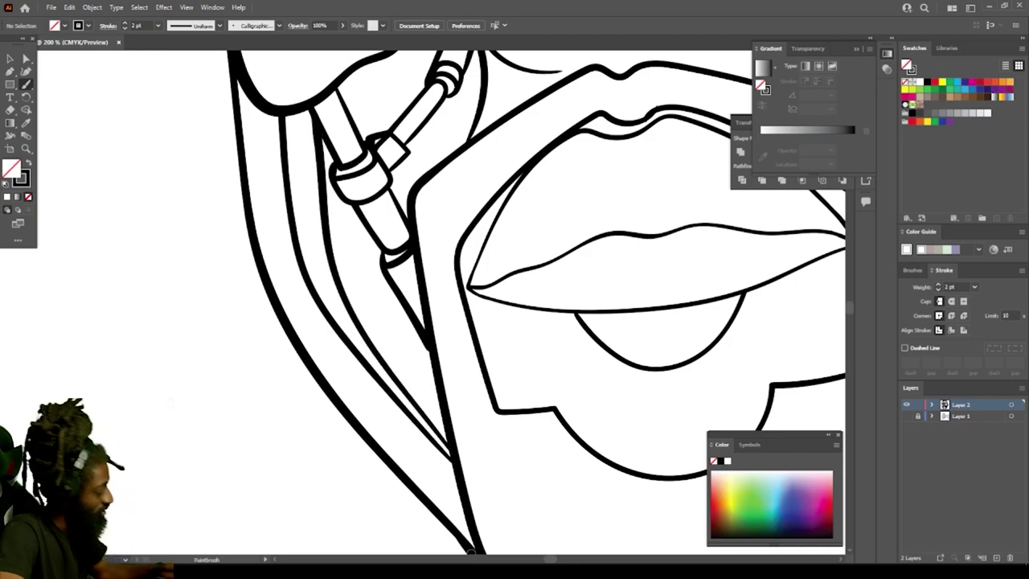
Step: Paint a long, tapered solid black groove between the two inner jaw frame lines, starting beneath the cheek plate
{"action": "scroll", "coordinate": [471, 551], "scroll_direction": "down", "scroll_amount": 4}
{"action": "key", "text": "ctrl+minus"}
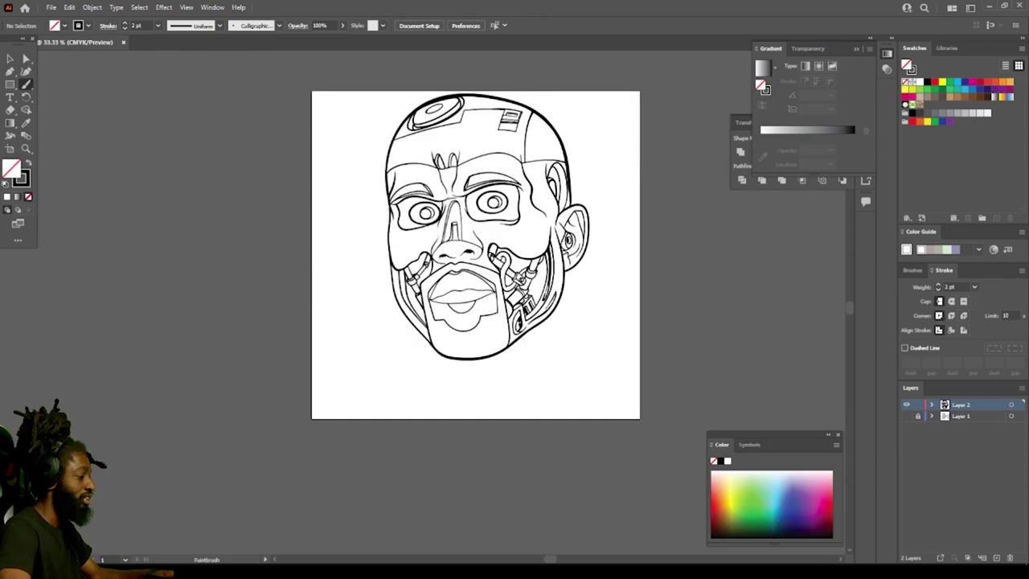
{"action": "scroll", "coordinate": [414, 278], "scroll_direction": "up", "scroll_amount": 6}
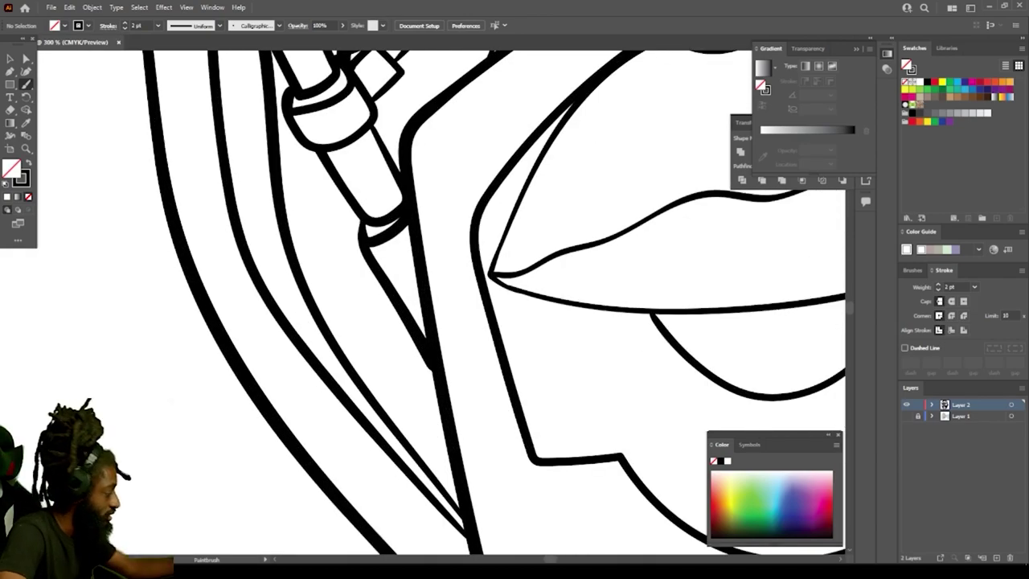
{"action": "scroll", "coordinate": [266, 360], "scroll_direction": "up", "scroll_amount": 2}
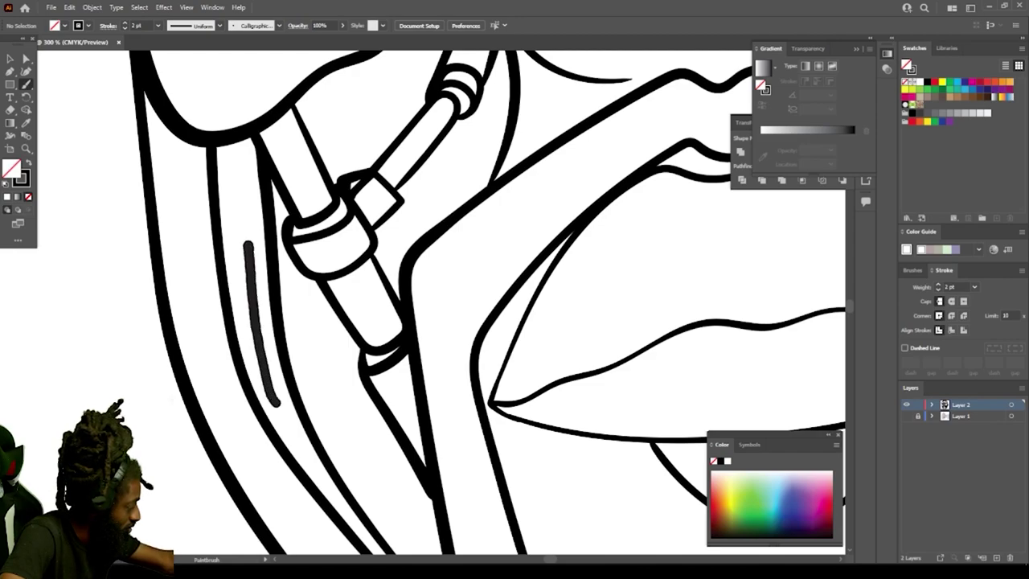
{"action": "left_click_drag", "start_coordinate": [247, 243], "coordinate": [241, 137]}
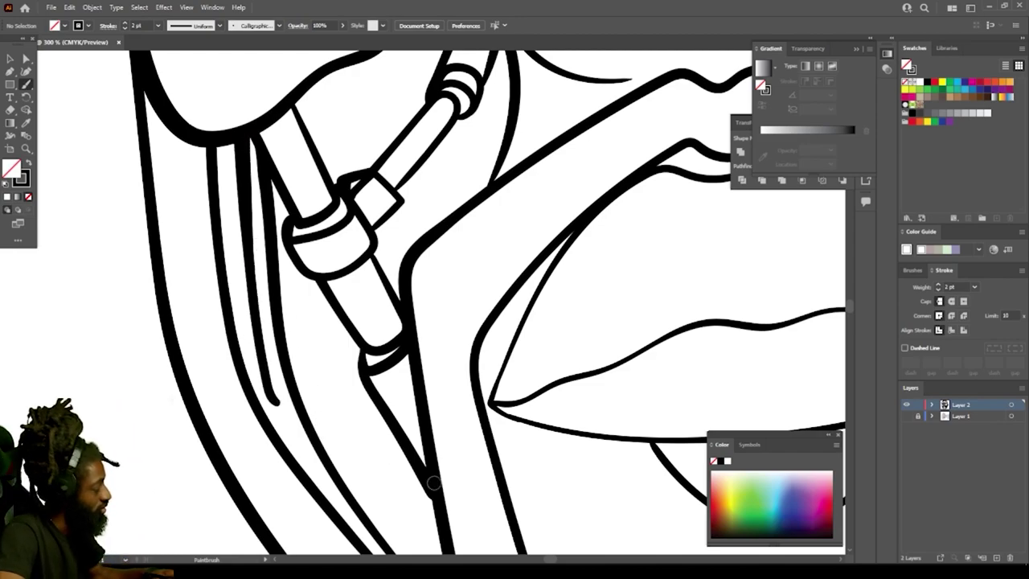
{"action": "scroll", "coordinate": [426, 298], "scroll_direction": "down", "scroll_amount": 4}
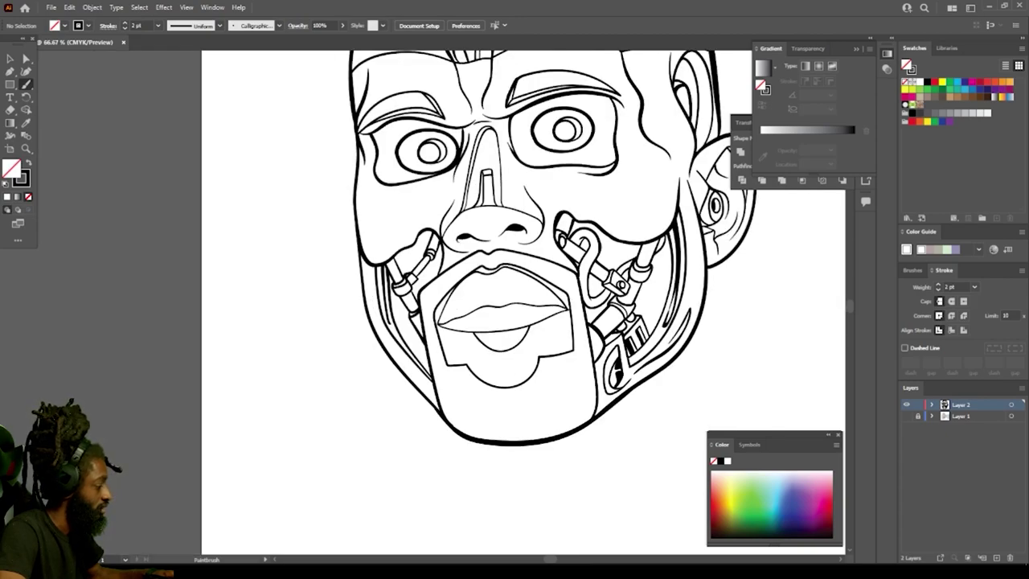
{"action": "scroll", "coordinate": [422, 303], "scroll_direction": "up", "scroll_amount": 1}
{"action": "scroll", "coordinate": [402, 271], "scroll_direction": "up", "scroll_amount": 2}
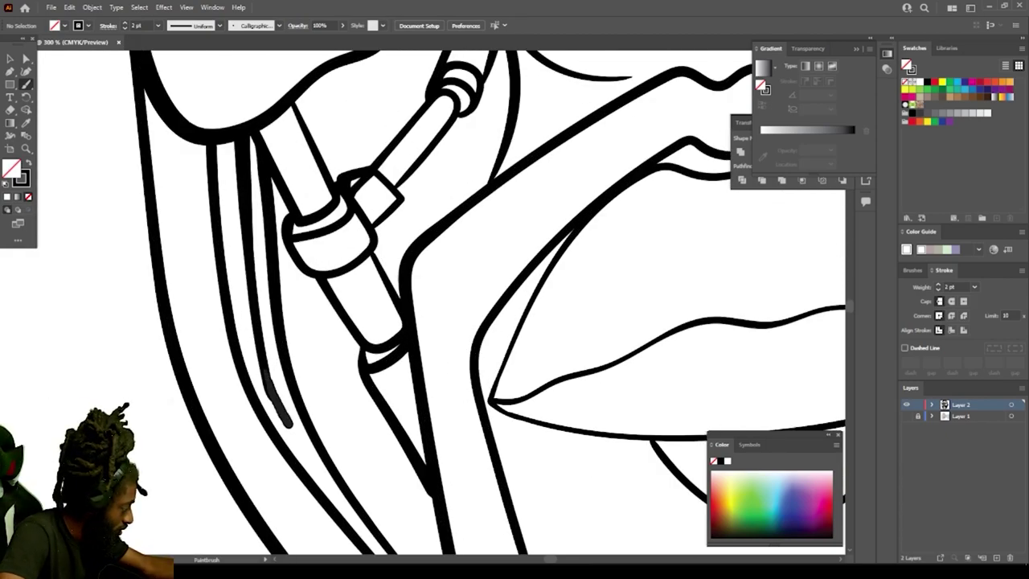
{"action": "left_click_drag", "start_coordinate": [240, 277], "coordinate": [227, 135]}
Step: Paint two small angled vents where the left jaw frame meets the mouth plate, filling one vent and the adjoining gap solid black
{"action": "scroll", "coordinate": [355, 455], "scroll_direction": "down", "scroll_amount": 4}
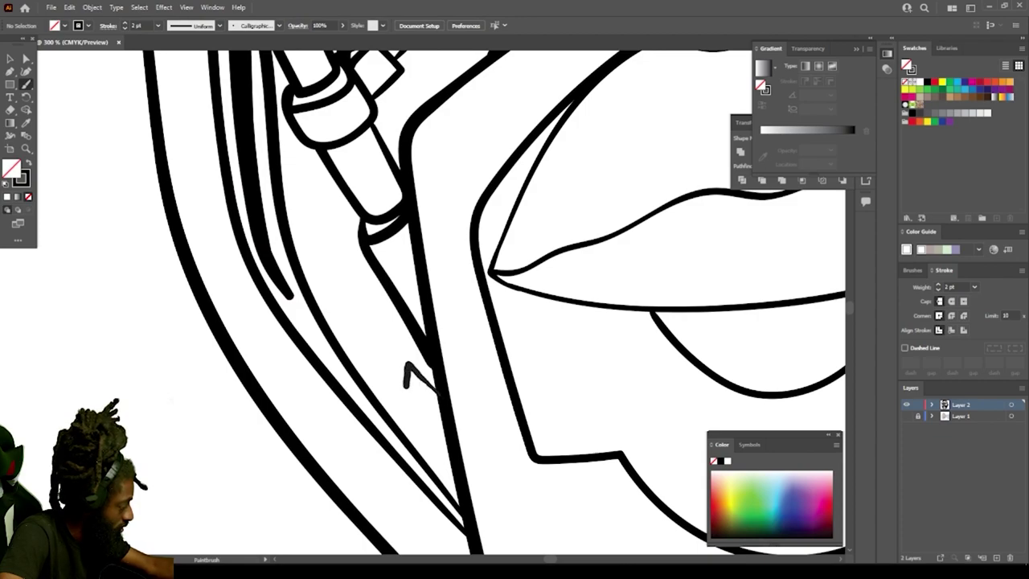
{"action": "left_click_drag", "start_coordinate": [439, 465], "coordinate": [436, 479]}
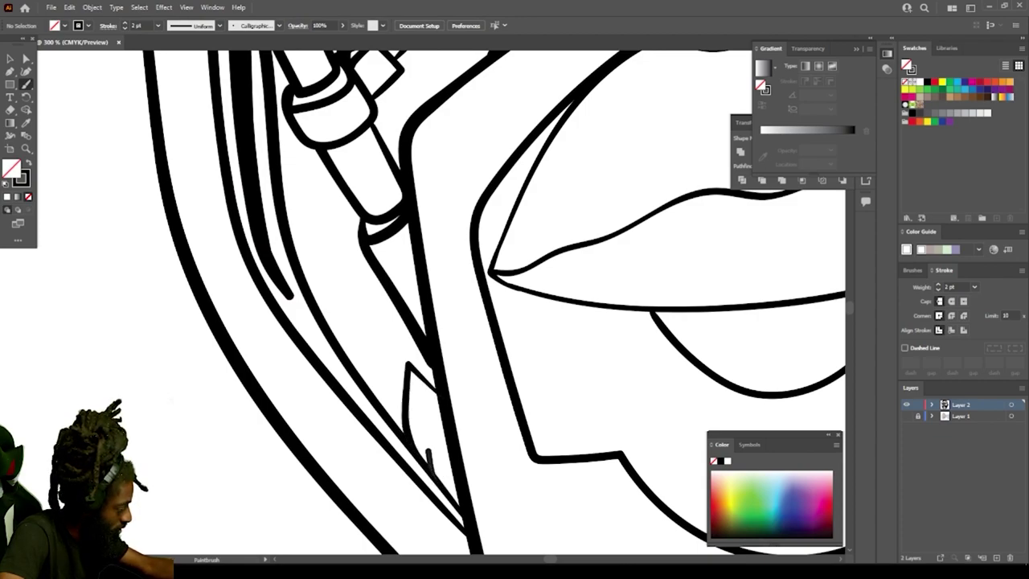
{"action": "key", "text": "ctrl+z"}
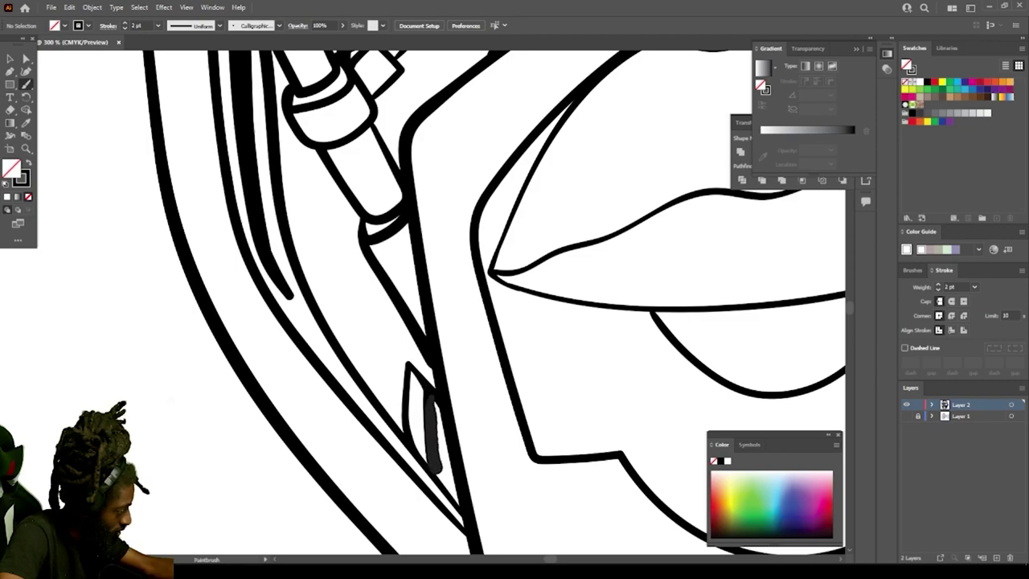
{"action": "left_click_drag", "start_coordinate": [435, 406], "coordinate": [438, 397]}
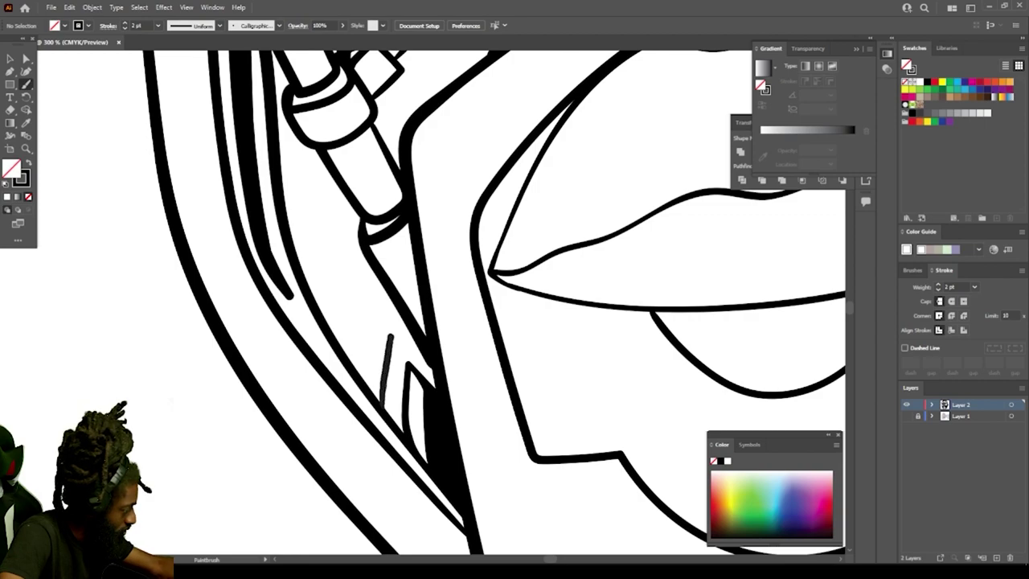
{"action": "left_click_drag", "start_coordinate": [371, 392], "coordinate": [380, 404]}
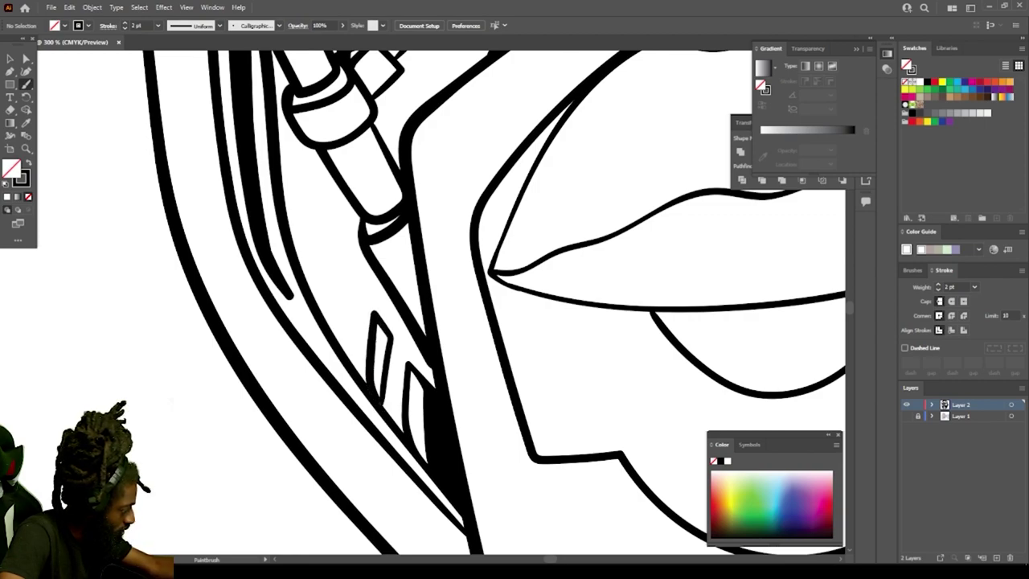
{"action": "left_click_drag", "start_coordinate": [378, 331], "coordinate": [370, 392]}
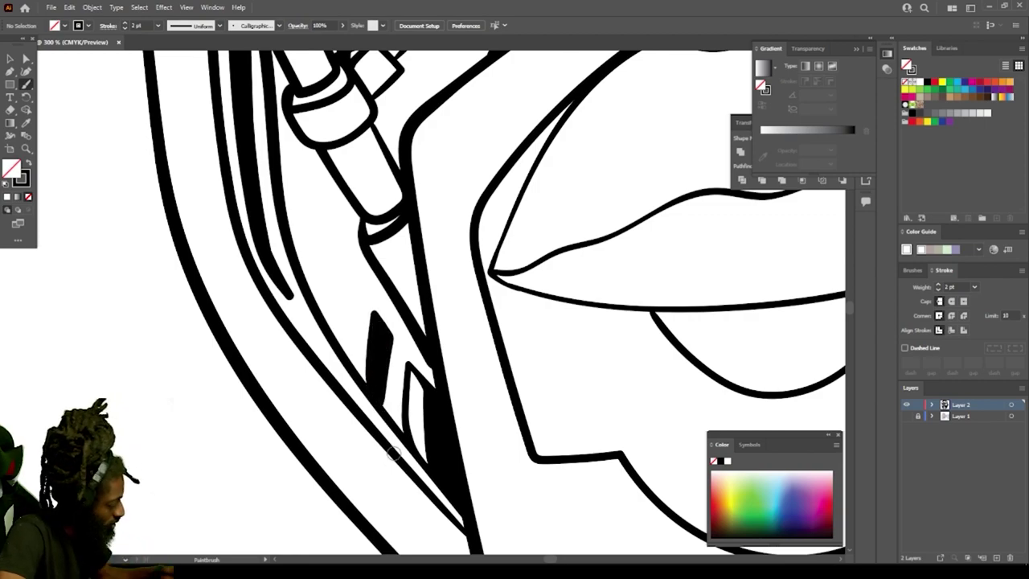
Step: Paint curved cable lines rising from the left jaw vents toward the lower pipe segment
{"action": "key", "text": "ctrl+minus"}
{"action": "key", "text": "ctrl+minus"}
{"action": "key", "text": "ctrl+minus"}
{"action": "key", "text": "ctrl+minus"}
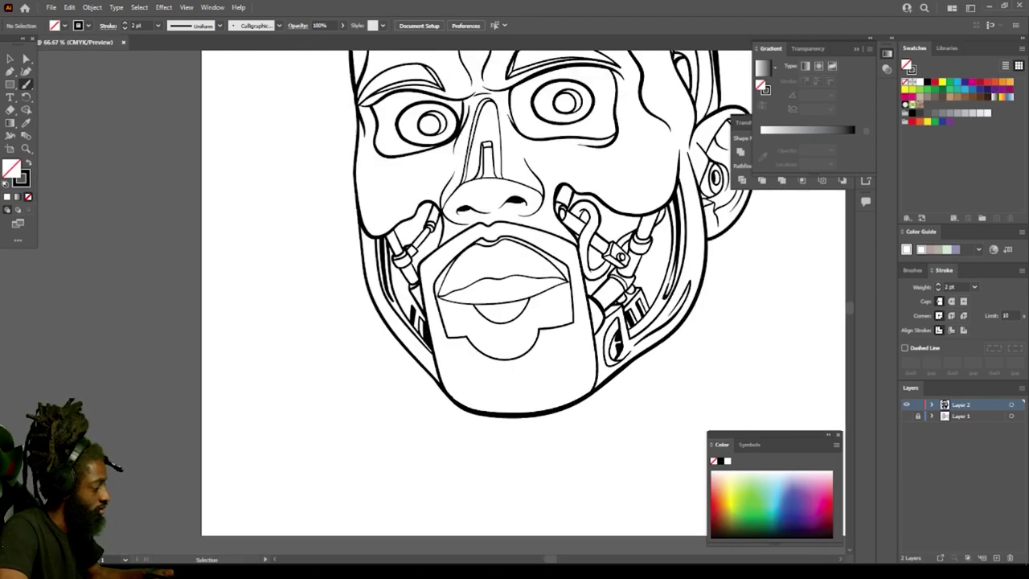
{"action": "key", "text": "ctrl+plus"}
{"action": "key", "text": "ctrl+plus"}
{"action": "key", "text": "ctrl+plus"}
{"action": "key", "text": "ctrl+plus"}
{"action": "key", "text": "ctrl+plus"}
{"action": "scroll", "coordinate": [409, 422], "scroll_direction": "up", "scroll_amount": 2}
{"action": "mouse_move", "coordinate": [366, 444]}
{"action": "left_mouse_down"}
{"action": "mouse_move", "coordinate": [371, 336]}
{"action": "mouse_move", "coordinate": [343, 403]}
{"action": "mouse_move", "coordinate": [359, 324]}
{"action": "left_mouse_up"}
{"action": "left_click_drag", "start_coordinate": [367, 337], "coordinate": [366, 344]}
{"action": "left_click_drag", "start_coordinate": [330, 385], "coordinate": [368, 295]}
{"action": "left_click_drag", "start_coordinate": [382, 314], "coordinate": [373, 236]}
Step: Paint a looping cable behind the left jaw's lower pipe segment, emerging beneath the collar
{"action": "key", "text": "ctrl+minus"}
{"action": "key", "text": "ctrl+minus"}
{"action": "key", "text": "ctrl+plus"}
{"action": "key", "text": "ctrl+plus"}
{"action": "left_click_drag", "start_coordinate": [321, 411], "coordinate": [324, 543]}
{"action": "left_click_drag", "start_coordinate": [399, 421], "coordinate": [462, 469]}
{"action": "left_click_drag", "start_coordinate": [332, 303], "coordinate": [366, 381]}
{"action": "left_click_drag", "start_coordinate": [369, 427], "coordinate": [303, 293]}
Step: Paint a curved cable from the slim rod's ringed cap down to the collar, and wavy cable lines from the rod to the cheek plate
{"action": "scroll", "coordinate": [304, 294], "scroll_direction": "up", "scroll_amount": 2}
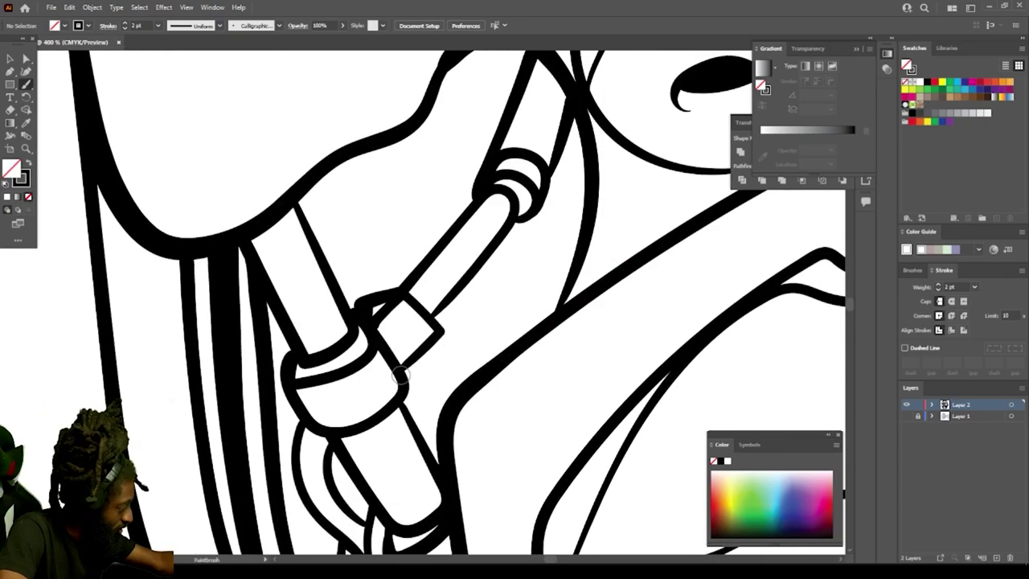
{"action": "left_click_drag", "start_coordinate": [530, 215], "coordinate": [404, 370]}
{"action": "mouse_move", "coordinate": [452, 297]}
{"action": "left_mouse_down"}
{"action": "mouse_move", "coordinate": [485, 257]}
{"action": "mouse_move", "coordinate": [339, 229]}
{"action": "left_mouse_up"}
{"action": "scroll", "coordinate": [485, 258], "scroll_direction": "up", "scroll_amount": 1}
{"action": "mouse_move", "coordinate": [457, 288]}
{"action": "left_mouse_down"}
{"action": "mouse_move", "coordinate": [397, 304]}
{"action": "mouse_move", "coordinate": [306, 251]}
{"action": "left_mouse_up"}
{"action": "key", "text": "ctrl+minus"}
{"action": "key", "text": "ctrl+minus"}
{"action": "key", "text": "ctrl+minus"}
{"action": "key", "text": "ctrl+minus"}
{"action": "key", "text": "ctrl+minus"}
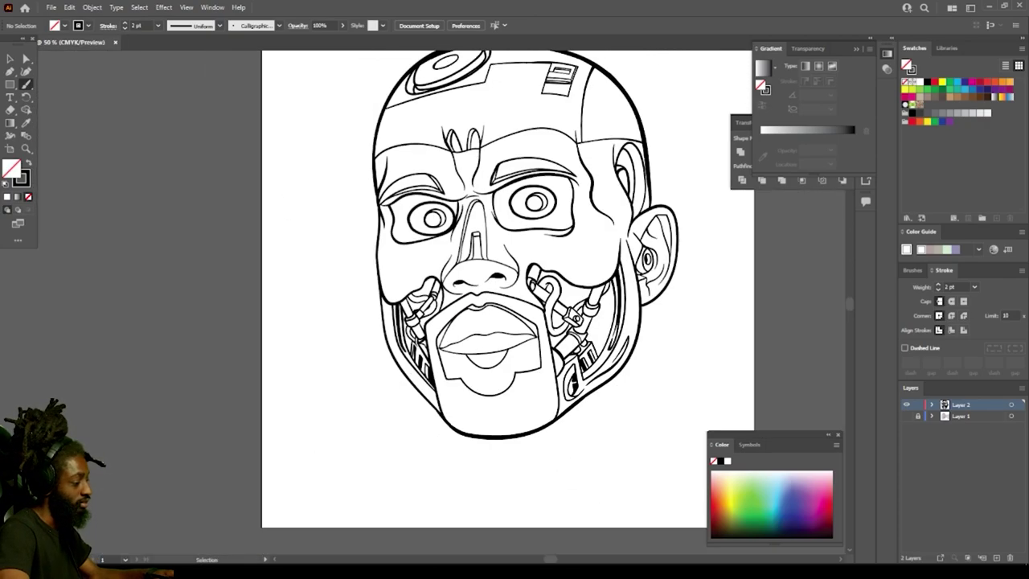
Step: Paint curved bands between the left cheek plate's edge and the upper section of the slim rod
{"action": "key", "text": "ctrl+plus"}
{"action": "key", "text": "ctrl+plus"}
{"action": "key", "text": "ctrl+plus"}
{"action": "key", "text": "ctrl+plus"}
{"action": "key", "text": "ctrl+plus"}
{"action": "key", "text": "ctrl+plus"}
{"action": "scroll", "coordinate": [579, 544], "scroll_direction": "up", "scroll_amount": 1}
{"action": "left_click_drag", "start_coordinate": [526, 259], "coordinate": [420, 237]}
{"action": "left_click_drag", "start_coordinate": [508, 303], "coordinate": [392, 268]}
{"action": "left_click_drag", "start_coordinate": [441, 180], "coordinate": [547, 198]}
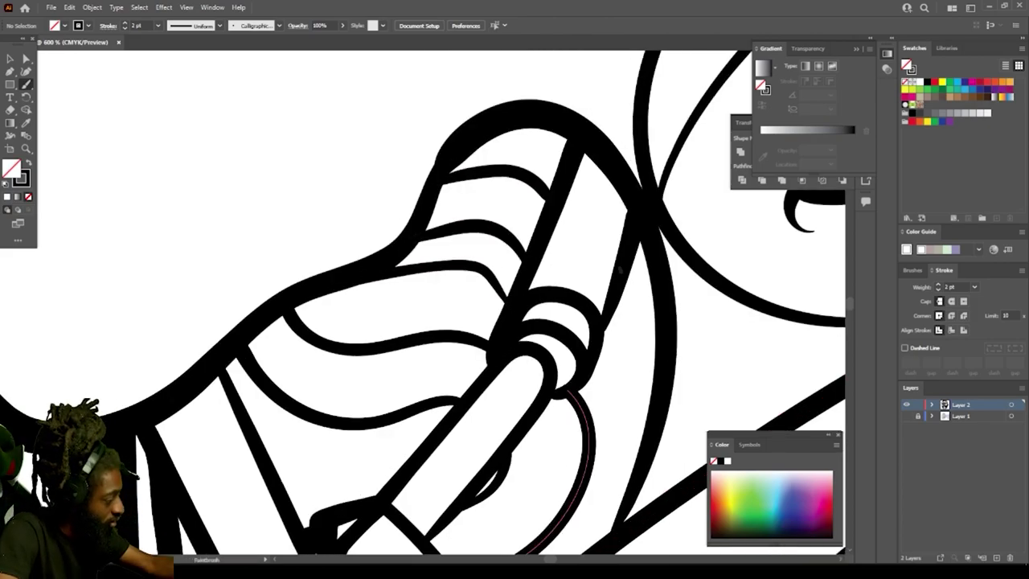
Step: Paint curved cable lines in the gap between the slim rod and the thin curve beside the nose
{"action": "left_click_drag", "start_coordinate": [628, 281], "coordinate": [654, 335]}
{"action": "left_click_drag", "start_coordinate": [655, 422], "coordinate": [601, 349]}
{"action": "left_click_drag", "start_coordinate": [592, 426], "coordinate": [625, 526]}
Step: Paint wavy cable lines beneath the right cheek plate, behind the right jaw's pipes
{"action": "key", "text": "ctrl+minus"}
{"action": "key", "text": "ctrl+minus"}
{"action": "key", "text": "ctrl+minus"}
{"action": "key", "text": "ctrl+plus"}
{"action": "key", "text": "ctrl+plus"}
{"action": "mouse_move", "coordinate": [828, 402]}
{"action": "left_mouse_down"}
{"action": "mouse_move", "coordinate": [419, 367]}
{"action": "mouse_move", "coordinate": [616, 260]}
{"action": "left_mouse_up"}
{"action": "left_click_drag", "start_coordinate": [547, 243], "coordinate": [418, 344]}
{"action": "left_click_drag", "start_coordinate": [430, 306], "coordinate": [527, 243]}
Step: Paint two inner contour lines around the right eye socket, following the inside of its outer rim
{"action": "key", "text": "ctrl+minus"}
{"action": "key", "text": "ctrl+minus"}
{"action": "key", "text": "ctrl+minus"}
{"action": "key", "text": "ctrl+minus"}
{"action": "key", "text": "ctrl+minus"}
{"action": "key", "text": "ctrl+minus"}
{"action": "mouse_move", "coordinate": [370, 440]}
{"action": "left_mouse_down"}
{"action": "mouse_move", "coordinate": [367, 471]}
{"action": "mouse_move", "coordinate": [400, 540]}
{"action": "left_mouse_up"}
{"action": "key", "text": "ctrl+plus"}
{"action": "key", "text": "ctrl+plus"}
{"action": "key", "text": "ctrl+plus"}
{"action": "key", "text": "ctrl+plus"}
{"action": "key", "text": "ctrl+plus"}
{"action": "left_click_drag", "start_coordinate": [560, 206], "coordinate": [507, 426]}
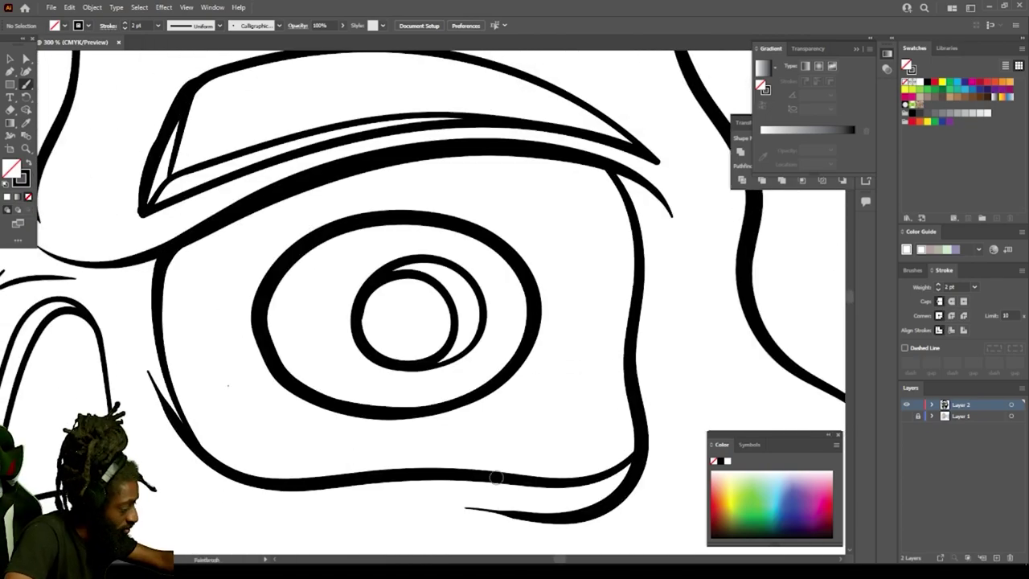
{"action": "mouse_move", "coordinate": [570, 165]}
{"action": "left_mouse_down"}
{"action": "mouse_move", "coordinate": [529, 459]}
{"action": "mouse_move", "coordinate": [217, 412]}
{"action": "mouse_move", "coordinate": [301, 457]}
{"action": "mouse_move", "coordinate": [584, 380]}
{"action": "mouse_move", "coordinate": [494, 155]}
{"action": "left_mouse_up"}
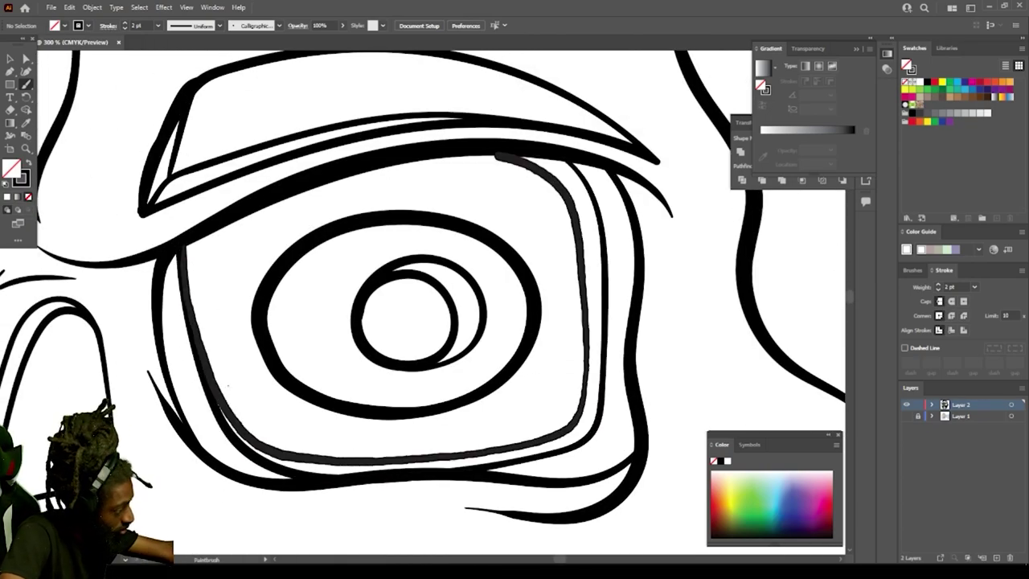
Step: Paint two matching inner contour lines around the left eye socket, following the inside of its outer rim
{"action": "key", "text": "ctrl+minus"}
{"action": "key", "text": "ctrl+minus"}
{"action": "key", "text": "ctrl+minus"}
{"action": "left_click_drag", "start_coordinate": [426, 309], "coordinate": [671, 306]}
{"action": "key", "text": "ctrl+plus"}
{"action": "key", "text": "ctrl+plus"}
{"action": "key", "text": "ctrl+plus"}
{"action": "mouse_move", "coordinate": [586, 448]}
{"action": "left_mouse_down"}
{"action": "mouse_move", "coordinate": [323, 467]}
{"action": "mouse_move", "coordinate": [400, 217]}
{"action": "left_mouse_up"}
{"action": "mouse_move", "coordinate": [510, 228]}
{"action": "left_mouse_down"}
{"action": "mouse_move", "coordinate": [336, 271]}
{"action": "mouse_move", "coordinate": [474, 480]}
{"action": "left_mouse_up"}
{"action": "key", "text": "ctrl+minus"}
{"action": "key", "text": "ctrl+minus"}
{"action": "left_click_drag", "start_coordinate": [482, 321], "coordinate": [351, 321]}
{"action": "key", "text": "ctrl+plus"}
{"action": "key", "text": "ctrl+plus"}
{"action": "left_click_drag", "start_coordinate": [642, 259], "coordinate": [674, 176]}
{"action": "left_click_drag", "start_coordinate": [402, 255], "coordinate": [366, 314]}
{"action": "key", "text": "ctrl+minus"}
{"action": "key", "text": "ctrl+minus"}
{"action": "key", "text": "ctrl+minus"}
{"action": "key", "text": "ctrl+minus"}
{"action": "key", "text": "ctrl+minus"}
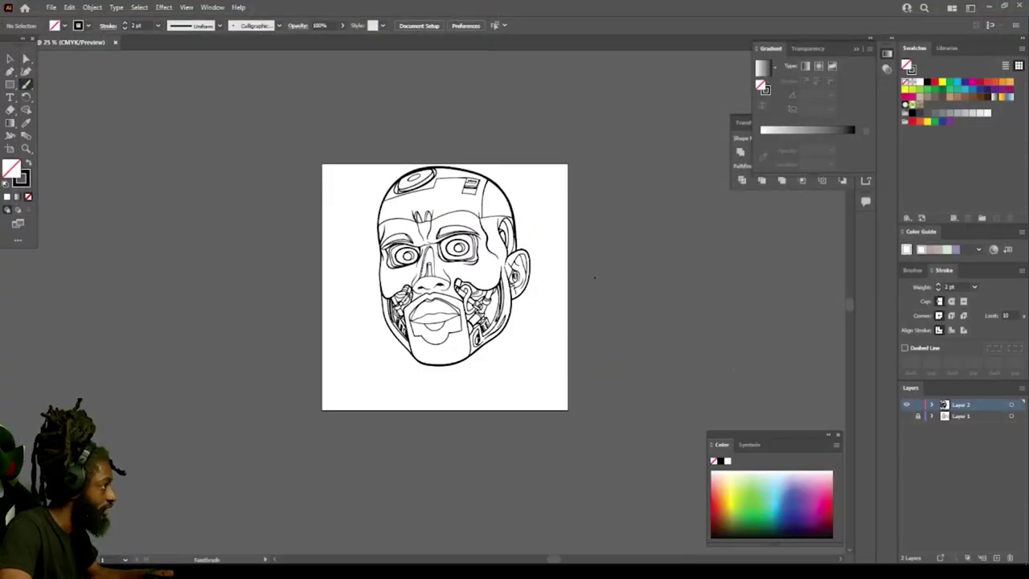
Step: Paint hooked and tapered crease lines on the cheeks, just above the cheek plates' lower edges
{"action": "scroll", "coordinate": [579, 274], "scroll_direction": "up", "scroll_amount": 3}
{"action": "left_click_drag", "start_coordinate": [593, 388], "coordinate": [509, 396]}
{"action": "left_click_drag", "start_coordinate": [531, 413], "coordinate": [400, 420]}
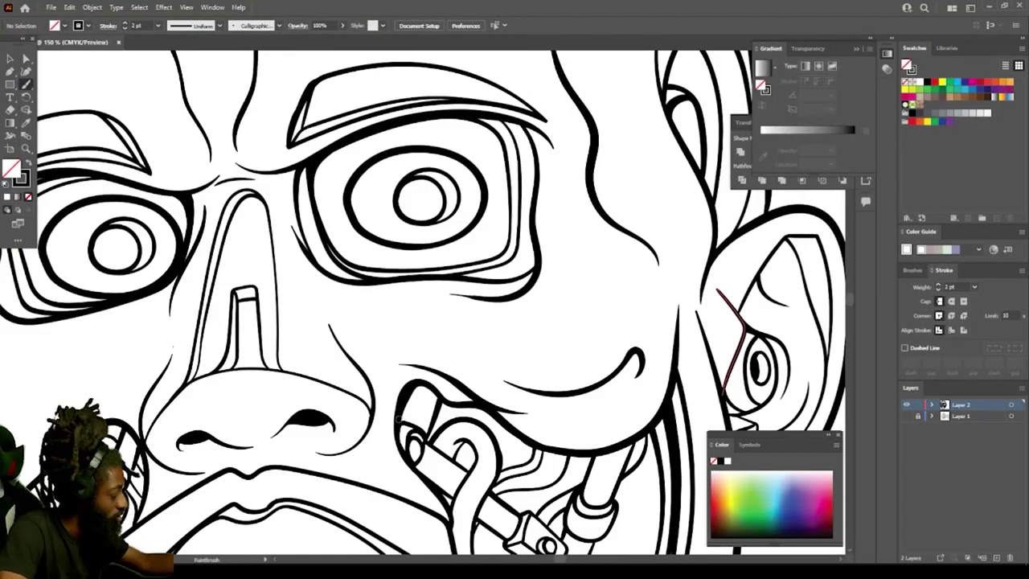
{"action": "key", "text": "ctrl+minus"}
{"action": "key", "text": "ctrl+minus"}
{"action": "key", "text": "ctrl+minus"}
{"action": "left_click_drag", "start_coordinate": [418, 362], "coordinate": [525, 361]}
{"action": "key", "text": "ctrl+plus"}
{"action": "key", "text": "ctrl+plus"}
{"action": "key", "text": "ctrl+plus"}
{"action": "left_click_drag", "start_coordinate": [297, 412], "coordinate": [380, 410]}
Step: Paint a segmented, round-ended cable in the lower outer corner of the right eye socket
{"action": "key", "text": "ctrl+minus"}
{"action": "key", "text": "ctrl+minus"}
{"action": "key", "text": "ctrl+minus"}
{"action": "left_click_drag", "start_coordinate": [651, 393], "coordinate": [604, 381]}
{"action": "scroll", "coordinate": [492, 243], "scroll_direction": "up", "scroll_amount": 5}
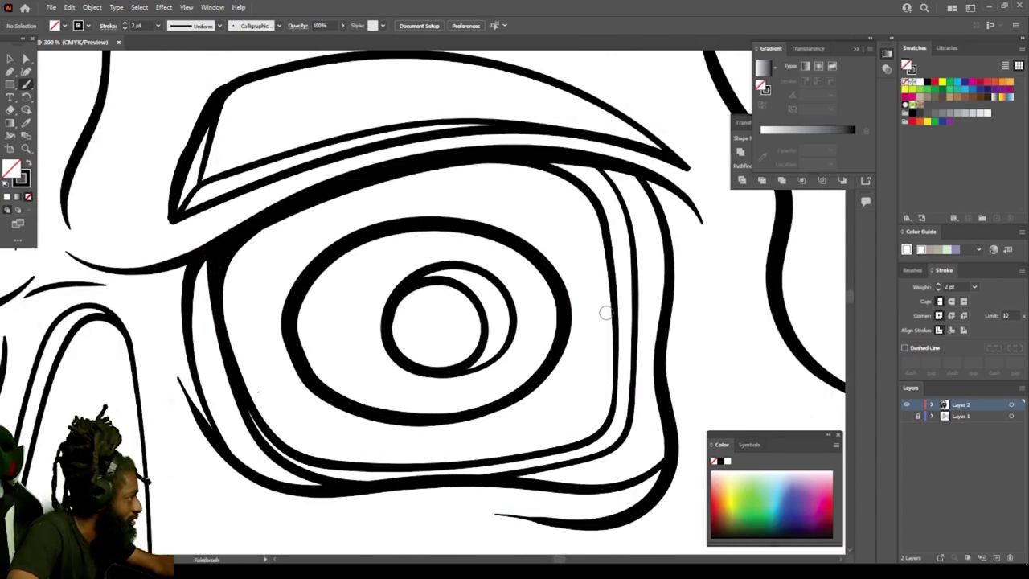
{"action": "mouse_move", "coordinate": [563, 444]}
{"action": "left_mouse_down"}
{"action": "mouse_move", "coordinate": [517, 431]}
{"action": "mouse_move", "coordinate": [562, 439]}
{"action": "left_mouse_up"}
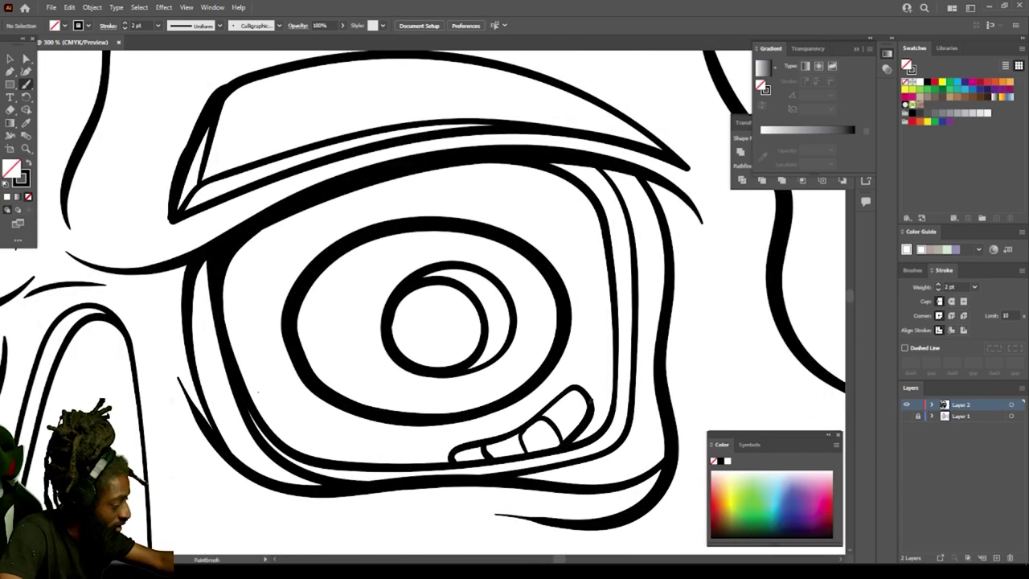
Step: Paint a segmented cable in the left eye socket's lower outer corner and looped cable lines along its outer side
{"action": "scroll", "coordinate": [528, 392], "scroll_direction": "down", "scroll_amount": 3}
{"action": "scroll", "coordinate": [412, 335], "scroll_direction": "up", "scroll_amount": 4}
{"action": "left_click_drag", "start_coordinate": [233, 350], "coordinate": [341, 394]}
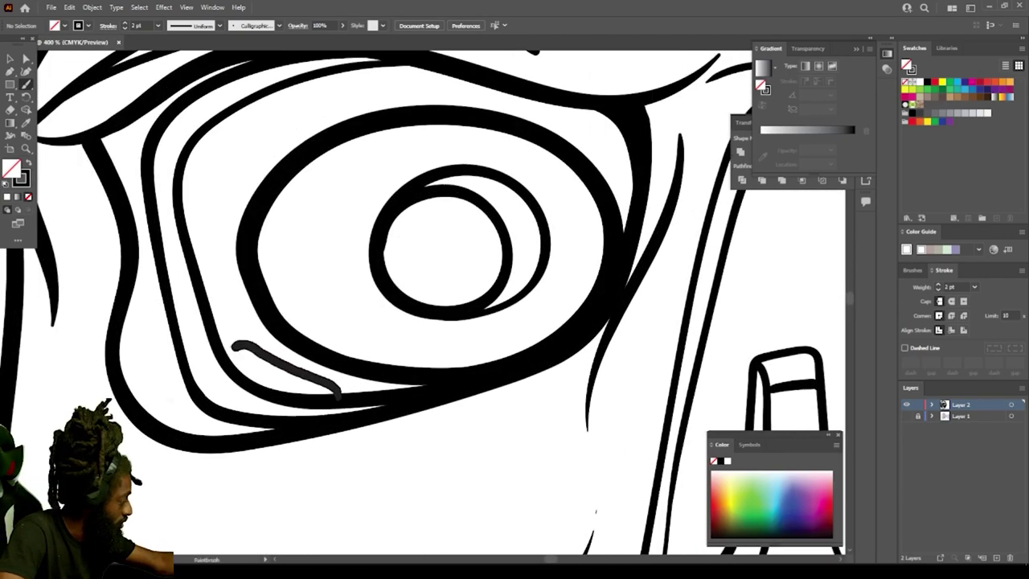
{"action": "left_click_drag", "start_coordinate": [270, 361], "coordinate": [253, 380]}
{"action": "left_click_drag", "start_coordinate": [302, 377], "coordinate": [288, 392]}
{"action": "scroll", "coordinate": [274, 362], "scroll_direction": "up", "scroll_amount": 2}
{"action": "left_click_drag", "start_coordinate": [241, 420], "coordinate": [184, 271]}
{"action": "left_click_drag", "start_coordinate": [200, 351], "coordinate": [200, 341]}
Step: Paint curved cable shapes beneath the right eyeball and a curved connector from its upper outer side to the socket rim
{"action": "scroll", "coordinate": [352, 295], "scroll_direction": "down", "scroll_amount": 6}
{"action": "scroll", "coordinate": [492, 278], "scroll_direction": "up", "scroll_amount": 5}
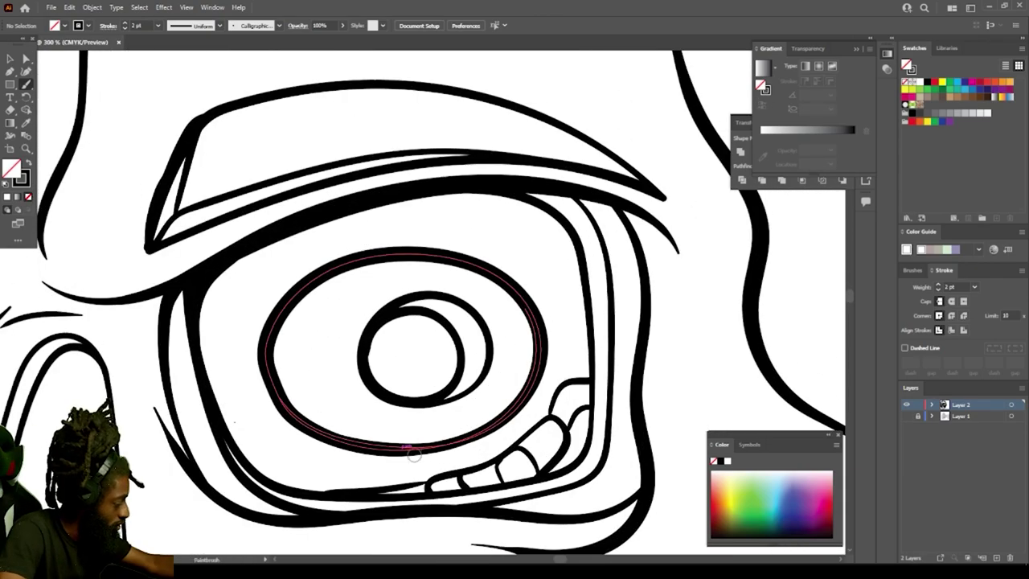
{"action": "left_click_drag", "start_coordinate": [358, 449], "coordinate": [296, 468]}
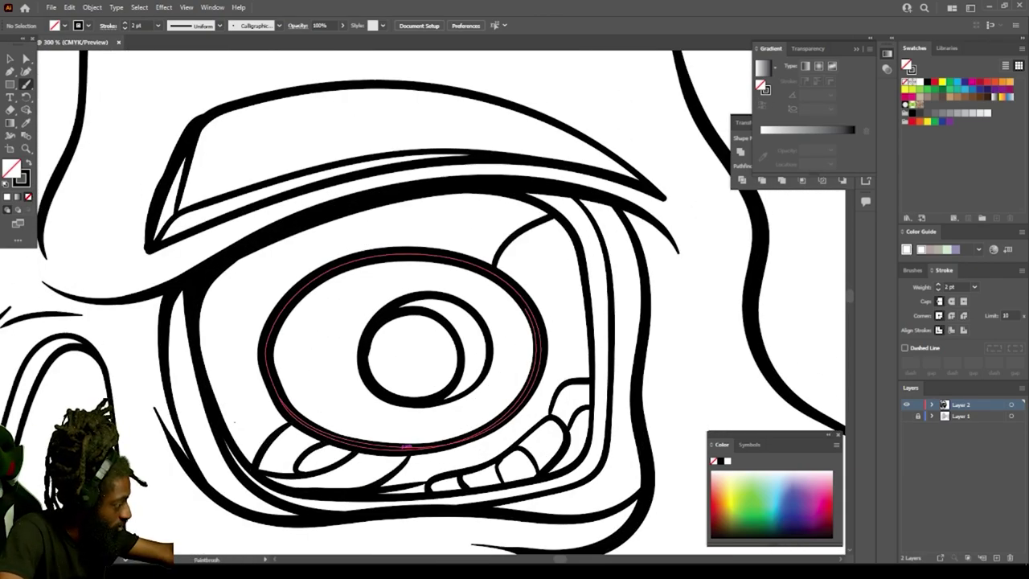
Step: Paint short connectors above the left eyeball and nested curved lines around the inner side of the right eyeball
{"action": "scroll", "coordinate": [448, 189], "scroll_direction": "down", "scroll_amount": 4}
{"action": "scroll", "coordinate": [413, 233], "scroll_direction": "up", "scroll_amount": 4}
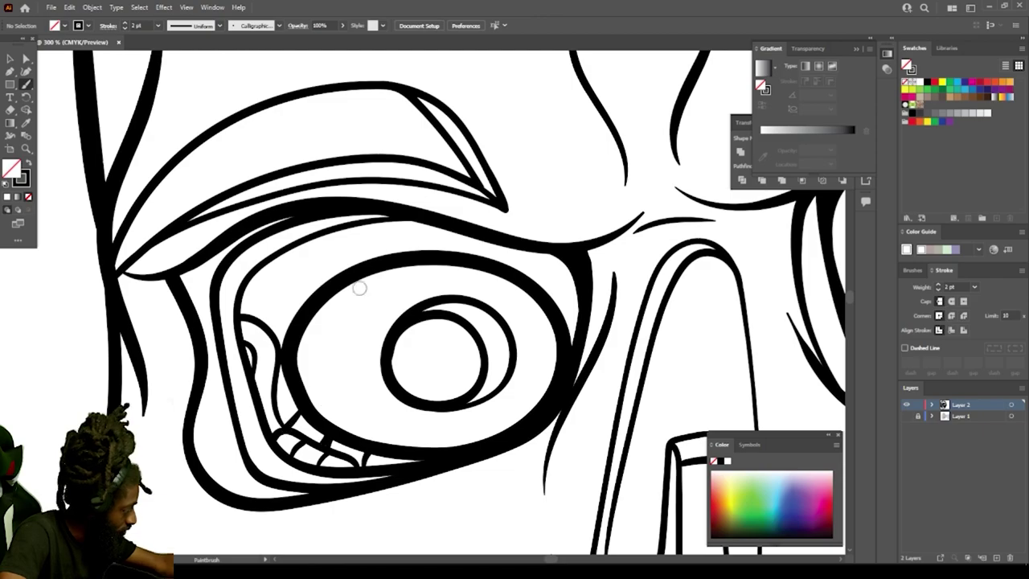
{"action": "scroll", "coordinate": [347, 362], "scroll_direction": "down", "scroll_amount": 5}
{"action": "scroll", "coordinate": [480, 345], "scroll_direction": "up", "scroll_amount": 6}
{"action": "mouse_move", "coordinate": [256, 486]}
{"action": "left_mouse_down"}
{"action": "mouse_move", "coordinate": [234, 467]}
{"action": "mouse_move", "coordinate": [378, 267]}
{"action": "left_mouse_up"}
{"action": "mouse_move", "coordinate": [400, 271]}
{"action": "left_mouse_down"}
{"action": "mouse_move", "coordinate": [169, 414]}
{"action": "mouse_move", "coordinate": [269, 492]}
{"action": "left_mouse_up"}
{"action": "scroll", "coordinate": [268, 402], "scroll_direction": "down", "scroll_amount": 1}
{"action": "left_click_drag", "start_coordinate": [177, 273], "coordinate": [157, 343]}
Step: Paint two curved cable lines from the loop at the left eye's outer side up to the socket's upper rim
{"action": "scroll", "coordinate": [438, 321], "scroll_direction": "down", "scroll_amount": 3}
{"action": "scroll", "coordinate": [438, 322], "scroll_direction": "left", "scroll_amount": 5}
{"action": "scroll", "coordinate": [563, 370], "scroll_direction": "up", "scroll_amount": 3}
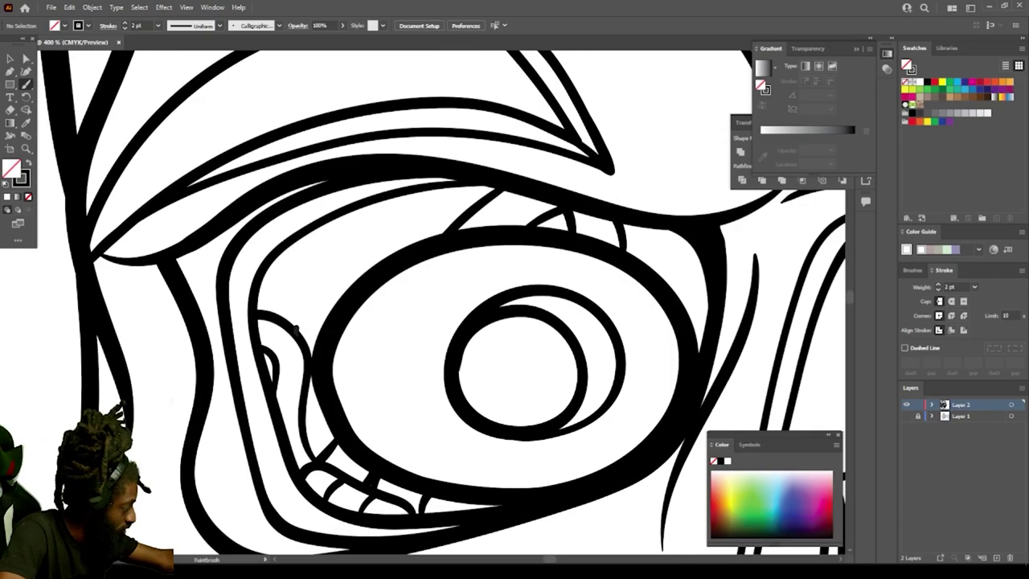
{"action": "left_click_drag", "start_coordinate": [296, 333], "coordinate": [471, 210]}
{"action": "left_click_drag", "start_coordinate": [472, 194], "coordinate": [271, 271]}
Step: Paint the remaining cables on the right eyeball's outer side and fill the gaps between them and beneath the eyeball solid black
{"action": "scroll", "coordinate": [423, 302], "scroll_direction": "down", "scroll_amount": 3}
{"action": "scroll", "coordinate": [422, 302], "scroll_direction": "right", "scroll_amount": 5}
{"action": "scroll", "coordinate": [458, 221], "scroll_direction": "up", "scroll_amount": 3}
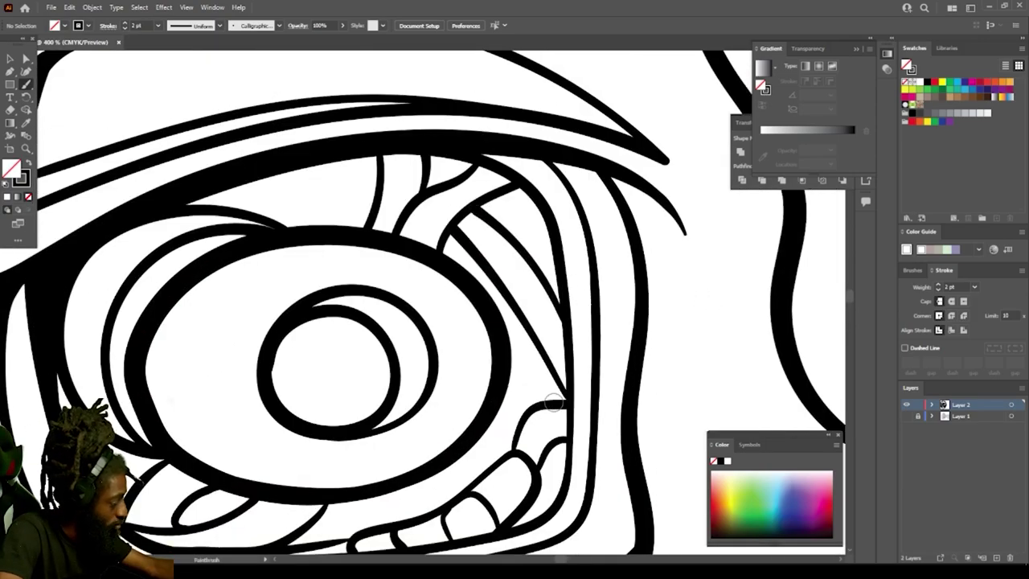
{"action": "scroll", "coordinate": [429, 423], "scroll_direction": "down", "scroll_amount": 2}
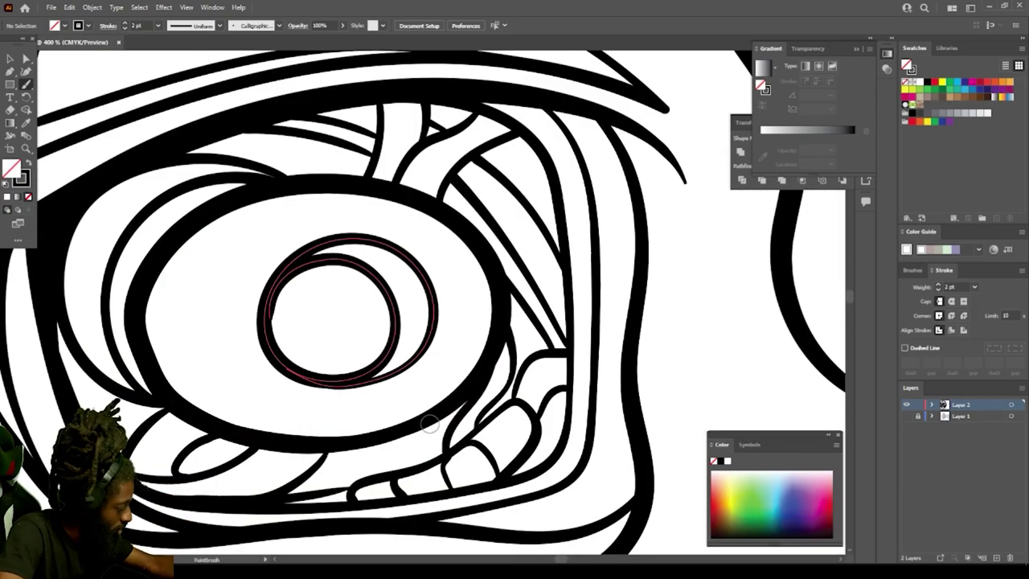
{"action": "left_click_drag", "start_coordinate": [393, 468], "coordinate": [304, 487]}
{"action": "left_click_drag", "start_coordinate": [484, 418], "coordinate": [517, 371]}
{"action": "scroll", "coordinate": [540, 321], "scroll_direction": "up", "scroll_amount": 2}
{"action": "mouse_move", "coordinate": [515, 306]}
{"action": "left_mouse_down"}
{"action": "mouse_move", "coordinate": [540, 350]}
{"action": "mouse_move", "coordinate": [486, 226]}
{"action": "left_mouse_up"}
{"action": "left_click_drag", "start_coordinate": [505, 215], "coordinate": [551, 284]}
Step: Fill the narrow gaps between the cables above the right eyeball solid black
{"action": "left_click_drag", "start_coordinate": [452, 189], "coordinate": [439, 179]}
{"action": "left_click_drag", "start_coordinate": [377, 175], "coordinate": [324, 180]}
{"action": "key", "text": "ctrl+z"}
{"action": "left_click_drag", "start_coordinate": [195, 210], "coordinate": [361, 231]}
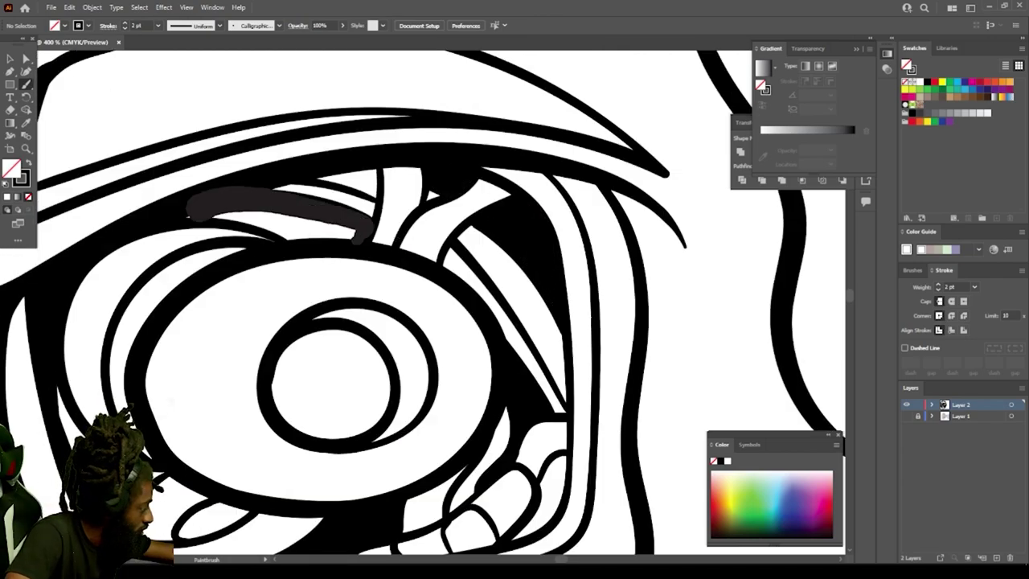
Step: Fill the remaining gaps beneath and along the inner side of the right eyeball solid black
{"action": "key", "text": "ctrl+minus"}
{"action": "key", "text": "ctrl+minus"}
{"action": "key", "text": "ctrl+minus"}
{"action": "key", "text": "ctrl+minus"}
{"action": "key", "text": "ctrl+plus"}
{"action": "key", "text": "ctrl+plus"}
{"action": "key", "text": "ctrl+plus"}
{"action": "key", "text": "ctrl+plus"}
{"action": "key", "text": "ctrl+plus"}
{"action": "left_click_drag", "start_coordinate": [461, 437], "coordinate": [412, 490]}
{"action": "left_click_drag", "start_coordinate": [380, 389], "coordinate": [314, 483]}
{"action": "mouse_move", "coordinate": [301, 389]}
{"action": "left_mouse_down"}
{"action": "mouse_move", "coordinate": [312, 458]}
{"action": "mouse_move", "coordinate": [217, 286]}
{"action": "left_mouse_up"}
Step: Fill the gaps between the connectors above the left eyeball and at its inner upper side solid black
{"action": "key", "text": "ctrl+minus"}
{"action": "key", "text": "ctrl+minus"}
{"action": "key", "text": "ctrl+minus"}
{"action": "key", "text": "ctrl+equal"}
{"action": "key", "text": "ctrl+equal"}
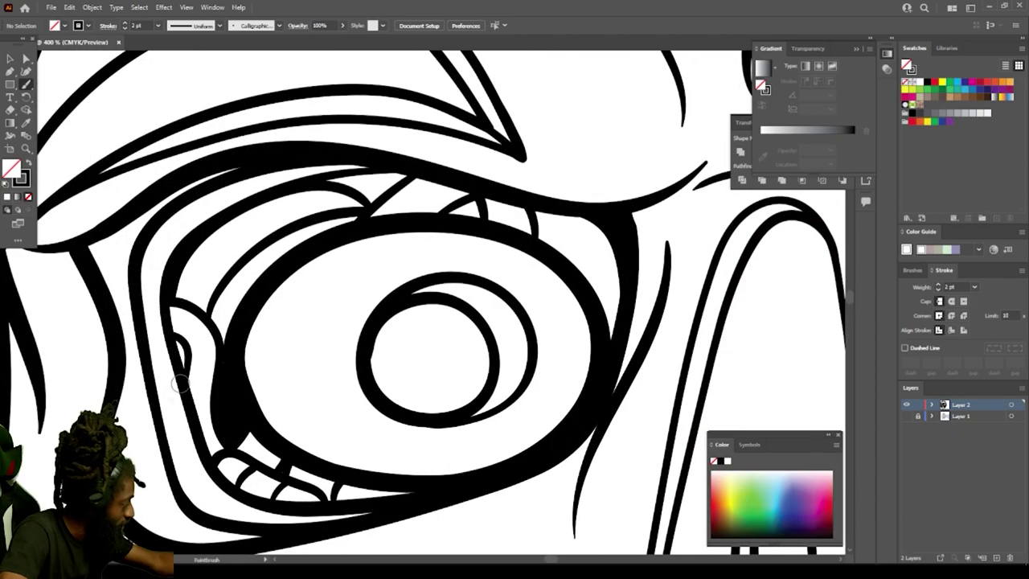
{"action": "left_click_drag", "start_coordinate": [372, 198], "coordinate": [397, 177]}
{"action": "left_click_drag", "start_coordinate": [450, 210], "coordinate": [481, 211]}
{"action": "left_click_drag", "start_coordinate": [539, 219], "coordinate": [613, 314]}
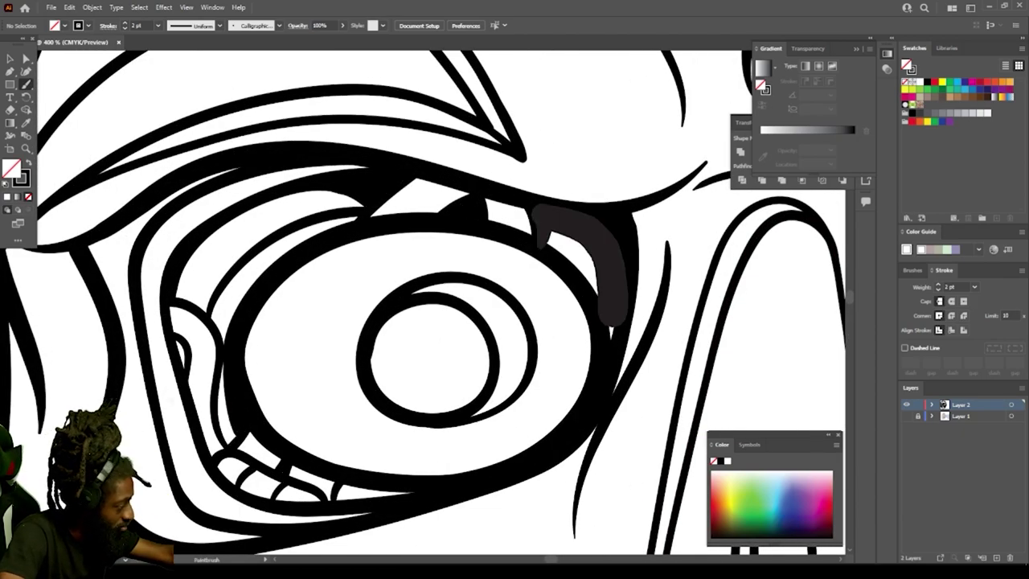
Step: Paint a slightly curved horizontal line on each side of the iris on both eyeballs
{"action": "left_click_drag", "start_coordinate": [242, 373], "coordinate": [359, 351]}
{"action": "left_click_drag", "start_coordinate": [534, 354], "coordinate": [595, 344]}
{"action": "key", "text": "ctrl+minus"}
{"action": "key", "text": "ctrl+minus"}
{"action": "key", "text": "ctrl+minus"}
{"action": "scroll", "coordinate": [423, 302], "scroll_direction": "right", "scroll_amount": 5}
{"action": "key", "text": "ctrl+equal"}
{"action": "key", "text": "ctrl+equal"}
{"action": "left_click_drag", "start_coordinate": [319, 251], "coordinate": [408, 237]}
{"action": "left_click_drag", "start_coordinate": [536, 237], "coordinate": [577, 230]}
{"action": "key", "text": "ctrl+minus"}
{"action": "key", "text": "ctrl+minus"}
{"action": "key", "text": "ctrl+minus"}
{"action": "key", "text": "ctrl+minus"}
{"action": "key", "text": "ctrl+minus"}
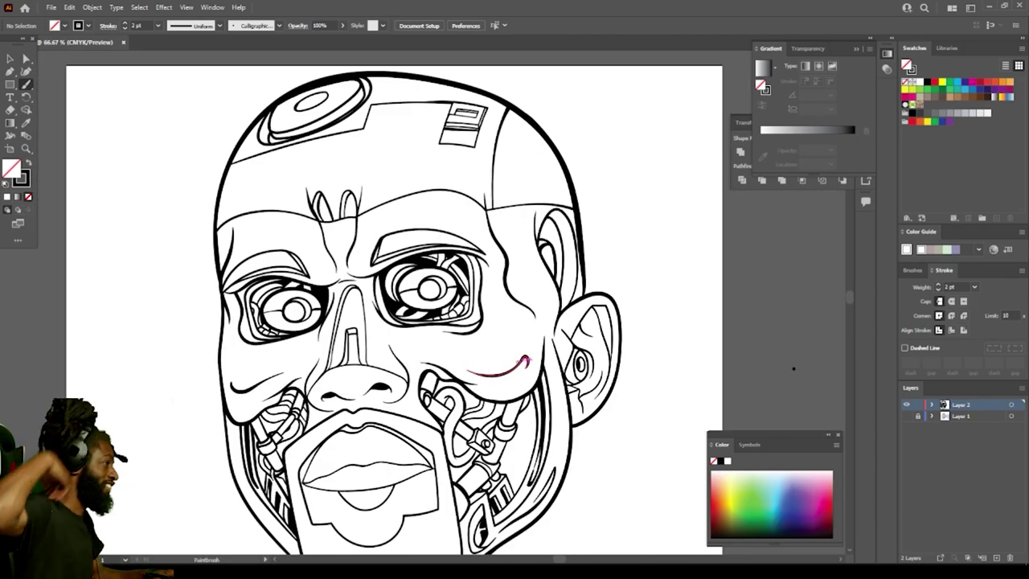
Step: Paint short detail strokes and a long curved line along the thin cables in the right jaw's outer part
{"action": "key", "text": "ctrl+minus"}
{"action": "key", "text": "ctrl+equal"}
{"action": "key", "text": "ctrl+equal"}
{"action": "scroll", "coordinate": [540, 408], "scroll_direction": "down", "scroll_amount": 5}
{"action": "key", "text": "ctrl+equal"}
{"action": "key", "text": "ctrl+equal"}
{"action": "key", "text": "ctrl+equal"}
{"action": "scroll", "coordinate": [540, 418], "scroll_direction": "right", "scroll_amount": 5}
{"action": "mouse_move", "coordinate": [344, 475]}
{"action": "left_mouse_down"}
{"action": "mouse_move", "coordinate": [421, 161]}
{"action": "mouse_move", "coordinate": [335, 450]}
{"action": "left_mouse_up"}
{"action": "mouse_move", "coordinate": [352, 493]}
{"action": "left_mouse_down"}
{"action": "mouse_move", "coordinate": [422, 184]}
{"action": "mouse_move", "coordinate": [356, 508]}
{"action": "left_mouse_up"}
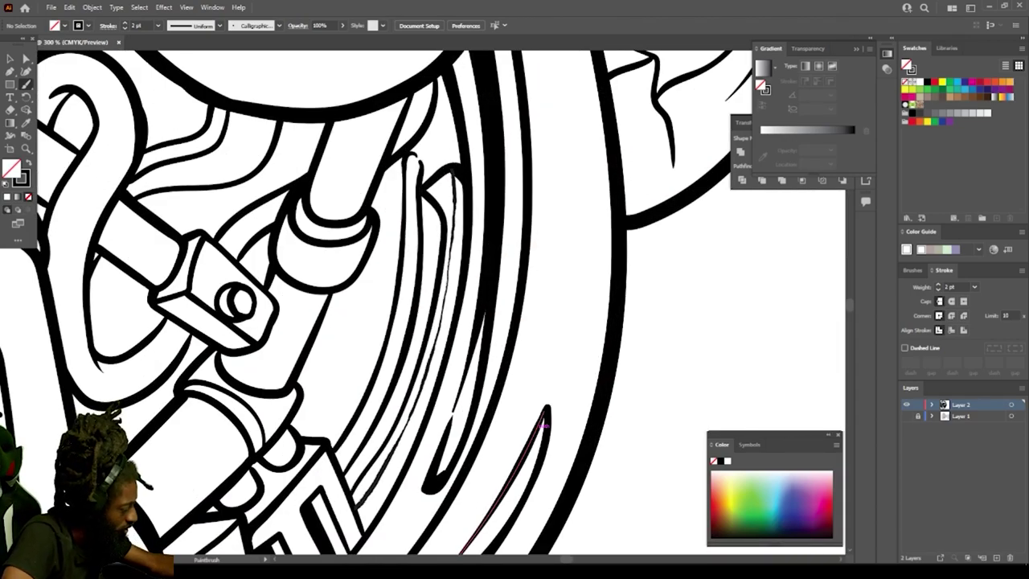
{"action": "left_click_drag", "start_coordinate": [400, 158], "coordinate": [320, 438]}
Step: Paint short curved ribs across the narrow gap above the right jaw's thin cables, just beneath the cheek
{"action": "key", "text": "ctrl+equal"}
{"action": "key", "text": "ctrl+equal"}
{"action": "scroll", "coordinate": [404, 346], "scroll_direction": "up", "scroll_amount": 5}
{"action": "mouse_move", "coordinate": [404, 340]}
{"action": "left_mouse_down"}
{"action": "mouse_move", "coordinate": [362, 309]}
{"action": "mouse_move", "coordinate": [474, 322]}
{"action": "left_mouse_up"}
{"action": "left_click_drag", "start_coordinate": [468, 278], "coordinate": [451, 259]}
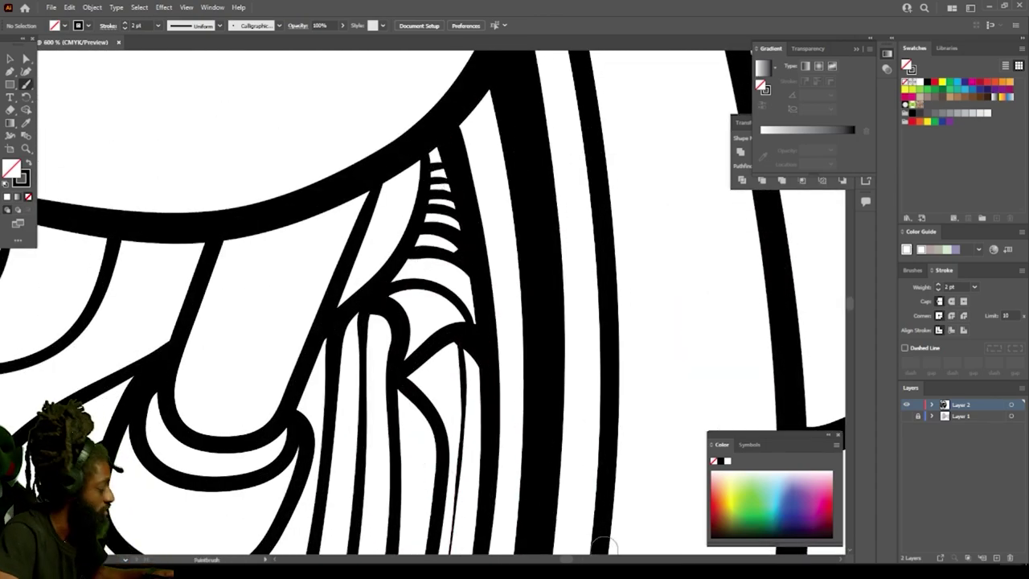
Step: Paint a row of three round bolts between the right jaw's large pipe and the thin curved cables
{"action": "key", "text": "ctrl+minus"}
{"action": "key", "text": "ctrl+minus"}
{"action": "key", "text": "ctrl+minus"}
{"action": "key", "text": "ctrl+minus"}
{"action": "key", "text": "ctrl+minus"}
{"action": "key", "text": "ctrl+equal"}
{"action": "key", "text": "ctrl+equal"}
{"action": "key", "text": "ctrl+equal"}
{"action": "key", "text": "ctrl+equal"}
{"action": "key", "text": "ctrl+equal"}
{"action": "scroll", "coordinate": [442, 321], "scroll_direction": "down", "scroll_amount": 5}
{"action": "left_click_drag", "start_coordinate": [299, 437], "coordinate": [292, 478]}
{"action": "mouse_move", "coordinate": [325, 437]}
{"action": "left_mouse_down"}
{"action": "mouse_move", "coordinate": [299, 475]}
{"action": "mouse_move", "coordinate": [323, 438]}
{"action": "left_mouse_up"}
{"action": "left_click_drag", "start_coordinate": [343, 456], "coordinate": [406, 271]}
{"action": "key", "text": "ctrl+minus"}
{"action": "key", "text": "ctrl+minus"}
{"action": "key", "text": "ctrl+minus"}
{"action": "key", "text": "ctrl+minus"}
{"action": "key", "text": "ctrl+minus"}
Step: Fill the gaps between the curved cables beneath the right cheek, up to the large pipe, solid black
{"action": "left_click", "coordinate": [694, 244]}
{"action": "key", "text": "ctrl+equal"}
{"action": "key", "text": "ctrl+equal"}
{"action": "key", "text": "ctrl+equal"}
{"action": "key", "text": "ctrl+equal"}
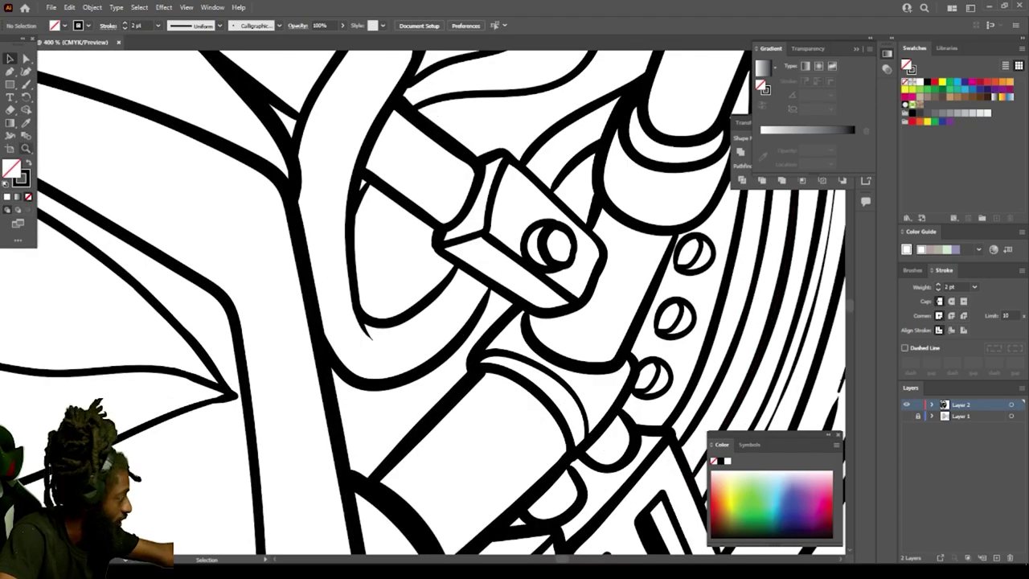
{"action": "scroll", "coordinate": [368, 335], "scroll_direction": "up", "scroll_amount": 4}
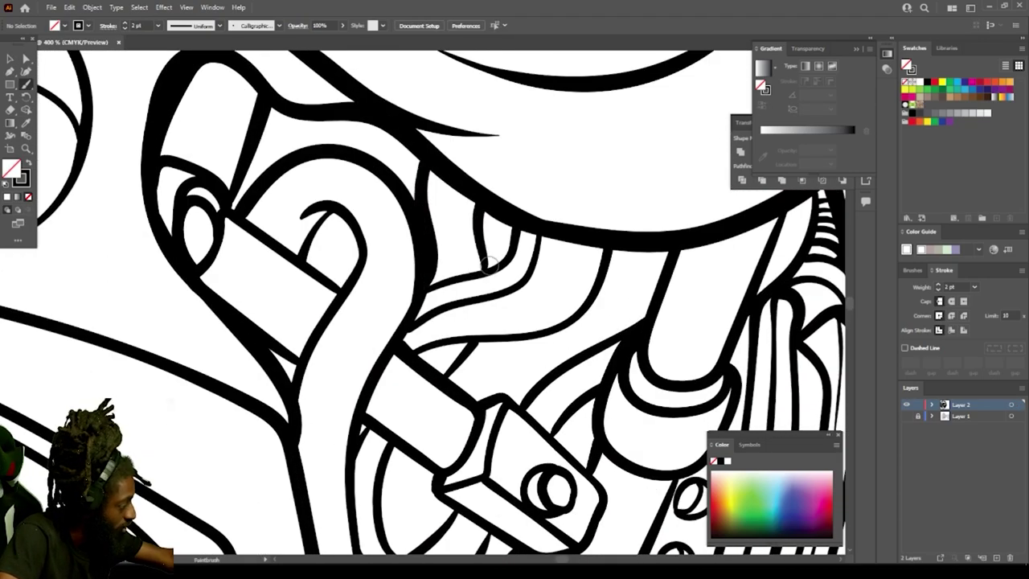
{"action": "left_click_drag", "start_coordinate": [490, 264], "coordinate": [497, 229]}
{"action": "mouse_move", "coordinate": [460, 374]}
{"action": "left_mouse_down"}
{"action": "mouse_move", "coordinate": [574, 331]}
{"action": "mouse_move", "coordinate": [520, 396]}
{"action": "mouse_move", "coordinate": [466, 369]}
{"action": "left_mouse_up"}
{"action": "mouse_move", "coordinate": [634, 268]}
{"action": "left_mouse_down"}
{"action": "mouse_move", "coordinate": [498, 376]}
{"action": "mouse_move", "coordinate": [514, 378]}
{"action": "left_mouse_up"}
{"action": "key", "text": "ctrl+minus"}
{"action": "key", "text": "ctrl+minus"}
{"action": "key", "text": "ctrl+minus"}
{"action": "key", "text": "ctrl+minus"}
{"action": "key", "text": "ctrl+minus"}
{"action": "key", "text": "ctrl+minus"}
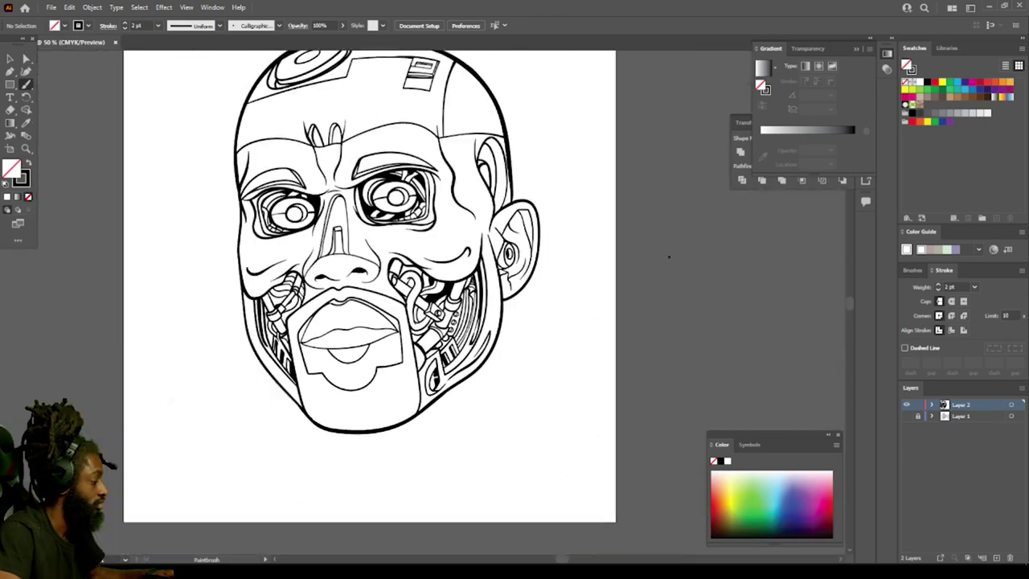
Step: Fill further gaps between the right jaw's pipes and connectors solid black, redoing one stroke
{"action": "key", "text": "ctrl+equal"}
{"action": "key", "text": "ctrl+equal"}
{"action": "key", "text": "ctrl+equal"}
{"action": "key", "text": "ctrl+equal"}
{"action": "key", "text": "ctrl+equal"}
{"action": "key", "text": "ctrl+equal"}
{"action": "mouse_move", "coordinate": [434, 262]}
{"action": "left_mouse_down"}
{"action": "mouse_move", "coordinate": [447, 304]}
{"action": "mouse_move", "coordinate": [410, 313]}
{"action": "left_mouse_up"}
{"action": "left_click_drag", "start_coordinate": [407, 454], "coordinate": [363, 484]}
{"action": "key", "text": "ctrl+z"}
{"action": "left_click_drag", "start_coordinate": [346, 446], "coordinate": [426, 452]}
{"action": "left_click_drag", "start_coordinate": [406, 458], "coordinate": [367, 488]}
{"action": "key", "text": "ctrl+minus"}
{"action": "key", "text": "ctrl+minus"}
{"action": "key", "text": "ctrl+minus"}
{"action": "key", "text": "ctrl+minus"}
{"action": "key", "text": "ctrl+minus"}
{"action": "key", "text": "ctrl+minus"}
Step: Fill the hollow inside the right jaw's hooked cable and the area above its loop solid black
{"action": "key", "text": "ctrl+equal"}
{"action": "key", "text": "ctrl+equal"}
{"action": "key", "text": "ctrl+equal"}
{"action": "key", "text": "ctrl+equal"}
{"action": "key", "text": "ctrl+equal"}
{"action": "key", "text": "ctrl+equal"}
{"action": "mouse_move", "coordinate": [412, 362]}
{"action": "left_mouse_down"}
{"action": "mouse_move", "coordinate": [430, 340]}
{"action": "mouse_move", "coordinate": [402, 322]}
{"action": "left_mouse_up"}
{"action": "scroll", "coordinate": [325, 220], "scroll_direction": "up", "scroll_amount": 1}
{"action": "mouse_move", "coordinate": [348, 228]}
{"action": "left_mouse_down"}
{"action": "mouse_move", "coordinate": [319, 324]}
{"action": "mouse_move", "coordinate": [482, 290]}
{"action": "left_mouse_up"}
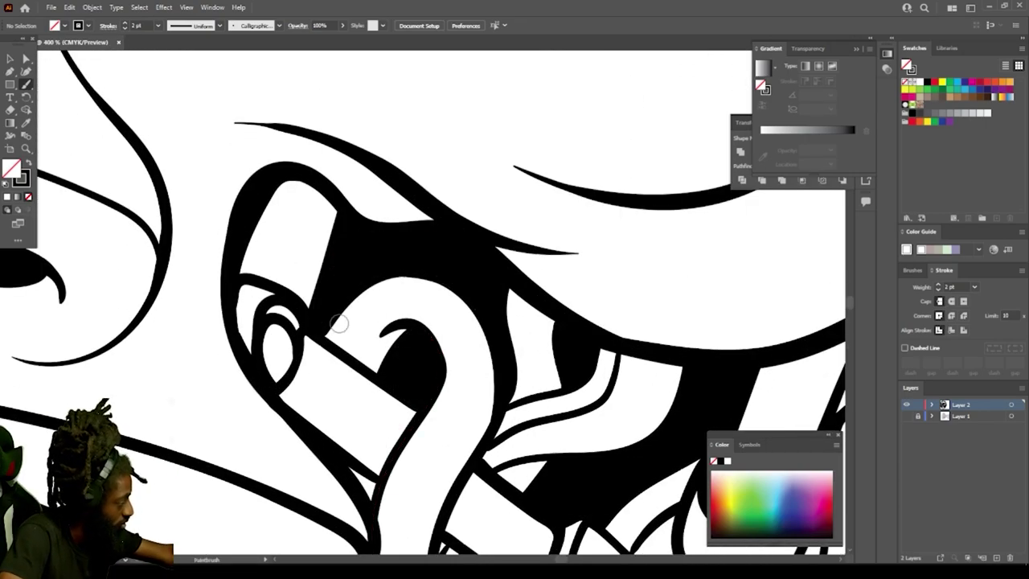
Step: Fill the remaining small gaps between the pipes and cables of the exposed jaw solid black
{"action": "scroll", "coordinate": [530, 298], "scroll_direction": "down", "scroll_amount": 6}
{"action": "scroll", "coordinate": [359, 354], "scroll_direction": "up", "scroll_amount": 5}
{"action": "mouse_move", "coordinate": [312, 322]}
{"action": "left_mouse_down"}
{"action": "mouse_move", "coordinate": [301, 226]}
{"action": "mouse_move", "coordinate": [306, 257]}
{"action": "left_mouse_up"}
{"action": "mouse_move", "coordinate": [346, 426]}
{"action": "left_mouse_down"}
{"action": "mouse_move", "coordinate": [331, 427]}
{"action": "mouse_move", "coordinate": [336, 438]}
{"action": "left_mouse_up"}
{"action": "left_click_drag", "start_coordinate": [373, 377], "coordinate": [352, 341]}
{"action": "scroll", "coordinate": [354, 346], "scroll_direction": "up", "scroll_amount": 1}
{"action": "mouse_move", "coordinate": [454, 348]}
{"action": "left_mouse_down"}
{"action": "mouse_move", "coordinate": [433, 407]}
{"action": "mouse_move", "coordinate": [435, 394]}
{"action": "mouse_move", "coordinate": [396, 400]}
{"action": "left_mouse_up"}
{"action": "scroll", "coordinate": [413, 304], "scroll_direction": "up", "scroll_amount": 2}
{"action": "mouse_move", "coordinate": [414, 370]}
{"action": "left_mouse_down"}
{"action": "mouse_move", "coordinate": [364, 371]}
{"action": "mouse_move", "coordinate": [388, 389]}
{"action": "left_mouse_up"}
{"action": "mouse_move", "coordinate": [400, 296]}
{"action": "left_mouse_down"}
{"action": "mouse_move", "coordinate": [457, 319]}
{"action": "mouse_move", "coordinate": [415, 312]}
{"action": "left_mouse_up"}
{"action": "key", "text": "ctrl+z"}
{"action": "left_click_drag", "start_coordinate": [449, 240], "coordinate": [486, 238]}
{"action": "key", "text": "ctrl+minus"}
{"action": "key", "text": "ctrl+minus"}
{"action": "key", "text": "ctrl+minus"}
{"action": "key", "text": "ctrl+minus"}
{"action": "key", "text": "ctrl+minus"}
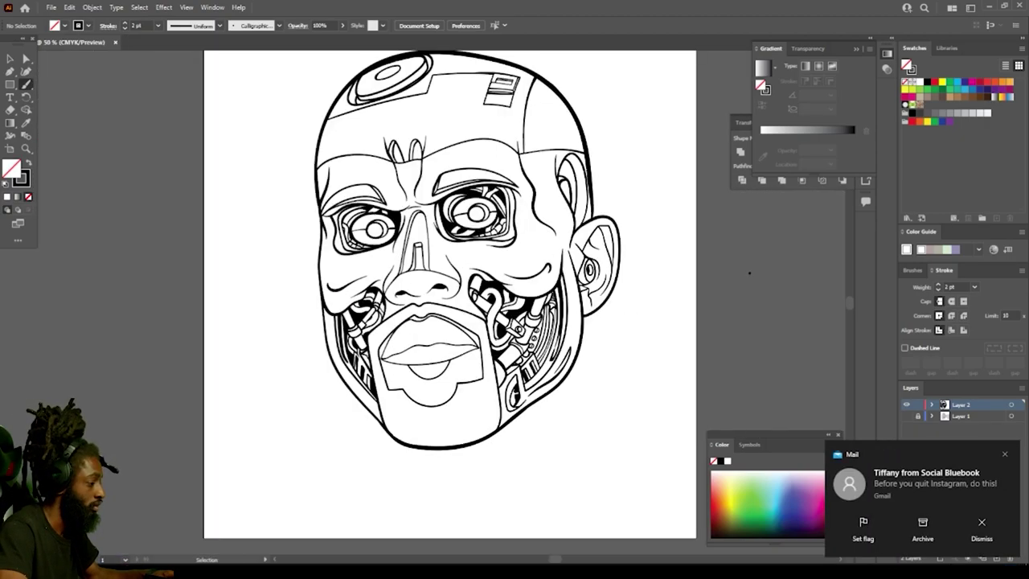
Step: Paint scalloped half-round shapes with a small black accent along the inner edge of the right temple opening
{"action": "scroll", "coordinate": [588, 176], "scroll_direction": "up", "scroll_amount": 6}
{"action": "scroll", "coordinate": [474, 322], "scroll_direction": "up", "scroll_amount": 2}
{"action": "left_click_drag", "start_coordinate": [451, 462], "coordinate": [456, 359]}
{"action": "left_click_drag", "start_coordinate": [457, 411], "coordinate": [457, 391]}
{"action": "left_click_drag", "start_coordinate": [456, 352], "coordinate": [460, 243]}
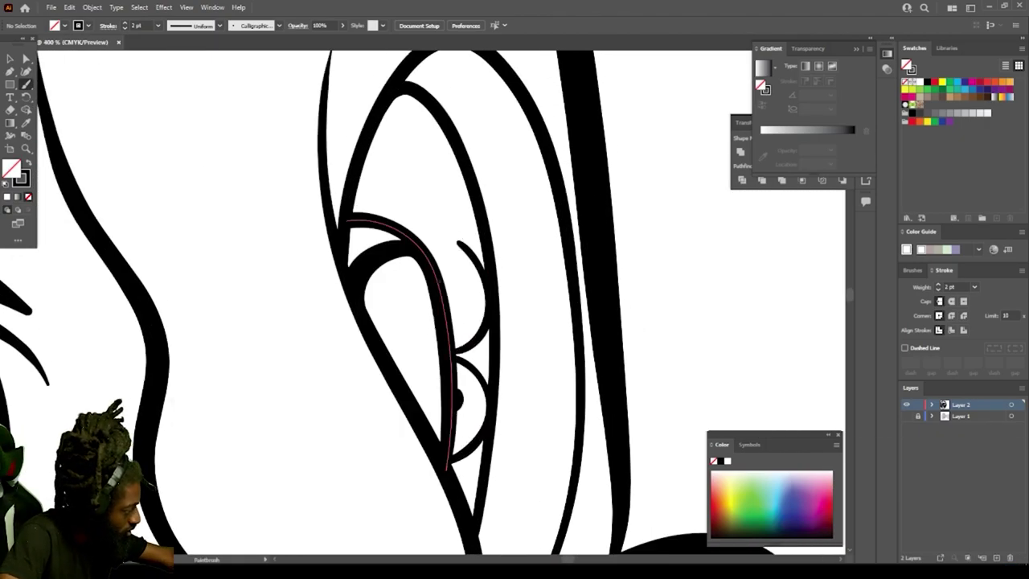
Step: Complete the scalloped shapes up the right temple opening and fill the gaps around them solid black
{"action": "left_click_drag", "start_coordinate": [443, 277], "coordinate": [404, 173]}
{"action": "left_click_drag", "start_coordinate": [401, 225], "coordinate": [366, 153]}
{"action": "left_click_drag", "start_coordinate": [365, 213], "coordinate": [356, 190]}
{"action": "left_click_drag", "start_coordinate": [414, 236], "coordinate": [406, 210]}
{"action": "scroll", "coordinate": [446, 296], "scroll_direction": "down", "scroll_amount": 4}
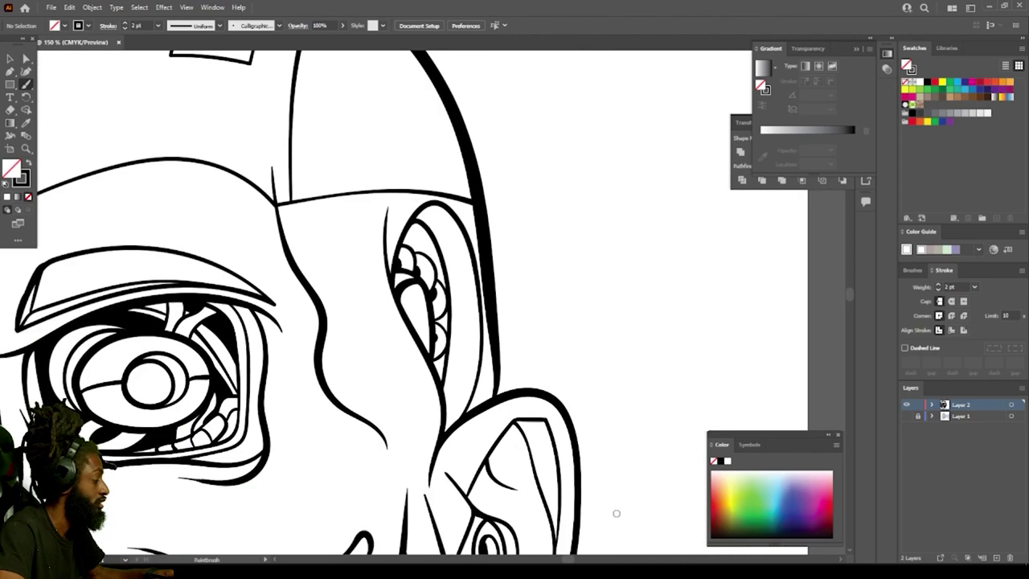
{"action": "scroll", "coordinate": [450, 291], "scroll_direction": "up", "scroll_amount": 6}
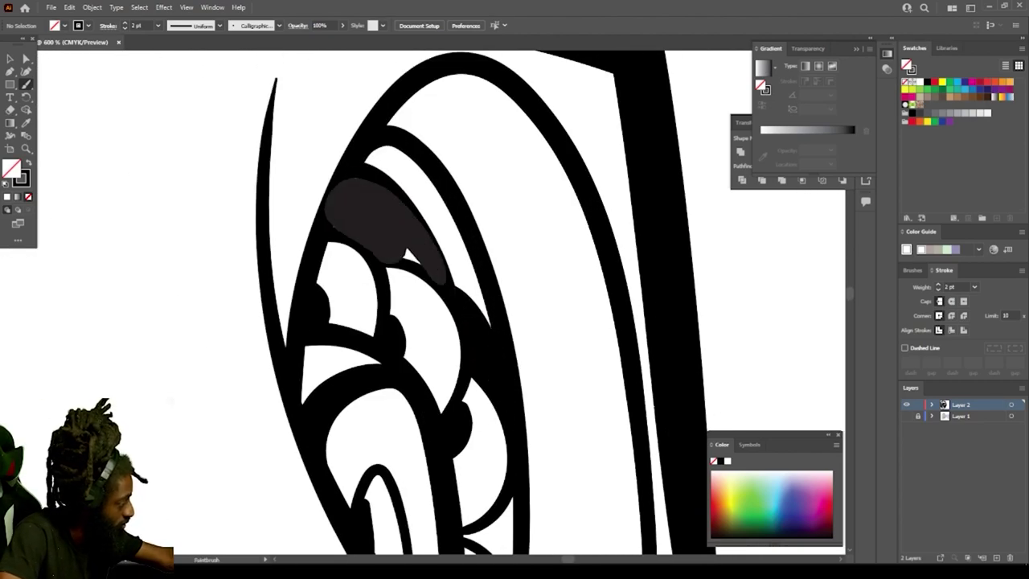
{"action": "scroll", "coordinate": [426, 242], "scroll_direction": "down", "scroll_amount": 4}
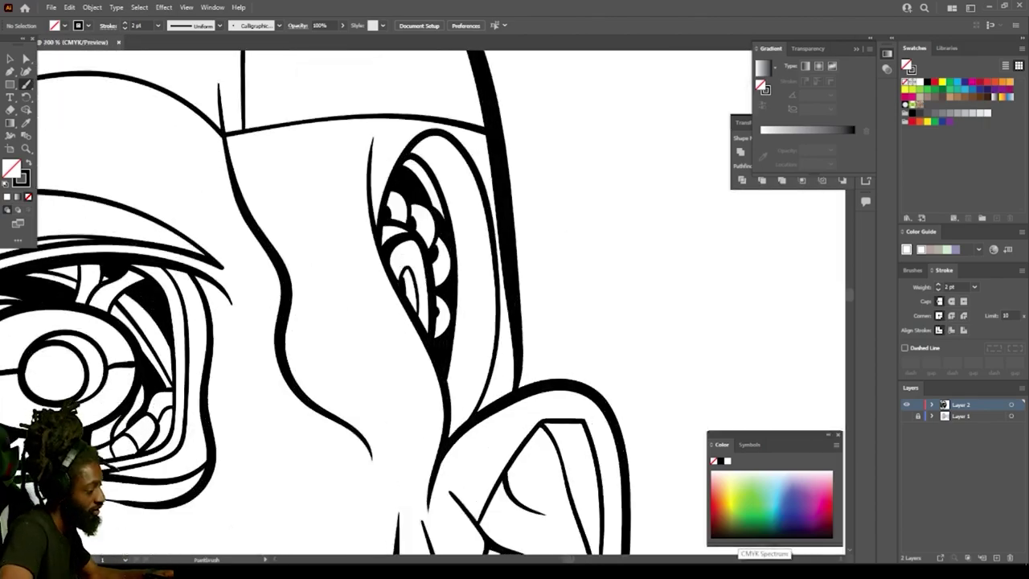
Step: Paint a small oval beneath the inner side of each eye socket
{"action": "scroll", "coordinate": [515, 305], "scroll_direction": "down", "scroll_amount": 4}
{"action": "scroll", "coordinate": [393, 293], "scroll_direction": "up", "scroll_amount": 6}
{"action": "left_click_drag", "start_coordinate": [322, 306], "coordinate": [325, 308]}
{"action": "mouse_move", "coordinate": [308, 270]}
{"action": "left_mouse_down"}
{"action": "mouse_move", "coordinate": [349, 320]}
{"action": "mouse_move", "coordinate": [330, 290]}
{"action": "mouse_move", "coordinate": [320, 341]}
{"action": "left_mouse_up"}
{"action": "scroll", "coordinate": [338, 290], "scroll_direction": "down", "scroll_amount": 4}
{"action": "scroll", "coordinate": [322, 297], "scroll_direction": "up", "scroll_amount": 3}
{"action": "scroll", "coordinate": [420, 293], "scroll_direction": "down", "scroll_amount": 5}
Step: Set the stroke weight to 1 pt and paint seams on the plate beneath the lips: one central downward line and one curve to each side
{"action": "left_click", "coordinate": [158, 25]}
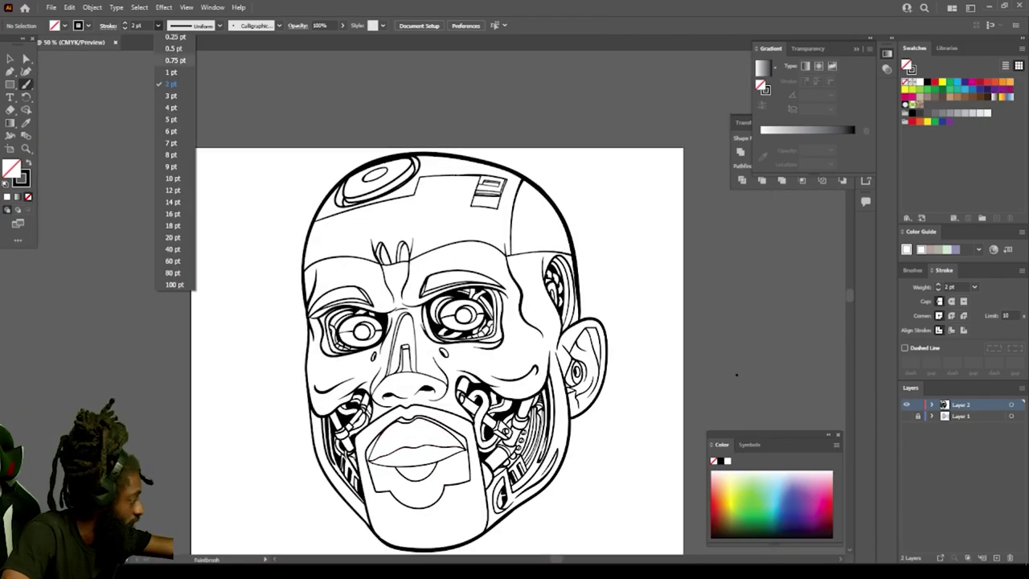
{"action": "left_click", "coordinate": [179, 71]}
{"action": "scroll", "coordinate": [381, 264], "scroll_direction": "up", "scroll_amount": 3}
{"action": "scroll", "coordinate": [321, 241], "scroll_direction": "up", "scroll_amount": 1}
{"action": "scroll", "coordinate": [321, 241], "scroll_direction": "down", "scroll_amount": 3}
{"action": "scroll", "coordinate": [442, 418], "scroll_direction": "up", "scroll_amount": 4}
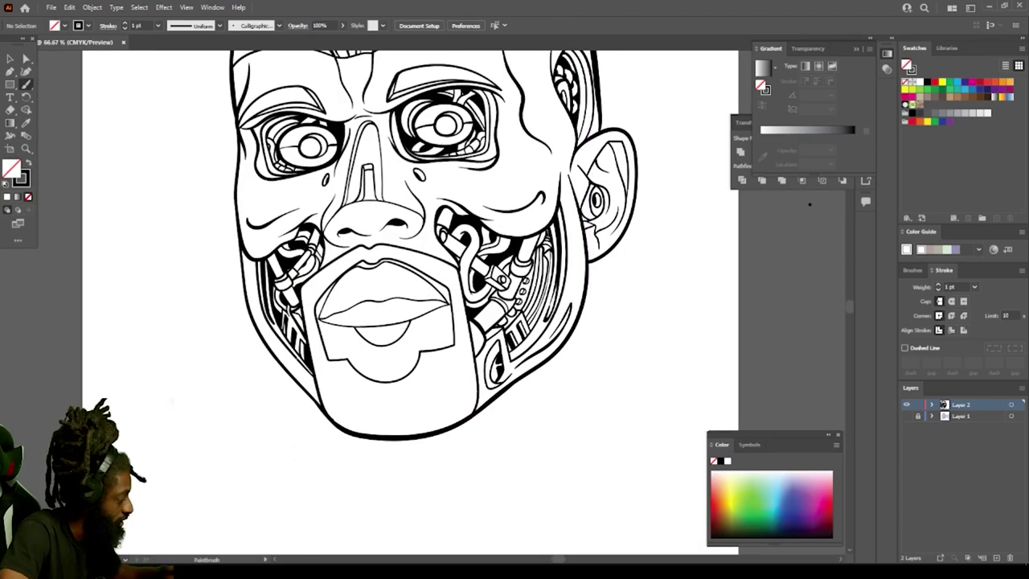
{"action": "key", "text": "ctrl+minus"}
{"action": "left_click_drag", "start_coordinate": [326, 362], "coordinate": [348, 523]}
{"action": "left_click_drag", "start_coordinate": [409, 325], "coordinate": [645, 267]}
{"action": "left_click_drag", "start_coordinate": [276, 353], "coordinate": [64, 352]}
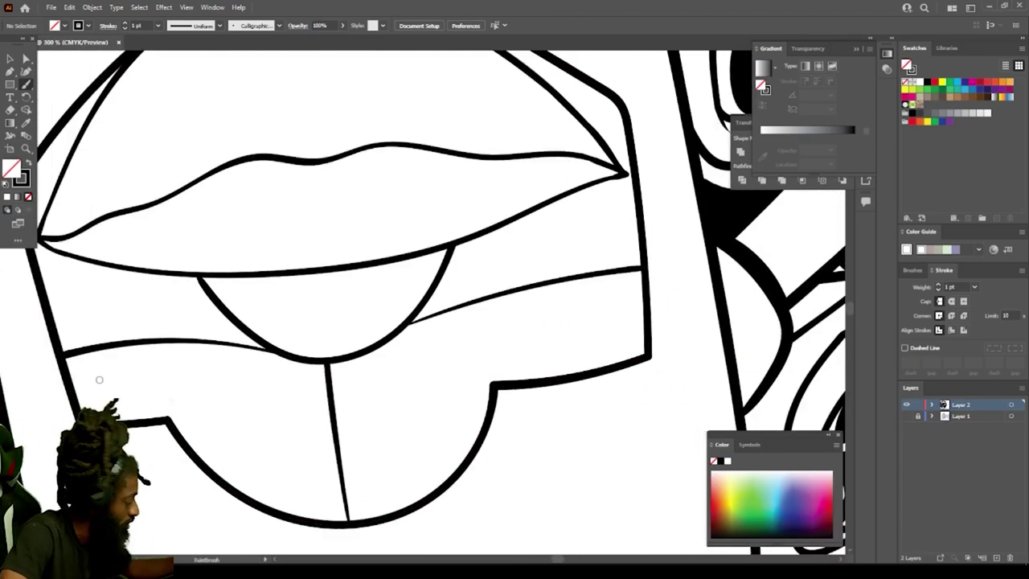
Step: Paint an oval bolt with an inner crescent and a small cross between the cheek contour and the right temple opening
{"action": "key", "text": "ctrl+0"}
{"action": "key", "text": "ctrl+plus"}
{"action": "key", "text": "ctrl+plus"}
{"action": "scroll", "coordinate": [425, 377], "scroll_direction": "down", "scroll_amount": 1}
{"action": "scroll", "coordinate": [543, 253], "scroll_direction": "up", "scroll_amount": 6}
{"action": "left_click_drag", "start_coordinate": [389, 230], "coordinate": [423, 268]}
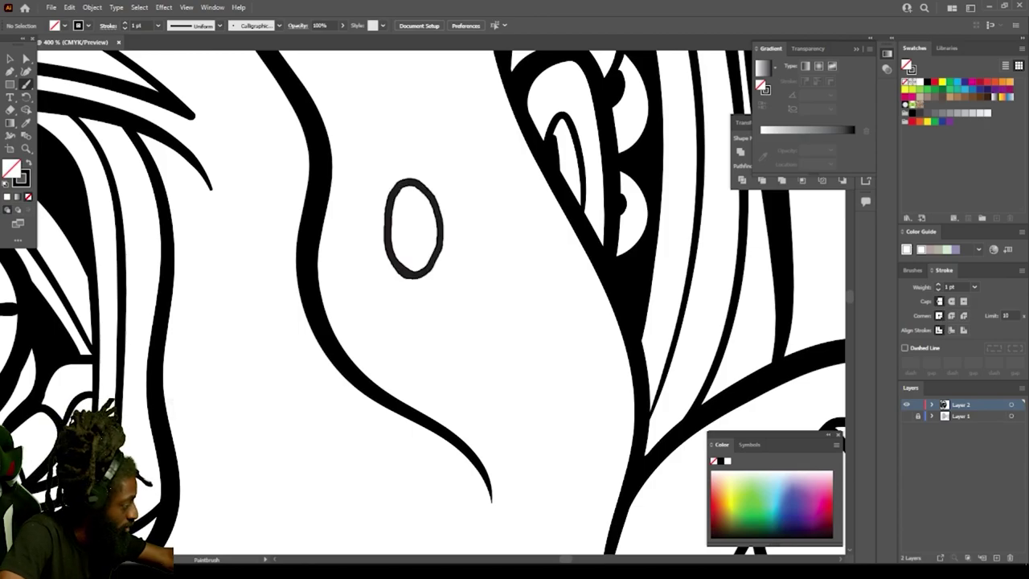
{"action": "scroll", "coordinate": [421, 196], "scroll_direction": "up", "scroll_amount": 3}
{"action": "left_click_drag", "start_coordinate": [344, 384], "coordinate": [392, 354]}
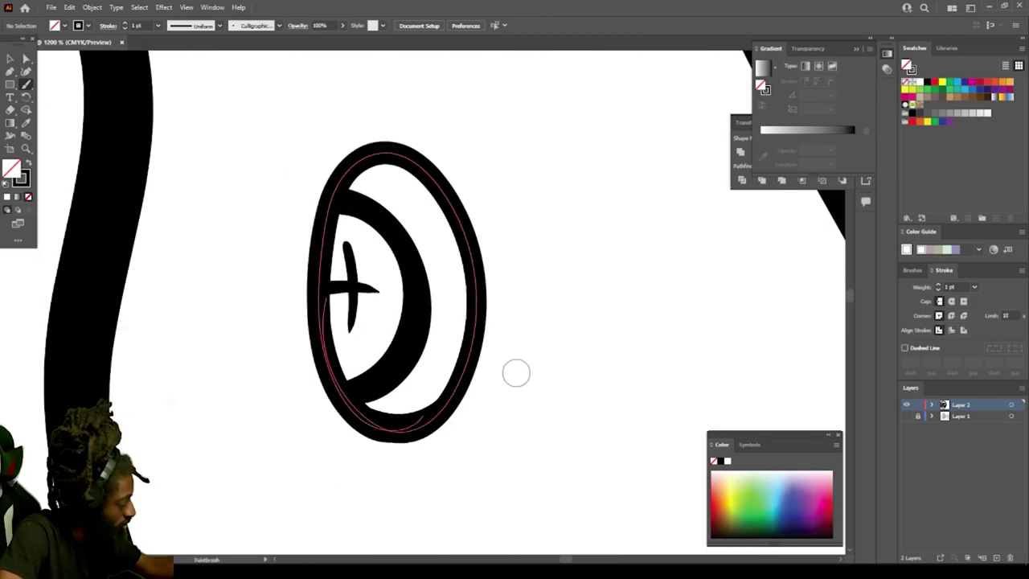
Step: Paint a second curved seam on the right side of the skull and duplicate a small rivet circle along it to make five
{"action": "scroll", "coordinate": [633, 302], "scroll_direction": "down", "scroll_amount": 8}
{"action": "scroll", "coordinate": [655, 301], "scroll_direction": "up", "scroll_amount": 6}
{"action": "key", "text": "ctrl+minus"}
{"action": "key", "text": "ctrl+minus"}
{"action": "key", "text": "ctrl+minus"}
{"action": "key", "text": "ctrl+minus"}
{"action": "key", "text": "ctrl+minus"}
{"action": "key", "text": "ctrl+minus"}
{"action": "key", "text": "ctrl+minus"}
{"action": "key", "text": "ctrl+minus"}
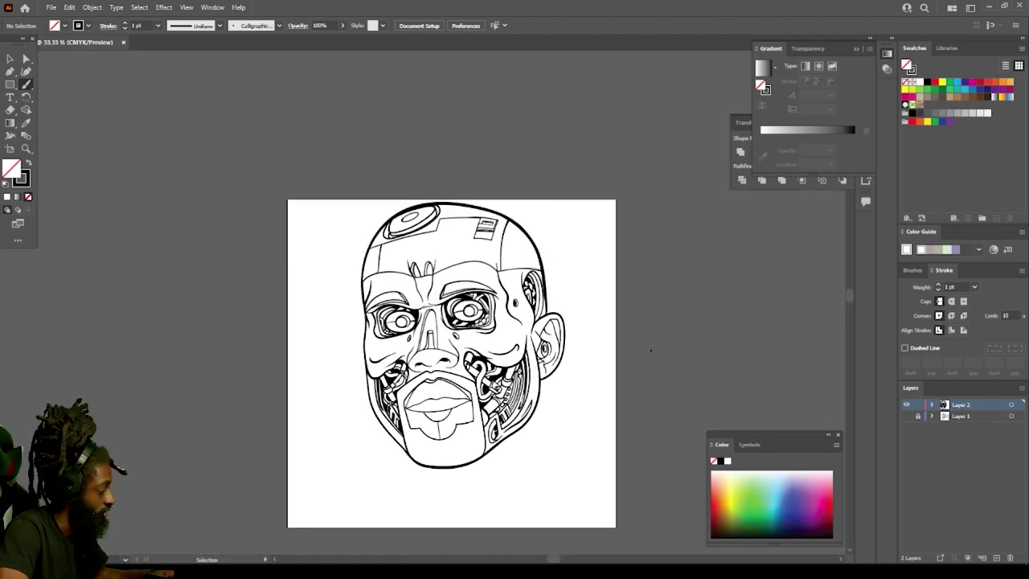
{"action": "scroll", "coordinate": [418, 294], "scroll_direction": "up", "scroll_amount": 6}
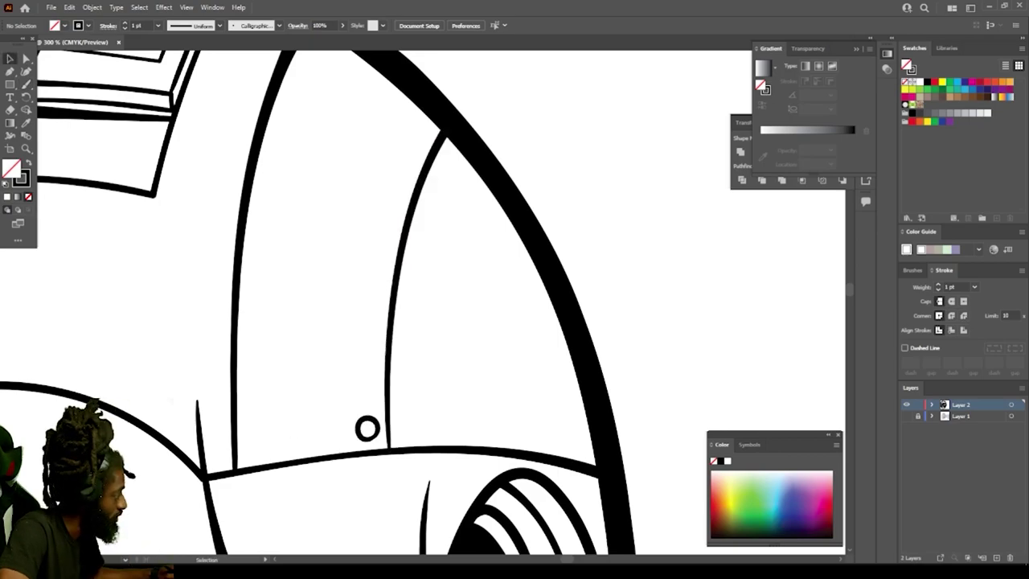
{"action": "left_click_drag", "start_coordinate": [368, 427], "coordinate": [373, 364]}
{"action": "left_click_drag", "start_coordinate": [392, 193], "coordinate": [391, 188]}
{"action": "left_click_drag", "start_coordinate": [391, 188], "coordinate": [420, 117]}
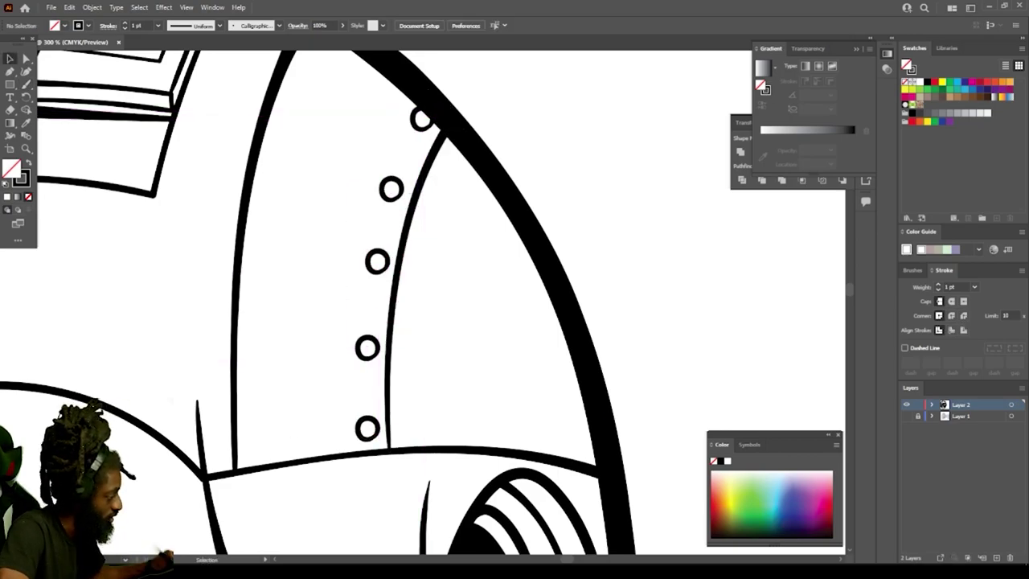
Step: Paint two tapered lines rising up the forehead from the outer edges of the pair of pointed arches between the brows
{"action": "scroll", "coordinate": [418, 129], "scroll_direction": "down", "scroll_amount": 6}
{"action": "scroll", "coordinate": [321, 105], "scroll_direction": "up", "scroll_amount": 4}
{"action": "scroll", "coordinate": [354, 153], "scroll_direction": "down", "scroll_amount": 2}
{"action": "key", "text": "b"}
{"action": "scroll", "coordinate": [372, 174], "scroll_direction": "down", "scroll_amount": 4}
{"action": "scroll", "coordinate": [375, 192], "scroll_direction": "up", "scroll_amount": 5}
{"action": "left_click_drag", "start_coordinate": [365, 212], "coordinate": [386, 90]}
{"action": "left_click_drag", "start_coordinate": [192, 221], "coordinate": [181, 155]}
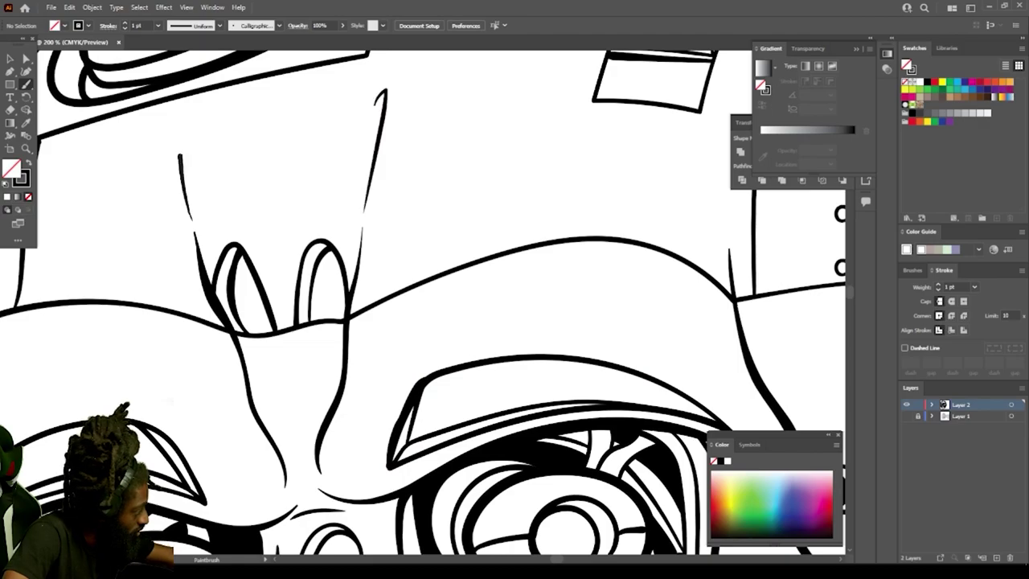
Step: Paint tapered crease lines beneath both eye sockets, beside the nose and across the cheeks
{"action": "key", "text": "ctrl+minus"}
{"action": "key", "text": "ctrl+minus"}
{"action": "key", "text": "ctrl+minus"}
{"action": "key", "text": "ctrl+minus"}
{"action": "key", "text": "ctrl+minus"}
{"action": "scroll", "coordinate": [527, 290], "scroll_direction": "down", "scroll_amount": 2}
{"action": "key", "text": "ctrl+equal"}
{"action": "key", "text": "ctrl+equal"}
{"action": "key", "text": "ctrl+equal"}
{"action": "key", "text": "ctrl+equal"}
{"action": "key", "text": "ctrl+equal"}
{"action": "key", "text": "ctrl+equal"}
{"action": "scroll", "coordinate": [391, 402], "scroll_direction": "down", "scroll_amount": 4}
{"action": "key", "text": "ctrl+minus"}
{"action": "key", "text": "ctrl+equal"}
{"action": "mouse_move", "coordinate": [242, 217]}
{"action": "left_mouse_down"}
{"action": "mouse_move", "coordinate": [570, 406]}
{"action": "mouse_move", "coordinate": [595, 457]}
{"action": "left_mouse_up"}
{"action": "mouse_move", "coordinate": [186, 187]}
{"action": "left_mouse_down"}
{"action": "mouse_move", "coordinate": [251, 459]}
{"action": "mouse_move", "coordinate": [573, 342]}
{"action": "left_mouse_up"}
{"action": "key", "text": "ctrl+minus"}
{"action": "key", "text": "ctrl+minus"}
{"action": "key", "text": "ctrl+minus"}
{"action": "key", "text": "ctrl+minus"}
{"action": "scroll", "coordinate": [422, 302], "scroll_direction": "right", "scroll_amount": 3}
{"action": "key", "text": "ctrl+equal"}
{"action": "key", "text": "ctrl+equal"}
{"action": "key", "text": "ctrl+equal"}
{"action": "mouse_move", "coordinate": [211, 288]}
{"action": "left_mouse_down"}
{"action": "mouse_move", "coordinate": [295, 334]}
{"action": "mouse_move", "coordinate": [542, 268]}
{"action": "left_mouse_up"}
{"action": "left_click_drag", "start_coordinate": [539, 164], "coordinate": [534, 252]}
{"action": "key", "text": "ctrl+minus"}
{"action": "key", "text": "ctrl+minus"}
{"action": "key", "text": "ctrl+minus"}
{"action": "key", "text": "ctrl+equal"}
{"action": "key", "text": "ctrl+equal"}
{"action": "key", "text": "ctrl+equal"}
{"action": "left_click_drag", "start_coordinate": [179, 313], "coordinate": [377, 344]}
Step: Paint two short seams across the upper-lip plate below the nose and a small oval beneath the right nostril
{"action": "key", "text": "ctrl+minus"}
{"action": "scroll", "coordinate": [435, 389], "scroll_direction": "left", "scroll_amount": 3}
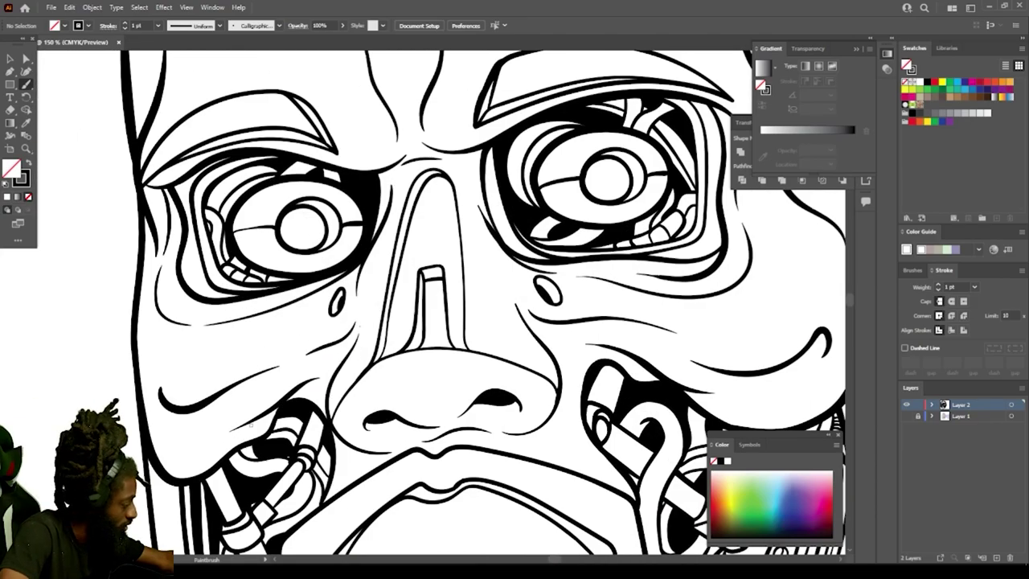
{"action": "key", "text": "ctrl+minus"}
{"action": "scroll", "coordinate": [483, 362], "scroll_direction": "down", "scroll_amount": 2}
{"action": "key", "text": "ctrl+equal"}
{"action": "key", "text": "ctrl+equal"}
{"action": "key", "text": "ctrl+equal"}
{"action": "key", "text": "ctrl+equal"}
{"action": "left_click_drag", "start_coordinate": [466, 370], "coordinate": [410, 358]}
{"action": "scroll", "coordinate": [509, 340], "scroll_direction": "up", "scroll_amount": 3}
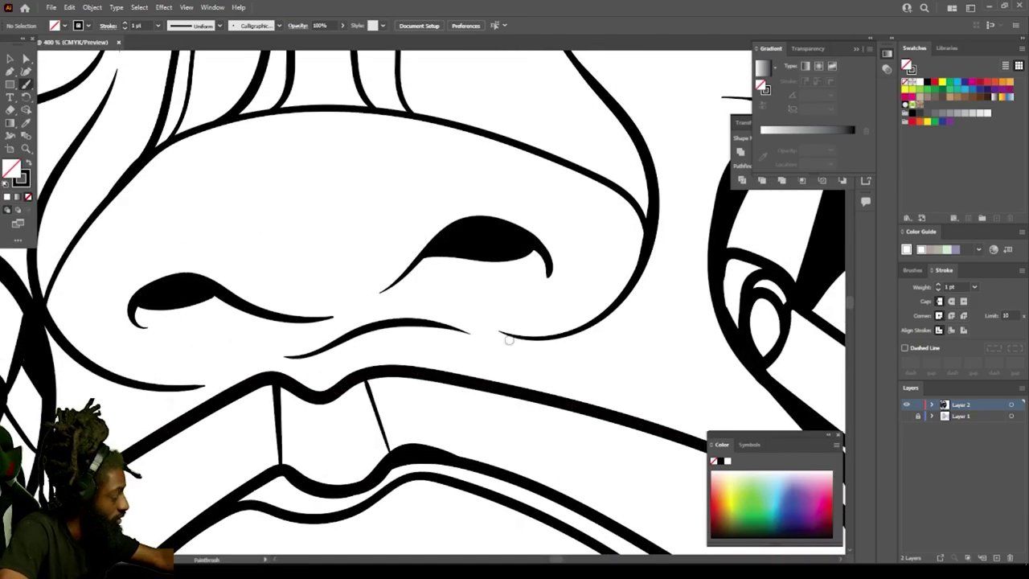
Step: Finish the hooked ends of the two forehead lines and place a small rivet circle on the outer side of each
{"action": "scroll", "coordinate": [458, 356], "scroll_direction": "down", "scroll_amount": 4}
{"action": "scroll", "coordinate": [424, 300], "scroll_direction": "up", "scroll_amount": 3}
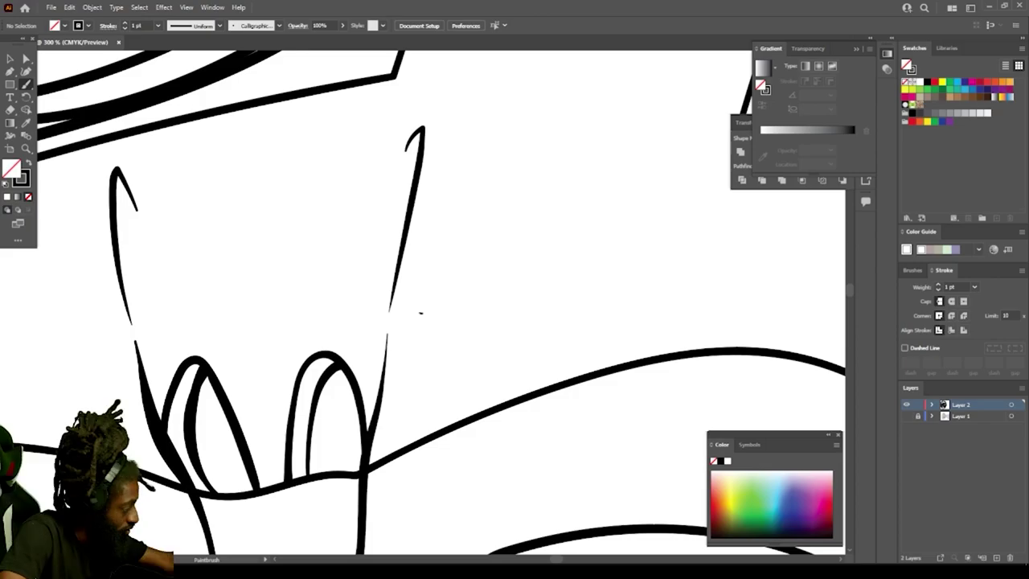
{"action": "key", "text": "ctrl+equal"}
{"action": "key", "text": "v"}
{"action": "left_click", "coordinate": [555, 299]}
{"action": "key", "text": "ctrl+minus"}
{"action": "key", "text": "ctrl+minus"}
{"action": "key", "text": "ctrl+minus"}
{"action": "key", "text": "ctrl+minus"}
{"action": "key", "text": "ctrl+minus"}
{"action": "key", "text": "ctrl+minus"}
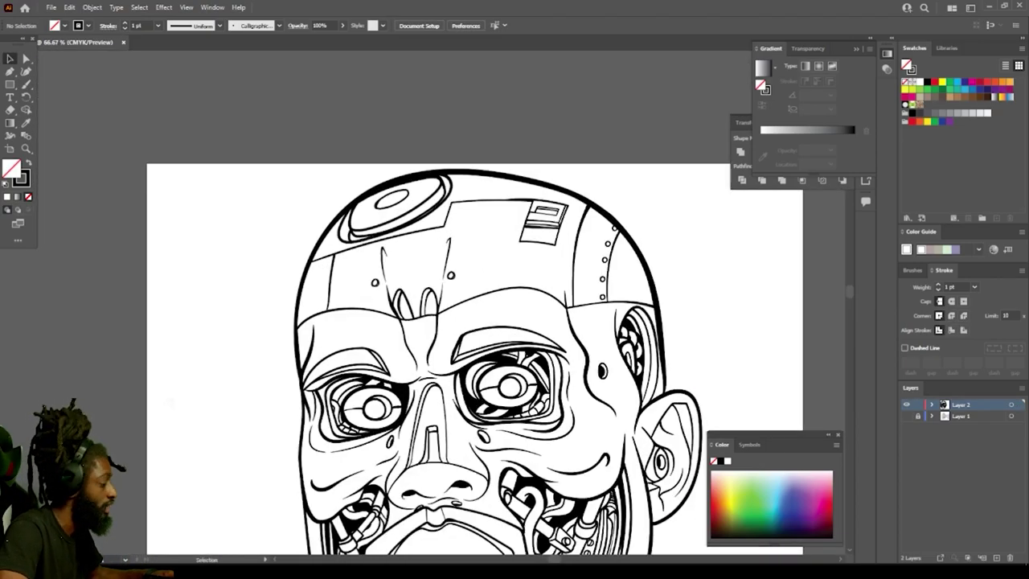
Step: Paint short diagonal reflection strokes on the left eyeball around the iris
{"action": "scroll", "coordinate": [394, 358], "scroll_direction": "up", "scroll_amount": 7}
{"action": "key", "text": "b"}
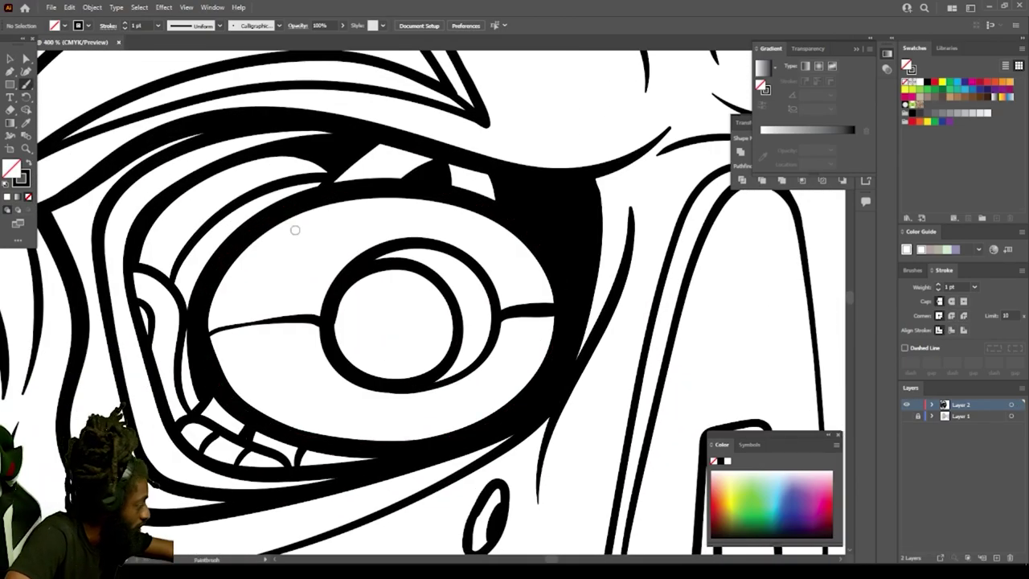
{"action": "left_click_drag", "start_coordinate": [371, 220], "coordinate": [339, 246]}
{"action": "left_click_drag", "start_coordinate": [349, 225], "coordinate": [331, 246]}
{"action": "left_click_drag", "start_coordinate": [293, 242], "coordinate": [304, 262]}
{"action": "left_click_drag", "start_coordinate": [325, 391], "coordinate": [296, 415]}
{"action": "left_click_drag", "start_coordinate": [523, 264], "coordinate": [513, 285]}
Step: Paint matching short diagonal reflection strokes on the right eyeball
{"action": "scroll", "coordinate": [320, 300], "scroll_direction": "down", "scroll_amount": 5}
{"action": "key", "text": "ctrl+plus"}
{"action": "key", "text": "ctrl+plus"}
{"action": "key", "text": "ctrl+plus"}
{"action": "key", "text": "ctrl+plus"}
{"action": "left_click_drag", "start_coordinate": [321, 346], "coordinate": [303, 375]}
{"action": "left_click_drag", "start_coordinate": [276, 239], "coordinate": [250, 270]}
{"action": "key", "text": "ctrl+minus"}
{"action": "key", "text": "ctrl+minus"}
{"action": "key", "text": "ctrl+minus"}
{"action": "key", "text": "ctrl+minus"}
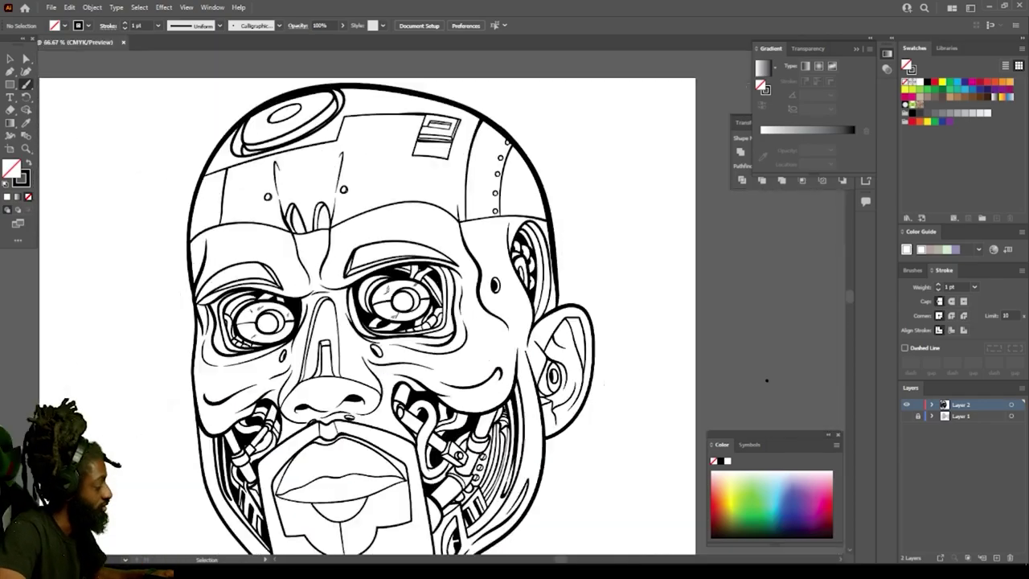
Step: Paint clusters of short scratch marks across the forehead, brow ridge and upper skull plates
{"action": "key", "text": "ctrl+plus"}
{"action": "key", "text": "ctrl+plus"}
{"action": "left_click_drag", "start_coordinate": [423, 294], "coordinate": [403, 316]}
{"action": "left_click_drag", "start_coordinate": [464, 164], "coordinate": [447, 195]}
{"action": "left_click_drag", "start_coordinate": [409, 219], "coordinate": [378, 234]}
{"action": "key", "text": "ctrl+minus"}
{"action": "key", "text": "ctrl+minus"}
{"action": "key", "text": "ctrl+minus"}
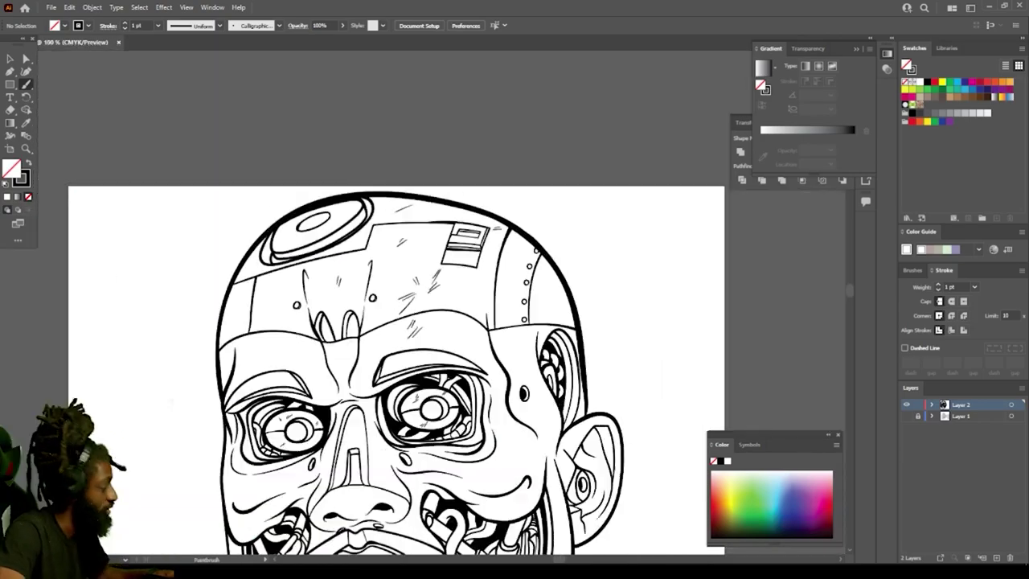
Step: Fill the inner halves of the two pointed arches between the brows solid black with the Pencil tool
{"action": "key", "text": "ctrl+plus"}
{"action": "key", "text": "ctrl+plus"}
{"action": "key", "text": "ctrl+plus"}
{"action": "scroll", "coordinate": [362, 189], "scroll_direction": "down", "scroll_amount": 3}
{"action": "scroll", "coordinate": [438, 72], "scroll_direction": "up", "scroll_amount": 6}
{"action": "left_click", "coordinate": [26, 84]}
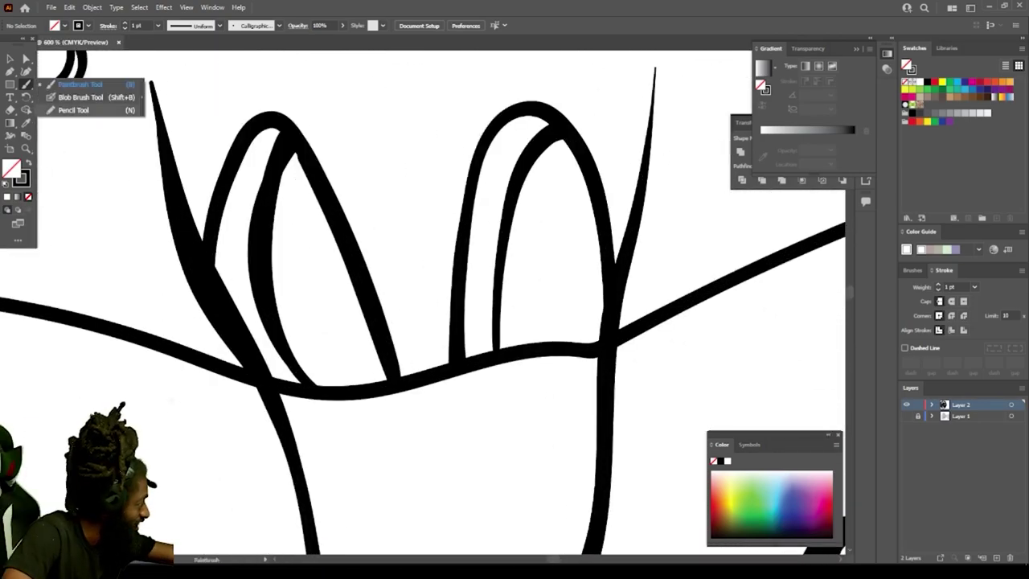
{"action": "left_click", "coordinate": [70, 110]}
{"action": "key", "text": "shift+x"}
{"action": "mouse_move", "coordinate": [283, 133]}
{"action": "left_mouse_down"}
{"action": "mouse_move", "coordinate": [397, 373]}
{"action": "mouse_move", "coordinate": [286, 134]}
{"action": "left_mouse_up"}
{"action": "left_click_drag", "start_coordinate": [564, 128], "coordinate": [606, 322]}
Step: Paint a curved seam from the brow ridge up to the forehead panel edge and outline an angular panel at the crown with the Paintbrush
{"action": "key", "text": "ctrl+minus"}
{"action": "key", "text": "ctrl+minus"}
{"action": "key", "text": "ctrl+minus"}
{"action": "key", "text": "ctrl+minus"}
{"action": "key", "text": "ctrl+minus"}
{"action": "key", "text": "ctrl+minus"}
{"action": "key", "text": "ctrl+minus"}
{"action": "key", "text": "ctrl+minus"}
{"action": "key", "text": "ctrl+plus"}
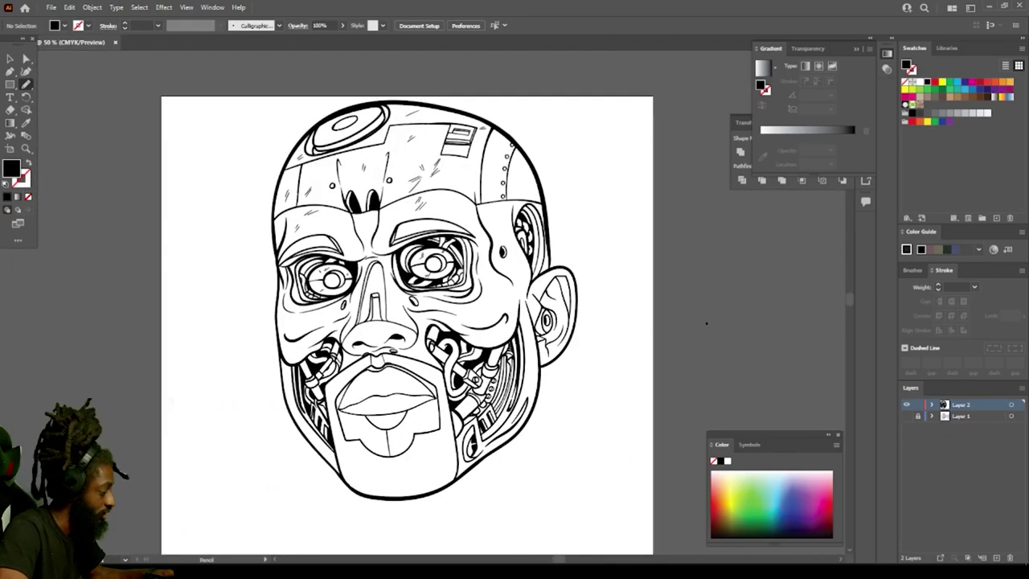
{"action": "left_click", "coordinate": [9, 85]}
{"action": "left_click", "coordinate": [26, 85]}
{"action": "left_click", "coordinate": [73, 84]}
{"action": "key", "text": "ctrl+plus"}
{"action": "key", "text": "ctrl+plus"}
{"action": "key", "text": "ctrl+plus"}
{"action": "key", "text": "ctrl+plus"}
{"action": "scroll", "coordinate": [422, 241], "scroll_direction": "up", "scroll_amount": 6}
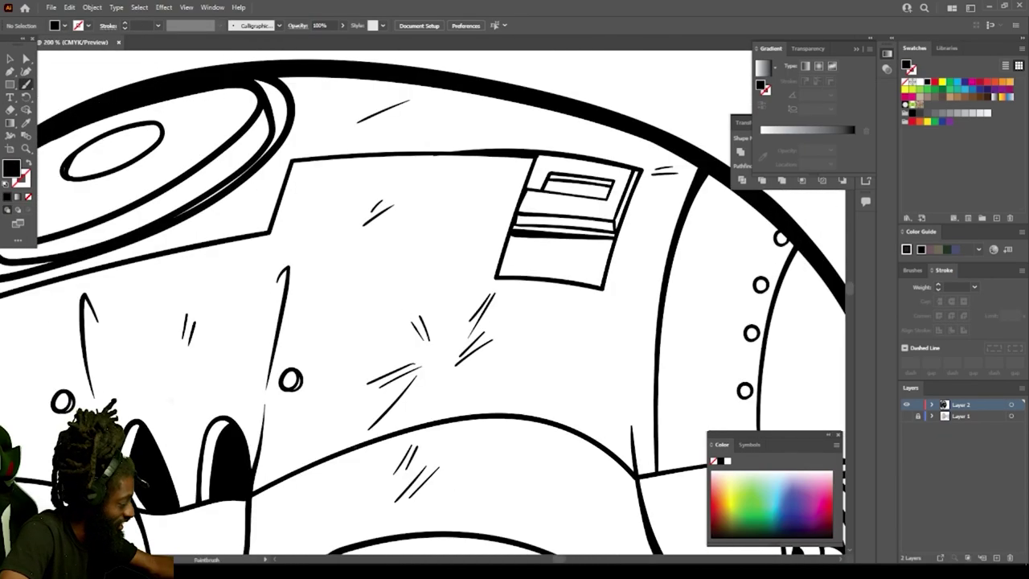
{"action": "left_click_drag", "start_coordinate": [355, 446], "coordinate": [406, 156]}
{"action": "key", "text": "shift+x"}
{"action": "mouse_move", "coordinate": [351, 69]}
{"action": "left_mouse_down"}
{"action": "mouse_move", "coordinate": [330, 131]}
{"action": "mouse_move", "coordinate": [491, 125]}
{"action": "mouse_move", "coordinate": [607, 128]}
{"action": "left_mouse_up"}
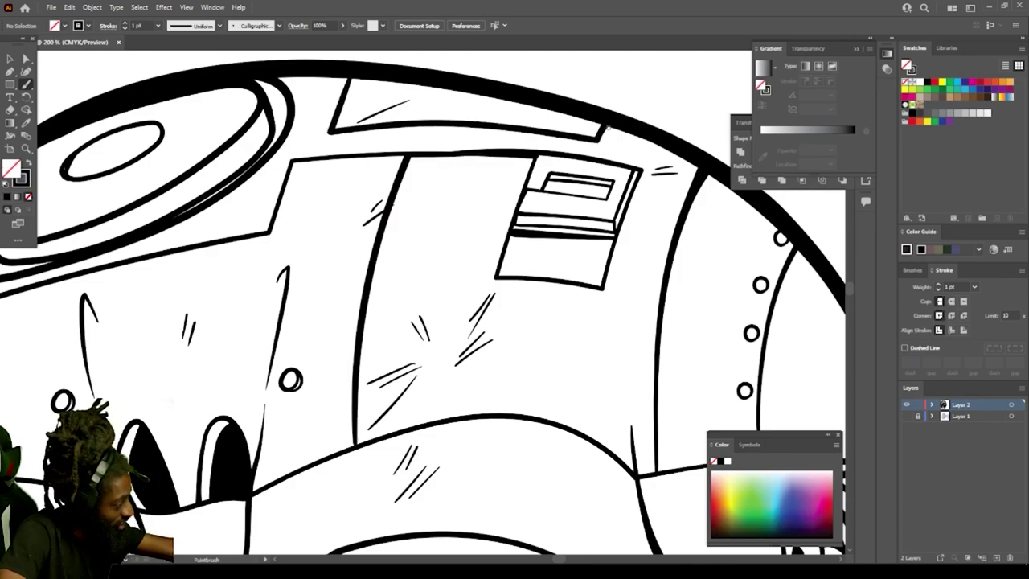
Step: Paint two curved seams rising from the lower edge of the riveted skull panel to the head outline above the temple opening
{"action": "key", "text": "ctrl+minus"}
{"action": "key", "text": "ctrl+minus"}
{"action": "key", "text": "ctrl+minus"}
{"action": "key", "text": "ctrl+minus"}
{"action": "key", "text": "ctrl+minus"}
{"action": "scroll", "coordinate": [613, 359], "scroll_direction": "down", "scroll_amount": 2}
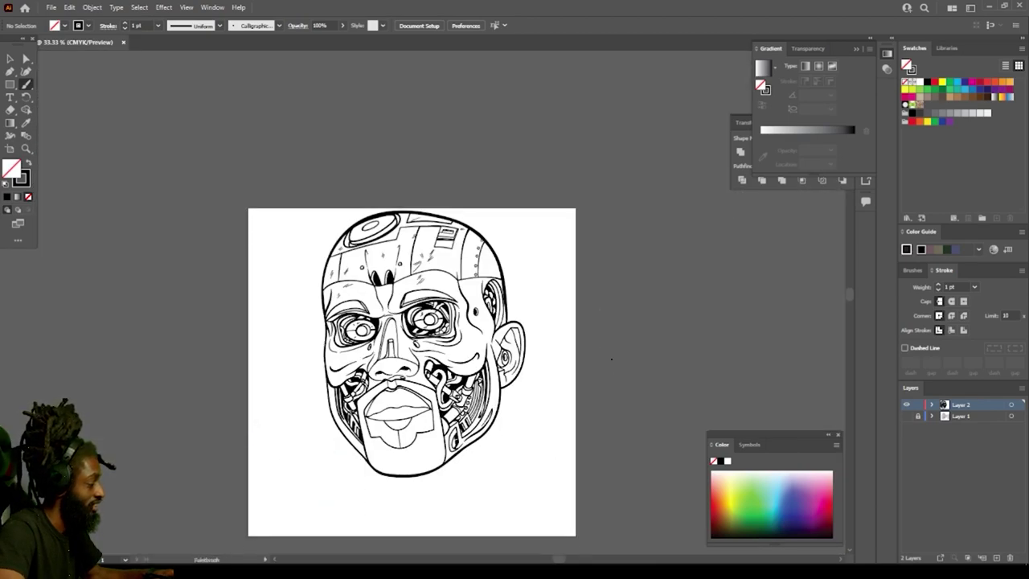
{"action": "key", "text": "ctrl+plus"}
{"action": "key", "text": "ctrl+plus"}
{"action": "scroll", "coordinate": [715, 417], "scroll_direction": "right", "scroll_amount": 3}
{"action": "scroll", "coordinate": [716, 417], "scroll_direction": "up", "scroll_amount": 1}
{"action": "key", "text": "ctrl+plus"}
{"action": "scroll", "coordinate": [716, 417], "scroll_direction": "right", "scroll_amount": 1}
{"action": "key", "text": "ctrl+plus"}
{"action": "key", "text": "ctrl+plus"}
{"action": "scroll", "coordinate": [716, 418], "scroll_direction": "up", "scroll_amount": 1}
{"action": "key", "text": "ctrl+plus"}
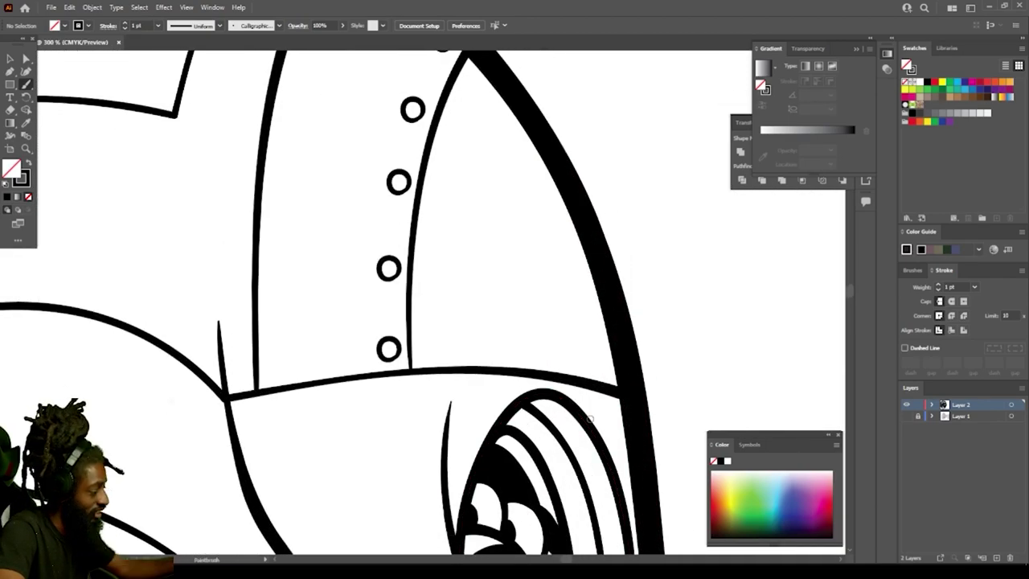
{"action": "mouse_move", "coordinate": [502, 354]}
{"action": "left_mouse_down"}
{"action": "mouse_move", "coordinate": [506, 273]}
{"action": "mouse_move", "coordinate": [555, 165]}
{"action": "left_mouse_up"}
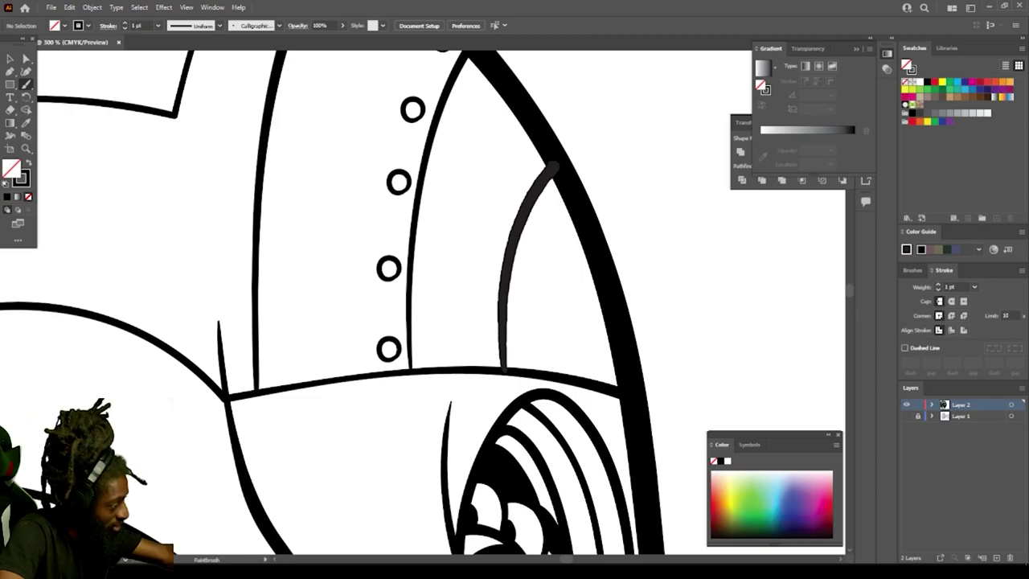
{"action": "left_click_drag", "start_coordinate": [566, 346], "coordinate": [606, 281]}
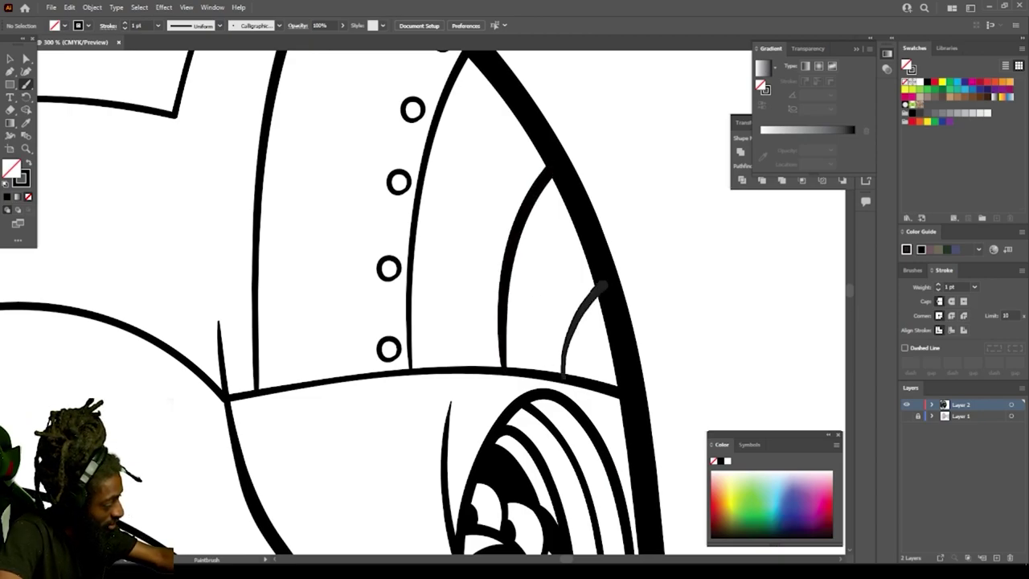
Step: Paint a curved seam across the bottom of the chin, joining both sides of the jaw outline
{"action": "key", "text": "ctrl+minus"}
{"action": "key", "text": "ctrl+minus"}
{"action": "key", "text": "ctrl+minus"}
{"action": "key", "text": "ctrl+minus"}
{"action": "key", "text": "ctrl+minus"}
{"action": "key", "text": "ctrl+minus"}
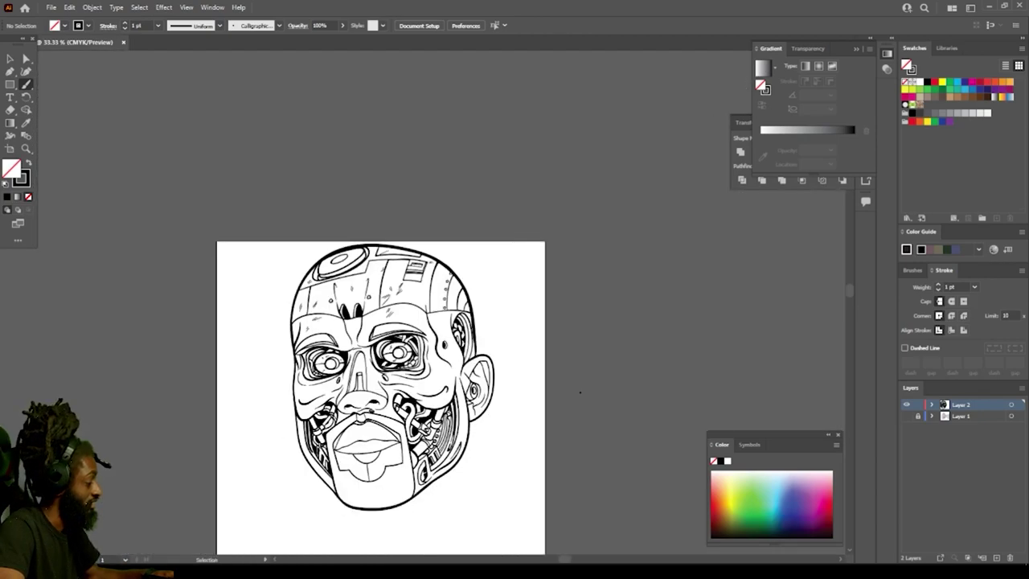
{"action": "key", "text": "ctrl+plus"}
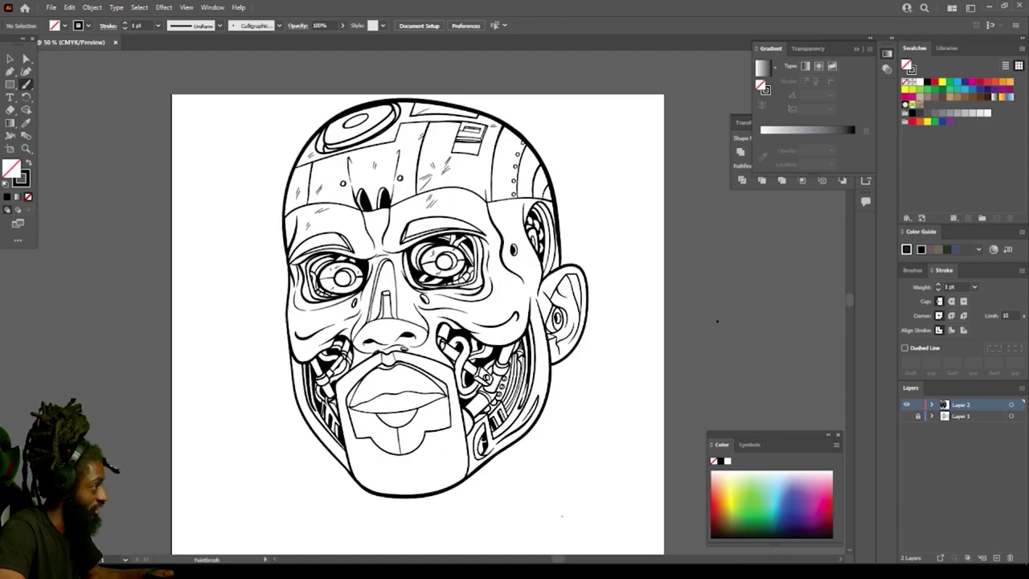
{"action": "scroll", "coordinate": [423, 304], "scroll_direction": "down", "scroll_amount": 2}
{"action": "key", "text": "ctrl+plus"}
{"action": "key", "text": "ctrl+plus"}
{"action": "key", "text": "ctrl+plus"}
{"action": "scroll", "coordinate": [424, 304], "scroll_direction": "up", "scroll_amount": 1}
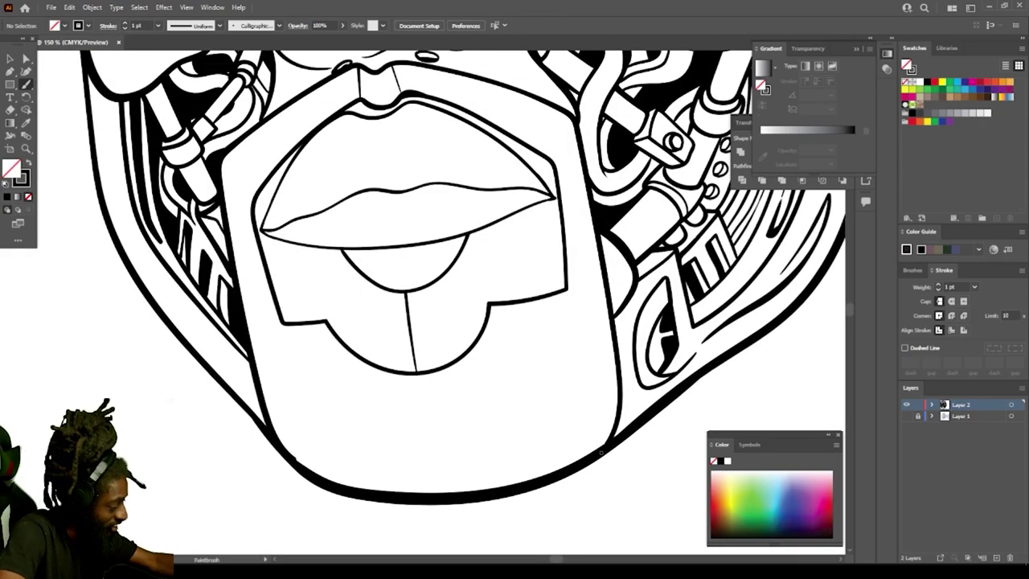
{"action": "left_click_drag", "start_coordinate": [570, 452], "coordinate": [323, 476]}
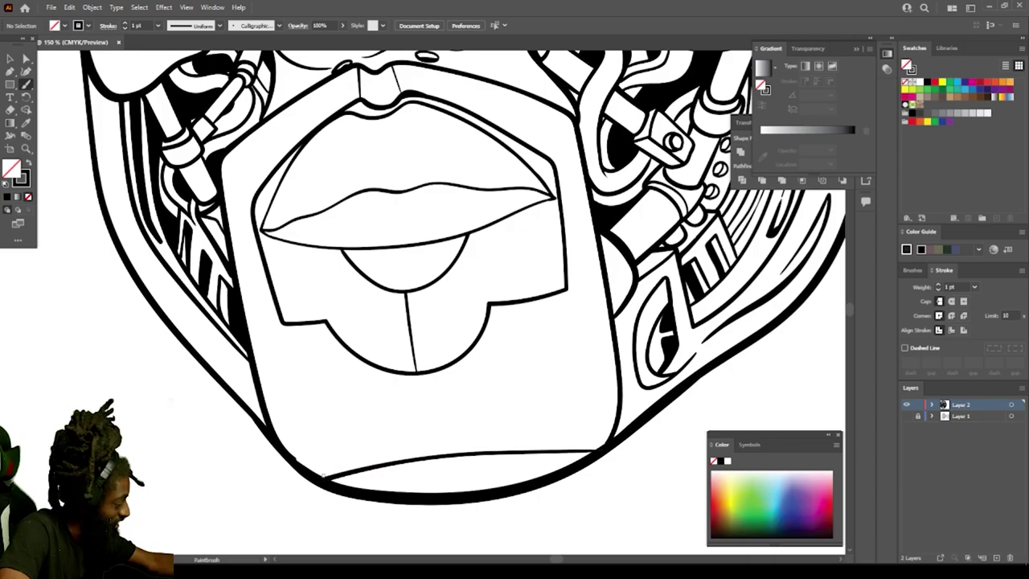
Step: Paint a curved crease from the outer face outline across the cheek below the left eye, just above the existing cheek crease
{"action": "key", "text": "ctrl+minus"}
{"action": "key", "text": "ctrl+minus"}
{"action": "key", "text": "ctrl+minus"}
{"action": "key", "text": "ctrl+minus"}
{"action": "key", "text": "ctrl+minus"}
{"action": "scroll", "coordinate": [644, 241], "scroll_direction": "up", "scroll_amount": 2}
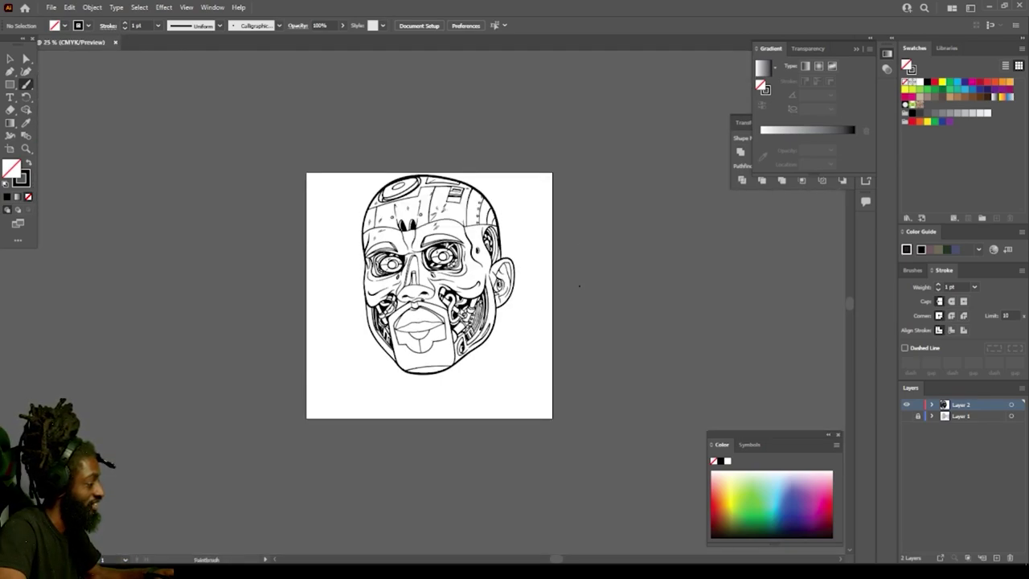
{"action": "key", "text": "ctrl+plus"}
{"action": "key", "text": "ctrl+plus"}
{"action": "key", "text": "ctrl+plus"}
{"action": "key", "text": "ctrl+plus"}
{"action": "key", "text": "ctrl+plus"}
{"action": "scroll", "coordinate": [428, 417], "scroll_direction": "up", "scroll_amount": 2}
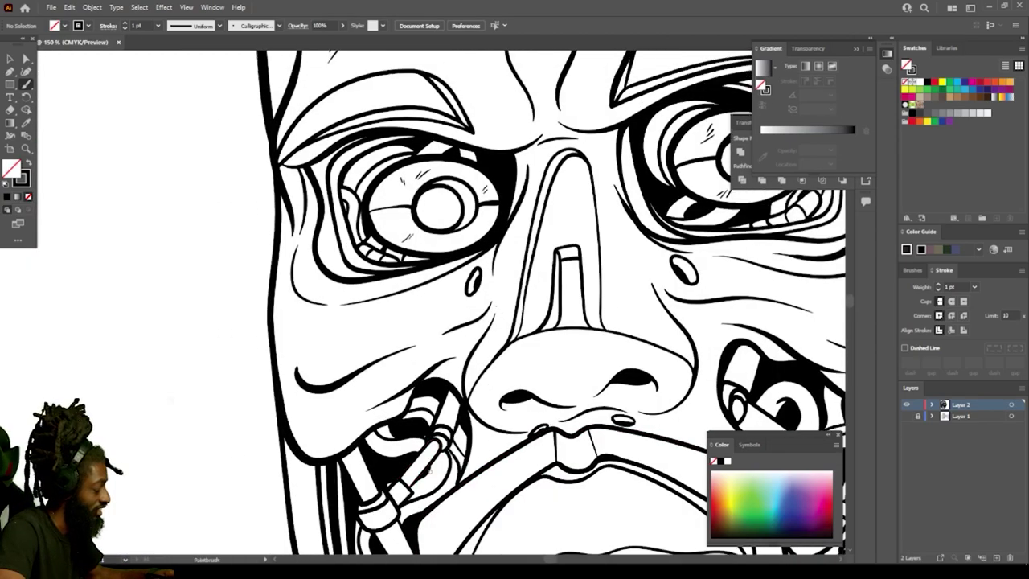
{"action": "key", "text": "ctrl+plus"}
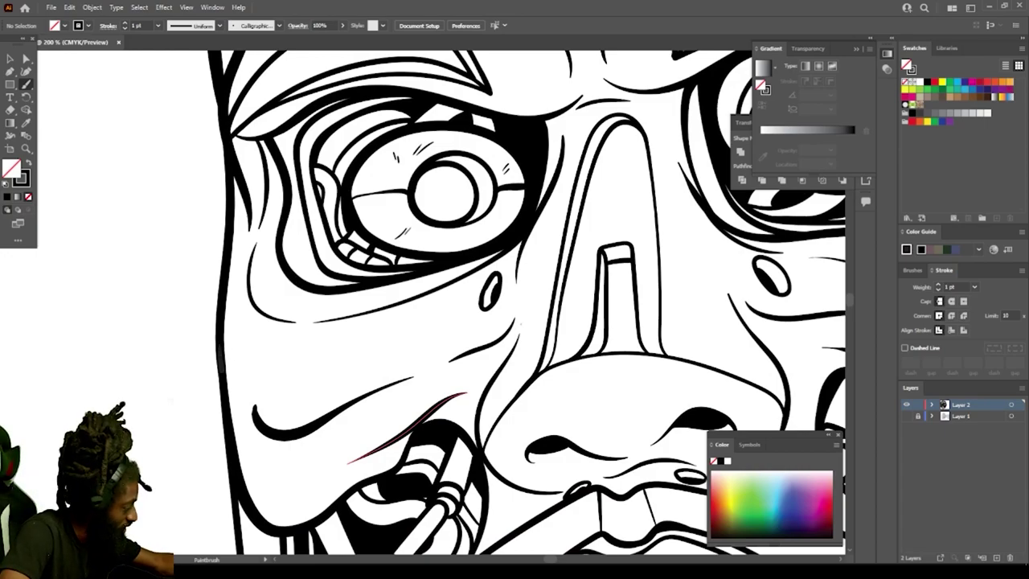
{"action": "mouse_move", "coordinate": [246, 399]}
{"action": "left_mouse_down"}
{"action": "mouse_move", "coordinate": [291, 410]}
{"action": "mouse_move", "coordinate": [343, 392]}
{"action": "left_mouse_up"}
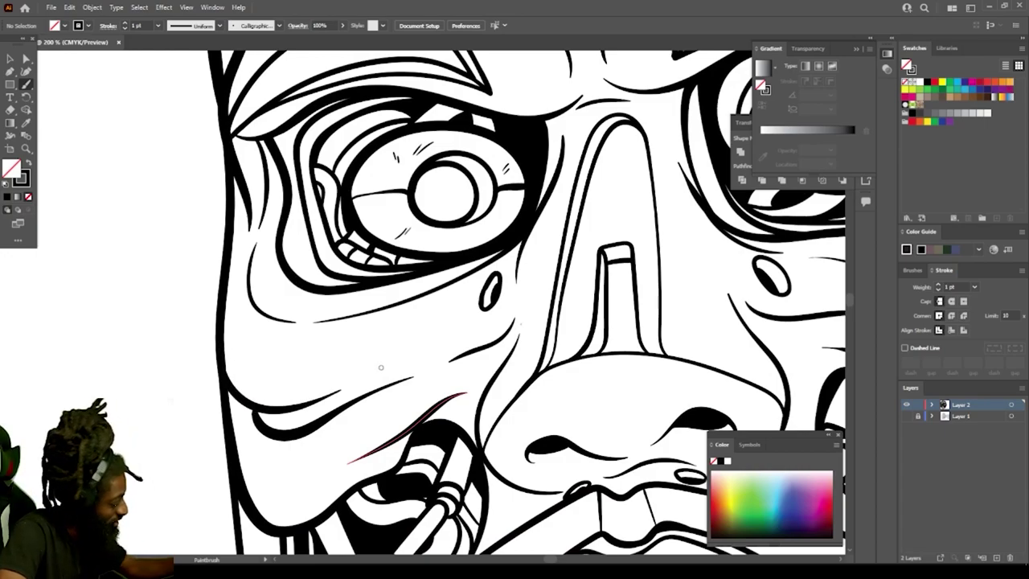
Step: Paint a sweeping crease above the right cheek fold, curving up to the end of the temple line near the ear
{"action": "key", "text": "ctrl+minus"}
{"action": "key", "text": "ctrl+minus"}
{"action": "key", "text": "ctrl+minus"}
{"action": "scroll", "coordinate": [381, 368], "scroll_direction": "right", "scroll_amount": 3}
{"action": "key", "text": "ctrl+plus"}
{"action": "key", "text": "ctrl+plus"}
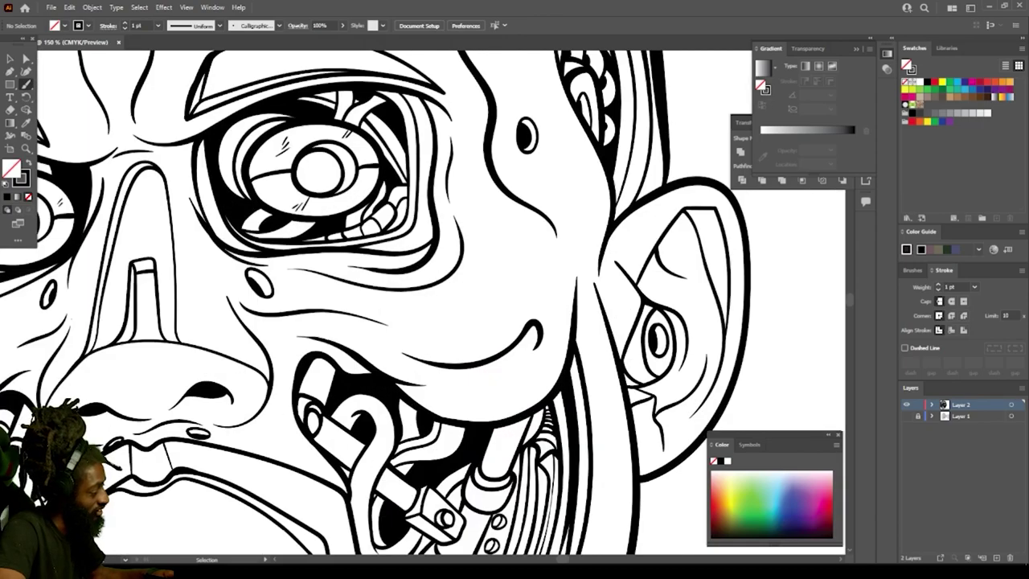
{"action": "key", "text": "ctrl+plus"}
{"action": "mouse_move", "coordinate": [454, 346]}
{"action": "left_mouse_down"}
{"action": "mouse_move", "coordinate": [532, 332]}
{"action": "mouse_move", "coordinate": [567, 308]}
{"action": "mouse_move", "coordinate": [604, 233]}
{"action": "left_mouse_up"}
Step: Paint an arched seam across the bridge of the nose, connecting the two eye sockets
{"action": "scroll", "coordinate": [605, 278], "scroll_direction": "down", "scroll_amount": 5}
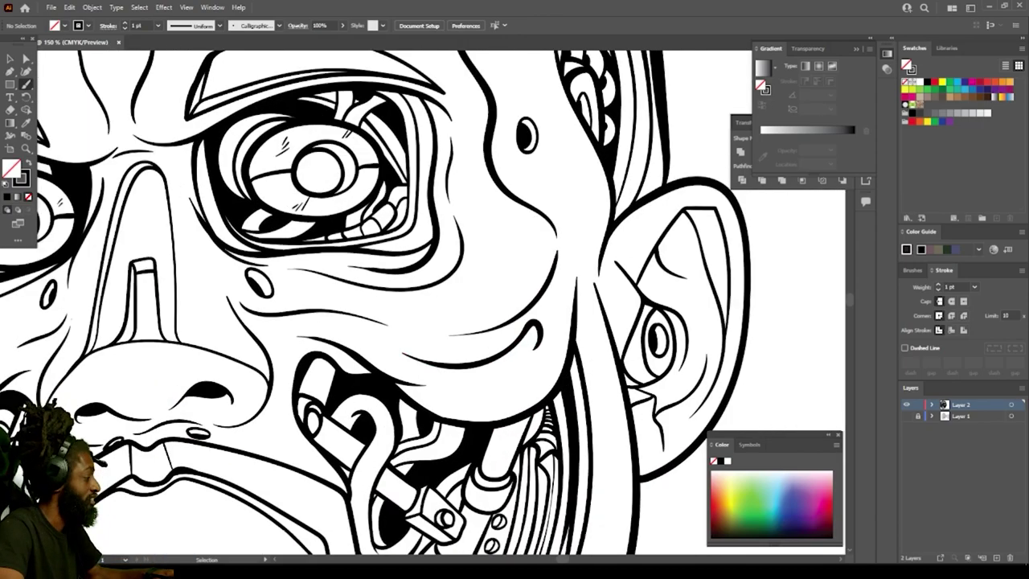
{"action": "scroll", "coordinate": [563, 161], "scroll_direction": "up", "scroll_amount": 3}
{"action": "scroll", "coordinate": [566, 327], "scroll_direction": "up", "scroll_amount": 3}
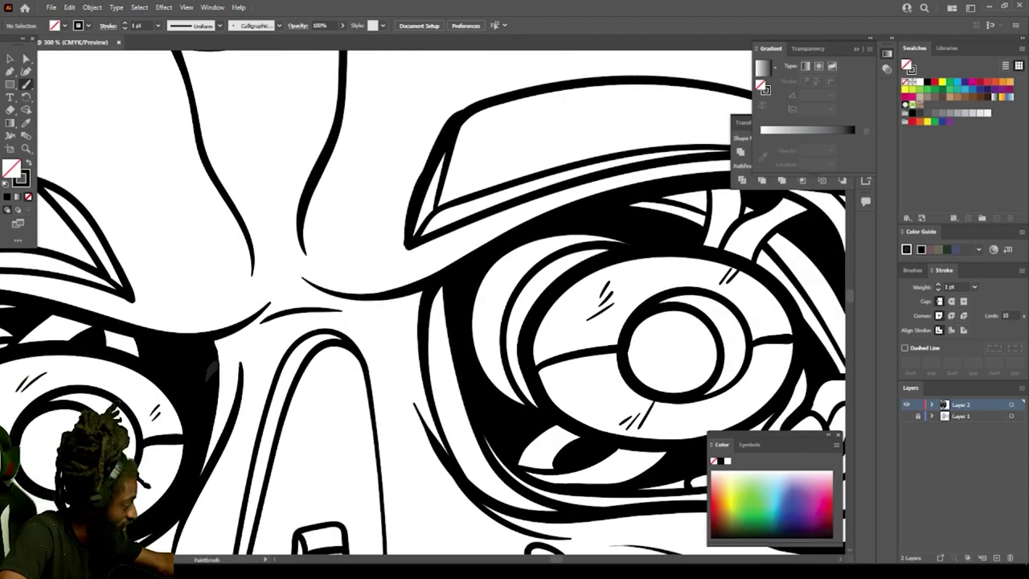
{"action": "mouse_move", "coordinate": [214, 366]}
{"action": "left_mouse_down"}
{"action": "mouse_move", "coordinate": [291, 332]}
{"action": "mouse_move", "coordinate": [375, 323]}
{"action": "mouse_move", "coordinate": [421, 347]}
{"action": "left_mouse_up"}
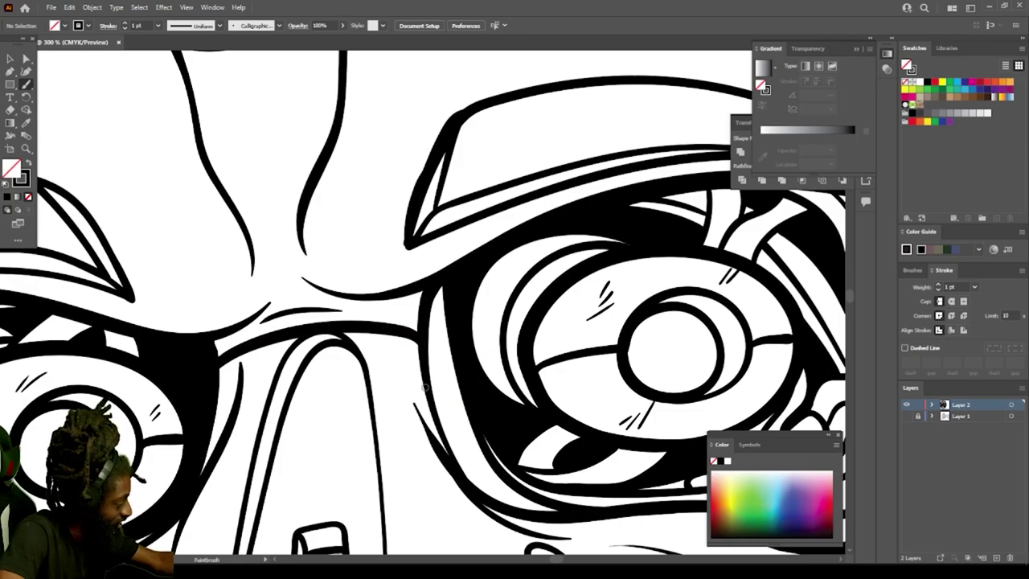
Step: Extend the front edge of the temple opening up to the skull panel seam and thicken that seam with the Paintbrush
{"action": "scroll", "coordinate": [417, 401], "scroll_direction": "down", "scroll_amount": 6}
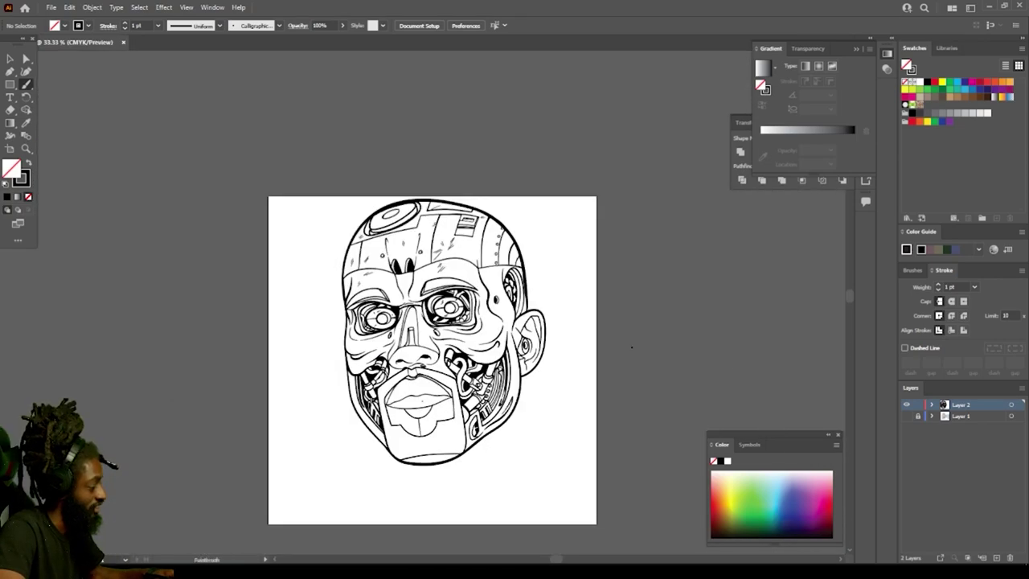
{"action": "scroll", "coordinate": [433, 328], "scroll_direction": "up", "scroll_amount": 3}
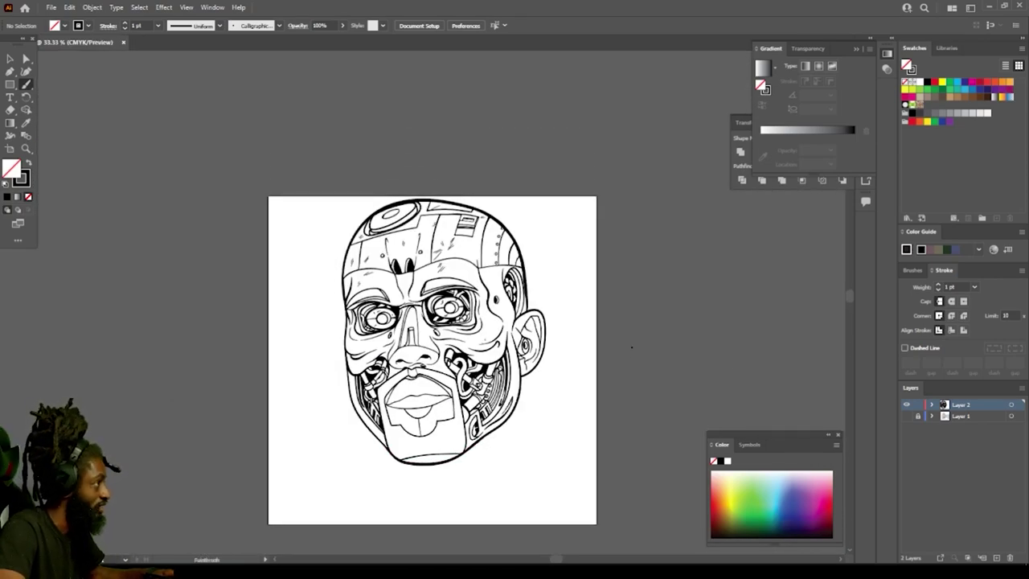
{"action": "scroll", "coordinate": [632, 348], "scroll_direction": "up", "scroll_amount": 8}
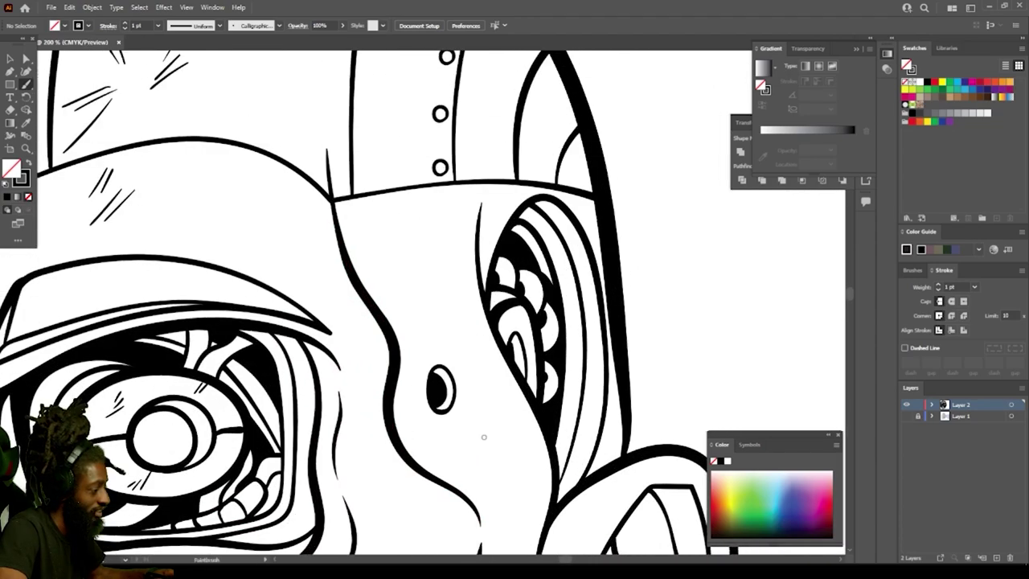
{"action": "scroll", "coordinate": [557, 299], "scroll_direction": "up", "scroll_amount": 1}
{"action": "mouse_move", "coordinate": [511, 473]}
{"action": "left_mouse_down"}
{"action": "mouse_move", "coordinate": [499, 398]}
{"action": "mouse_move", "coordinate": [505, 213]}
{"action": "left_mouse_up"}
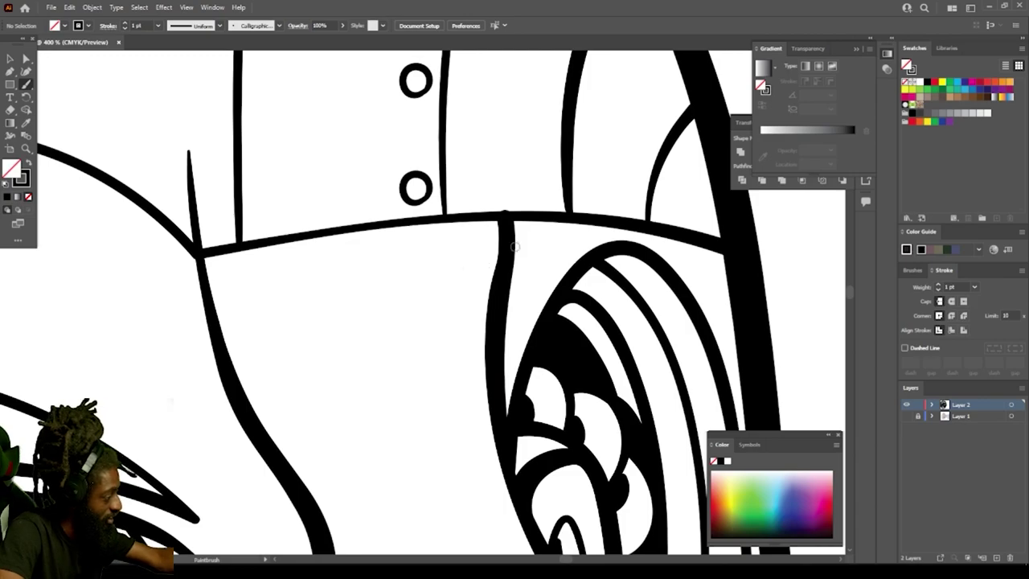
{"action": "mouse_move", "coordinate": [671, 231]}
{"action": "left_mouse_down"}
{"action": "mouse_move", "coordinate": [538, 212]}
{"action": "mouse_move", "coordinate": [353, 220]}
{"action": "left_mouse_up"}
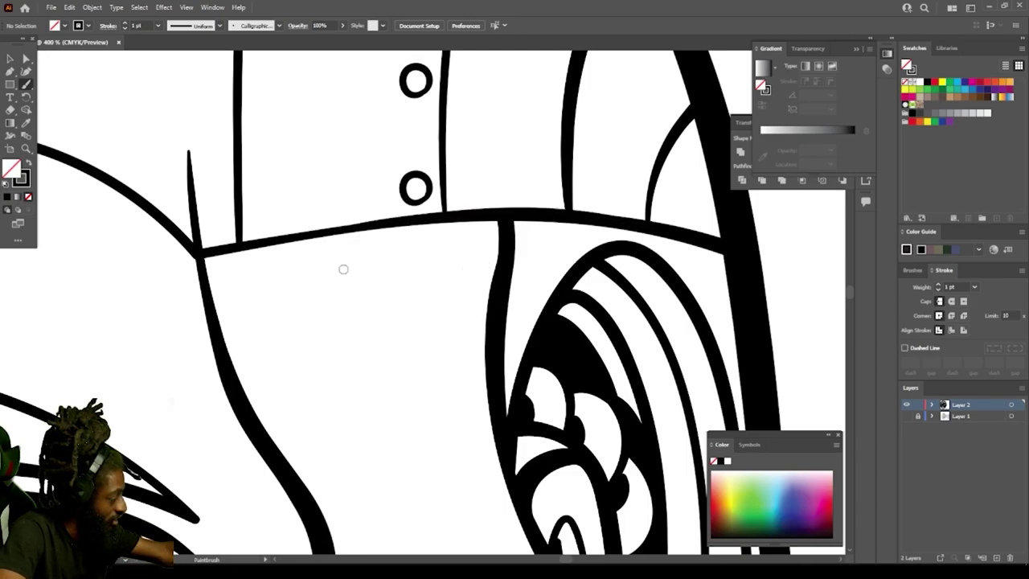
Step: Select all of the head's line art and expand its appearance into filled shapes
{"action": "key", "text": "ctrl+minus"}
{"action": "key", "text": "ctrl+minus"}
{"action": "key", "text": "ctrl+minus"}
{"action": "key", "text": "ctrl+minus"}
{"action": "key", "text": "ctrl+minus"}
{"action": "key", "text": "ctrl+minus"}
{"action": "left_click_drag", "start_coordinate": [717, 415], "coordinate": [719, 325]}
{"action": "key", "text": "v"}
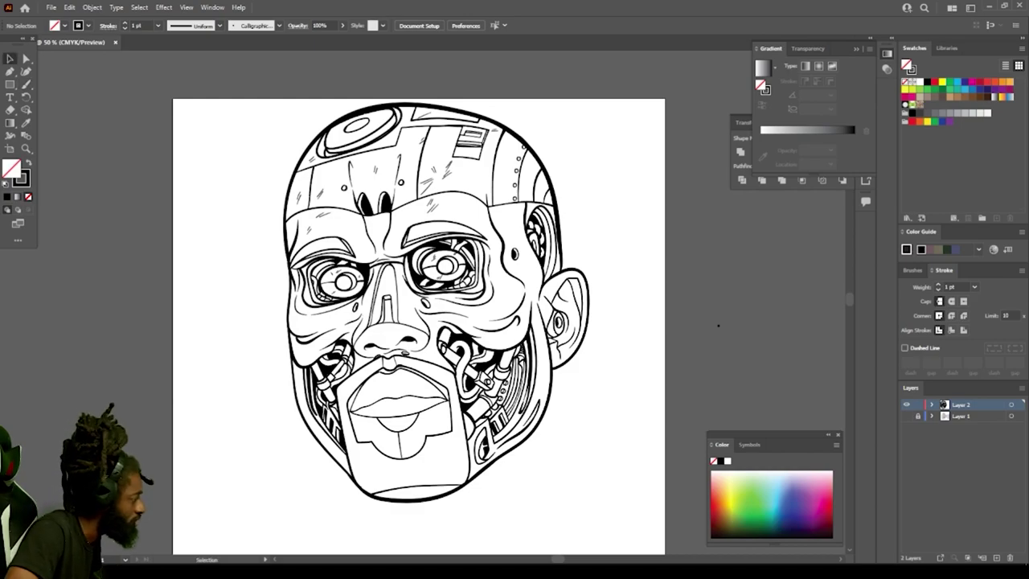
{"action": "scroll", "coordinate": [718, 306], "scroll_direction": "down", "scroll_amount": 2}
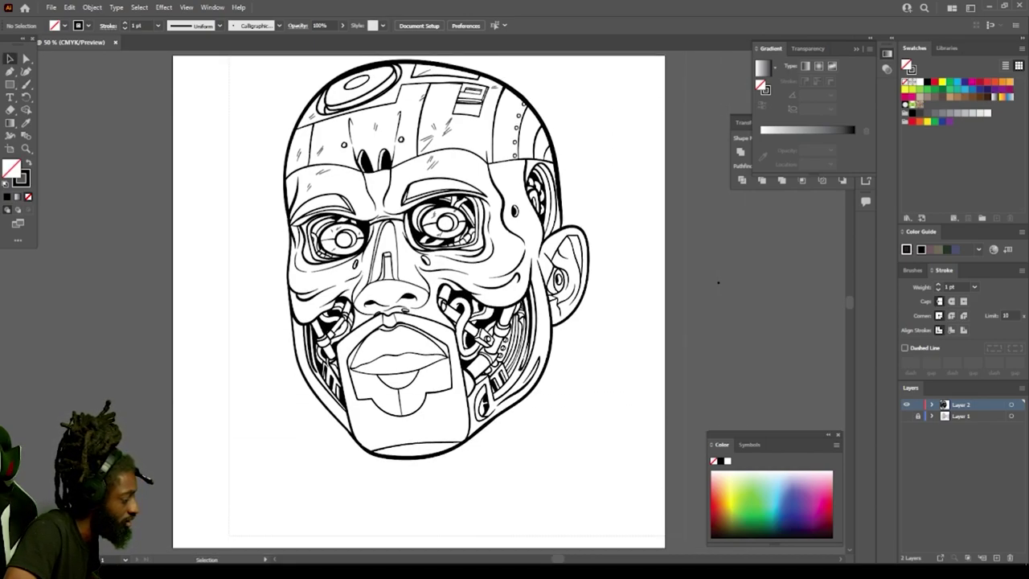
{"action": "key", "text": "ctrl+a"}
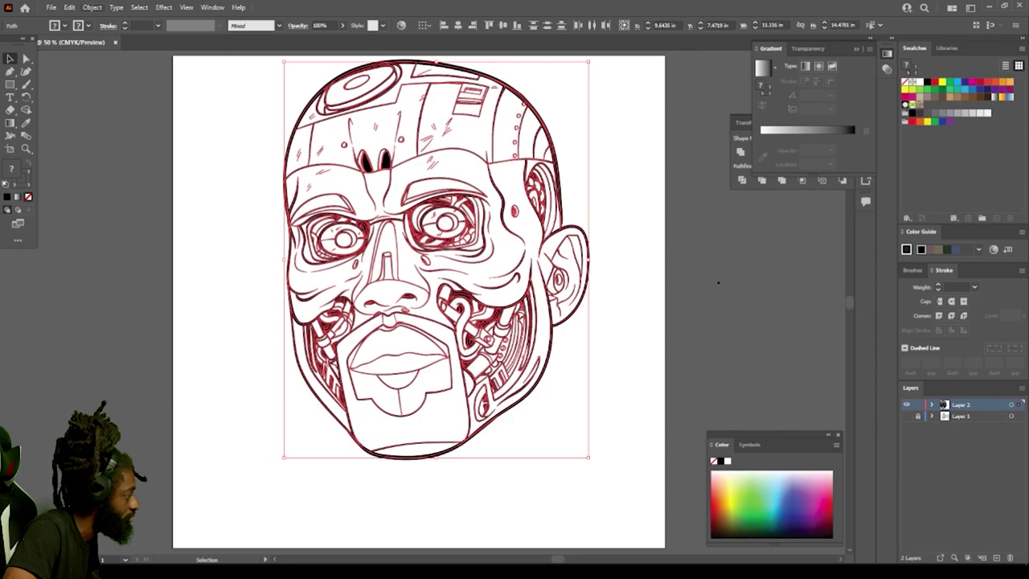
{"action": "left_click", "coordinate": [92, 8]}
{"action": "left_click", "coordinate": [127, 145]}
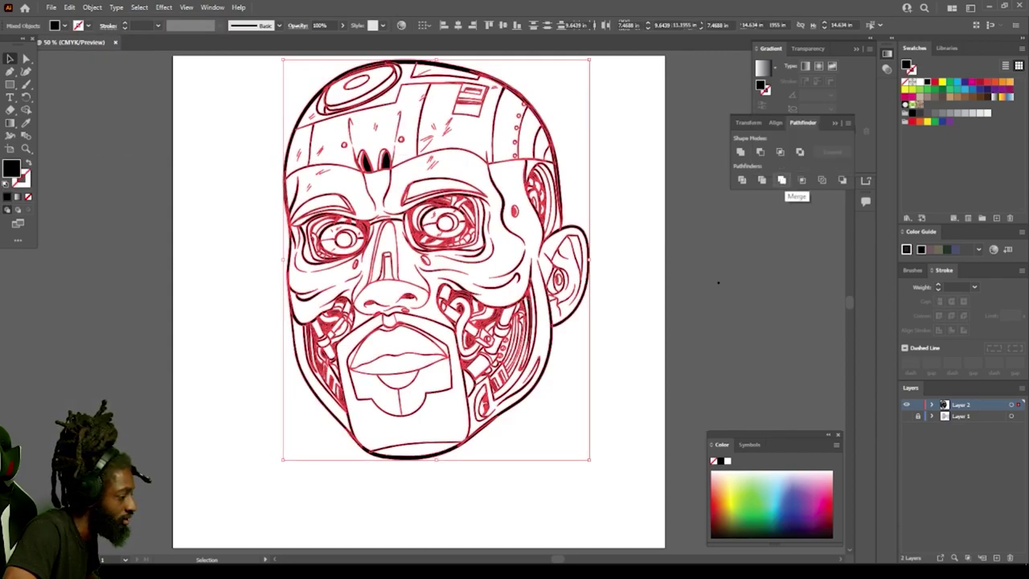
Step: Merge the expanded line art with Pathfinder and move the head down toward the middle of the artboard
{"action": "left_click", "coordinate": [782, 180]}
{"action": "left_click_drag", "start_coordinate": [492, 339], "coordinate": [500, 368]}
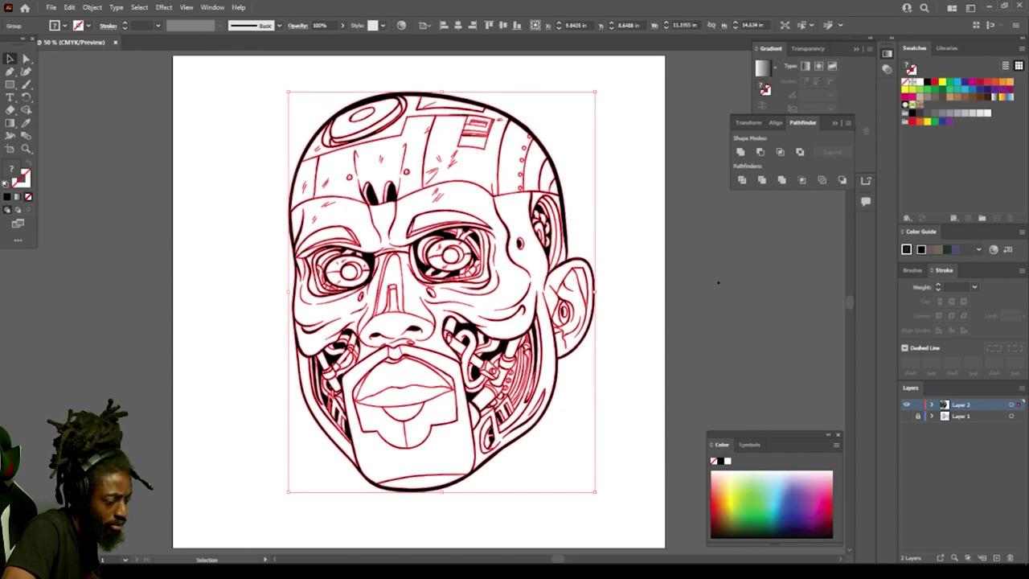
Step: Duplicate Layer 2 and lock the copy above it
{"action": "left_click_drag", "start_coordinate": [961, 405], "coordinate": [998, 557]}
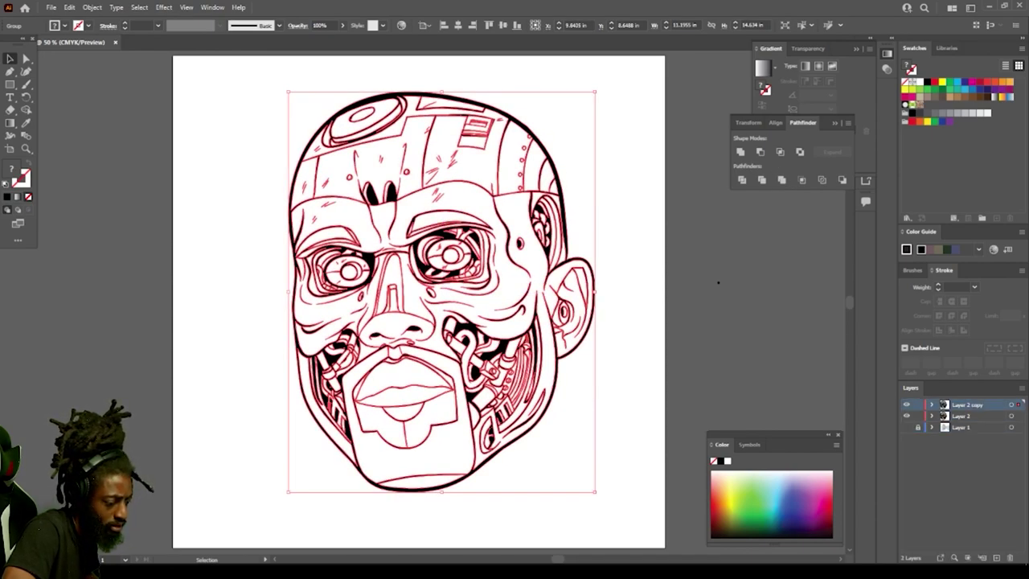
{"action": "left_click", "coordinate": [919, 404]}
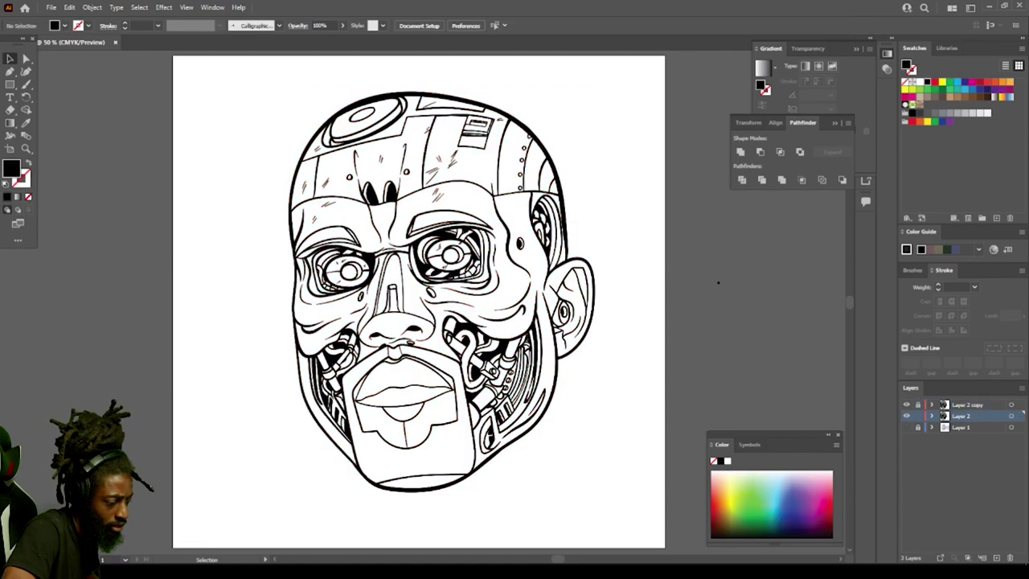
Step: Set the fill to a light blue-grey of about hue 216°, saturation 18% and brightness 74%
{"action": "left_click", "coordinate": [942, 113]}
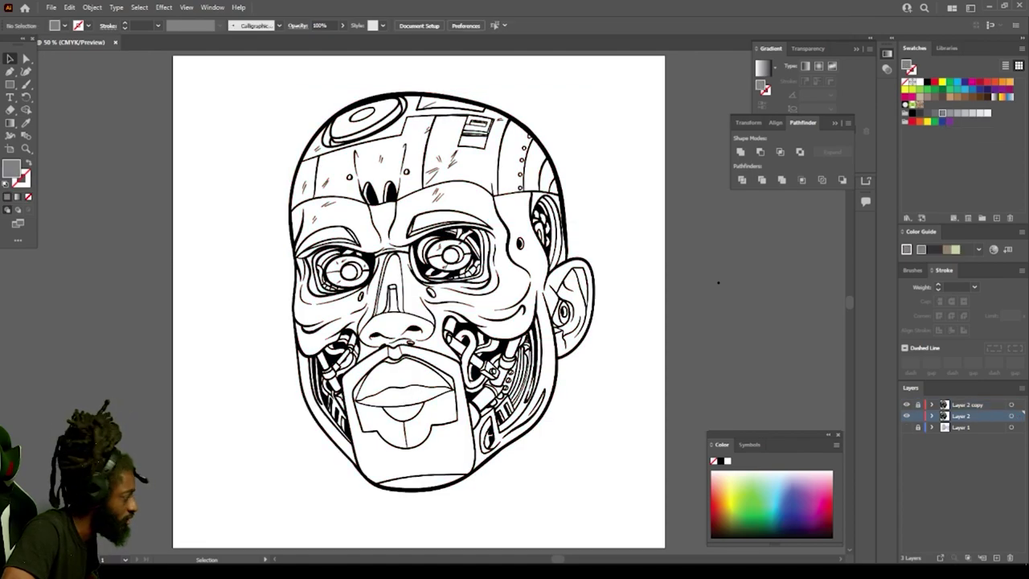
{"action": "double_click", "coordinate": [12, 168]}
{"action": "left_click_drag", "start_coordinate": [738, 389], "coordinate": [742, 397]}
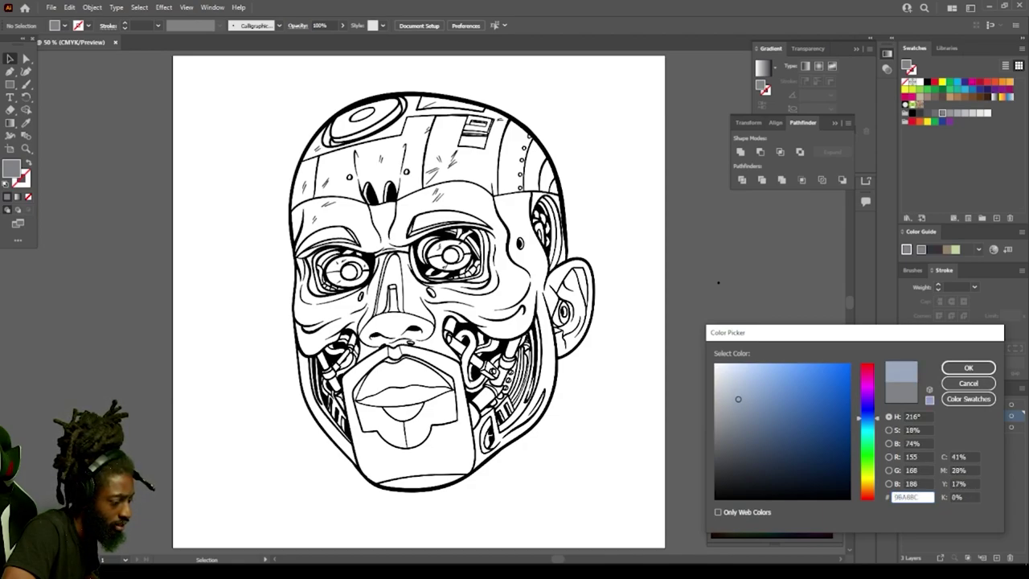
{"action": "key", "text": "Return"}
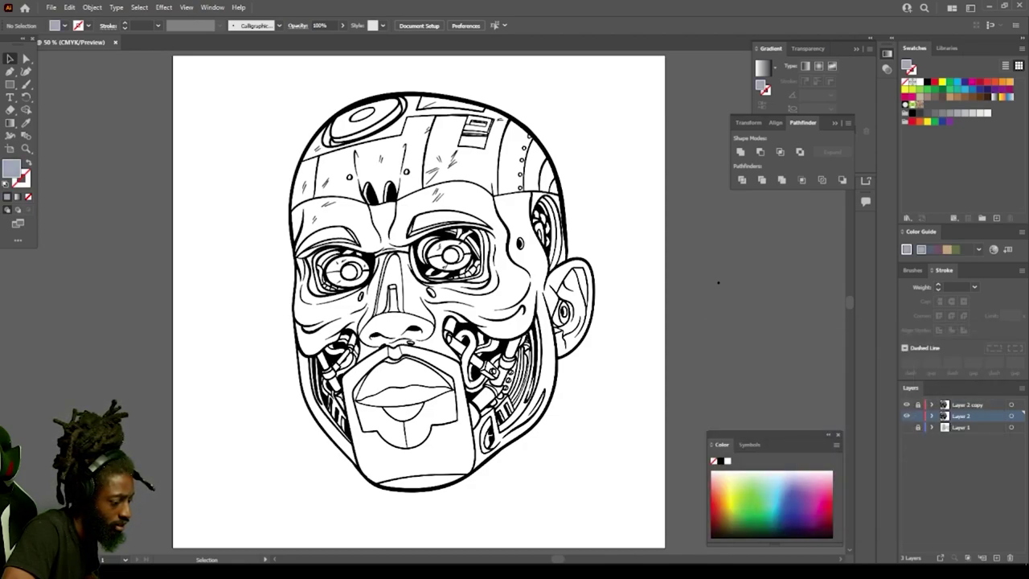
Step: Draw a blue-grey rectangle about 14.3 by 15.6 in around the whole head on Layer 2 and send it behind that layer's line art
{"action": "key", "text": "m"}
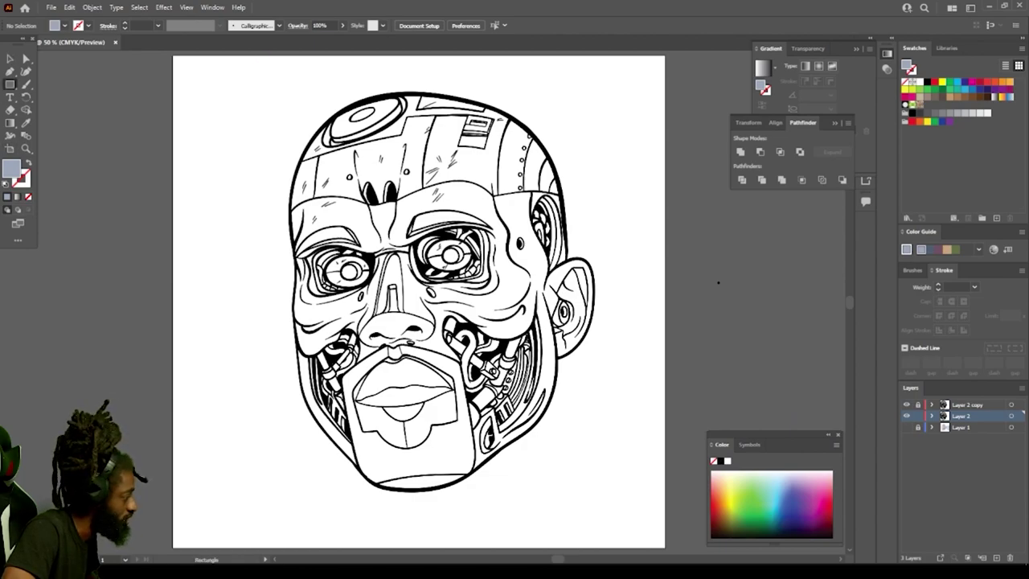
{"action": "mouse_move", "coordinate": [241, 81]}
{"action": "left_mouse_down"}
{"action": "mouse_move", "coordinate": [591, 426]}
{"action": "mouse_move", "coordinate": [633, 507]}
{"action": "left_mouse_up"}
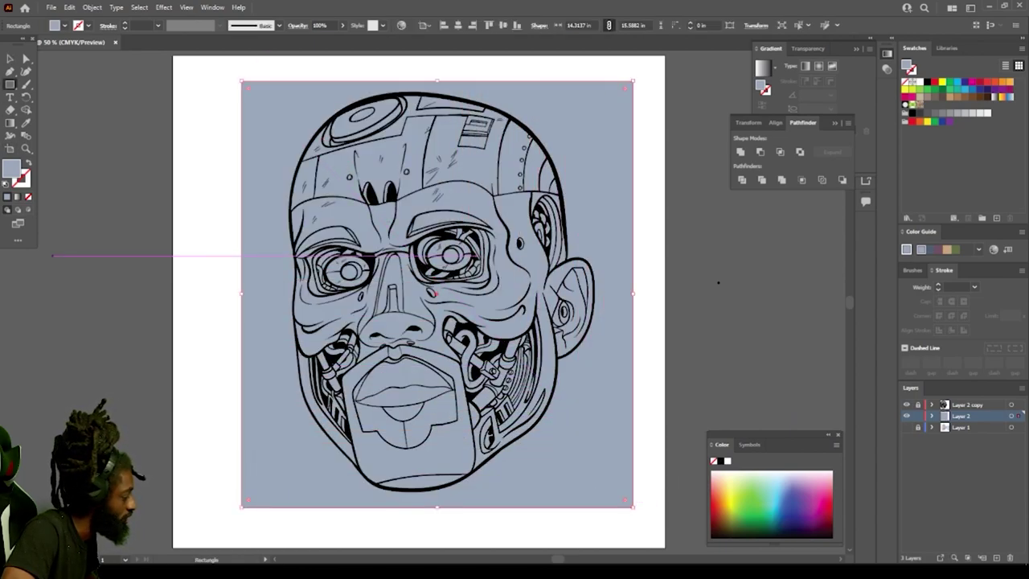
{"action": "key", "text": "v"}
{"action": "right_click", "coordinate": [249, 197]}
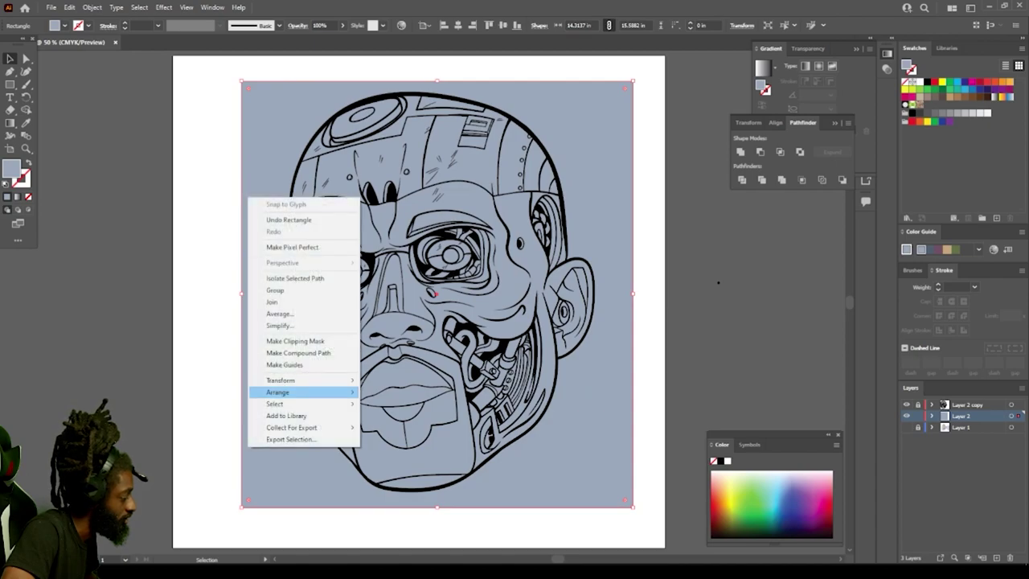
{"action": "mouse_move", "coordinate": [305, 392]}
{"action": "left_click", "coordinate": [397, 416]}
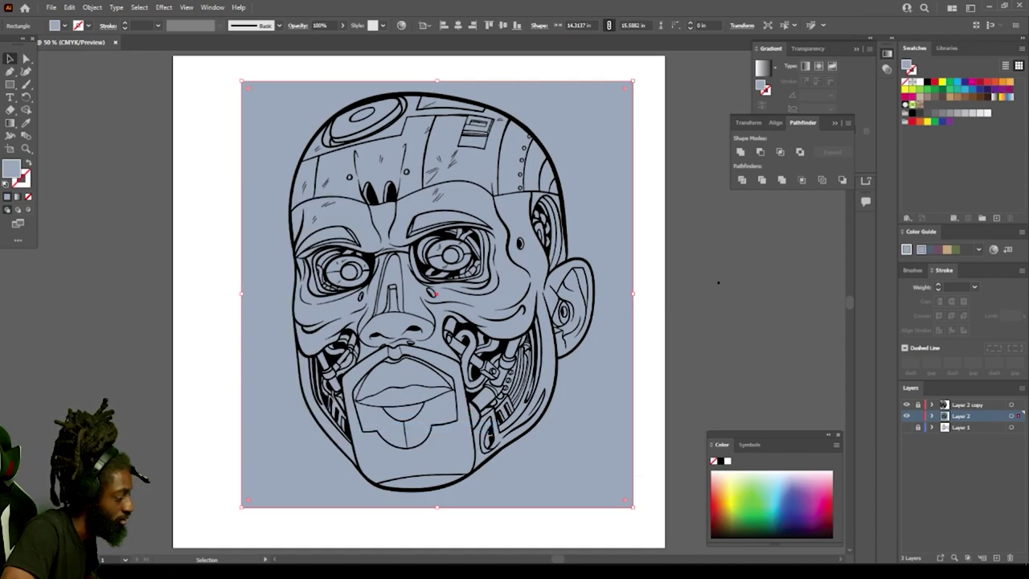
Step: Divide the blue-grey rectangle along Layer 2's line art, isolate the resulting group and delete the area outside the head
{"action": "key", "text": "ctrl+a"}
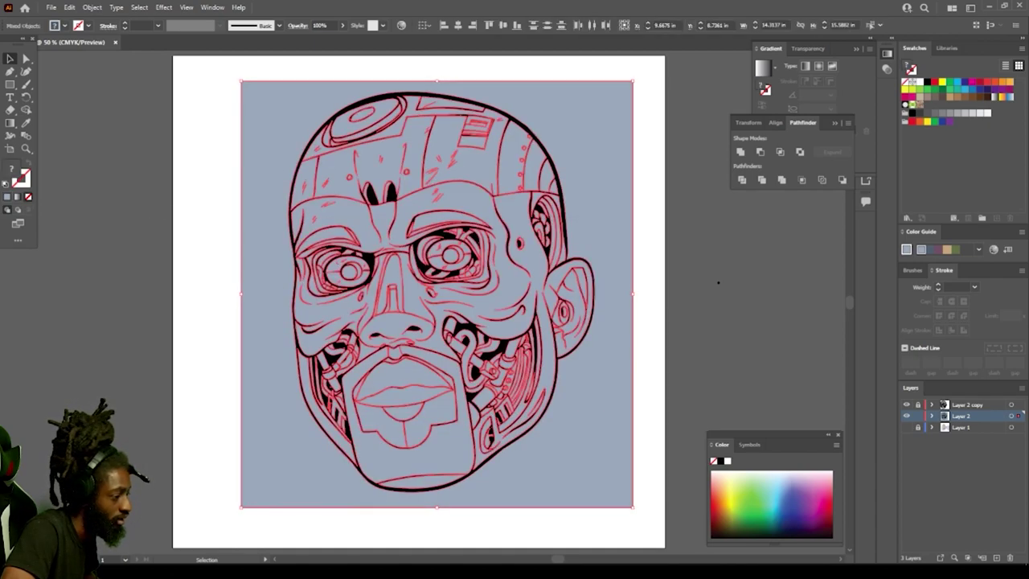
{"action": "right_click", "coordinate": [624, 250]}
{"action": "left_click", "coordinate": [663, 328]}
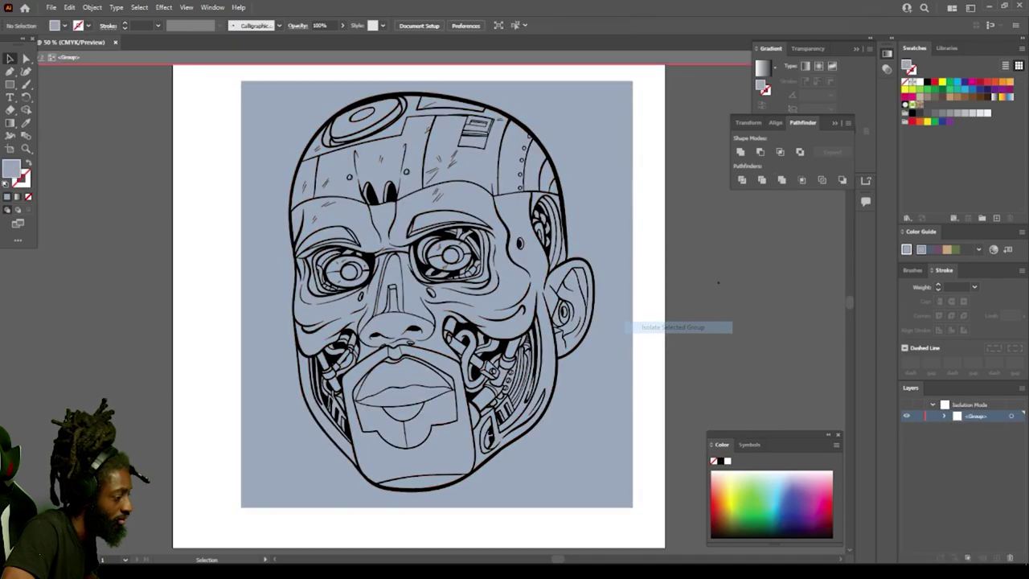
{"action": "key", "text": "Delete"}
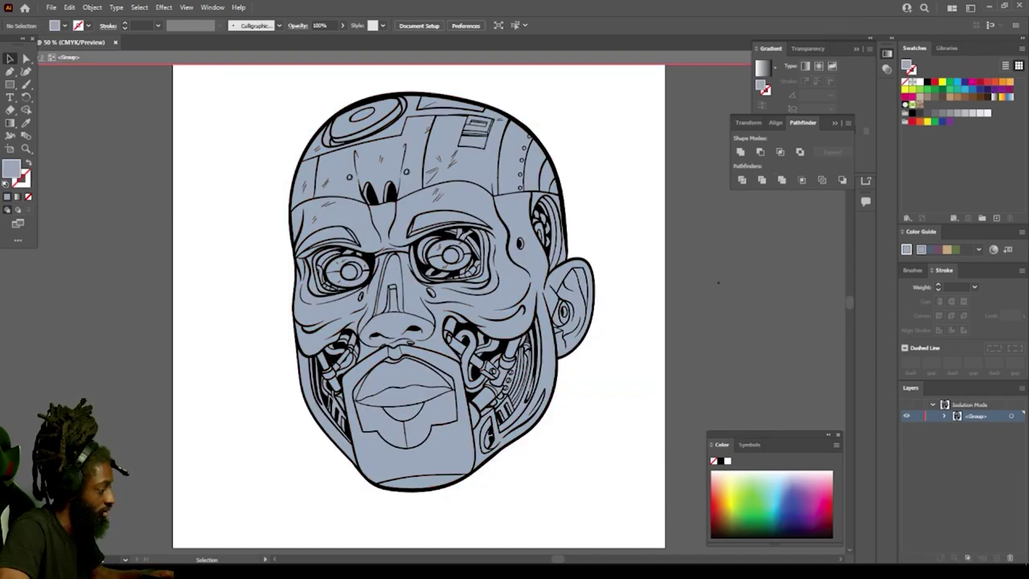
{"action": "key", "text": "Escape"}
{"action": "key", "text": "ctrl+minus"}
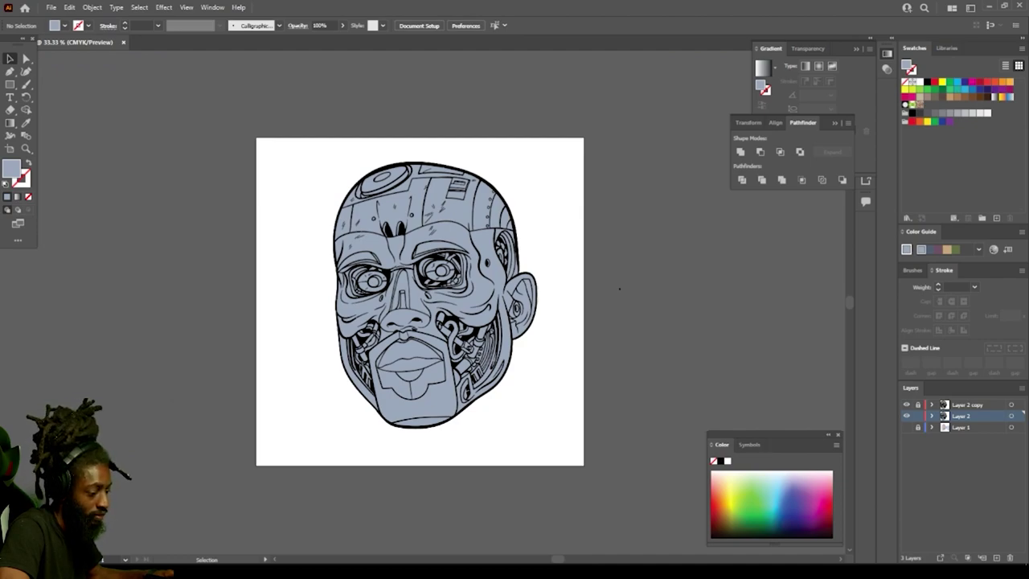
Step: Lock the black line-art paths inside the divided group on Layer 2
{"action": "left_click", "coordinate": [933, 416]}
{"action": "left_click", "coordinate": [944, 428]}
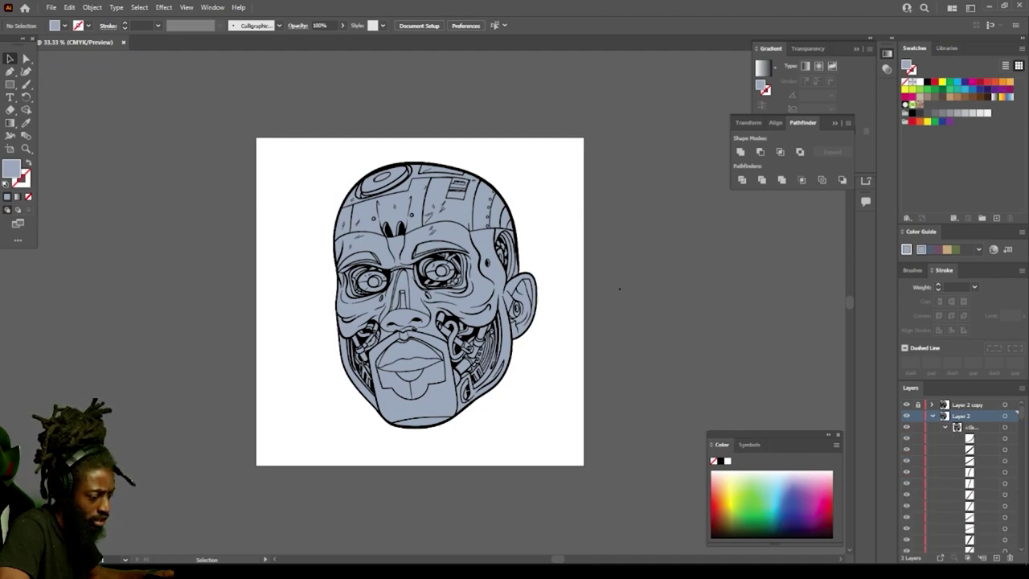
{"action": "scroll", "coordinate": [957, 450], "scroll_direction": "down", "scroll_amount": 12}
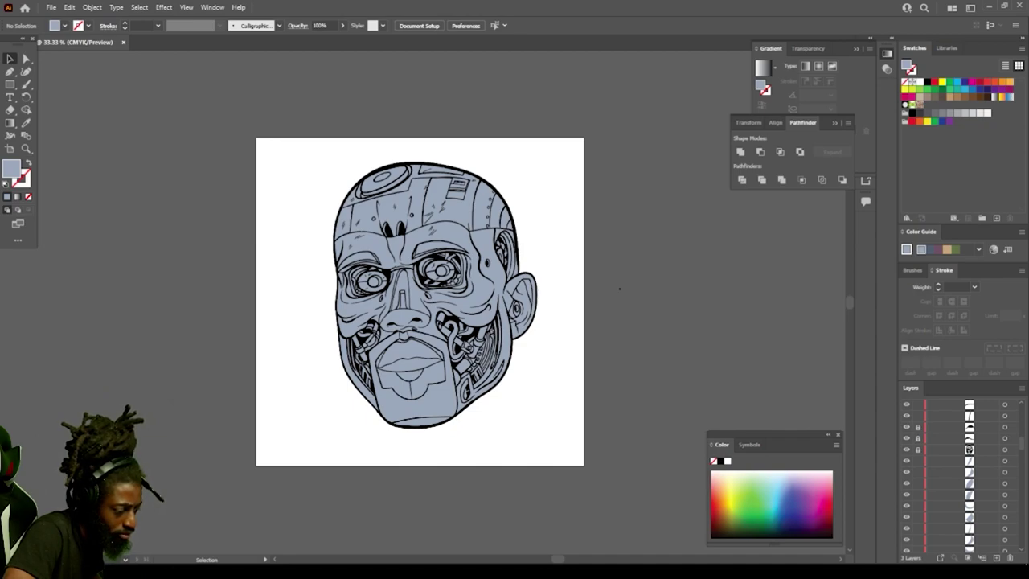
{"action": "scroll", "coordinate": [957, 474], "scroll_direction": "up", "scroll_amount": 10}
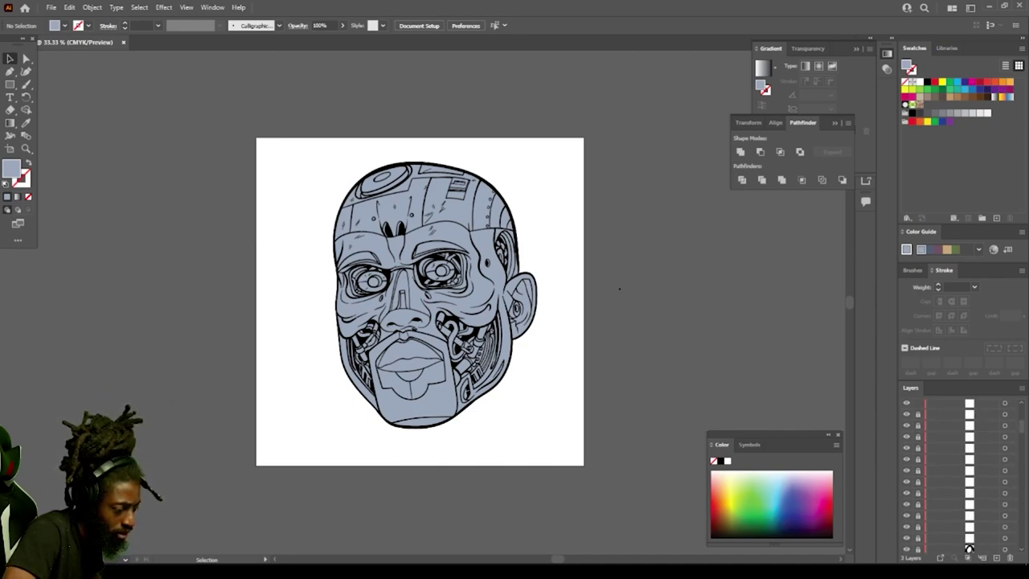
{"action": "scroll", "coordinate": [969, 549], "scroll_direction": "up", "scroll_amount": 10}
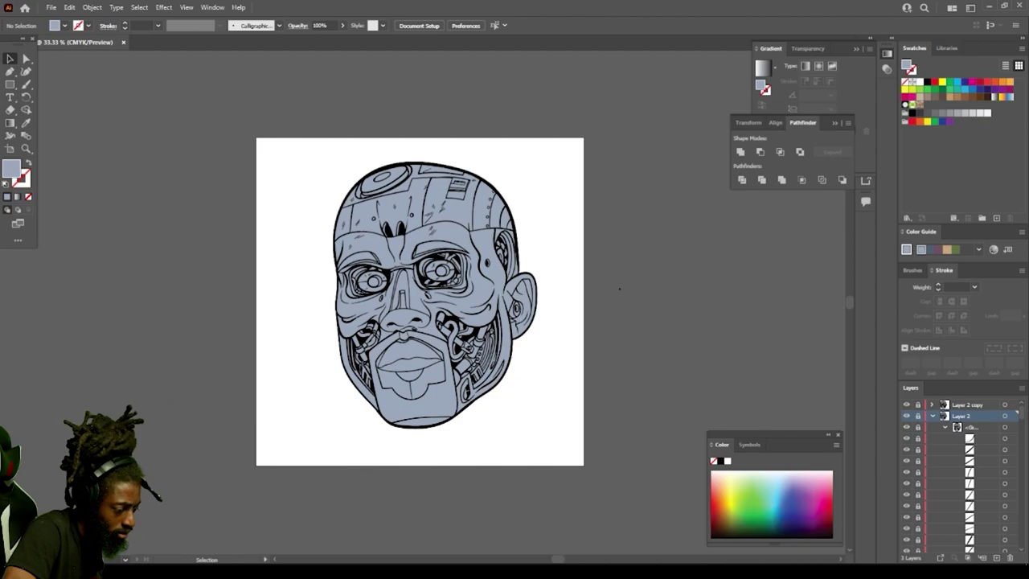
{"action": "left_click", "coordinate": [933, 416]}
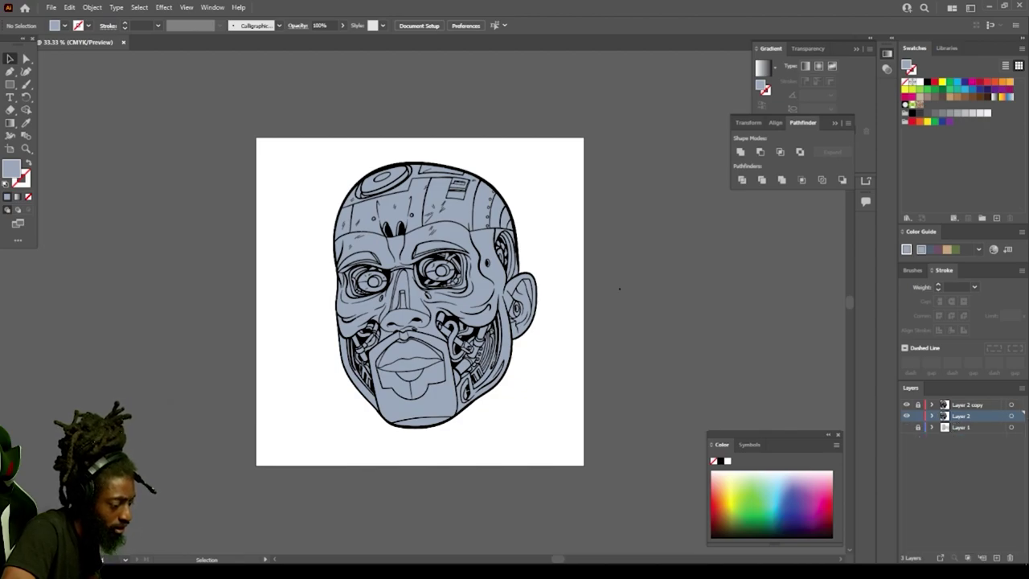
Step: Isolate the divided head group on Layer 2 for editing
{"action": "key", "text": "ctrl+plus"}
{"action": "key", "text": "ctrl+plus"}
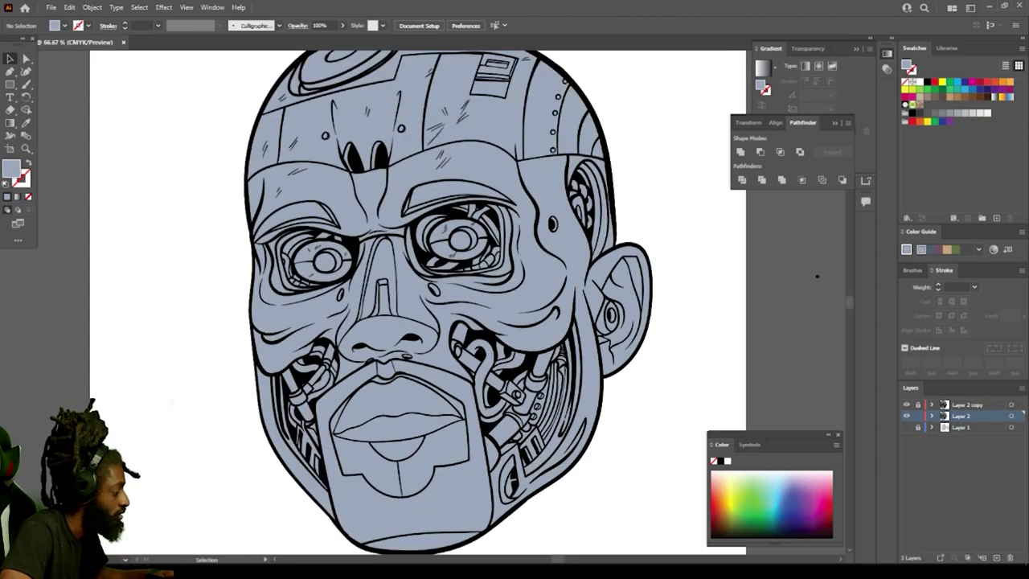
{"action": "scroll", "coordinate": [419, 301], "scroll_direction": "down", "scroll_amount": 1}
{"action": "key", "text": "ctrl+minus"}
{"action": "scroll", "coordinate": [418, 298], "scroll_direction": "up", "scroll_amount": 1}
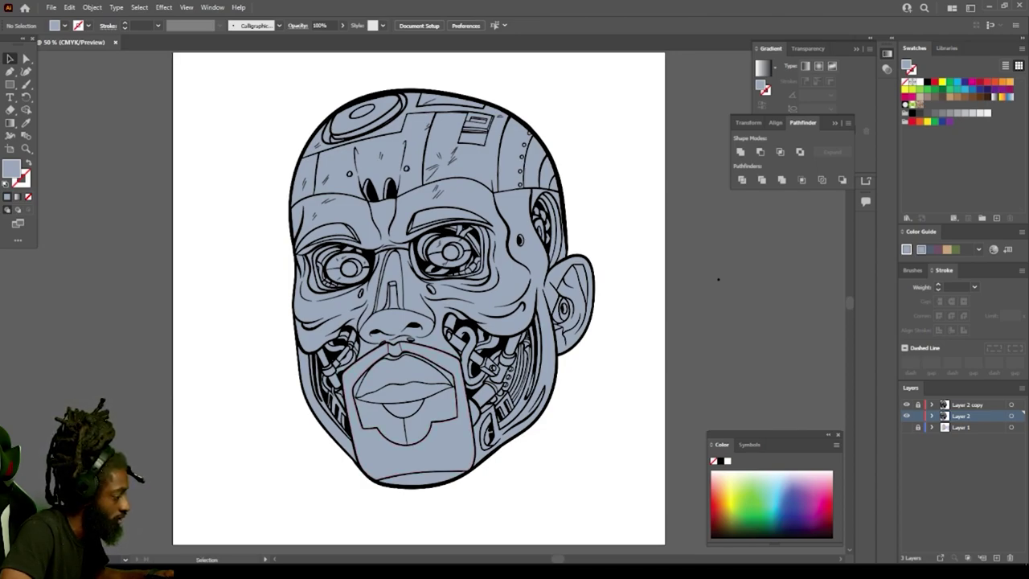
{"action": "left_click", "coordinate": [527, 266]}
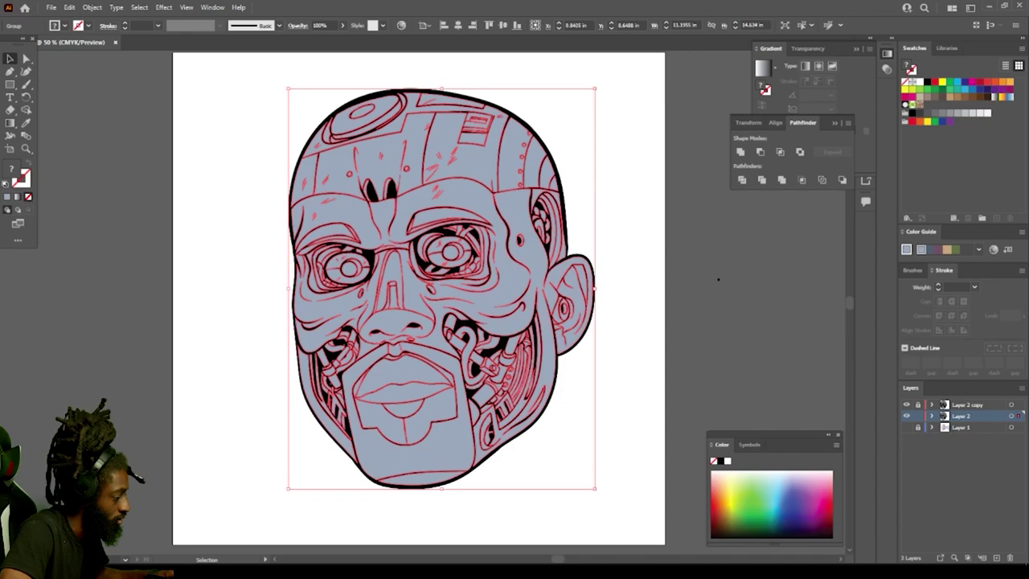
{"action": "right_click", "coordinate": [526, 266]}
{"action": "left_click", "coordinate": [550, 359]}
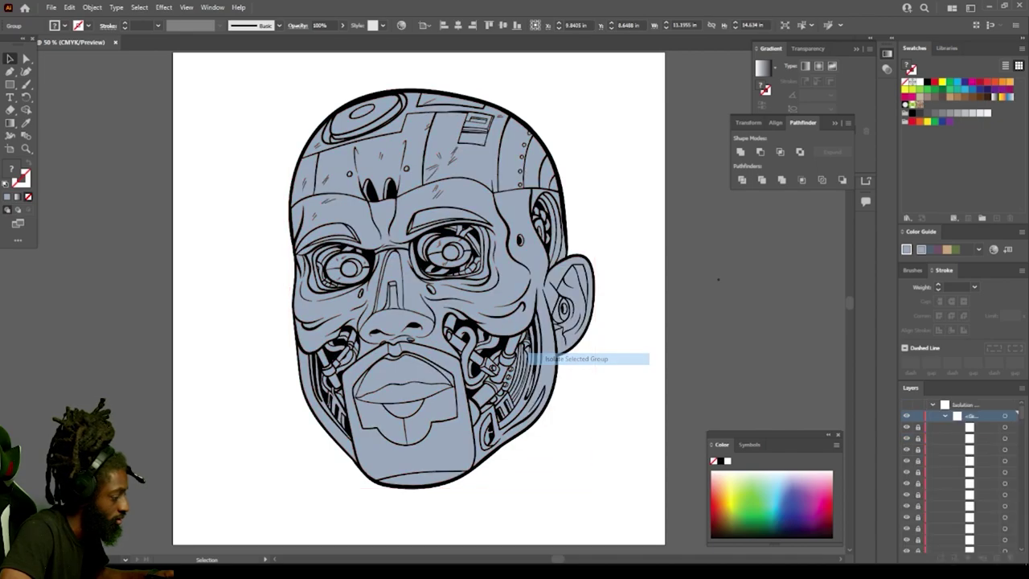
Step: Fill the main face skin areas, the patch below the lips and the skull plates with light blue-grey C0CCDD
{"action": "left_click", "coordinate": [549, 359]}
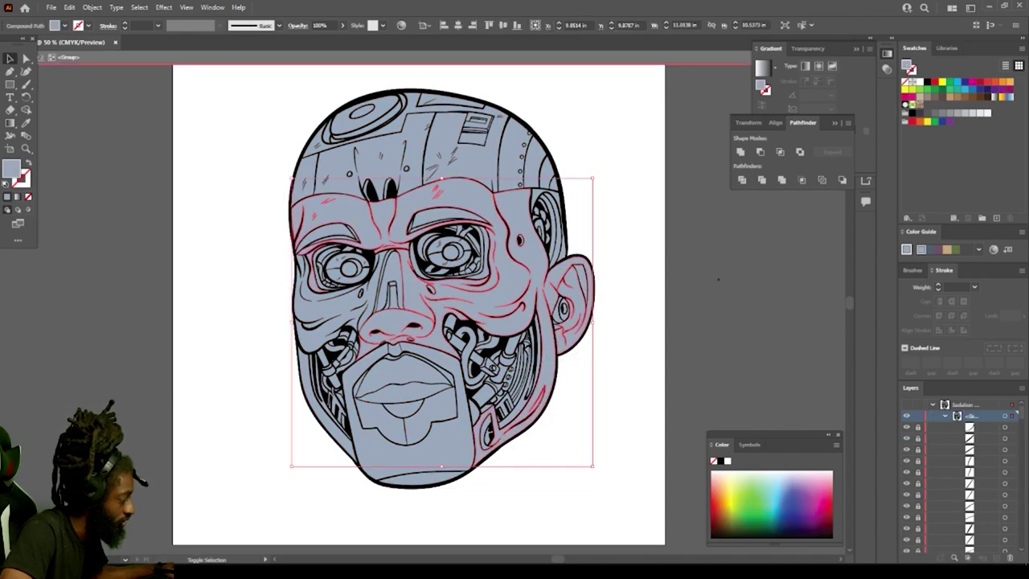
{"action": "left_click", "coordinate": [328, 306], "text": "shift"}
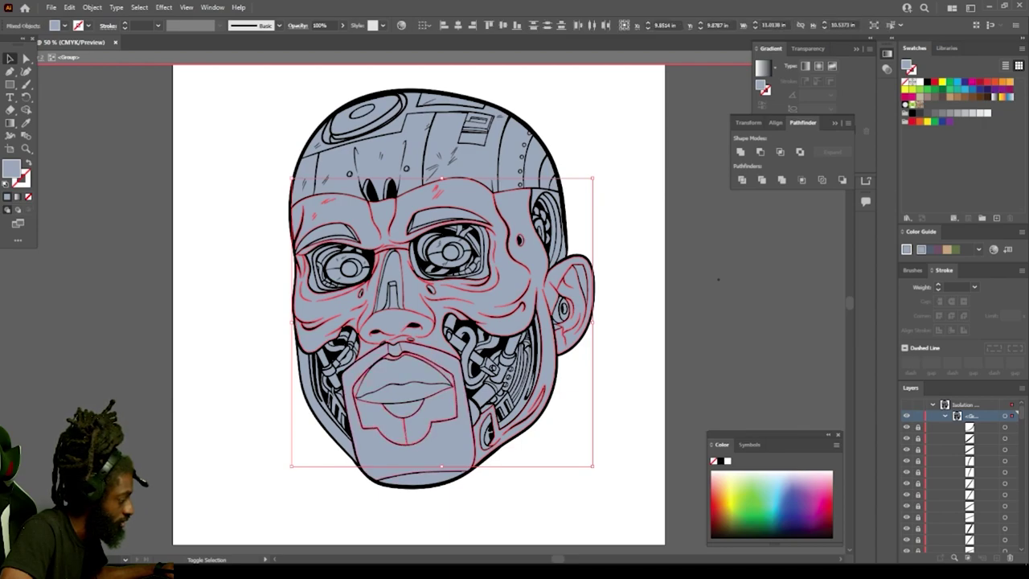
{"action": "left_click_drag", "start_coordinate": [221, 81], "coordinate": [579, 145]}
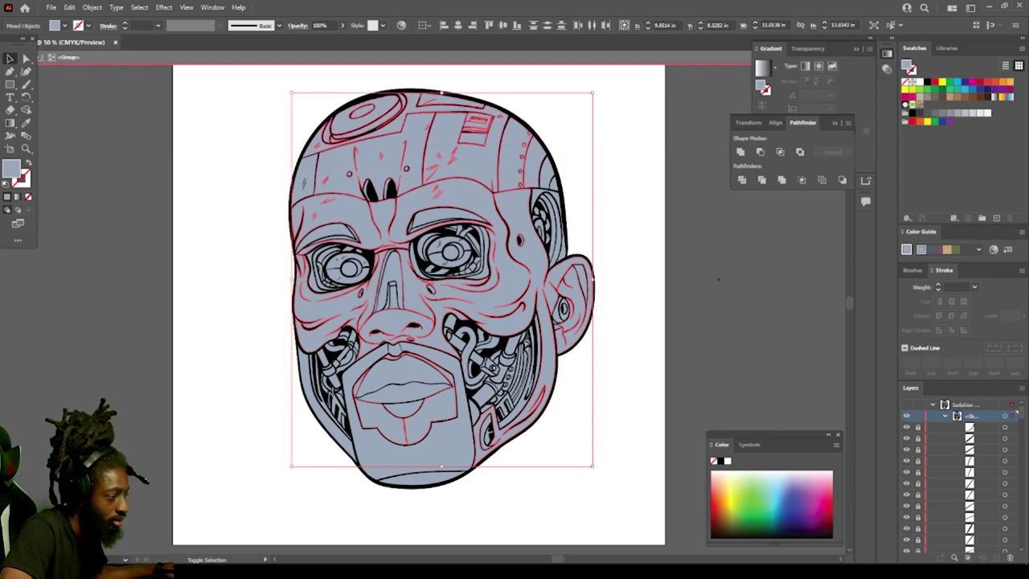
{"action": "left_click", "coordinate": [951, 113]}
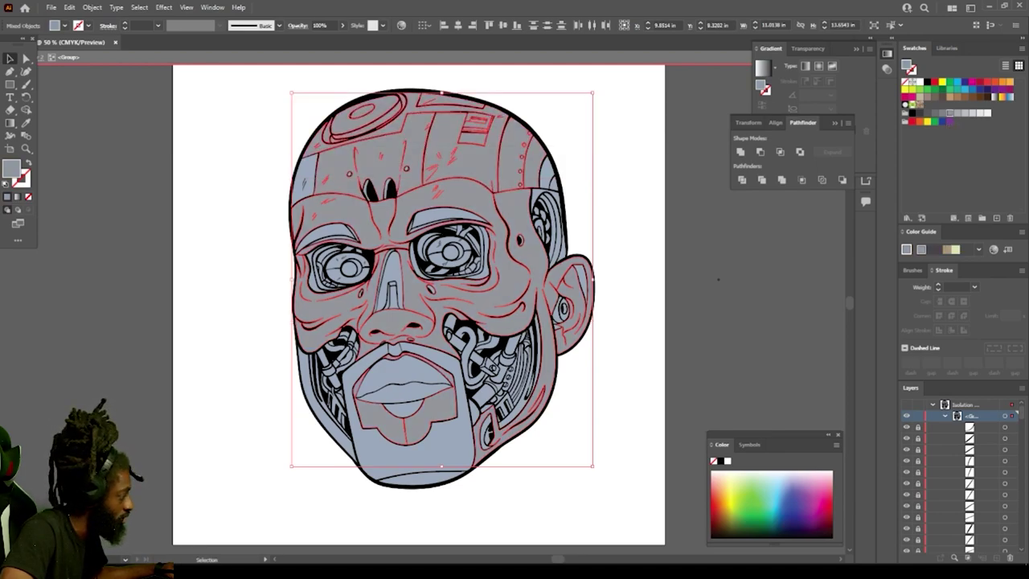
{"action": "double_click", "coordinate": [11, 169]}
{"action": "left_click_drag", "start_coordinate": [733, 421], "coordinate": [730, 385]}
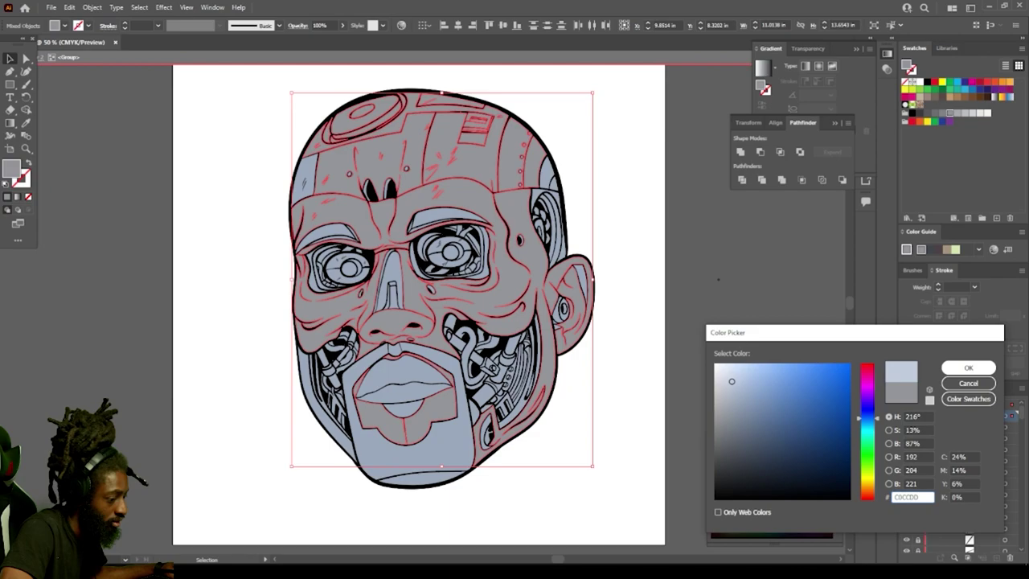
{"action": "left_click", "coordinate": [969, 367]}
{"action": "key", "text": "ctrl+h"}
{"action": "left_click", "coordinate": [718, 279]}
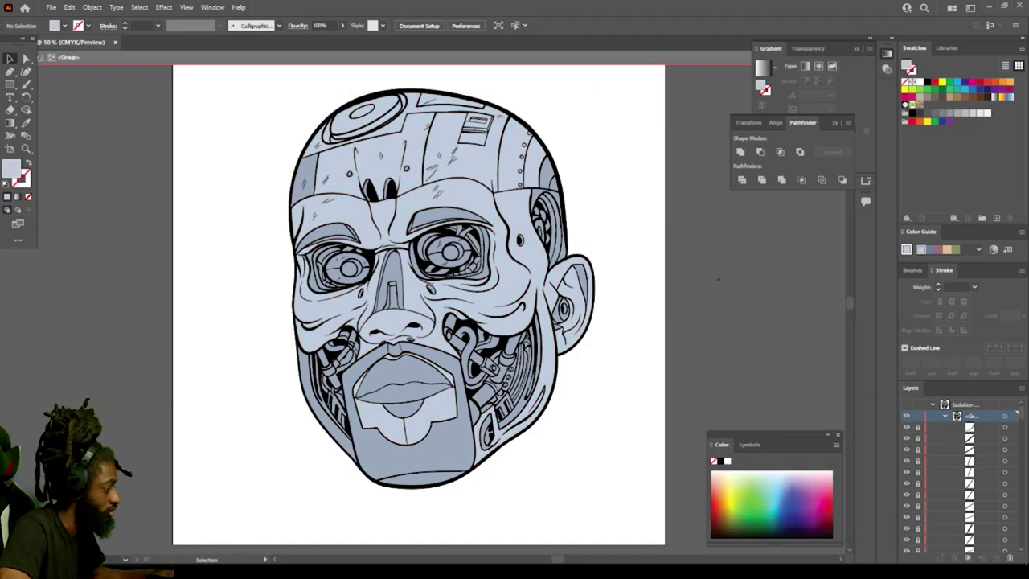
Step: Sample the light skin colour with the Eyedropper for the leftover jaw strip, the temple plate and the areas at the side of the skull
{"action": "key", "text": "ctrl+minus"}
{"action": "key", "text": "ctrl+minus"}
{"action": "key", "text": "ctrl+minus"}
{"action": "key", "text": "ctrl+plus"}
{"action": "key", "text": "ctrl+plus"}
{"action": "key", "text": "ctrl+plus"}
{"action": "key", "text": "ctrl+plus"}
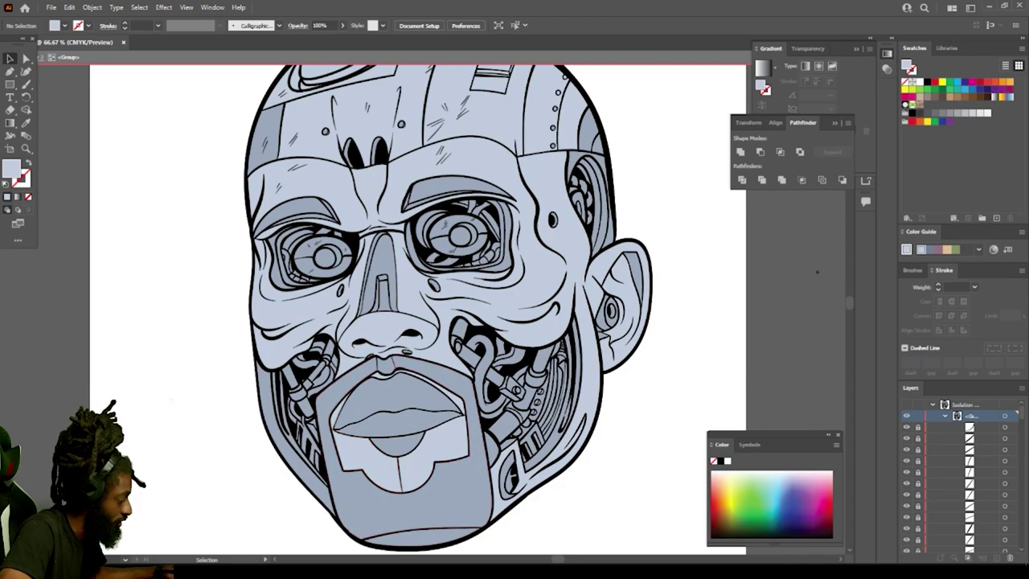
{"action": "left_click", "coordinate": [289, 457]}
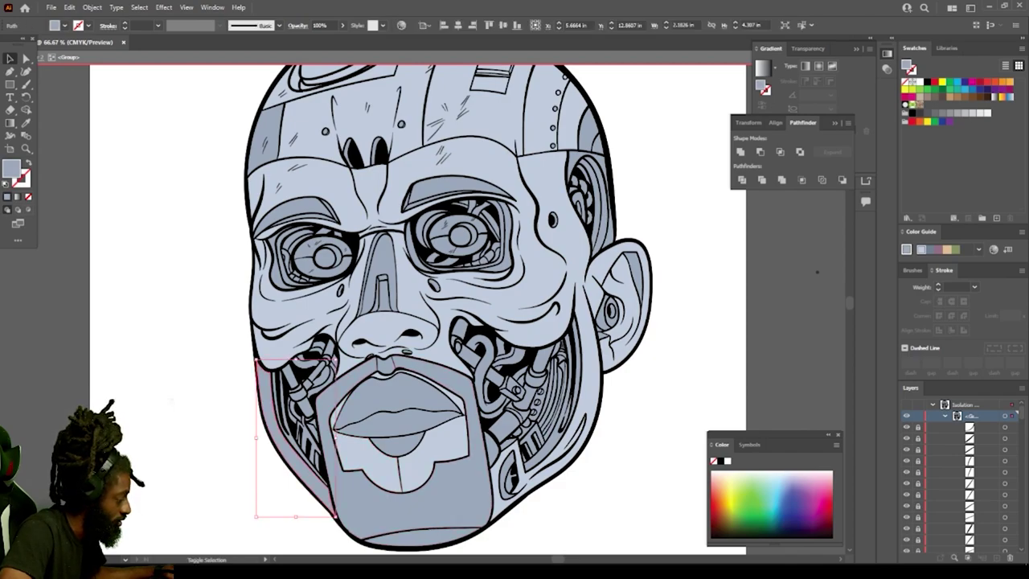
{"action": "left_click", "coordinate": [264, 143], "text": "shift"}
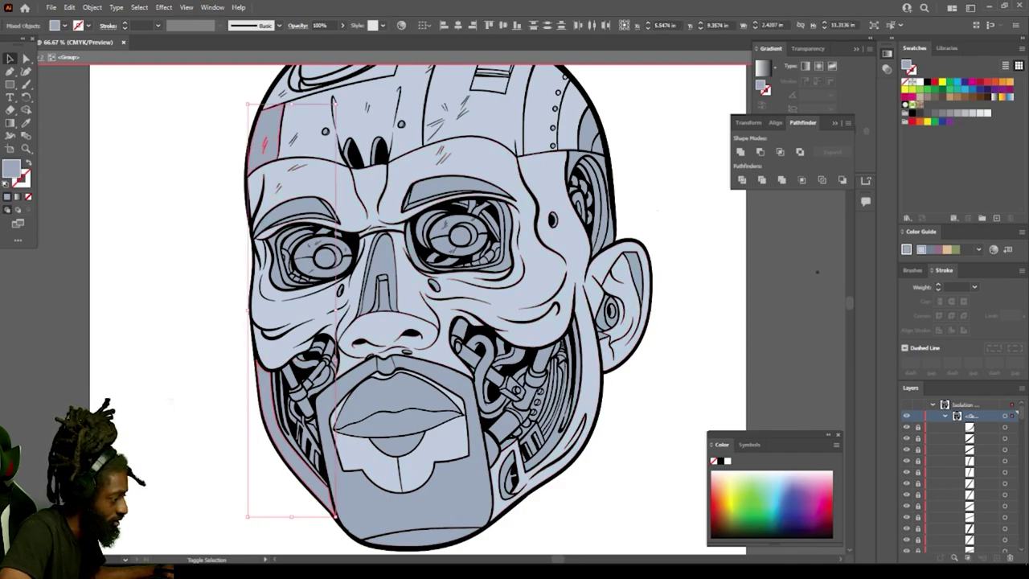
{"action": "left_click_drag", "start_coordinate": [659, 76], "coordinate": [539, 210]}
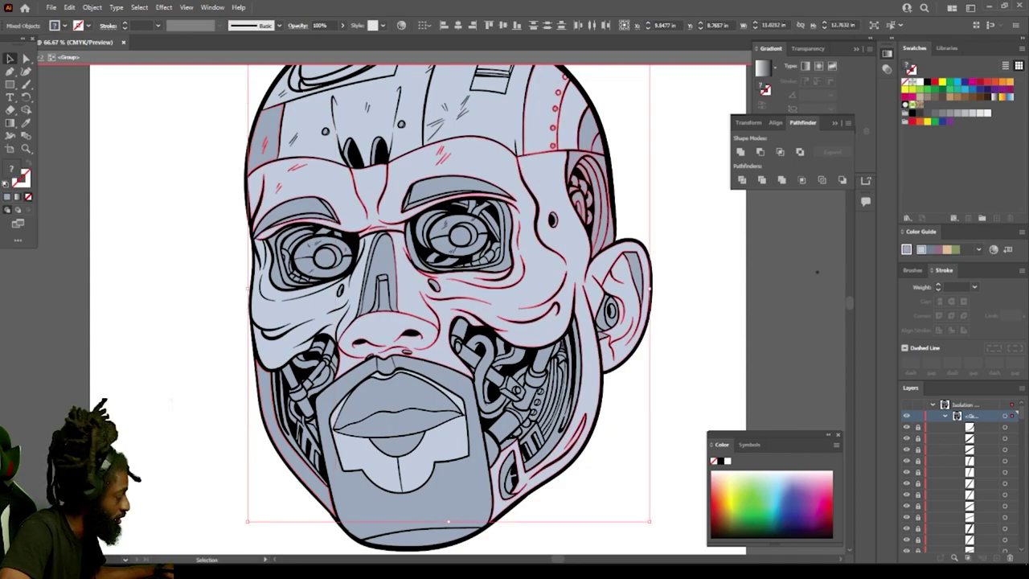
{"action": "key", "text": "i"}
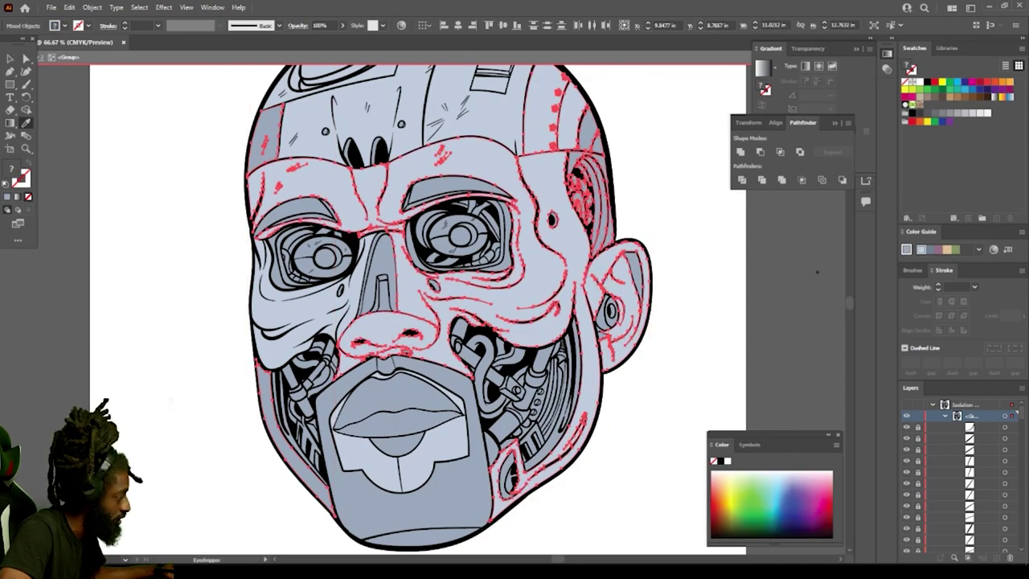
{"action": "left_click", "coordinate": [527, 229]}
{"action": "key", "text": "v"}
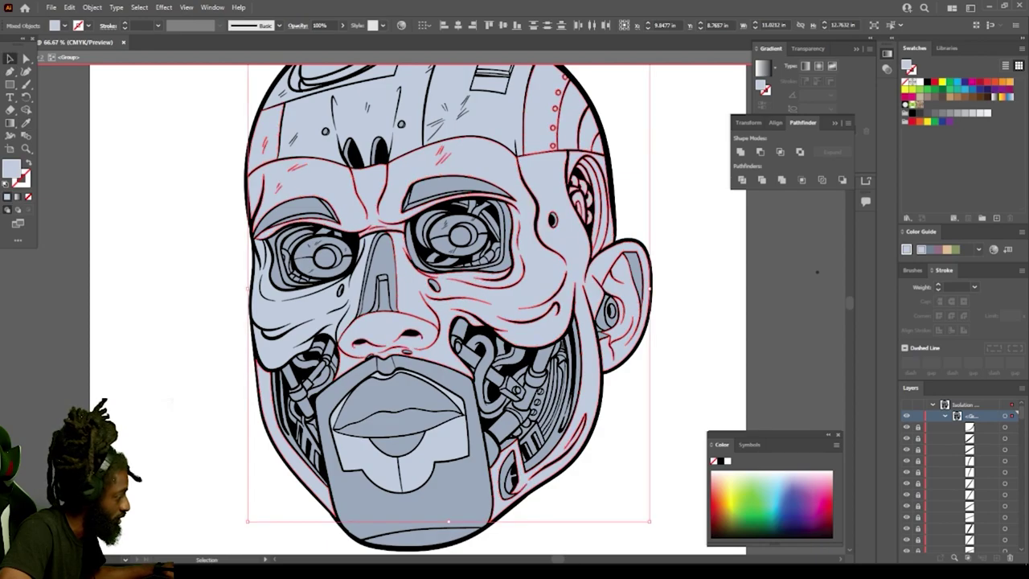
{"action": "left_click", "coordinate": [817, 271]}
Step: Fill both eyebrows and the goatee with dark blue-grey 636D7C
{"action": "key", "text": "ctrl+minus"}
{"action": "key", "text": "ctrl+minus"}
{"action": "key", "text": "ctrl+minus"}
{"action": "key", "text": "ctrl+minus"}
{"action": "key", "text": "v"}
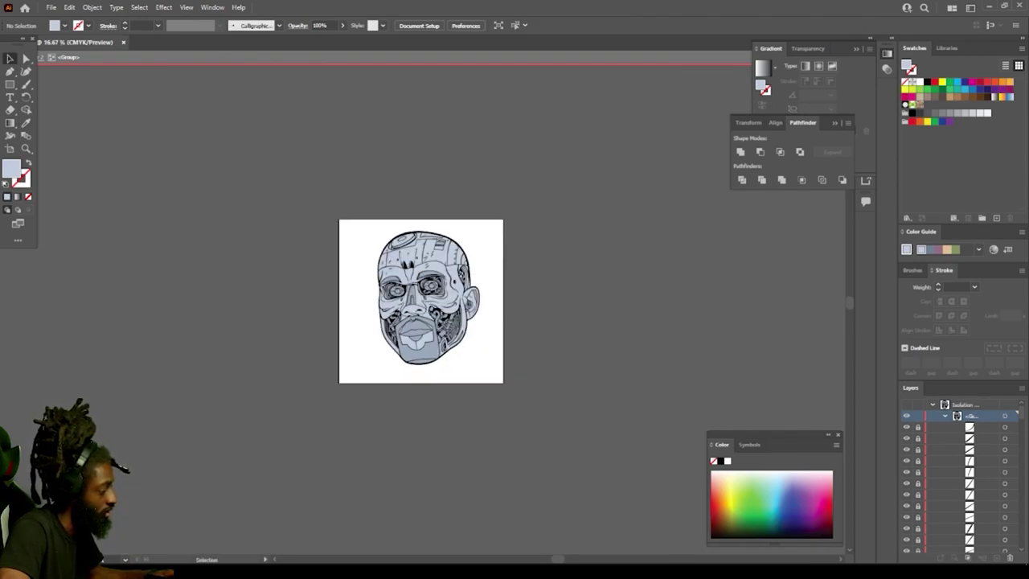
{"action": "key", "text": "ctrl+plus"}
{"action": "key", "text": "ctrl+plus"}
{"action": "key", "text": "ctrl+plus"}
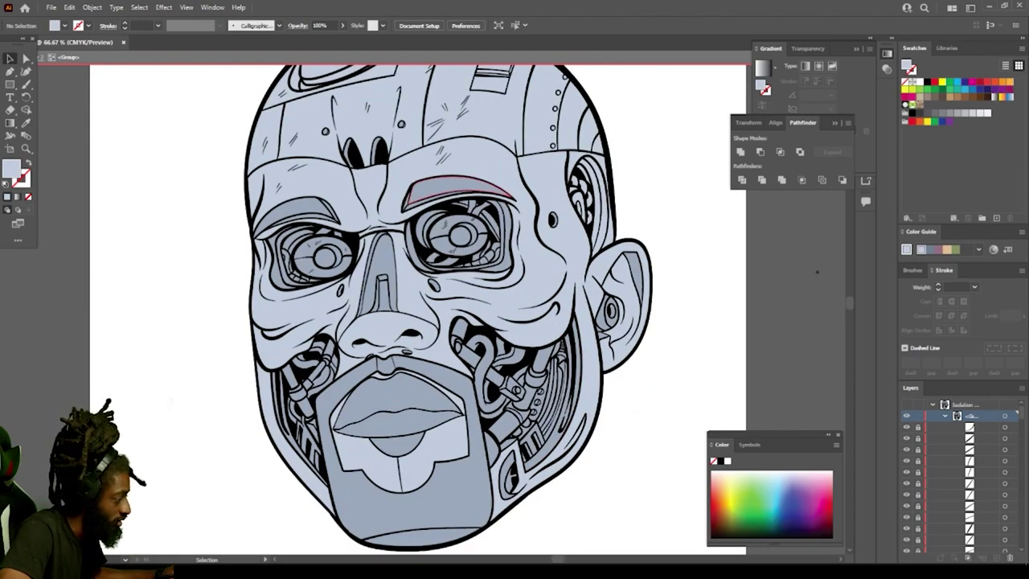
{"action": "left_click", "coordinate": [455, 186]}
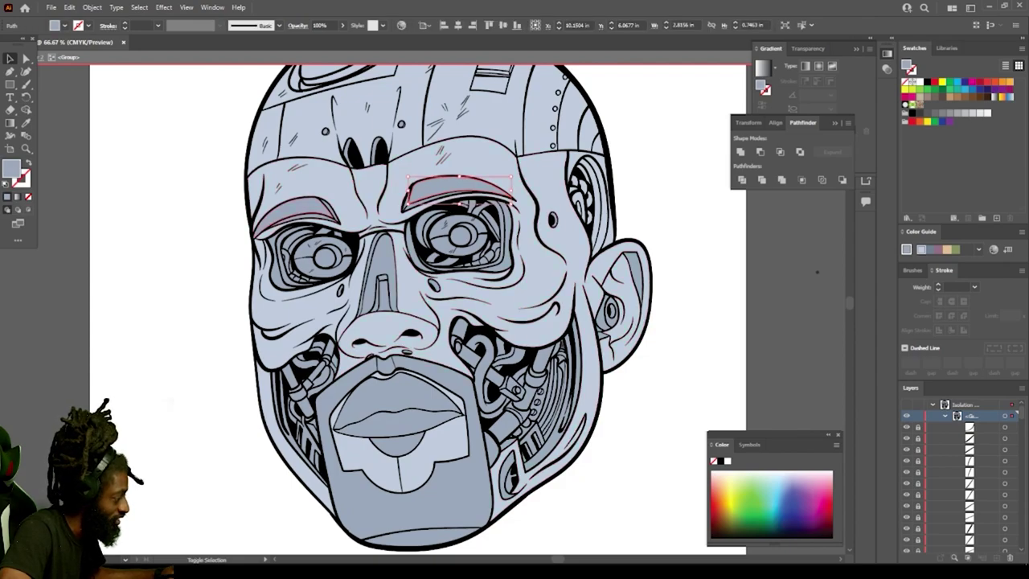
{"action": "left_click", "coordinate": [297, 212], "text": "shift"}
{"action": "left_click", "coordinate": [402, 509], "text": "shift"}
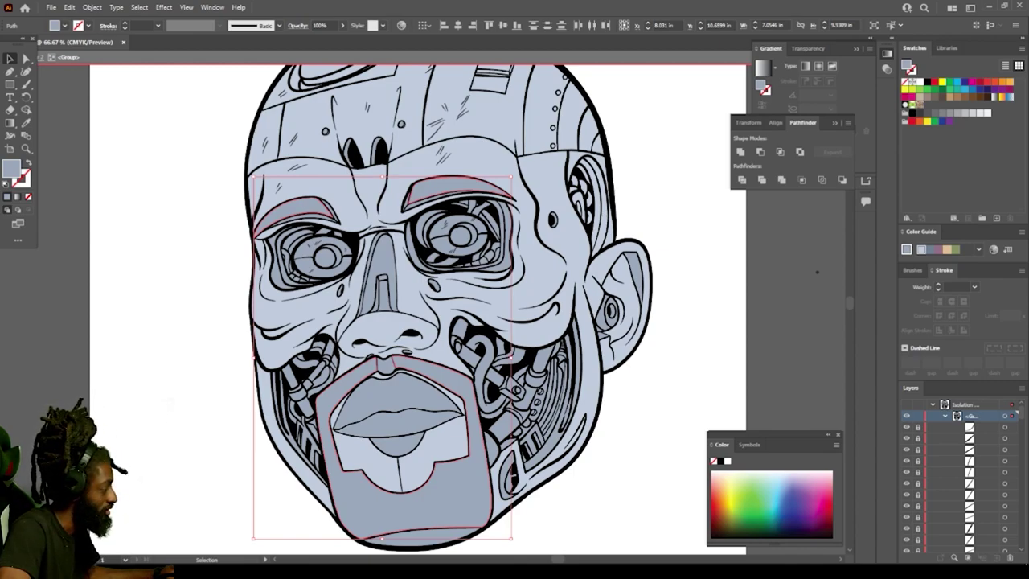
{"action": "double_click", "coordinate": [11, 168]}
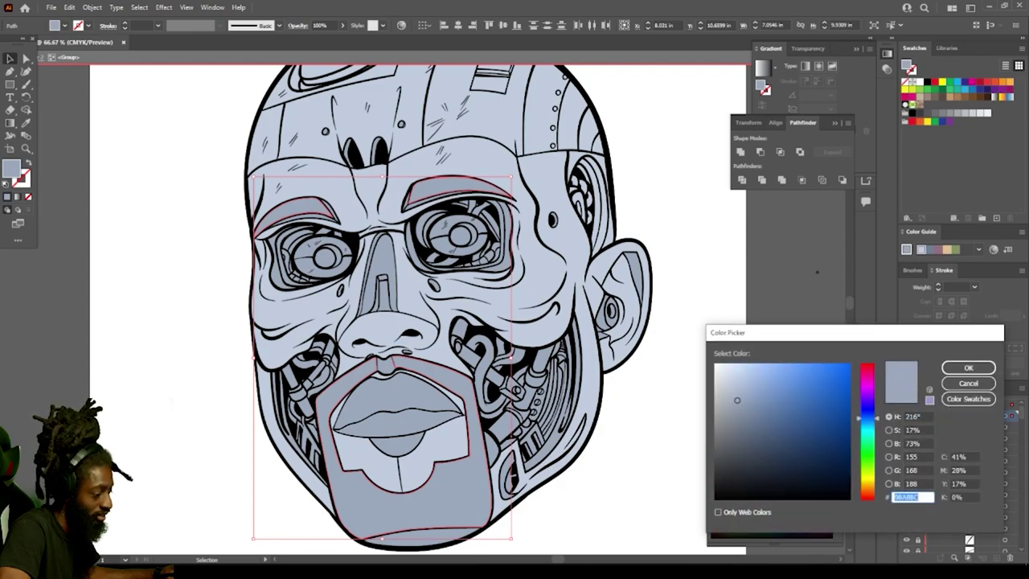
{"action": "type", "text": "6B737F"}
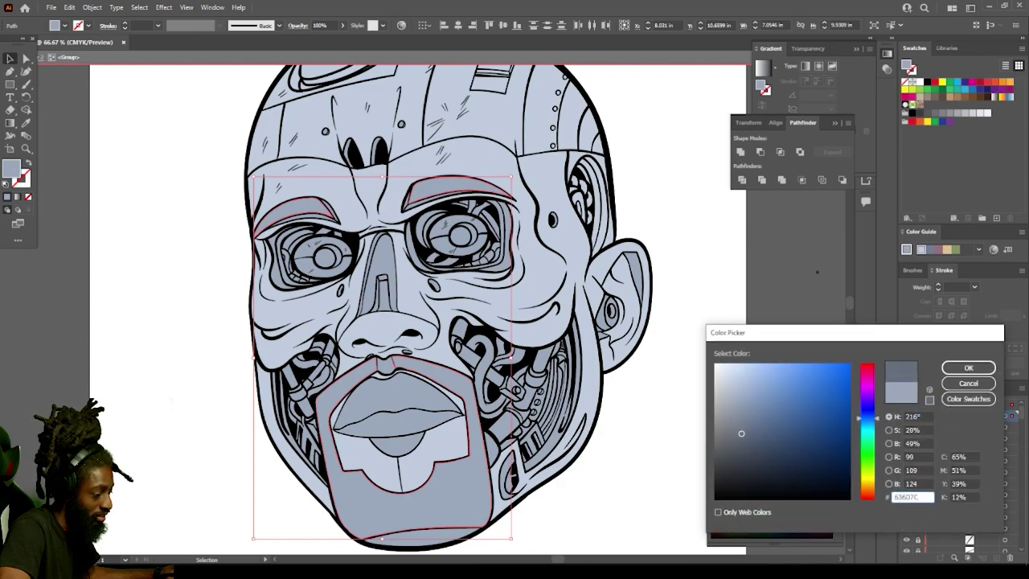
{"action": "key", "text": "Return"}
{"action": "left_click", "coordinate": [818, 272]}
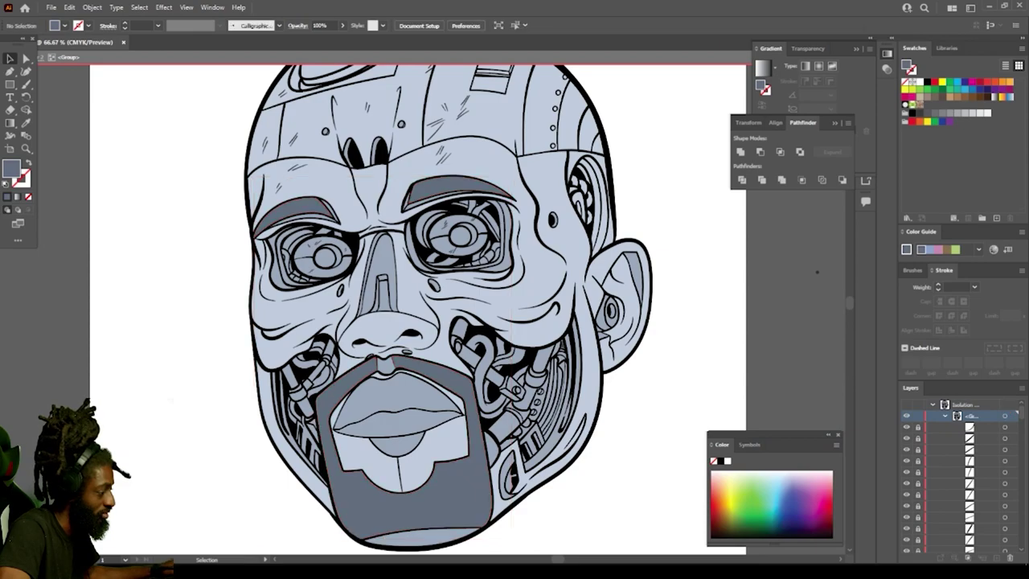
Step: Fill the central circles of both eyes with the red swatch
{"action": "key", "text": "ctrl+minus"}
{"action": "key", "text": "ctrl+minus"}
{"action": "key", "text": "ctrl+minus"}
{"action": "scroll", "coordinate": [570, 278], "scroll_direction": "down", "scroll_amount": 1}
{"action": "key", "text": "ctrl+plus"}
{"action": "key", "text": "ctrl+plus"}
{"action": "key", "text": "ctrl+plus"}
{"action": "key", "text": "ctrl+plus"}
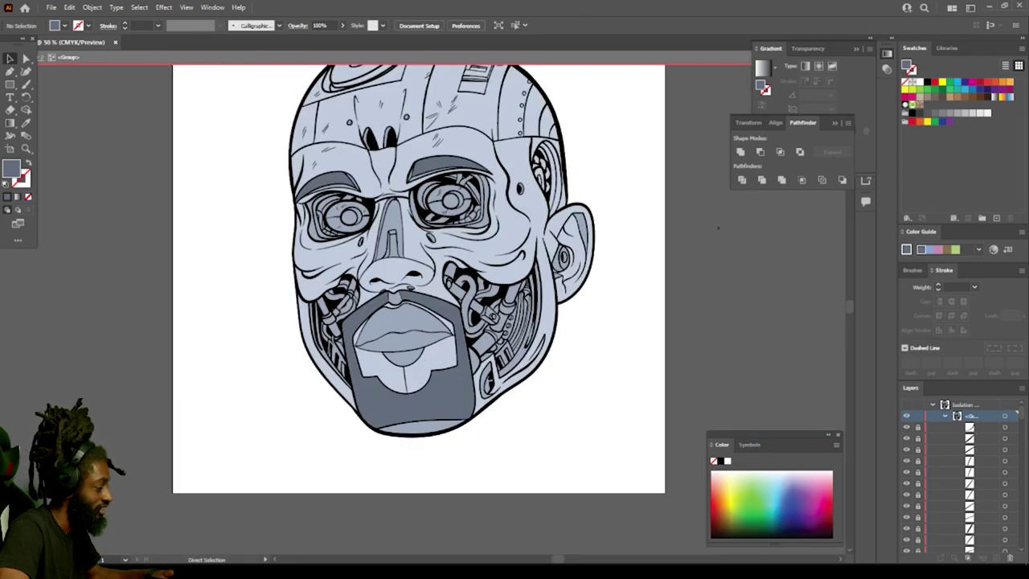
{"action": "scroll", "coordinate": [515, 330], "scroll_direction": "up", "scroll_amount": 2}
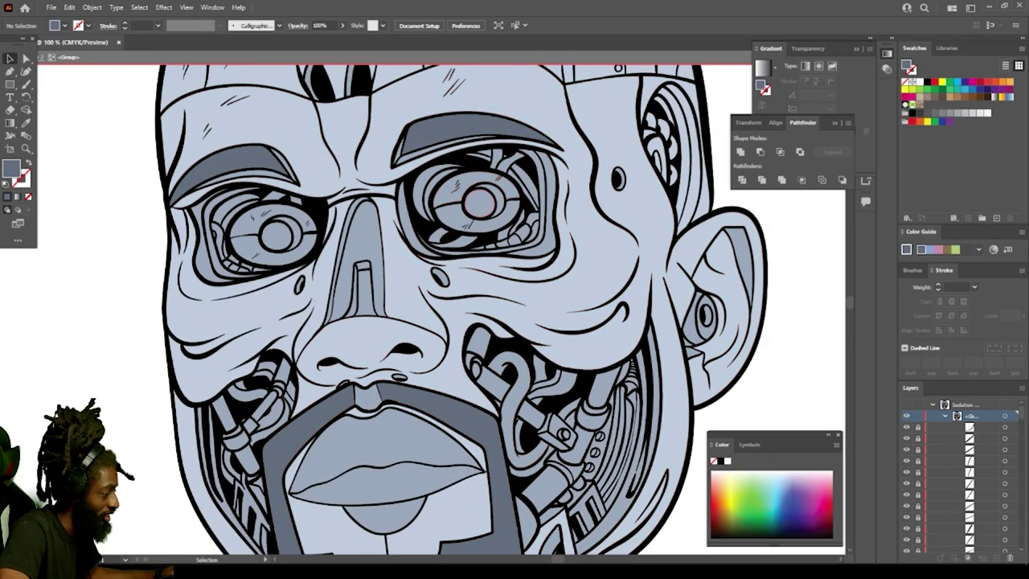
{"action": "left_click", "coordinate": [480, 203]}
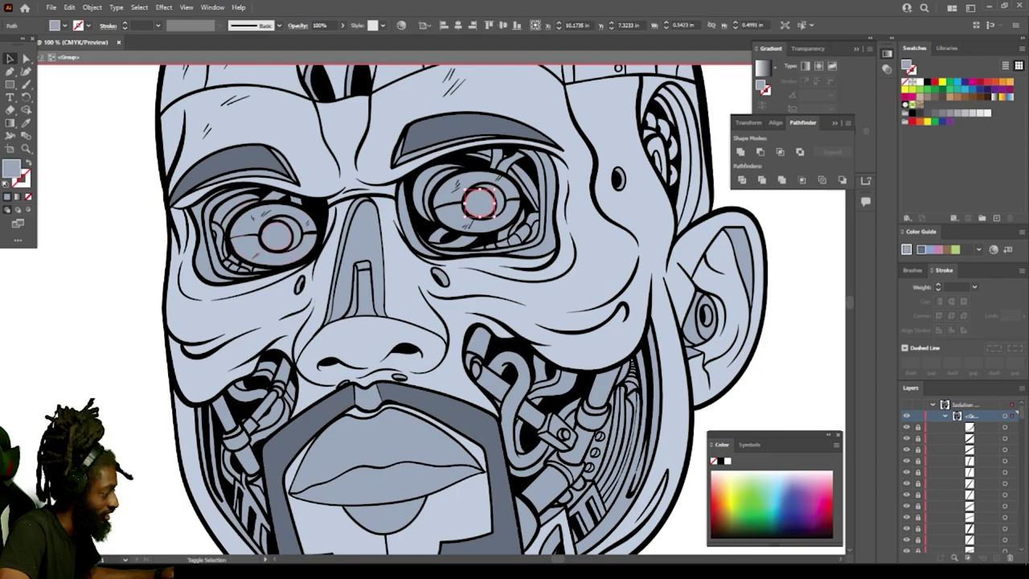
{"action": "left_click", "coordinate": [277, 233], "text": "shift"}
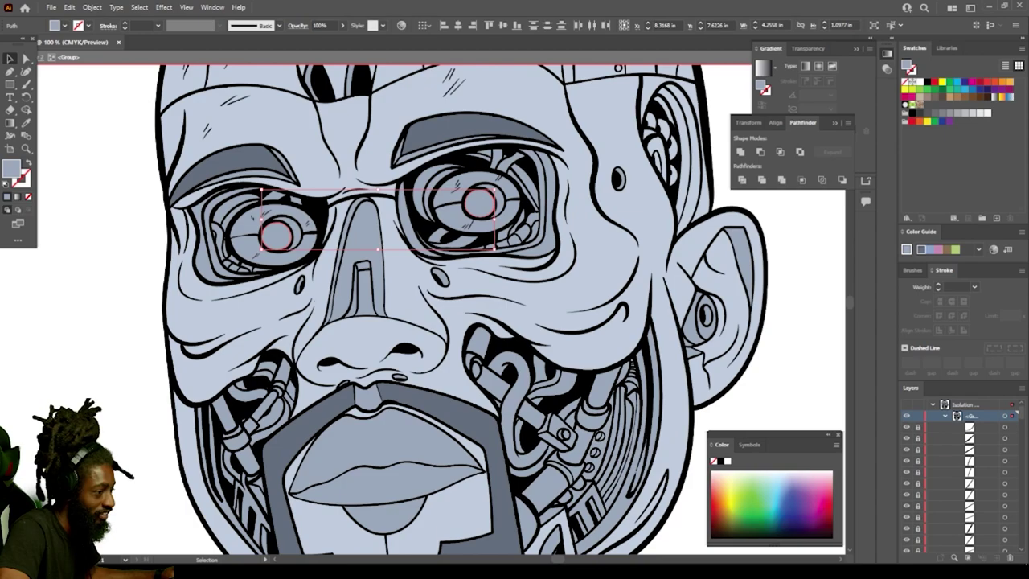
{"action": "left_click", "coordinate": [935, 82]}
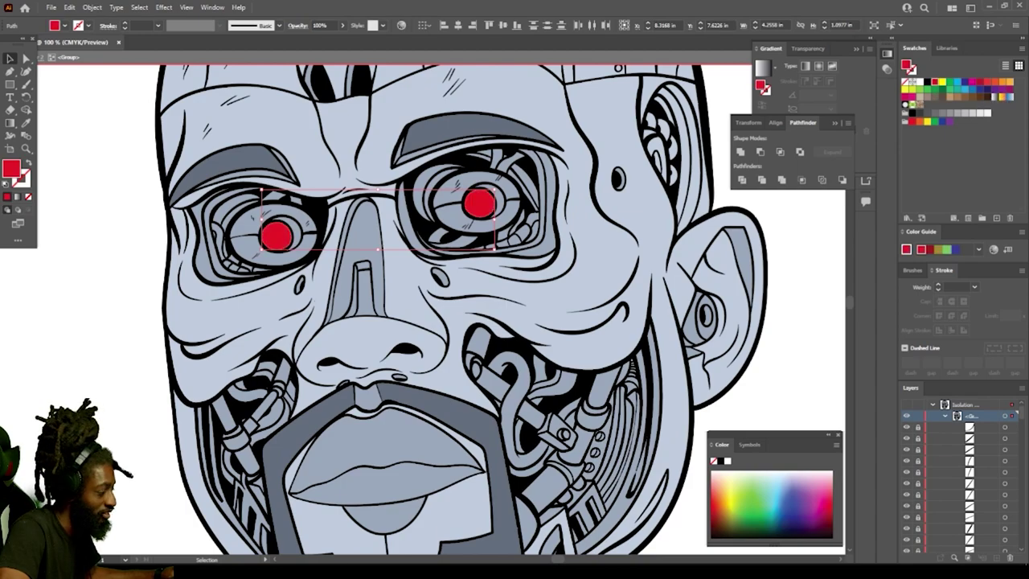
Step: Recolour the upper lip with a slightly darker, more saturated blue-grey than its current fill
{"action": "key", "text": "ctrl+minus"}
{"action": "key", "text": "ctrl+minus"}
{"action": "key", "text": "ctrl+minus"}
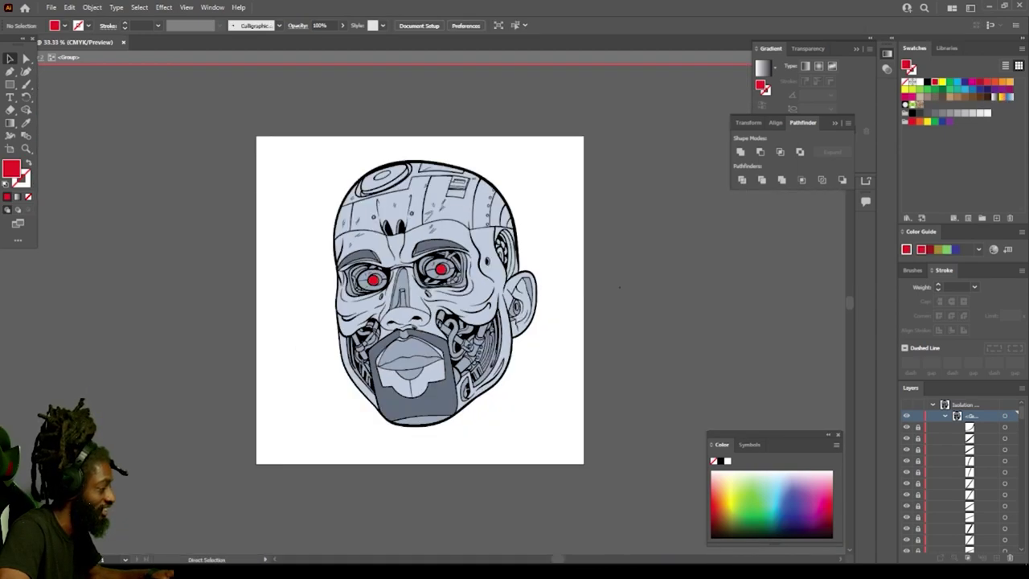
{"action": "scroll", "coordinate": [422, 309], "scroll_direction": "down", "scroll_amount": 2}
{"action": "key", "text": "ctrl+equal"}
{"action": "key", "text": "ctrl+equal"}
{"action": "scroll", "coordinate": [818, 221], "scroll_direction": "up", "scroll_amount": 2}
{"action": "key", "text": "ctrl+1"}
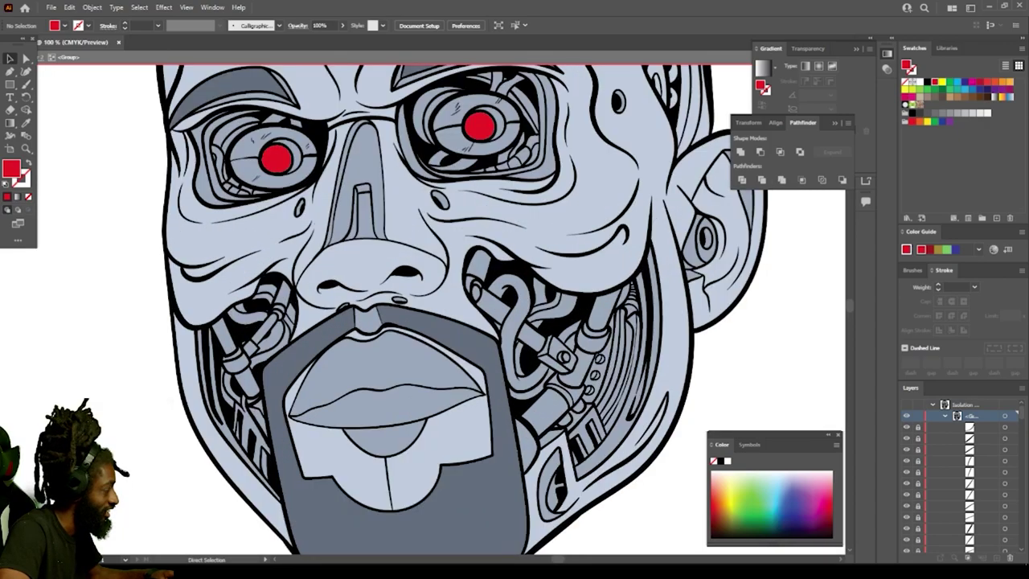
{"action": "left_click", "coordinate": [386, 364]}
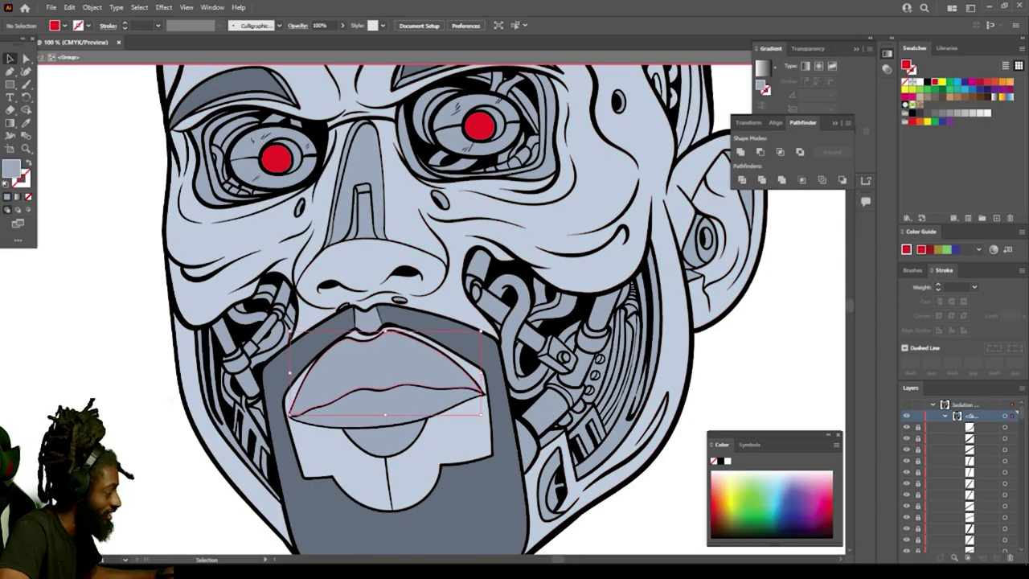
{"action": "double_click", "coordinate": [11, 168]}
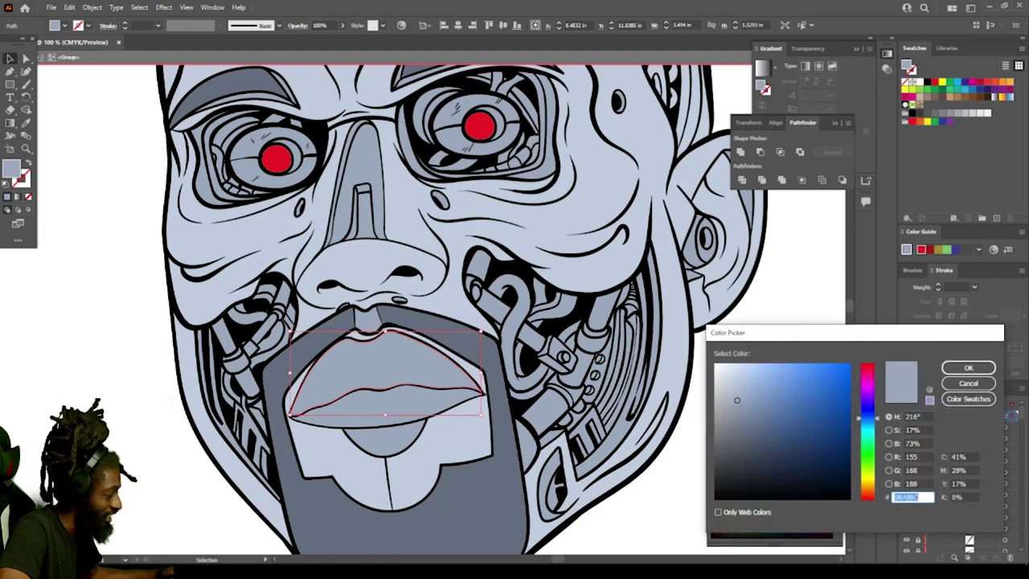
{"action": "mouse_move", "coordinate": [737, 400]}
{"action": "left_mouse_down"}
{"action": "mouse_move", "coordinate": [746, 375]}
{"action": "mouse_move", "coordinate": [744, 415]}
{"action": "left_mouse_up"}
{"action": "left_click", "coordinate": [969, 367]}
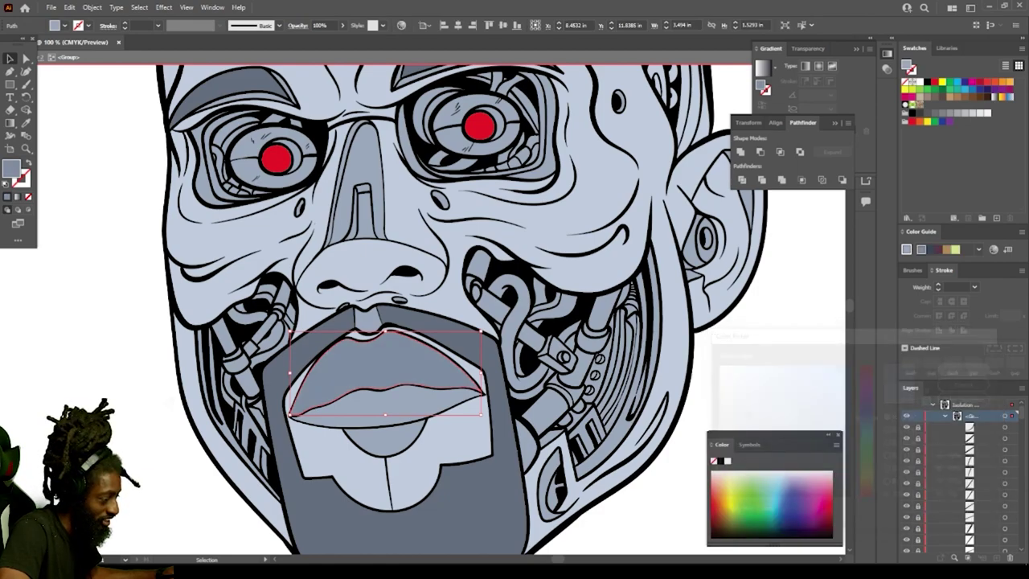
{"action": "key", "text": "ctrl+shift+a"}
Step: Fill the nose bridge plate with the light skin colour sampled from the forehead using the Eyedropper
{"action": "key", "text": "ctrl+minus"}
{"action": "key", "text": "ctrl+minus"}
{"action": "key", "text": "ctrl+minus"}
{"action": "key", "text": "ctrl+minus"}
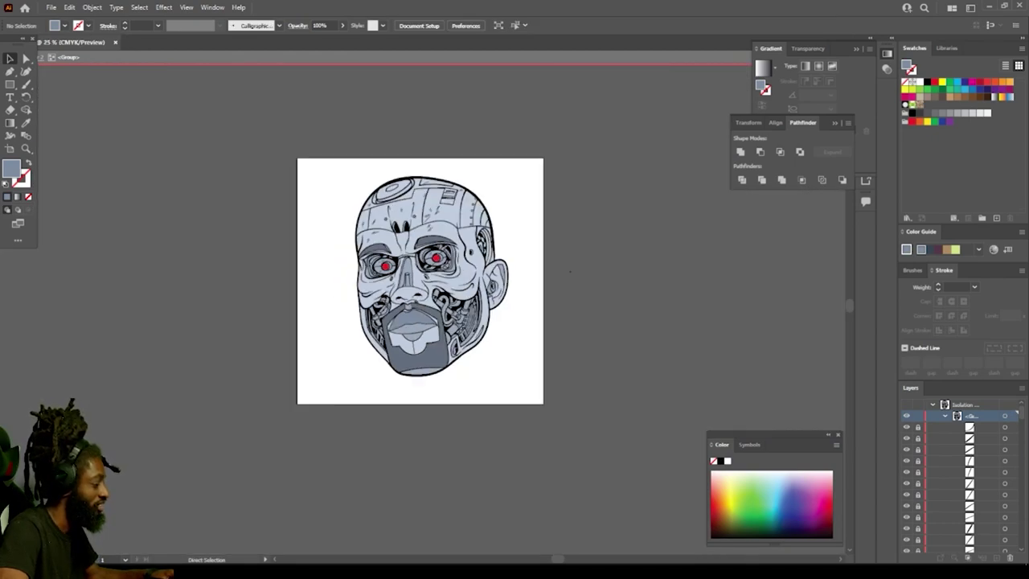
{"action": "scroll", "coordinate": [422, 309], "scroll_direction": "up", "scroll_amount": 2}
{"action": "key", "text": "ctrl+equal"}
{"action": "key", "text": "ctrl+equal"}
{"action": "key", "text": "ctrl+equal"}
{"action": "key", "text": "ctrl+plus"}
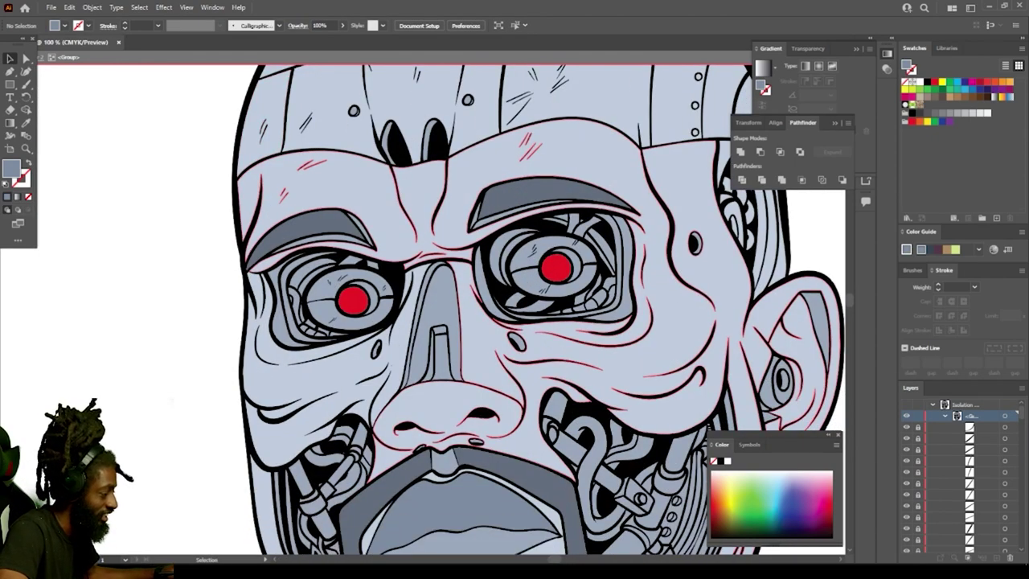
{"action": "left_click", "coordinate": [440, 301]}
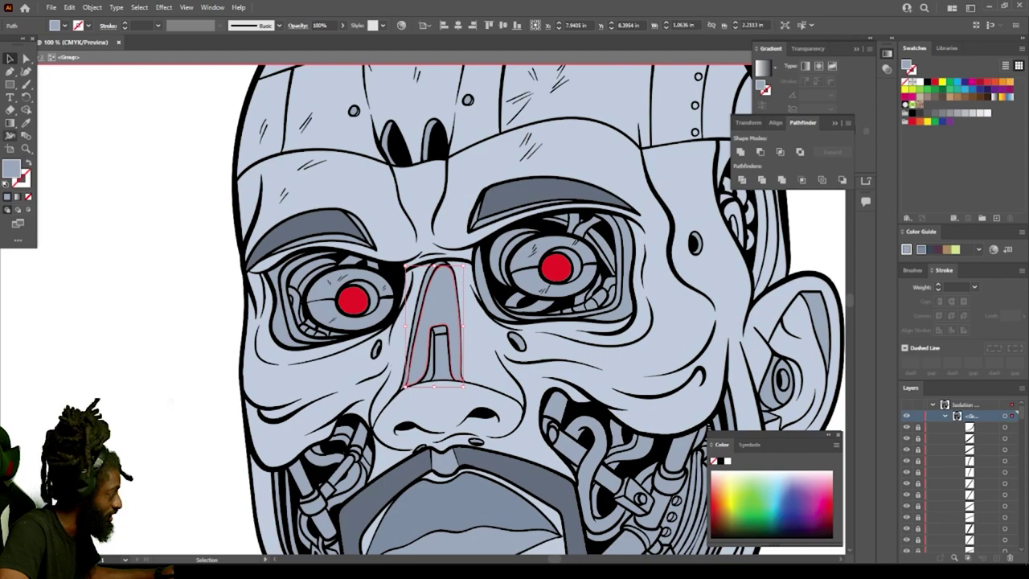
{"action": "left_click", "coordinate": [26, 123]}
{"action": "left_click", "coordinate": [563, 157]}
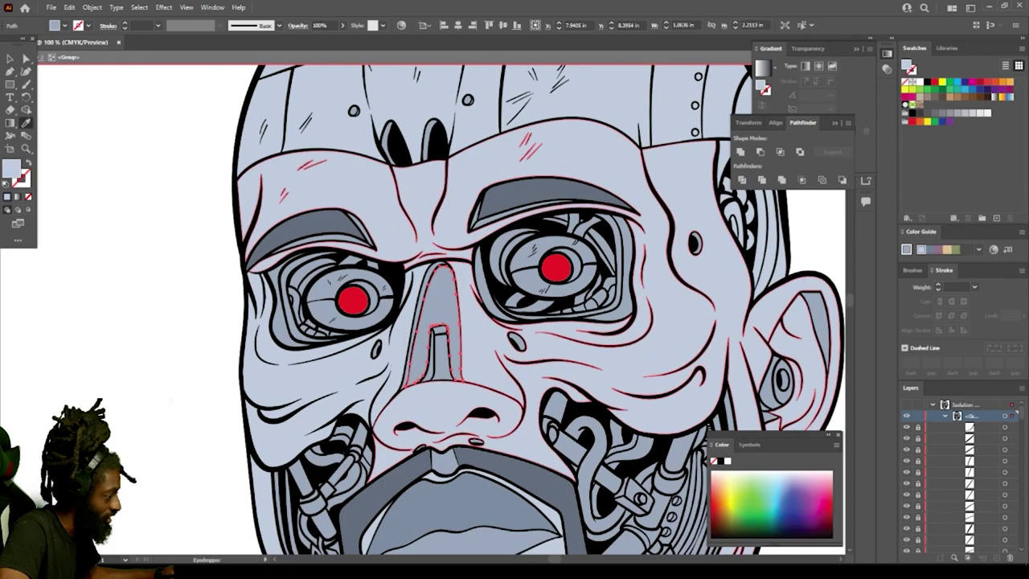
{"action": "left_click", "coordinate": [10, 59]}
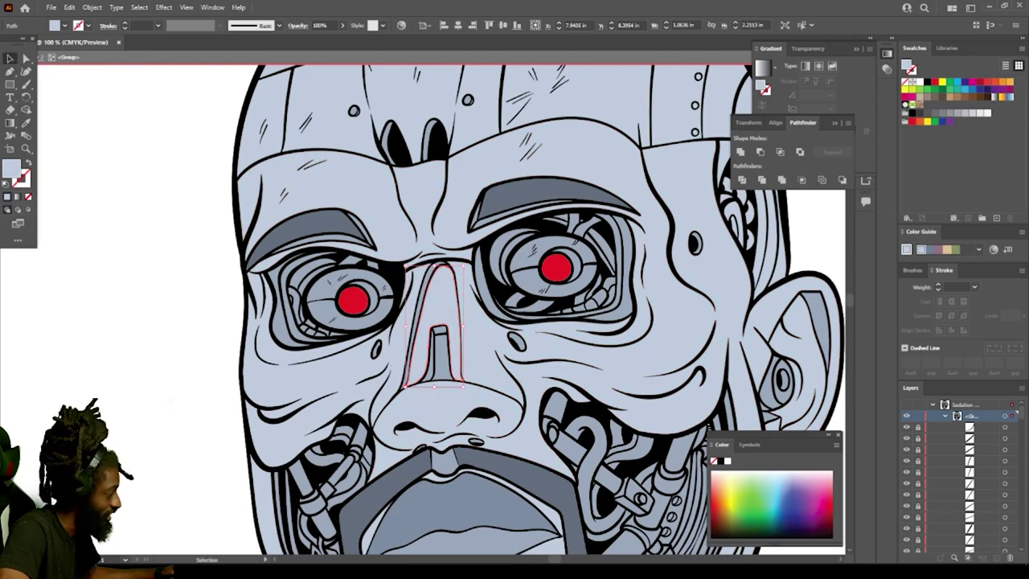
Step: Exit group isolation and review the flat colours across the whole head
{"action": "double_click", "coordinate": [129, 177]}
{"action": "key", "text": "ctrl+minus"}
{"action": "key", "text": "ctrl+minus"}
{"action": "key", "text": "ctrl+minus"}
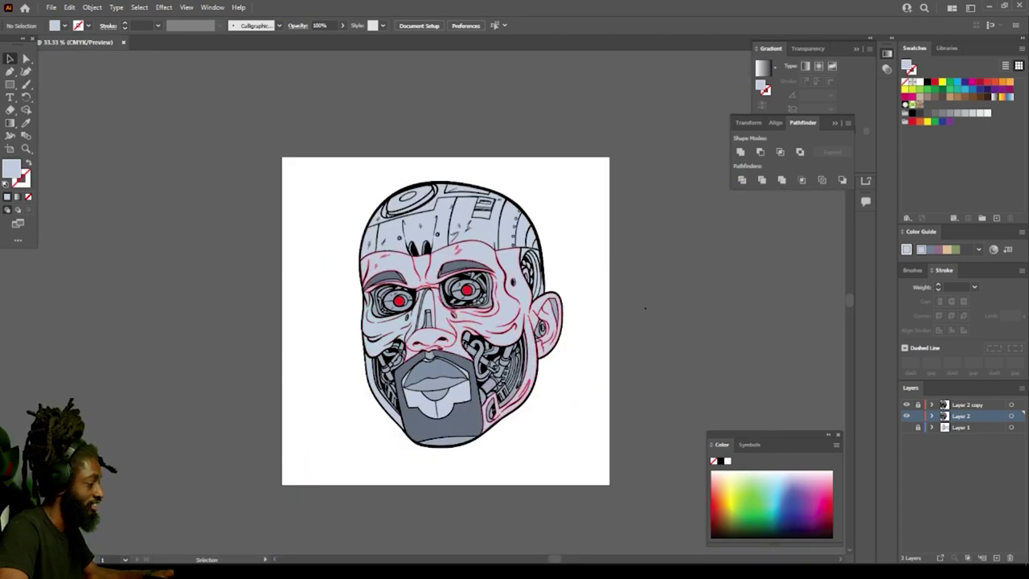
{"action": "key", "text": "ctrl+equal"}
{"action": "key", "text": "ctrl+equal"}
{"action": "scroll", "coordinate": [423, 302], "scroll_direction": "right", "scroll_amount": 1}
{"action": "key", "text": "ctrl+minus"}
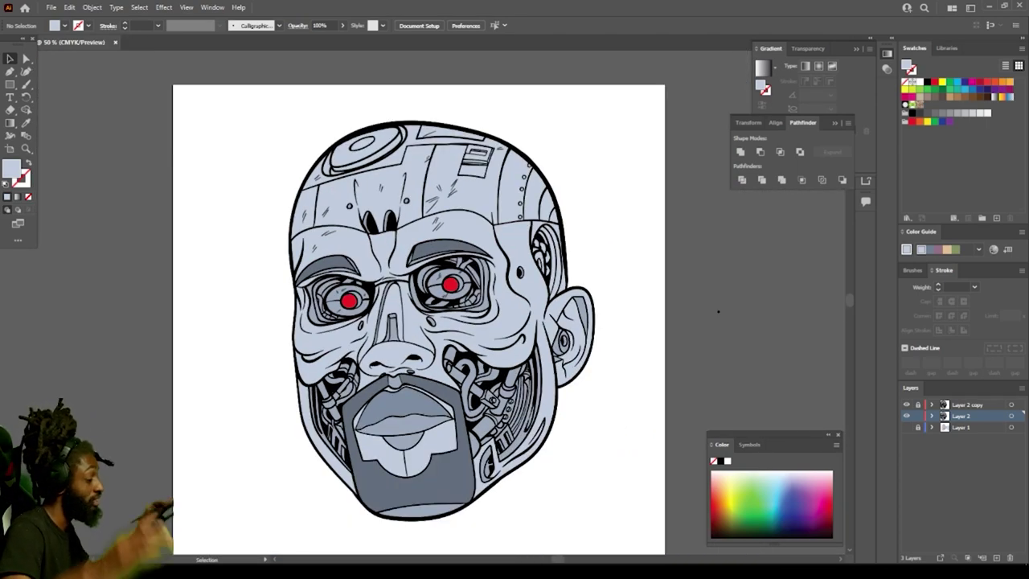
{"action": "key", "text": "ctrl+equal"}
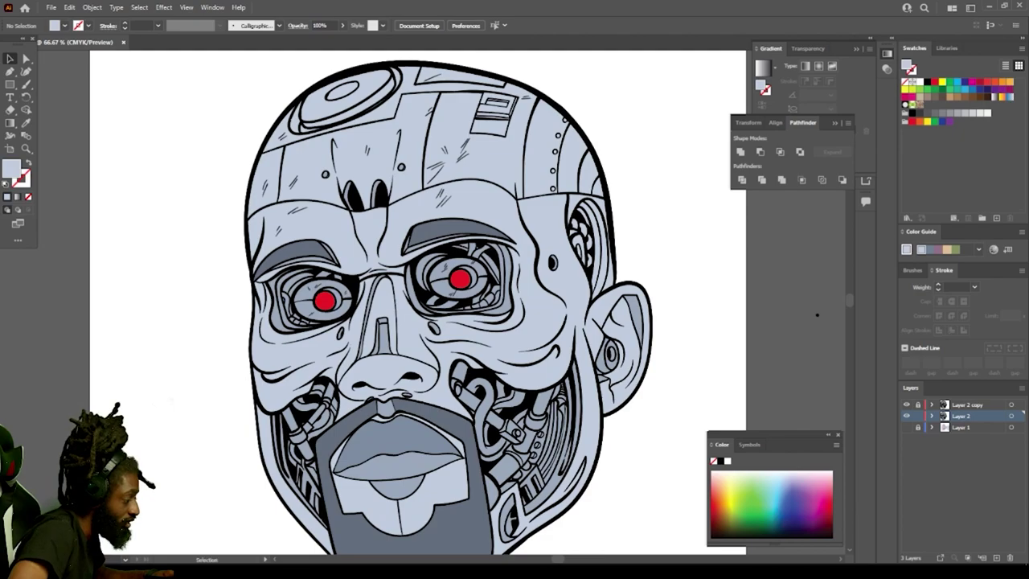
Step: Isolate the head group on Layer 2 and fill the narrow inner-ear recess with the upper lip's sampled blue-grey
{"action": "left_click", "coordinate": [633, 307]}
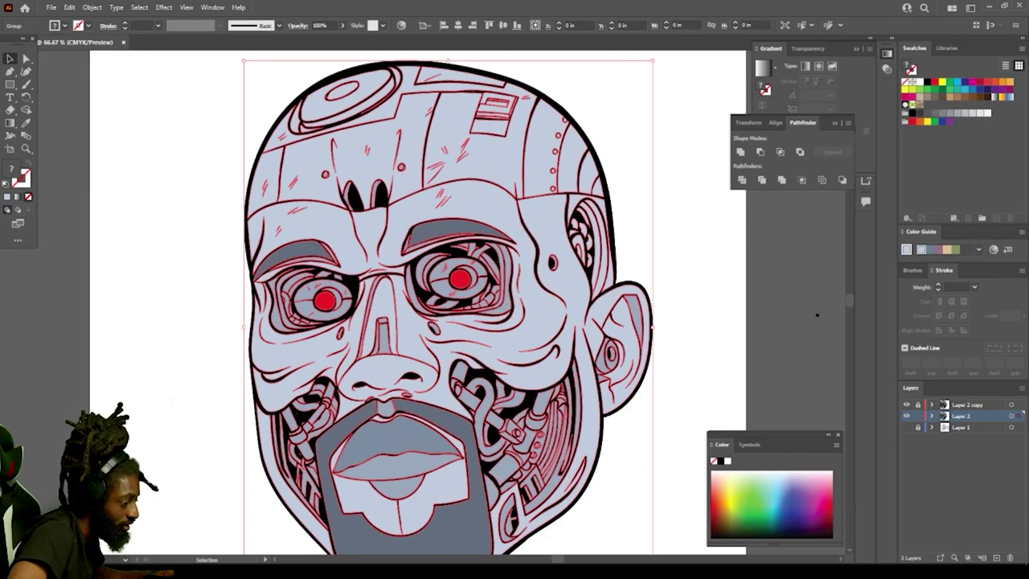
{"action": "right_click", "coordinate": [634, 306]}
{"action": "left_click", "coordinate": [683, 398]}
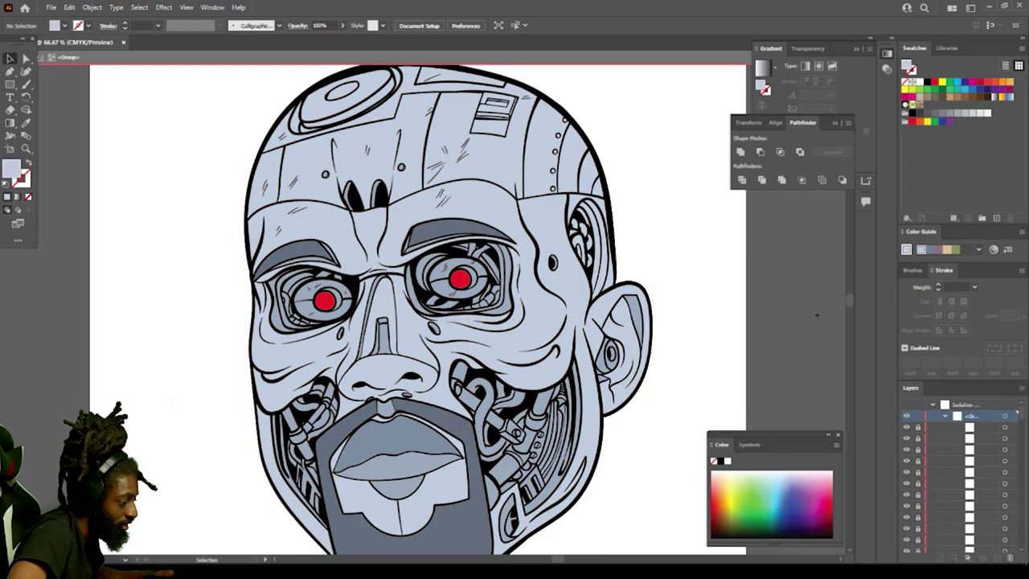
{"action": "left_click", "coordinate": [634, 317]}
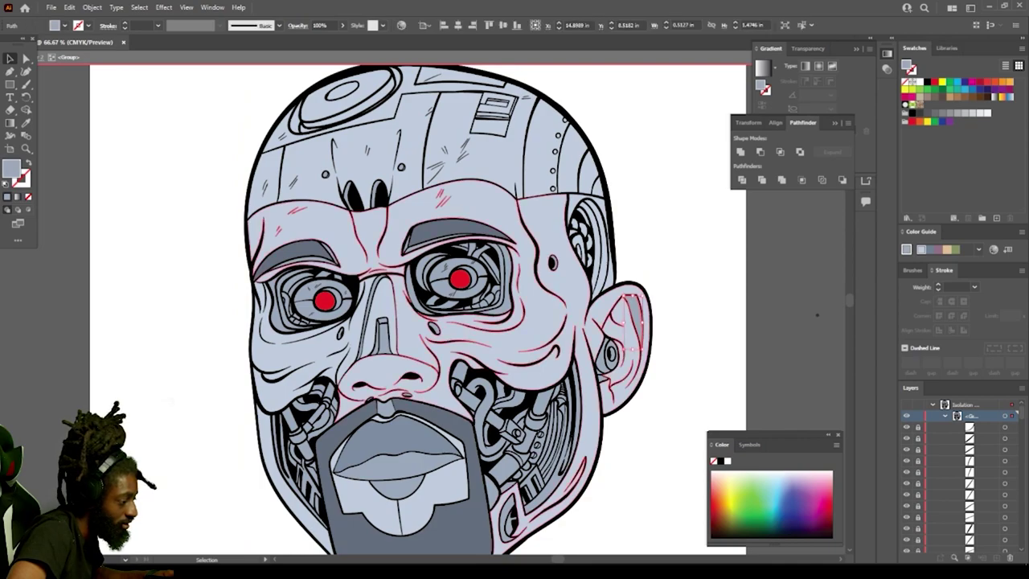
{"action": "left_click", "coordinate": [26, 123]}
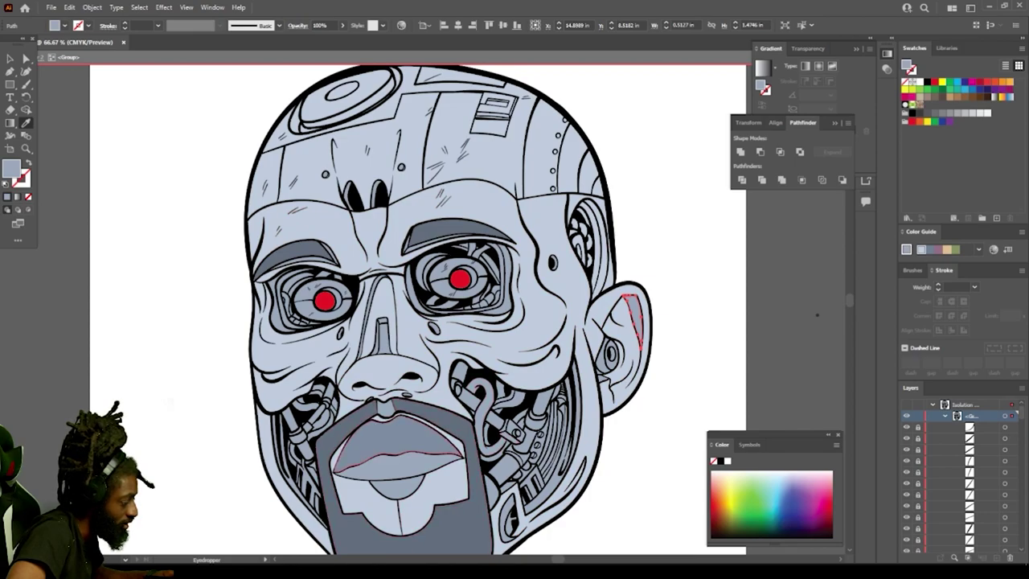
{"action": "left_click", "coordinate": [395, 440]}
{"action": "key", "text": "v"}
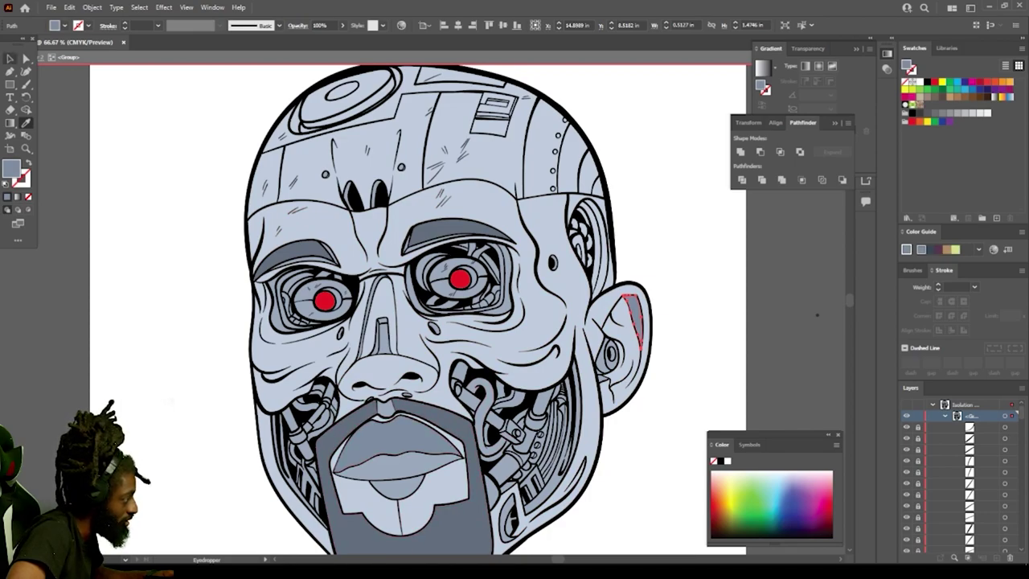
{"action": "left_click", "coordinate": [10, 59]}
{"action": "left_click", "coordinate": [639, 229]}
Step: Fill the mechanical parts inside the temple opening above the ear with the blue-grey sampled from the ear recess
{"action": "key", "text": "ctrl+equal"}
{"action": "key", "text": "ctrl+equal"}
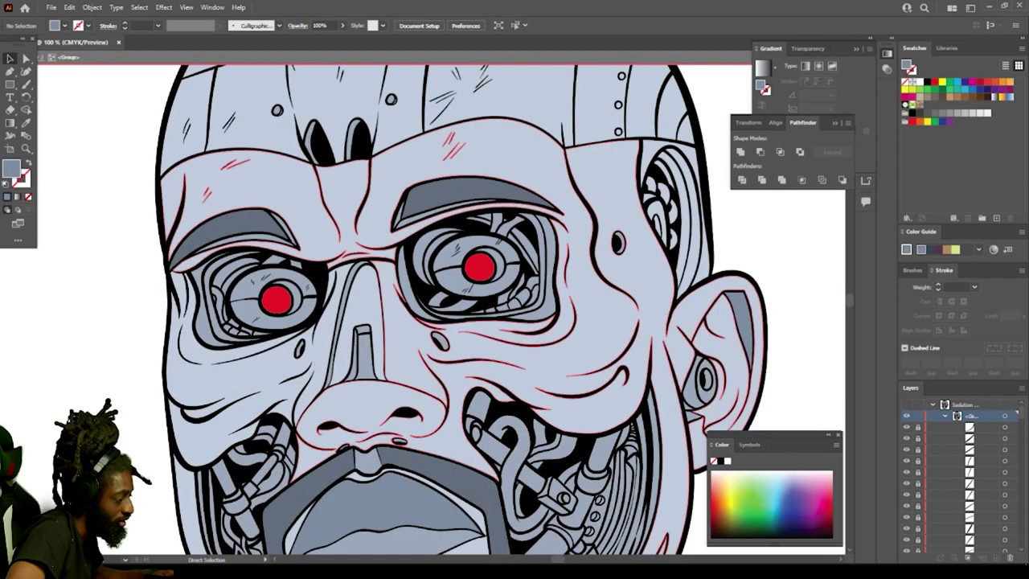
{"action": "scroll", "coordinate": [554, 211], "scroll_direction": "right", "scroll_amount": 3}
{"action": "scroll", "coordinate": [553, 211], "scroll_direction": "right", "scroll_amount": 3}
{"action": "scroll", "coordinate": [553, 210], "scroll_direction": "up", "scroll_amount": 3}
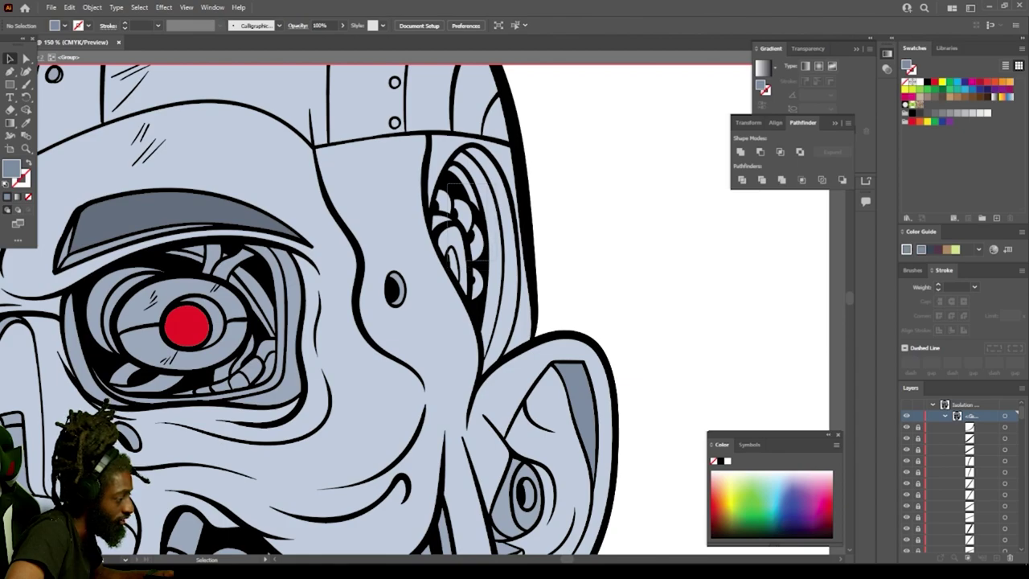
{"action": "left_click", "coordinate": [455, 193]}
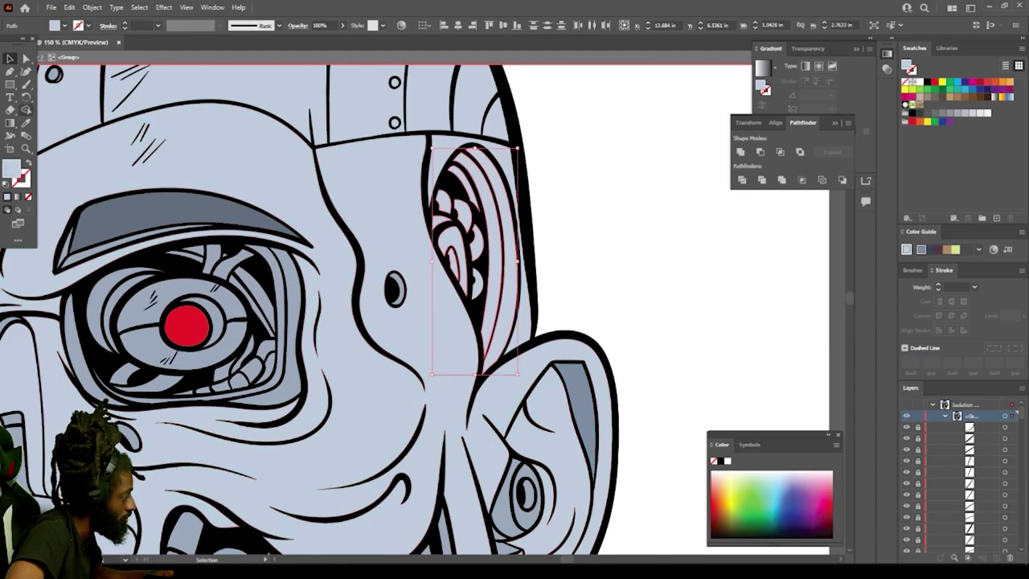
{"action": "key", "text": "i"}
{"action": "left_click", "coordinate": [579, 393]}
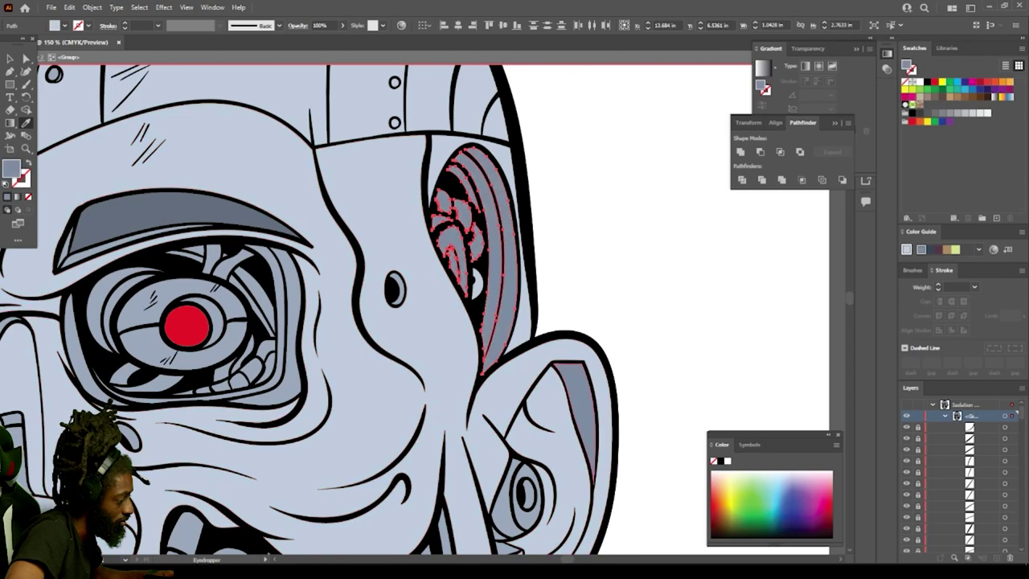
{"action": "key", "text": "v"}
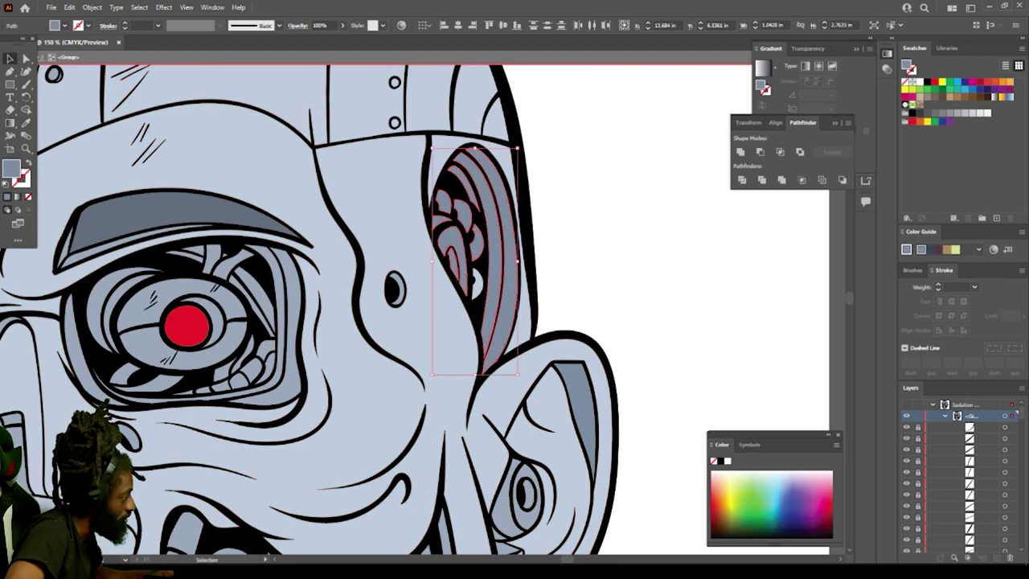
Step: Give the small leftover piece in the temple opening the ear recess's blue-grey and exit group isolation
{"action": "left_click", "coordinate": [479, 284]}
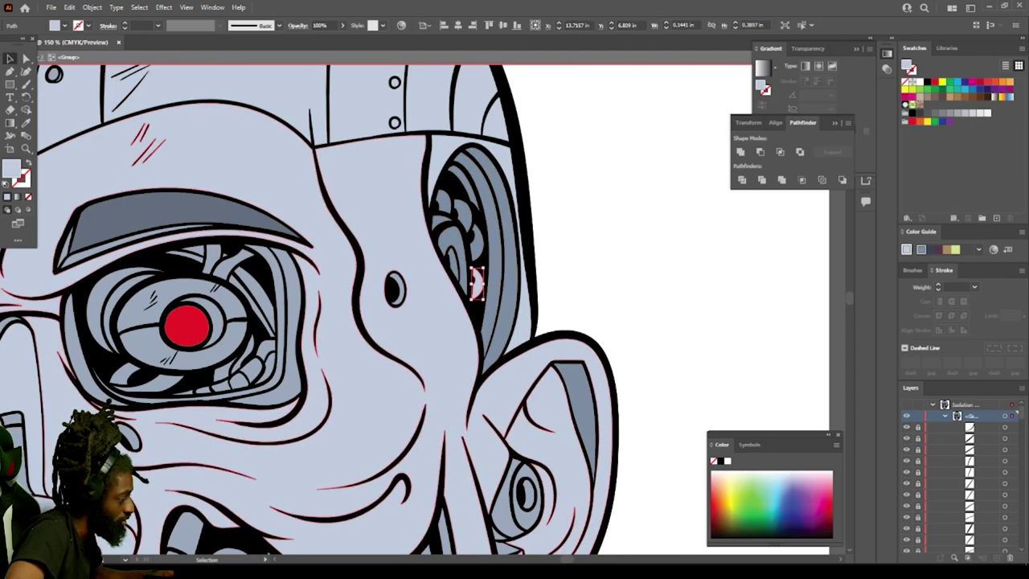
{"action": "key", "text": "i"}
{"action": "left_click", "coordinate": [579, 396]}
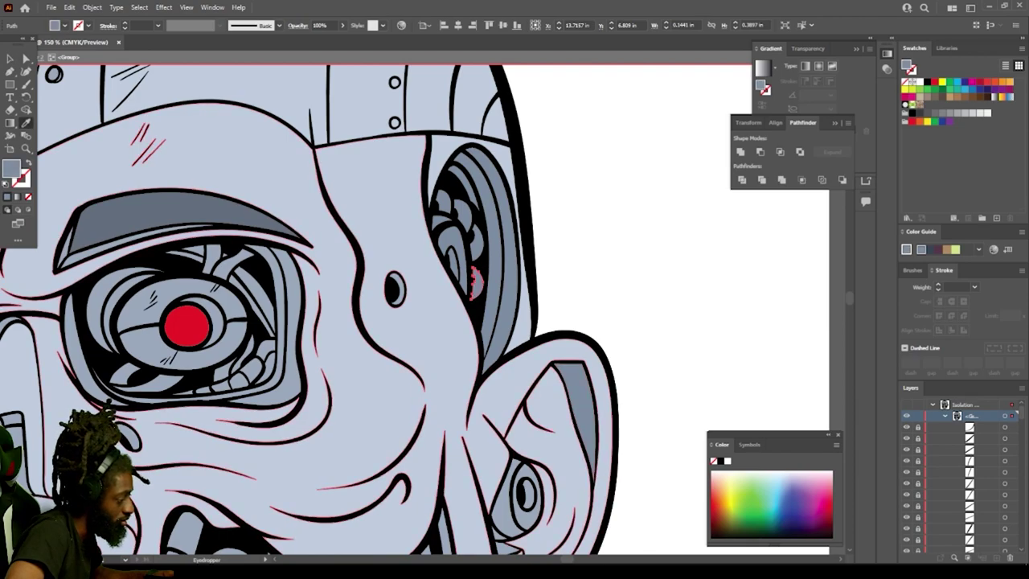
{"action": "left_click", "coordinate": [9, 58]}
{"action": "double_click", "coordinate": [673, 349]}
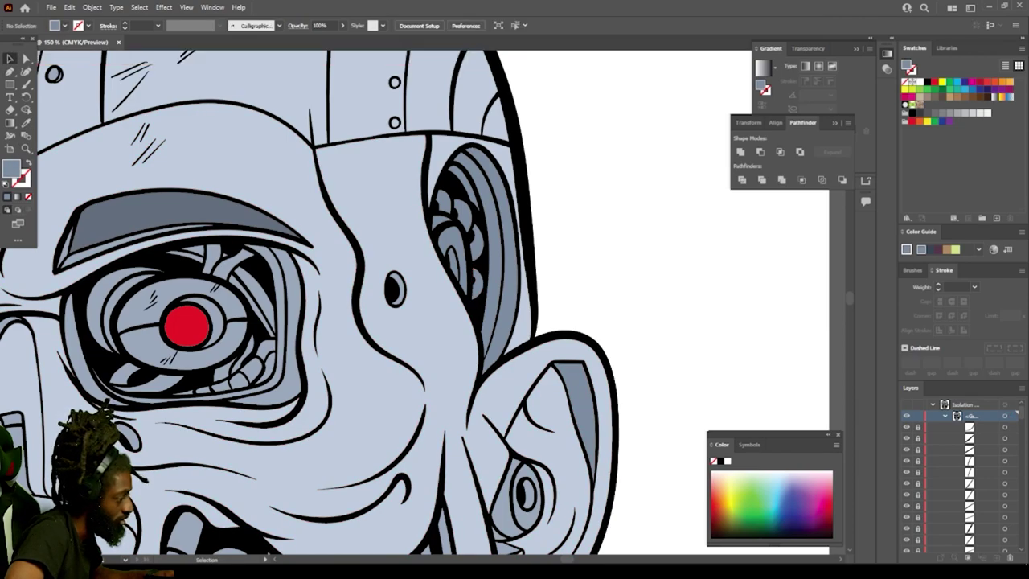
Step: Lock Layer 2 and add a new layer directly above it, beneath the line art copy
{"action": "key", "text": "ctrl+minus"}
{"action": "key", "text": "ctrl+minus"}
{"action": "key", "text": "ctrl+minus"}
{"action": "key", "text": "ctrl+minus"}
{"action": "scroll", "coordinate": [611, 325], "scroll_direction": "left", "scroll_amount": 2}
{"action": "key", "text": "ctrl+plus"}
{"action": "key", "text": "v"}
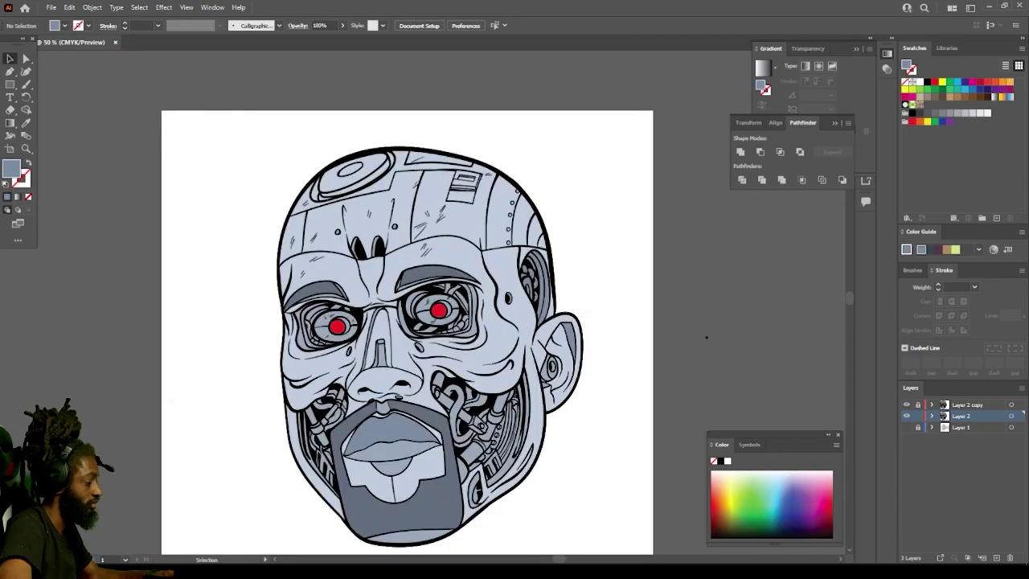
{"action": "scroll", "coordinate": [706, 299], "scroll_direction": "down", "scroll_amount": 1}
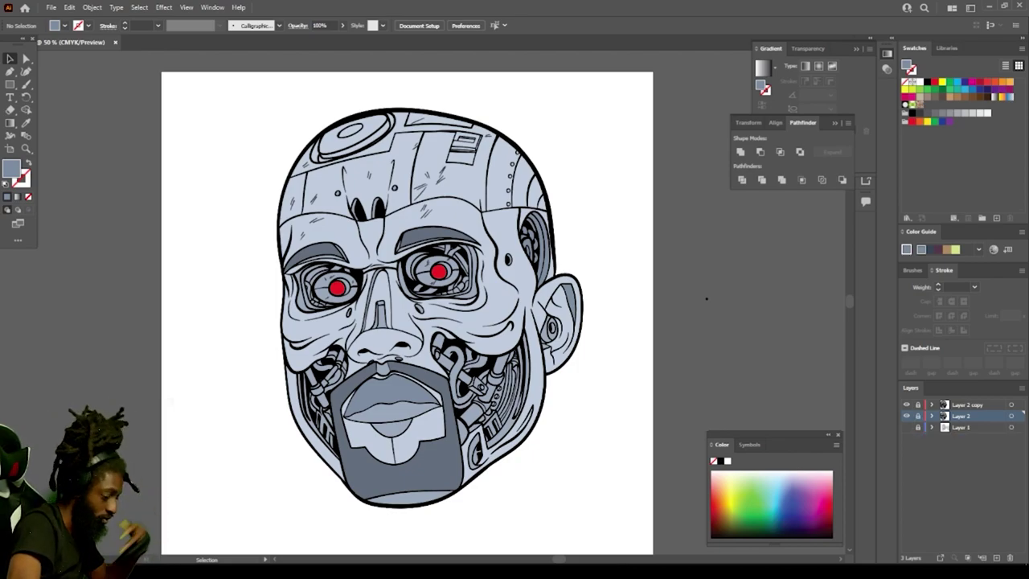
{"action": "key", "text": "ctrl+l"}
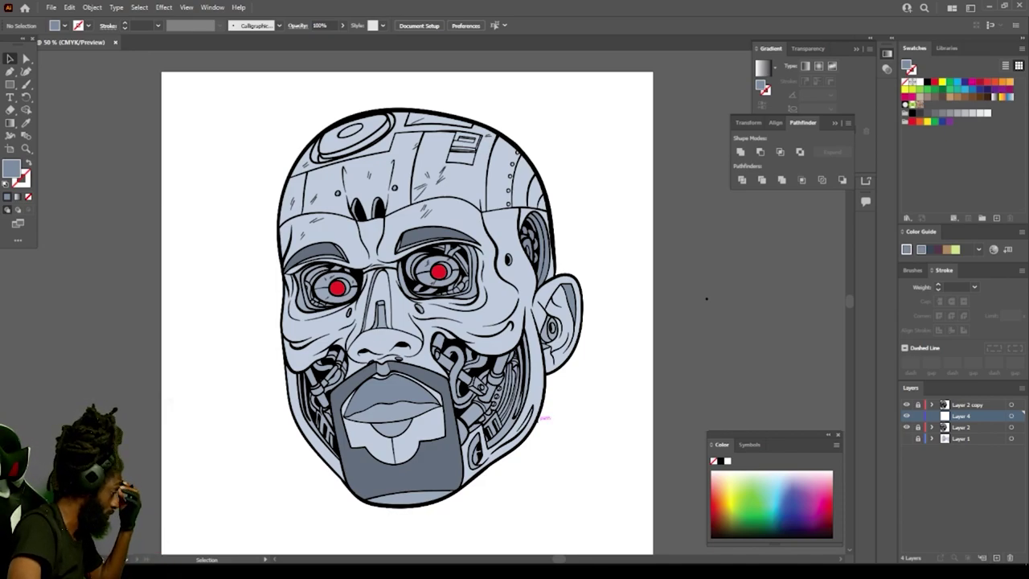
{"action": "key", "text": "ctrl+equal"}
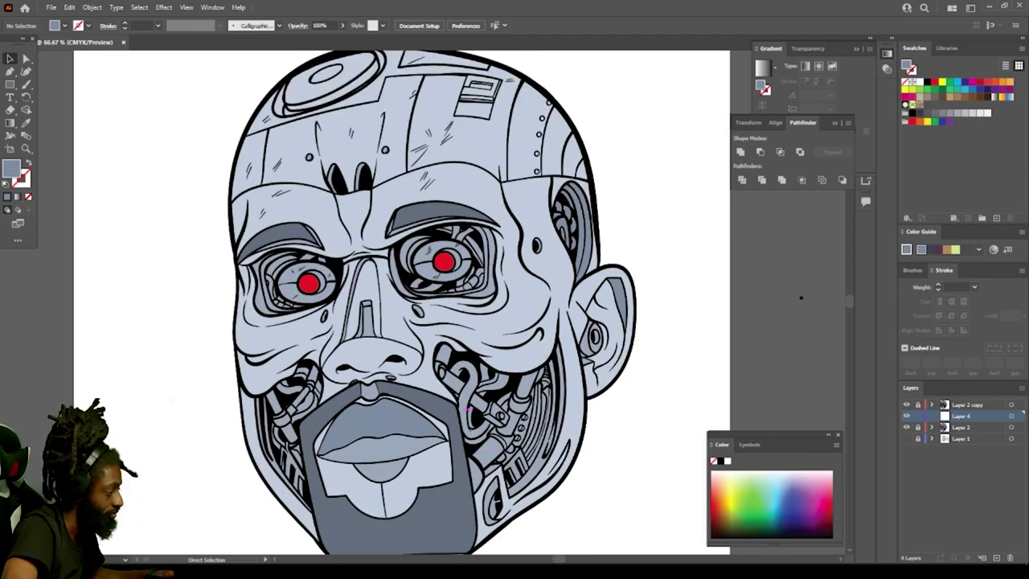
Step: Duplicate Layer 2 and place the copy directly above Layer 4, with the original Layer 2 hidden
{"action": "key", "text": "ctrl+minus"}
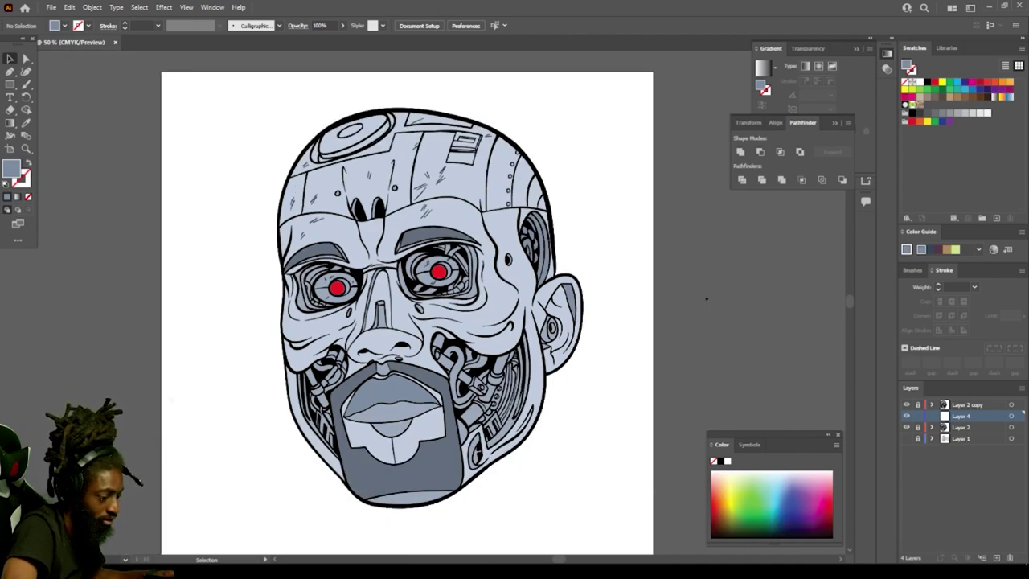
{"action": "left_click", "coordinate": [962, 428]}
{"action": "left_click_drag", "start_coordinate": [963, 428], "coordinate": [996, 558]}
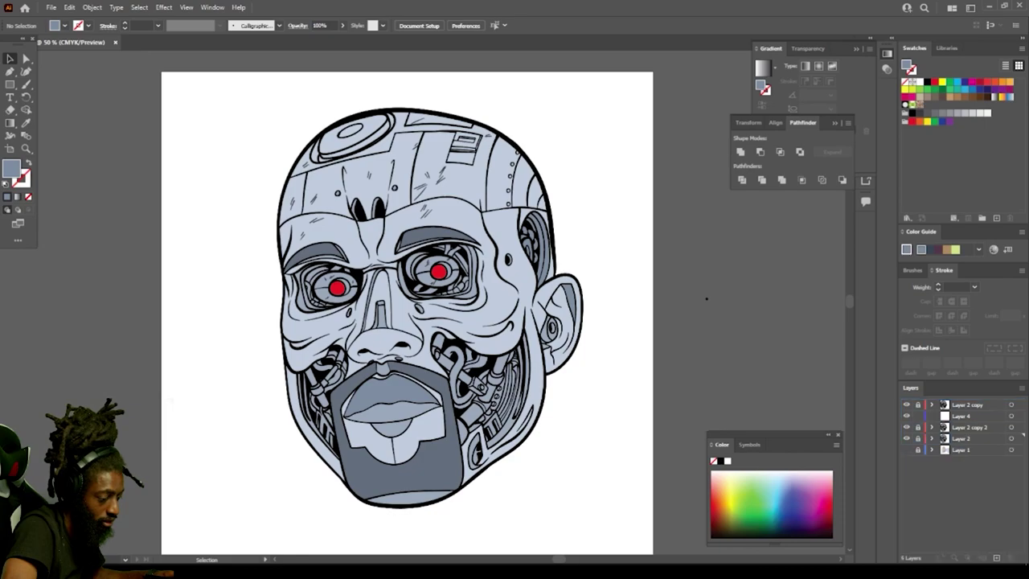
{"action": "left_click", "coordinate": [963, 416]}
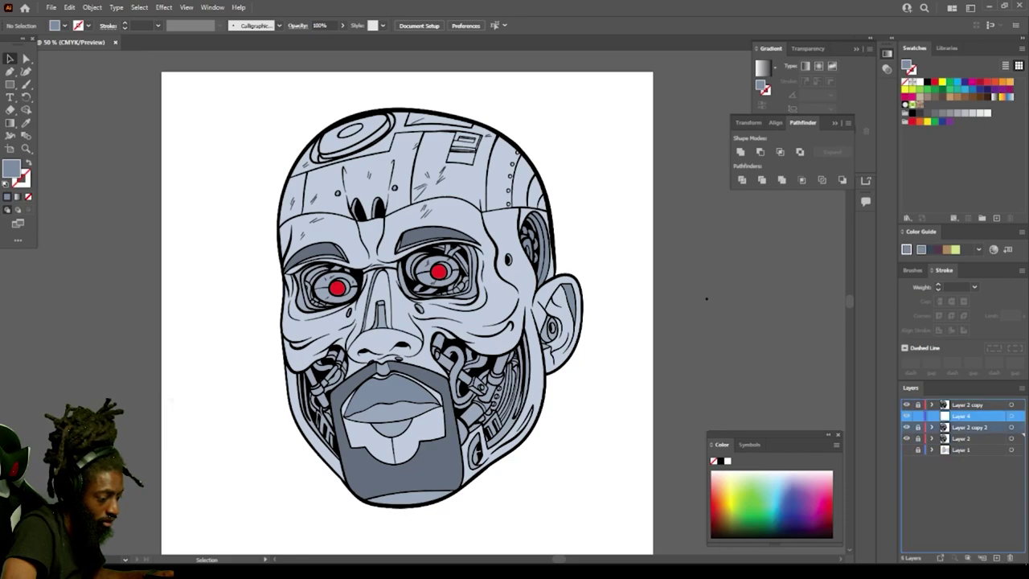
{"action": "left_click_drag", "start_coordinate": [970, 427], "coordinate": [970, 411]}
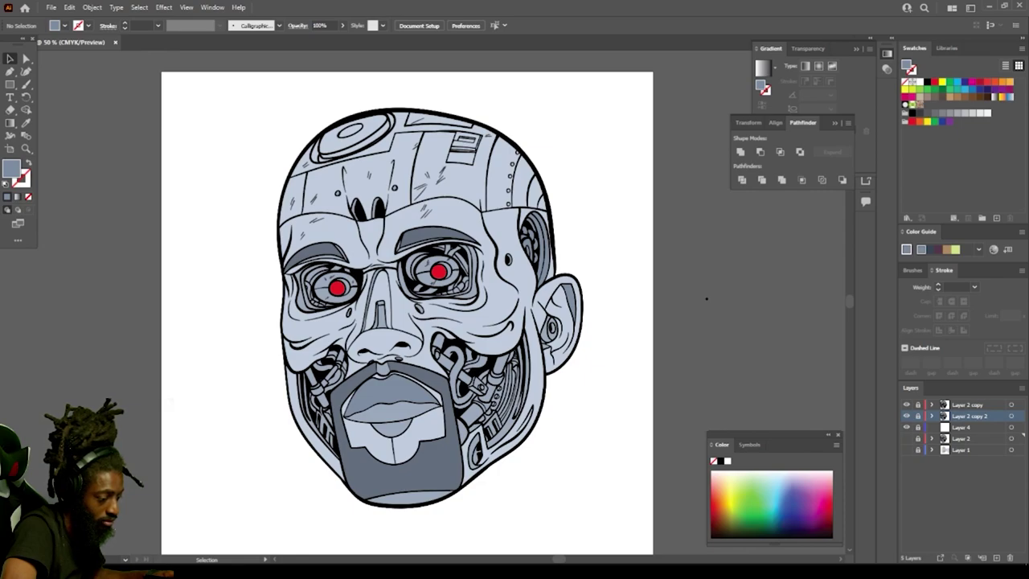
Step: Delete the light blue-grey fills of the skull plates, forehead, right cheek and nose from Layer 2 copy 2
{"action": "key", "text": "ctrl+plus"}
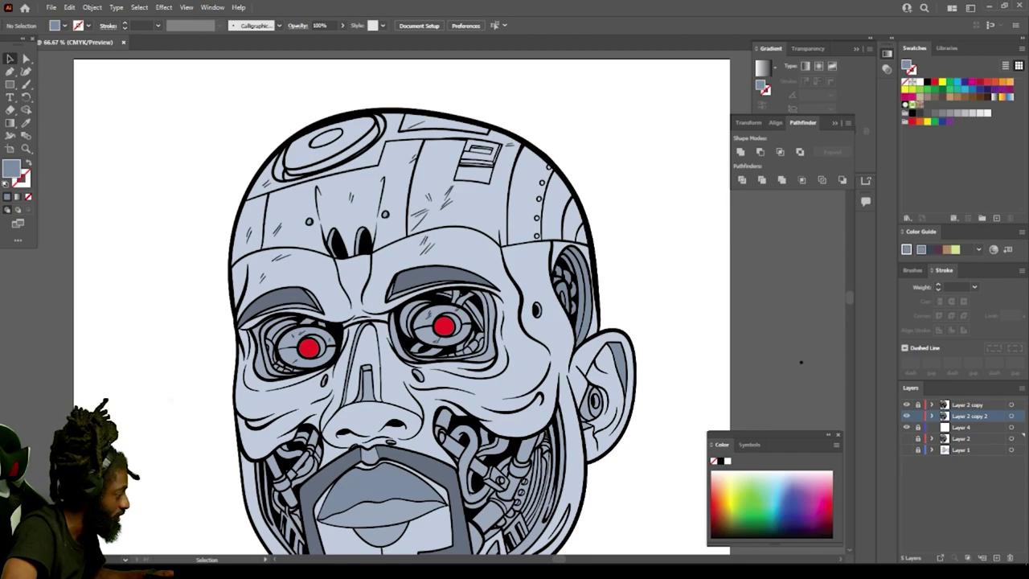
{"action": "key", "text": "a"}
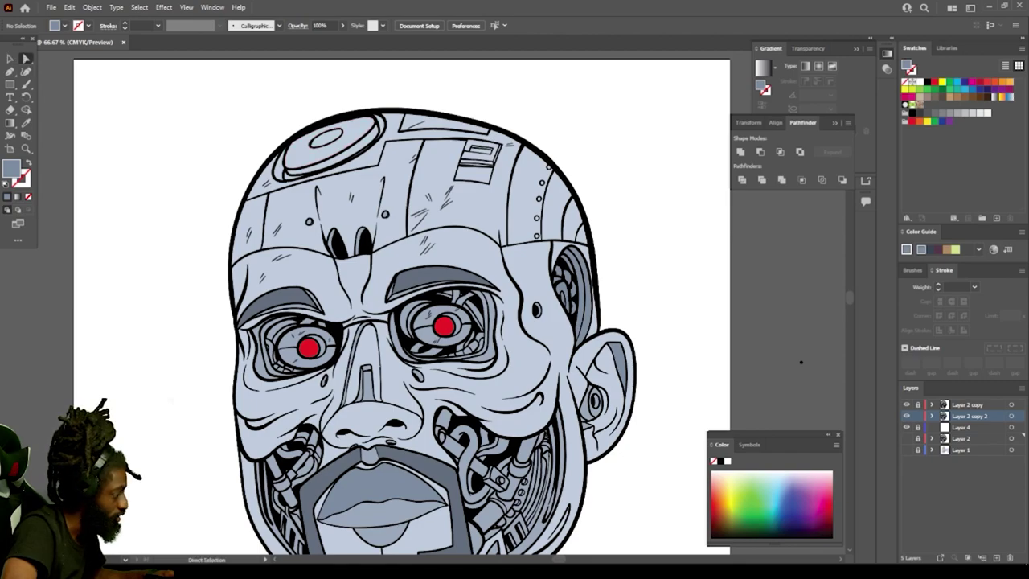
{"action": "left_click_drag", "start_coordinate": [263, 119], "coordinate": [656, 194]}
{"action": "key", "text": "Delete"}
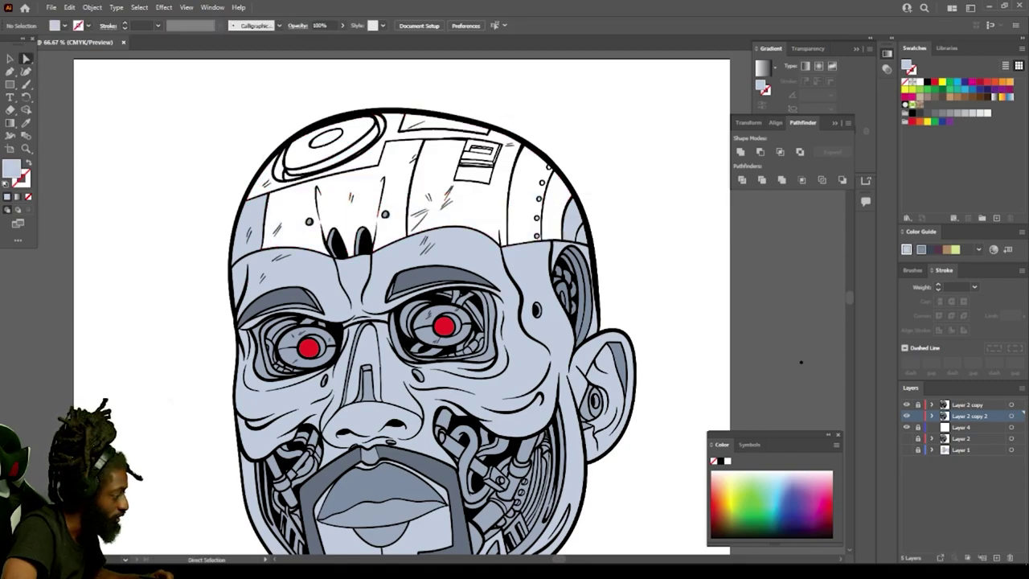
{"action": "left_click_drag", "start_coordinate": [220, 206], "coordinate": [514, 241]}
{"action": "key", "text": "Delete"}
{"action": "key", "text": "Delete"}
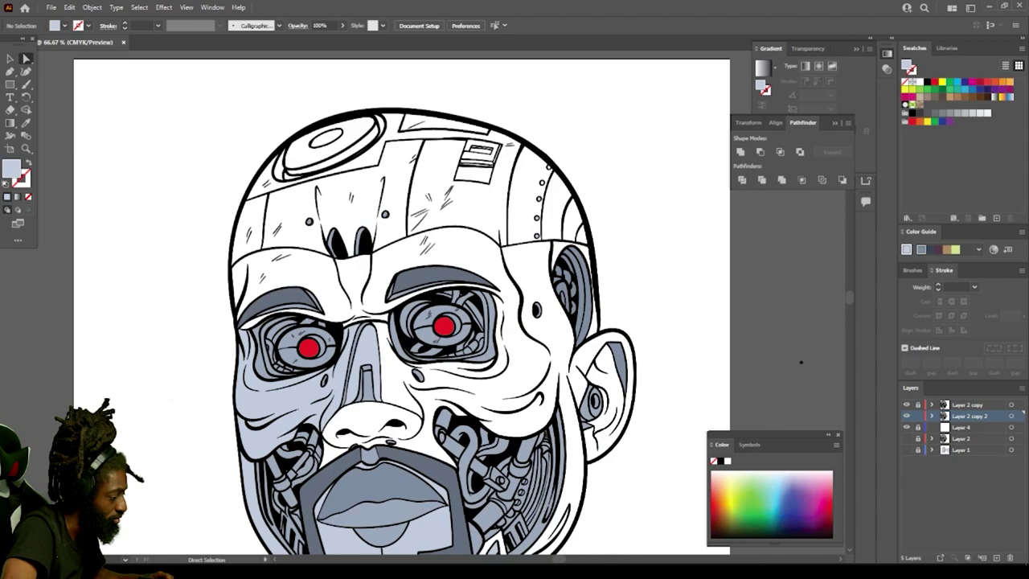
Step: Delete the remaining light blue-grey fills of the left cheek, nose bridge, left jaw and chin from the layer copy
{"action": "scroll", "coordinate": [402, 305], "scroll_direction": "down", "scroll_amount": 3}
{"action": "scroll", "coordinate": [402, 306], "scroll_direction": "down", "scroll_amount": 1}
{"action": "left_click", "coordinate": [277, 310]}
{"action": "key", "text": "Delete"}
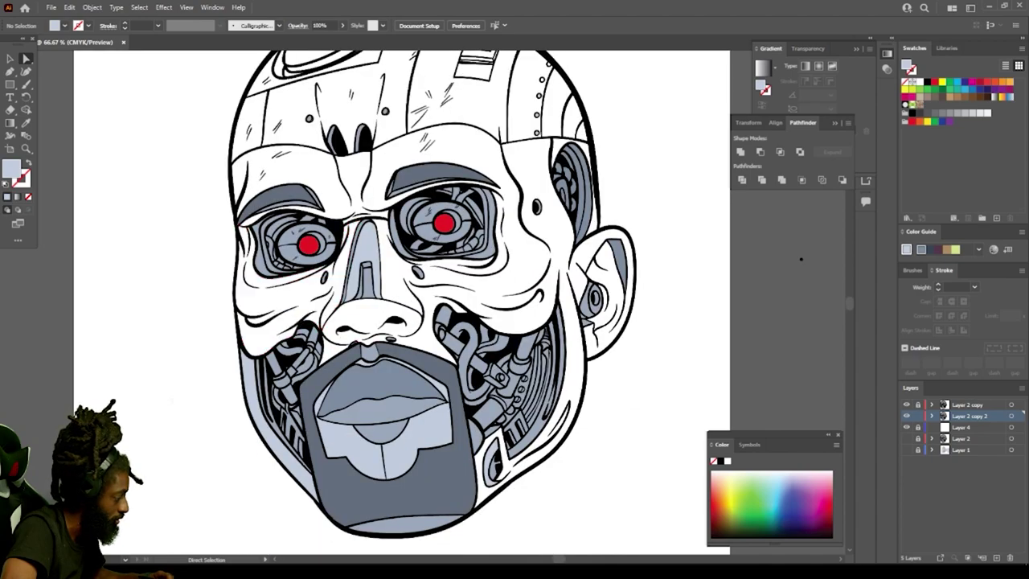
{"action": "left_click", "coordinate": [367, 249]}
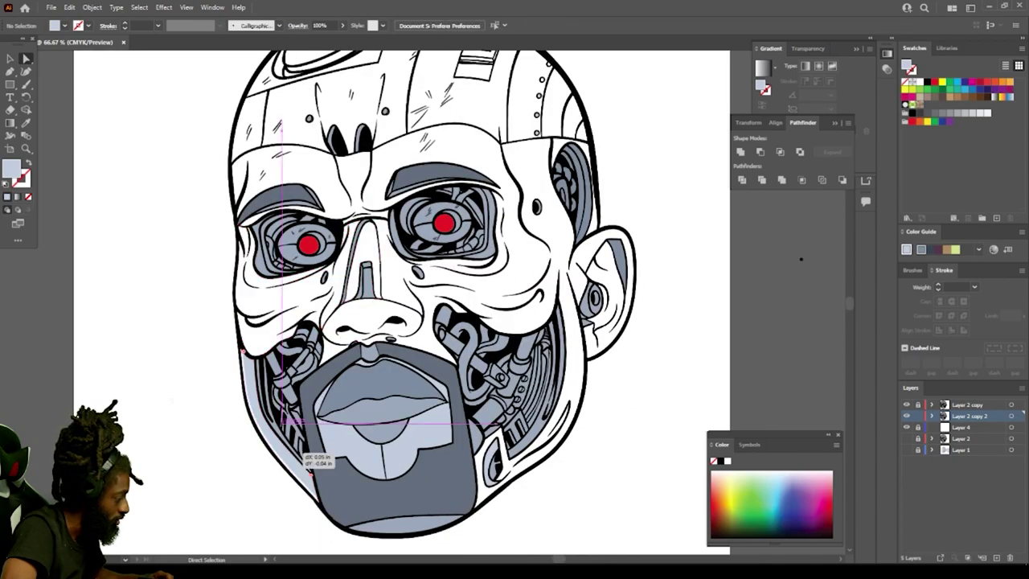
{"action": "left_click", "coordinate": [354, 447]}
{"action": "key", "text": "Delete"}
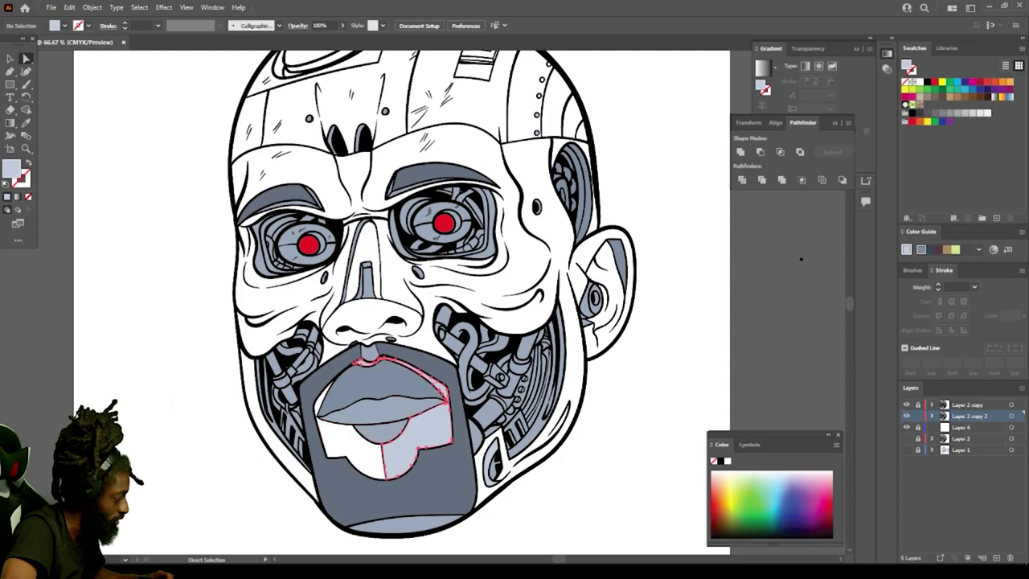
{"action": "left_click", "coordinate": [423, 438]}
{"action": "key", "text": "Delete"}
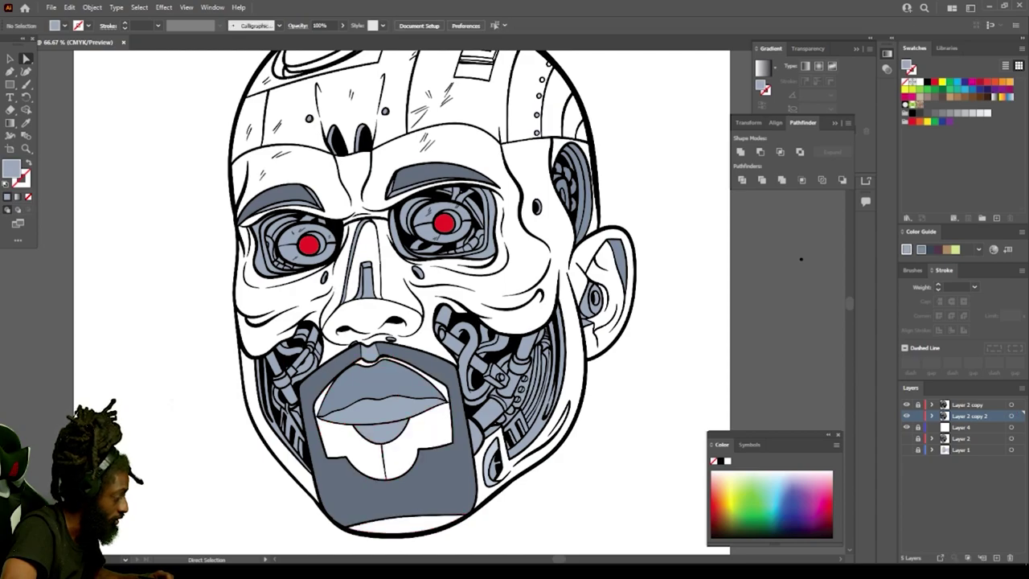
Step: Lock Layer 2 copy 2, show the original Layer 2 again and make Layer 4 the active layer
{"action": "key", "text": "ctrl+minus"}
{"action": "key", "text": "ctrl+minus"}
{"action": "key", "text": "ctrl+equal"}
{"action": "key", "text": "ctrl+equal"}
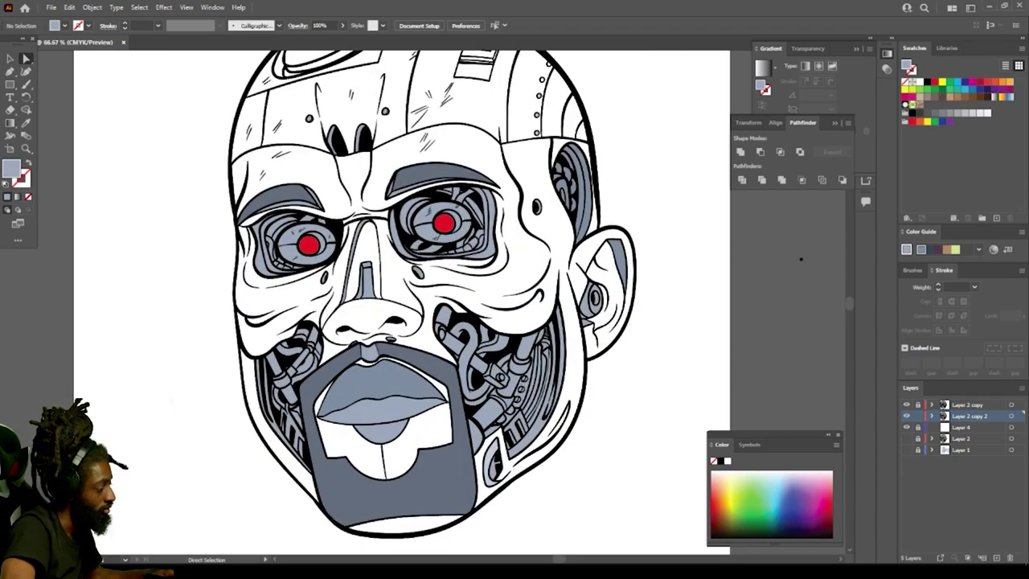
{"action": "scroll", "coordinate": [431, 300], "scroll_direction": "up", "scroll_amount": 1}
{"action": "scroll", "coordinate": [432, 301], "scroll_direction": "up", "scroll_amount": 1}
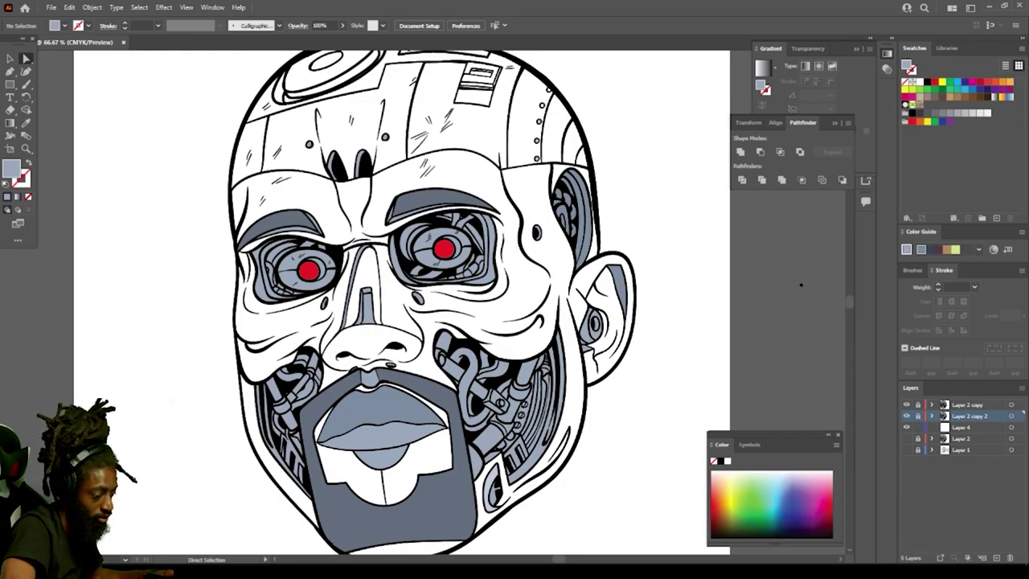
{"action": "left_click", "coordinate": [907, 439]}
{"action": "left_click", "coordinate": [965, 427]}
Step: Sample the face's light blue-grey and darken the fill to RGB 117, 134, 155 as a shadow colour
{"action": "key", "text": "ctrl+equal"}
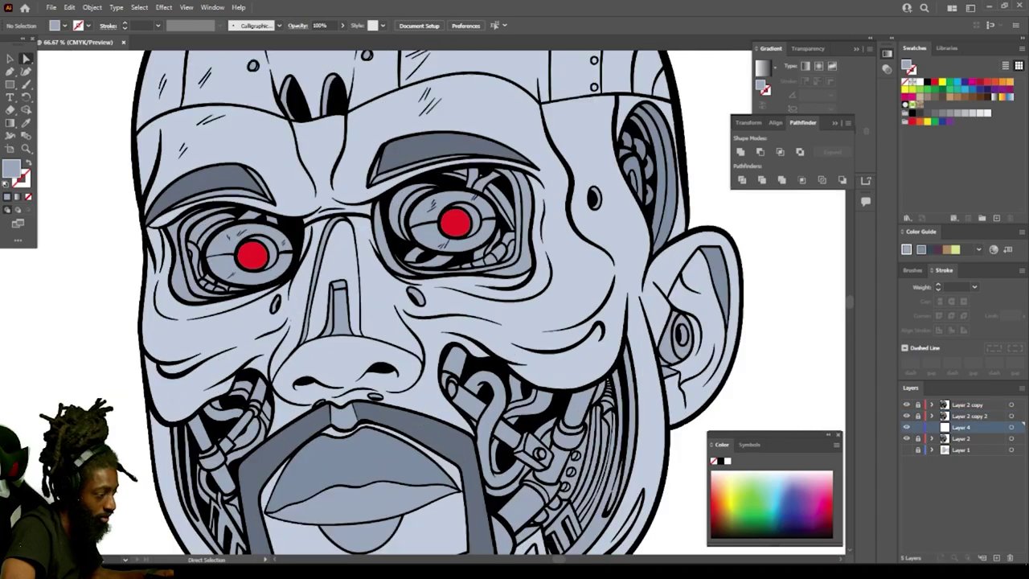
{"action": "left_click", "coordinate": [25, 123]}
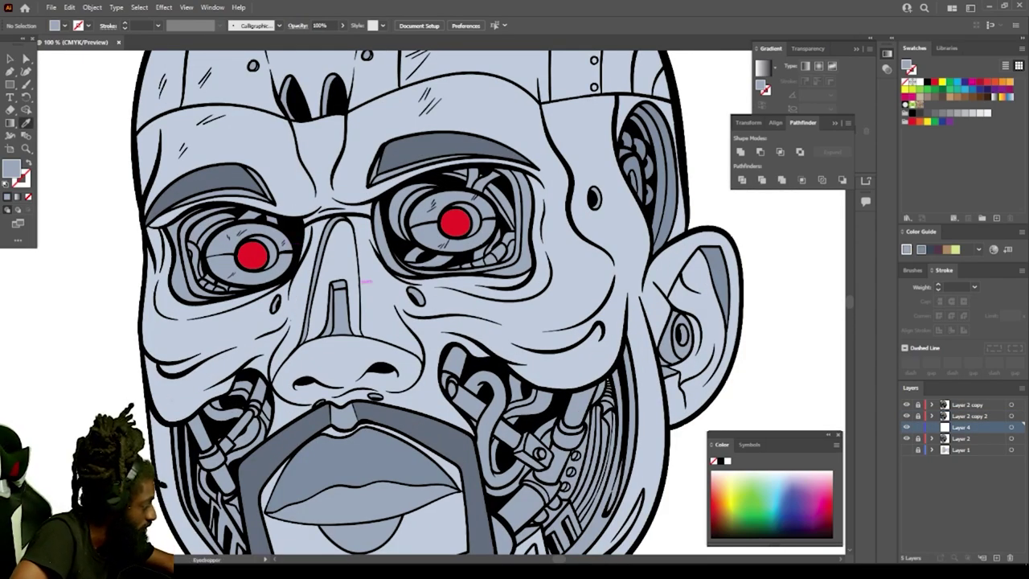
{"action": "left_click", "coordinate": [381, 294]}
{"action": "double_click", "coordinate": [12, 168]}
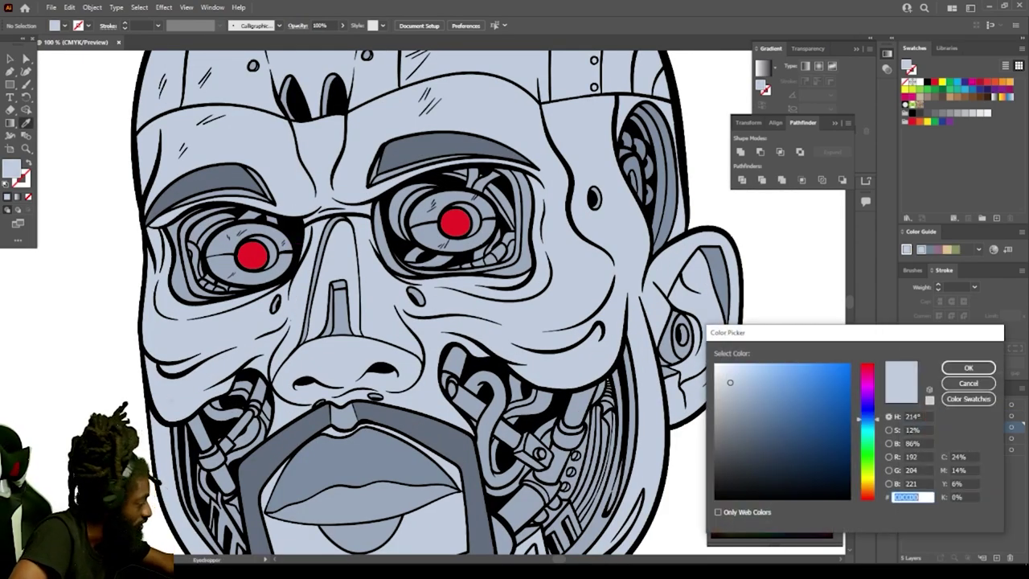
{"action": "mouse_move", "coordinate": [733, 382]}
{"action": "left_mouse_down"}
{"action": "mouse_move", "coordinate": [736, 414]}
{"action": "mouse_move", "coordinate": [748, 417]}
{"action": "left_mouse_up"}
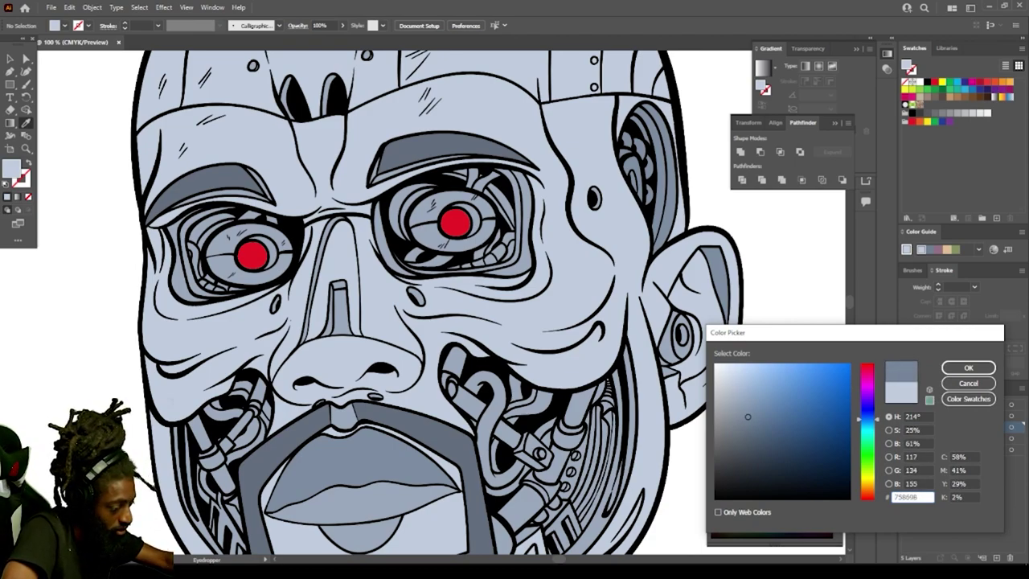
{"action": "left_click", "coordinate": [969, 368]}
Step: Draw freehand shadow shapes around both nostrils and along the outer nose edges on Layer 4 with the Pencil tool
{"action": "left_click", "coordinate": [26, 83]}
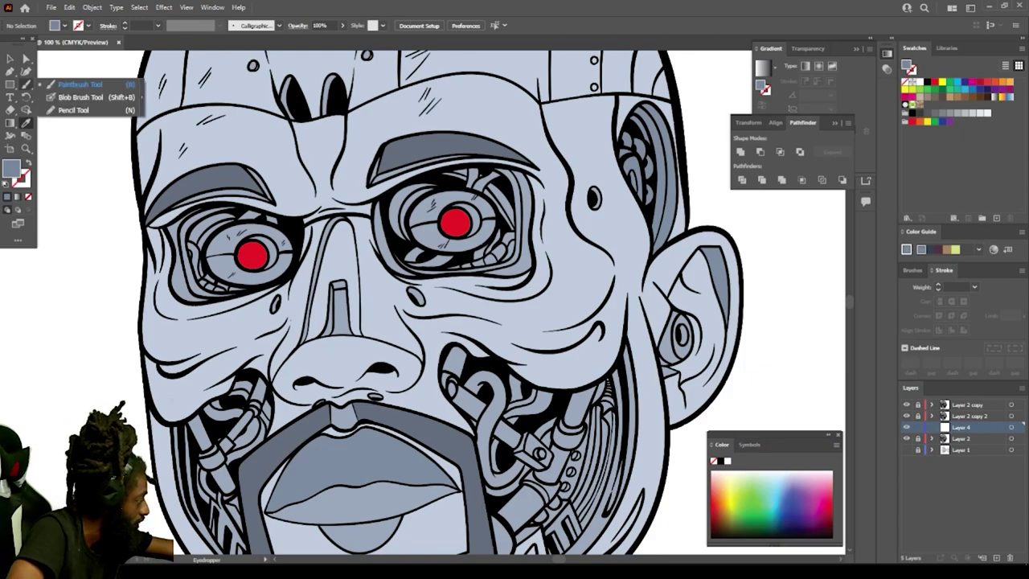
{"action": "left_click", "coordinate": [74, 110]}
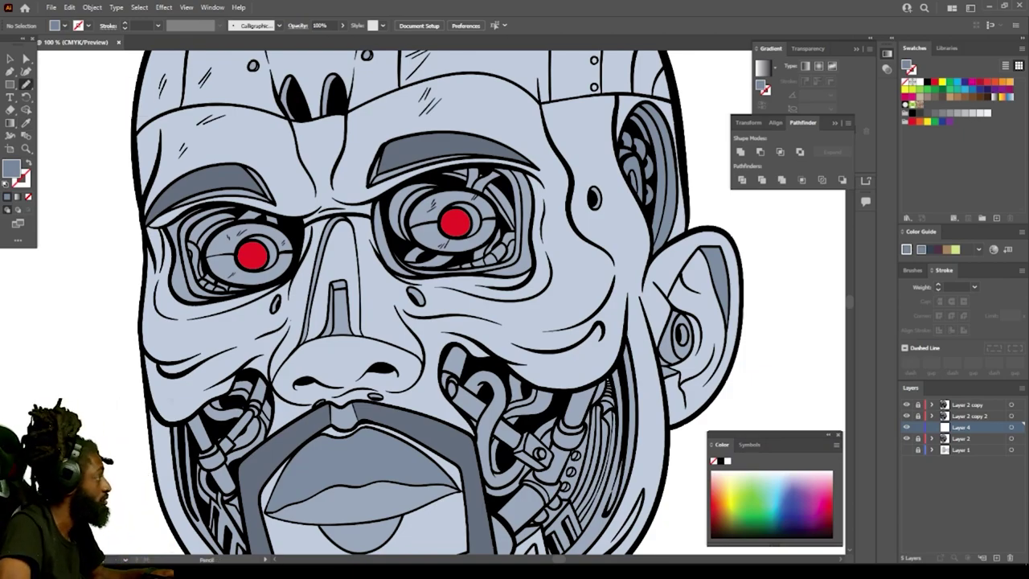
{"action": "key", "text": "ctrl+minus"}
{"action": "key", "text": "ctrl+minus"}
{"action": "key", "text": "ctrl+plus"}
{"action": "key", "text": "ctrl+plus"}
{"action": "key", "text": "ctrl+plus"}
{"action": "key", "text": "ctrl+plus"}
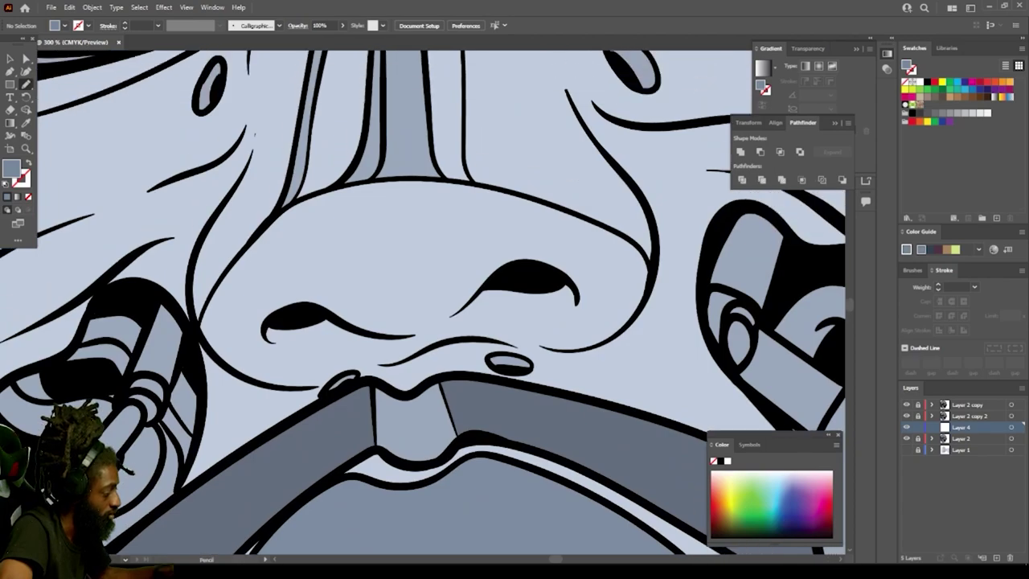
{"action": "scroll", "coordinate": [422, 302], "scroll_direction": "up", "scroll_amount": 3}
{"action": "mouse_move", "coordinate": [196, 401]}
{"action": "left_mouse_down"}
{"action": "mouse_move", "coordinate": [241, 451]}
{"action": "mouse_move", "coordinate": [277, 467]}
{"action": "left_mouse_up"}
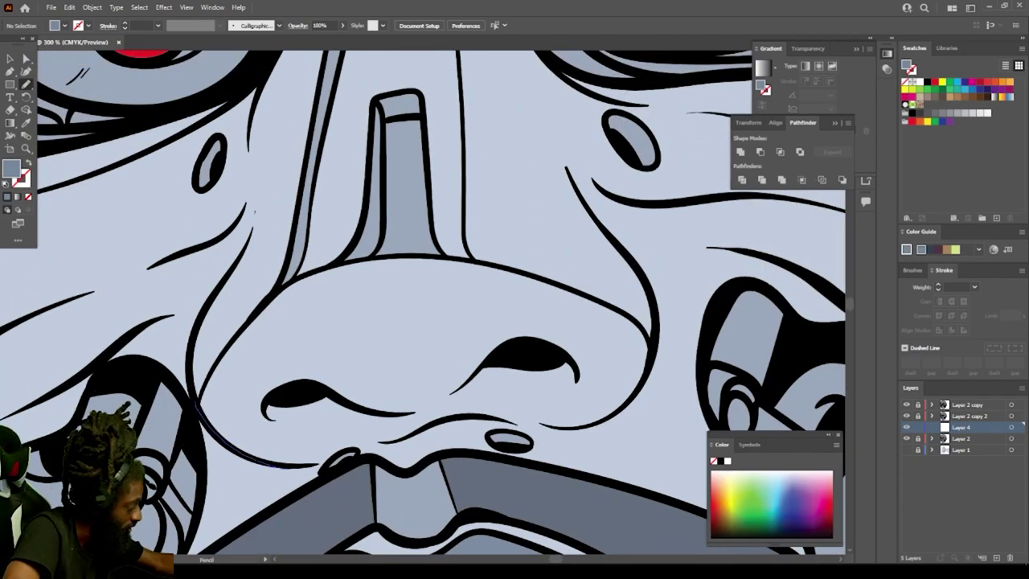
{"action": "mouse_move", "coordinate": [384, 439]}
{"action": "left_mouse_down"}
{"action": "mouse_move", "coordinate": [331, 444]}
{"action": "mouse_move", "coordinate": [306, 417]}
{"action": "mouse_move", "coordinate": [322, 403]}
{"action": "mouse_move", "coordinate": [393, 418]}
{"action": "mouse_move", "coordinate": [448, 402]}
{"action": "mouse_move", "coordinate": [397, 388]}
{"action": "mouse_move", "coordinate": [364, 348]}
{"action": "mouse_move", "coordinate": [354, 317]}
{"action": "mouse_move", "coordinate": [319, 304]}
{"action": "mouse_move", "coordinate": [310, 341]}
{"action": "mouse_move", "coordinate": [357, 393]}
{"action": "left_mouse_up"}
{"action": "mouse_move", "coordinate": [283, 373]}
{"action": "left_mouse_down"}
{"action": "mouse_move", "coordinate": [256, 419]}
{"action": "mouse_move", "coordinate": [244, 331]}
{"action": "mouse_move", "coordinate": [211, 374]}
{"action": "left_mouse_up"}
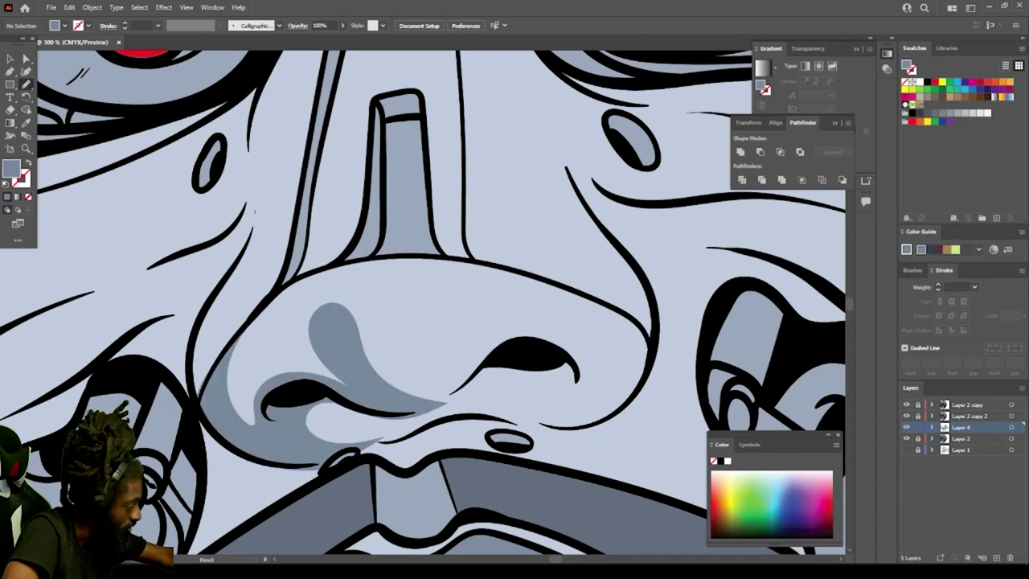
{"action": "left_click_drag", "start_coordinate": [496, 364], "coordinate": [542, 387]}
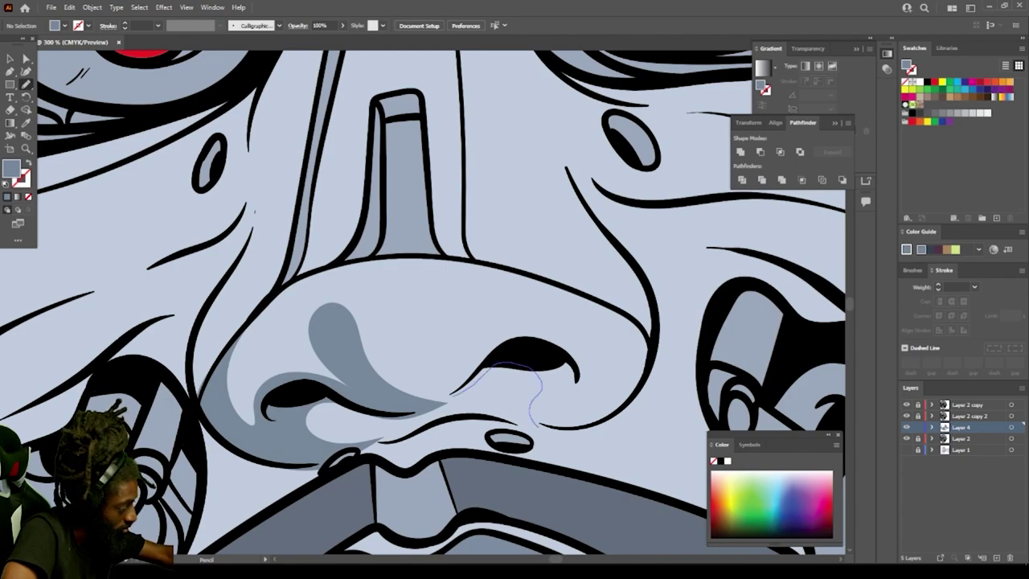
{"action": "mouse_move", "coordinate": [531, 422]}
{"action": "left_mouse_down"}
{"action": "mouse_move", "coordinate": [609, 426]}
{"action": "mouse_move", "coordinate": [643, 377]}
{"action": "mouse_move", "coordinate": [607, 374]}
{"action": "mouse_move", "coordinate": [582, 340]}
{"action": "mouse_move", "coordinate": [521, 323]}
{"action": "mouse_move", "coordinate": [485, 345]}
{"action": "mouse_move", "coordinate": [441, 396]}
{"action": "left_mouse_up"}
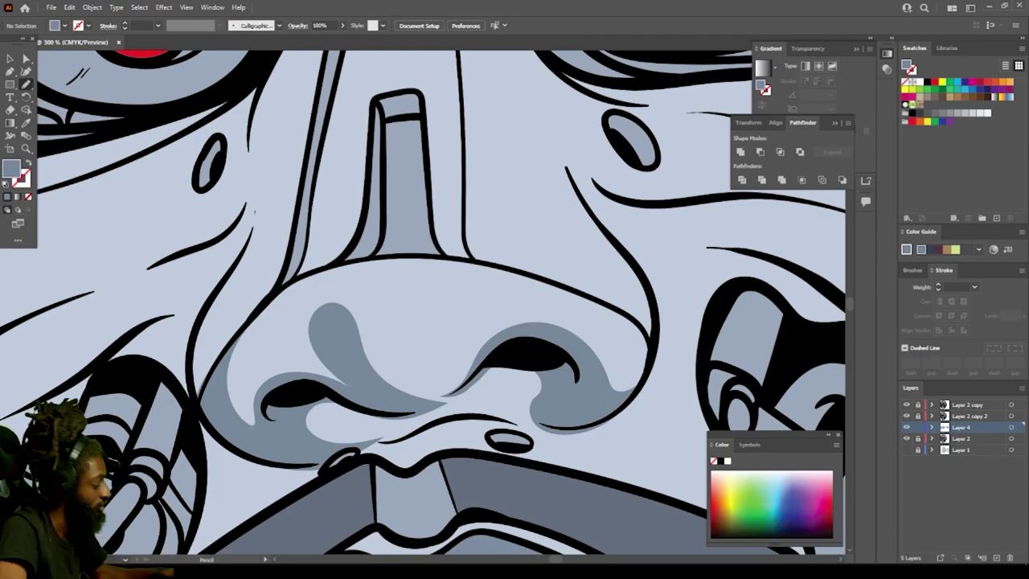
Step: Extend the left nostril's shadow up over the nose tip to its upper outline with a tapered spike
{"action": "key", "text": "ctrl+0"}
{"action": "key", "text": "ctrl+equal"}
{"action": "key", "text": "ctrl+equal"}
{"action": "key", "text": "ctrl+equal"}
{"action": "key", "text": "ctrl+equal"}
{"action": "key", "text": "ctrl+equal"}
{"action": "key", "text": "ctrl+equal"}
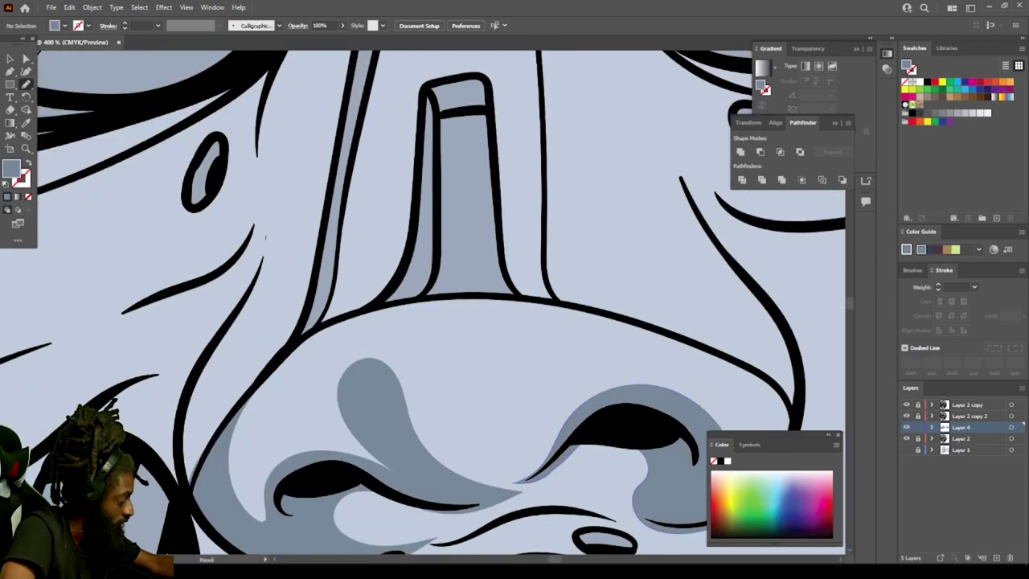
{"action": "mouse_move", "coordinate": [472, 481]}
{"action": "left_mouse_down"}
{"action": "mouse_move", "coordinate": [404, 389]}
{"action": "mouse_move", "coordinate": [395, 306]}
{"action": "left_mouse_up"}
{"action": "mouse_move", "coordinate": [415, 341]}
{"action": "left_mouse_down"}
{"action": "mouse_move", "coordinate": [437, 384]}
{"action": "mouse_move", "coordinate": [439, 309]}
{"action": "mouse_move", "coordinate": [451, 295]}
{"action": "mouse_move", "coordinate": [331, 318]}
{"action": "mouse_move", "coordinate": [315, 337]}
{"action": "mouse_move", "coordinate": [317, 390]}
{"action": "mouse_move", "coordinate": [355, 455]}
{"action": "left_mouse_up"}
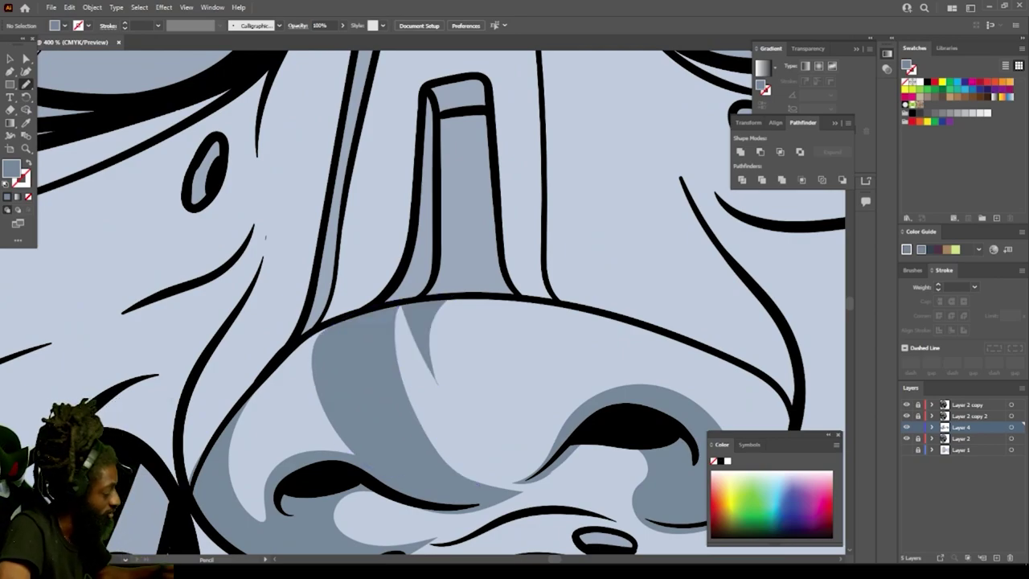
Step: Draw a shadow shape over the left half of the chin plate, leaving two rounded highlight areas open
{"action": "key", "text": "ctrl+minus"}
{"action": "key", "text": "ctrl+minus"}
{"action": "key", "text": "ctrl+minus"}
{"action": "key", "text": "ctrl+minus"}
{"action": "key", "text": "ctrl+minus"}
{"action": "key", "text": "ctrl+minus"}
{"action": "key", "text": "ctrl+equal"}
{"action": "key", "text": "ctrl+equal"}
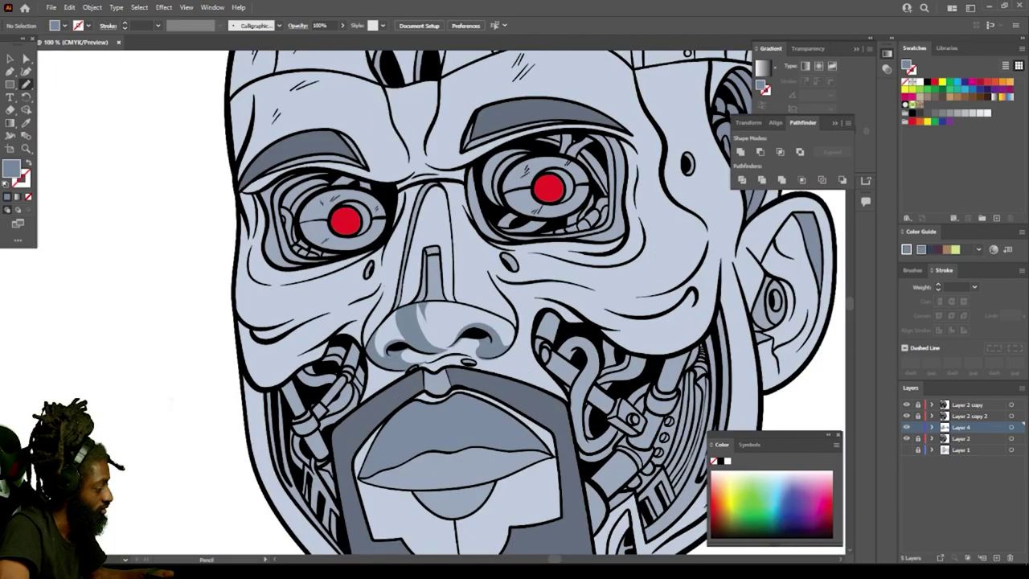
{"action": "key", "text": "ctrl+equal"}
{"action": "scroll", "coordinate": [423, 303], "scroll_direction": "down", "scroll_amount": 3}
{"action": "key", "text": "ctrl+equal"}
{"action": "scroll", "coordinate": [423, 303], "scroll_direction": "down", "scroll_amount": 9}
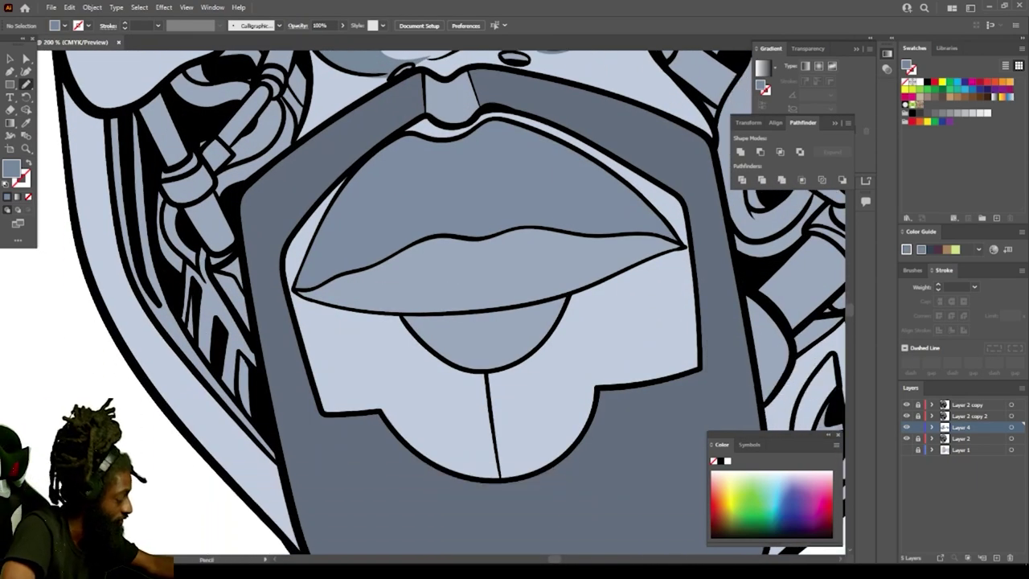
{"action": "mouse_move", "coordinate": [492, 421]}
{"action": "left_mouse_down"}
{"action": "mouse_move", "coordinate": [485, 370]}
{"action": "mouse_move", "coordinate": [439, 338]}
{"action": "mouse_move", "coordinate": [474, 415]}
{"action": "left_mouse_up"}
{"action": "mouse_move", "coordinate": [424, 444]}
{"action": "left_mouse_down"}
{"action": "mouse_move", "coordinate": [400, 423]}
{"action": "mouse_move", "coordinate": [412, 387]}
{"action": "left_mouse_up"}
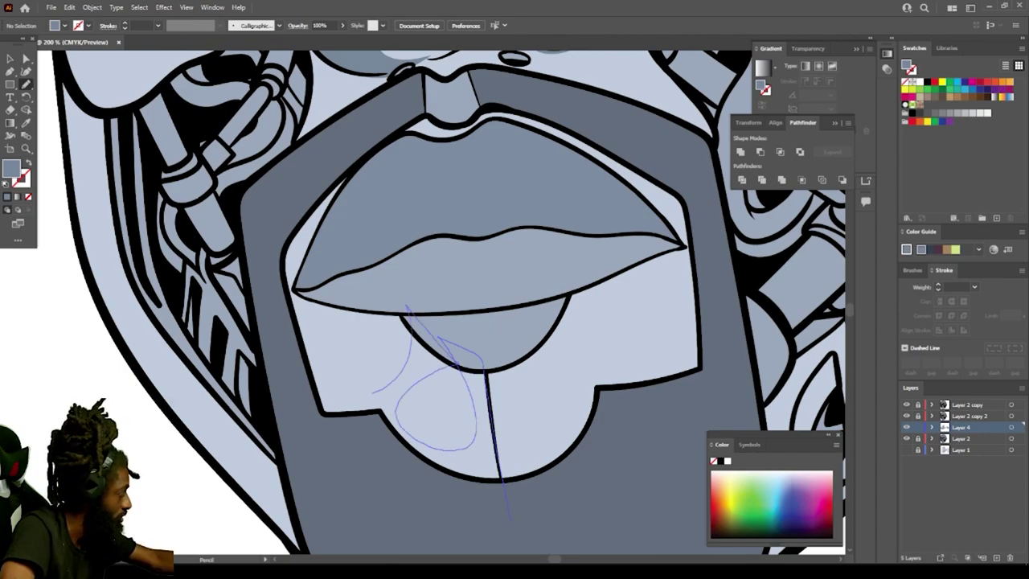
{"action": "left_click_drag", "start_coordinate": [312, 355], "coordinate": [294, 296]}
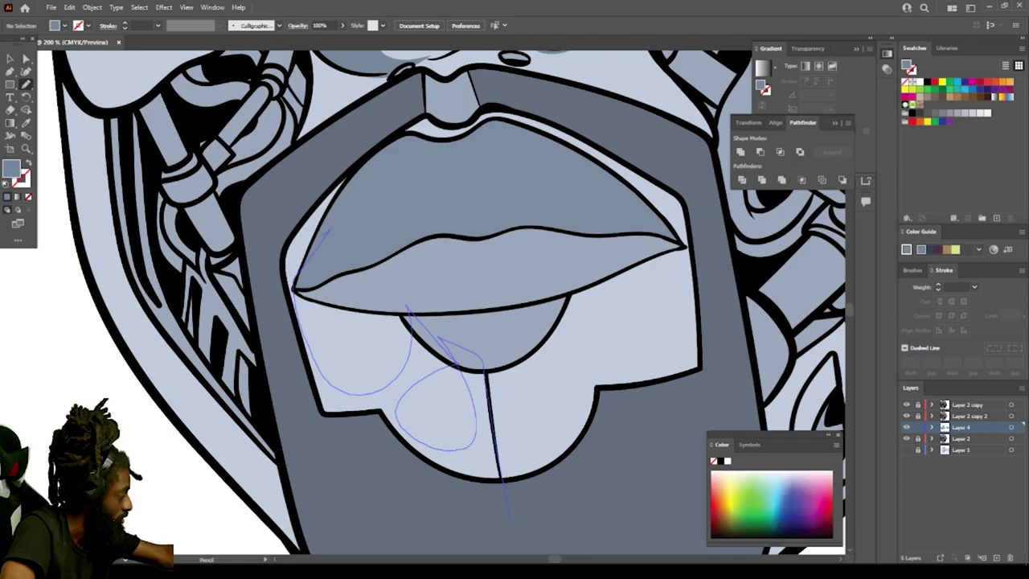
{"action": "left_click_drag", "start_coordinate": [294, 358], "coordinate": [510, 518]}
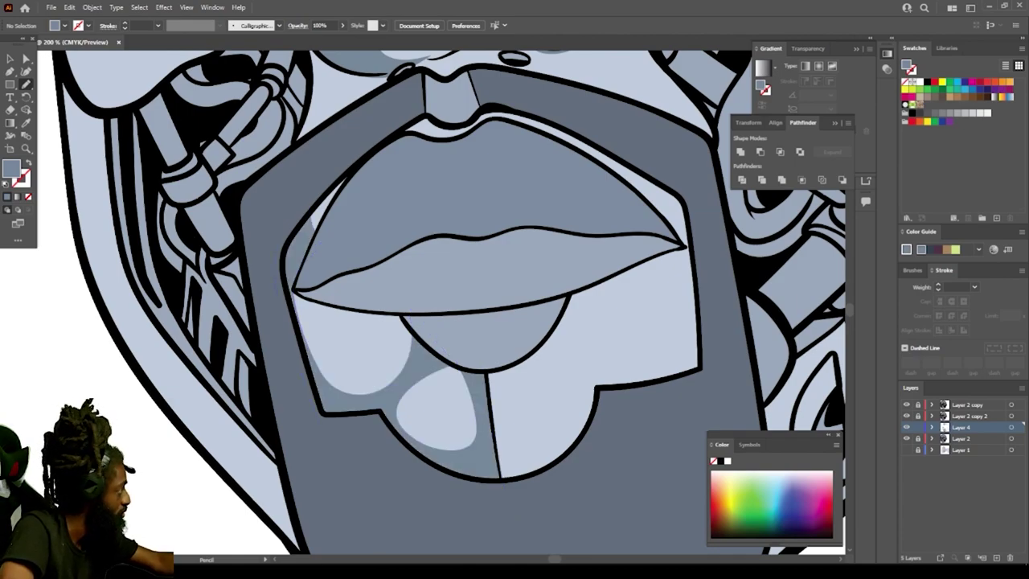
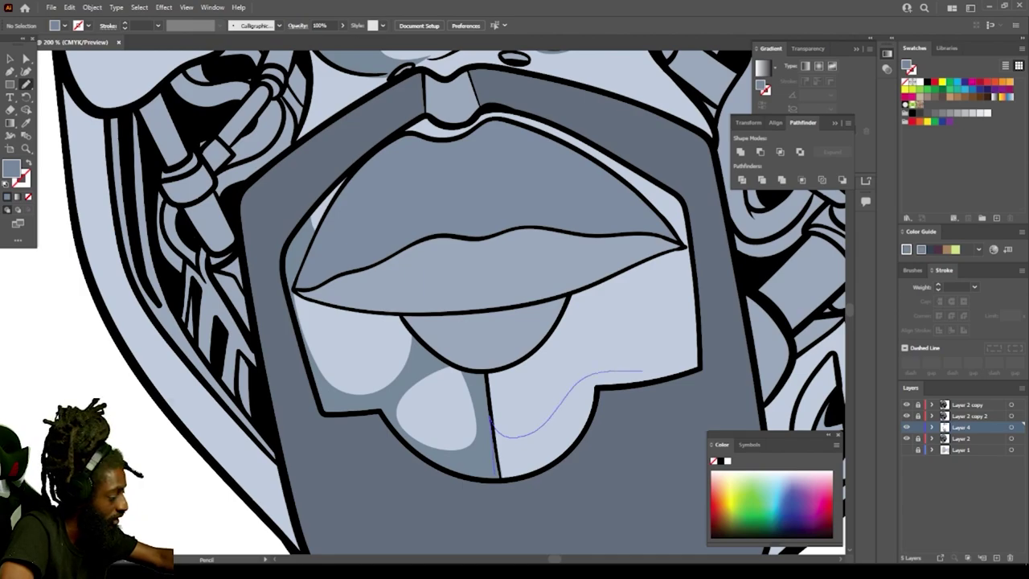
Step: Draw a matching shadow around the right half of the chin plate, leaving one long curved highlight open
{"action": "mouse_move", "coordinate": [642, 372]}
{"action": "left_mouse_down"}
{"action": "mouse_move", "coordinate": [684, 347]}
{"action": "mouse_move", "coordinate": [689, 308]}
{"action": "mouse_move", "coordinate": [633, 274]}
{"action": "mouse_move", "coordinate": [526, 358]}
{"action": "mouse_move", "coordinate": [580, 234]}
{"action": "mouse_move", "coordinate": [642, 230]}
{"action": "left_mouse_up"}
{"action": "left_click_drag", "start_coordinate": [611, 508], "coordinate": [495, 476]}
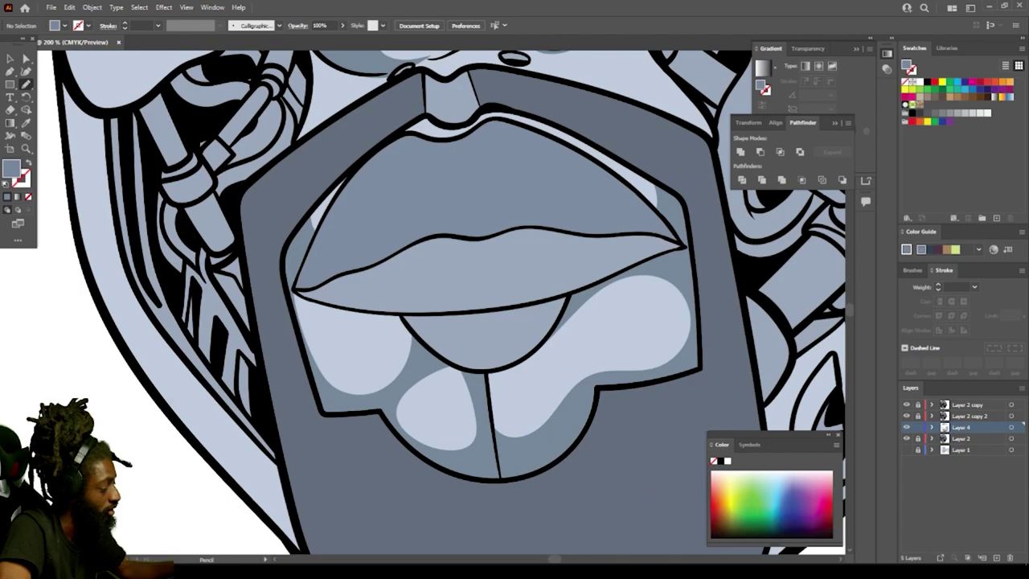
{"action": "key", "text": "ctrl+minus"}
{"action": "key", "text": "ctrl+minus"}
{"action": "key", "text": "ctrl+minus"}
{"action": "key", "text": "ctrl+minus"}
{"action": "key", "text": "ctrl+minus"}
{"action": "key", "text": "ctrl+plus"}
{"action": "key", "text": "ctrl+plus"}
{"action": "key", "text": "ctrl+plus"}
{"action": "key", "text": "ctrl+plus"}
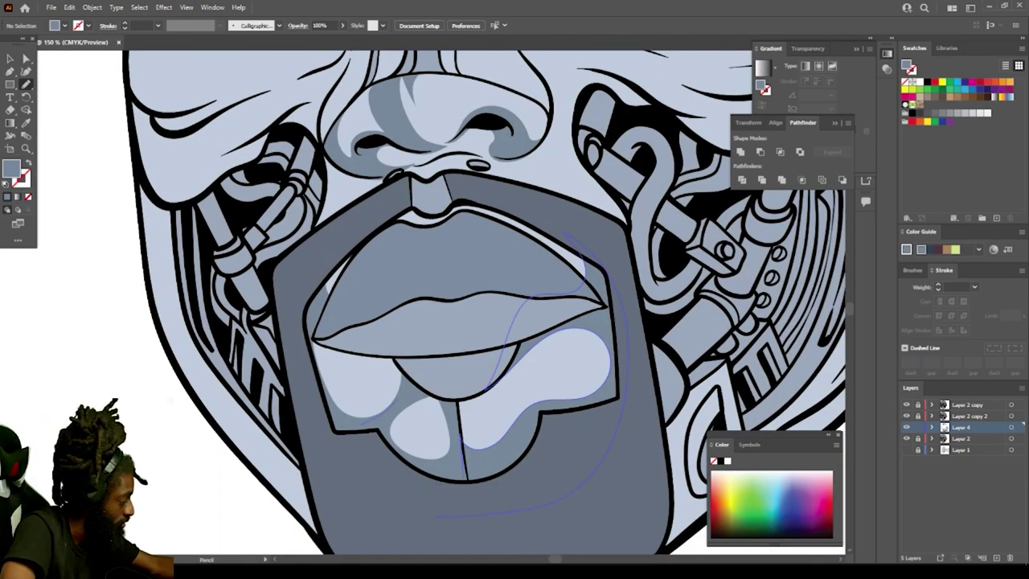
Step: Draw a tapered shadow stripe through the left highlight of the chin plate, splitting it into two smaller highlights
{"action": "left_click_drag", "start_coordinate": [364, 388], "coordinate": [400, 391]}
{"action": "left_click_drag", "start_coordinate": [330, 346], "coordinate": [359, 420]}
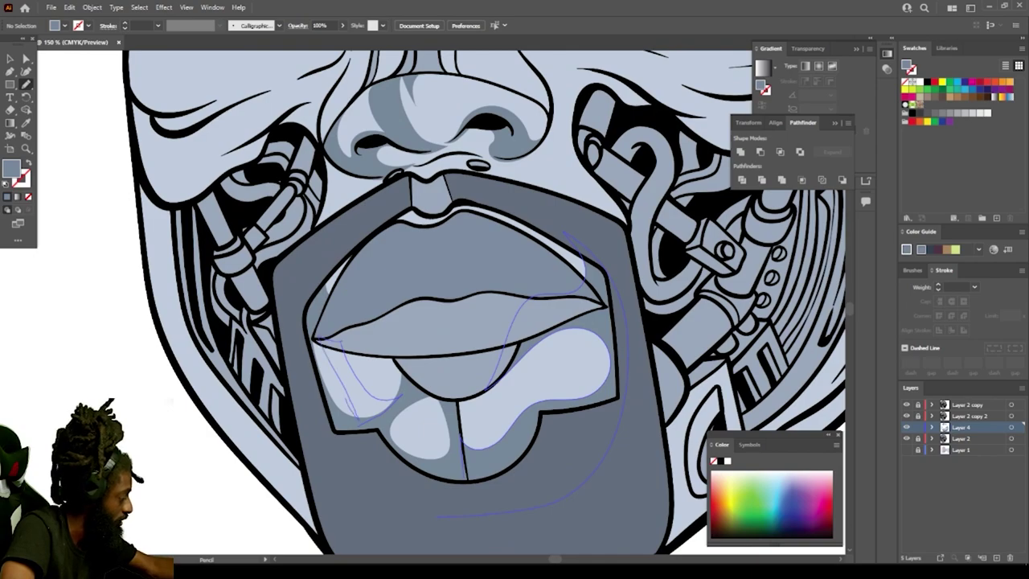
{"action": "key", "text": "ctrl+z"}
{"action": "key", "text": "ctrl+z"}
Step: Draw freehand shadows beside the nose's left wing and down the left side of the nose bridge, ending in tapered points
{"action": "scroll", "coordinate": [483, 306], "scroll_direction": "up", "scroll_amount": 4}
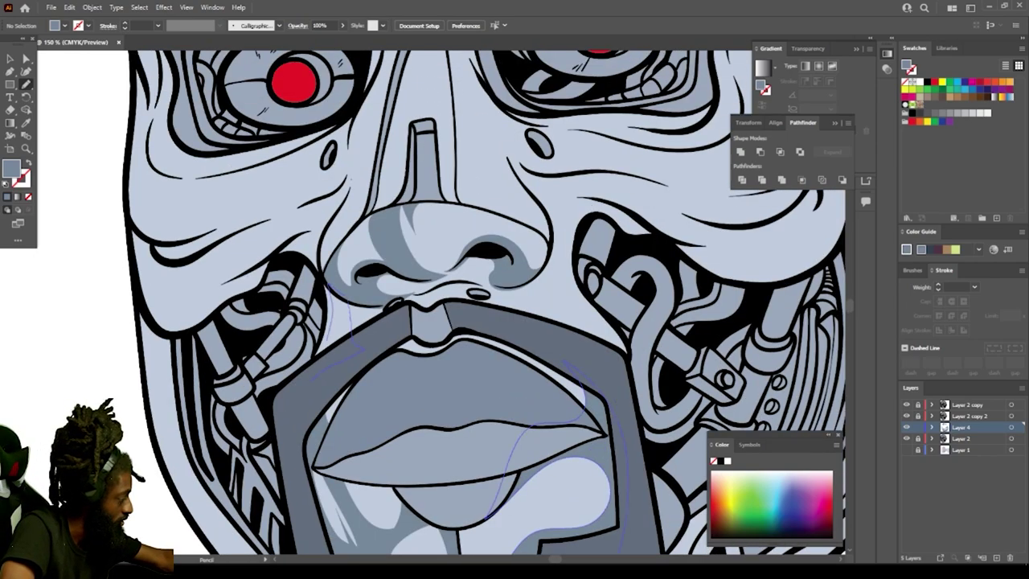
{"action": "scroll", "coordinate": [482, 305], "scroll_direction": "up", "scroll_amount": 2}
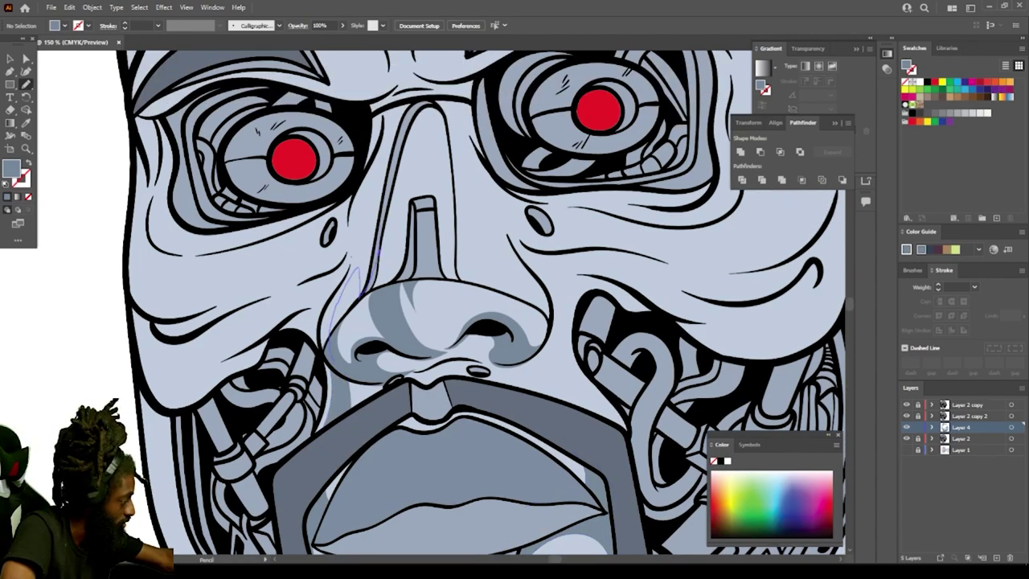
{"action": "left_click_drag", "start_coordinate": [414, 129], "coordinate": [386, 286]}
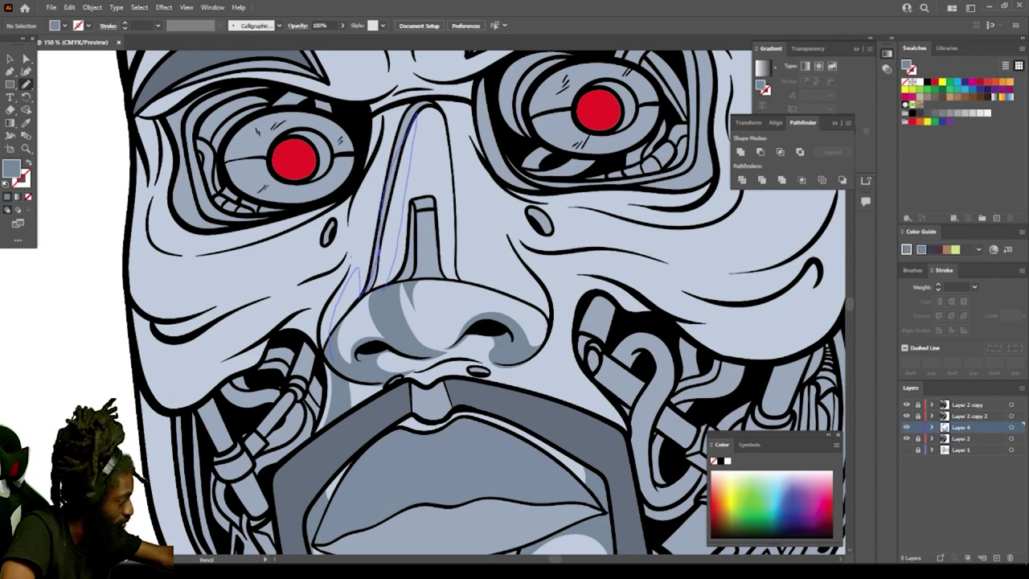
{"action": "left_click_drag", "start_coordinate": [414, 245], "coordinate": [423, 156]}
{"action": "mouse_move", "coordinate": [427, 222]}
{"action": "left_mouse_down"}
{"action": "mouse_move", "coordinate": [431, 121]}
{"action": "mouse_move", "coordinate": [378, 189]}
{"action": "mouse_move", "coordinate": [354, 263]}
{"action": "mouse_move", "coordinate": [311, 333]}
{"action": "mouse_move", "coordinate": [309, 371]}
{"action": "left_mouse_up"}
Step: Draw a jagged, spiked shadow shape across the inner left cheek, from beside the nose to the folds under the eye
{"action": "key", "text": "ctrl+minus"}
{"action": "key", "text": "ctrl+minus"}
{"action": "key", "text": "ctrl+minus"}
{"action": "key", "text": "ctrl+minus"}
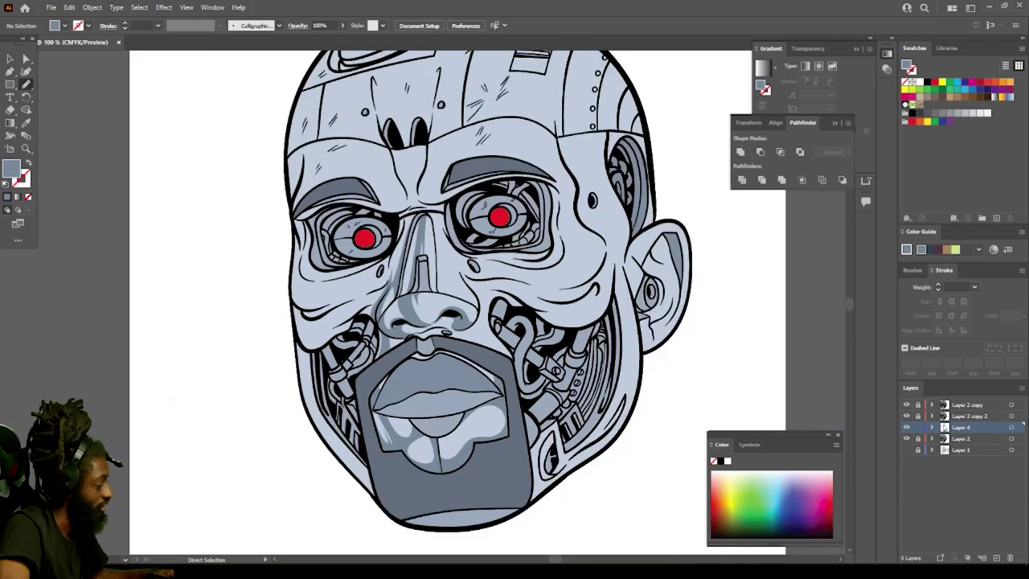
{"action": "scroll", "coordinate": [639, 278], "scroll_direction": "up", "scroll_amount": 2}
{"action": "key", "text": "ctrl+plus"}
{"action": "key", "text": "ctrl+plus"}
{"action": "scroll", "coordinate": [749, 322], "scroll_direction": "left", "scroll_amount": 3}
{"action": "key", "text": "ctrl+plus"}
{"action": "scroll", "coordinate": [567, 466], "scroll_direction": "down", "scroll_amount": 3}
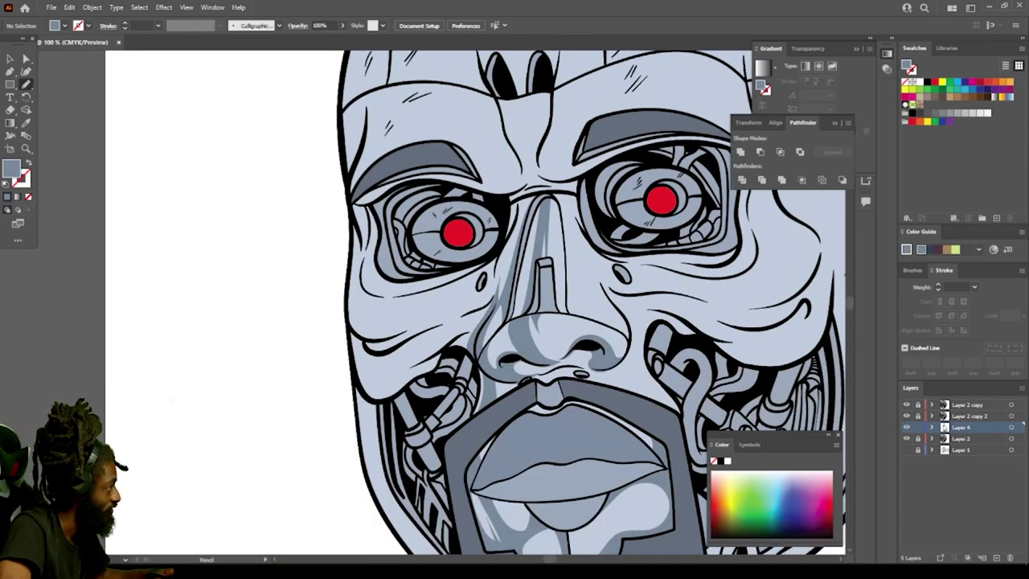
{"action": "key", "text": "ctrl+plus"}
{"action": "key", "text": "ctrl+plus"}
{"action": "scroll", "coordinate": [565, 469], "scroll_direction": "down", "scroll_amount": 2}
{"action": "scroll", "coordinate": [565, 469], "scroll_direction": "up", "scroll_amount": 2}
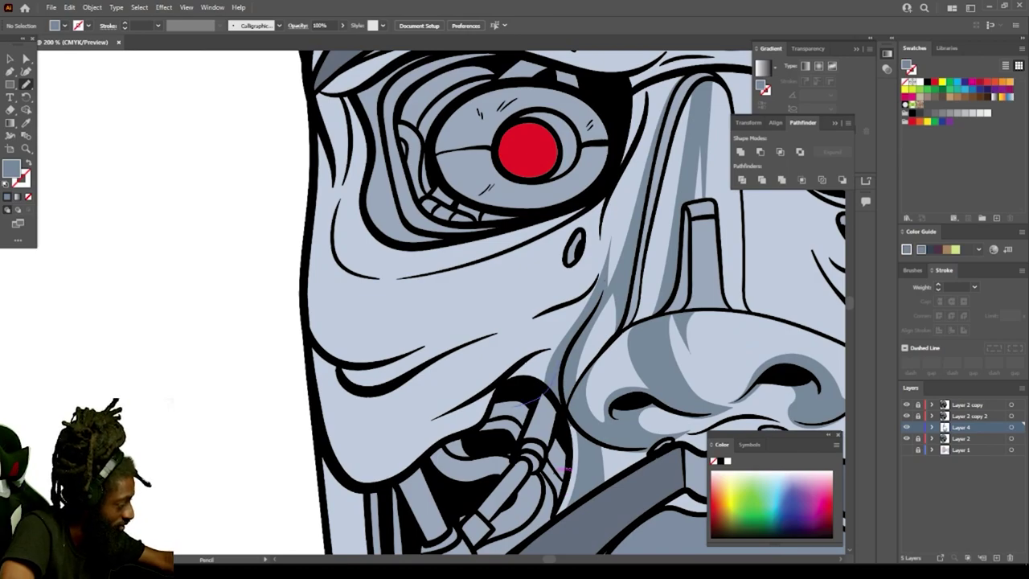
{"action": "mouse_move", "coordinate": [515, 407]}
{"action": "left_mouse_down"}
{"action": "mouse_move", "coordinate": [514, 373]}
{"action": "mouse_move", "coordinate": [480, 395]}
{"action": "mouse_move", "coordinate": [513, 345]}
{"action": "mouse_move", "coordinate": [394, 387]}
{"action": "mouse_move", "coordinate": [436, 347]}
{"action": "mouse_move", "coordinate": [381, 365]}
{"action": "mouse_move", "coordinate": [490, 286]}
{"action": "mouse_move", "coordinate": [476, 310]}
{"action": "mouse_move", "coordinate": [552, 271]}
{"action": "mouse_move", "coordinate": [508, 310]}
{"action": "mouse_move", "coordinate": [540, 302]}
{"action": "mouse_move", "coordinate": [554, 271]}
{"action": "mouse_move", "coordinate": [579, 284]}
{"action": "mouse_move", "coordinate": [603, 262]}
{"action": "left_mouse_up"}
{"action": "mouse_move", "coordinate": [535, 315]}
{"action": "left_mouse_down"}
{"action": "mouse_move", "coordinate": [531, 330]}
{"action": "mouse_move", "coordinate": [579, 321]}
{"action": "mouse_move", "coordinate": [587, 362]}
{"action": "left_mouse_up"}
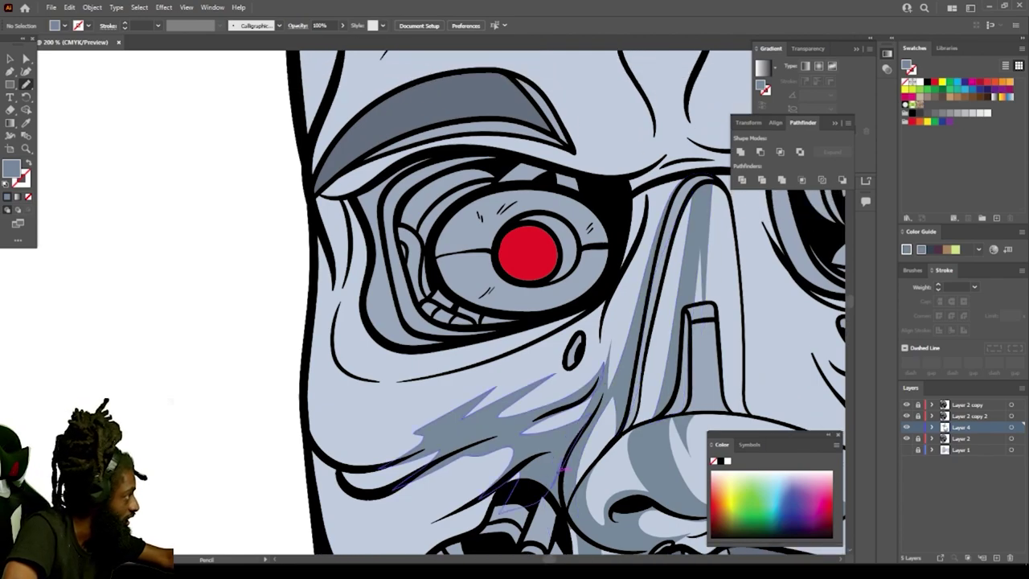
{"action": "mouse_move", "coordinate": [525, 367]}
{"action": "left_mouse_down"}
{"action": "mouse_move", "coordinate": [557, 349]}
{"action": "mouse_move", "coordinate": [561, 330]}
{"action": "mouse_move", "coordinate": [500, 358]}
{"action": "mouse_move", "coordinate": [486, 339]}
{"action": "mouse_move", "coordinate": [468, 359]}
{"action": "mouse_move", "coordinate": [401, 382]}
{"action": "mouse_move", "coordinate": [451, 381]}
{"action": "mouse_move", "coordinate": [435, 405]}
{"action": "mouse_move", "coordinate": [461, 415]}
{"action": "left_mouse_up"}
Step: Draw a curving shadow outline around the outer left cheek, from the lower cheek fold up to the creases beneath the eye socket
{"action": "key", "text": "ctrl+minus"}
{"action": "key", "text": "ctrl+minus"}
{"action": "key", "text": "ctrl+minus"}
{"action": "key", "text": "ctrl+minus"}
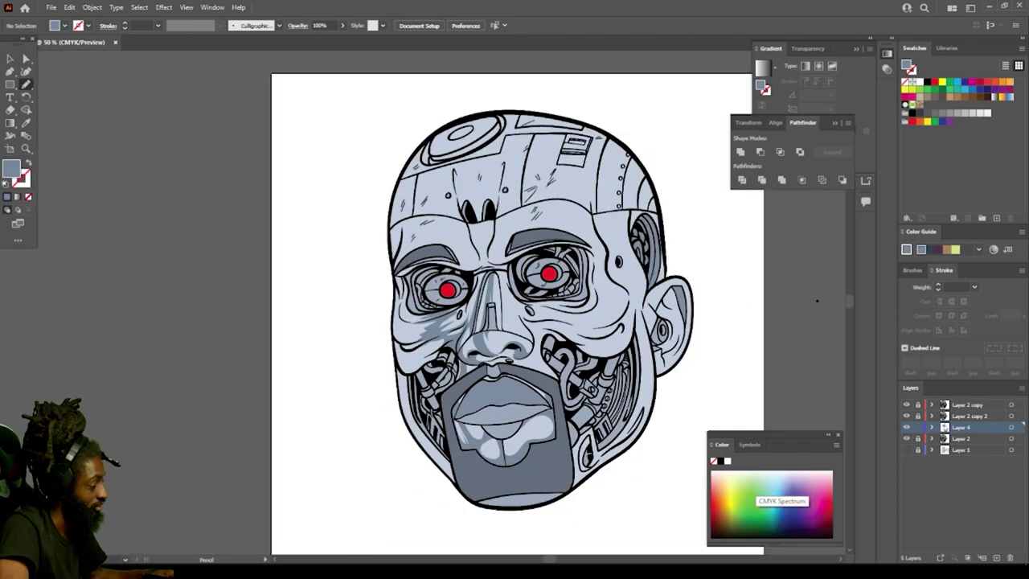
{"action": "key", "text": "ctrl+equal"}
{"action": "key", "text": "ctrl+equal"}
{"action": "key", "text": "ctrl+equal"}
{"action": "key", "text": "ctrl+equal"}
{"action": "key", "text": "n"}
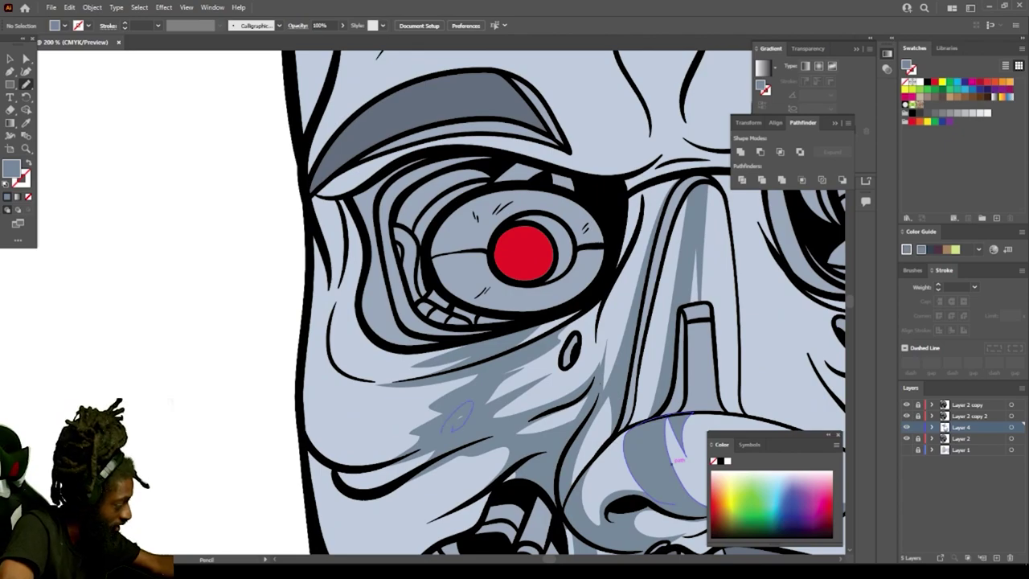
{"action": "scroll", "coordinate": [531, 305], "scroll_direction": "down", "scroll_amount": 1}
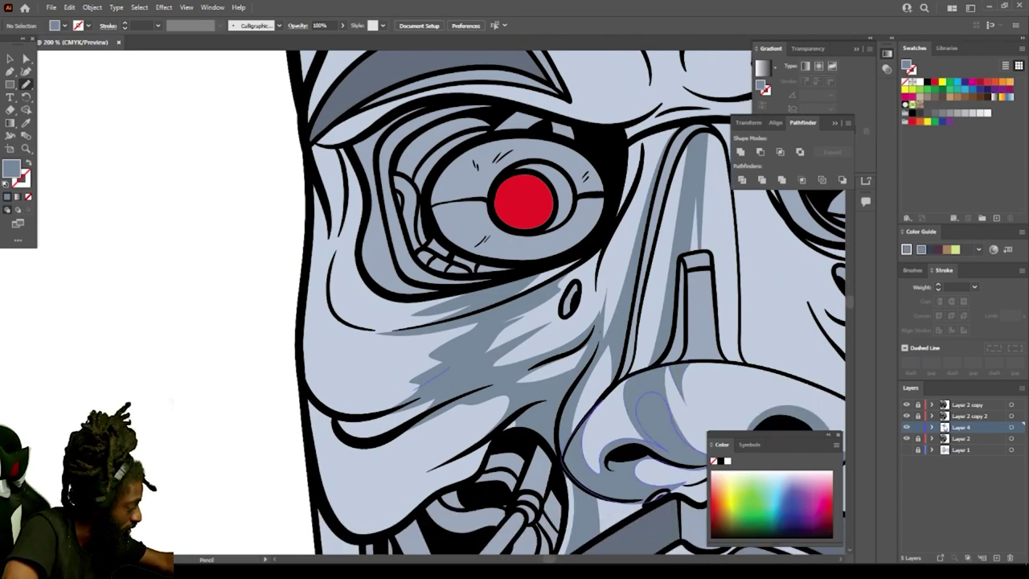
{"action": "left_click_drag", "start_coordinate": [372, 400], "coordinate": [337, 400]}
{"action": "mouse_move", "coordinate": [317, 367]}
{"action": "left_mouse_down"}
{"action": "mouse_move", "coordinate": [346, 356]}
{"action": "mouse_move", "coordinate": [340, 341]}
{"action": "mouse_move", "coordinate": [399, 333]}
{"action": "left_mouse_up"}
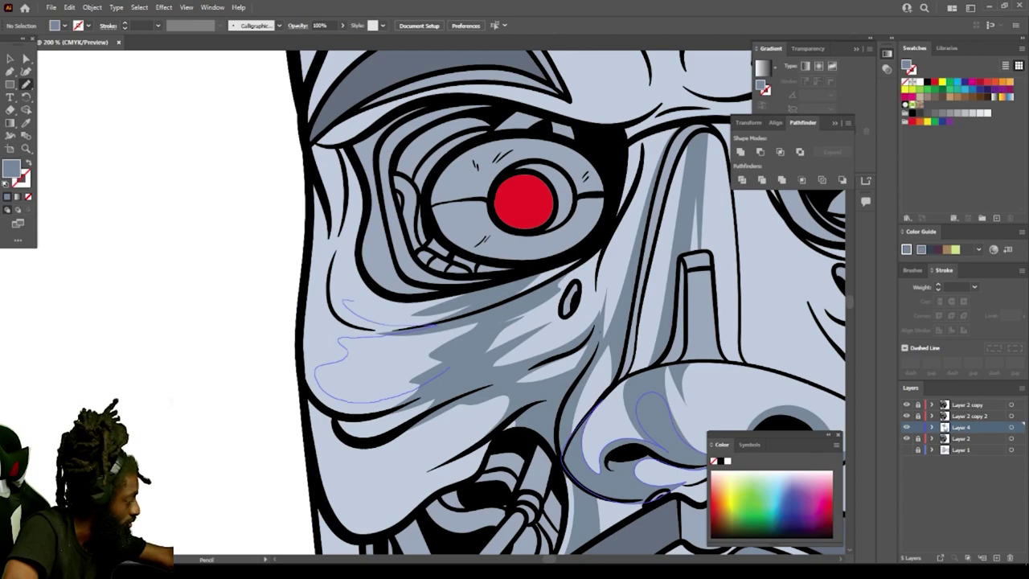
{"action": "left_click_drag", "start_coordinate": [402, 298], "coordinate": [372, 278]}
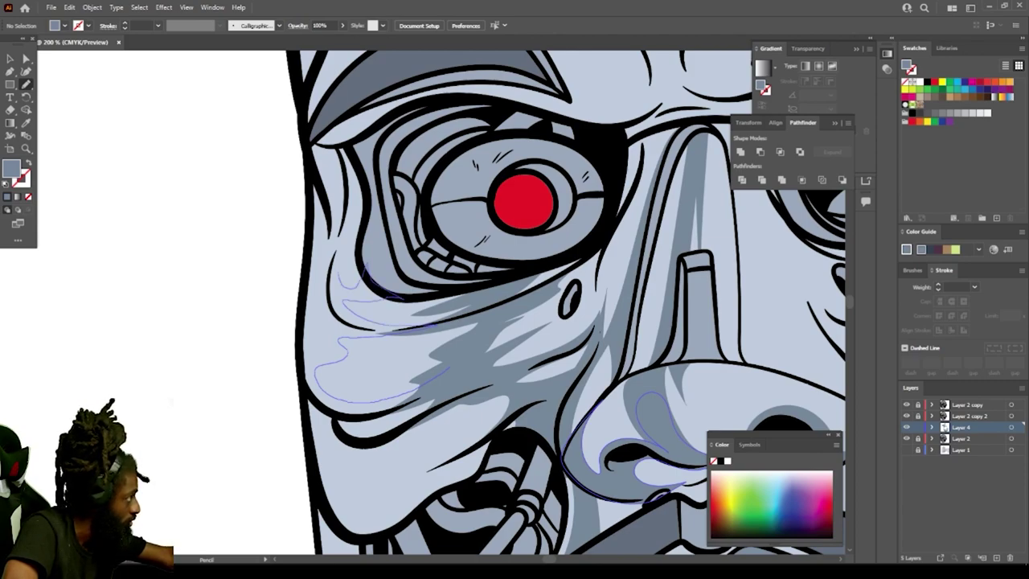
Step: Draw blue-gray Pencil shadow shapes along the outer edge of the left cheek, its folds and the lower cheek rim
{"action": "mouse_move", "coordinate": [349, 219]}
{"action": "left_mouse_down"}
{"action": "mouse_move", "coordinate": [351, 171]}
{"action": "mouse_move", "coordinate": [369, 212]}
{"action": "mouse_move", "coordinate": [353, 149]}
{"action": "mouse_move", "coordinate": [311, 131]}
{"action": "mouse_move", "coordinate": [327, 272]}
{"action": "mouse_move", "coordinate": [308, 336]}
{"action": "mouse_move", "coordinate": [302, 376]}
{"action": "left_mouse_up"}
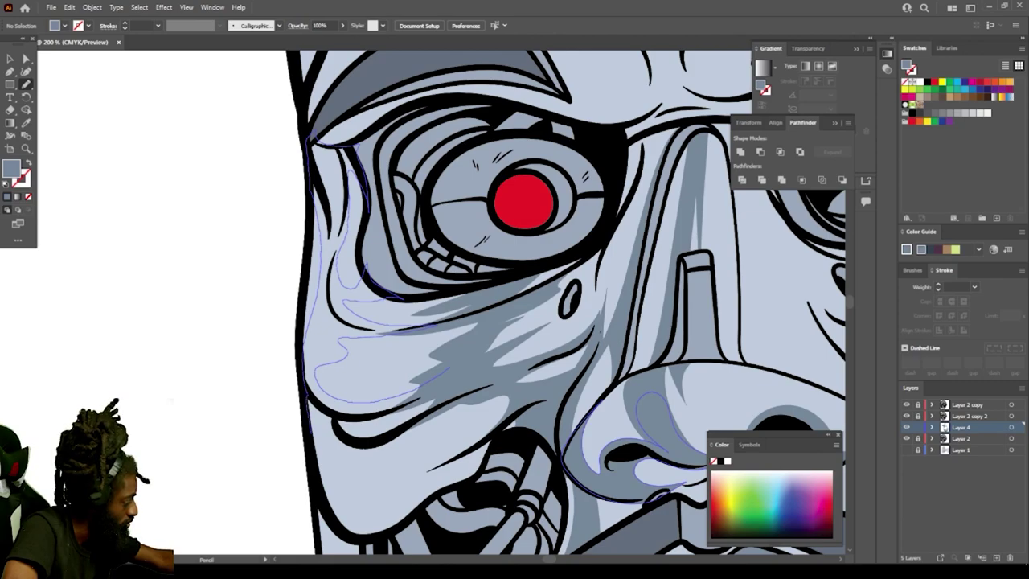
{"action": "left_click_drag", "start_coordinate": [332, 442], "coordinate": [425, 426]}
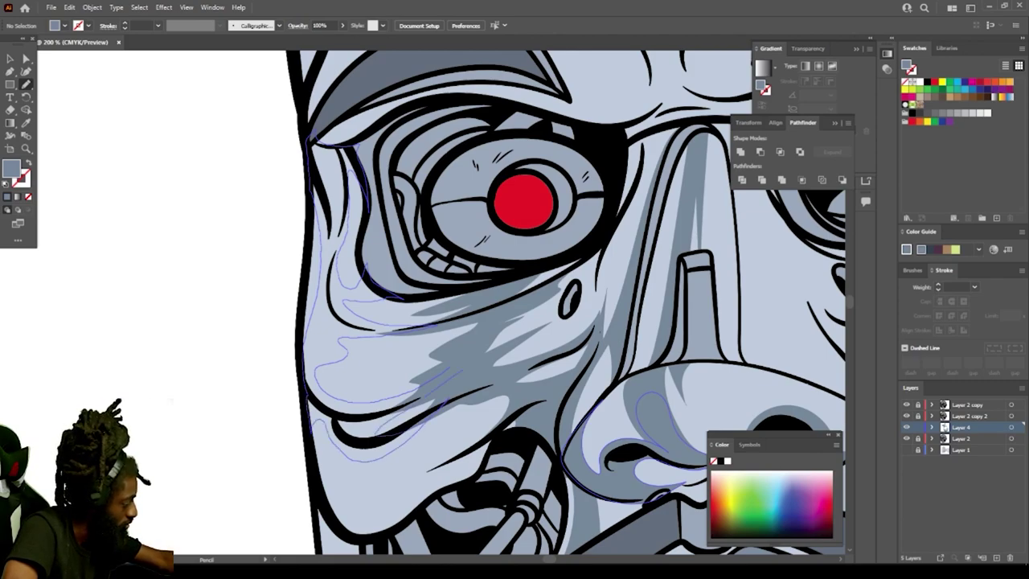
{"action": "scroll", "coordinate": [563, 302], "scroll_direction": "down", "scroll_amount": 3}
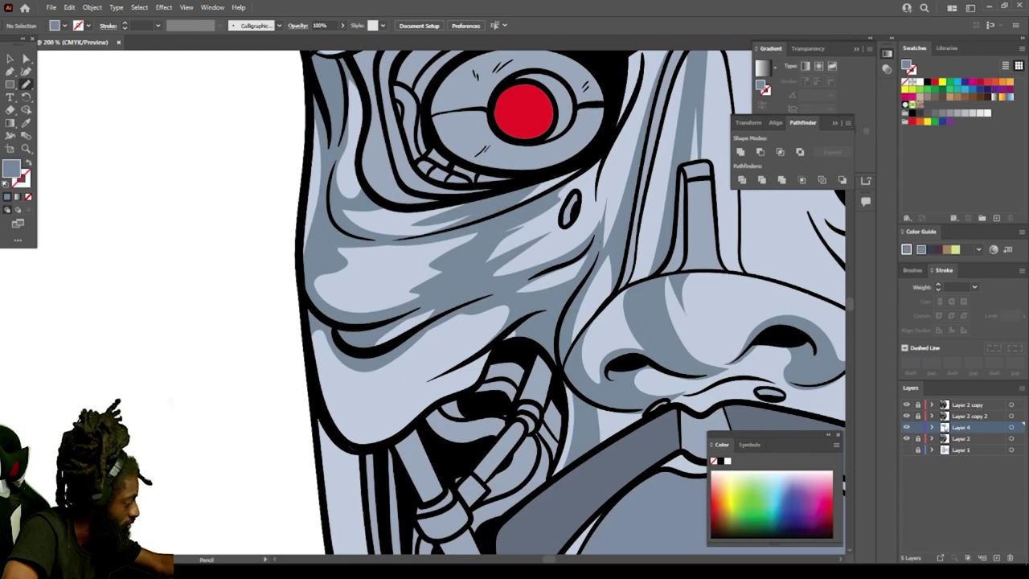
{"action": "mouse_move", "coordinate": [351, 447]}
{"action": "left_mouse_down"}
{"action": "mouse_move", "coordinate": [434, 408]}
{"action": "mouse_move", "coordinate": [387, 417]}
{"action": "mouse_move", "coordinate": [364, 371]}
{"action": "mouse_move", "coordinate": [338, 404]}
{"action": "mouse_move", "coordinate": [354, 442]}
{"action": "mouse_move", "coordinate": [335, 433]}
{"action": "left_mouse_up"}
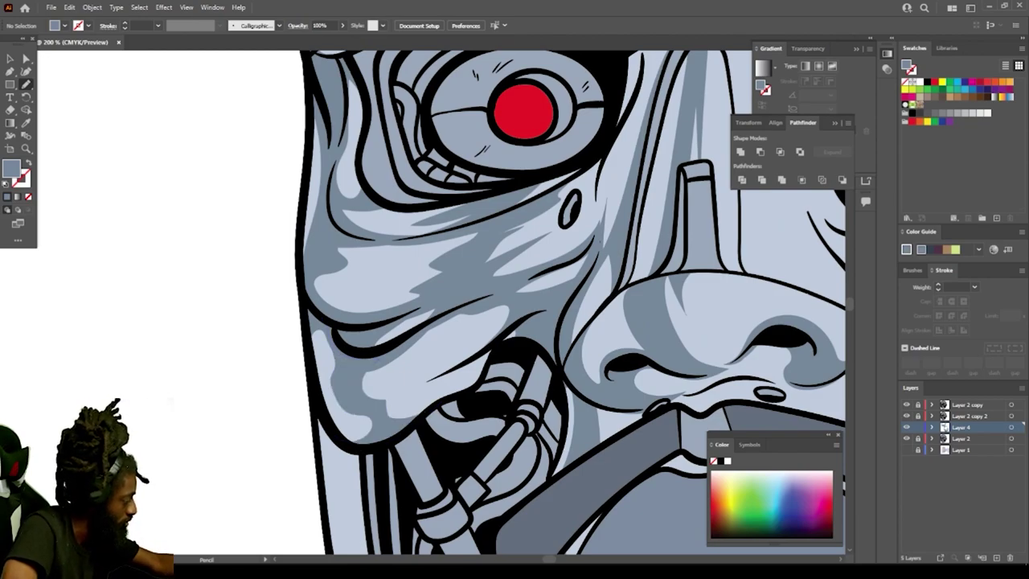
Step: Draw a small blue-gray shadow where the left cheek meets the exposed jaw mechanics beside the nose
{"action": "key", "text": "ctrl+minus"}
{"action": "key", "text": "ctrl+minus"}
{"action": "key", "text": "ctrl+minus"}
{"action": "key", "text": "ctrl+minus"}
{"action": "key", "text": "ctrl+minus"}
{"action": "scroll", "coordinate": [423, 302], "scroll_direction": "up", "scroll_amount": 2}
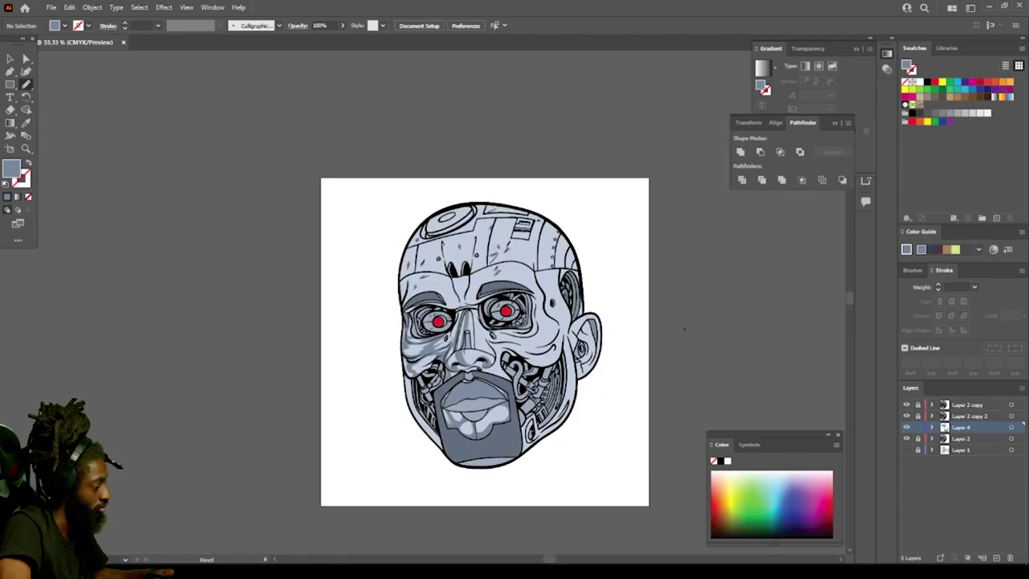
{"action": "key", "text": "ctrl+plus"}
{"action": "key", "text": "ctrl+plus"}
{"action": "key", "text": "ctrl+plus"}
{"action": "scroll", "coordinate": [423, 303], "scroll_direction": "down", "scroll_amount": 5}
{"action": "key", "text": "ctrl+plus"}
{"action": "key", "text": "ctrl+plus"}
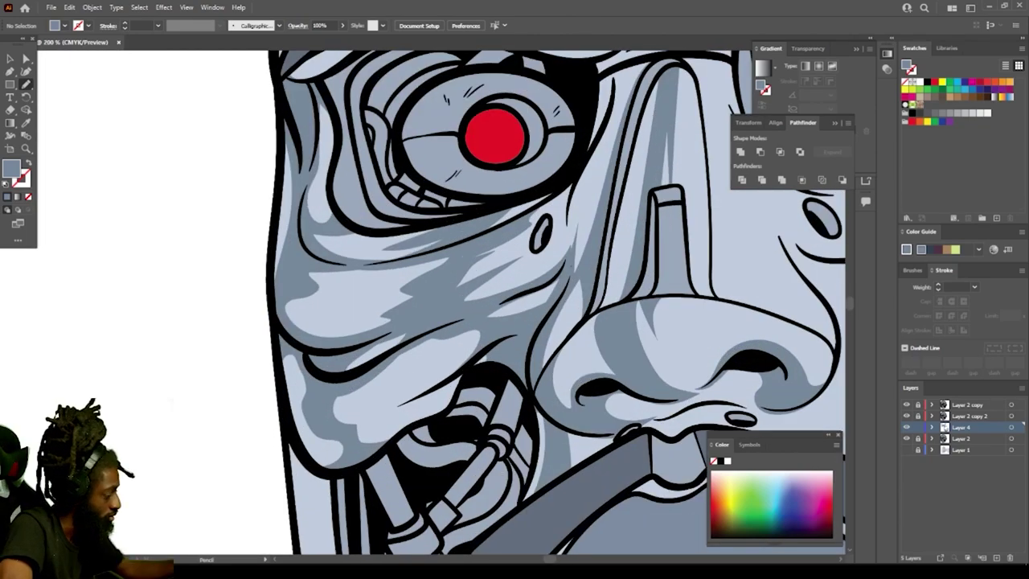
{"action": "left_click_drag", "start_coordinate": [503, 342], "coordinate": [473, 385]}
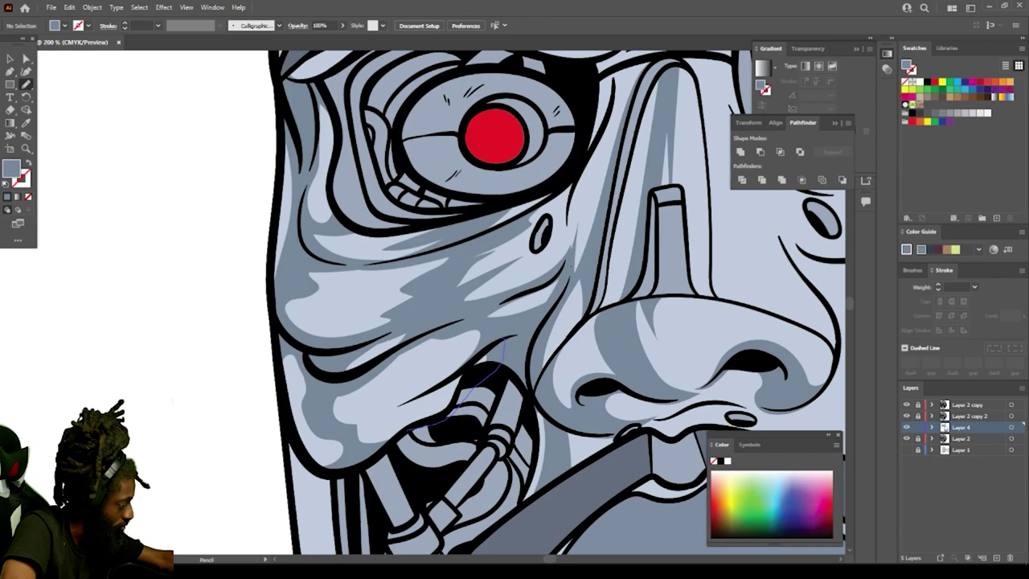
{"action": "mouse_move", "coordinate": [430, 424]}
{"action": "left_mouse_down"}
{"action": "mouse_move", "coordinate": [444, 396]}
{"action": "mouse_move", "coordinate": [385, 415]}
{"action": "mouse_move", "coordinate": [447, 353]}
{"action": "mouse_move", "coordinate": [375, 369]}
{"action": "mouse_move", "coordinate": [503, 342]}
{"action": "left_mouse_up"}
Step: Draw a blue-gray shadow shape above the inner left eyebrow, running in pointed streaks up the forehead to the upper plate
{"action": "key", "text": "ctrl+minus"}
{"action": "key", "text": "ctrl+minus"}
{"action": "key", "text": "ctrl+minus"}
{"action": "key", "text": "ctrl+minus"}
{"action": "scroll", "coordinate": [423, 303], "scroll_direction": "up", "scroll_amount": 2}
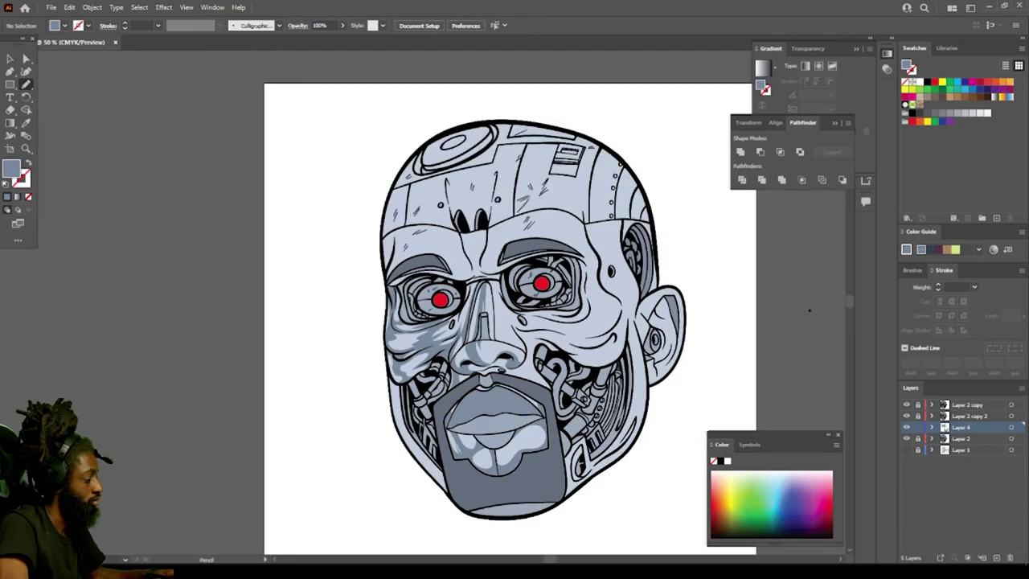
{"action": "key", "text": "ctrl+plus"}
{"action": "key", "text": "ctrl+plus"}
{"action": "scroll", "coordinate": [515, 306], "scroll_direction": "up", "scroll_amount": 2}
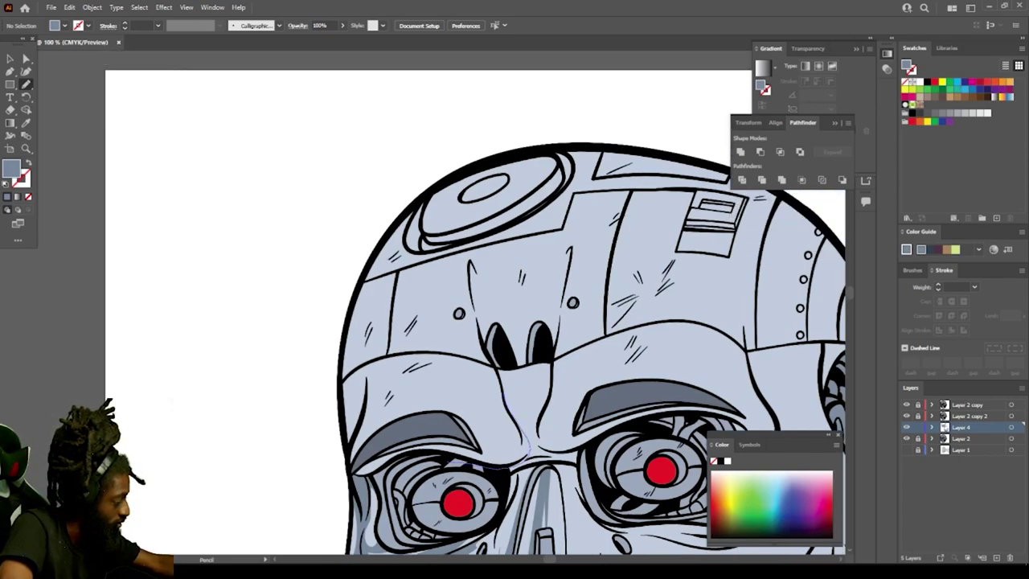
{"action": "left_click_drag", "start_coordinate": [488, 351], "coordinate": [507, 426]}
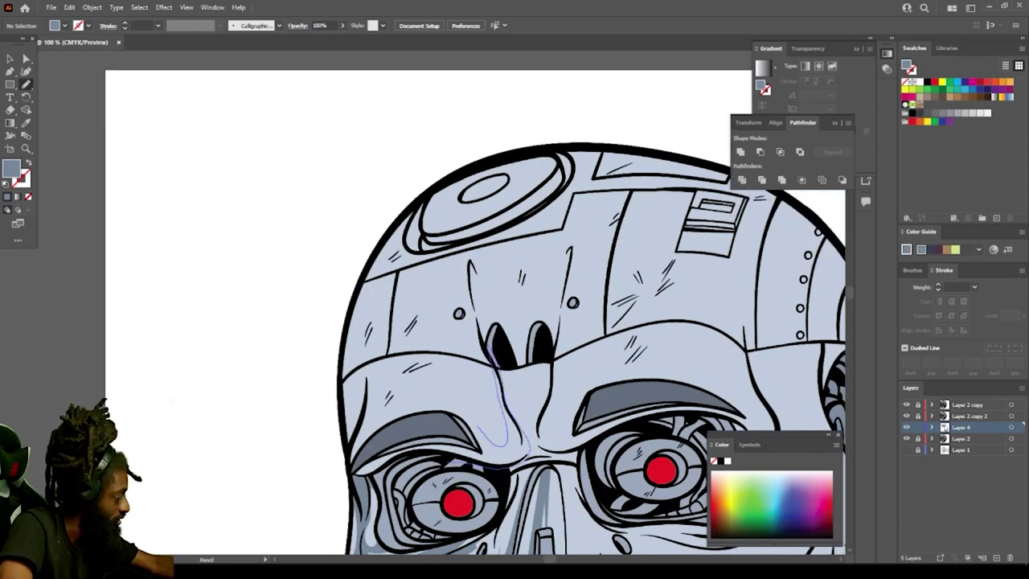
{"action": "mouse_move", "coordinate": [478, 392]}
{"action": "left_mouse_down"}
{"action": "mouse_move", "coordinate": [455, 259]}
{"action": "mouse_move", "coordinate": [467, 404]}
{"action": "left_mouse_up"}
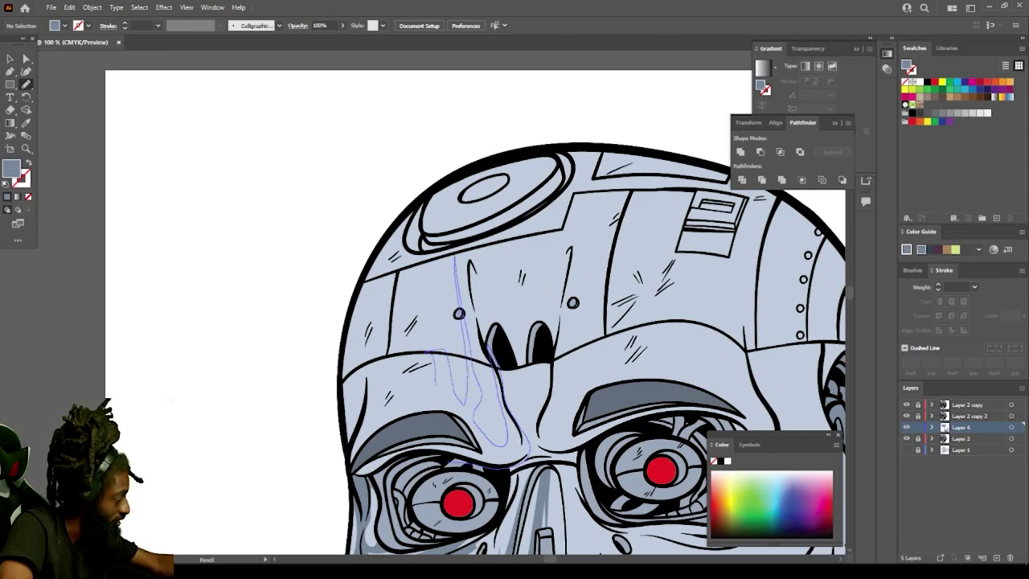
{"action": "left_click_drag", "start_coordinate": [438, 434], "coordinate": [426, 447]}
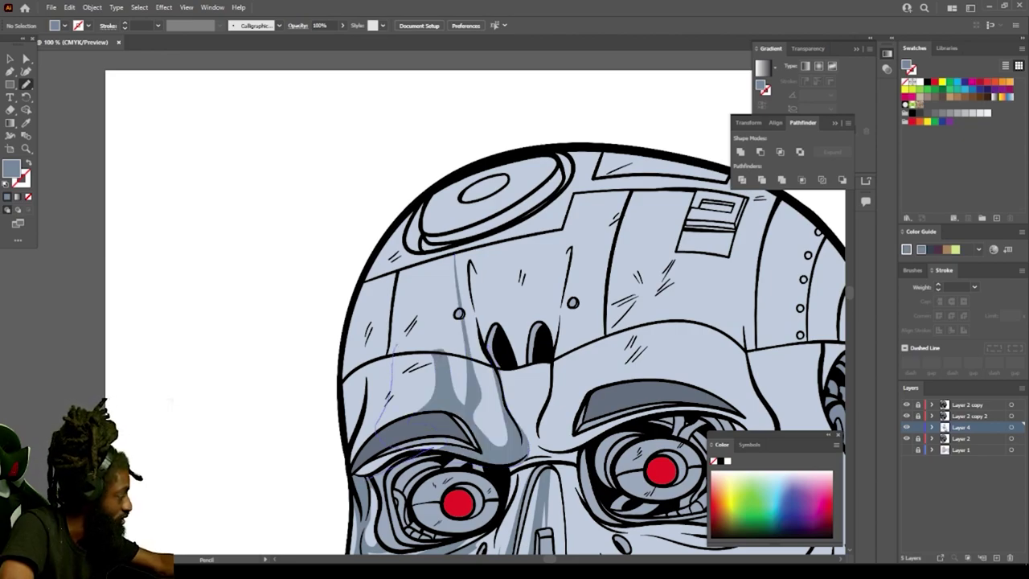
Step: Shade the left side of the forehead and skull, following the outer contour and crossing the round port on top
{"action": "left_click_drag", "start_coordinate": [396, 345], "coordinate": [405, 315]}
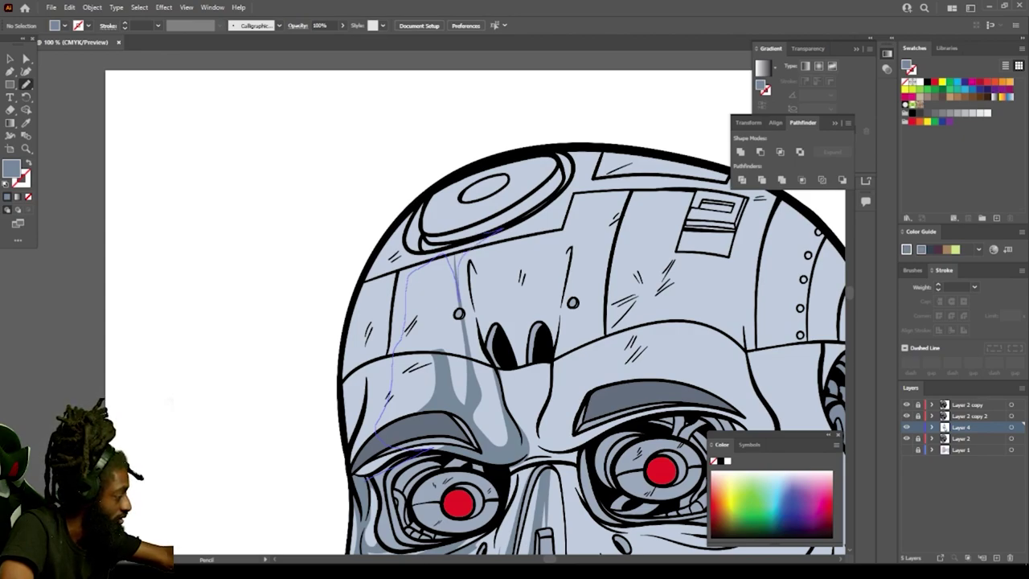
{"action": "left_click_drag", "start_coordinate": [492, 228], "coordinate": [509, 208]}
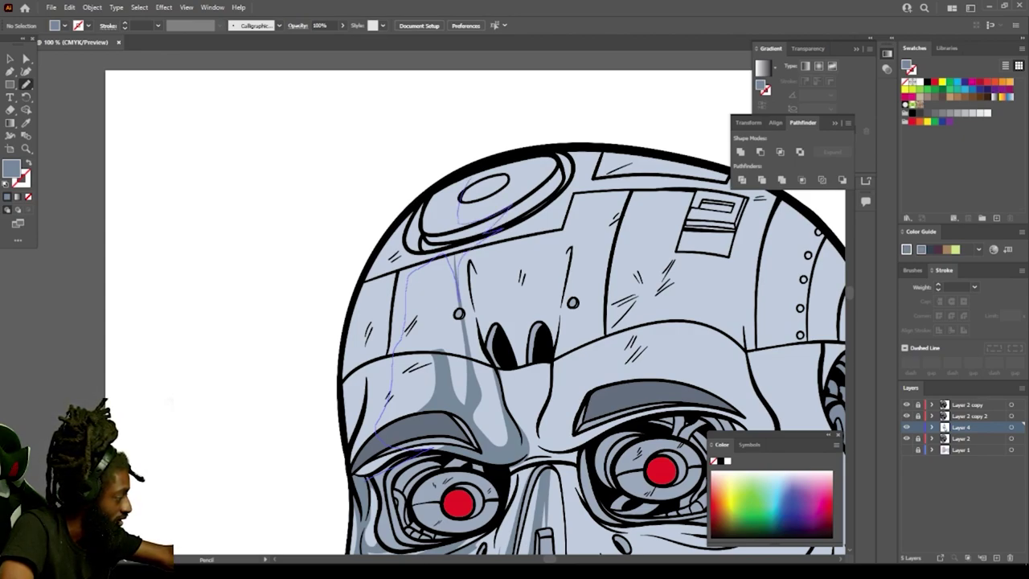
{"action": "mouse_move", "coordinate": [476, 170]}
{"action": "left_mouse_down"}
{"action": "mouse_move", "coordinate": [421, 201]}
{"action": "mouse_move", "coordinate": [388, 251]}
{"action": "left_mouse_up"}
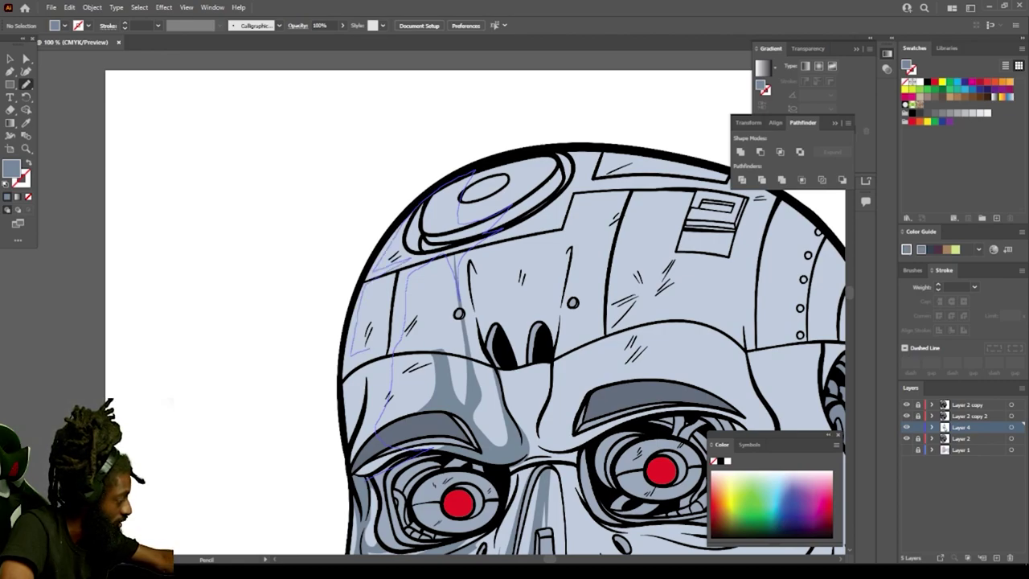
{"action": "left_click_drag", "start_coordinate": [369, 349], "coordinate": [356, 360]}
{"action": "mouse_move", "coordinate": [353, 403]}
{"action": "left_mouse_down"}
{"action": "mouse_move", "coordinate": [366, 369]}
{"action": "mouse_move", "coordinate": [375, 407]}
{"action": "mouse_move", "coordinate": [356, 466]}
{"action": "left_mouse_up"}
Step: Draw a blue-gray shadow from the nose bridge over the inner right eyebrow, with streaks up to the central forehead plate
{"action": "key", "text": "ctrl+minus"}
{"action": "key", "text": "ctrl+minus"}
{"action": "key", "text": "ctrl+minus"}
{"action": "key", "text": "ctrl+minus"}
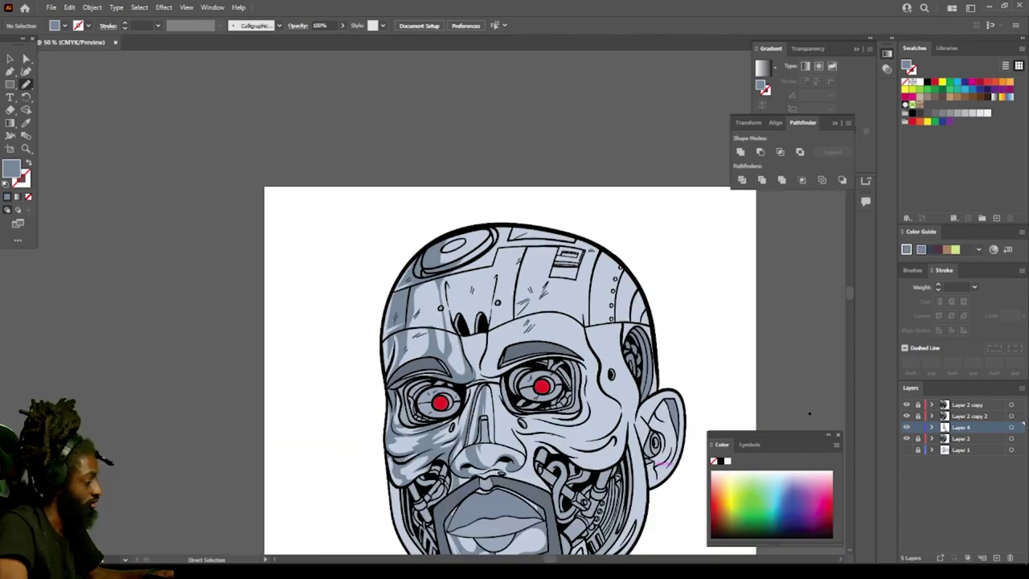
{"action": "key", "text": "ctrl+plus"}
{"action": "key", "text": "ctrl+plus"}
{"action": "key", "text": "ctrl+plus"}
{"action": "key", "text": "ctrl+plus"}
{"action": "key", "text": "ctrl+plus"}
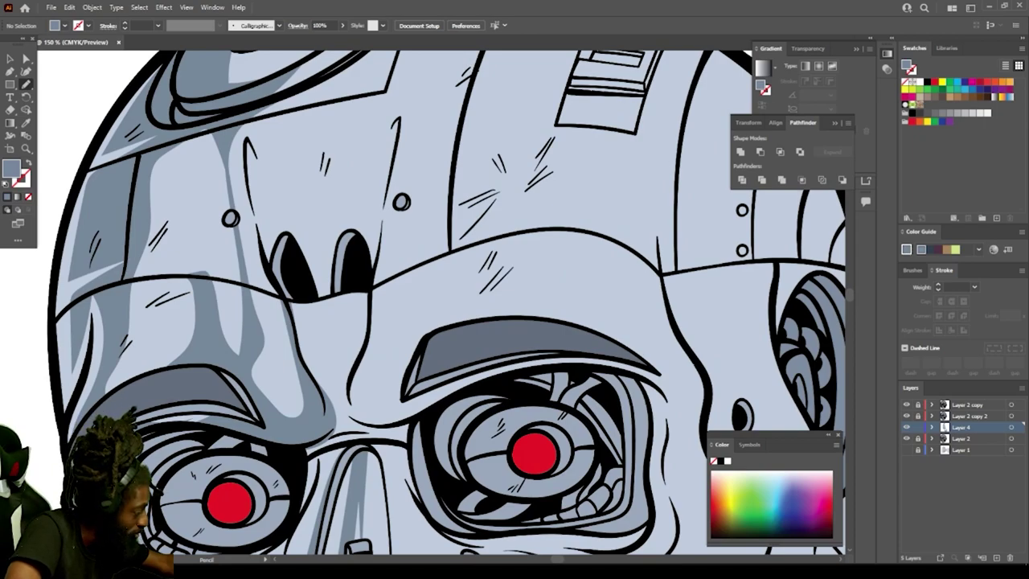
{"action": "left_click_drag", "start_coordinate": [347, 379], "coordinate": [351, 418]}
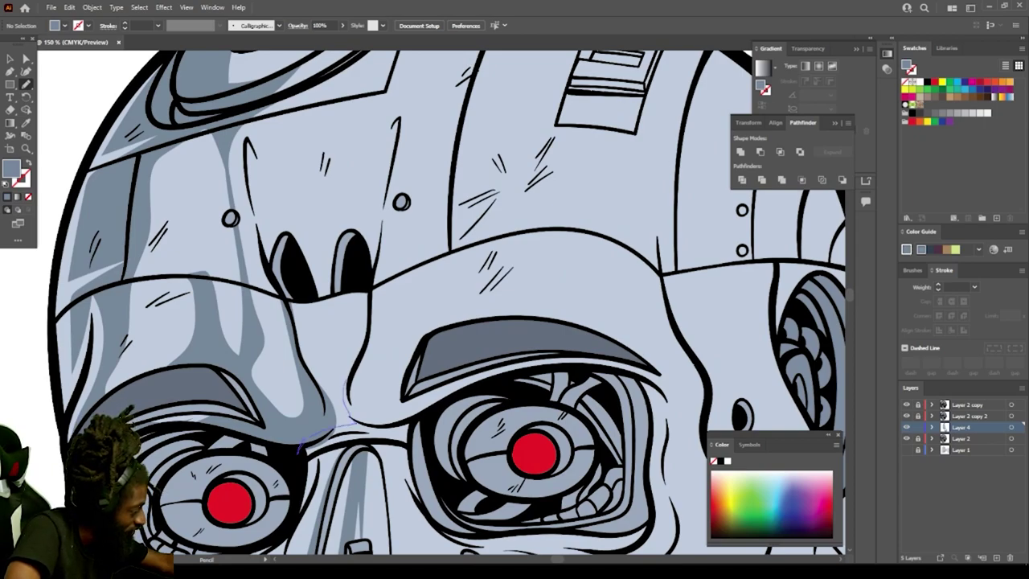
{"action": "mouse_move", "coordinate": [366, 338]}
{"action": "left_mouse_down"}
{"action": "mouse_move", "coordinate": [348, 376]}
{"action": "mouse_move", "coordinate": [405, 352]}
{"action": "mouse_move", "coordinate": [448, 171]}
{"action": "left_mouse_up"}
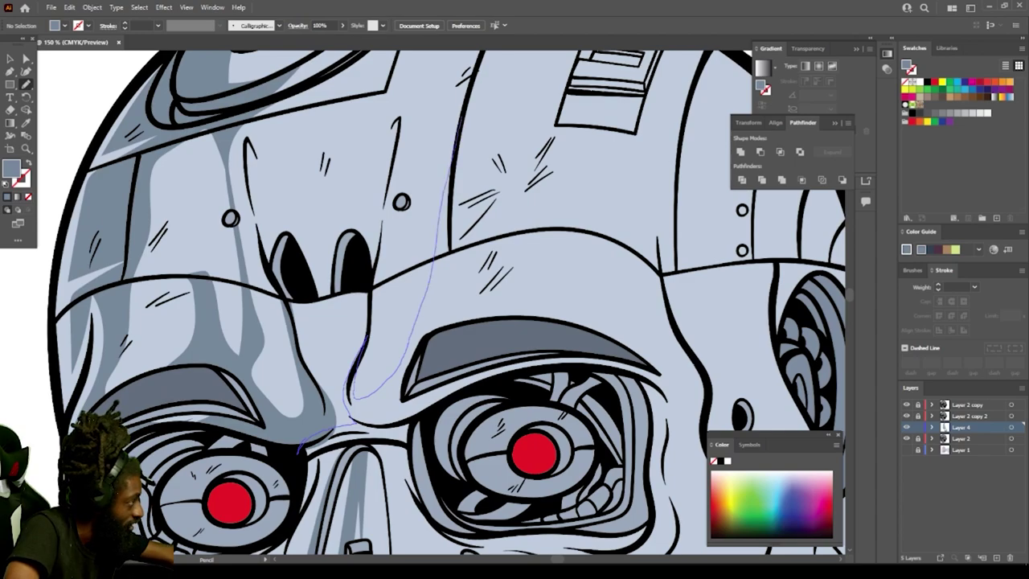
{"action": "mouse_move", "coordinate": [462, 119]}
{"action": "left_mouse_down"}
{"action": "mouse_move", "coordinate": [455, 172]}
{"action": "mouse_move", "coordinate": [471, 186]}
{"action": "mouse_move", "coordinate": [458, 263]}
{"action": "mouse_move", "coordinate": [499, 256]}
{"action": "mouse_move", "coordinate": [537, 314]}
{"action": "mouse_move", "coordinate": [520, 265]}
{"action": "mouse_move", "coordinate": [488, 326]}
{"action": "mouse_move", "coordinate": [501, 357]}
{"action": "mouse_move", "coordinate": [481, 391]}
{"action": "mouse_move", "coordinate": [410, 428]}
{"action": "mouse_move", "coordinate": [419, 434]}
{"action": "mouse_move", "coordinate": [353, 444]}
{"action": "left_mouse_up"}
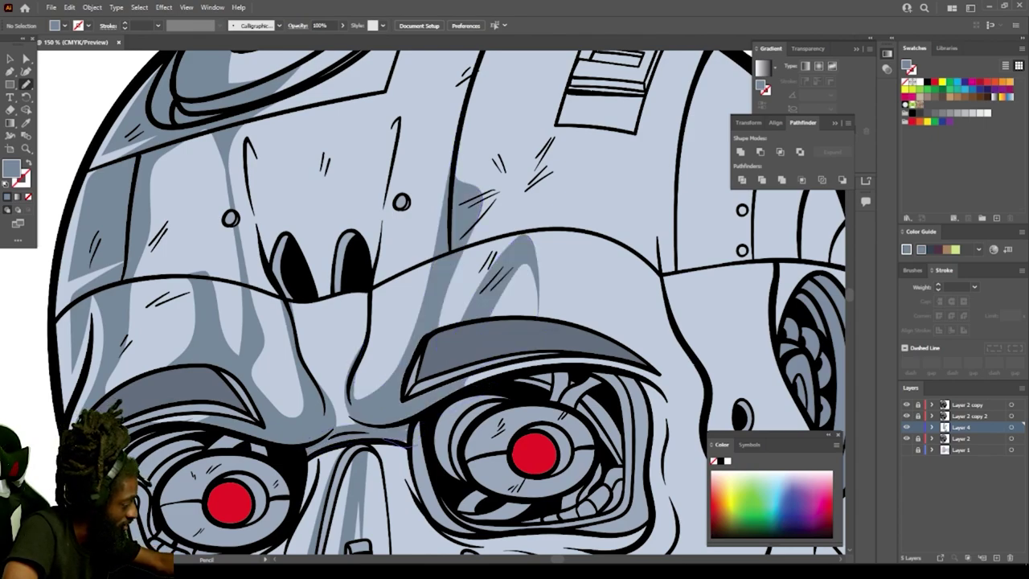
Step: Shade the right cheek below the eye socket with jagged blue-gray shapes above the exposed jaw mechanics
{"action": "key", "text": "ctrl+minus"}
{"action": "key", "text": "ctrl+minus"}
{"action": "key", "text": "ctrl+minus"}
{"action": "key", "text": "ctrl+minus"}
{"action": "scroll", "coordinate": [627, 303], "scroll_direction": "down", "scroll_amount": 1}
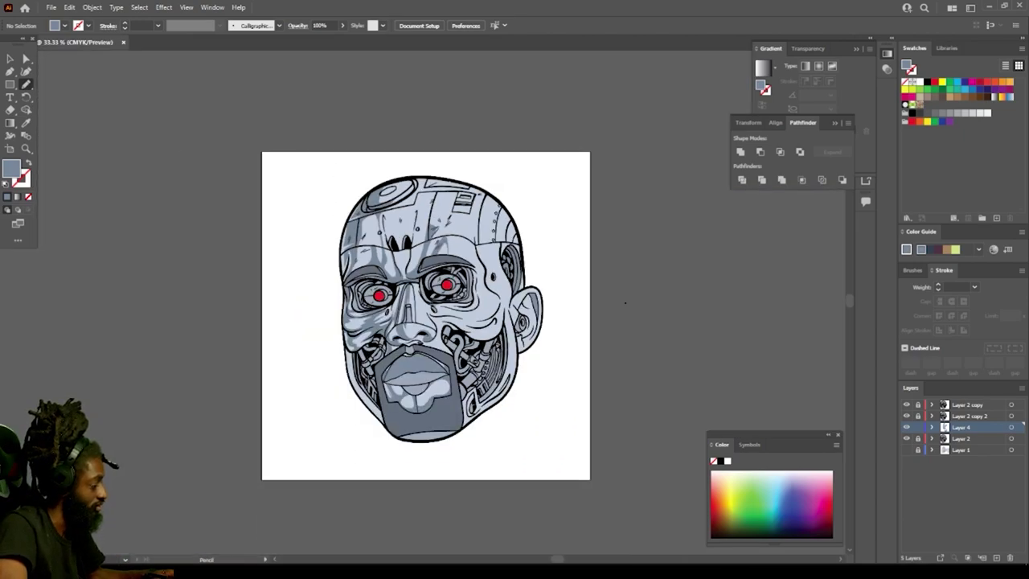
{"action": "key", "text": "ctrl+equal"}
{"action": "key", "text": "ctrl+equal"}
{"action": "key", "text": "ctrl+equal"}
{"action": "key", "text": "ctrl+equal"}
{"action": "scroll", "coordinate": [666, 402], "scroll_direction": "up", "scroll_amount": 2}
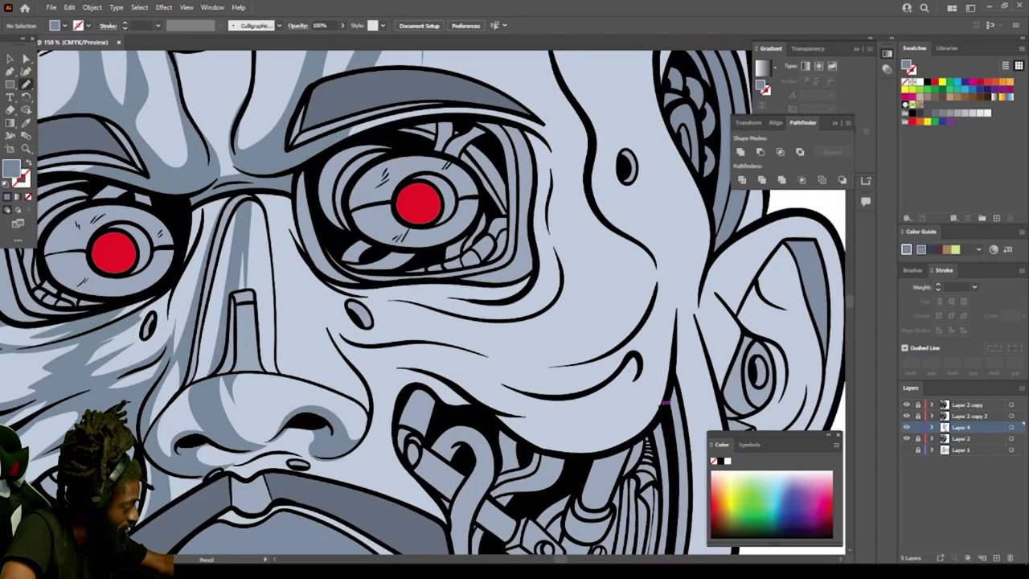
{"action": "left_click_drag", "start_coordinate": [403, 397], "coordinate": [461, 416]}
{"action": "mouse_move", "coordinate": [392, 409]}
{"action": "left_mouse_down"}
{"action": "mouse_move", "coordinate": [380, 366]}
{"action": "mouse_move", "coordinate": [432, 349]}
{"action": "mouse_move", "coordinate": [383, 342]}
{"action": "mouse_move", "coordinate": [428, 334]}
{"action": "mouse_move", "coordinate": [389, 301]}
{"action": "mouse_move", "coordinate": [503, 320]}
{"action": "mouse_move", "coordinate": [554, 303]}
{"action": "mouse_move", "coordinate": [562, 288]}
{"action": "mouse_move", "coordinate": [547, 332]}
{"action": "mouse_move", "coordinate": [578, 325]}
{"action": "mouse_move", "coordinate": [558, 352]}
{"action": "mouse_move", "coordinate": [519, 362]}
{"action": "mouse_move", "coordinate": [559, 371]}
{"action": "mouse_move", "coordinate": [547, 386]}
{"action": "mouse_move", "coordinate": [526, 387]}
{"action": "mouse_move", "coordinate": [591, 411]}
{"action": "mouse_move", "coordinate": [583, 431]}
{"action": "mouse_move", "coordinate": [563, 439]}
{"action": "mouse_move", "coordinate": [462, 419]}
{"action": "left_mouse_up"}
Step: Draw a blue-gray shadow beside the nose, from the inner corner of the right eye socket down to the nostril crease
{"action": "key", "text": "ctrl+minus"}
{"action": "key", "text": "ctrl+minus"}
{"action": "key", "text": "ctrl+minus"}
{"action": "key", "text": "ctrl+minus"}
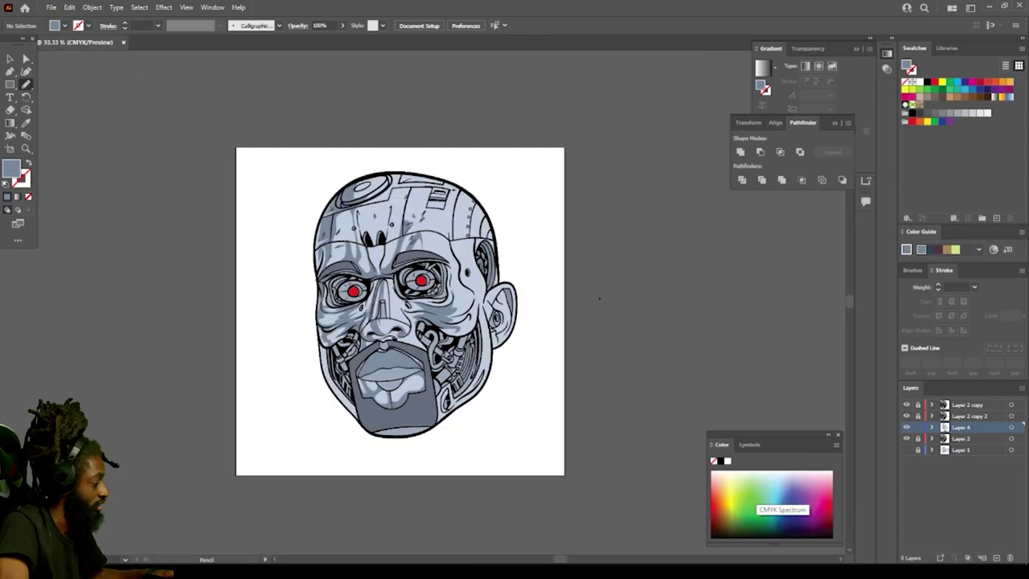
{"action": "key", "text": "ctrl+minus"}
{"action": "key", "text": "ctrl+plus"}
{"action": "key", "text": "ctrl+plus"}
{"action": "key", "text": "ctrl+plus"}
{"action": "key", "text": "ctrl+plus"}
{"action": "key", "text": "ctrl+plus"}
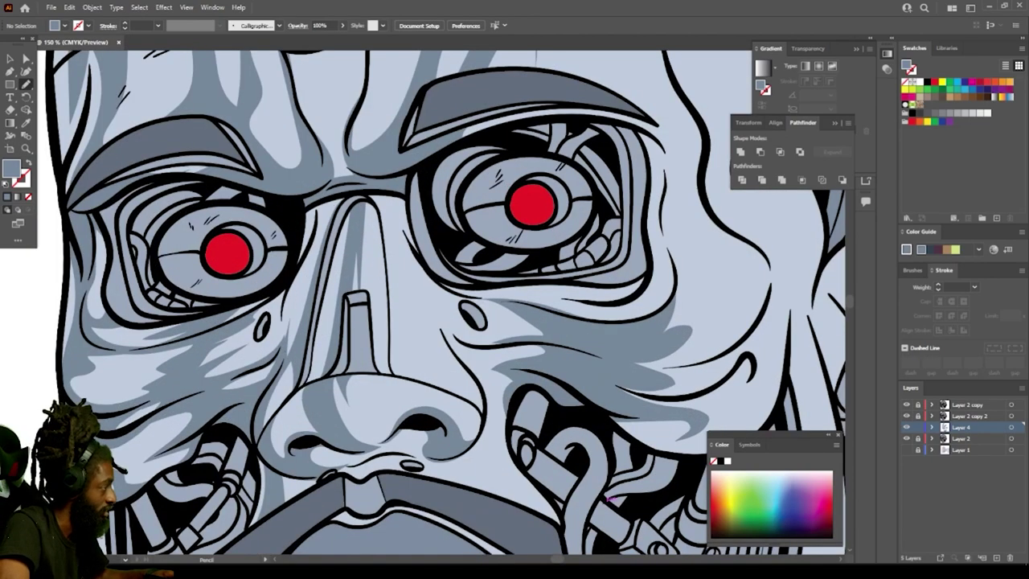
{"action": "scroll", "coordinate": [612, 499], "scroll_direction": "up", "scroll_amount": 2}
{"action": "mouse_move", "coordinate": [442, 328]}
{"action": "left_mouse_down"}
{"action": "mouse_move", "coordinate": [480, 441]}
{"action": "mouse_move", "coordinate": [422, 379]}
{"action": "mouse_move", "coordinate": [415, 329]}
{"action": "mouse_move", "coordinate": [427, 361]}
{"action": "mouse_move", "coordinate": [438, 349]}
{"action": "mouse_move", "coordinate": [401, 306]}
{"action": "left_mouse_up"}
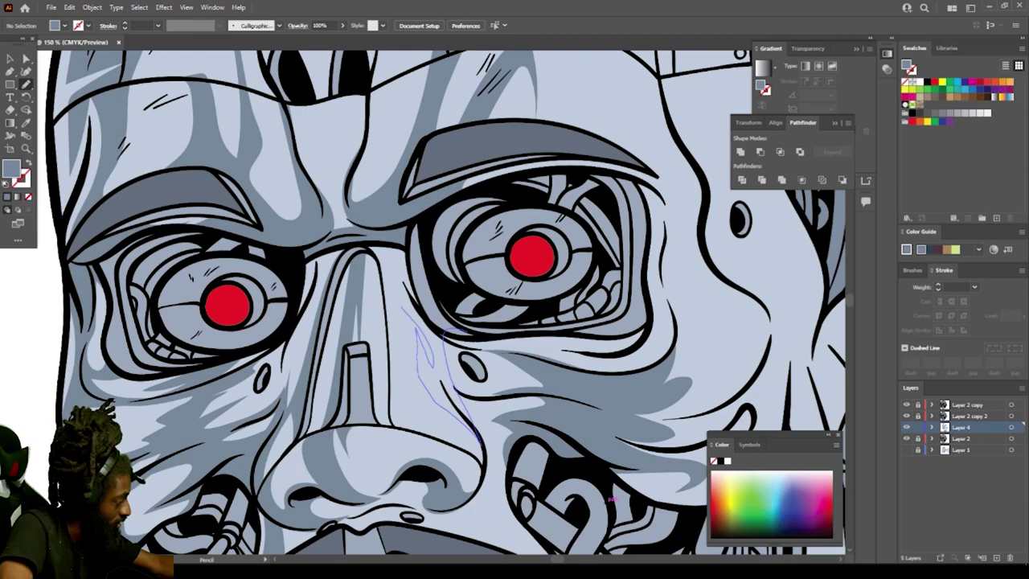
{"action": "key", "text": "ctrl+z"}
{"action": "key", "text": "ctrl+z"}
{"action": "key", "text": "ctrl+z"}
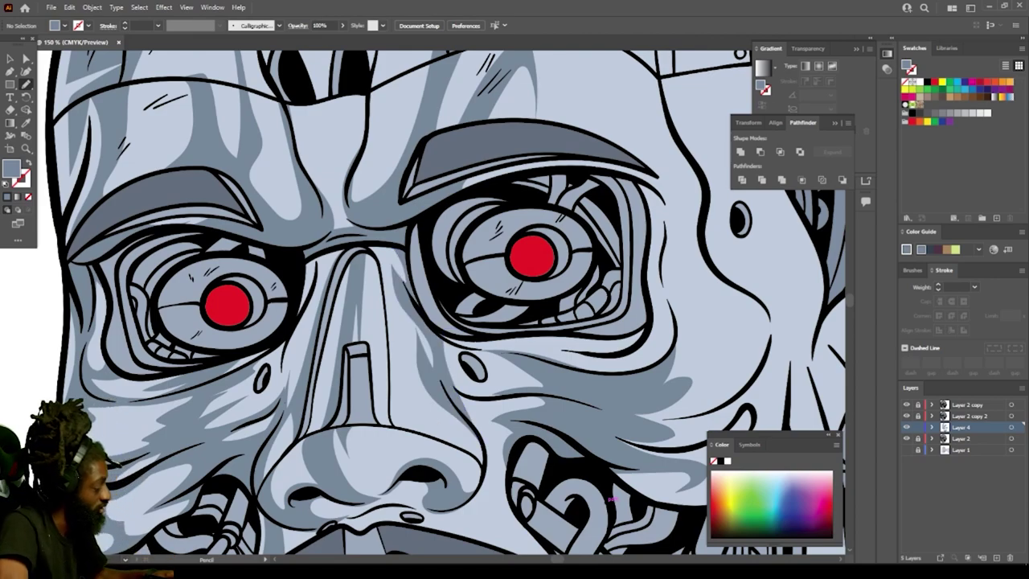
Step: Draw a blue-gray shadow around the outer right eye socket, along the temple plate and side opening, and across the forehead's right side
{"action": "key", "text": "ctrl+minus"}
{"action": "key", "text": "ctrl+minus"}
{"action": "key", "text": "ctrl+minus"}
{"action": "key", "text": "ctrl+minus"}
{"action": "scroll", "coordinate": [622, 308], "scroll_direction": "down", "scroll_amount": 1}
{"action": "key", "text": "ctrl+equal"}
{"action": "scroll", "coordinate": [661, 218], "scroll_direction": "right", "scroll_amount": 1}
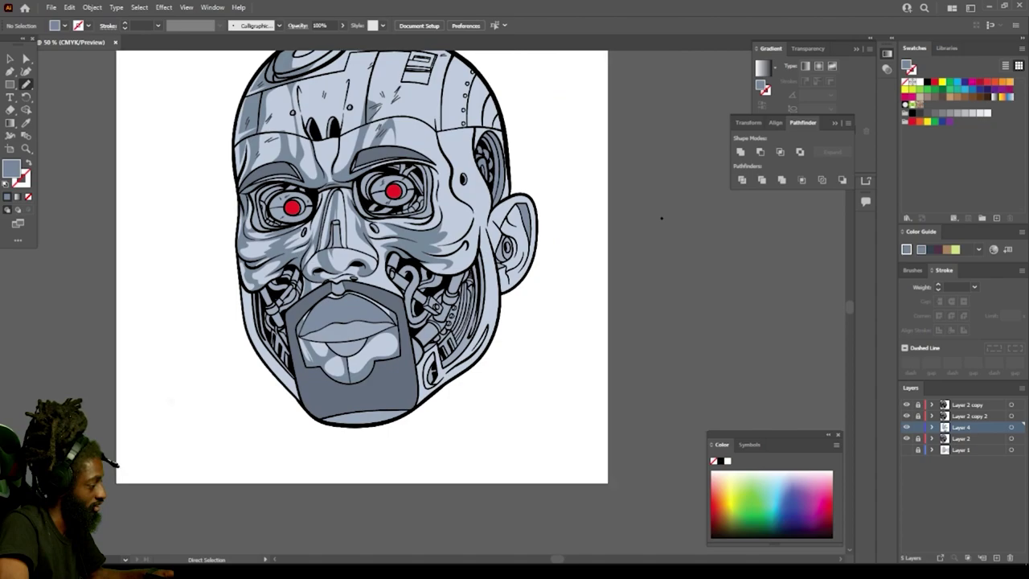
{"action": "key", "text": "ctrl+plus"}
{"action": "key", "text": "ctrl+plus"}
{"action": "key", "text": "ctrl+plus"}
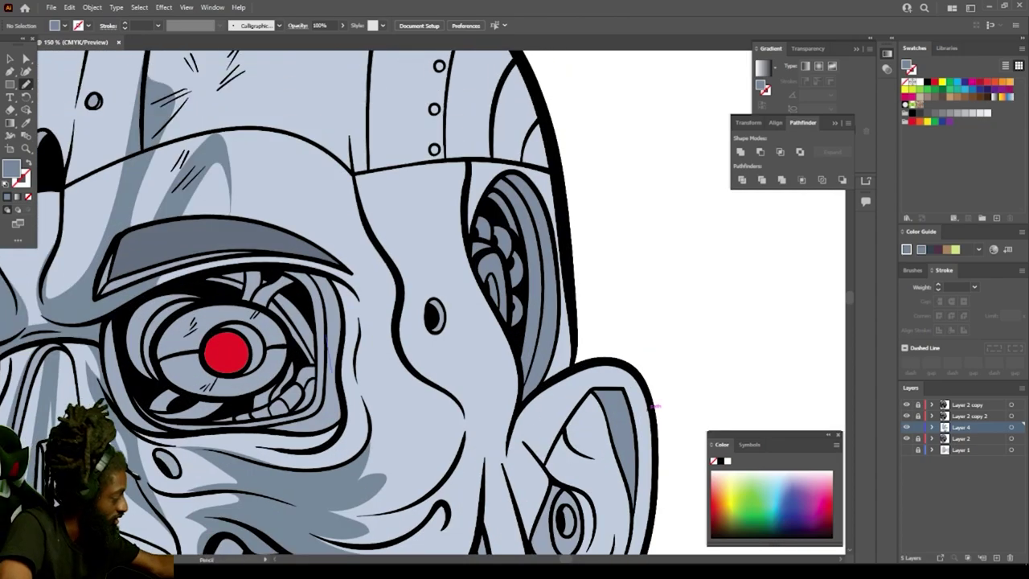
{"action": "left_click_drag", "start_coordinate": [332, 399], "coordinate": [337, 325]}
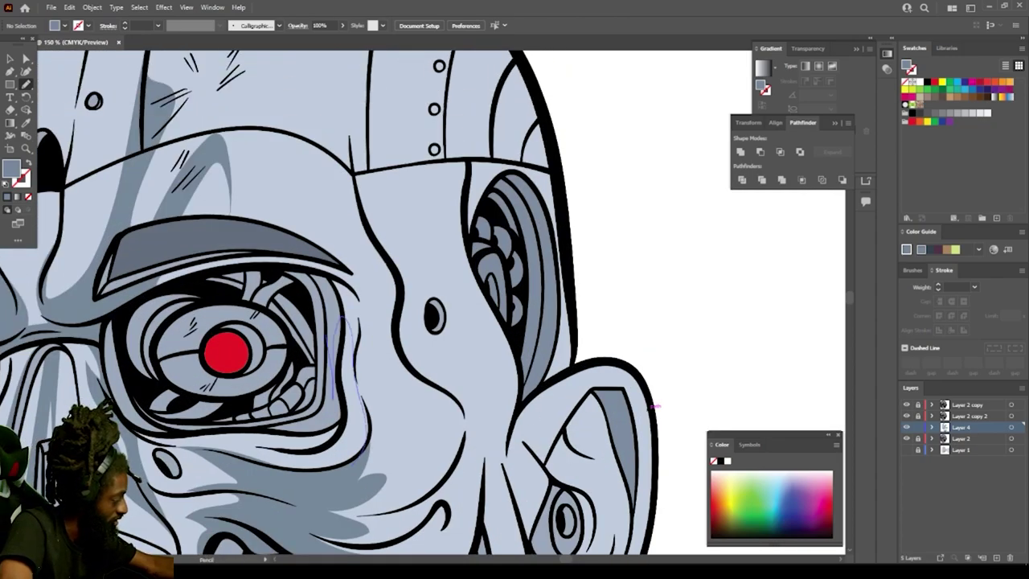
{"action": "mouse_move", "coordinate": [374, 447]}
{"action": "left_mouse_down"}
{"action": "mouse_move", "coordinate": [378, 322]}
{"action": "mouse_move", "coordinate": [429, 393]}
{"action": "mouse_move", "coordinate": [449, 479]}
{"action": "left_mouse_up"}
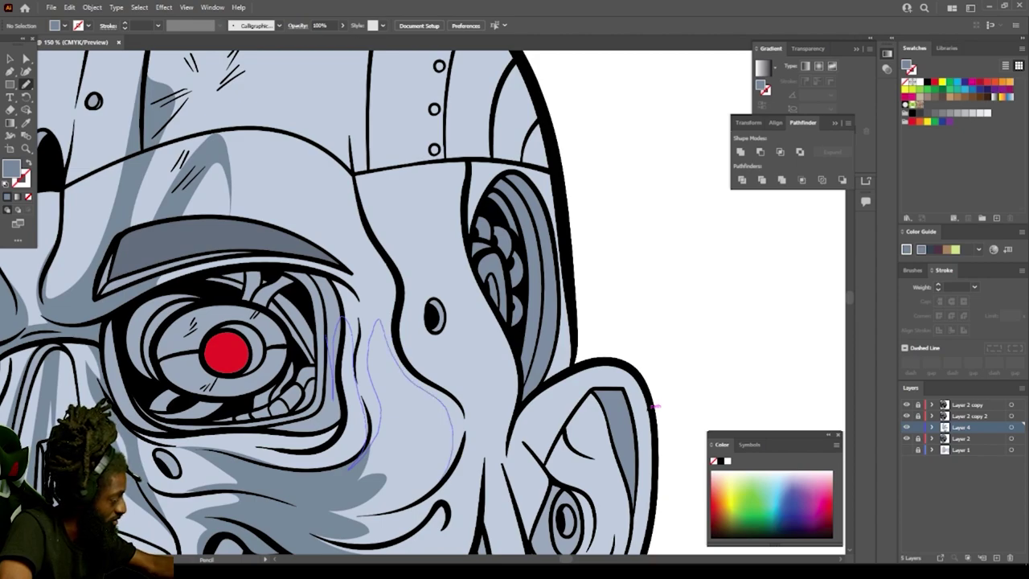
{"action": "mouse_move", "coordinate": [473, 448]}
{"action": "left_mouse_down"}
{"action": "mouse_move", "coordinate": [456, 364]}
{"action": "mouse_move", "coordinate": [415, 305]}
{"action": "mouse_move", "coordinate": [385, 227]}
{"action": "left_mouse_up"}
{"action": "mouse_move", "coordinate": [444, 186]}
{"action": "left_mouse_down"}
{"action": "mouse_move", "coordinate": [449, 242]}
{"action": "mouse_move", "coordinate": [515, 345]}
{"action": "left_mouse_up"}
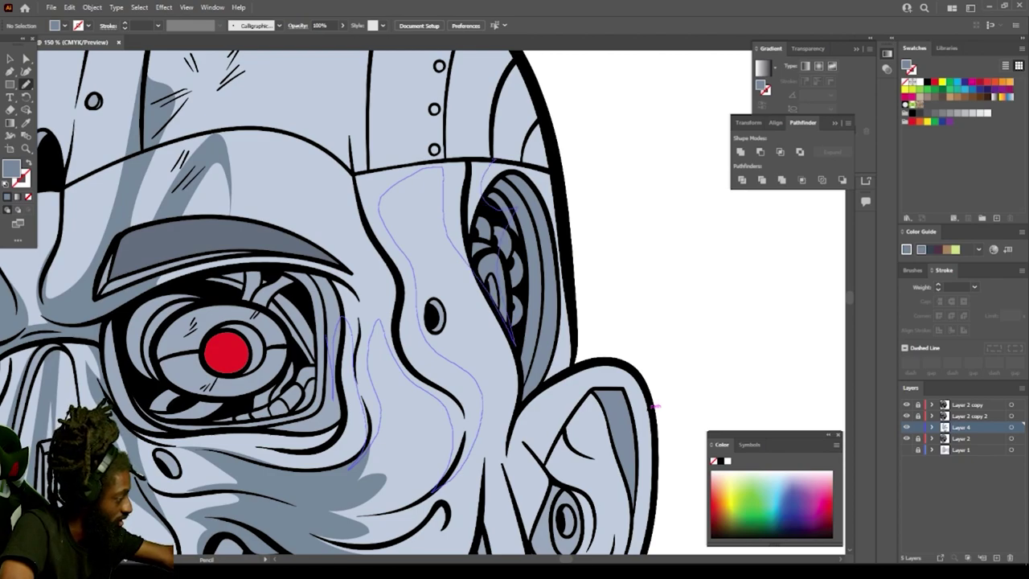
{"action": "mouse_move", "coordinate": [490, 159]}
{"action": "left_mouse_down"}
{"action": "mouse_move", "coordinate": [448, 104]}
{"action": "mouse_move", "coordinate": [380, 148]}
{"action": "mouse_move", "coordinate": [372, 72]}
{"action": "mouse_move", "coordinate": [343, 54]}
{"action": "mouse_move", "coordinate": [344, 193]}
{"action": "mouse_move", "coordinate": [369, 281]}
{"action": "mouse_move", "coordinate": [293, 227]}
{"action": "mouse_move", "coordinate": [265, 174]}
{"action": "left_mouse_up"}
{"action": "mouse_move", "coordinate": [247, 127]}
{"action": "left_mouse_down"}
{"action": "mouse_move", "coordinate": [257, 219]}
{"action": "mouse_move", "coordinate": [316, 325]}
{"action": "mouse_move", "coordinate": [332, 400]}
{"action": "left_mouse_up"}
Step: Draw a blue-gray shadow across the crown plates beside the round disc, with pointed streaks running down the upper central forehead
{"action": "key", "text": "ctrl+minus"}
{"action": "key", "text": "ctrl+minus"}
{"action": "key", "text": "ctrl+minus"}
{"action": "key", "text": "ctrl+minus"}
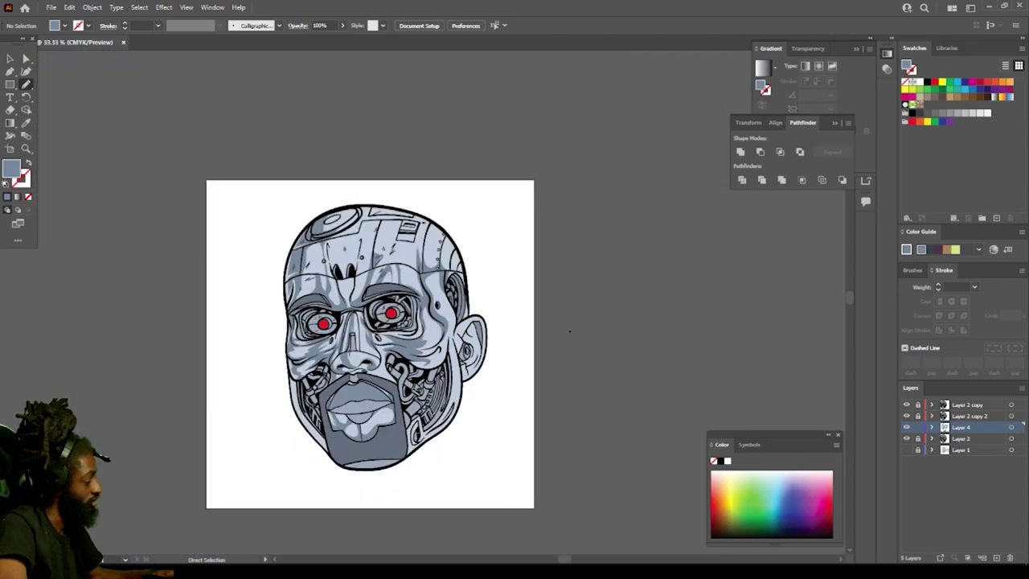
{"action": "left_click_drag", "start_coordinate": [572, 333], "coordinate": [597, 358]}
{"action": "key", "text": "ctrl+plus"}
{"action": "key", "text": "ctrl+plus"}
{"action": "left_click_drag", "start_coordinate": [682, 384], "coordinate": [694, 446]}
{"action": "key", "text": "ctrl+plus"}
{"action": "scroll", "coordinate": [395, 333], "scroll_direction": "up", "scroll_amount": 2}
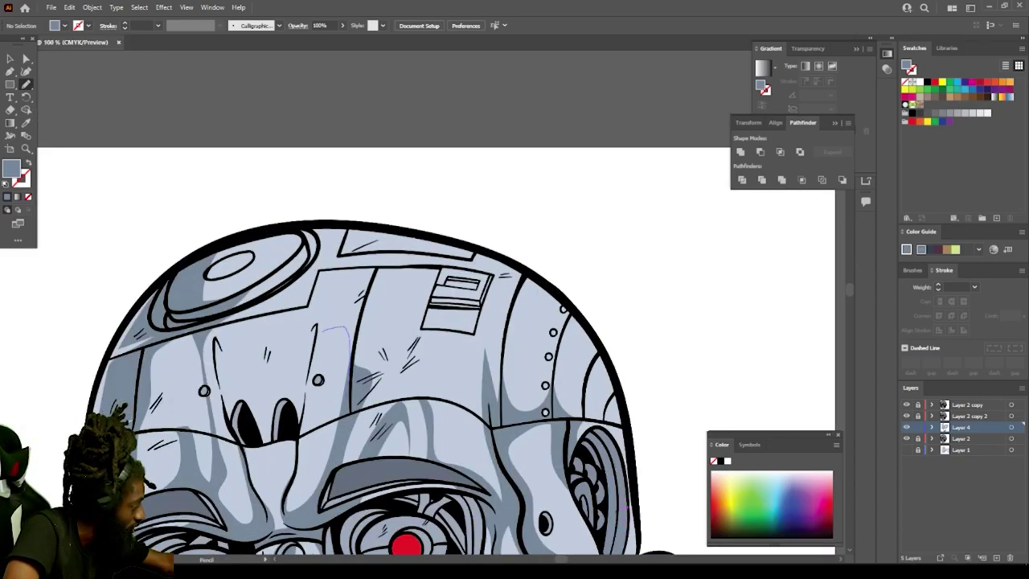
{"action": "mouse_move", "coordinate": [302, 309]}
{"action": "left_mouse_down"}
{"action": "mouse_move", "coordinate": [286, 378]}
{"action": "mouse_move", "coordinate": [269, 358]}
{"action": "mouse_move", "coordinate": [259, 414]}
{"action": "mouse_move", "coordinate": [251, 378]}
{"action": "left_mouse_up"}
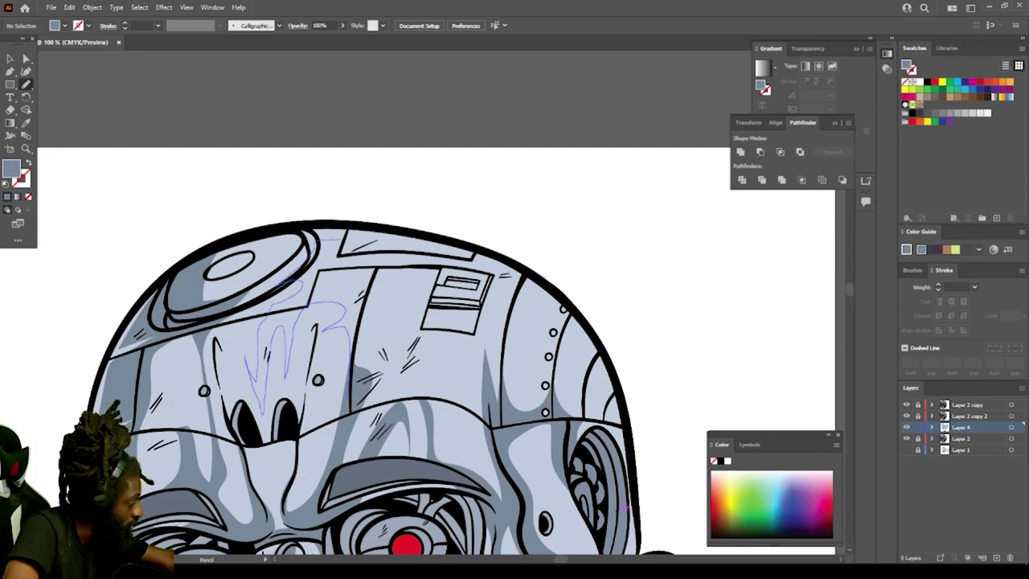
{"action": "mouse_move", "coordinate": [347, 239]}
{"action": "left_mouse_down"}
{"action": "mouse_move", "coordinate": [402, 237]}
{"action": "mouse_move", "coordinate": [341, 269]}
{"action": "mouse_move", "coordinate": [360, 318]}
{"action": "left_mouse_up"}
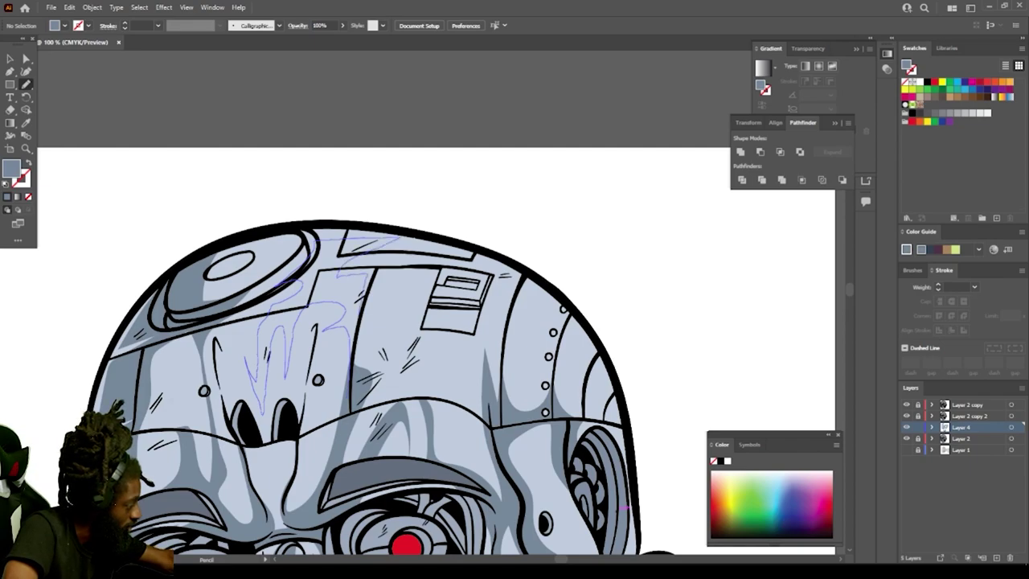
{"action": "left_click_drag", "start_coordinate": [352, 367], "coordinate": [351, 396]}
{"action": "mouse_move", "coordinate": [351, 360]}
{"action": "left_mouse_down"}
{"action": "mouse_move", "coordinate": [375, 280]}
{"action": "mouse_move", "coordinate": [416, 326]}
{"action": "mouse_move", "coordinate": [375, 312]}
{"action": "mouse_move", "coordinate": [352, 367]}
{"action": "left_mouse_up"}
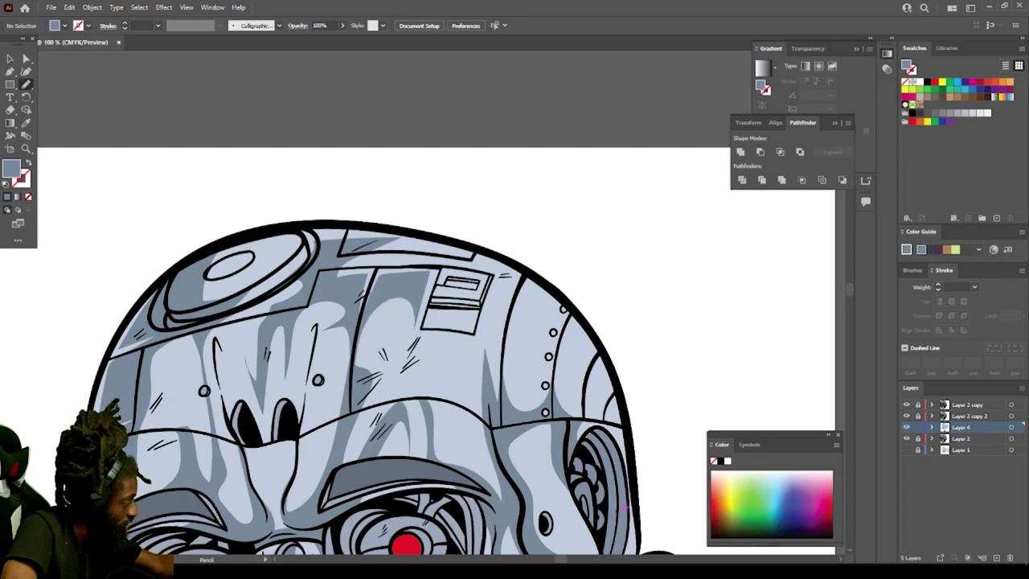
Step: Draw a jagged blue-gray shadow from the rectangular slot plate across the riveted panels on the skull's right side
{"action": "key", "text": "ctrl+minus"}
{"action": "key", "text": "ctrl+minus"}
{"action": "key", "text": "ctrl+minus"}
{"action": "scroll", "coordinate": [597, 402], "scroll_direction": "right", "scroll_amount": 2}
{"action": "key", "text": "ctrl+plus"}
{"action": "key", "text": "ctrl+plus"}
{"action": "key", "text": "ctrl+plus"}
{"action": "key", "text": "ctrl+plus"}
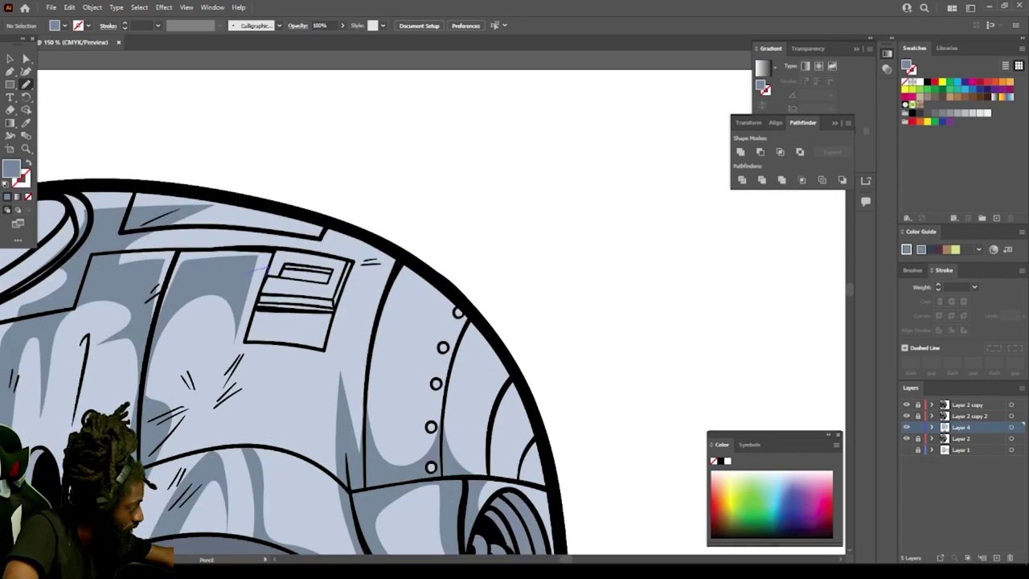
{"action": "mouse_move", "coordinate": [265, 268]}
{"action": "left_mouse_down"}
{"action": "mouse_move", "coordinate": [259, 283]}
{"action": "mouse_move", "coordinate": [339, 283]}
{"action": "mouse_move", "coordinate": [346, 322]}
{"action": "mouse_move", "coordinate": [363, 337]}
{"action": "mouse_move", "coordinate": [384, 273]}
{"action": "mouse_move", "coordinate": [375, 346]}
{"action": "mouse_move", "coordinate": [417, 316]}
{"action": "mouse_move", "coordinate": [434, 414]}
{"action": "mouse_move", "coordinate": [487, 406]}
{"action": "mouse_move", "coordinate": [485, 470]}
{"action": "mouse_move", "coordinate": [513, 432]}
{"action": "mouse_move", "coordinate": [519, 466]}
{"action": "mouse_move", "coordinate": [539, 425]}
{"action": "mouse_move", "coordinate": [433, 278]}
{"action": "mouse_move", "coordinate": [341, 233]}
{"action": "mouse_move", "coordinate": [252, 212]}
{"action": "mouse_move", "coordinate": [158, 229]}
{"action": "mouse_move", "coordinate": [244, 274]}
{"action": "left_mouse_up"}
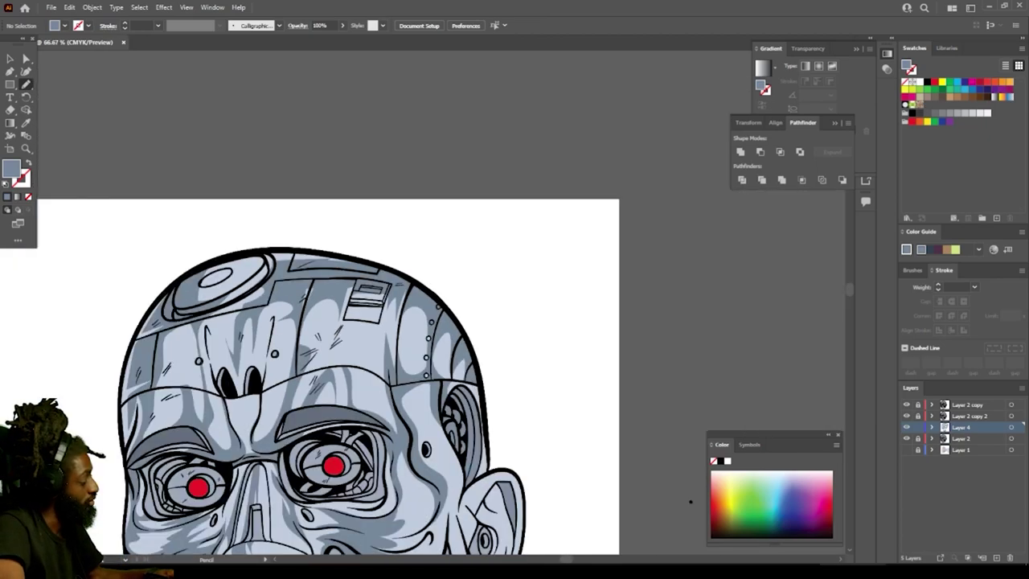
Step: Shade the upper part of the crown's round disc and its inner oval with a blue-gray shape
{"action": "key", "text": "ctrl+minus"}
{"action": "key", "text": "ctrl+minus"}
{"action": "key", "text": "ctrl+minus"}
{"action": "key", "text": "ctrl+minus"}
{"action": "key", "text": "ctrl+minus"}
{"action": "left_click_drag", "start_coordinate": [523, 375], "coordinate": [562, 374]}
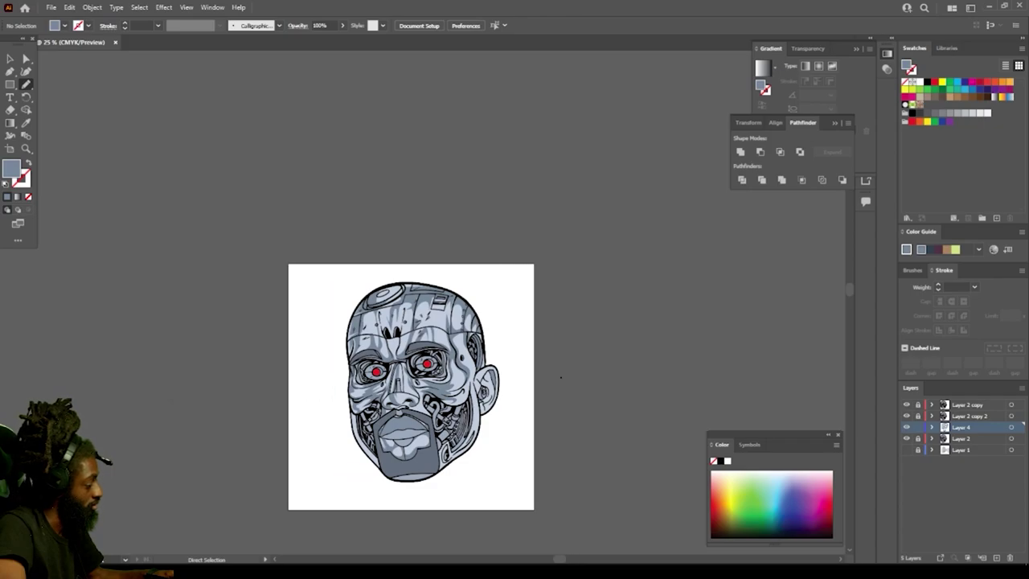
{"action": "key", "text": "ctrl+plus"}
{"action": "key", "text": "ctrl+plus"}
{"action": "key", "text": "ctrl+plus"}
{"action": "key", "text": "ctrl+plus"}
{"action": "key", "text": "ctrl+plus"}
{"action": "key", "text": "ctrl+plus"}
{"action": "left_click_drag", "start_coordinate": [597, 457], "coordinate": [636, 522]}
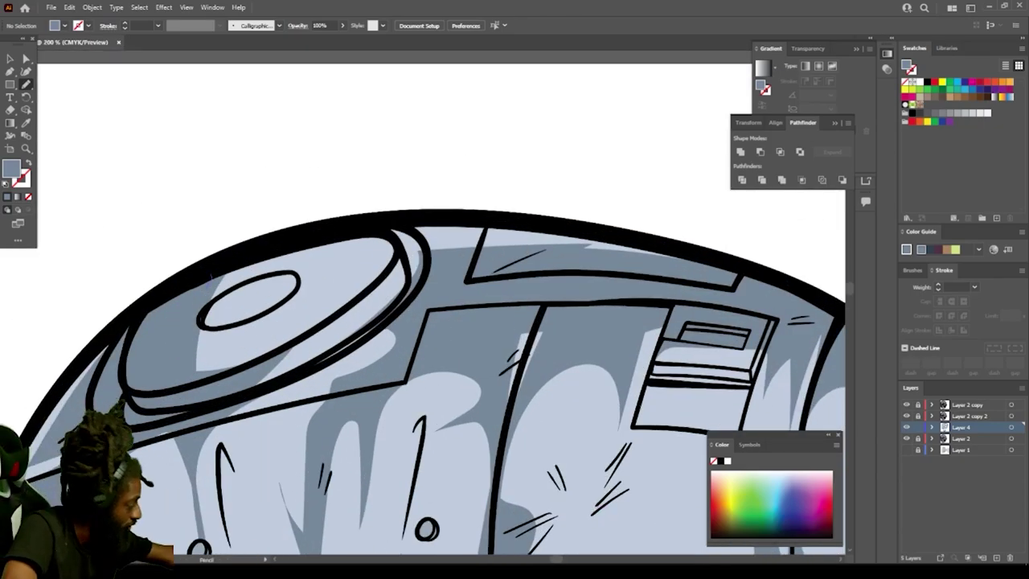
{"action": "mouse_move", "coordinate": [211, 278]}
{"action": "left_mouse_down"}
{"action": "mouse_move", "coordinate": [183, 347]}
{"action": "mouse_move", "coordinate": [292, 276]}
{"action": "mouse_move", "coordinate": [378, 269]}
{"action": "mouse_move", "coordinate": [346, 309]}
{"action": "mouse_move", "coordinate": [370, 318]}
{"action": "left_mouse_up"}
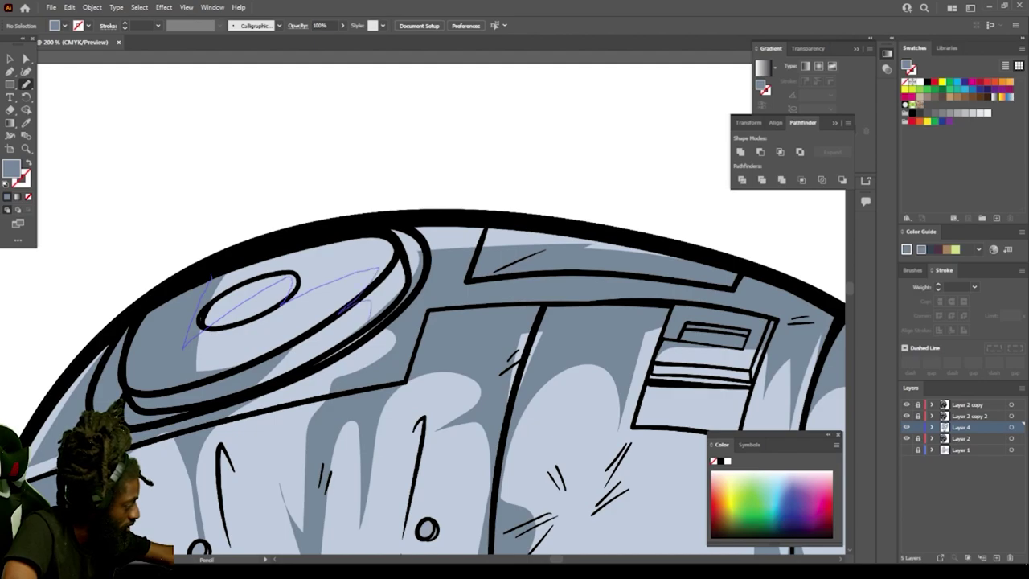
{"action": "mouse_move", "coordinate": [427, 244]}
{"action": "left_mouse_down"}
{"action": "mouse_move", "coordinate": [280, 256]}
{"action": "mouse_move", "coordinate": [215, 275]}
{"action": "left_mouse_up"}
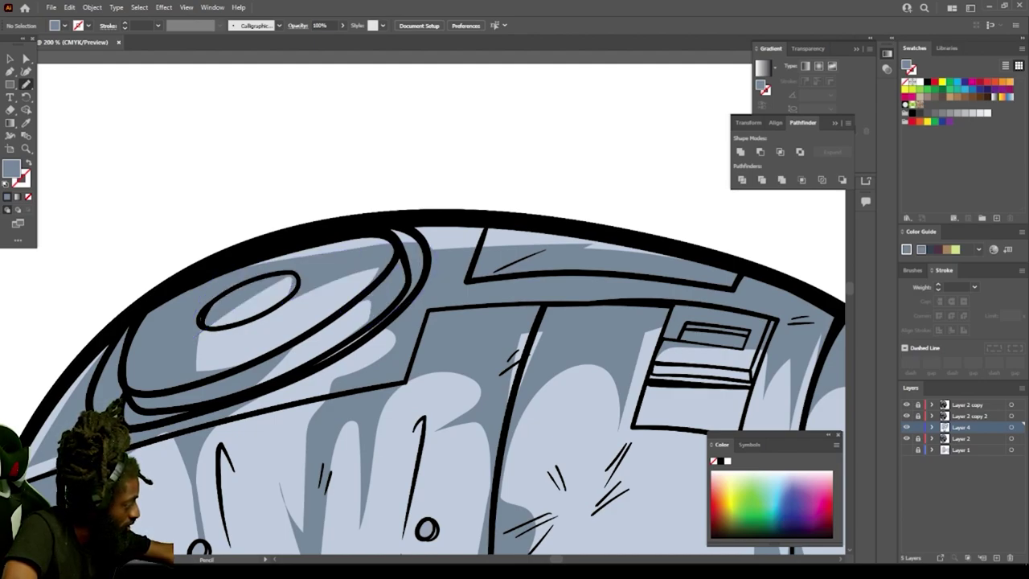
{"action": "mouse_move", "coordinate": [428, 268]}
{"action": "left_mouse_down"}
{"action": "mouse_move", "coordinate": [422, 238]}
{"action": "mouse_move", "coordinate": [543, 237]}
{"action": "mouse_move", "coordinate": [663, 256]}
{"action": "mouse_move", "coordinate": [548, 284]}
{"action": "mouse_move", "coordinate": [431, 275]}
{"action": "left_mouse_up"}
Step: Shade the panel around and below the rectangular slot plate with diagonal blue-gray streaks reaching down to the forehead seam
{"action": "key", "text": "ctrl+minus"}
{"action": "key", "text": "ctrl+minus"}
{"action": "key", "text": "ctrl+minus"}
{"action": "key", "text": "ctrl+minus"}
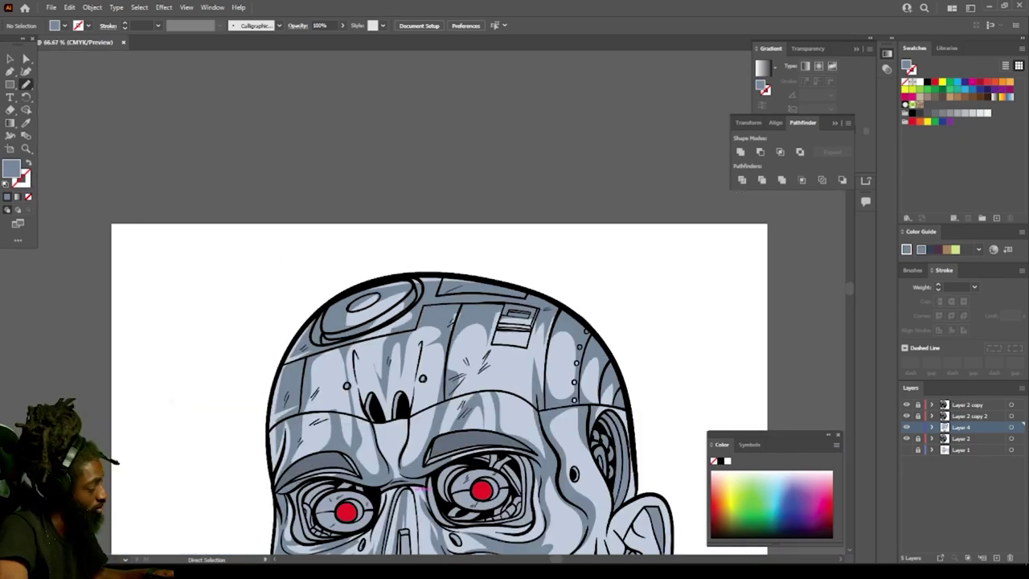
{"action": "scroll", "coordinate": [423, 438], "scroll_direction": "down", "scroll_amount": 1}
{"action": "key", "text": "ctrl+plus"}
{"action": "key", "text": "ctrl+equal"}
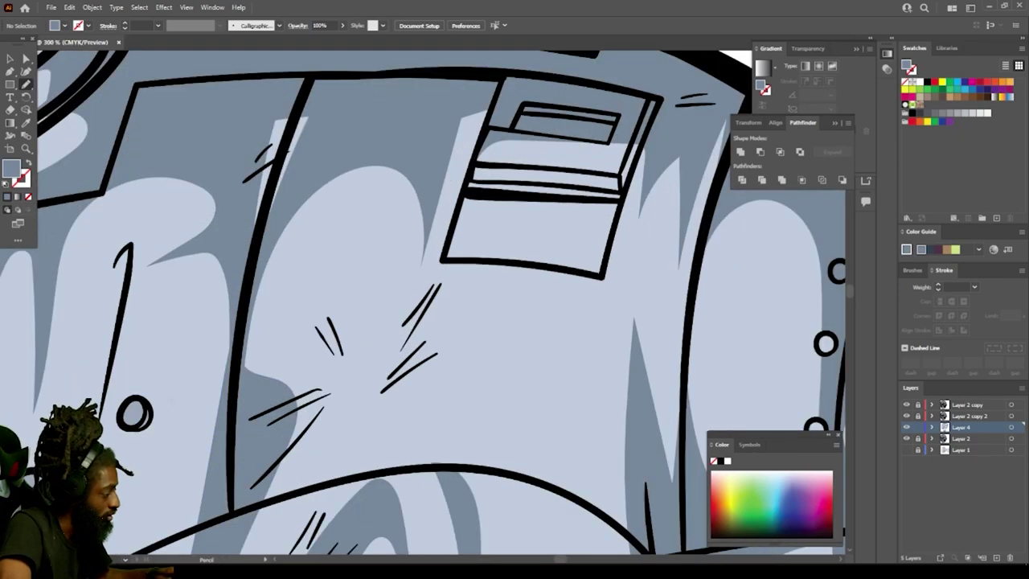
{"action": "mouse_move", "coordinate": [472, 129]}
{"action": "left_mouse_down"}
{"action": "mouse_move", "coordinate": [432, 258]}
{"action": "mouse_move", "coordinate": [514, 255]}
{"action": "mouse_move", "coordinate": [444, 262]}
{"action": "mouse_move", "coordinate": [451, 321]}
{"action": "mouse_move", "coordinate": [432, 352]}
{"action": "mouse_move", "coordinate": [285, 503]}
{"action": "mouse_move", "coordinate": [349, 390]}
{"action": "mouse_move", "coordinate": [408, 242]}
{"action": "mouse_move", "coordinate": [432, 105]}
{"action": "left_mouse_up"}
{"action": "mouse_move", "coordinate": [441, 262]}
{"action": "left_mouse_down"}
{"action": "mouse_move", "coordinate": [543, 268]}
{"action": "mouse_move", "coordinate": [619, 211]}
{"action": "mouse_move", "coordinate": [589, 233]}
{"action": "mouse_move", "coordinate": [443, 259]}
{"action": "left_mouse_up"}
{"action": "scroll", "coordinate": [423, 303], "scroll_direction": "down", "scroll_amount": 1}
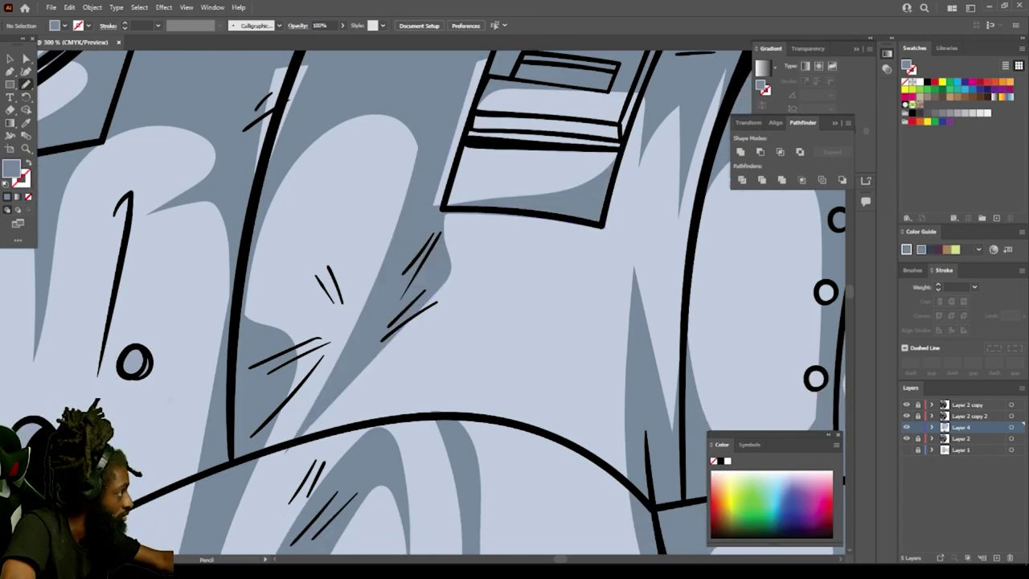
{"action": "mouse_move", "coordinate": [328, 428]}
{"action": "left_mouse_down"}
{"action": "mouse_move", "coordinate": [479, 319]}
{"action": "mouse_move", "coordinate": [473, 412]}
{"action": "mouse_move", "coordinate": [415, 417]}
{"action": "mouse_move", "coordinate": [461, 358]}
{"action": "mouse_move", "coordinate": [315, 435]}
{"action": "mouse_move", "coordinate": [363, 423]}
{"action": "mouse_move", "coordinate": [391, 390]}
{"action": "mouse_move", "coordinate": [371, 422]}
{"action": "mouse_move", "coordinate": [226, 483]}
{"action": "mouse_move", "coordinate": [240, 460]}
{"action": "mouse_move", "coordinate": [375, 419]}
{"action": "mouse_move", "coordinate": [515, 428]}
{"action": "mouse_move", "coordinate": [650, 501]}
{"action": "left_mouse_up"}
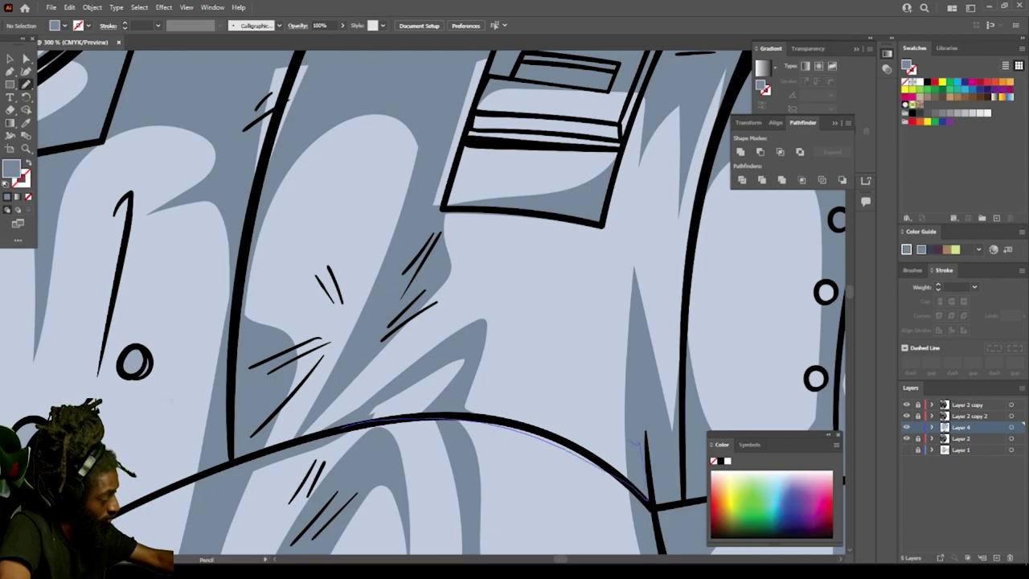
{"action": "mouse_move", "coordinate": [643, 440]}
{"action": "left_mouse_down"}
{"action": "mouse_move", "coordinate": [542, 408]}
{"action": "mouse_move", "coordinate": [451, 398]}
{"action": "mouse_move", "coordinate": [354, 425]}
{"action": "left_mouse_up"}
Step: Draw pointed blue-gray shadow streaks on the plate between the eyebrows, directly below the two dark forehead slots
{"action": "key", "text": "ctrl+minus"}
{"action": "key", "text": "ctrl+minus"}
{"action": "key", "text": "ctrl+minus"}
{"action": "key", "text": "ctrl+minus"}
{"action": "key", "text": "ctrl+minus"}
{"action": "key", "text": "ctrl+minus"}
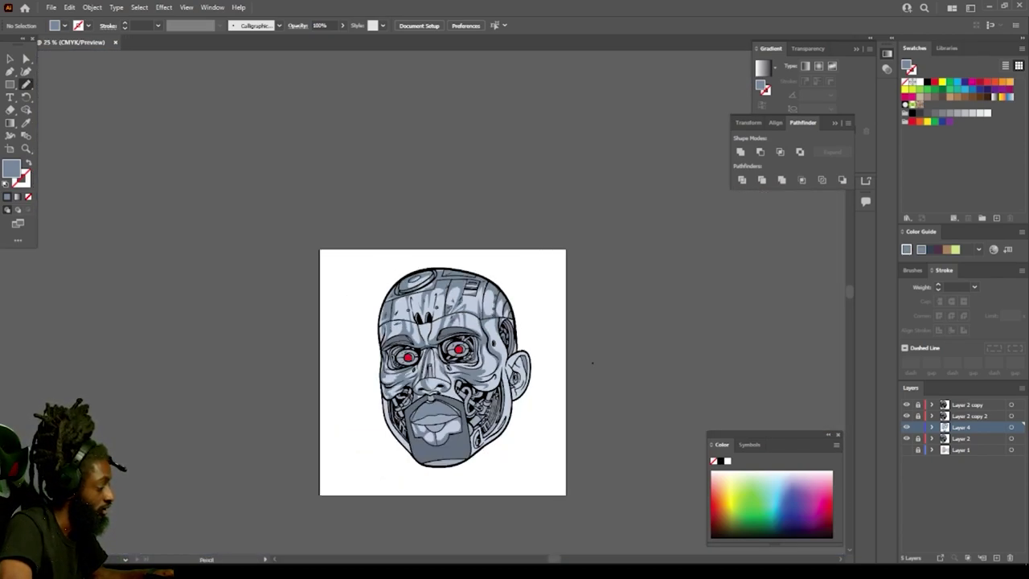
{"action": "key", "text": "ctrl+plus"}
{"action": "key", "text": "ctrl+plus"}
{"action": "key", "text": "ctrl+plus"}
{"action": "key", "text": "ctrl+plus"}
{"action": "key", "text": "ctrl+plus"}
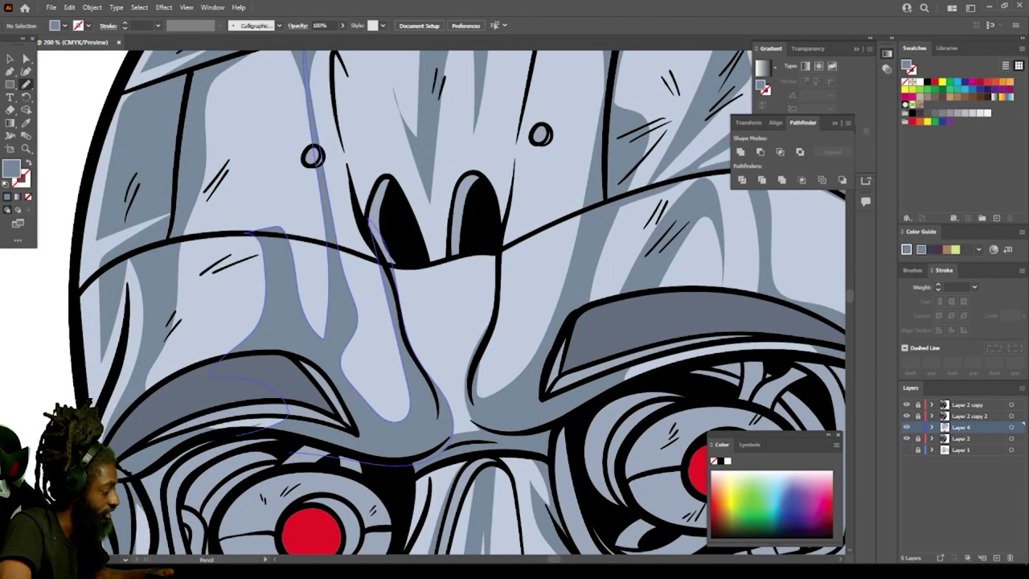
{"action": "scroll", "coordinate": [457, 302], "scroll_direction": "up", "scroll_amount": 3}
{"action": "key", "text": "n"}
{"action": "mouse_move", "coordinate": [387, 148]}
{"action": "left_mouse_down"}
{"action": "mouse_move", "coordinate": [430, 317]}
{"action": "mouse_move", "coordinate": [431, 296]}
{"action": "left_mouse_up"}
{"action": "scroll", "coordinate": [432, 295], "scroll_direction": "down", "scroll_amount": 2}
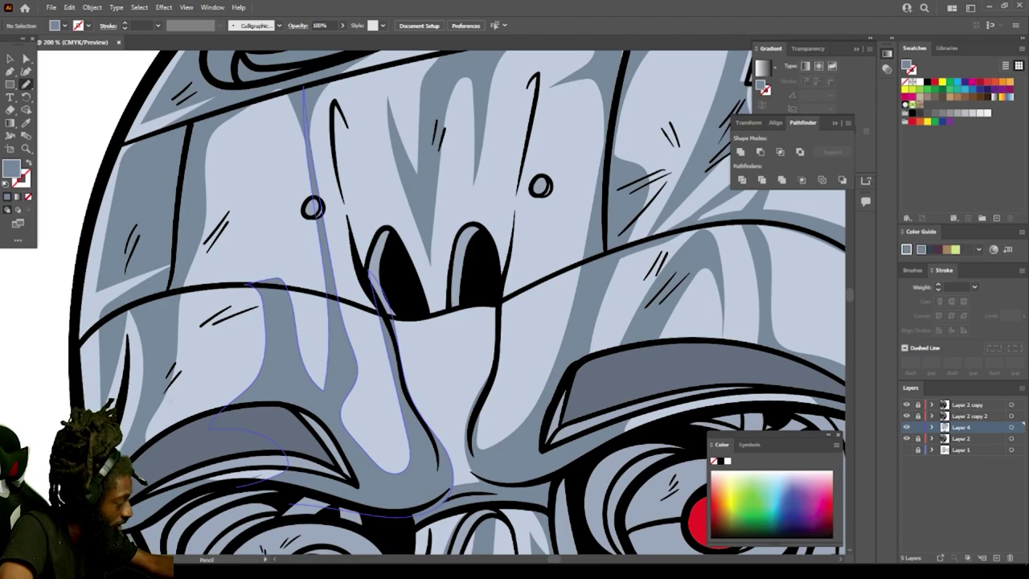
{"action": "mouse_move", "coordinate": [465, 451]}
{"action": "left_mouse_down"}
{"action": "mouse_move", "coordinate": [460, 317]}
{"action": "mouse_move", "coordinate": [438, 394]}
{"action": "mouse_move", "coordinate": [408, 347]}
{"action": "mouse_move", "coordinate": [417, 407]}
{"action": "left_mouse_up"}
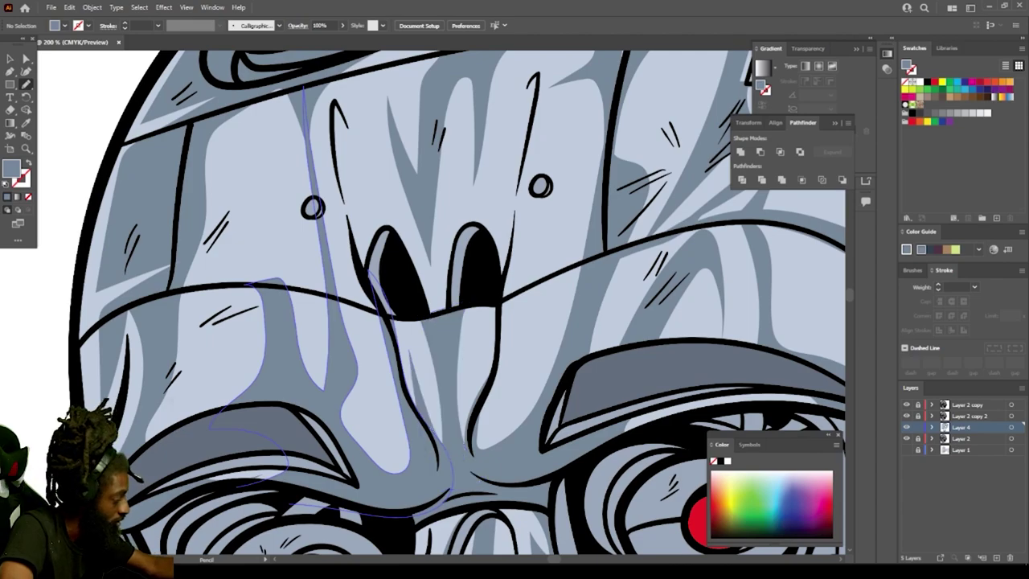
Step: Draw narrow blue-gray shadows along the two thin groove lines that rise above the dark forehead slots
{"action": "mouse_move", "coordinate": [473, 298]}
{"action": "left_mouse_down"}
{"action": "mouse_move", "coordinate": [478, 406]}
{"action": "mouse_move", "coordinate": [542, 68]}
{"action": "mouse_move", "coordinate": [510, 135]}
{"action": "mouse_move", "coordinate": [487, 287]}
{"action": "left_mouse_up"}
{"action": "scroll", "coordinate": [489, 283], "scroll_direction": "up", "scroll_amount": 1}
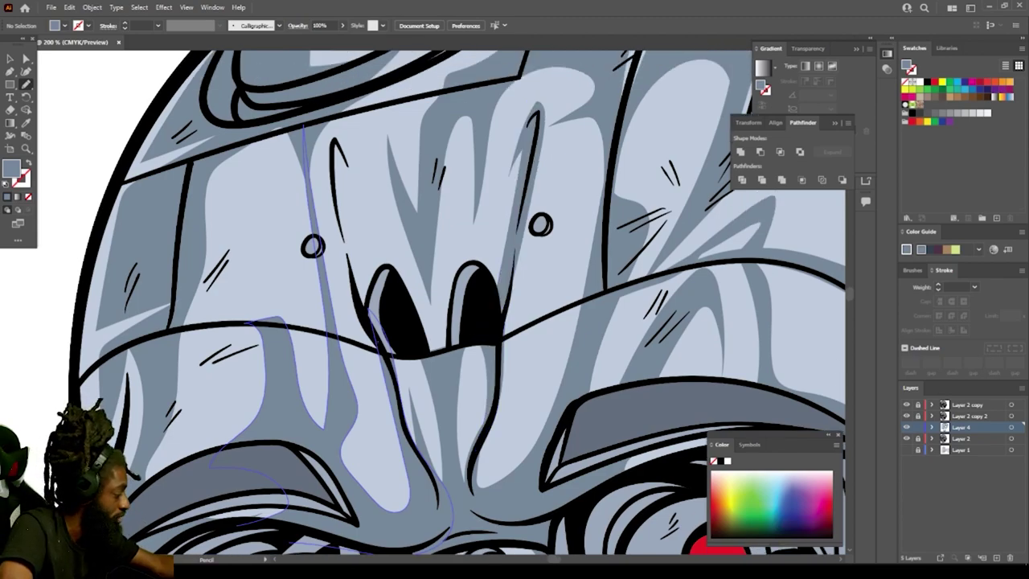
{"action": "left_click_drag", "start_coordinate": [378, 342], "coordinate": [342, 235]}
{"action": "left_click_drag", "start_coordinate": [347, 161], "coordinate": [379, 346]}
Step: Draw thin blue-gray shadows beneath the forehead seam on both sides of the central plate
{"action": "key", "text": "ctrl+minus"}
{"action": "key", "text": "ctrl+minus"}
{"action": "key", "text": "ctrl+minus"}
{"action": "key", "text": "ctrl+minus"}
{"action": "key", "text": "ctrl+minus"}
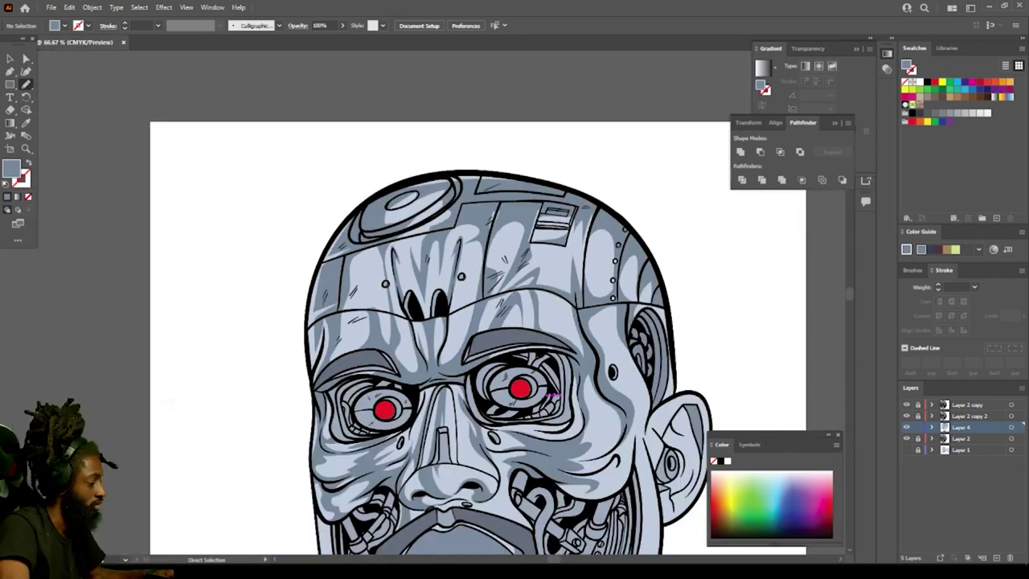
{"action": "key", "text": "ctrl+plus"}
{"action": "key", "text": "ctrl+plus"}
{"action": "key", "text": "ctrl+plus"}
{"action": "key", "text": "ctrl+plus"}
{"action": "key", "text": "ctrl+plus"}
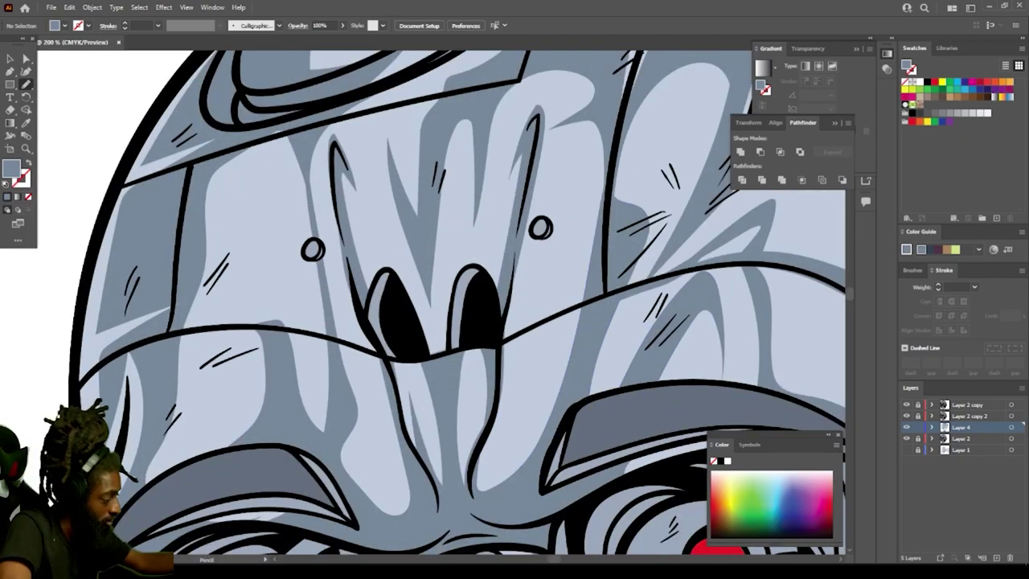
{"action": "mouse_move", "coordinate": [497, 386]}
{"action": "left_mouse_down"}
{"action": "mouse_move", "coordinate": [597, 317]}
{"action": "mouse_move", "coordinate": [591, 300]}
{"action": "mouse_move", "coordinate": [603, 302]}
{"action": "left_mouse_up"}
{"action": "mouse_move", "coordinate": [146, 354]}
{"action": "left_mouse_down"}
{"action": "mouse_move", "coordinate": [292, 350]}
{"action": "mouse_move", "coordinate": [393, 385]}
{"action": "left_mouse_up"}
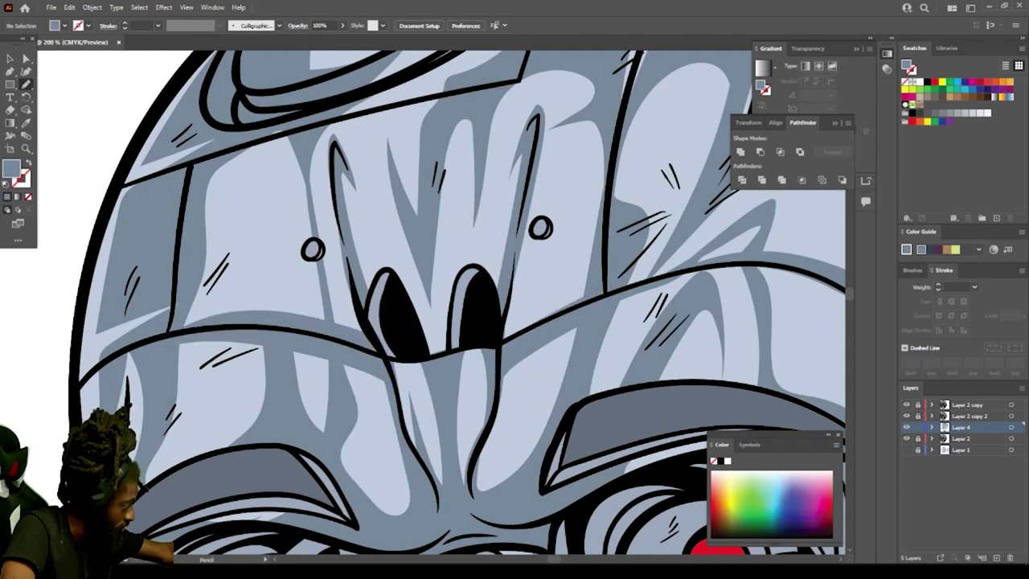
Step: Shade the outer rim of the right temple opening just above the ear in blue-gray
{"action": "key", "text": "ctrl+minus"}
{"action": "key", "text": "ctrl+minus"}
{"action": "key", "text": "ctrl+minus"}
{"action": "key", "text": "ctrl+minus"}
{"action": "key", "text": "ctrl+minus"}
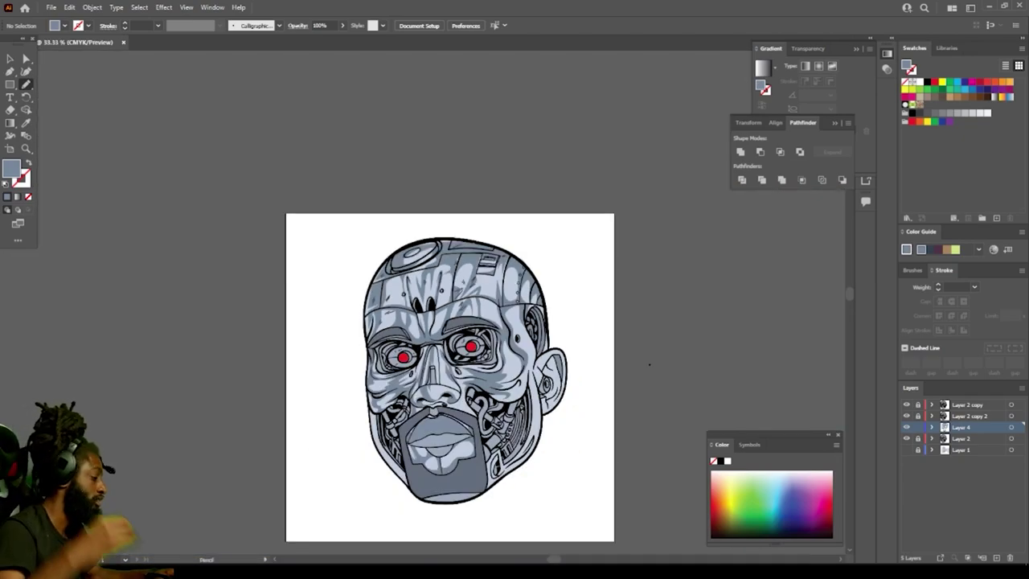
{"action": "key", "text": "ctrl+minus"}
{"action": "key", "text": "ctrl+plus"}
{"action": "key", "text": "ctrl+plus"}
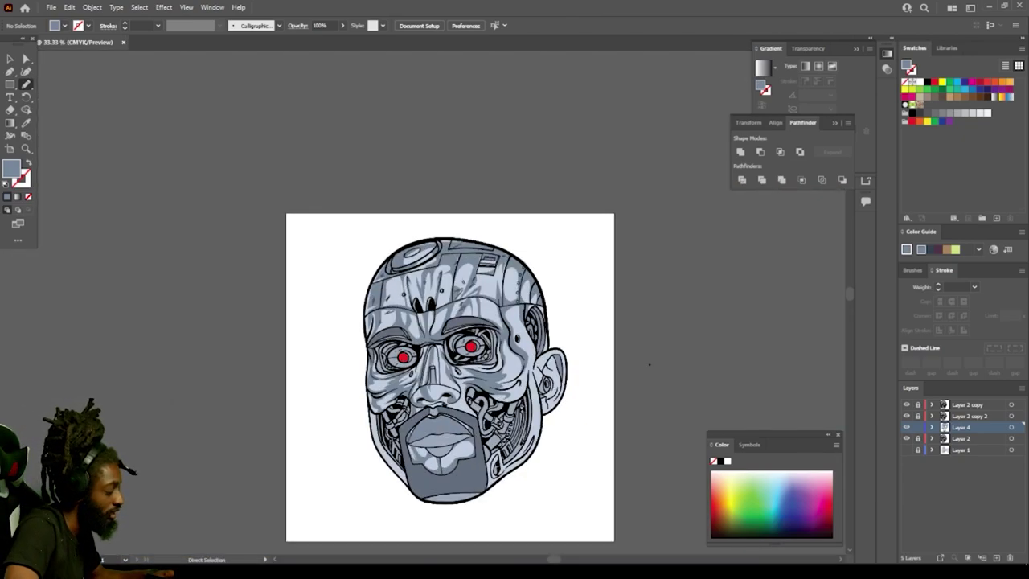
{"action": "key", "text": "ctrl+plus"}
{"action": "key", "text": "ctrl+plus"}
{"action": "key", "text": "ctrl+plus"}
{"action": "scroll", "coordinate": [714, 305], "scroll_direction": "down", "scroll_amount": 2}
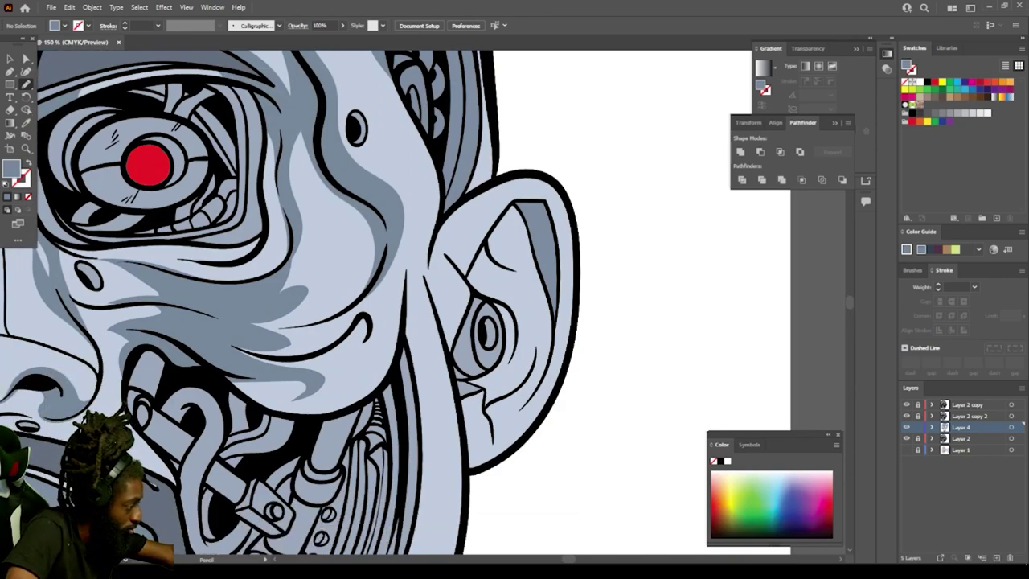
{"action": "left_click_drag", "start_coordinate": [492, 166], "coordinate": [485, 88]}
{"action": "left_click_drag", "start_coordinate": [491, 179], "coordinate": [494, 165]}
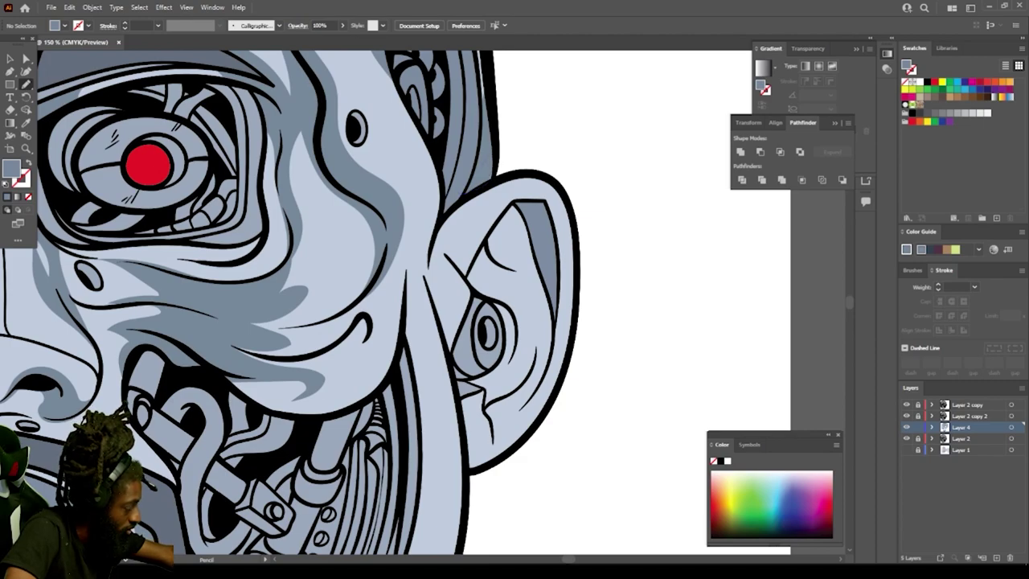
Step: Draw a blue-gray shadow from the temple down in front of the ear to the jaw plate, and around the inner ear folds
{"action": "mouse_move", "coordinate": [429, 129]}
{"action": "left_mouse_down"}
{"action": "mouse_move", "coordinate": [400, 273]}
{"action": "mouse_move", "coordinate": [399, 378]}
{"action": "mouse_move", "coordinate": [363, 398]}
{"action": "mouse_move", "coordinate": [399, 462]}
{"action": "mouse_move", "coordinate": [415, 358]}
{"action": "mouse_move", "coordinate": [446, 406]}
{"action": "mouse_move", "coordinate": [465, 494]}
{"action": "mouse_move", "coordinate": [473, 322]}
{"action": "mouse_move", "coordinate": [440, 257]}
{"action": "left_mouse_up"}
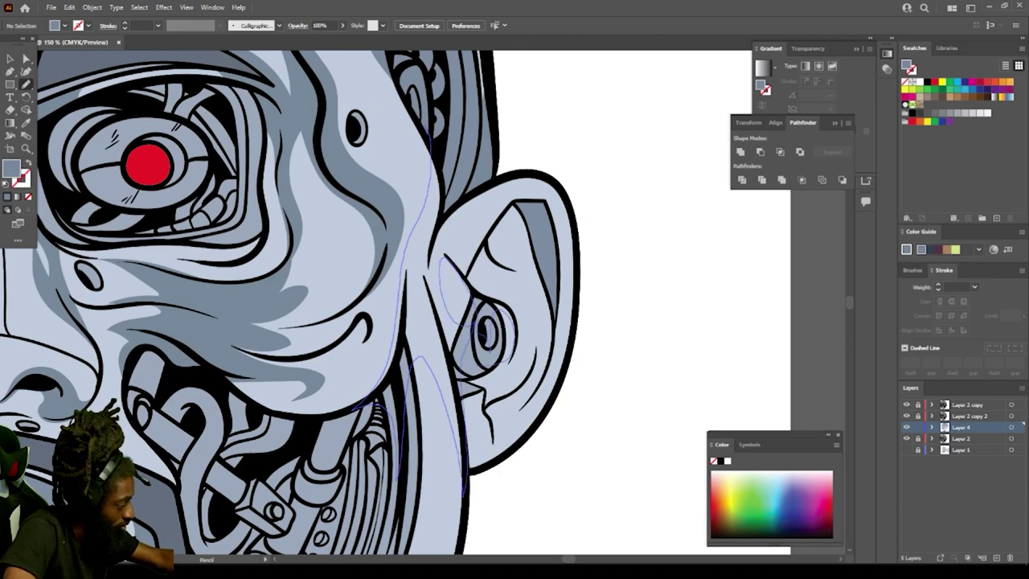
{"action": "mouse_move", "coordinate": [511, 371]}
{"action": "left_mouse_down"}
{"action": "mouse_move", "coordinate": [528, 314]}
{"action": "mouse_move", "coordinate": [481, 261]}
{"action": "left_mouse_up"}
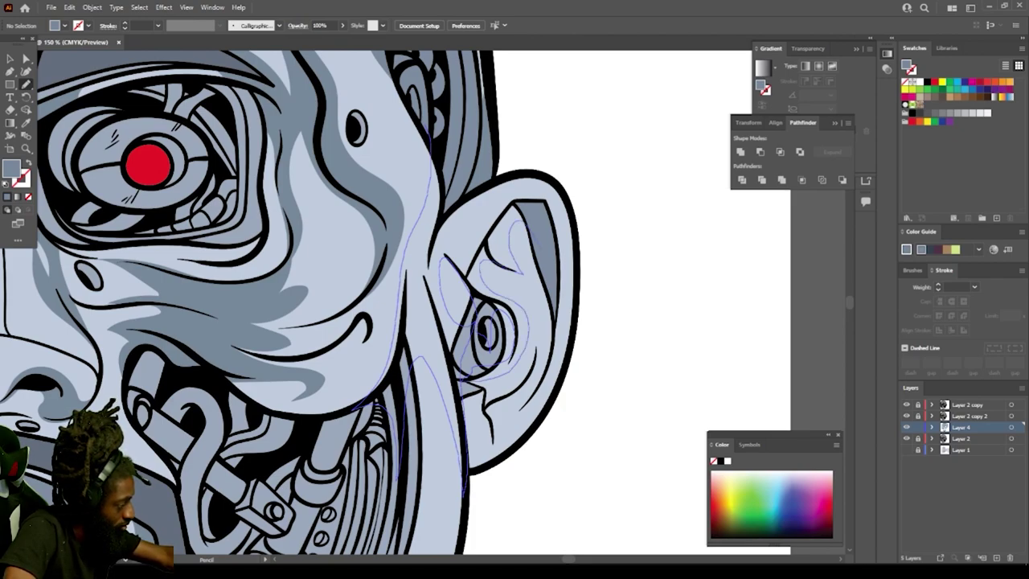
{"action": "mouse_move", "coordinate": [522, 200]}
{"action": "left_mouse_down"}
{"action": "mouse_move", "coordinate": [461, 238]}
{"action": "mouse_move", "coordinate": [476, 186]}
{"action": "left_mouse_up"}
Step: Draw jagged blue-gray shadows on the right jaw plate below the ear, around the slit near the jaw's outer edge
{"action": "key", "text": "ctrl+minus"}
{"action": "key", "text": "ctrl+minus"}
{"action": "key", "text": "ctrl+minus"}
{"action": "key", "text": "ctrl+minus"}
{"action": "key", "text": "ctrl+minus"}
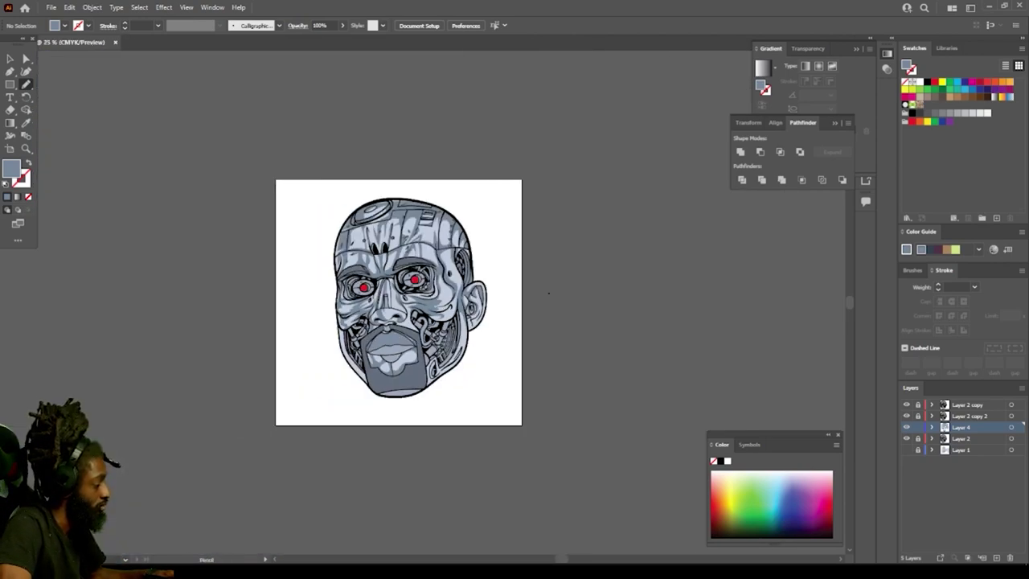
{"action": "key", "text": "ctrl+plus"}
{"action": "key", "text": "ctrl+plus"}
{"action": "key", "text": "ctrl+plus"}
{"action": "key", "text": "ctrl+plus"}
{"action": "key", "text": "ctrl+plus"}
{"action": "scroll", "coordinate": [354, 337], "scroll_direction": "down", "scroll_amount": 2}
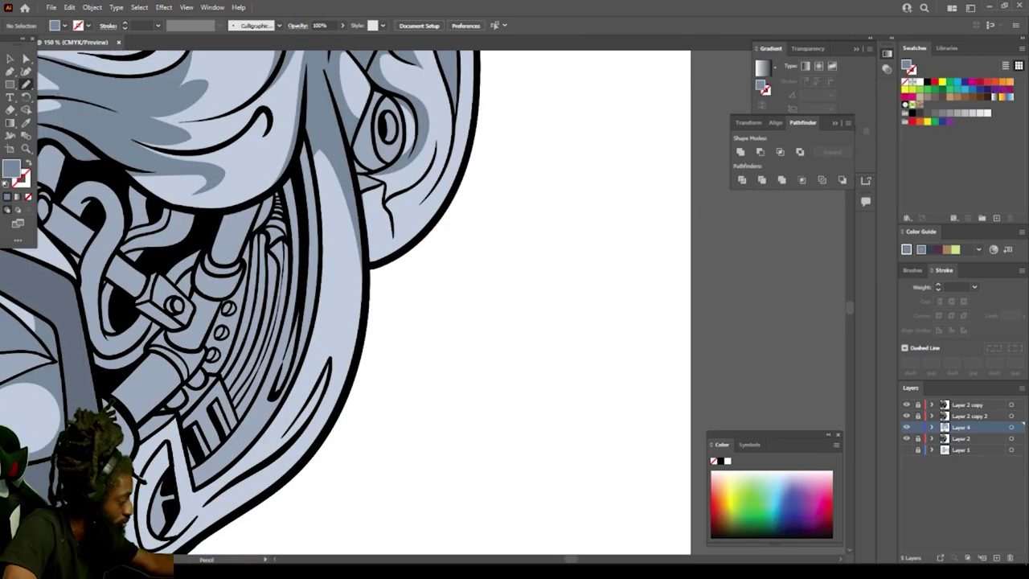
{"action": "mouse_move", "coordinate": [337, 341]}
{"action": "left_mouse_down"}
{"action": "mouse_move", "coordinate": [315, 254]}
{"action": "mouse_move", "coordinate": [287, 367]}
{"action": "left_mouse_up"}
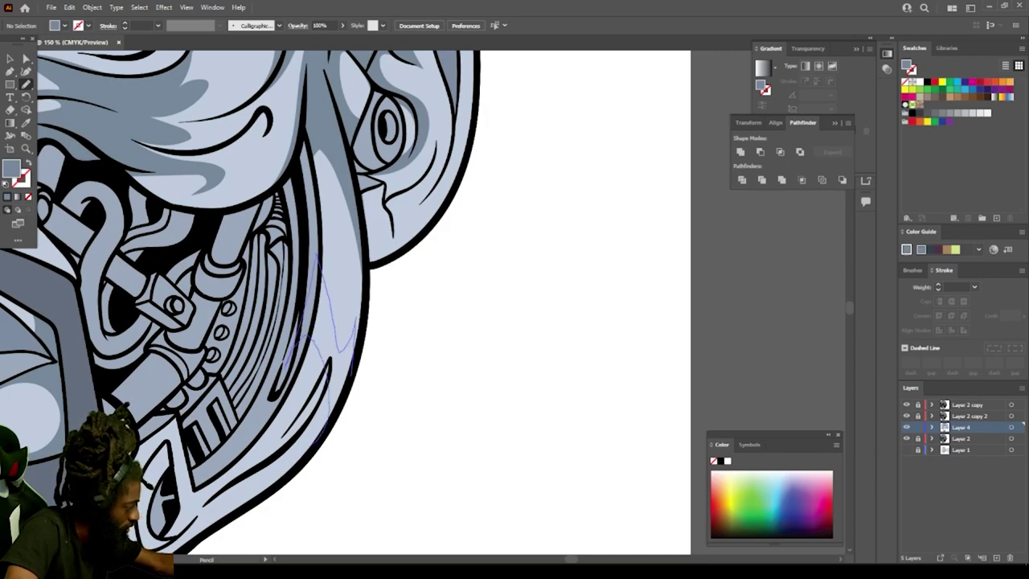
{"action": "mouse_move", "coordinate": [305, 415]}
{"action": "left_mouse_down"}
{"action": "mouse_move", "coordinate": [239, 476]}
{"action": "mouse_move", "coordinate": [317, 442]}
{"action": "mouse_move", "coordinate": [344, 358]}
{"action": "left_mouse_up"}
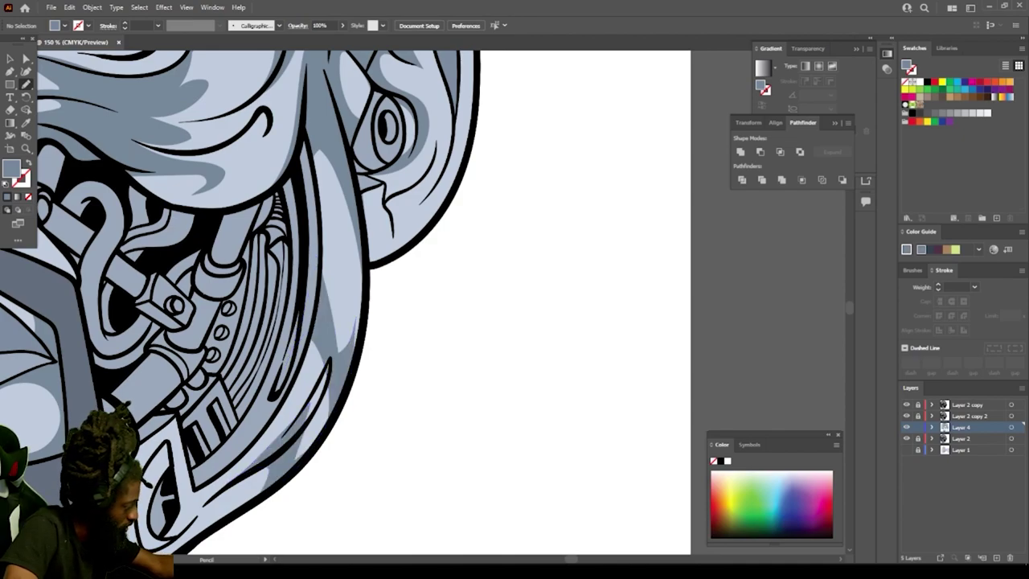
{"action": "mouse_move", "coordinate": [294, 436]}
{"action": "left_mouse_down"}
{"action": "mouse_move", "coordinate": [331, 369]}
{"action": "mouse_move", "coordinate": [355, 221]}
{"action": "mouse_move", "coordinate": [355, 345]}
{"action": "mouse_move", "coordinate": [341, 353]}
{"action": "left_mouse_up"}
Step: Review the shading on the whole head, and examine the mouth, beard and lower jaw up close
{"action": "key", "text": "ctrl+minus"}
{"action": "key", "text": "ctrl+minus"}
{"action": "key", "text": "ctrl+minus"}
{"action": "key", "text": "ctrl+minus"}
{"action": "key", "text": "ctrl+minus"}
{"action": "scroll", "coordinate": [554, 246], "scroll_direction": "left", "scroll_amount": 5}
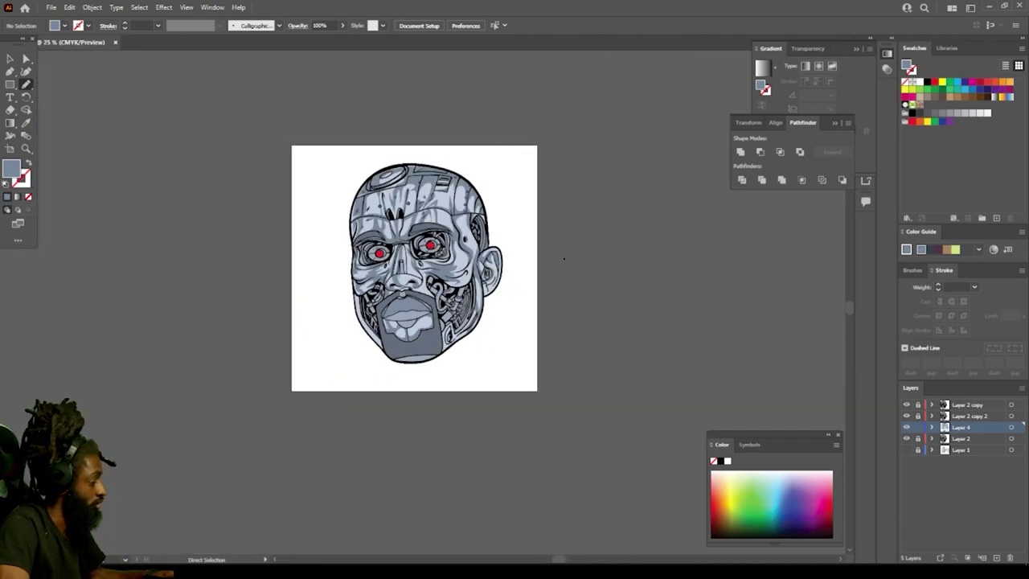
{"action": "key", "text": "ctrl+plus"}
{"action": "key", "text": "ctrl+plus"}
{"action": "key", "text": "ctrl+plus"}
{"action": "key", "text": "ctrl+plus"}
{"action": "scroll", "coordinate": [169, 401], "scroll_direction": "down", "scroll_amount": 6}
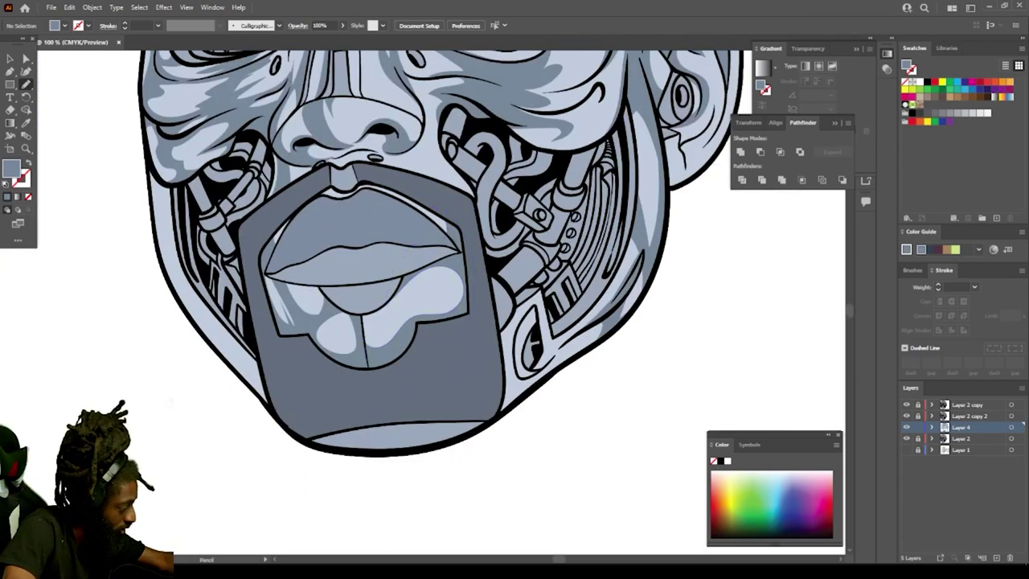
Step: Draw blue-gray shadows on the lower right jaw beside the beard and down the outer left jaw plate
{"action": "mouse_move", "coordinate": [527, 391]}
{"action": "left_mouse_down"}
{"action": "mouse_move", "coordinate": [547, 299]}
{"action": "mouse_move", "coordinate": [502, 354]}
{"action": "mouse_move", "coordinate": [488, 423]}
{"action": "left_mouse_up"}
{"action": "key", "text": "ctrl+minus"}
{"action": "key", "text": "ctrl+minus"}
{"action": "scroll", "coordinate": [423, 302], "scroll_direction": "left", "scroll_amount": 3}
{"action": "key", "text": "ctrl+plus"}
{"action": "key", "text": "ctrl+plus"}
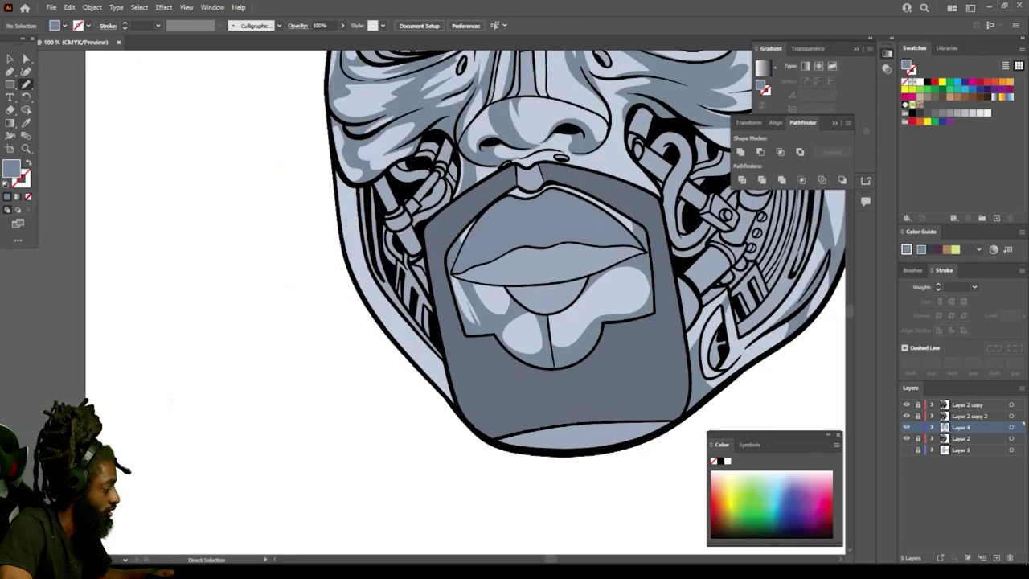
{"action": "key", "text": "ctrl+plus"}
{"action": "mouse_move", "coordinate": [371, 352]}
{"action": "left_mouse_down"}
{"action": "mouse_move", "coordinate": [404, 390]}
{"action": "mouse_move", "coordinate": [395, 306]}
{"action": "mouse_move", "coordinate": [366, 313]}
{"action": "mouse_move", "coordinate": [371, 346]}
{"action": "left_mouse_up"}
{"action": "mouse_move", "coordinate": [324, 275]}
{"action": "left_mouse_down"}
{"action": "mouse_move", "coordinate": [350, 275]}
{"action": "mouse_move", "coordinate": [331, 297]}
{"action": "left_mouse_up"}
{"action": "mouse_move", "coordinate": [305, 235]}
{"action": "left_mouse_down"}
{"action": "mouse_move", "coordinate": [333, 133]}
{"action": "mouse_move", "coordinate": [293, 95]}
{"action": "mouse_move", "coordinate": [305, 233]}
{"action": "left_mouse_up"}
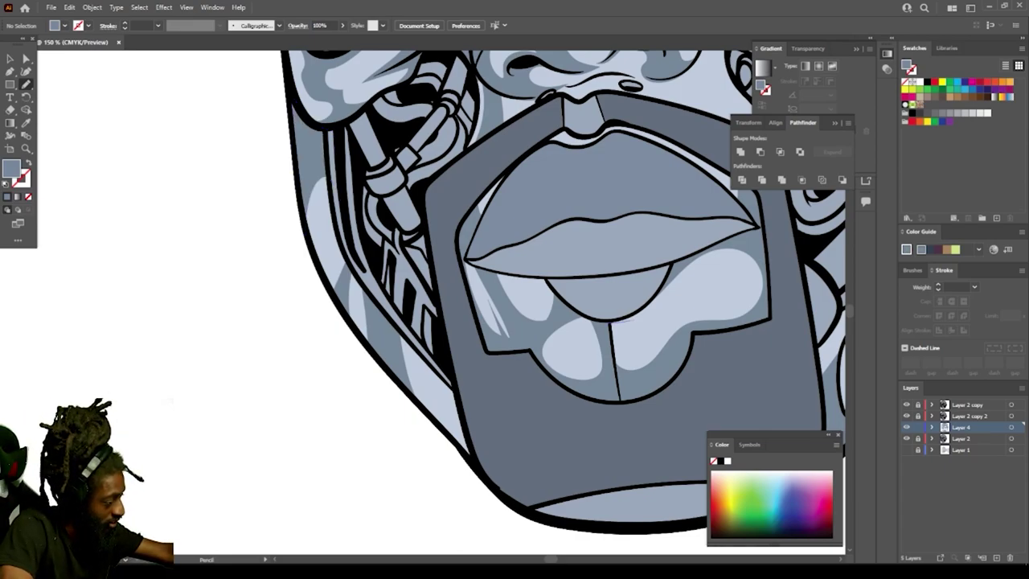
Step: Add tapering blue-gray streaks into the light areas under the lower lip, from the left mouth corner across both sides of the chin
{"action": "mouse_move", "coordinate": [631, 320]}
{"action": "left_mouse_down"}
{"action": "mouse_move", "coordinate": [717, 298]}
{"action": "mouse_move", "coordinate": [665, 301]}
{"action": "mouse_move", "coordinate": [719, 242]}
{"action": "left_mouse_up"}
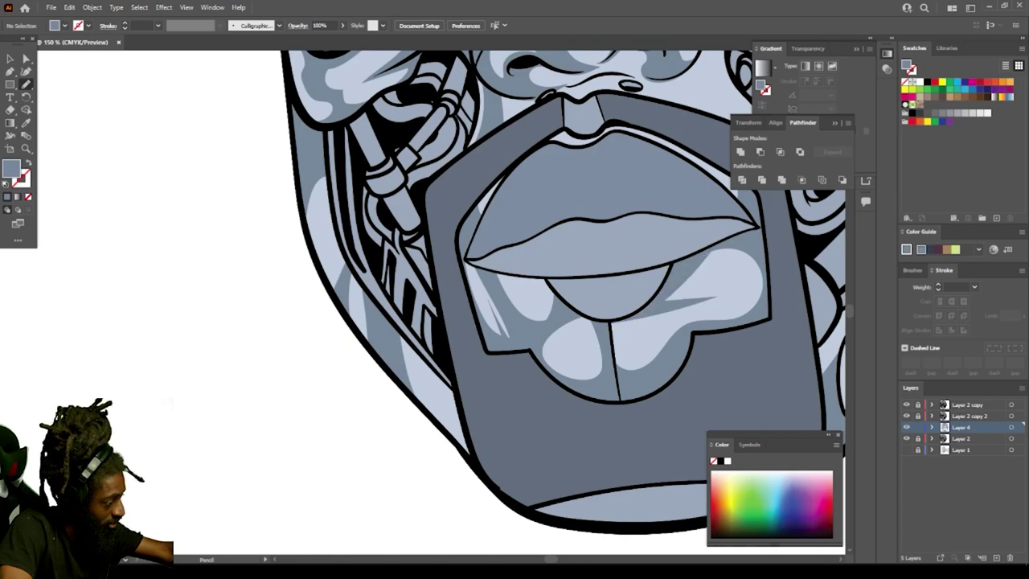
{"action": "mouse_move", "coordinate": [552, 315]}
{"action": "left_mouse_down"}
{"action": "mouse_move", "coordinate": [517, 260]}
{"action": "mouse_move", "coordinate": [562, 375]}
{"action": "mouse_move", "coordinate": [575, 320]}
{"action": "left_mouse_up"}
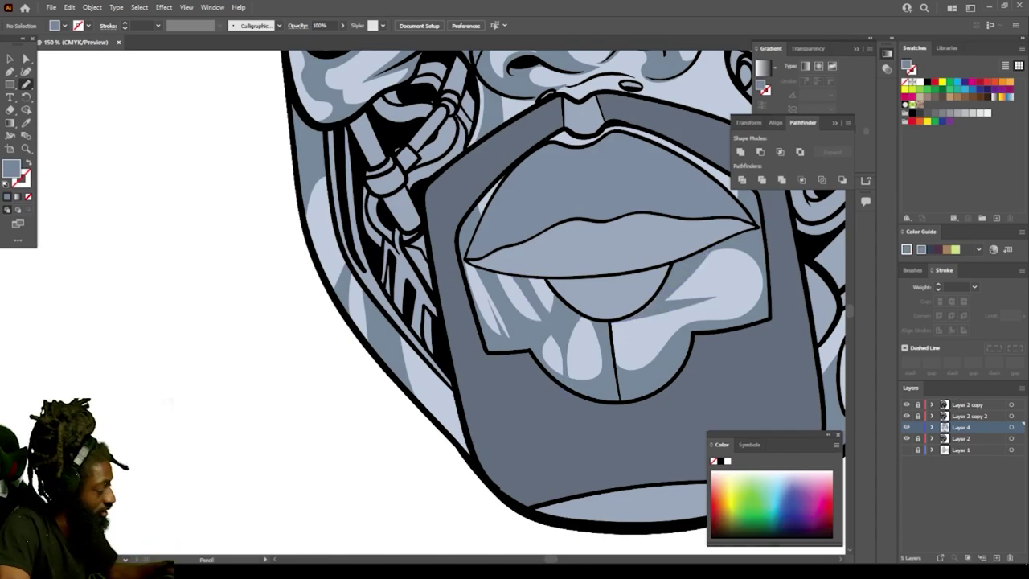
{"action": "key", "text": "ctrl+minus"}
{"action": "key", "text": "ctrl+minus"}
{"action": "key", "text": "ctrl+minus"}
{"action": "scroll", "coordinate": [515, 306], "scroll_direction": "right", "scroll_amount": 1}
{"action": "key", "text": "ctrl+equal"}
{"action": "key", "text": "ctrl+equal"}
{"action": "key", "text": "ctrl+equal"}
{"action": "scroll", "coordinate": [515, 305], "scroll_direction": "up", "scroll_amount": 2}
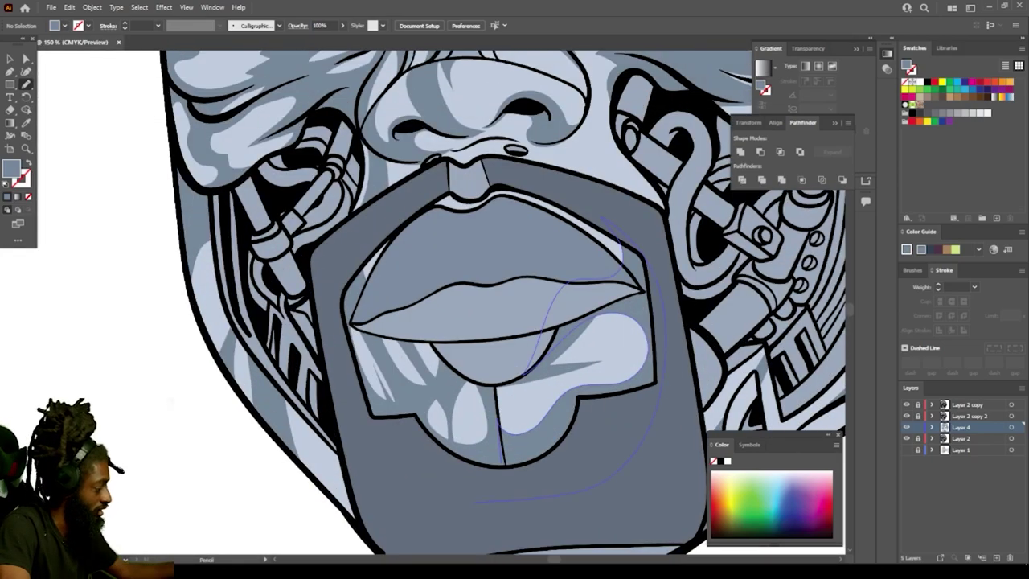
{"action": "left_click_drag", "start_coordinate": [354, 337], "coordinate": [395, 403]}
{"action": "left_click_drag", "start_coordinate": [391, 404], "coordinate": [353, 346]}
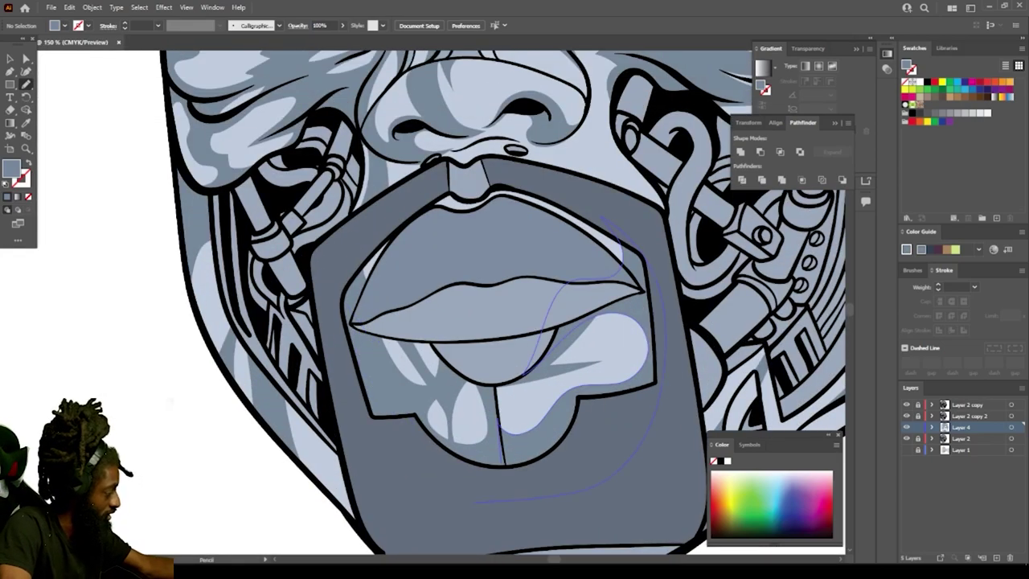
Step: Shade the skin between the nose and the right cheek opening down to the moustache, and the upper nose tip, in blue-gray
{"action": "key", "text": "ctrl+minus"}
{"action": "key", "text": "ctrl+minus"}
{"action": "key", "text": "ctrl+minus"}
{"action": "key", "text": "ctrl+minus"}
{"action": "scroll", "coordinate": [648, 252], "scroll_direction": "up", "scroll_amount": 3}
{"action": "key", "text": "ctrl+equal"}
{"action": "key", "text": "ctrl+equal"}
{"action": "key", "text": "ctrl+equal"}
{"action": "key", "text": "ctrl+equal"}
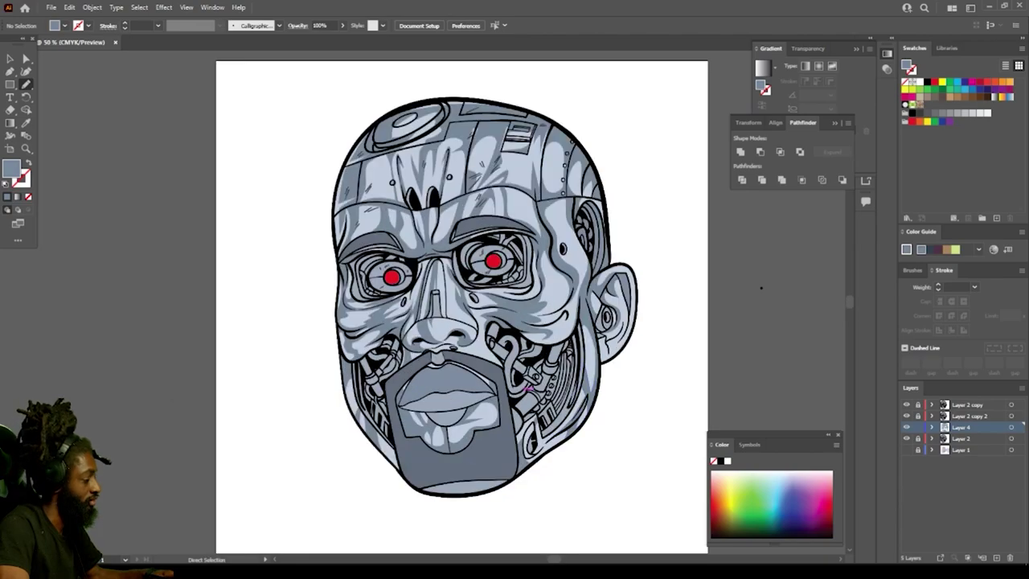
{"action": "scroll", "coordinate": [761, 287], "scroll_direction": "right", "scroll_amount": 2}
{"action": "key", "text": "ctrl+equal"}
{"action": "scroll", "coordinate": [423, 303], "scroll_direction": "down", "scroll_amount": 2}
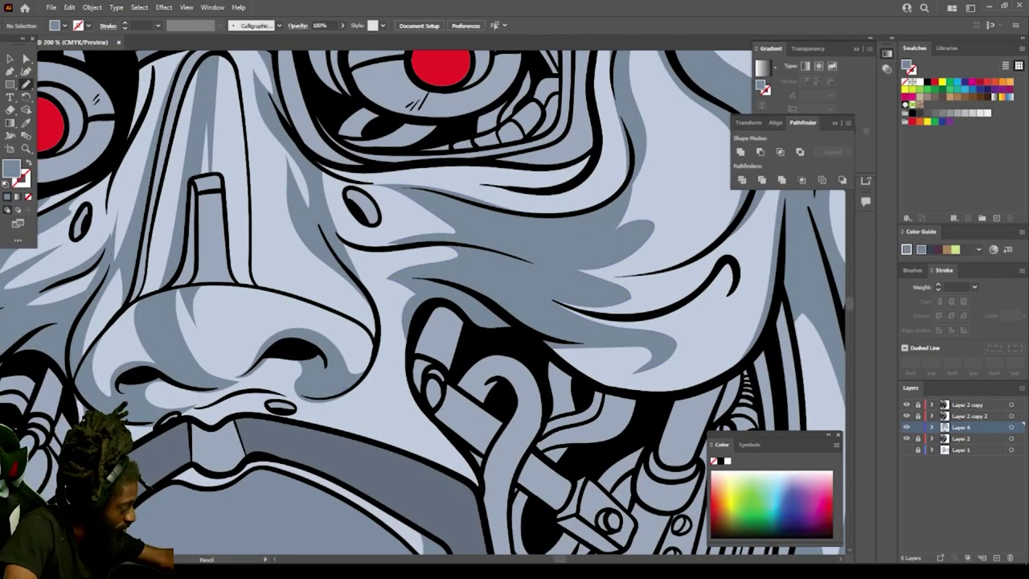
{"action": "left_click_drag", "start_coordinate": [361, 375], "coordinate": [419, 448]}
{"action": "mouse_move", "coordinate": [480, 516]}
{"action": "left_mouse_down"}
{"action": "mouse_move", "coordinate": [458, 497]}
{"action": "mouse_move", "coordinate": [401, 384]}
{"action": "mouse_move", "coordinate": [433, 400]}
{"action": "left_mouse_up"}
{"action": "mouse_move", "coordinate": [390, 312]}
{"action": "left_mouse_down"}
{"action": "mouse_move", "coordinate": [320, 242]}
{"action": "mouse_move", "coordinate": [357, 301]}
{"action": "mouse_move", "coordinate": [250, 280]}
{"action": "left_mouse_up"}
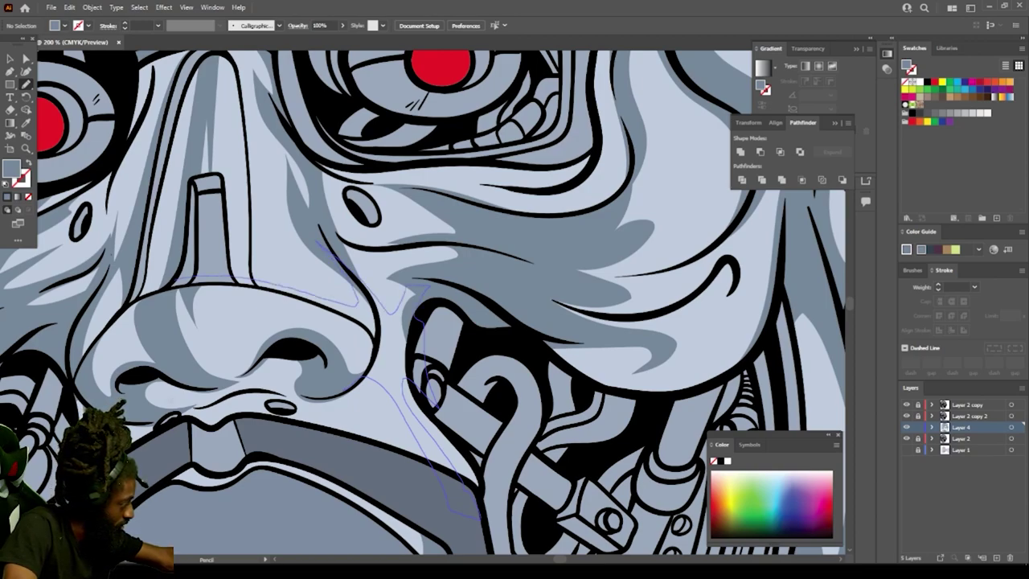
{"action": "mouse_move", "coordinate": [118, 312]}
{"action": "left_mouse_down"}
{"action": "mouse_move", "coordinate": [279, 305]}
{"action": "mouse_move", "coordinate": [366, 372]}
{"action": "mouse_move", "coordinate": [354, 376]}
{"action": "left_mouse_up"}
{"action": "key", "text": "ctrl+minus"}
{"action": "scroll", "coordinate": [694, 268], "scroll_direction": "down", "scroll_amount": 4}
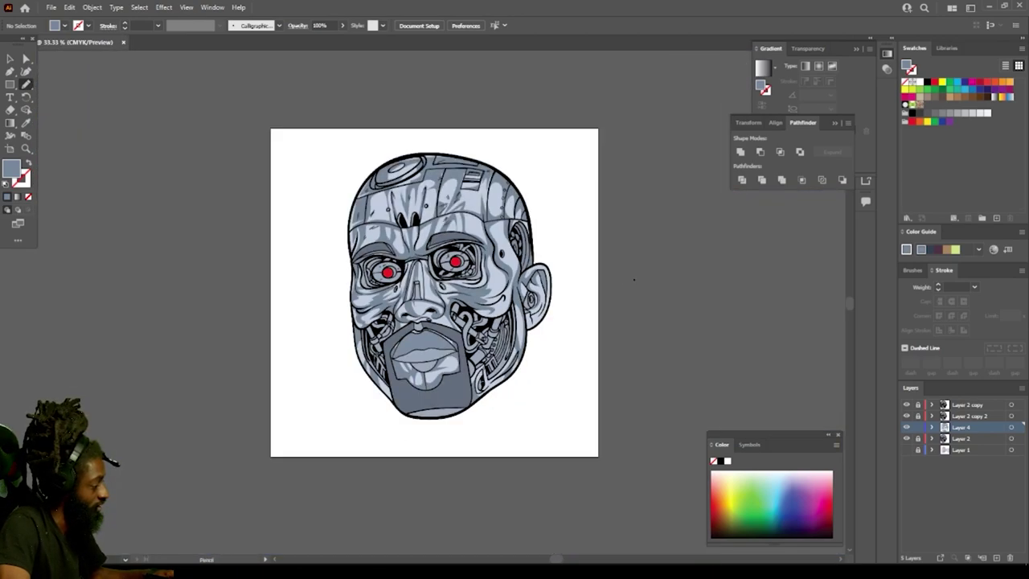
Step: Draw curved blue-gray shadows on the right cheek around the hooked smile crease and below the outer eye
{"action": "scroll", "coordinate": [644, 283], "scroll_direction": "up", "scroll_amount": 5}
{"action": "key", "text": "ctrl+plus"}
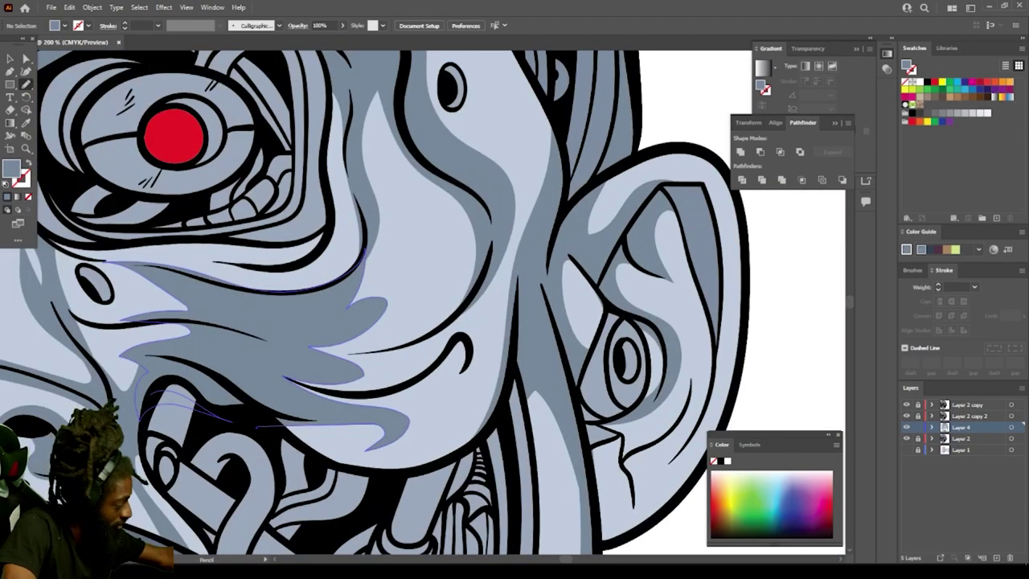
{"action": "mouse_move", "coordinate": [298, 384]}
{"action": "left_mouse_down"}
{"action": "mouse_move", "coordinate": [396, 386]}
{"action": "mouse_move", "coordinate": [471, 329]}
{"action": "mouse_move", "coordinate": [447, 403]}
{"action": "mouse_move", "coordinate": [344, 409]}
{"action": "mouse_move", "coordinate": [286, 378]}
{"action": "left_mouse_up"}
{"action": "scroll", "coordinate": [376, 302], "scroll_direction": "up", "scroll_amount": 2}
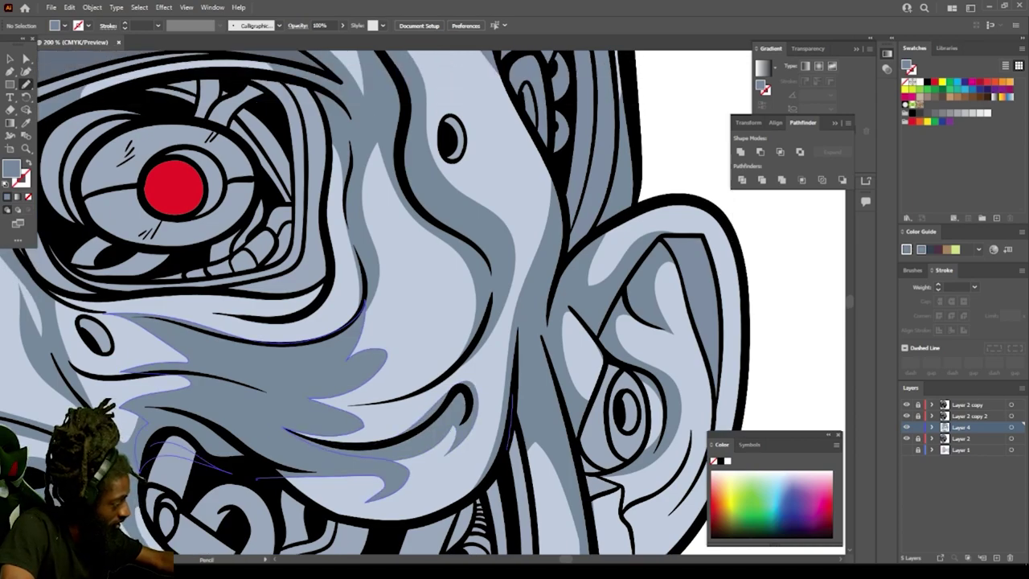
{"action": "mouse_move", "coordinate": [453, 375]}
{"action": "left_mouse_down"}
{"action": "mouse_move", "coordinate": [450, 333]}
{"action": "mouse_move", "coordinate": [372, 297]}
{"action": "mouse_move", "coordinate": [341, 333]}
{"action": "left_mouse_up"}
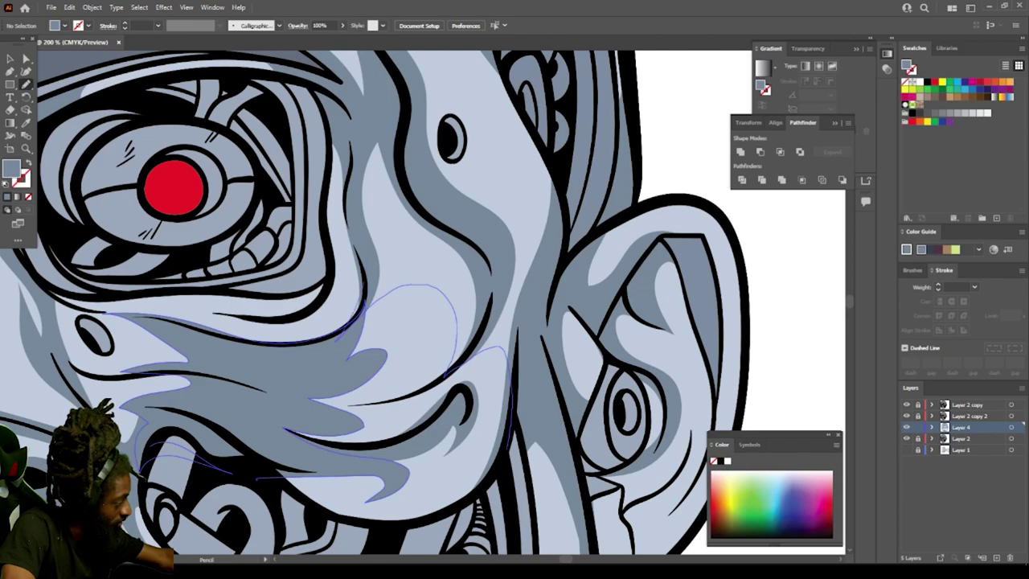
{"action": "mouse_move", "coordinate": [366, 228]}
{"action": "left_mouse_down"}
{"action": "mouse_move", "coordinate": [457, 271]}
{"action": "mouse_move", "coordinate": [489, 319]}
{"action": "mouse_move", "coordinate": [513, 438]}
{"action": "left_mouse_up"}
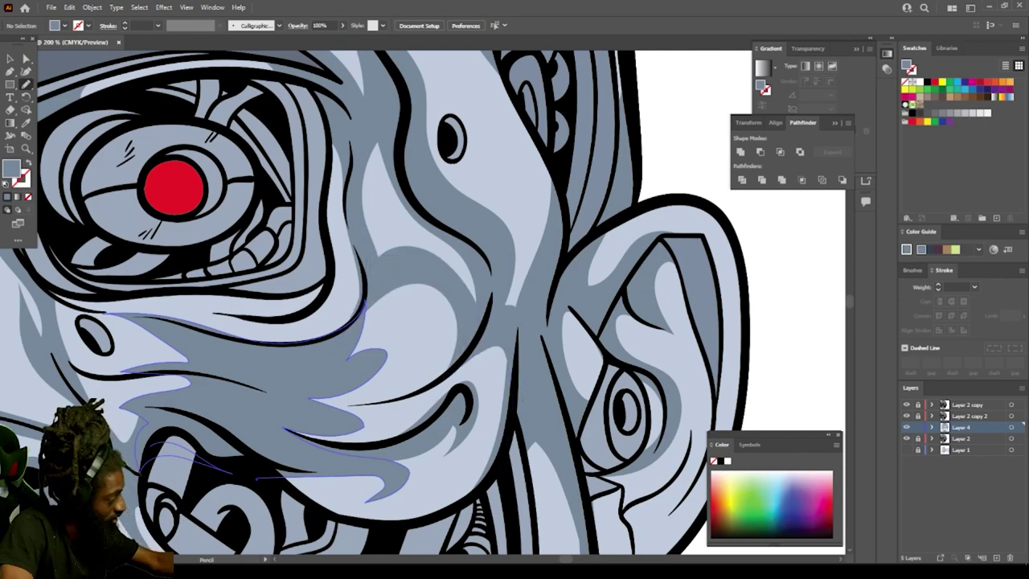
Step: Draw a tapering blue-gray shadow down the right temple plate beside the small round hole
{"action": "scroll", "coordinate": [330, 418], "scroll_direction": "up", "scroll_amount": 5}
{"action": "scroll", "coordinate": [335, 421], "scroll_direction": "up", "scroll_amount": 4}
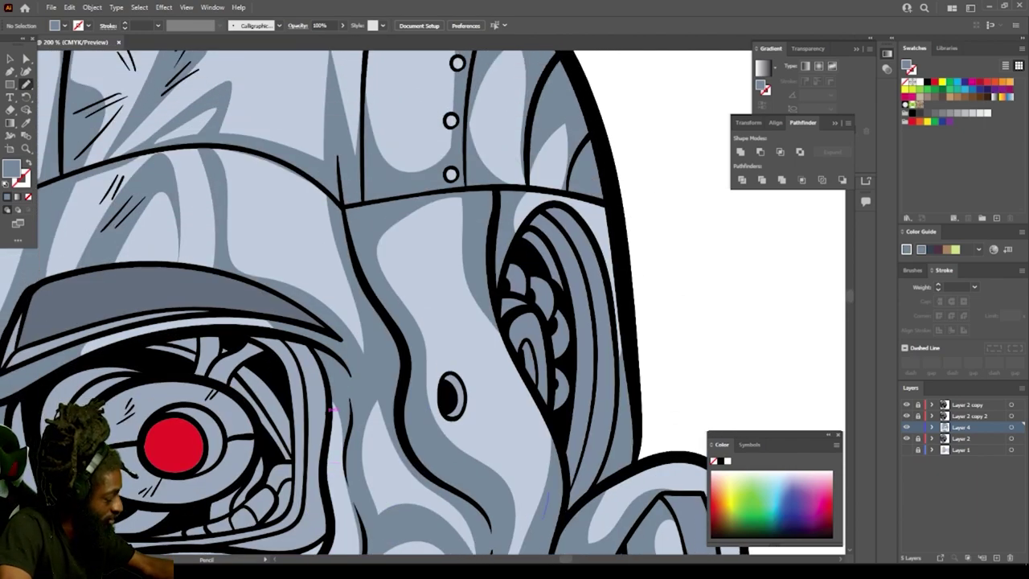
{"action": "mouse_move", "coordinate": [545, 497]}
{"action": "left_mouse_down"}
{"action": "mouse_move", "coordinate": [432, 269]}
{"action": "mouse_move", "coordinate": [457, 353]}
{"action": "mouse_move", "coordinate": [496, 402]}
{"action": "mouse_move", "coordinate": [540, 515]}
{"action": "left_mouse_up"}
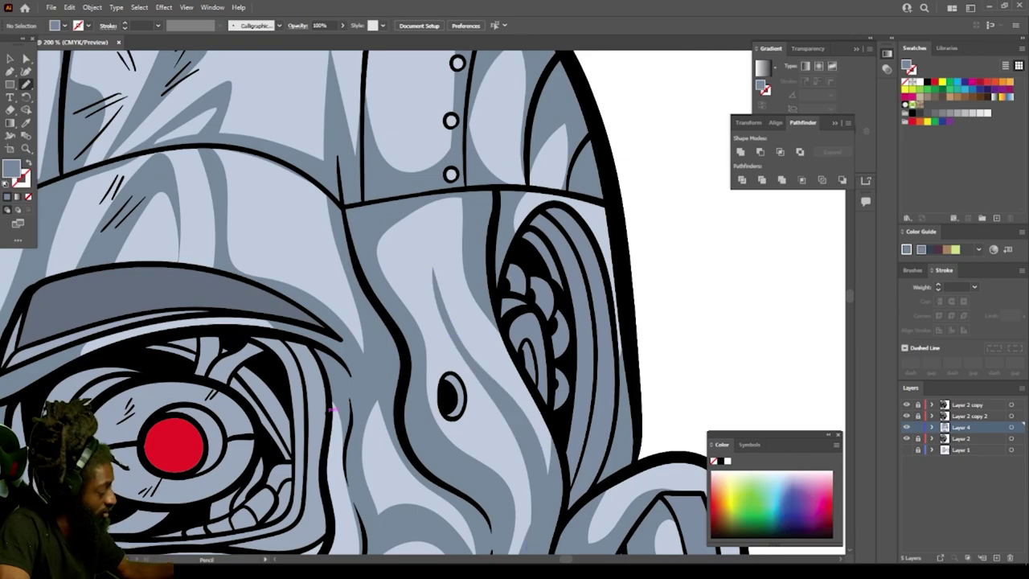
Step: Review the cheek, nose and temple shading on the whole head at several magnifications
{"action": "key", "text": "ctrl+minus"}
{"action": "key", "text": "ctrl+minus"}
{"action": "key", "text": "ctrl+minus"}
{"action": "key", "text": "ctrl+minus"}
{"action": "key", "text": "ctrl+minus"}
{"action": "key", "text": "ctrl+minus"}
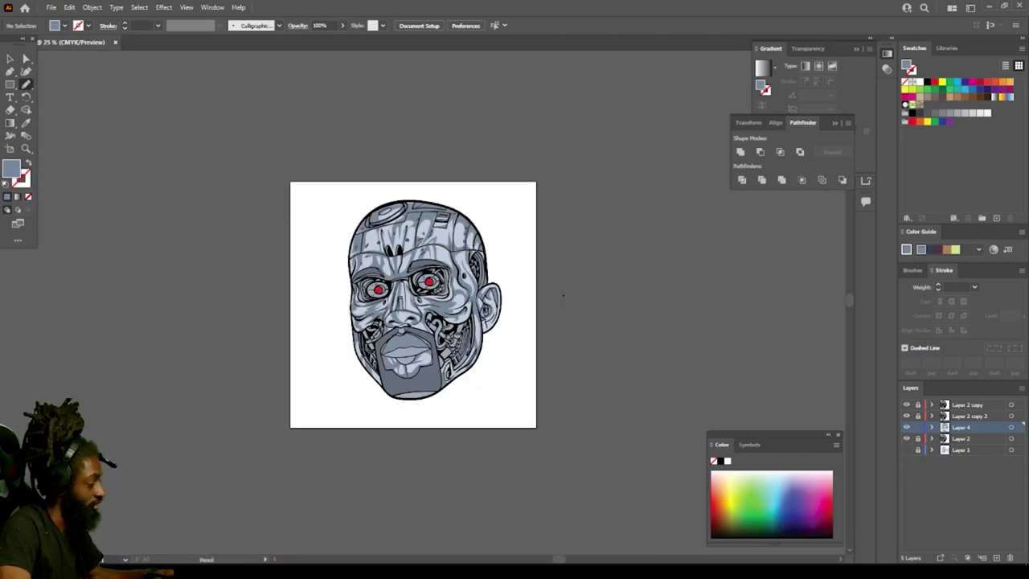
{"action": "key", "text": "ctrl+plus"}
{"action": "key", "text": "ctrl+plus"}
{"action": "key", "text": "ctrl+minus"}
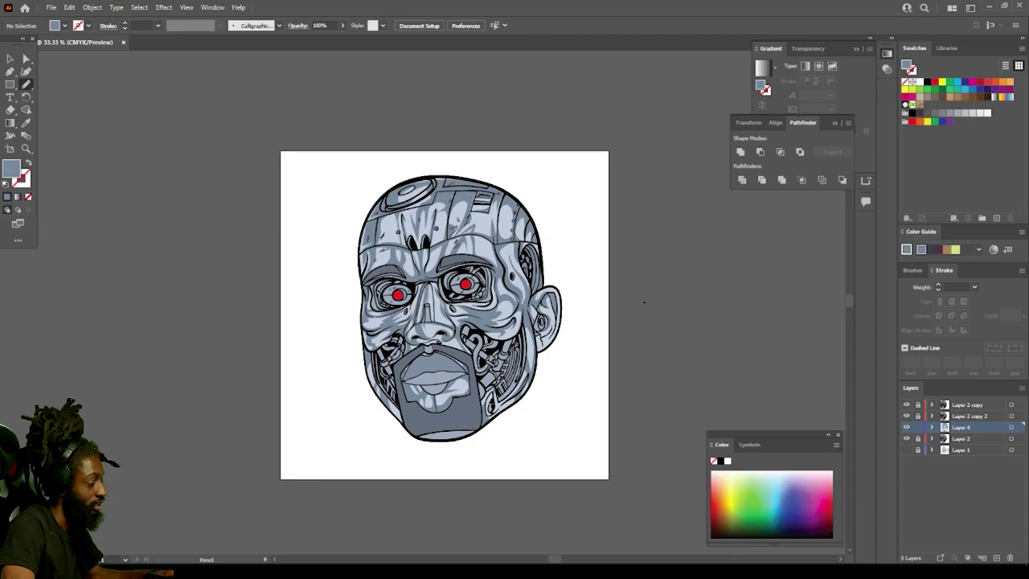
{"action": "key", "text": "ctrl+plus"}
{"action": "scroll", "coordinate": [755, 341], "scroll_direction": "down", "scroll_amount": 3}
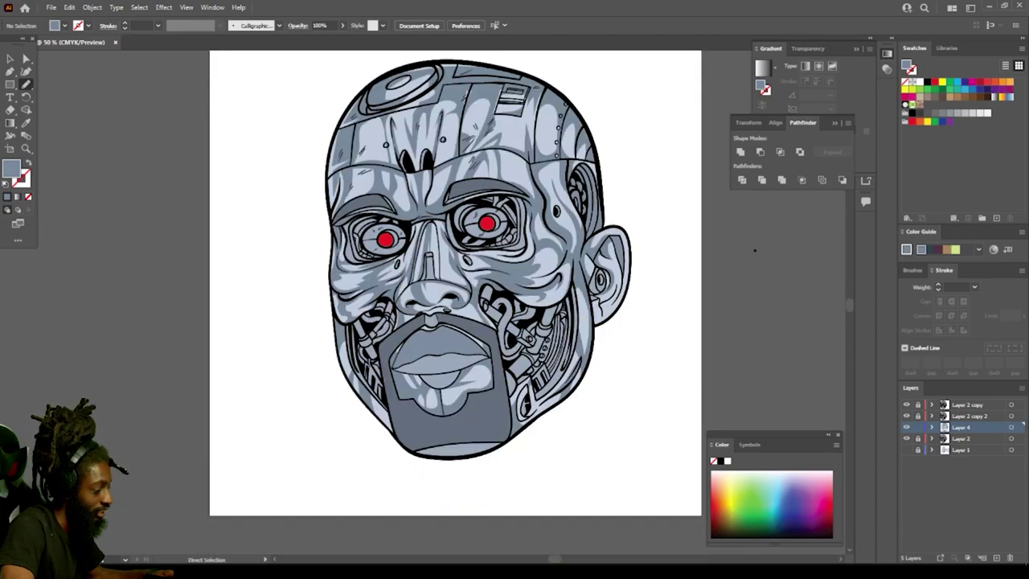
Step: Shade the earlobe, its front notch and the lower outer ear folds with blue-gray shapes
{"action": "scroll", "coordinate": [619, 298], "scroll_direction": "up", "scroll_amount": 5}
{"action": "scroll", "coordinate": [619, 298], "scroll_direction": "up", "scroll_amount": 2}
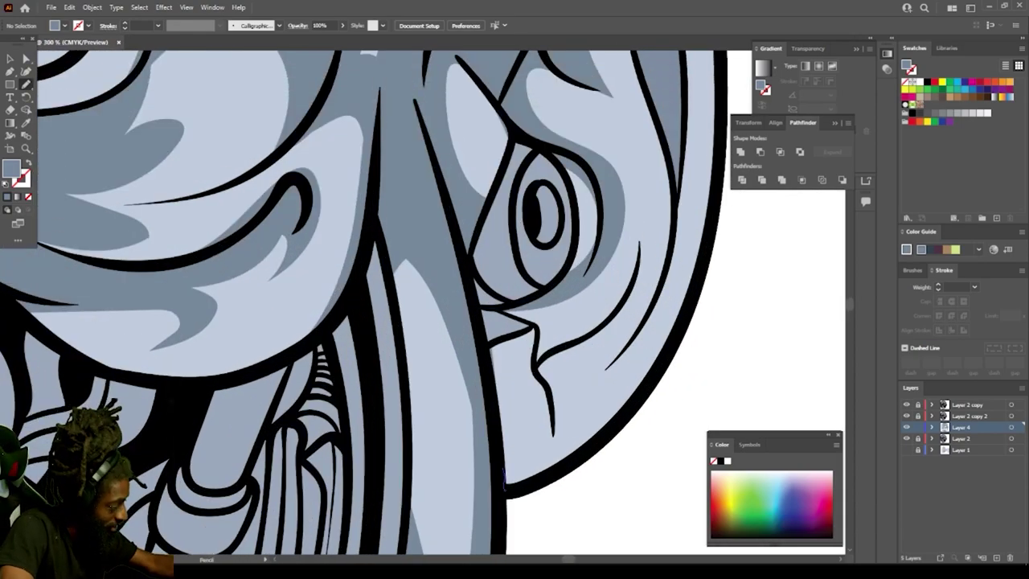
{"action": "mouse_move", "coordinate": [505, 485]}
{"action": "left_mouse_down"}
{"action": "mouse_move", "coordinate": [580, 457]}
{"action": "mouse_move", "coordinate": [636, 403]}
{"action": "mouse_move", "coordinate": [603, 418]}
{"action": "mouse_move", "coordinate": [587, 408]}
{"action": "mouse_move", "coordinate": [669, 282]}
{"action": "mouse_move", "coordinate": [683, 173]}
{"action": "mouse_move", "coordinate": [675, 129]}
{"action": "mouse_move", "coordinate": [582, 374]}
{"action": "mouse_move", "coordinate": [568, 372]}
{"action": "mouse_move", "coordinate": [631, 315]}
{"action": "mouse_move", "coordinate": [677, 132]}
{"action": "mouse_move", "coordinate": [643, 256]}
{"action": "mouse_move", "coordinate": [615, 294]}
{"action": "mouse_move", "coordinate": [552, 337]}
{"action": "mouse_move", "coordinate": [492, 314]}
{"action": "mouse_move", "coordinate": [505, 378]}
{"action": "mouse_move", "coordinate": [521, 382]}
{"action": "mouse_move", "coordinate": [504, 447]}
{"action": "left_mouse_up"}
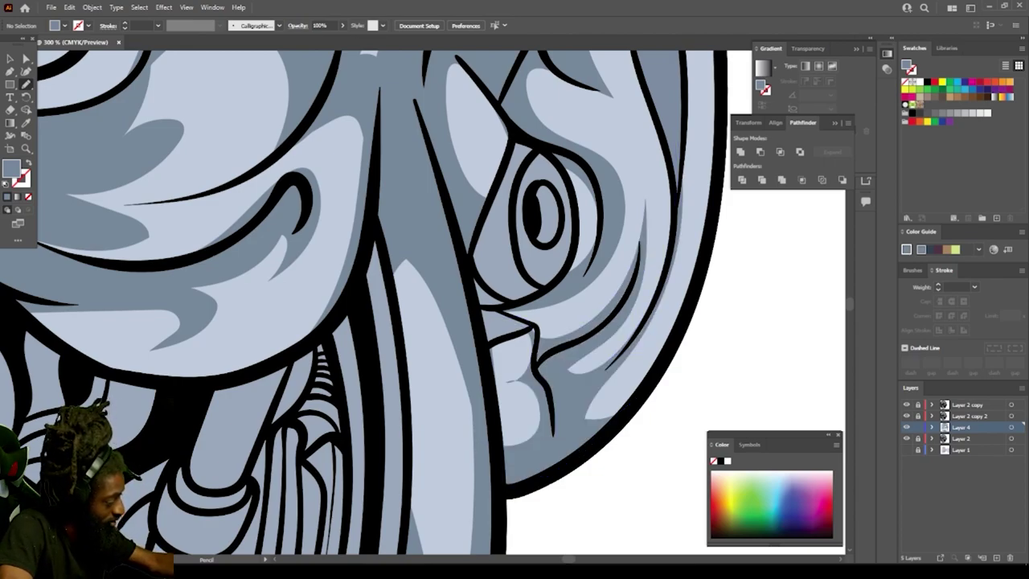
{"action": "left_click_drag", "start_coordinate": [489, 404], "coordinate": [533, 394]}
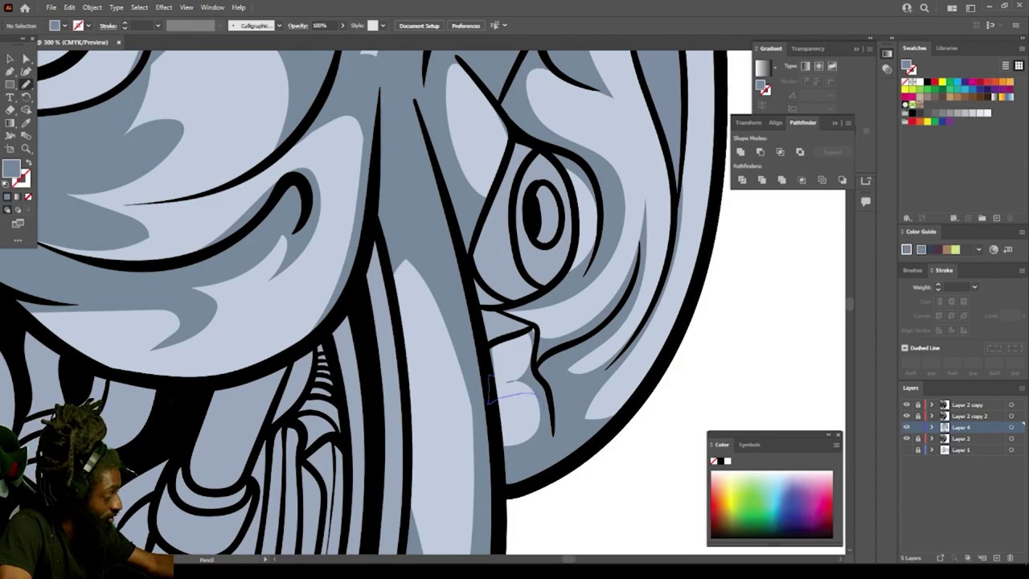
{"action": "key", "text": "ctrl+minus"}
{"action": "key", "text": "ctrl+minus"}
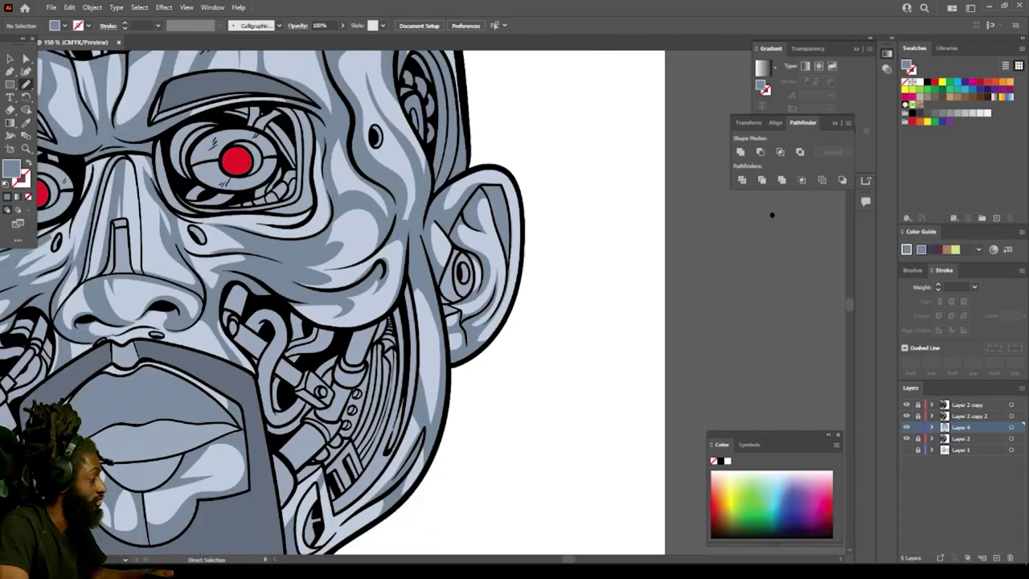
Step: Examine the entire head to check the balance of the shading, including the ear
{"action": "key", "text": "ctrl+minus"}
{"action": "key", "text": "ctrl+minus"}
{"action": "key", "text": "ctrl+minus"}
{"action": "key", "text": "ctrl+minus"}
{"action": "left_click_drag", "start_coordinate": [593, 281], "coordinate": [593, 304]}
{"action": "key", "text": "shift+s"}
{"action": "key", "text": "ctrl+equal"}
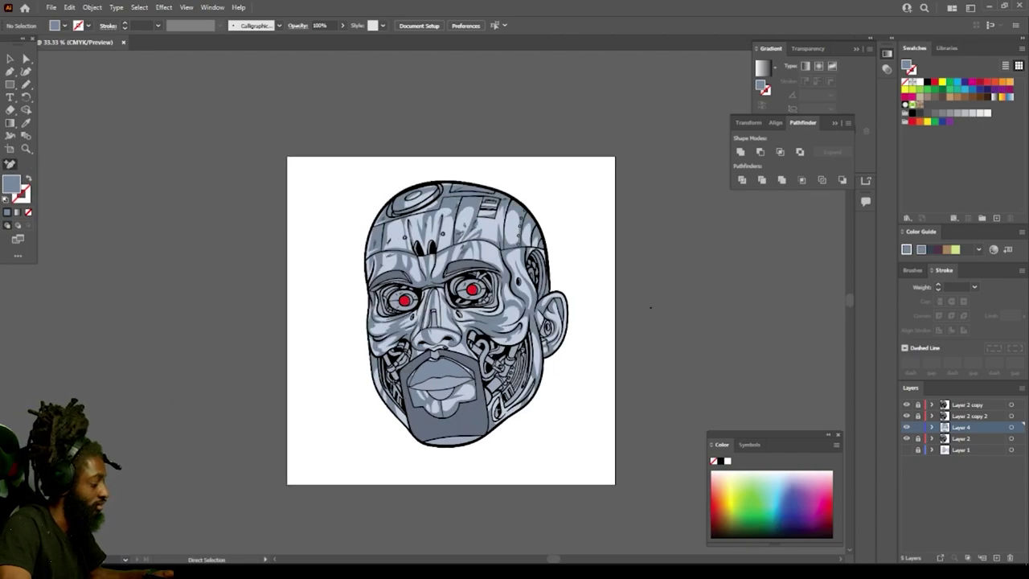
{"action": "key", "text": "ctrl+plus"}
{"action": "key", "text": "plus"}
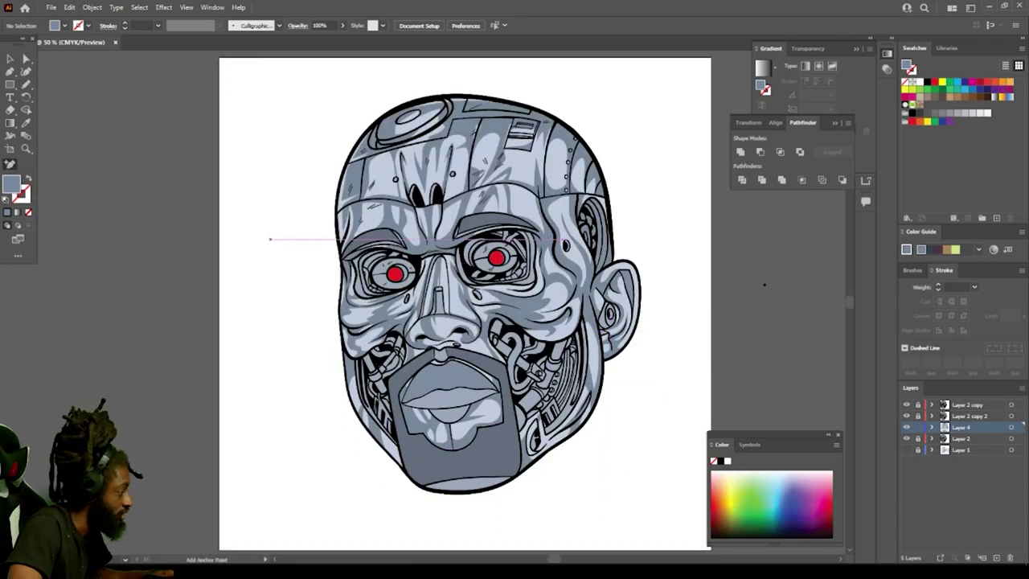
Step: Lock Layer 4 and add a new empty layer directly above it
{"action": "key", "text": "v"}
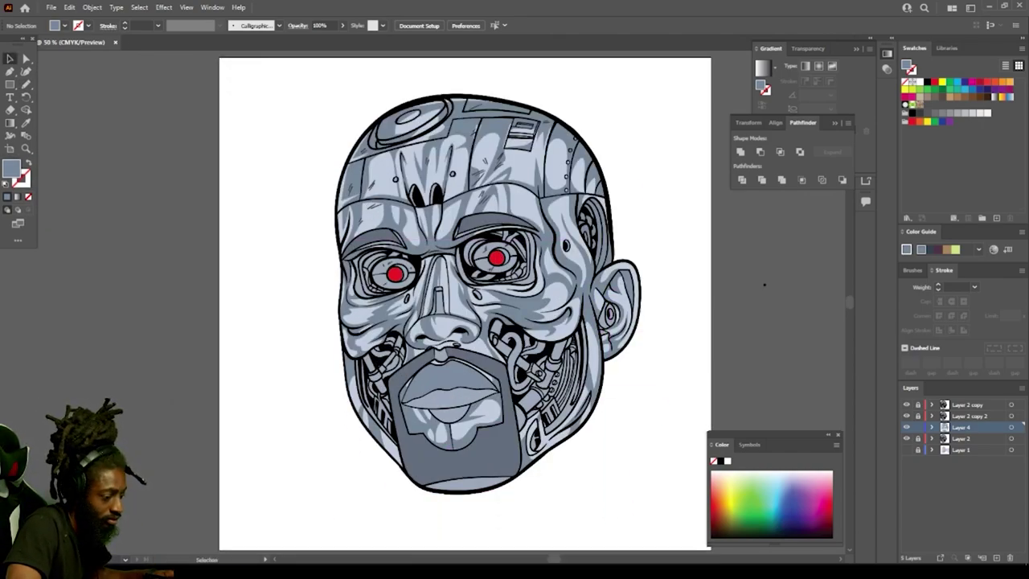
{"action": "left_click", "coordinate": [997, 557]}
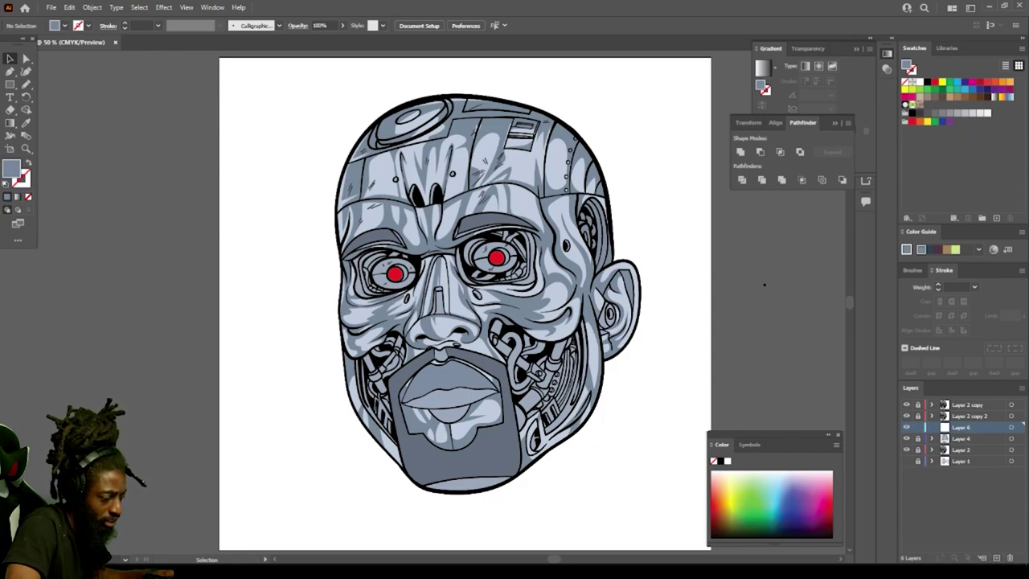
{"action": "key", "text": "ctrl+minus"}
{"action": "key", "text": "ctrl+plus"}
{"action": "key", "text": "ctrl+plus"}
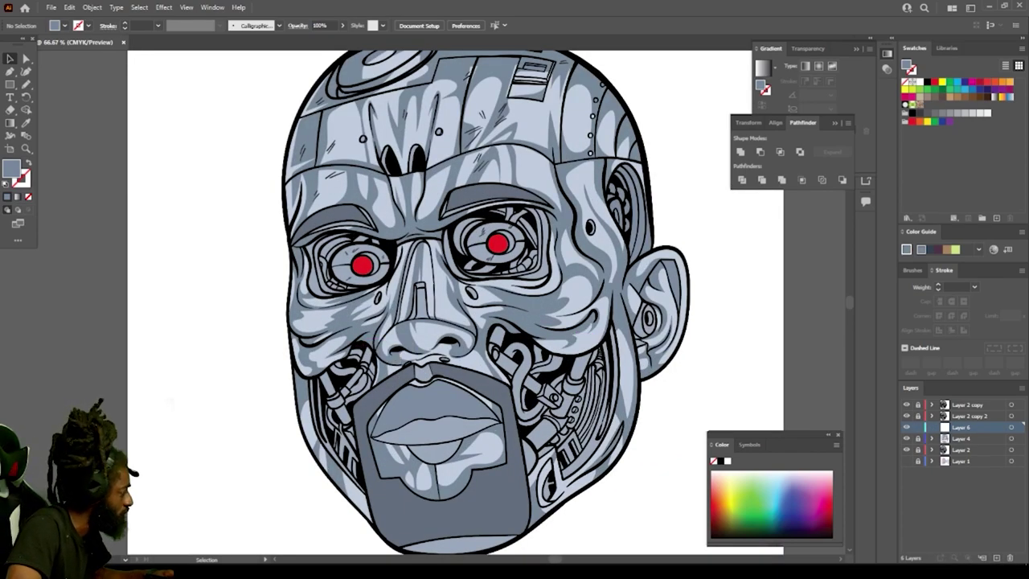
Step: Set the fill color to a darker slate blue for shading the mechanical parts
{"action": "key", "text": "i"}
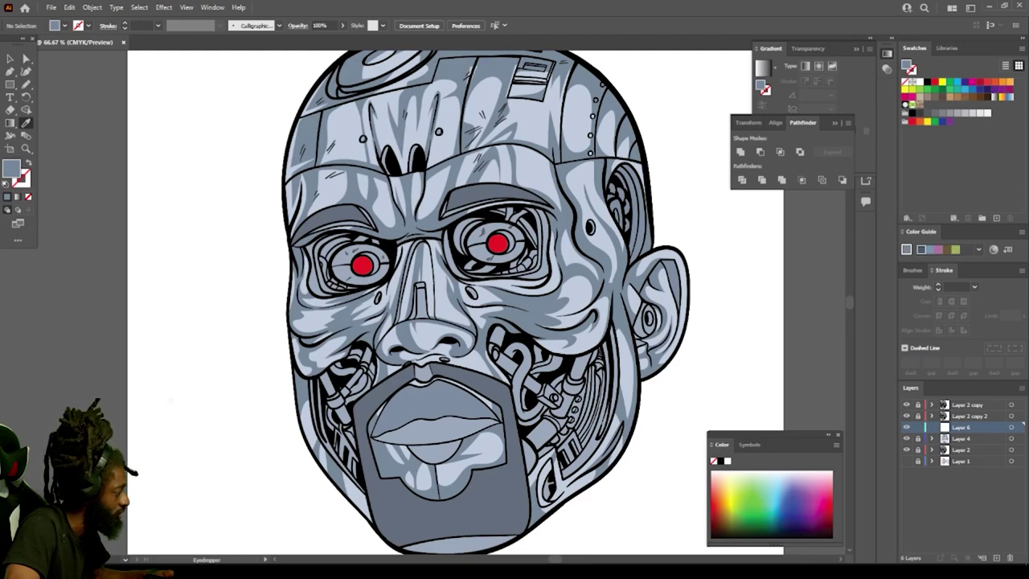
{"action": "double_click", "coordinate": [11, 168]}
{"action": "mouse_move", "coordinate": [745, 419]}
{"action": "left_mouse_down"}
{"action": "mouse_move", "coordinate": [751, 447]}
{"action": "mouse_move", "coordinate": [760, 445]}
{"action": "left_mouse_up"}
{"action": "left_click_drag", "start_coordinate": [868, 420], "coordinate": [868, 417]}
{"action": "left_click", "coordinate": [968, 367]}
{"action": "key", "text": "Return"}
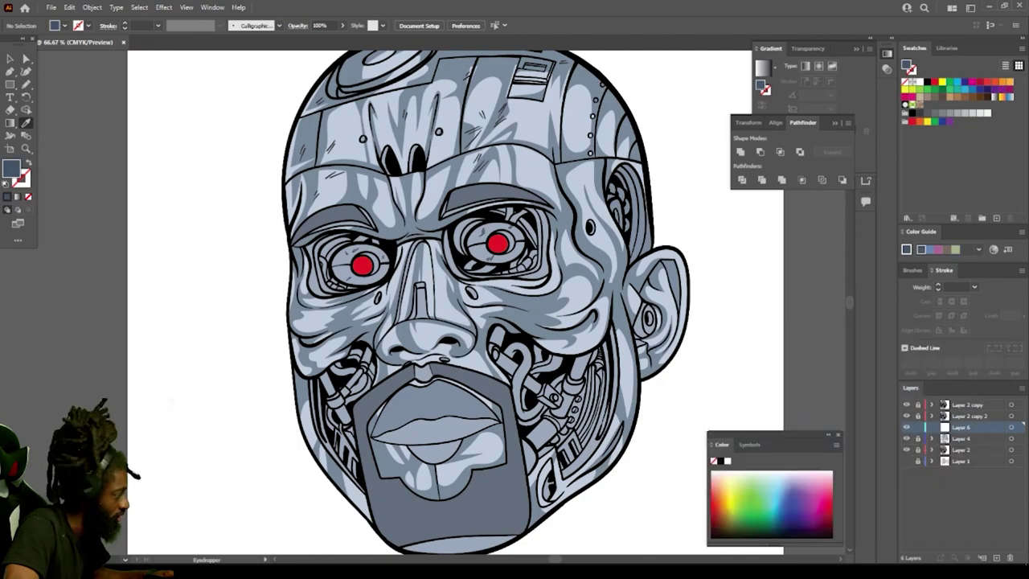
Step: Draw a slate-blue shadow shape along the thick lower piston in the cheek opening nearest the ear
{"action": "key", "text": "ctrl+minus"}
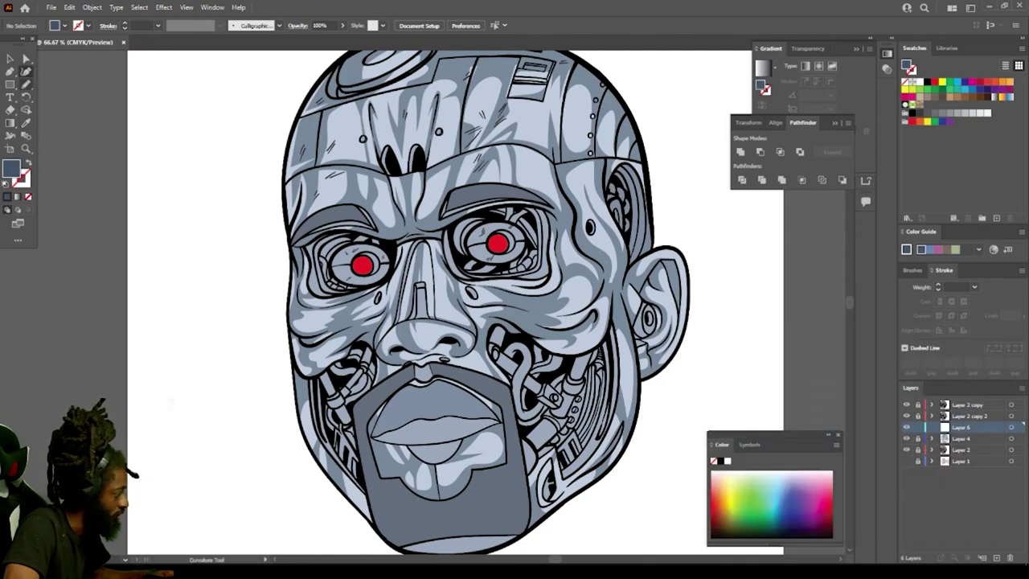
{"action": "scroll", "coordinate": [487, 341], "scroll_direction": "up", "scroll_amount": 6}
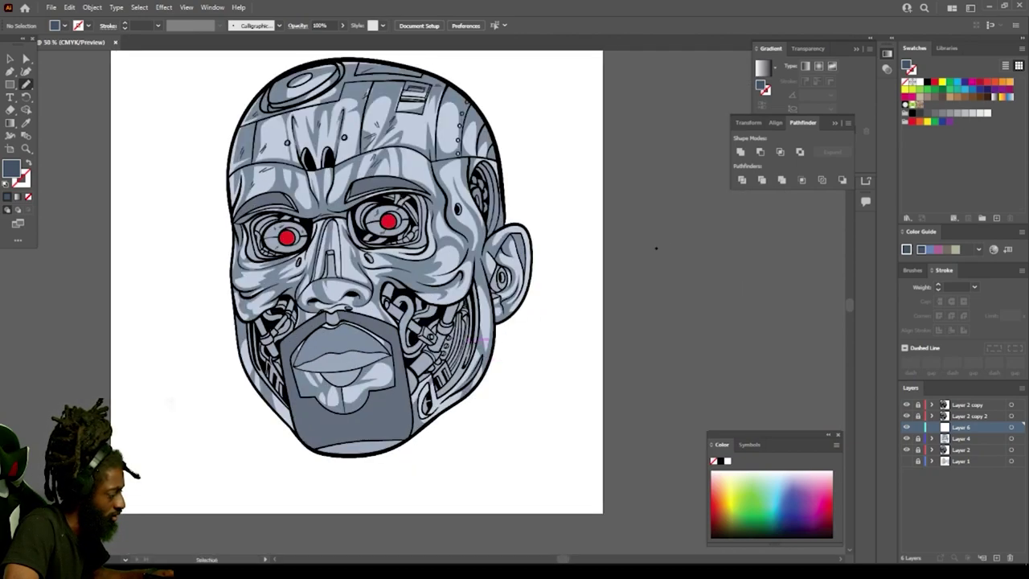
{"action": "scroll", "coordinate": [482, 340], "scroll_direction": "down", "scroll_amount": 2}
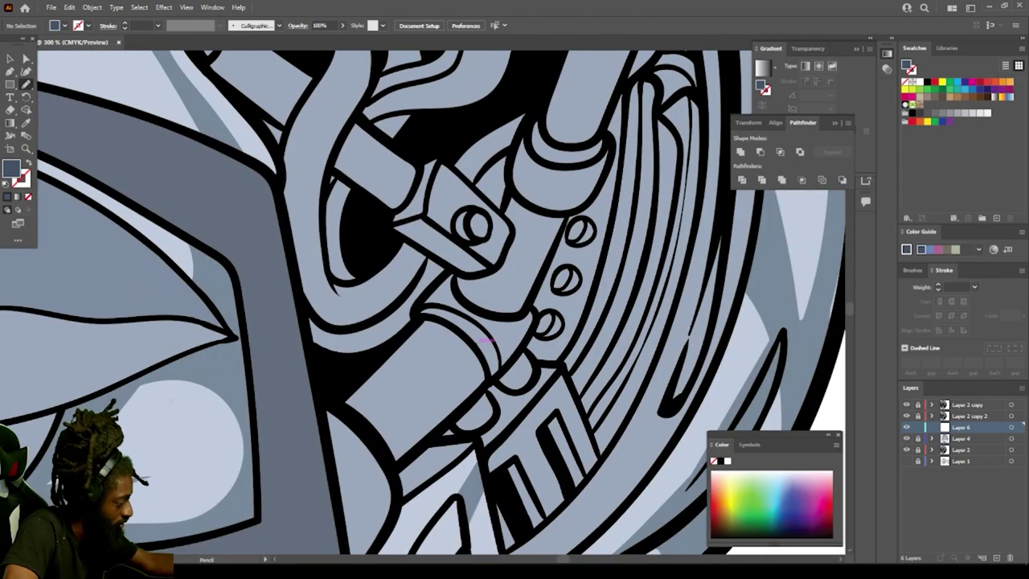
{"action": "mouse_move", "coordinate": [391, 412]}
{"action": "left_mouse_down"}
{"action": "mouse_move", "coordinate": [467, 333]}
{"action": "mouse_move", "coordinate": [496, 318]}
{"action": "mouse_move", "coordinate": [480, 316]}
{"action": "mouse_move", "coordinate": [408, 370]}
{"action": "left_mouse_up"}
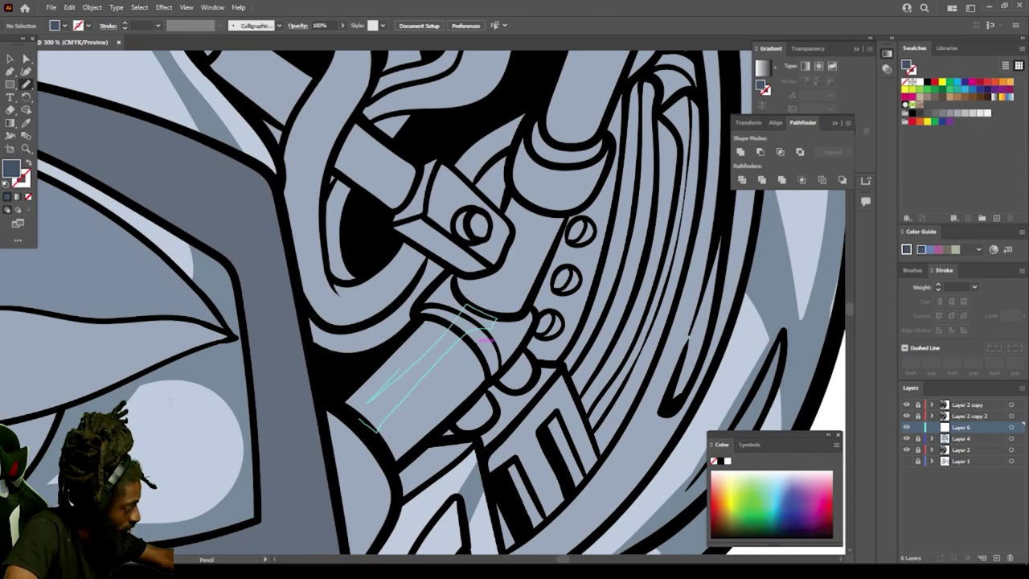
{"action": "left_click_drag", "start_coordinate": [441, 319], "coordinate": [399, 369]}
{"action": "left_click_drag", "start_coordinate": [457, 284], "coordinate": [360, 418]}
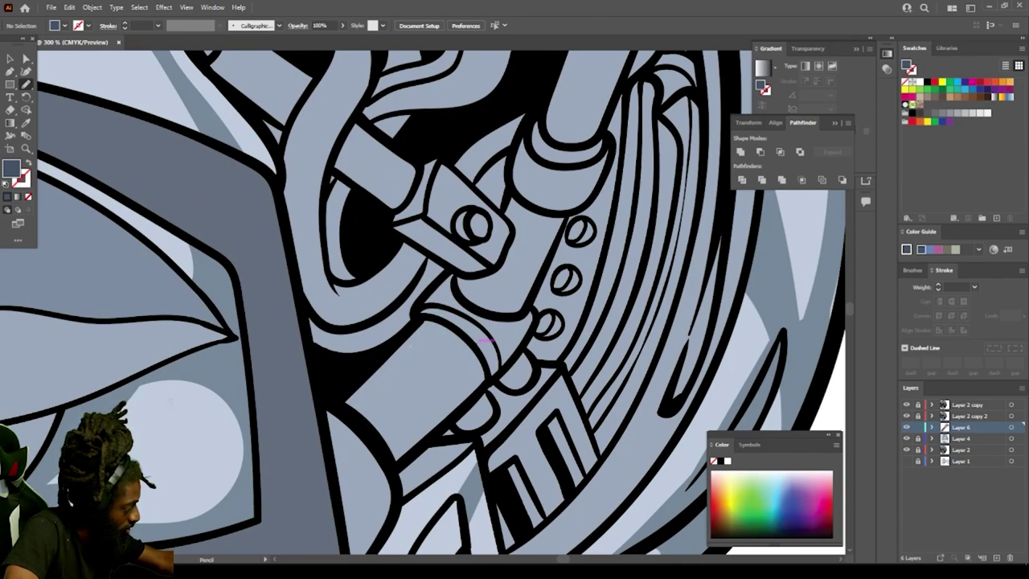
Step: Move Layer 6 above Layer 2 copy 2 in the layer order
{"action": "left_click_drag", "start_coordinate": [962, 427], "coordinate": [963, 410]}
{"action": "key", "text": "ctrl+minus"}
{"action": "key", "text": "ctrl+minus"}
{"action": "key", "text": "ctrl+minus"}
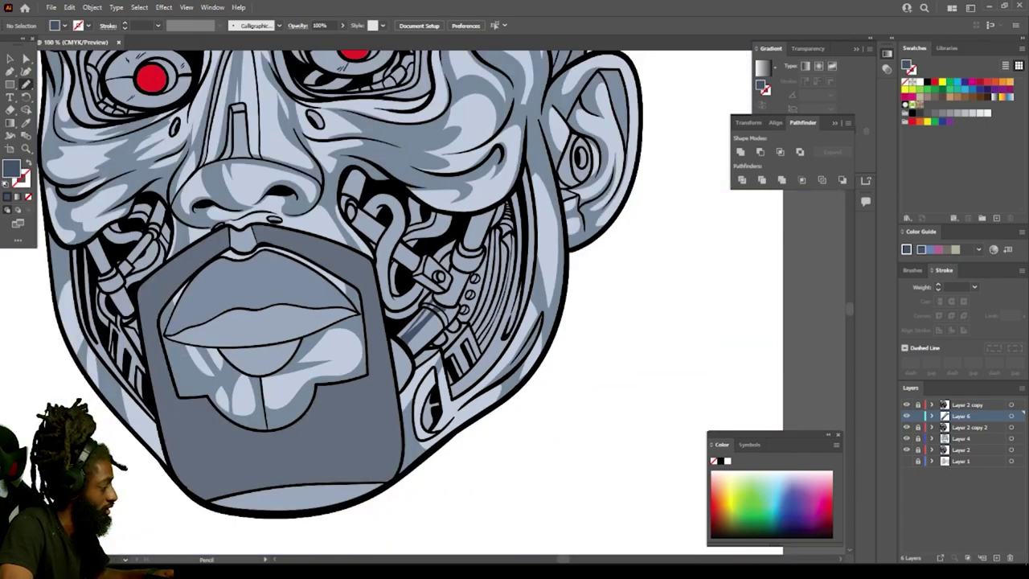
Step: Extend the shadow at the lower piston's end and shade the curved collar around its upper end
{"action": "key", "text": "ctrl+equal"}
{"action": "key", "text": "ctrl+equal"}
{"action": "key", "text": "ctrl+equal"}
{"action": "key", "text": "ctrl+plus"}
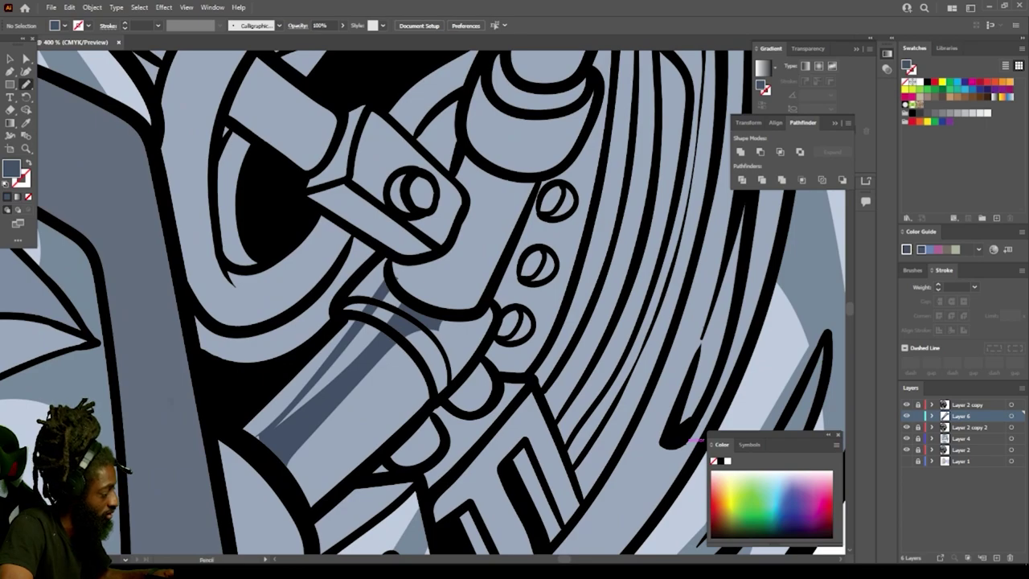
{"action": "left_click_drag", "start_coordinate": [253, 442], "coordinate": [274, 461]}
{"action": "scroll", "coordinate": [434, 303], "scroll_direction": "up", "scroll_amount": 2}
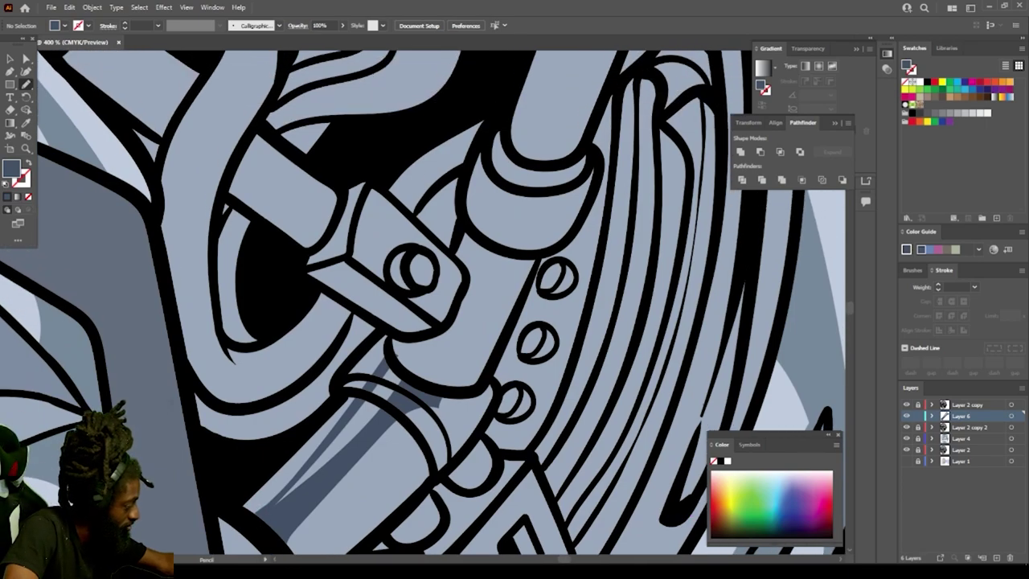
{"action": "mouse_move", "coordinate": [337, 389]}
{"action": "left_mouse_down"}
{"action": "mouse_move", "coordinate": [422, 442]}
{"action": "mouse_move", "coordinate": [438, 476]}
{"action": "mouse_move", "coordinate": [419, 402]}
{"action": "mouse_move", "coordinate": [348, 381]}
{"action": "mouse_move", "coordinate": [338, 387]}
{"action": "mouse_move", "coordinate": [447, 453]}
{"action": "mouse_move", "coordinate": [486, 336]}
{"action": "left_mouse_up"}
Step: Shade the upper pipe, its cupped joint and the pipe section below it with slate-blue shapes
{"action": "scroll", "coordinate": [423, 302], "scroll_direction": "up", "scroll_amount": 2}
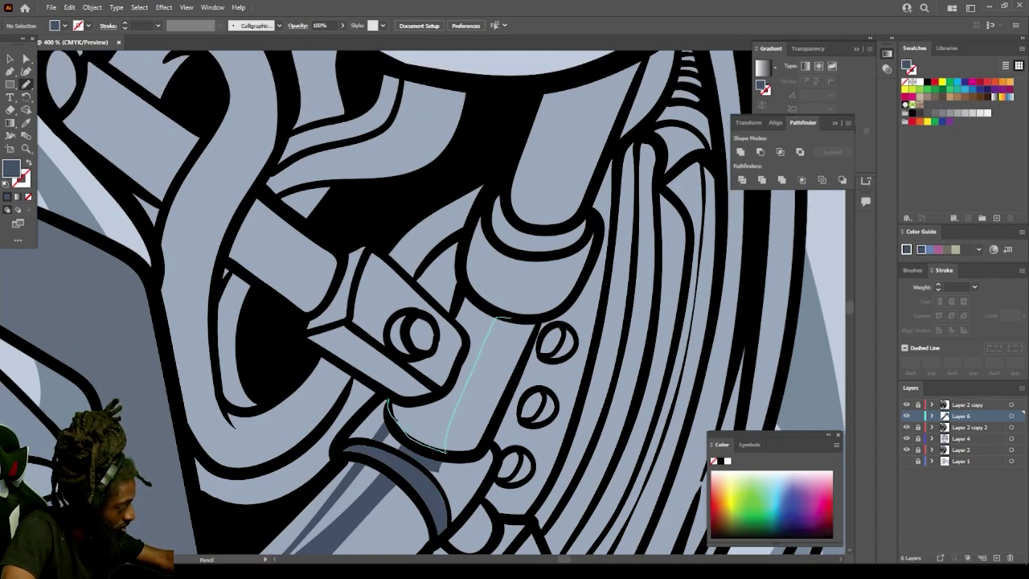
{"action": "left_click_drag", "start_coordinate": [585, 235], "coordinate": [557, 227]}
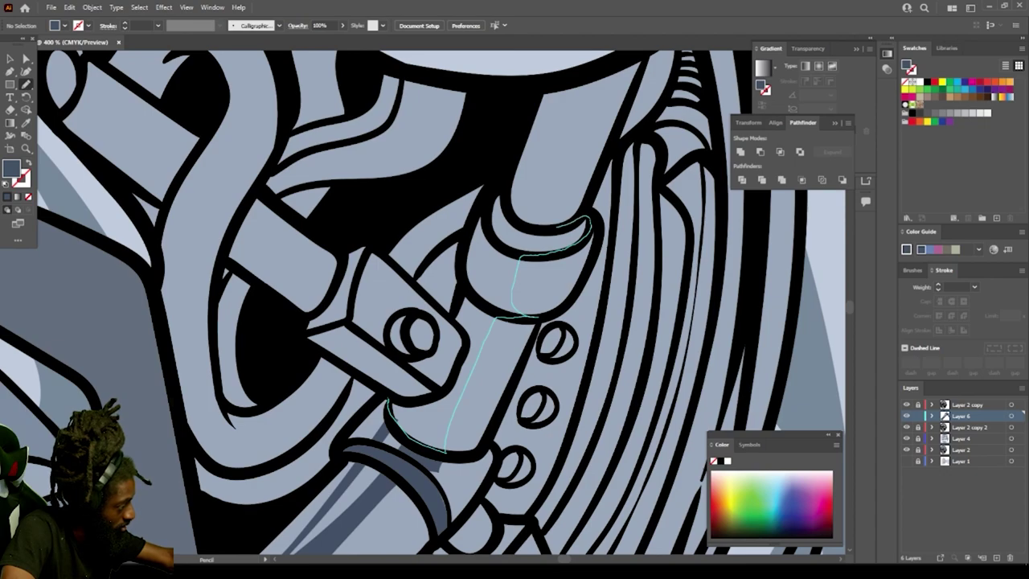
{"action": "left_click_drag", "start_coordinate": [552, 188], "coordinate": [590, 99]}
{"action": "mouse_move", "coordinate": [641, 62]}
{"action": "left_mouse_down"}
{"action": "mouse_move", "coordinate": [563, 121]}
{"action": "mouse_move", "coordinate": [523, 215]}
{"action": "mouse_move", "coordinate": [515, 210]}
{"action": "left_mouse_up"}
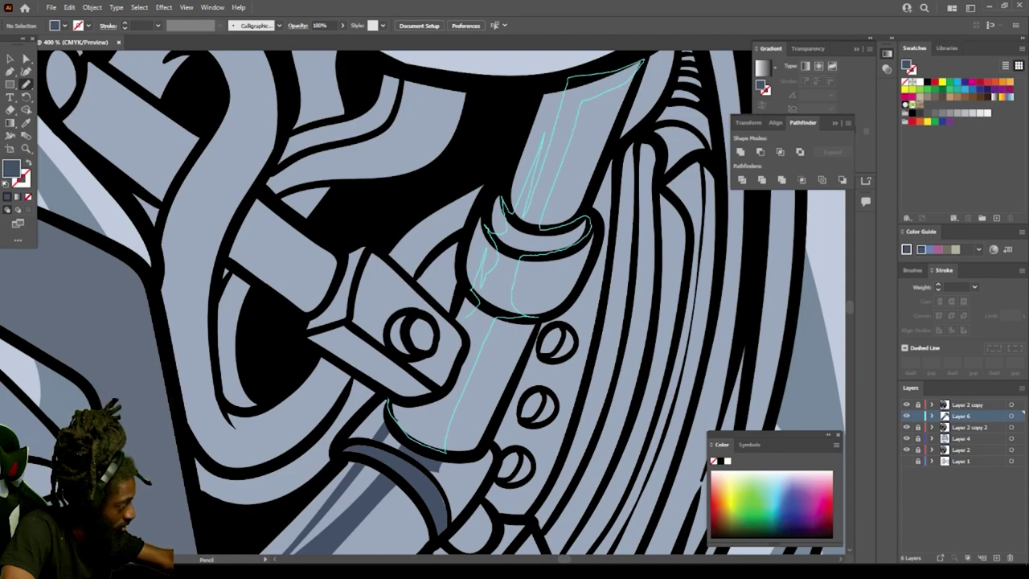
{"action": "left_click_drag", "start_coordinate": [462, 338], "coordinate": [434, 391]}
{"action": "left_click_drag", "start_coordinate": [444, 452], "coordinate": [446, 451]}
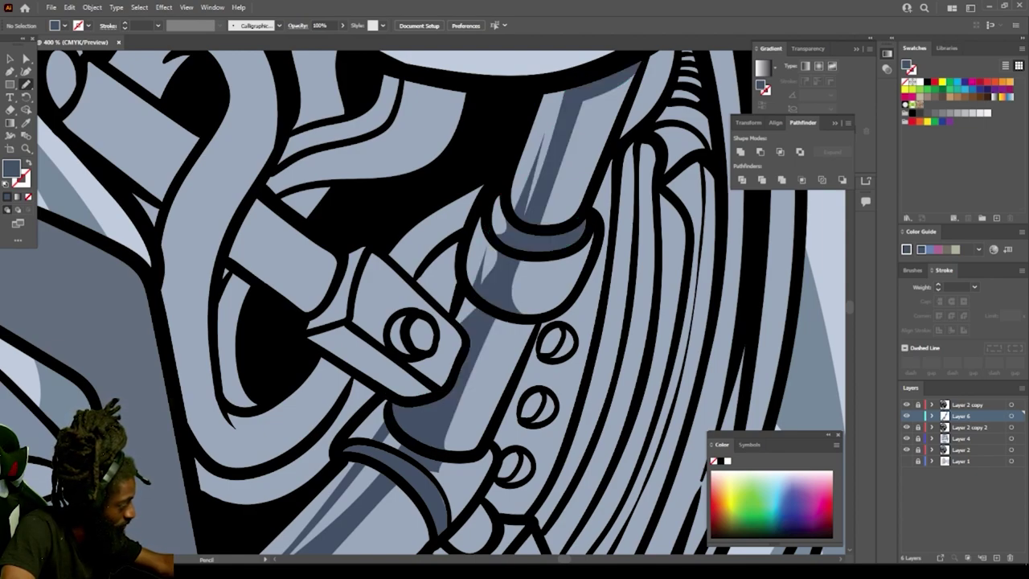
Step: Shade the underside of the screwed bracket and the curved tubes behind and below it
{"action": "scroll", "coordinate": [446, 452], "scroll_direction": "up", "scroll_amount": 1}
{"action": "mouse_move", "coordinate": [309, 373]}
{"action": "left_mouse_down"}
{"action": "mouse_move", "coordinate": [420, 442]}
{"action": "mouse_move", "coordinate": [399, 399]}
{"action": "mouse_move", "coordinate": [356, 362]}
{"action": "mouse_move", "coordinate": [351, 330]}
{"action": "mouse_move", "coordinate": [309, 371]}
{"action": "left_mouse_up"}
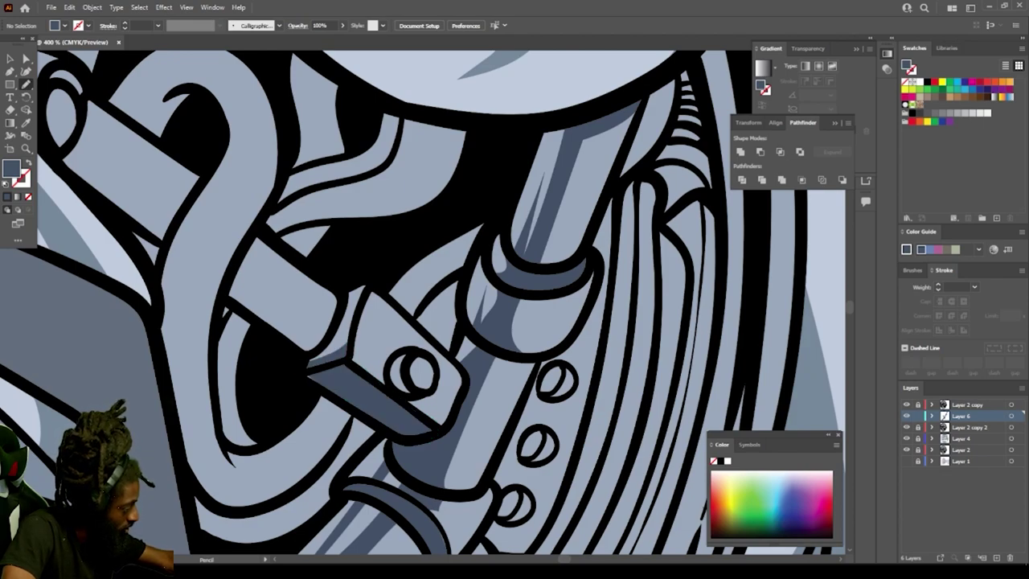
{"action": "left_click_drag", "start_coordinate": [464, 320], "coordinate": [451, 352]}
{"action": "mouse_move", "coordinate": [450, 283]}
{"action": "left_mouse_down"}
{"action": "mouse_move", "coordinate": [471, 269]}
{"action": "mouse_move", "coordinate": [483, 221]}
{"action": "mouse_move", "coordinate": [386, 291]}
{"action": "mouse_move", "coordinate": [451, 355]}
{"action": "mouse_move", "coordinate": [334, 411]}
{"action": "mouse_move", "coordinate": [286, 466]}
{"action": "mouse_move", "coordinate": [322, 374]}
{"action": "mouse_move", "coordinate": [270, 358]}
{"action": "mouse_move", "coordinate": [337, 303]}
{"action": "mouse_move", "coordinate": [392, 347]}
{"action": "left_mouse_up"}
{"action": "scroll", "coordinate": [451, 355], "scroll_direction": "down", "scroll_amount": 2}
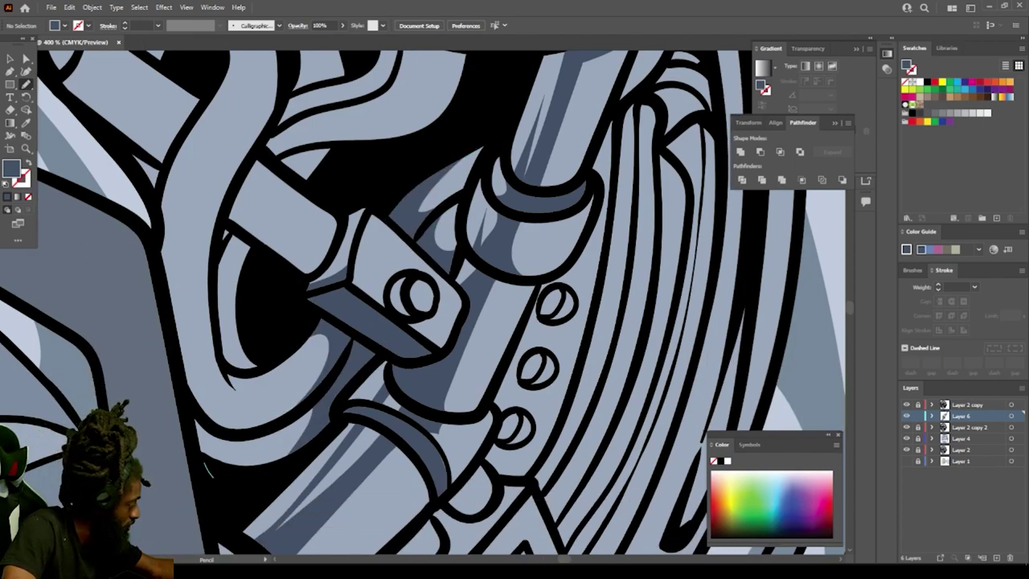
Step: Shade the U-shaped bend of the thick hose and the rod section running into the bracket
{"action": "mouse_move", "coordinate": [198, 449]}
{"action": "left_mouse_down"}
{"action": "mouse_move", "coordinate": [256, 464]}
{"action": "mouse_move", "coordinate": [192, 301]}
{"action": "mouse_move", "coordinate": [203, 303]}
{"action": "mouse_move", "coordinate": [244, 377]}
{"action": "mouse_move", "coordinate": [249, 259]}
{"action": "mouse_move", "coordinate": [304, 296]}
{"action": "left_mouse_up"}
{"action": "left_click_drag", "start_coordinate": [314, 256], "coordinate": [246, 193]}
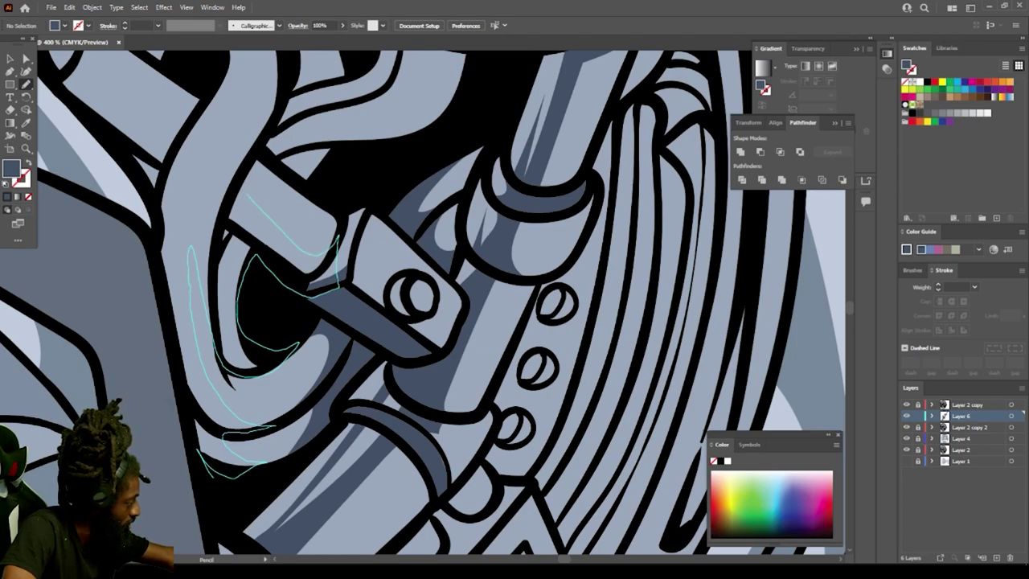
{"action": "mouse_move", "coordinate": [259, 158]}
{"action": "left_mouse_down"}
{"action": "mouse_move", "coordinate": [330, 183]}
{"action": "mouse_move", "coordinate": [360, 147]}
{"action": "mouse_move", "coordinate": [272, 151]}
{"action": "mouse_move", "coordinate": [280, 100]}
{"action": "left_mouse_up"}
{"action": "mouse_move", "coordinate": [189, 201]}
{"action": "left_mouse_down"}
{"action": "mouse_move", "coordinate": [217, 79]}
{"action": "mouse_move", "coordinate": [175, 145]}
{"action": "mouse_move", "coordinate": [156, 221]}
{"action": "mouse_move", "coordinate": [194, 444]}
{"action": "left_mouse_up"}
{"action": "key", "text": "ctrl+minus"}
{"action": "key", "text": "ctrl+minus"}
{"action": "key", "text": "ctrl+minus"}
{"action": "key", "text": "ctrl+minus"}
{"action": "left_click_drag", "start_coordinate": [624, 431], "coordinate": [637, 481]}
Step: Shade the lower side of the angled rod, its round pivot and the hose's curled upper end
{"action": "key", "text": "ctrl+plus"}
{"action": "key", "text": "ctrl+plus"}
{"action": "key", "text": "ctrl+plus"}
{"action": "key", "text": "ctrl+plus"}
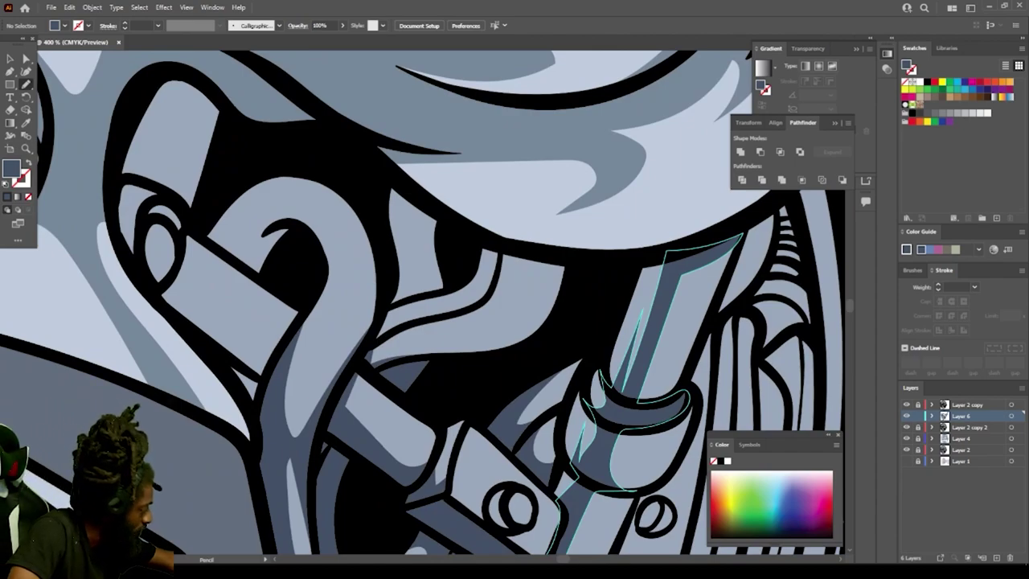
{"action": "mouse_move", "coordinate": [121, 240]}
{"action": "left_mouse_down"}
{"action": "mouse_move", "coordinate": [145, 283]}
{"action": "mouse_move", "coordinate": [214, 354]}
{"action": "left_mouse_up"}
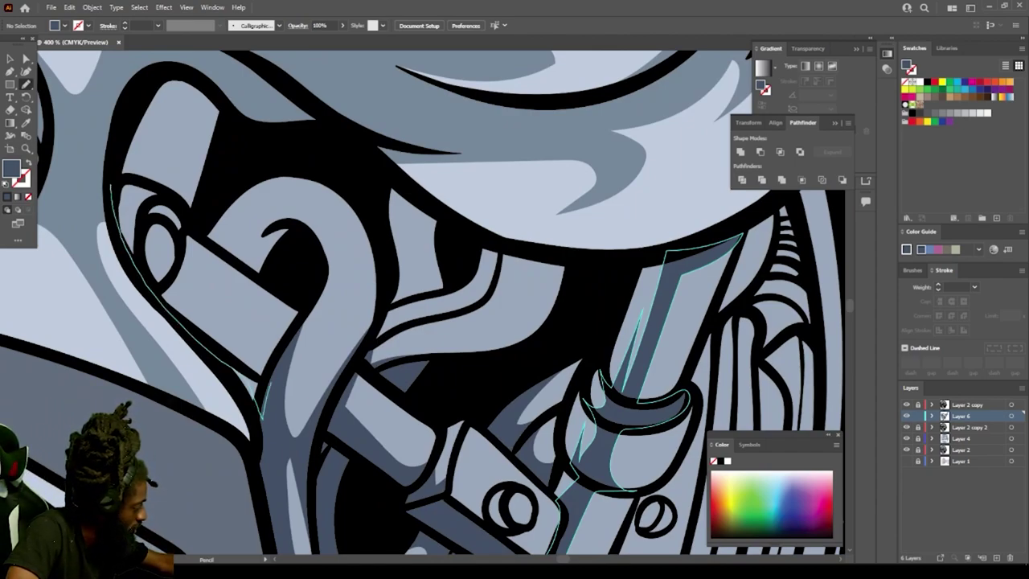
{"action": "mouse_move", "coordinate": [270, 385]}
{"action": "left_mouse_down"}
{"action": "mouse_move", "coordinate": [290, 344]}
{"action": "mouse_move", "coordinate": [155, 243]}
{"action": "mouse_move", "coordinate": [117, 189]}
{"action": "left_mouse_up"}
{"action": "mouse_move", "coordinate": [180, 316]}
{"action": "left_mouse_down"}
{"action": "mouse_move", "coordinate": [203, 343]}
{"action": "mouse_move", "coordinate": [182, 317]}
{"action": "left_mouse_up"}
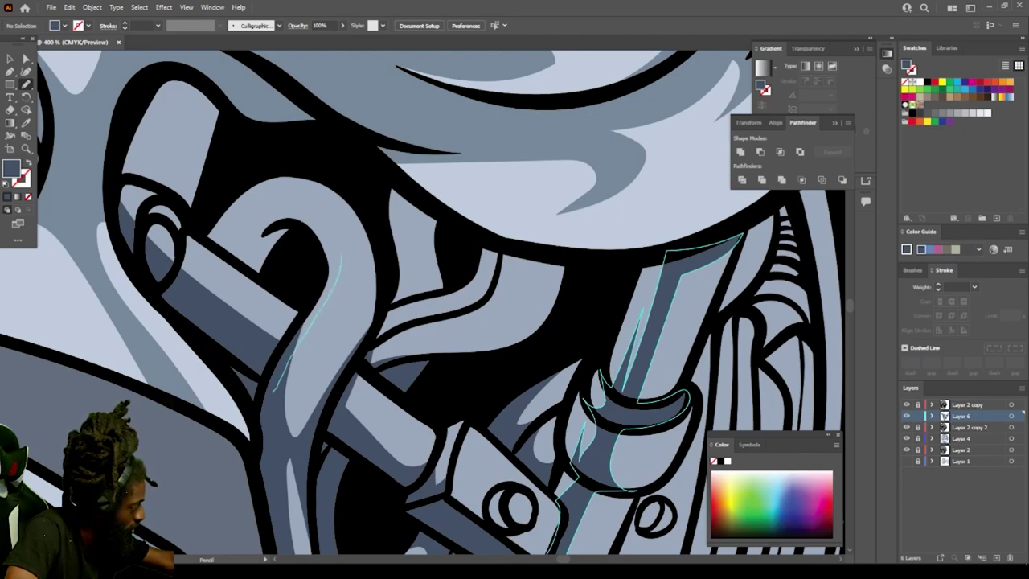
{"action": "mouse_move", "coordinate": [258, 207]}
{"action": "left_mouse_down"}
{"action": "mouse_move", "coordinate": [278, 169]}
{"action": "mouse_move", "coordinate": [201, 235]}
{"action": "mouse_move", "coordinate": [278, 278]}
{"action": "mouse_move", "coordinate": [266, 378]}
{"action": "mouse_move", "coordinate": [257, 209]}
{"action": "left_mouse_up"}
Step: Shade the branching curved tubes directly beneath the cheek skin with slate-blue shapes
{"action": "left_click_drag", "start_coordinate": [370, 369], "coordinate": [505, 358]}
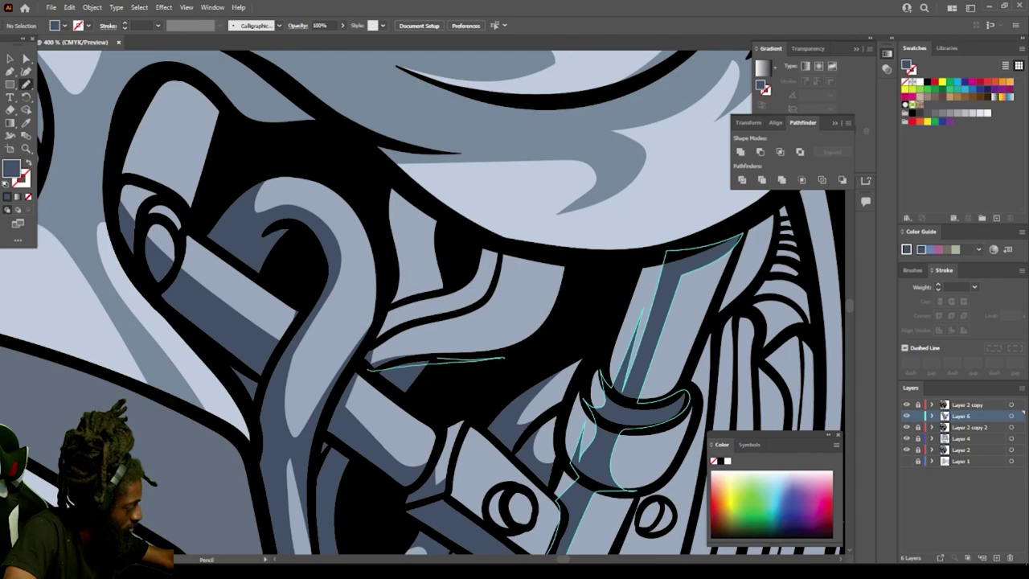
{"action": "left_click_drag", "start_coordinate": [442, 321], "coordinate": [394, 326]}
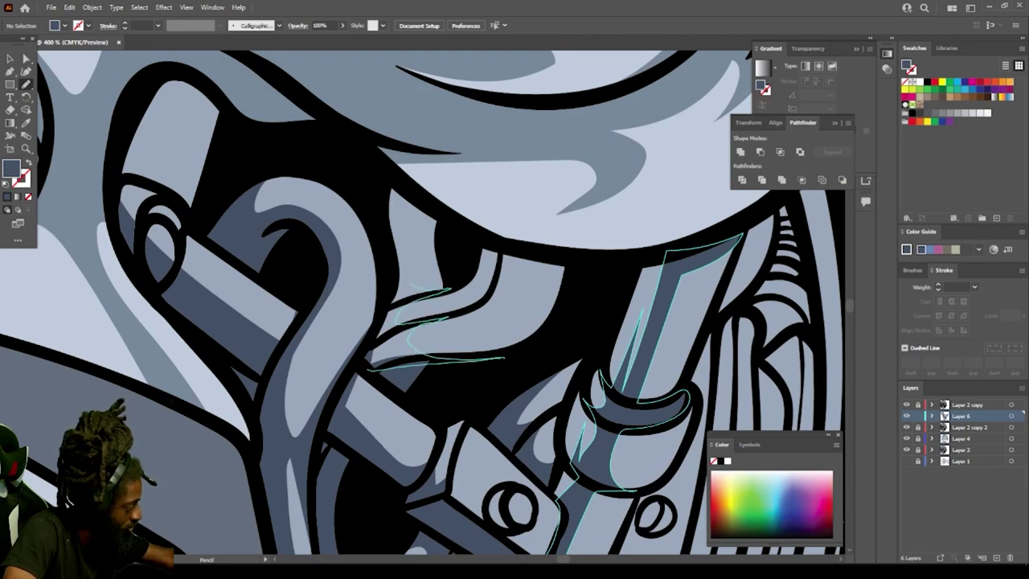
{"action": "mouse_move", "coordinate": [428, 230]}
{"action": "left_mouse_down"}
{"action": "mouse_move", "coordinate": [456, 281]}
{"action": "mouse_move", "coordinate": [492, 266]}
{"action": "mouse_move", "coordinate": [536, 306]}
{"action": "mouse_move", "coordinate": [541, 342]}
{"action": "mouse_move", "coordinate": [577, 267]}
{"action": "mouse_move", "coordinate": [377, 171]}
{"action": "mouse_move", "coordinate": [379, 345]}
{"action": "left_mouse_up"}
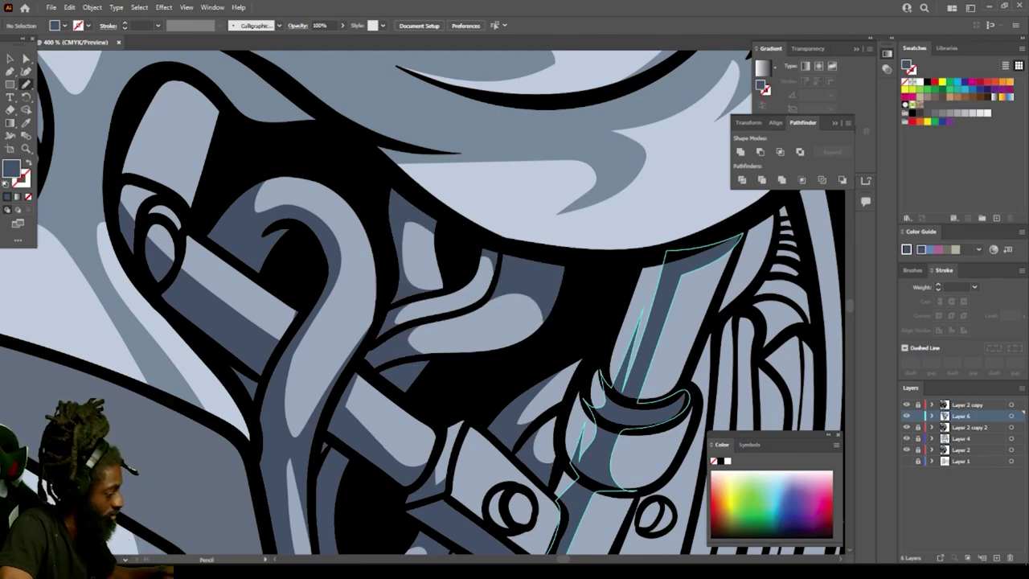
Step: Shade the short upper rod segment above the round pivot, leaving a rounded highlight
{"action": "key", "text": "ctrl+0"}
{"action": "key", "text": "ctrl+equal"}
{"action": "key", "text": "ctrl+equal"}
{"action": "key", "text": "ctrl+equal"}
{"action": "key", "text": "ctrl+equal"}
{"action": "key", "text": "ctrl+equal"}
{"action": "key", "text": "ctrl+equal"}
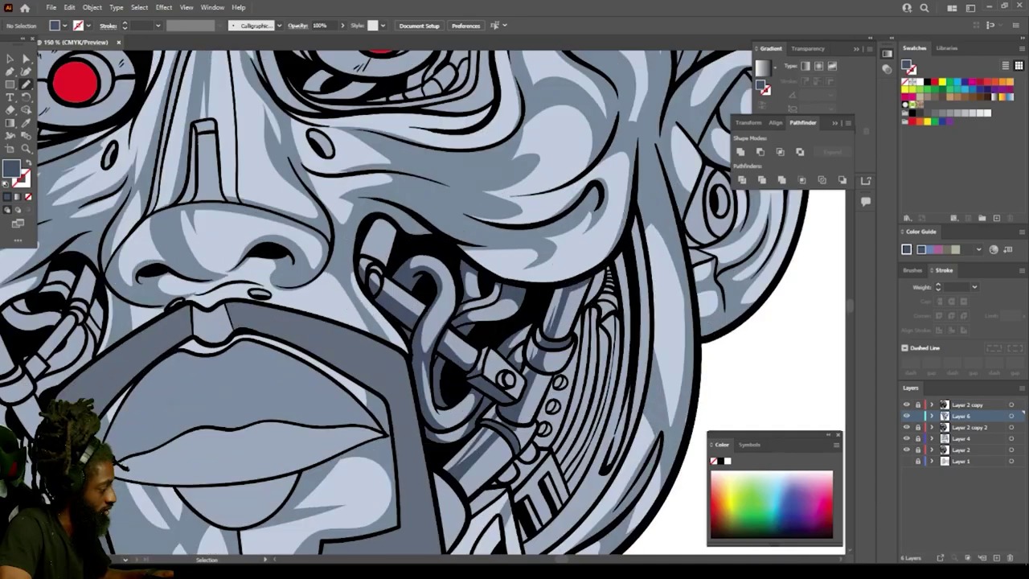
{"action": "left_click_drag", "start_coordinate": [439, 463], "coordinate": [481, 553]}
{"action": "mouse_move", "coordinate": [309, 270]}
{"action": "left_mouse_down"}
{"action": "mouse_move", "coordinate": [356, 278]}
{"action": "mouse_move", "coordinate": [371, 211]}
{"action": "mouse_move", "coordinate": [417, 189]}
{"action": "mouse_move", "coordinate": [312, 272]}
{"action": "left_mouse_up"}
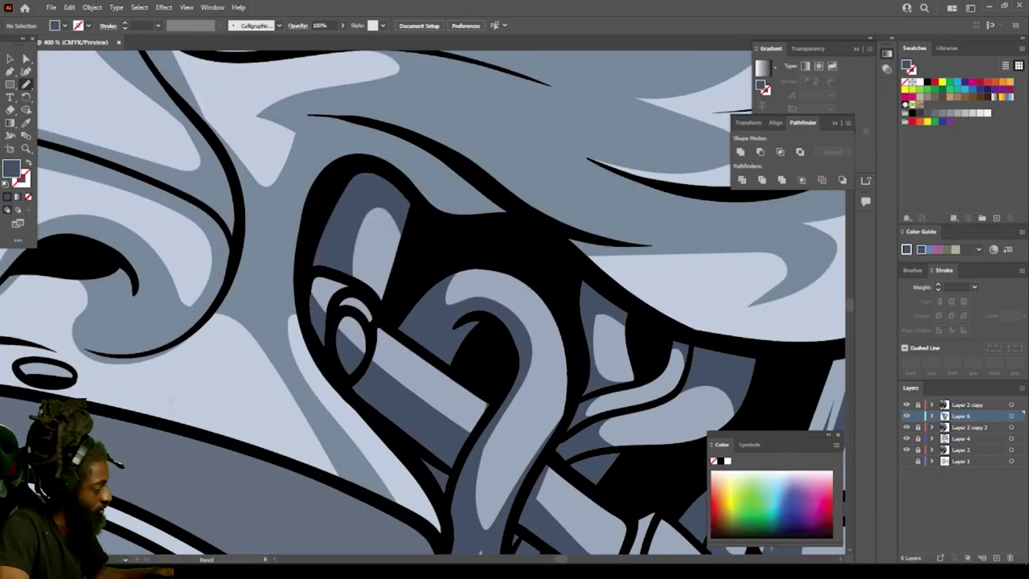
Step: Shade the rounded part beside the goatee and the small knobs below the lower piston
{"action": "scroll", "coordinate": [389, 242], "scroll_direction": "down", "scroll_amount": 5}
{"action": "scroll", "coordinate": [478, 330], "scroll_direction": "up", "scroll_amount": 4}
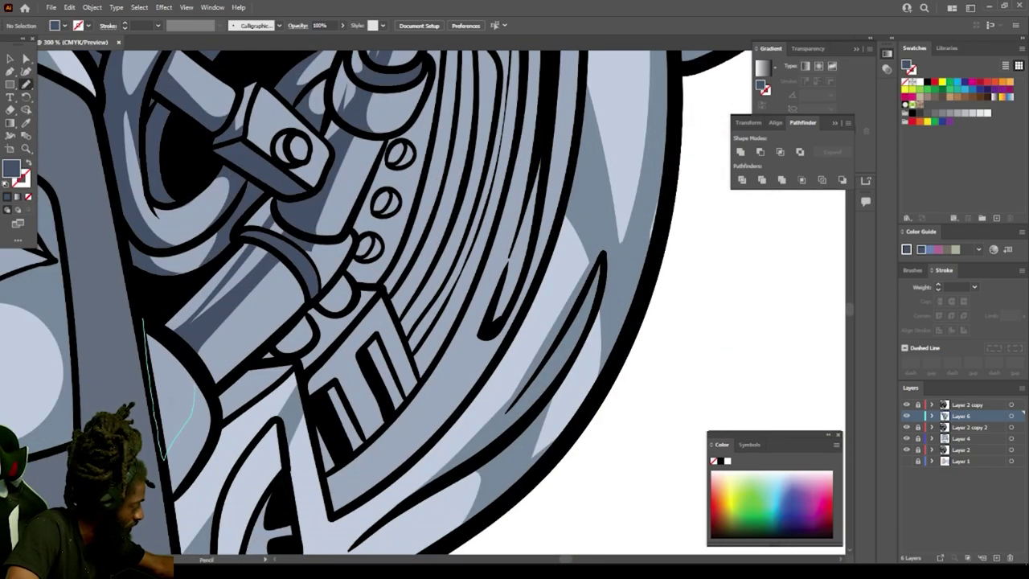
{"action": "left_click_drag", "start_coordinate": [195, 383], "coordinate": [145, 306]}
{"action": "mouse_move", "coordinate": [219, 424]}
{"action": "left_mouse_down"}
{"action": "mouse_move", "coordinate": [255, 367]}
{"action": "mouse_move", "coordinate": [226, 388]}
{"action": "mouse_move", "coordinate": [281, 355]}
{"action": "left_mouse_up"}
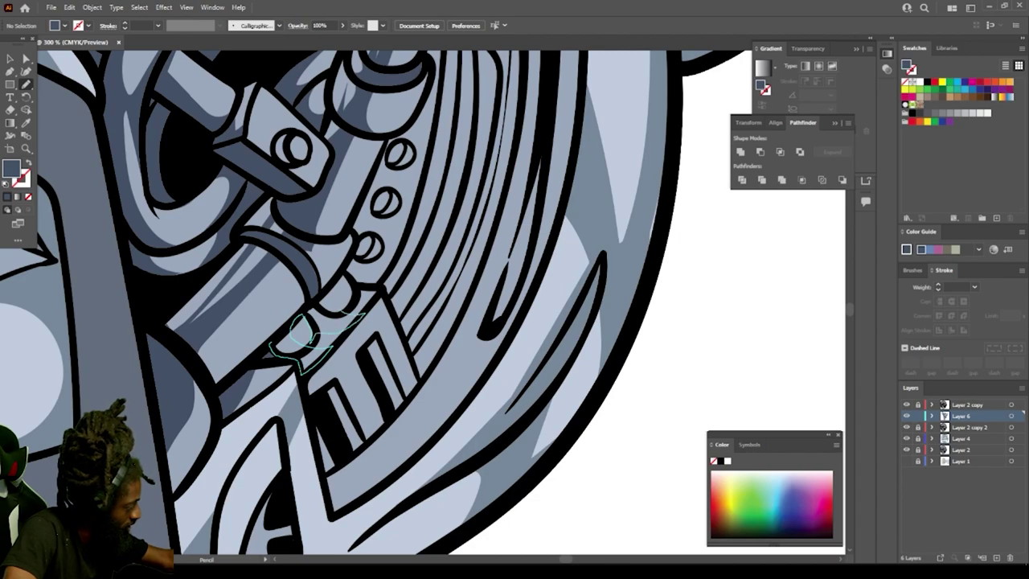
{"action": "mouse_move", "coordinate": [342, 312]}
{"action": "left_mouse_down"}
{"action": "mouse_move", "coordinate": [301, 315]}
{"action": "mouse_move", "coordinate": [271, 346]}
{"action": "left_mouse_up"}
Step: Shade the plate with three screws, the long ribbed strips and the small parts at their upper end
{"action": "scroll", "coordinate": [271, 346], "scroll_direction": "up", "scroll_amount": 2}
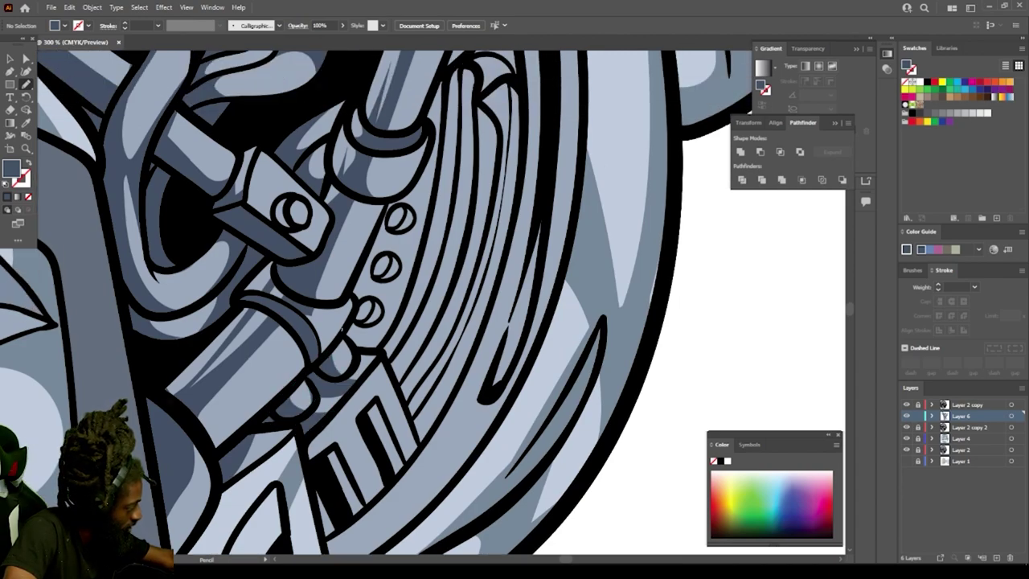
{"action": "mouse_move", "coordinate": [382, 344]}
{"action": "left_mouse_down"}
{"action": "mouse_move", "coordinate": [423, 235]}
{"action": "mouse_move", "coordinate": [367, 287]}
{"action": "mouse_move", "coordinate": [394, 197]}
{"action": "mouse_move", "coordinate": [342, 292]}
{"action": "mouse_move", "coordinate": [342, 331]}
{"action": "left_mouse_up"}
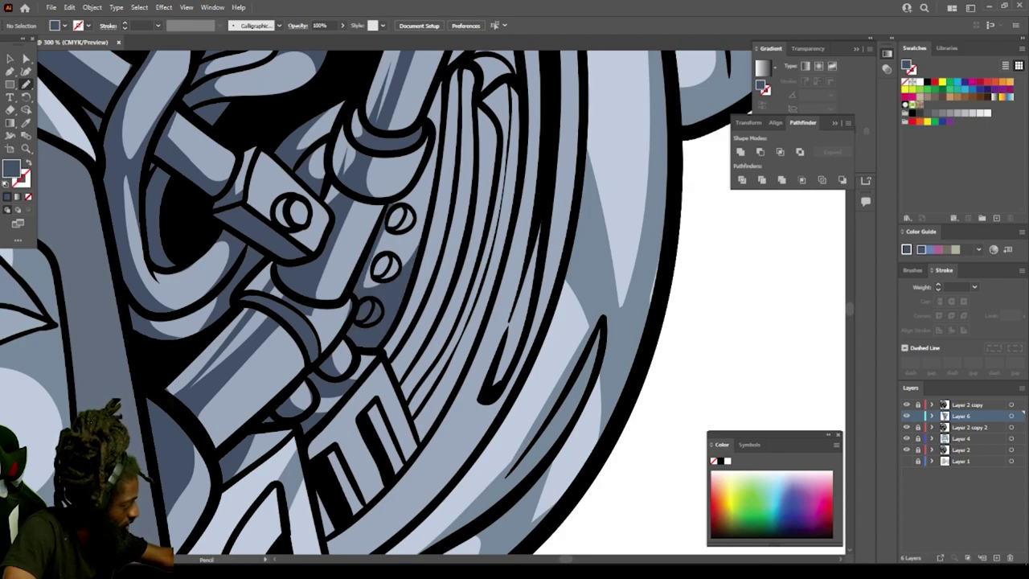
{"action": "scroll", "coordinate": [342, 331], "scroll_direction": "up", "scroll_amount": 3}
{"action": "mouse_move", "coordinate": [439, 191]}
{"action": "left_mouse_down"}
{"action": "mouse_move", "coordinate": [398, 420]}
{"action": "mouse_move", "coordinate": [448, 303]}
{"action": "mouse_move", "coordinate": [441, 374]}
{"action": "mouse_move", "coordinate": [466, 259]}
{"action": "mouse_move", "coordinate": [450, 418]}
{"action": "mouse_move", "coordinate": [487, 346]}
{"action": "mouse_move", "coordinate": [524, 196]}
{"action": "mouse_move", "coordinate": [498, 92]}
{"action": "mouse_move", "coordinate": [438, 194]}
{"action": "left_mouse_up"}
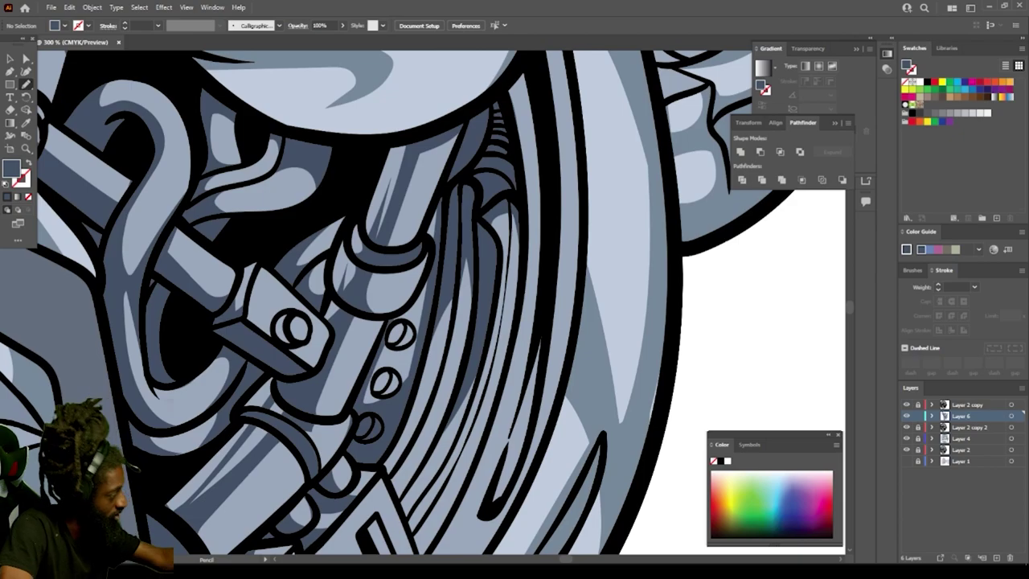
Step: Shade the upper tubes, angled rod and curved plates in the cheek opening on the side away from the ear
{"action": "key", "text": "ctrl+minus"}
{"action": "key", "text": "ctrl+minus"}
{"action": "key", "text": "ctrl+minus"}
{"action": "key", "text": "ctrl+minus"}
{"action": "key", "text": "ctrl+minus"}
{"action": "key", "text": "ctrl+minus"}
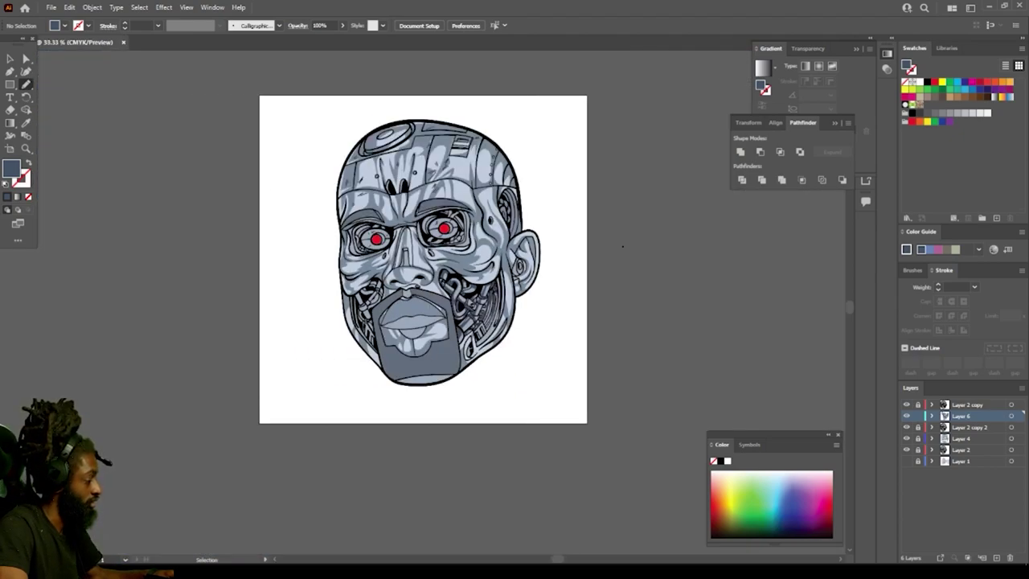
{"action": "key", "text": "ctrl+plus"}
{"action": "key", "text": "ctrl+plus"}
{"action": "key", "text": "ctrl+plus"}
{"action": "key", "text": "ctrl+plus"}
{"action": "key", "text": "ctrl+plus"}
{"action": "key", "text": "ctrl+plus"}
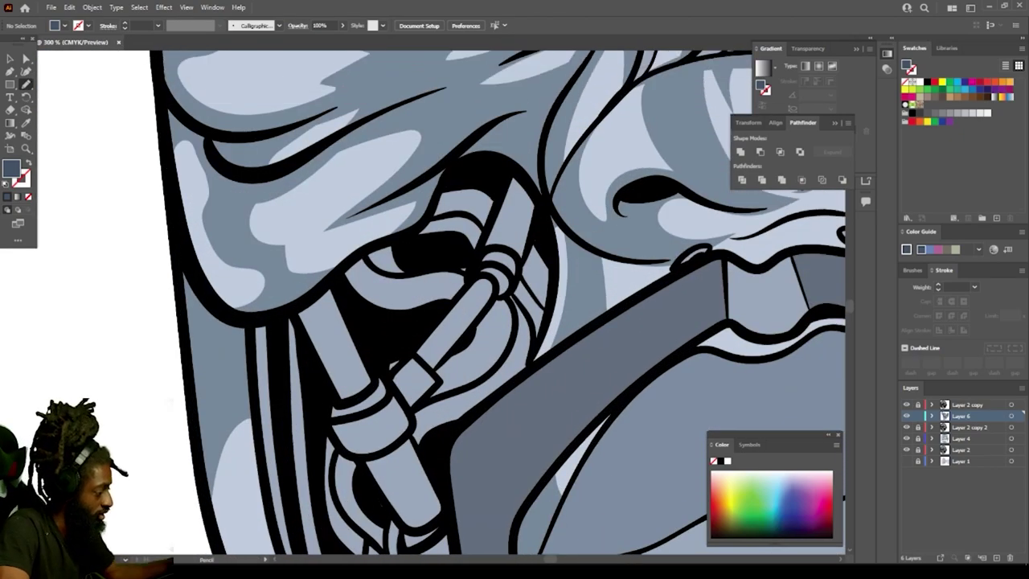
{"action": "mouse_move", "coordinate": [555, 243]}
{"action": "left_mouse_down"}
{"action": "mouse_move", "coordinate": [544, 344]}
{"action": "mouse_move", "coordinate": [433, 444]}
{"action": "mouse_move", "coordinate": [469, 387]}
{"action": "mouse_move", "coordinate": [461, 338]}
{"action": "left_mouse_up"}
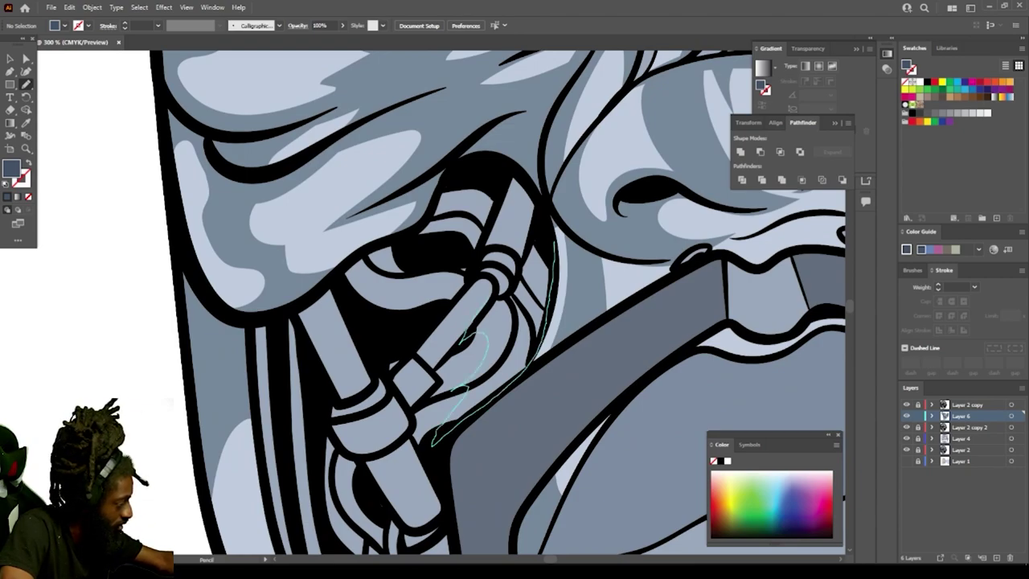
{"action": "mouse_move", "coordinate": [492, 295]}
{"action": "left_mouse_down"}
{"action": "mouse_move", "coordinate": [488, 227]}
{"action": "mouse_move", "coordinate": [427, 237]}
{"action": "mouse_move", "coordinate": [364, 328]}
{"action": "mouse_move", "coordinate": [344, 260]}
{"action": "mouse_move", "coordinate": [503, 173]}
{"action": "left_mouse_up"}
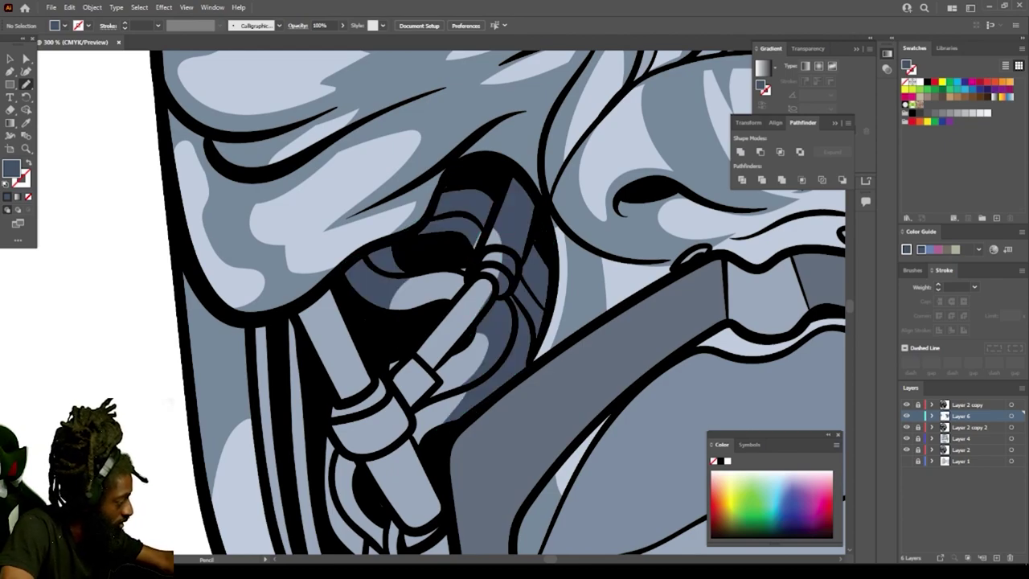
{"action": "mouse_move", "coordinate": [486, 274]}
{"action": "left_mouse_down"}
{"action": "mouse_move", "coordinate": [472, 229]}
{"action": "mouse_move", "coordinate": [497, 234]}
{"action": "left_mouse_up"}
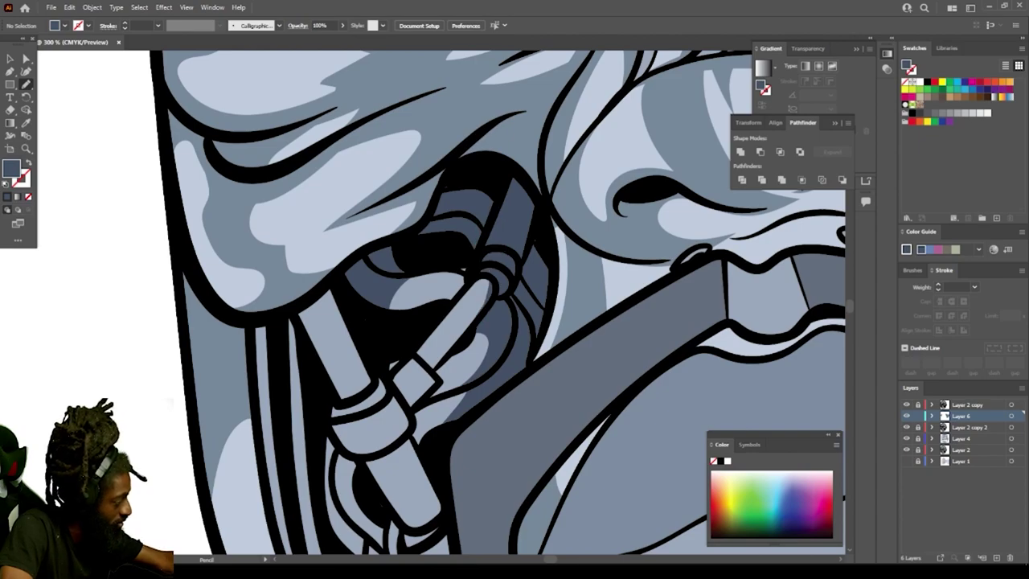
Step: Examine the face and compare the machinery shadows in both cheek openings
{"action": "key", "text": "ctrl+minus"}
{"action": "key", "text": "ctrl+minus"}
{"action": "key", "text": "ctrl+minus"}
{"action": "key", "text": "ctrl+minus"}
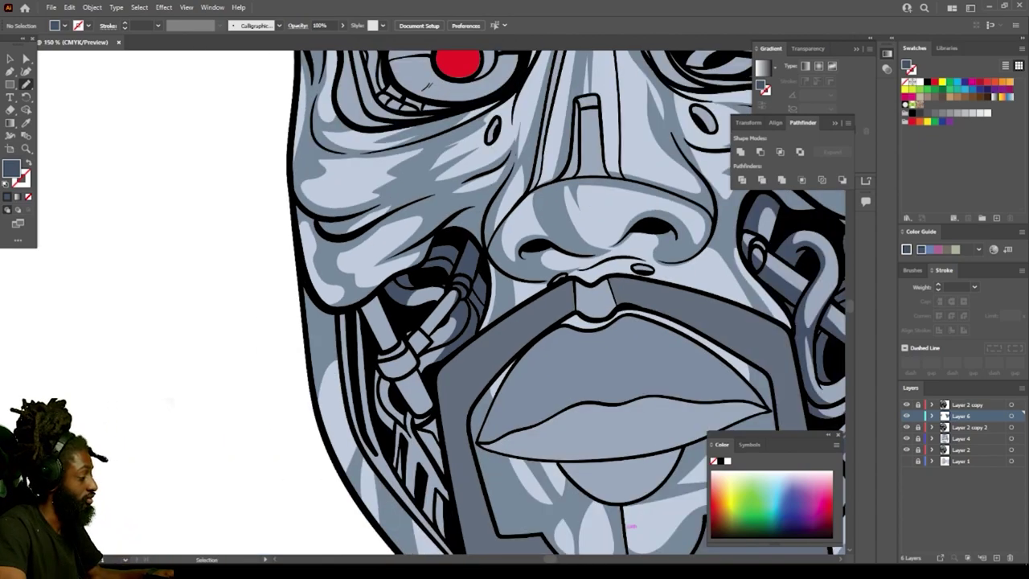
{"action": "key", "text": "ctrl+minus"}
{"action": "scroll", "coordinate": [665, 252], "scroll_direction": "right", "scroll_amount": 2}
{"action": "key", "text": "ctrl+equal"}
{"action": "key", "text": "ctrl+equal"}
{"action": "key", "text": "ctrl+equal"}
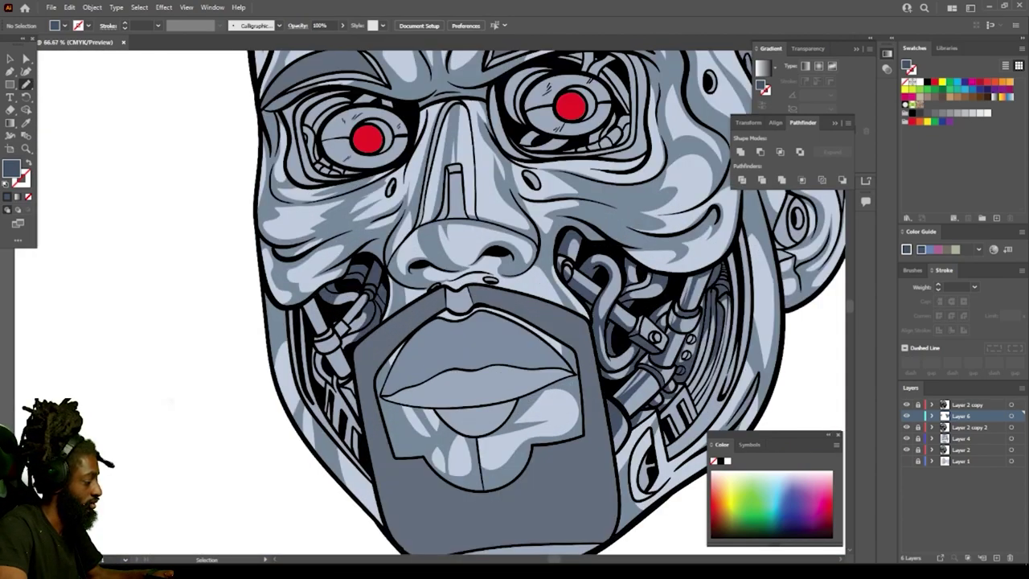
Step: Shade the slats beside the goatee and the lower piston segments in the cheek opening on the side away from the ear
{"action": "scroll", "coordinate": [427, 302], "scroll_direction": "down", "scroll_amount": 6}
{"action": "key", "text": "ctrl+equal"}
{"action": "key", "text": "ctrl+equal"}
{"action": "key", "text": "ctrl+equal"}
{"action": "scroll", "coordinate": [431, 302], "scroll_direction": "left", "scroll_amount": 5}
{"action": "scroll", "coordinate": [430, 302], "scroll_direction": "down", "scroll_amount": 3}
{"action": "mouse_move", "coordinate": [277, 304]}
{"action": "left_mouse_down"}
{"action": "mouse_move", "coordinate": [415, 493]}
{"action": "mouse_move", "coordinate": [310, 330]}
{"action": "left_mouse_up"}
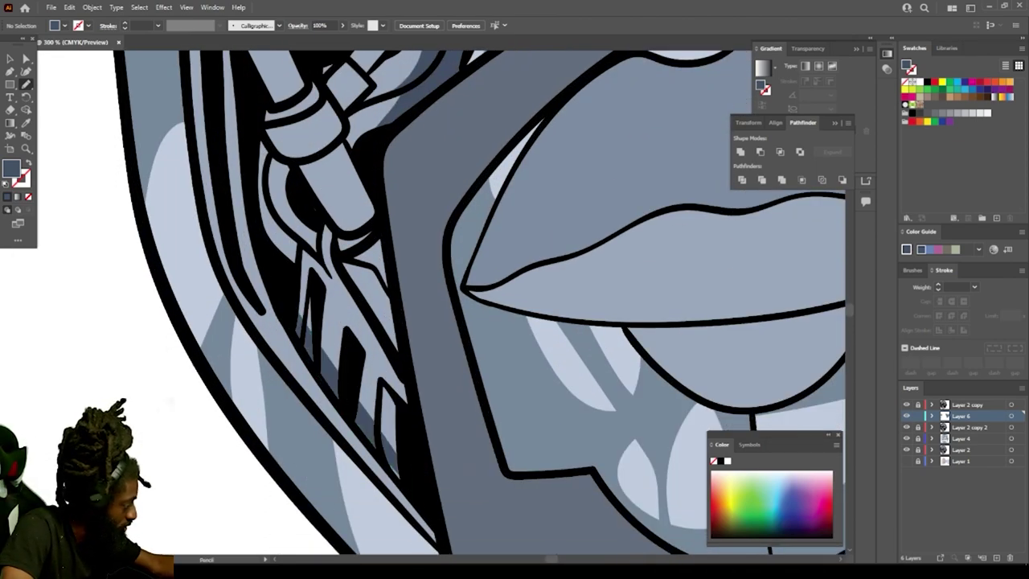
{"action": "mouse_move", "coordinate": [296, 273]}
{"action": "left_mouse_down"}
{"action": "mouse_move", "coordinate": [414, 426]}
{"action": "mouse_move", "coordinate": [384, 235]}
{"action": "left_mouse_up"}
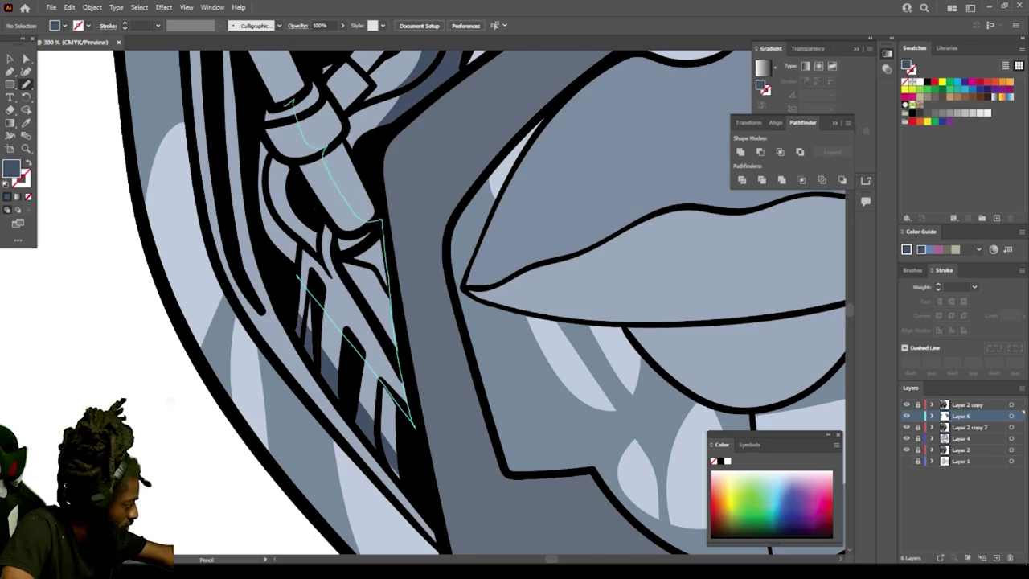
{"action": "mouse_move", "coordinate": [278, 109]}
{"action": "left_mouse_down"}
{"action": "mouse_move", "coordinate": [331, 227]}
{"action": "mouse_move", "coordinate": [291, 197]}
{"action": "left_mouse_up"}
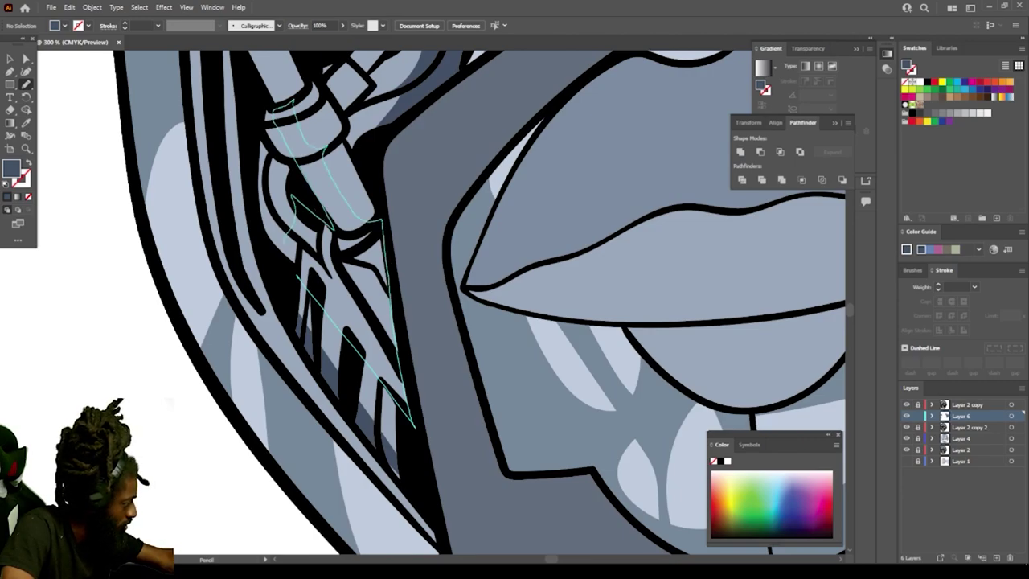
Step: Shade the piston's upper rod, the thin angled rod and the connector where the two meet
{"action": "scroll", "coordinate": [298, 276], "scroll_direction": "up", "scroll_amount": 2}
{"action": "mouse_move", "coordinate": [283, 243]}
{"action": "left_mouse_down"}
{"action": "mouse_move", "coordinate": [298, 276]}
{"action": "mouse_move", "coordinate": [266, 198]}
{"action": "left_mouse_up"}
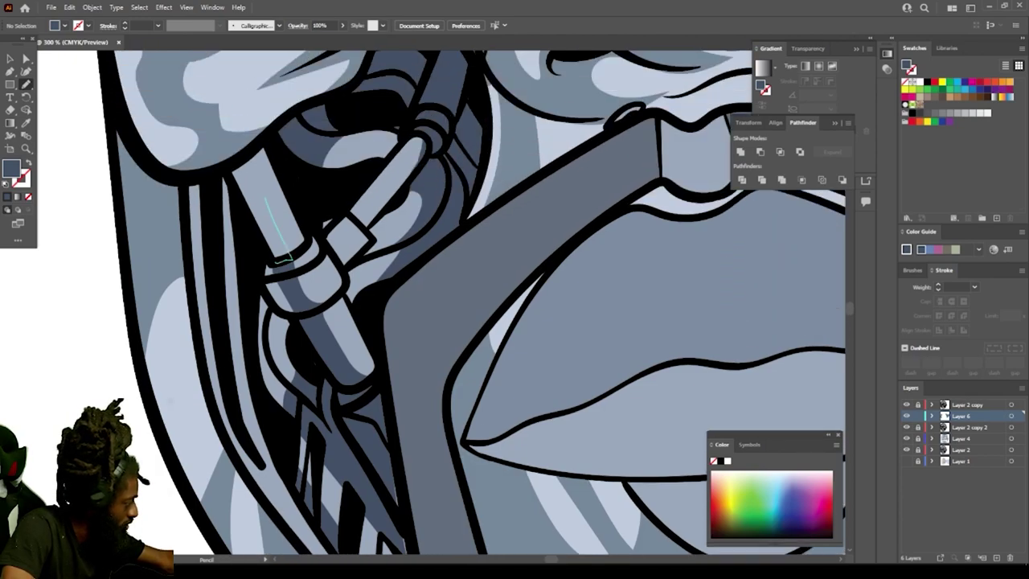
{"action": "left_click_drag", "start_coordinate": [249, 153], "coordinate": [248, 155]}
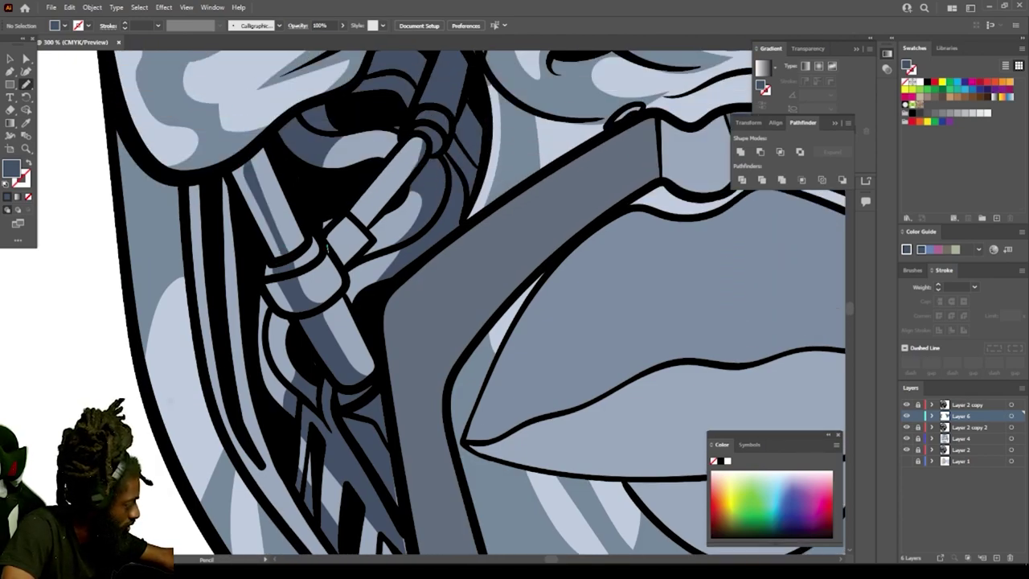
{"action": "mouse_move", "coordinate": [328, 250]}
{"action": "left_mouse_down"}
{"action": "mouse_move", "coordinate": [412, 160]}
{"action": "mouse_move", "coordinate": [336, 226]}
{"action": "mouse_move", "coordinate": [329, 251]}
{"action": "left_mouse_up"}
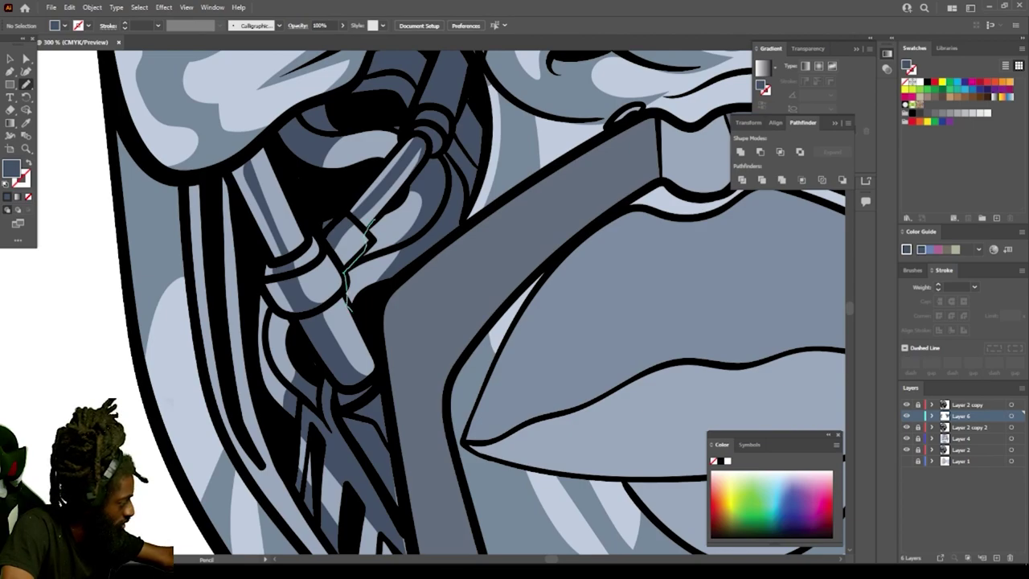
{"action": "left_click_drag", "start_coordinate": [352, 312], "coordinate": [397, 193]}
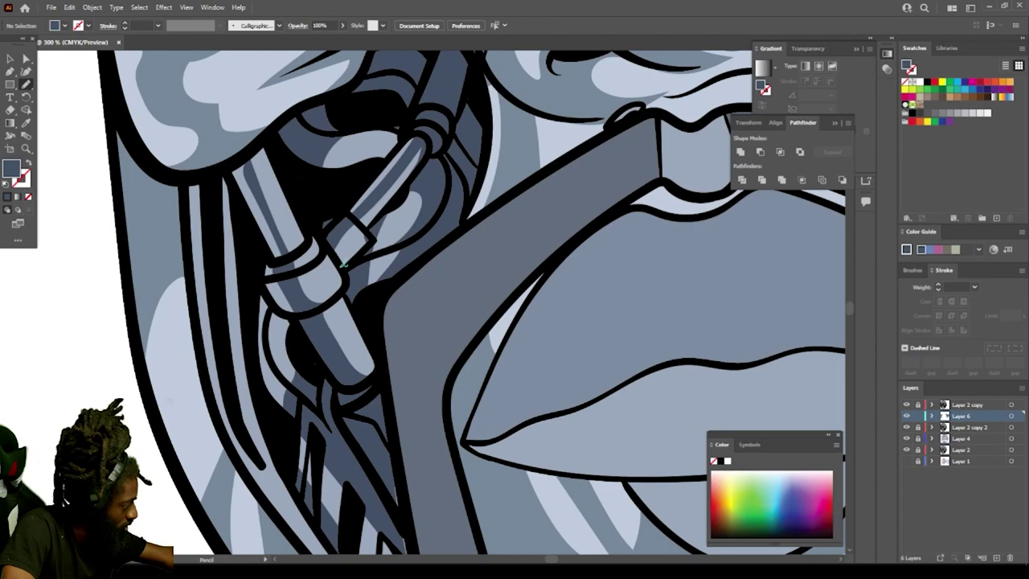
{"action": "mouse_move", "coordinate": [344, 266]}
{"action": "left_mouse_down"}
{"action": "mouse_move", "coordinate": [408, 243]}
{"action": "mouse_move", "coordinate": [357, 271]}
{"action": "left_mouse_up"}
Step: Examine the whole head and compare the shaded machinery with the rest of the face
{"action": "key", "text": "ctrl+minus"}
{"action": "key", "text": "ctrl+minus"}
{"action": "key", "text": "ctrl+minus"}
{"action": "key", "text": "ctrl+minus"}
{"action": "key", "text": "ctrl+minus"}
{"action": "key", "text": "ctrl+minus"}
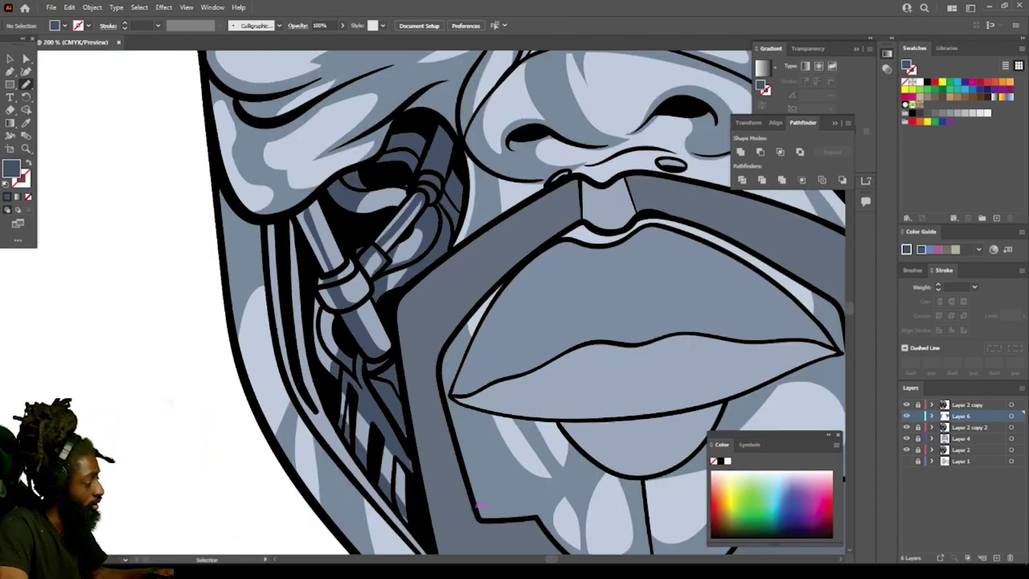
{"action": "scroll", "coordinate": [669, 265], "scroll_direction": "up", "scroll_amount": 1}
{"action": "key", "text": "ctrl+plus"}
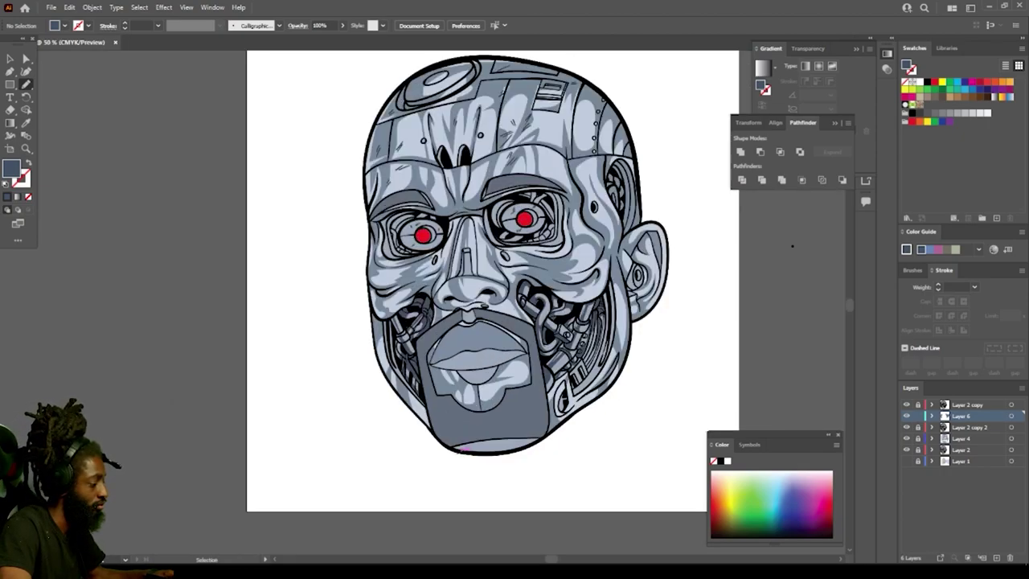
{"action": "scroll", "coordinate": [469, 277], "scroll_direction": "right", "scroll_amount": 1}
{"action": "key", "text": "ctrl+minus"}
{"action": "scroll", "coordinate": [470, 278], "scroll_direction": "up", "scroll_amount": 2}
Step: Draw a dark shadow shape across the nose bridge between the eyebrows, reaching up between the frown lines
{"action": "key", "text": "ctrl+plus"}
{"action": "key", "text": "ctrl+plus"}
{"action": "key", "text": "ctrl+plus"}
{"action": "key", "text": "ctrl+plus"}
{"action": "key", "text": "ctrl+plus"}
{"action": "key", "text": "ctrl+plus"}
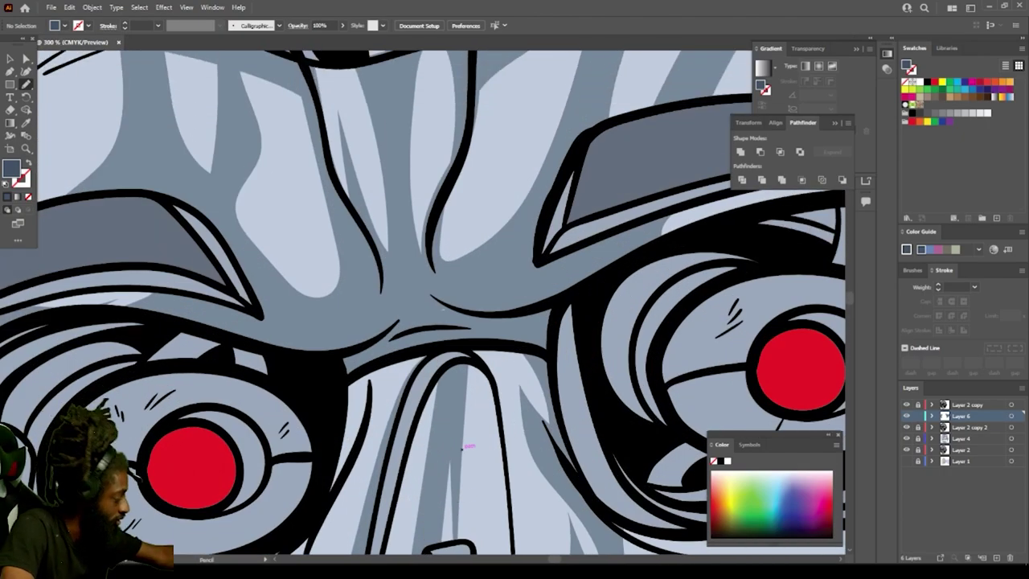
{"action": "left_click_drag", "start_coordinate": [316, 372], "coordinate": [333, 394]}
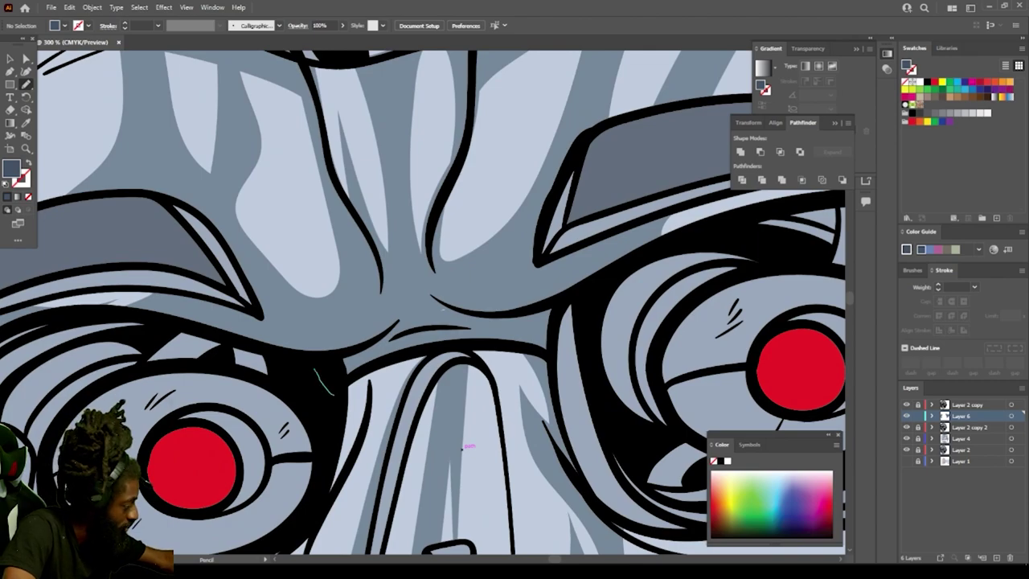
{"action": "mouse_move", "coordinate": [460, 327]}
{"action": "left_mouse_down"}
{"action": "mouse_move", "coordinate": [527, 348]}
{"action": "mouse_move", "coordinate": [555, 343]}
{"action": "mouse_move", "coordinate": [629, 255]}
{"action": "mouse_move", "coordinate": [457, 276]}
{"action": "mouse_move", "coordinate": [437, 199]}
{"action": "mouse_move", "coordinate": [397, 278]}
{"action": "left_mouse_up"}
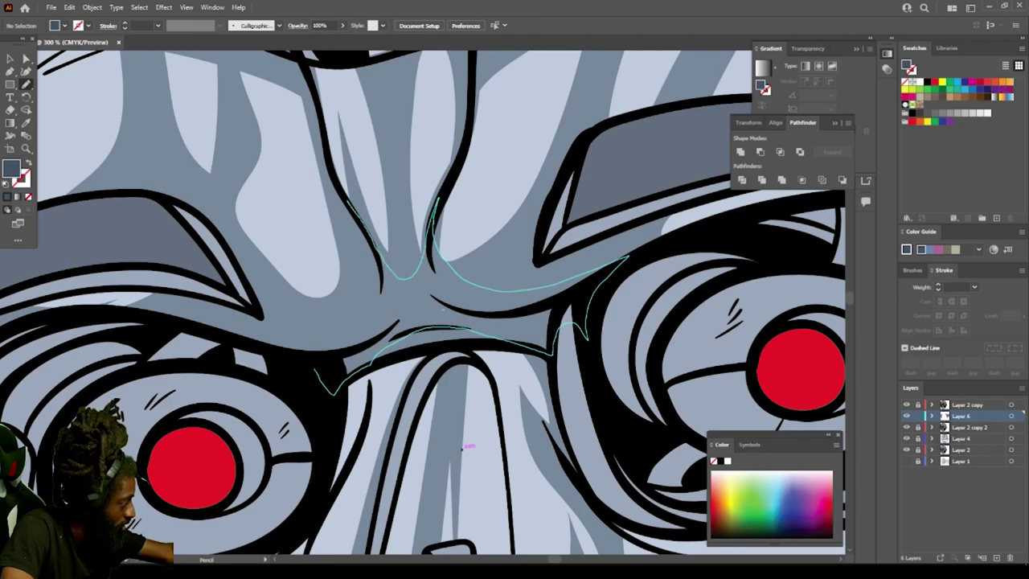
{"action": "mouse_move", "coordinate": [348, 201]}
{"action": "left_mouse_down"}
{"action": "mouse_move", "coordinate": [313, 334]}
{"action": "mouse_move", "coordinate": [315, 371]}
{"action": "left_mouse_up"}
Step: Shade the nose-side rings, lower curved parts and inner socket rim of the eye on the ear side
{"action": "key", "text": "ctrl+minus"}
{"action": "key", "text": "ctrl+minus"}
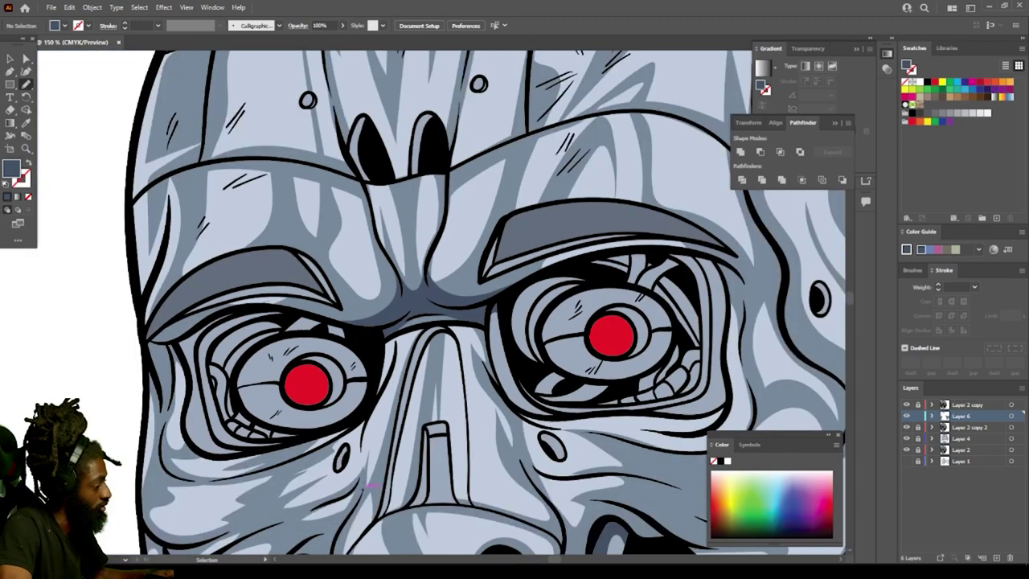
{"action": "key", "text": "ctrl+minus"}
{"action": "key", "text": "ctrl+minus"}
{"action": "key", "text": "ctrl+minus"}
{"action": "key", "text": "ctrl+plus"}
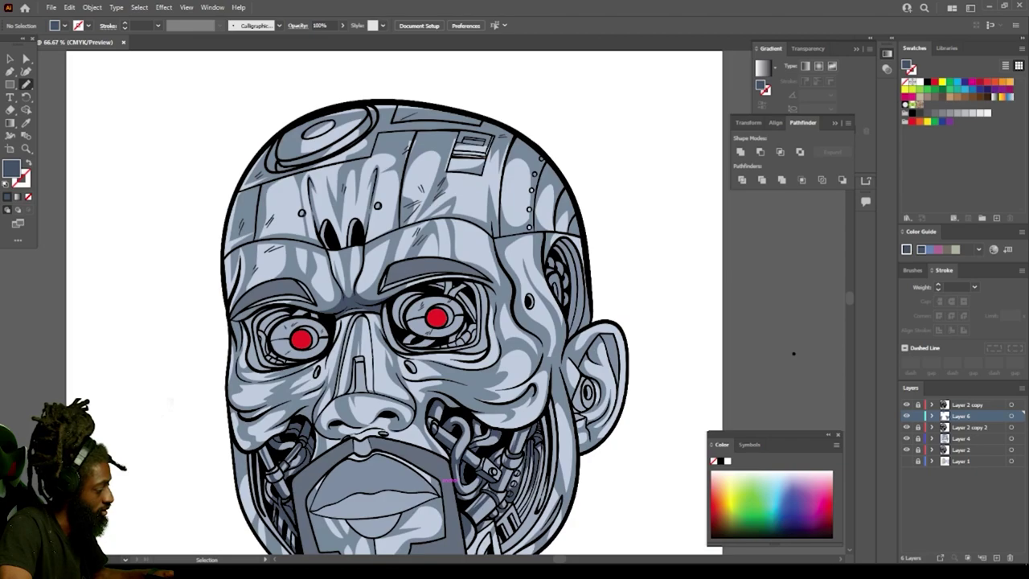
{"action": "key", "text": "ctrl+plus"}
{"action": "key", "text": "ctrl+plus"}
{"action": "key", "text": "ctrl+plus"}
{"action": "key", "text": "ctrl+plus"}
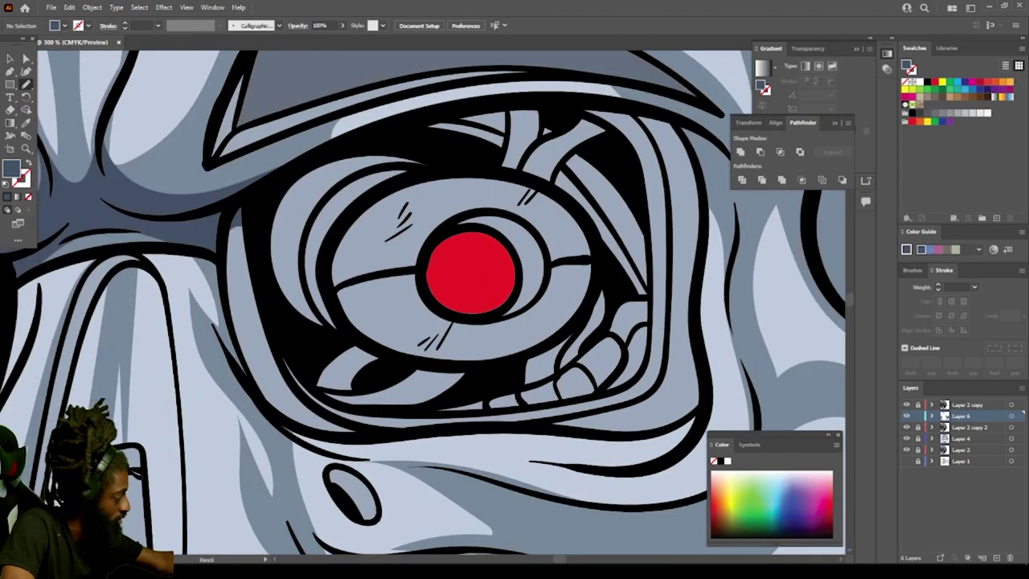
{"action": "mouse_move", "coordinate": [285, 334]}
{"action": "left_mouse_down"}
{"action": "mouse_move", "coordinate": [288, 360]}
{"action": "mouse_move", "coordinate": [332, 419]}
{"action": "mouse_move", "coordinate": [410, 432]}
{"action": "mouse_move", "coordinate": [431, 400]}
{"action": "mouse_move", "coordinate": [402, 384]}
{"action": "mouse_move", "coordinate": [456, 361]}
{"action": "mouse_move", "coordinate": [360, 340]}
{"action": "mouse_move", "coordinate": [327, 268]}
{"action": "mouse_move", "coordinate": [346, 213]}
{"action": "mouse_move", "coordinate": [304, 175]}
{"action": "mouse_move", "coordinate": [274, 251]}
{"action": "left_mouse_up"}
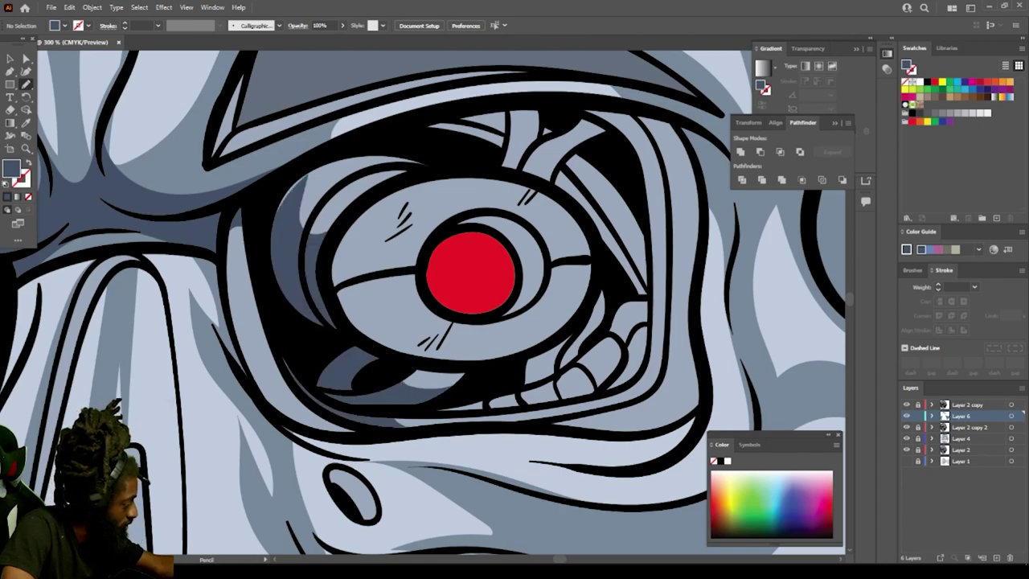
{"action": "mouse_move", "coordinate": [275, 412]}
{"action": "left_mouse_down"}
{"action": "mouse_move", "coordinate": [315, 385]}
{"action": "mouse_move", "coordinate": [251, 273]}
{"action": "mouse_move", "coordinate": [250, 386]}
{"action": "left_mouse_up"}
Step: Shade the struts and frame under the brow and the small parts in the lower outer corner of the same eye socket
{"action": "scroll", "coordinate": [251, 386], "scroll_direction": "up", "scroll_amount": 2}
{"action": "mouse_move", "coordinate": [429, 218]}
{"action": "left_mouse_down"}
{"action": "mouse_move", "coordinate": [639, 262]}
{"action": "mouse_move", "coordinate": [668, 318]}
{"action": "mouse_move", "coordinate": [705, 225]}
{"action": "left_mouse_up"}
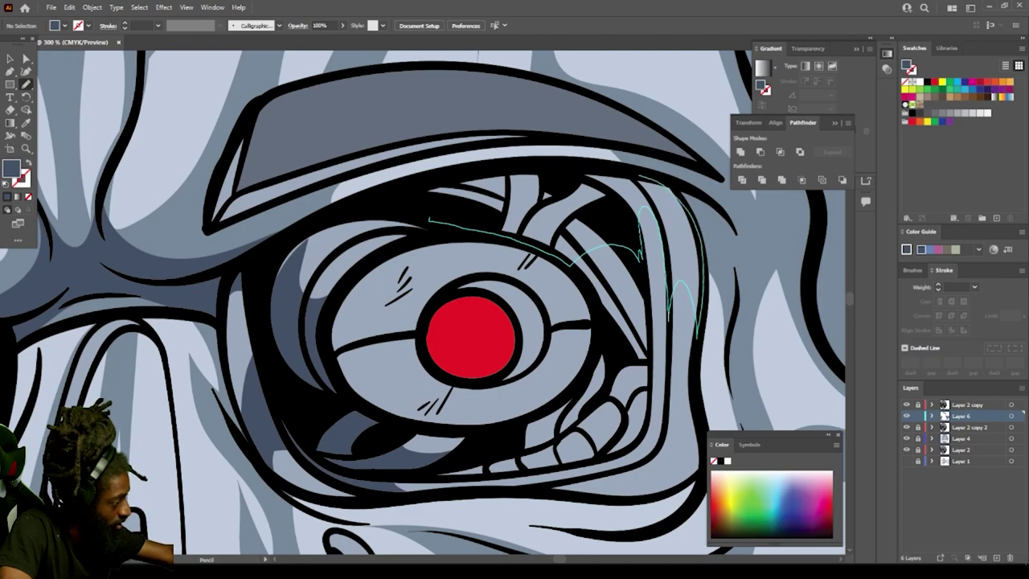
{"action": "mouse_move", "coordinate": [641, 176]}
{"action": "left_mouse_down"}
{"action": "mouse_move", "coordinate": [427, 185]}
{"action": "mouse_move", "coordinate": [429, 216]}
{"action": "left_mouse_up"}
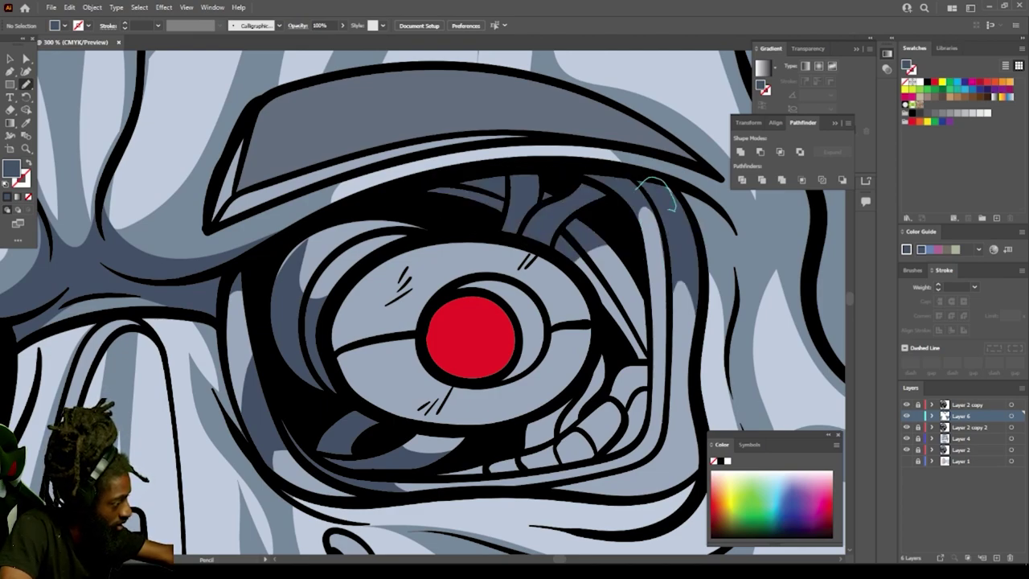
{"action": "mouse_move", "coordinate": [585, 497]}
{"action": "left_mouse_down"}
{"action": "mouse_move", "coordinate": [697, 483]}
{"action": "mouse_move", "coordinate": [658, 465]}
{"action": "mouse_move", "coordinate": [670, 346]}
{"action": "mouse_move", "coordinate": [626, 447]}
{"action": "left_mouse_up"}
{"action": "mouse_move", "coordinate": [582, 379]}
{"action": "left_mouse_down"}
{"action": "mouse_move", "coordinate": [488, 446]}
{"action": "mouse_move", "coordinate": [567, 498]}
{"action": "left_mouse_up"}
Step: Shade the other eye's socket rings, outer corner and eyeball around the red iris, leaving light patches on the eyeball
{"action": "key", "text": "ctrl+1"}
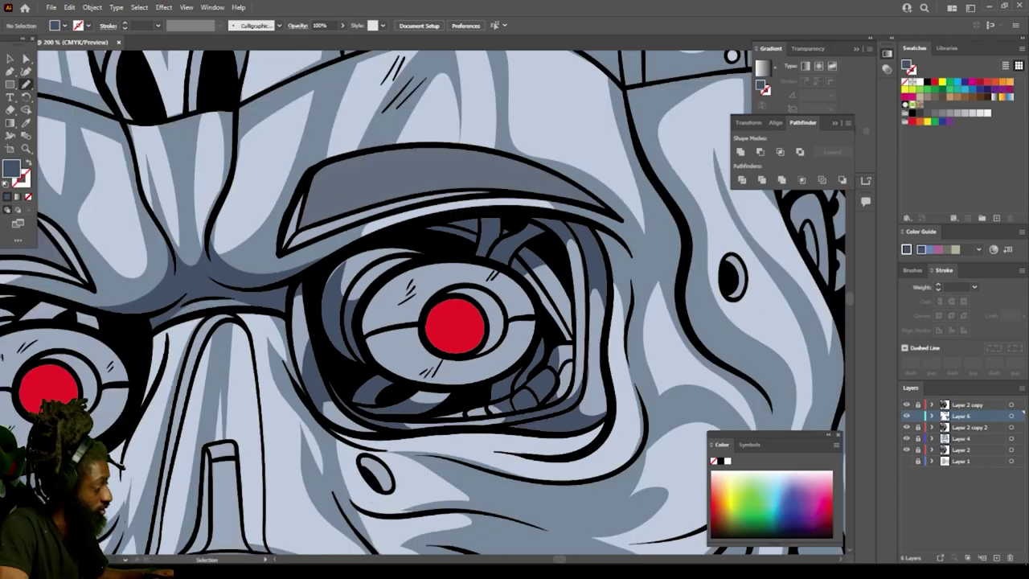
{"action": "key", "text": "ctrl+minus"}
{"action": "key", "text": "ctrl+minus"}
{"action": "key", "text": "ctrl+minus"}
{"action": "left_click_drag", "start_coordinate": [605, 324], "coordinate": [666, 259]}
{"action": "key", "text": "ctrl+equal"}
{"action": "key", "text": "ctrl+equal"}
{"action": "key", "text": "ctrl+equal"}
{"action": "key", "text": "ctrl+equal"}
{"action": "scroll", "coordinate": [345, 226], "scroll_direction": "up", "scroll_amount": 3}
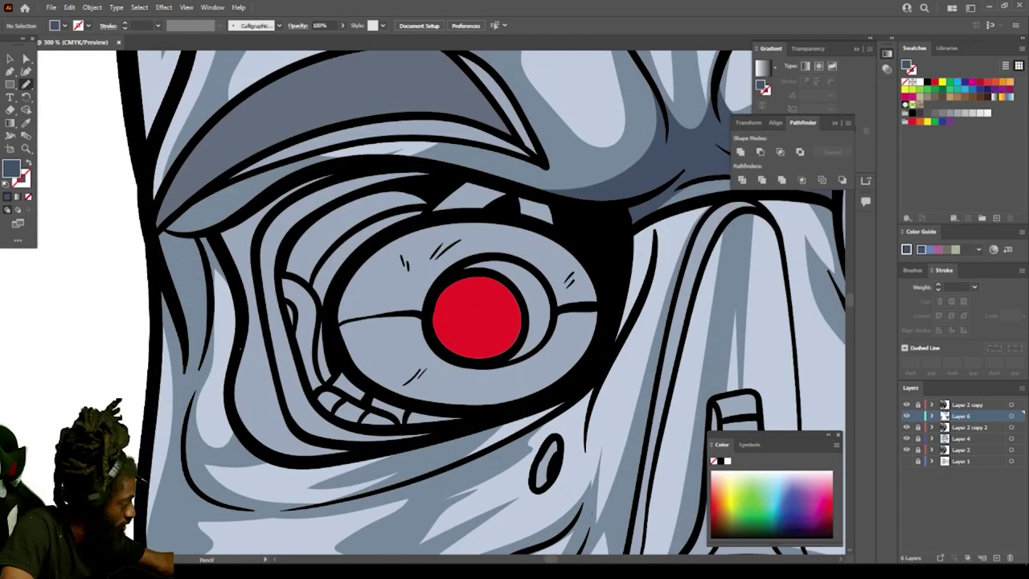
{"action": "mouse_move", "coordinate": [239, 350]}
{"action": "left_mouse_down"}
{"action": "mouse_move", "coordinate": [256, 449]}
{"action": "mouse_move", "coordinate": [457, 412]}
{"action": "left_mouse_up"}
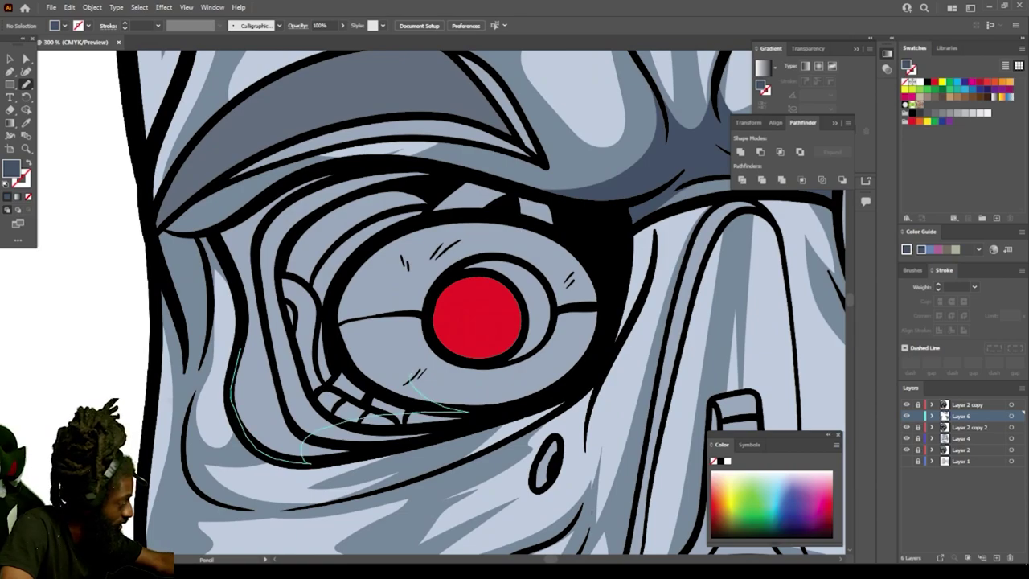
{"action": "mouse_move", "coordinate": [349, 358]}
{"action": "left_mouse_down"}
{"action": "mouse_move", "coordinate": [345, 310]}
{"action": "mouse_move", "coordinate": [378, 258]}
{"action": "left_mouse_up"}
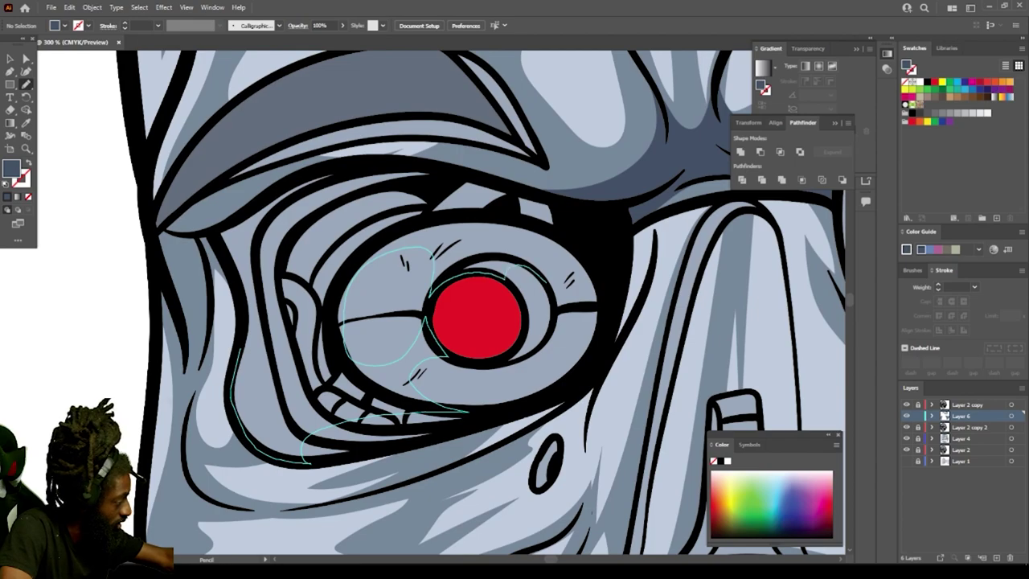
{"action": "mouse_move", "coordinate": [569, 243]}
{"action": "left_mouse_down"}
{"action": "mouse_move", "coordinate": [523, 188]}
{"action": "mouse_move", "coordinate": [377, 167]}
{"action": "mouse_move", "coordinate": [310, 182]}
{"action": "mouse_move", "coordinate": [277, 206]}
{"action": "left_mouse_up"}
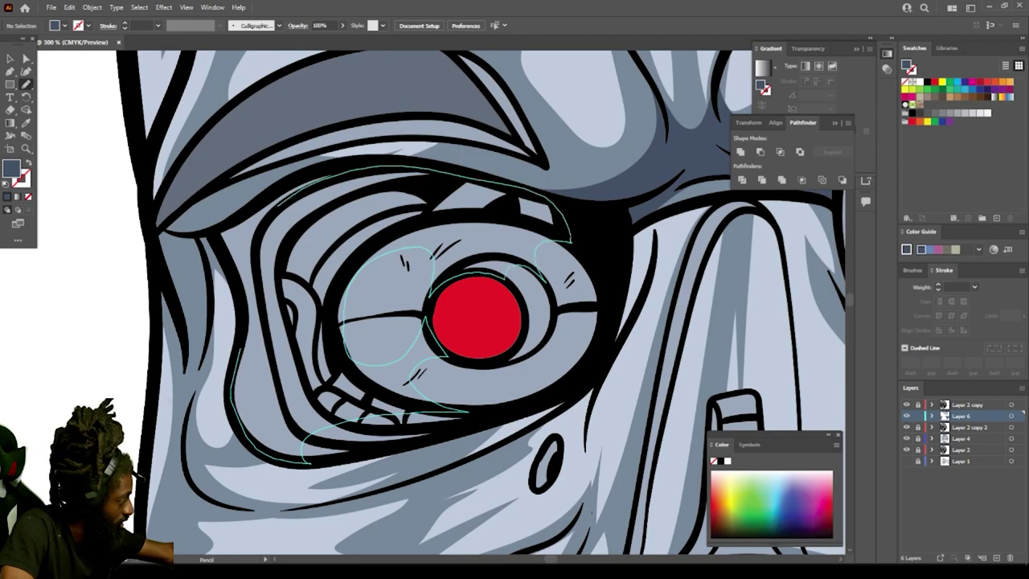
{"action": "left_click_drag", "start_coordinate": [257, 255], "coordinate": [266, 333]}
{"action": "left_click_drag", "start_coordinate": [465, 413], "coordinate": [469, 411]}
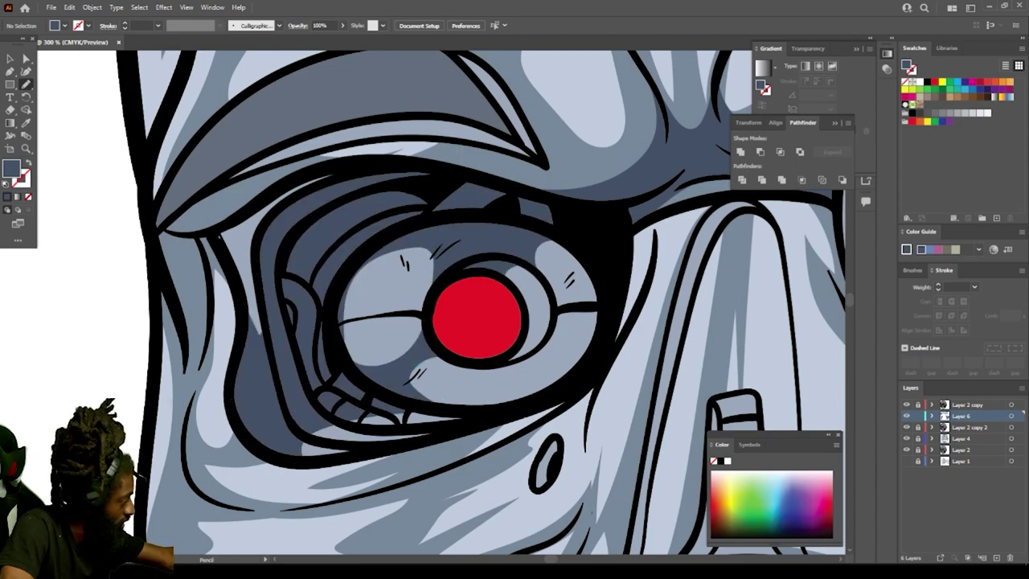
{"action": "mouse_move", "coordinate": [236, 265]}
{"action": "left_mouse_down"}
{"action": "mouse_move", "coordinate": [364, 171]}
{"action": "mouse_move", "coordinate": [219, 235]}
{"action": "left_mouse_up"}
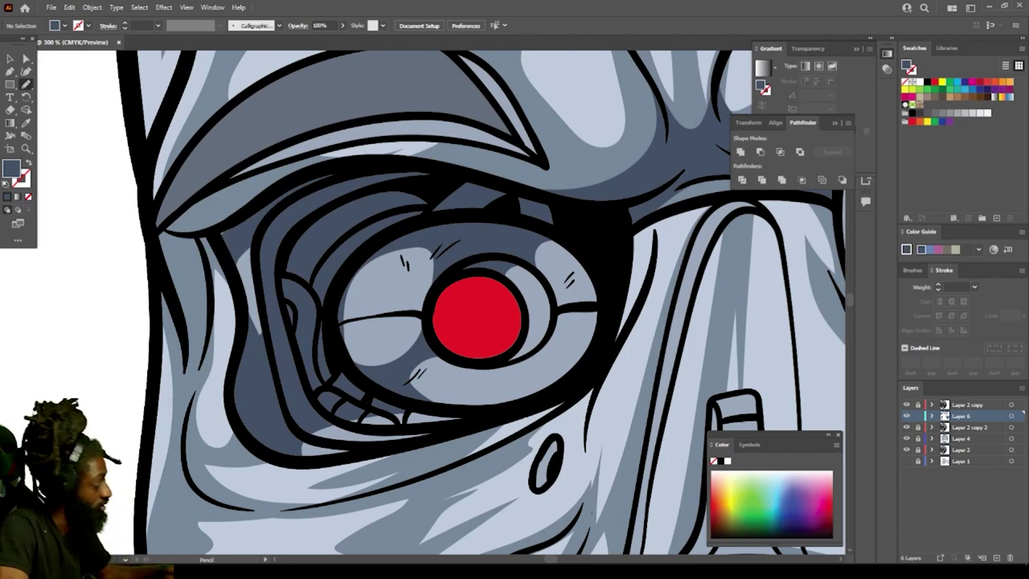
Step: Examine the whole head to compare the shadows in both eye sockets with the cheeks
{"action": "key", "text": "ctrl+minus"}
{"action": "key", "text": "ctrl+minus"}
{"action": "key", "text": "ctrl+minus"}
{"action": "key", "text": "ctrl+minus"}
{"action": "key", "text": "ctrl+minus"}
{"action": "key", "text": "ctrl+minus"}
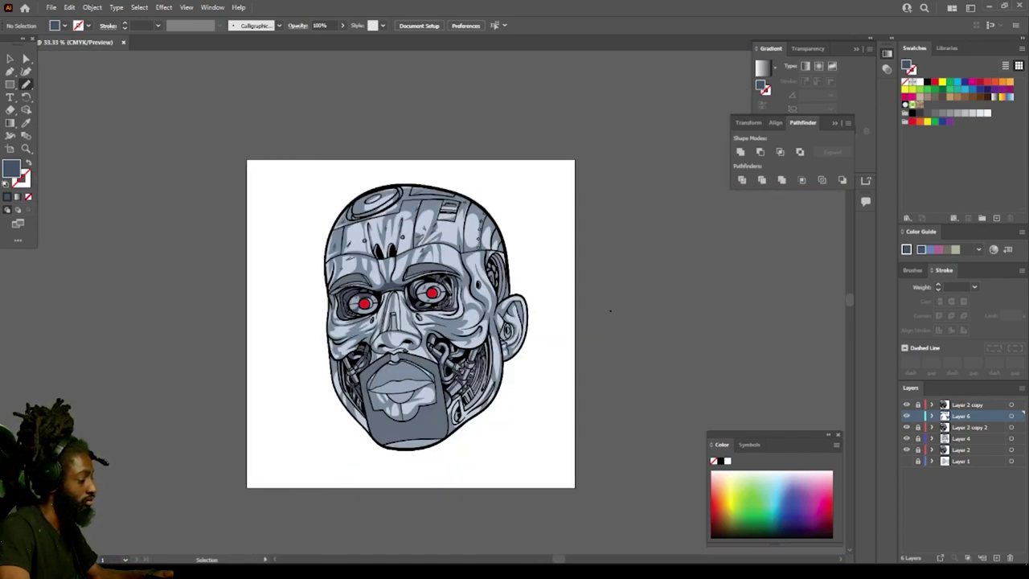
{"action": "key", "text": "ctrl+minus"}
{"action": "key", "text": "ctrl+plus"}
{"action": "key", "text": "ctrl+plus"}
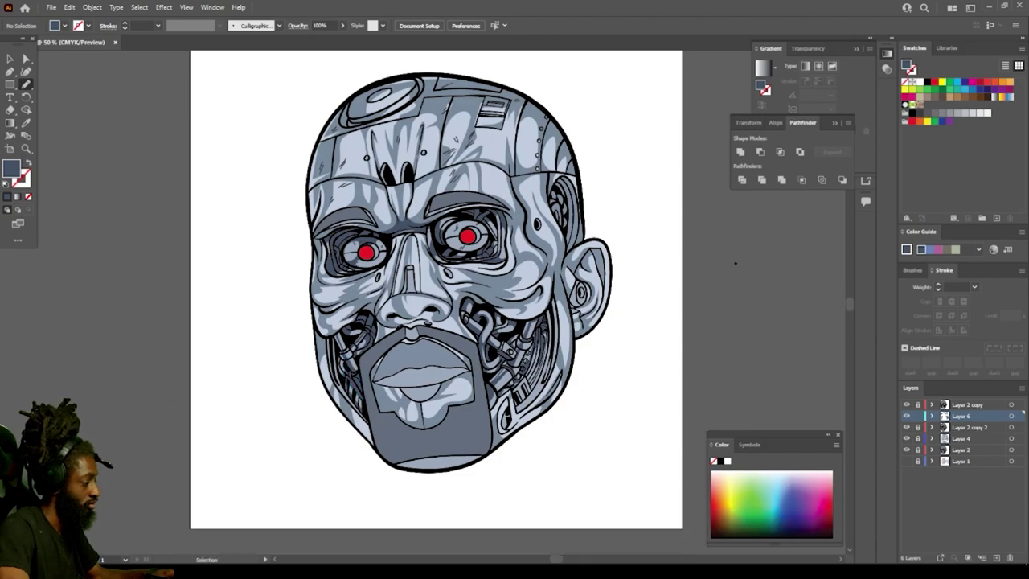
{"action": "key", "text": "ctrl+minus"}
Step: Shade the upper lip along the mouth line and around the corner away from the ear
{"action": "key", "text": "ctrl+plus"}
{"action": "key", "text": "ctrl+plus"}
{"action": "key", "text": "ctrl+plus"}
{"action": "key", "text": "ctrl+plus"}
{"action": "key", "text": "ctrl+plus"}
{"action": "key", "text": "ctrl+plus"}
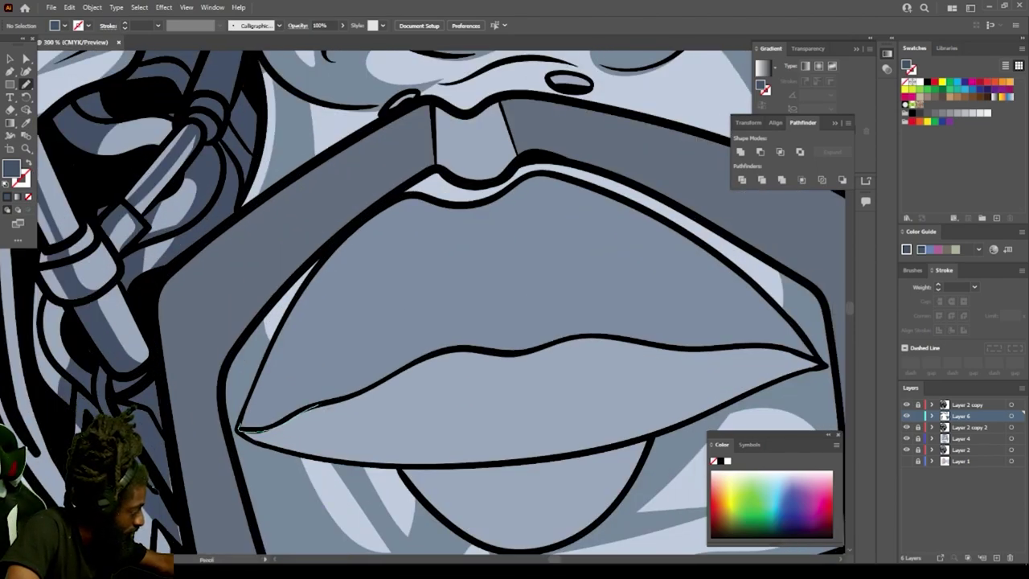
{"action": "mouse_move", "coordinate": [322, 403]}
{"action": "left_mouse_down"}
{"action": "mouse_move", "coordinate": [458, 350]}
{"action": "mouse_move", "coordinate": [523, 354]}
{"action": "left_mouse_up"}
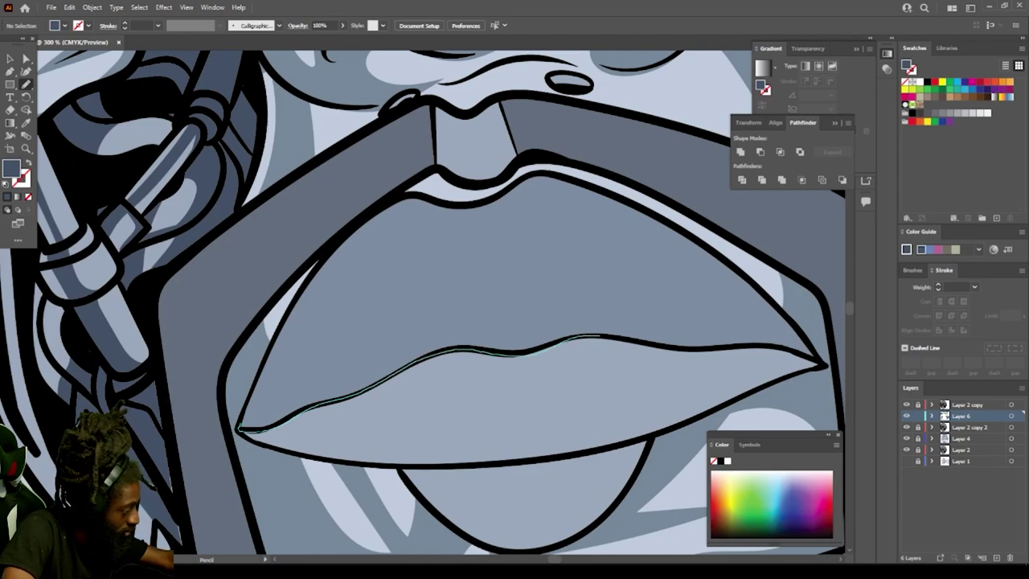
{"action": "mouse_move", "coordinate": [600, 335]}
{"action": "left_mouse_down"}
{"action": "mouse_move", "coordinate": [746, 345]}
{"action": "mouse_move", "coordinate": [598, 308]}
{"action": "mouse_move", "coordinate": [473, 324]}
{"action": "left_mouse_up"}
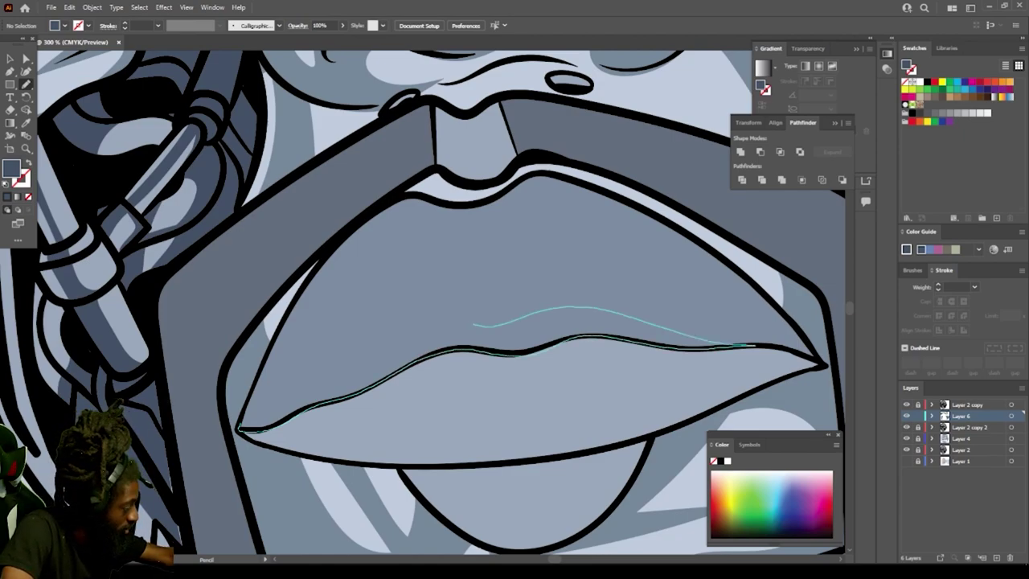
{"action": "mouse_move", "coordinate": [348, 308]}
{"action": "left_mouse_down"}
{"action": "mouse_move", "coordinate": [392, 201]}
{"action": "mouse_move", "coordinate": [309, 278]}
{"action": "mouse_move", "coordinate": [266, 361]}
{"action": "left_mouse_up"}
{"action": "left_click_drag", "start_coordinate": [239, 427], "coordinate": [310, 272]}
{"action": "left_click_drag", "start_coordinate": [243, 414], "coordinate": [238, 430]}
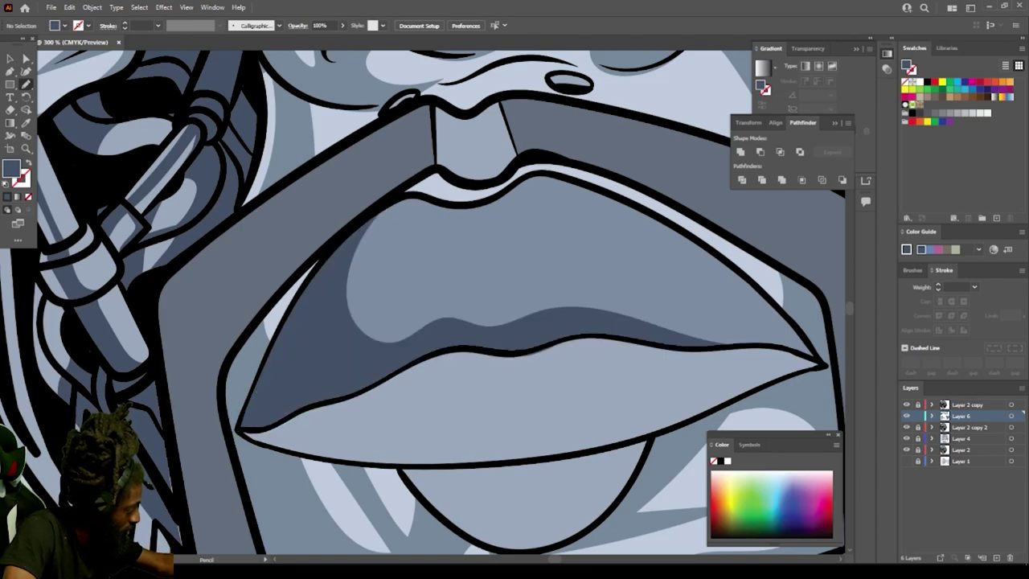
Step: Examine the whole head, then look closely at the cheek, temple and ear for areas needing shadow
{"action": "key", "text": "ctrl+0"}
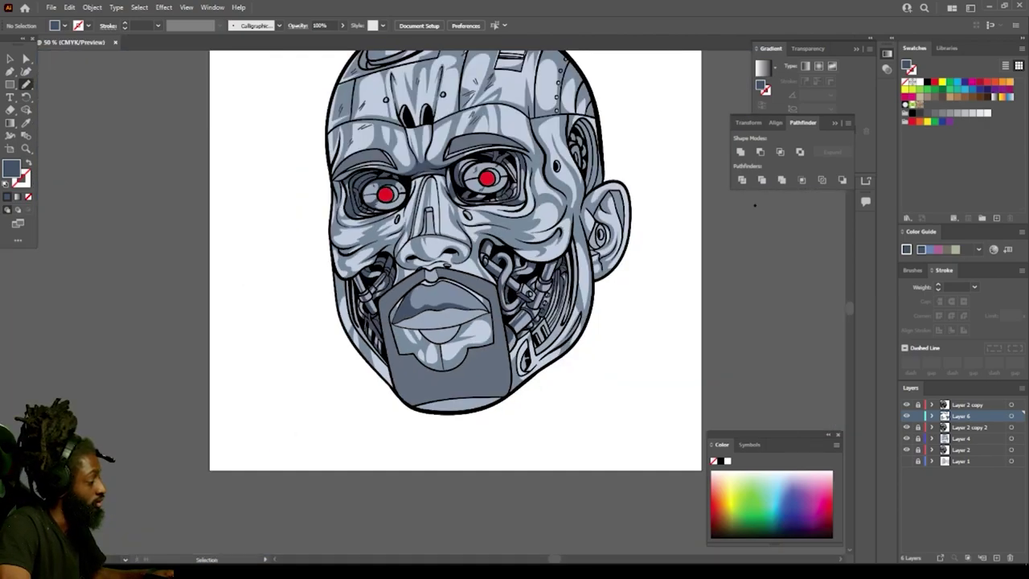
{"action": "scroll", "coordinate": [423, 301], "scroll_direction": "up", "scroll_amount": 2}
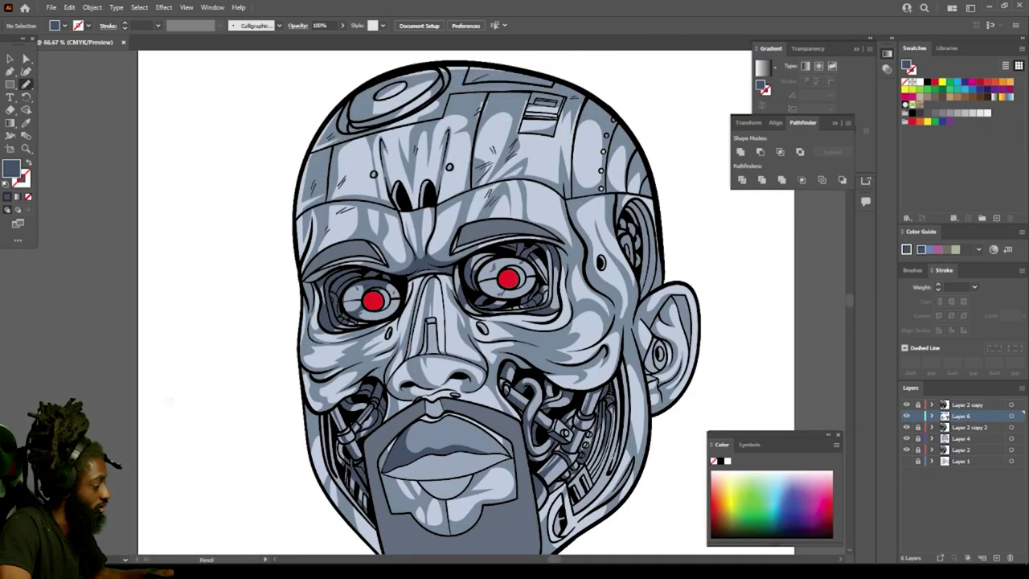
{"action": "scroll", "coordinate": [555, 300], "scroll_direction": "down", "scroll_amount": 1}
{"action": "scroll", "coordinate": [575, 297], "scroll_direction": "up", "scroll_amount": 2}
{"action": "scroll", "coordinate": [423, 301], "scroll_direction": "right", "scroll_amount": 2}
{"action": "scroll", "coordinate": [423, 301], "scroll_direction": "down", "scroll_amount": 1}
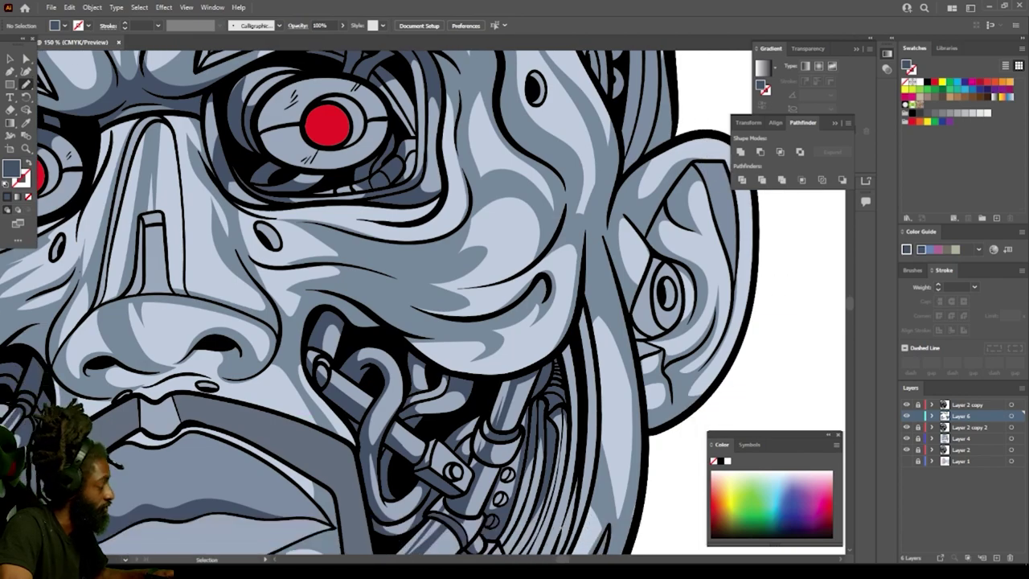
{"action": "scroll", "coordinate": [423, 300], "scroll_direction": "right", "scroll_amount": 2}
{"action": "scroll", "coordinate": [423, 301], "scroll_direction": "up", "scroll_amount": 2}
{"action": "scroll", "coordinate": [386, 302], "scroll_direction": "up", "scroll_amount": 1}
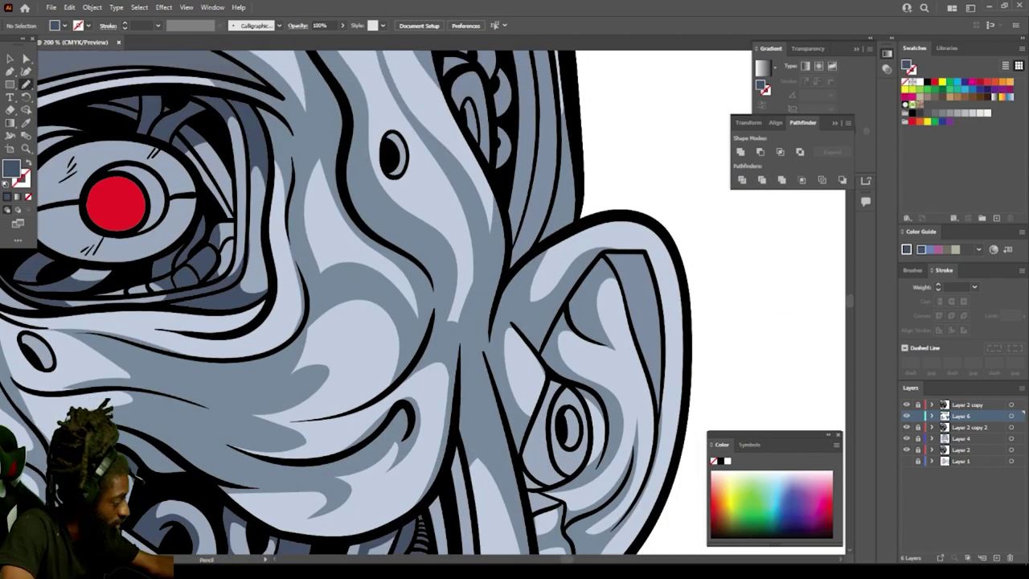
Step: Shade the strip between cheek and ear up to the temple, plus the inner edge of the temple fold beside the bolt hole
{"action": "mouse_move", "coordinate": [439, 488]}
{"action": "left_mouse_down"}
{"action": "mouse_move", "coordinate": [473, 420]}
{"action": "mouse_move", "coordinate": [523, 474]}
{"action": "mouse_move", "coordinate": [499, 360]}
{"action": "mouse_move", "coordinate": [507, 245]}
{"action": "mouse_move", "coordinate": [476, 298]}
{"action": "mouse_move", "coordinate": [435, 491]}
{"action": "left_mouse_up"}
{"action": "scroll", "coordinate": [435, 450], "scroll_direction": "up", "scroll_amount": 6}
{"action": "mouse_move", "coordinate": [473, 391]}
{"action": "left_mouse_down"}
{"action": "mouse_move", "coordinate": [479, 308]}
{"action": "mouse_move", "coordinate": [454, 247]}
{"action": "left_mouse_up"}
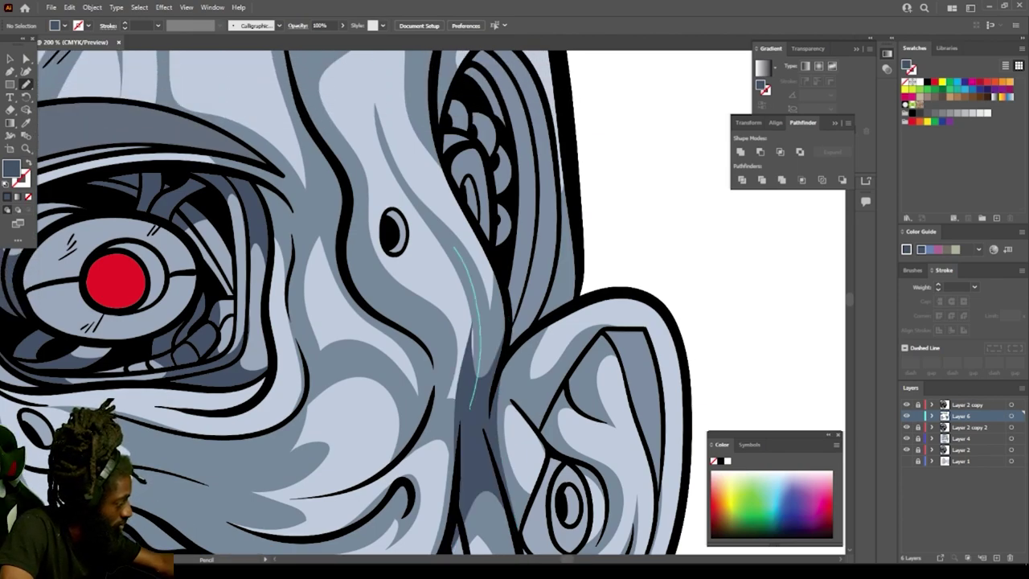
{"action": "left_click_drag", "start_coordinate": [464, 299], "coordinate": [470, 408]}
{"action": "scroll", "coordinate": [347, 301], "scroll_direction": "up", "scroll_amount": 2}
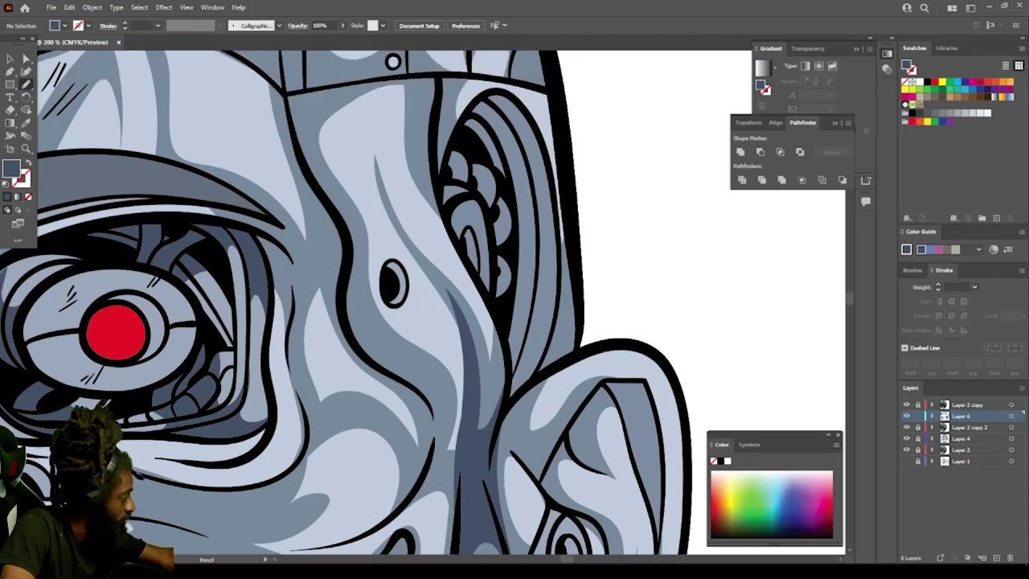
{"action": "mouse_move", "coordinate": [342, 306]}
{"action": "left_mouse_down"}
{"action": "mouse_move", "coordinate": [348, 331]}
{"action": "mouse_move", "coordinate": [397, 380]}
{"action": "mouse_move", "coordinate": [348, 249]}
{"action": "left_mouse_up"}
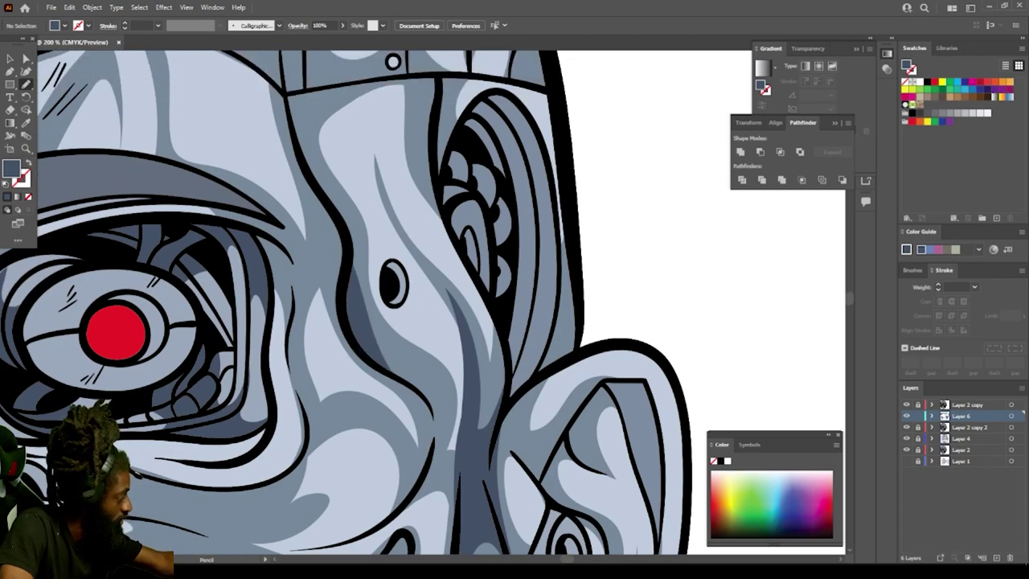
Step: Shade the forehead and skull plates on the side away from the ear, from the brow up to the round skull cap
{"action": "key", "text": "ctrl+minus"}
{"action": "key", "text": "ctrl+minus"}
{"action": "key", "text": "ctrl+minus"}
{"action": "key", "text": "ctrl+minus"}
{"action": "key", "text": "ctrl+minus"}
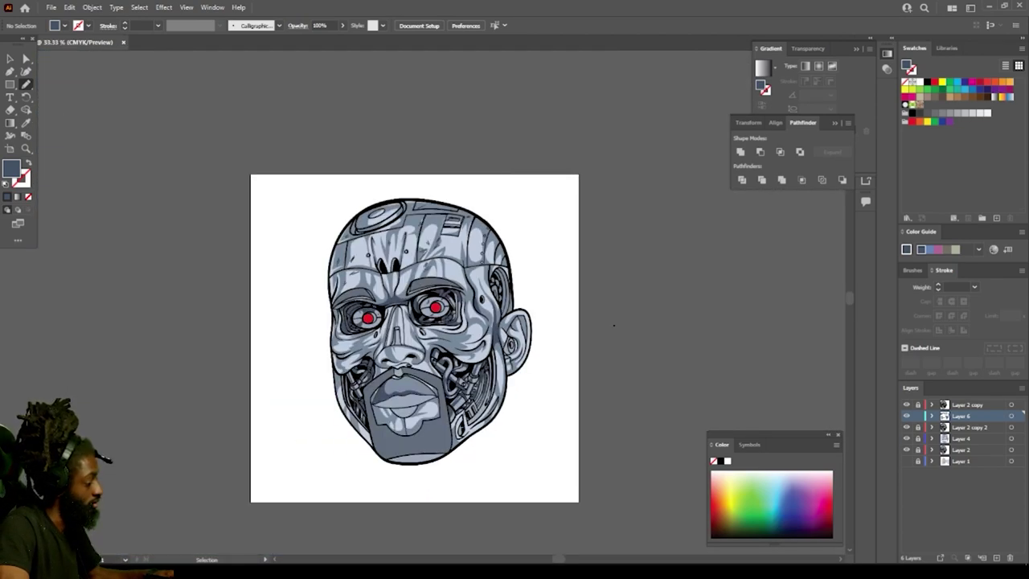
{"action": "key", "text": "ctrl+plus"}
{"action": "key", "text": "ctrl+plus"}
{"action": "key", "text": "ctrl+plus"}
{"action": "key", "text": "ctrl+plus"}
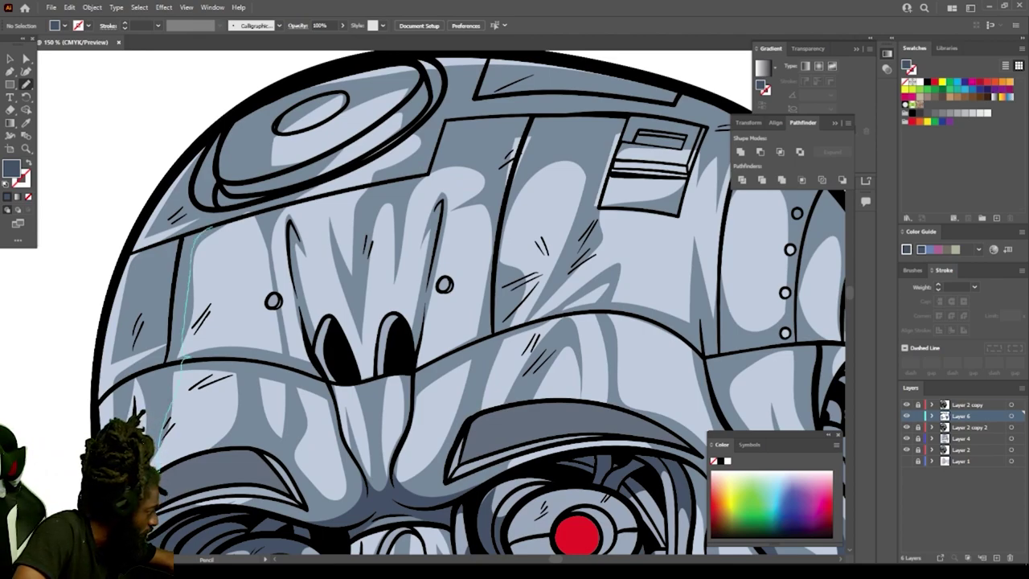
{"action": "left_click_drag", "start_coordinate": [259, 107], "coordinate": [178, 189]}
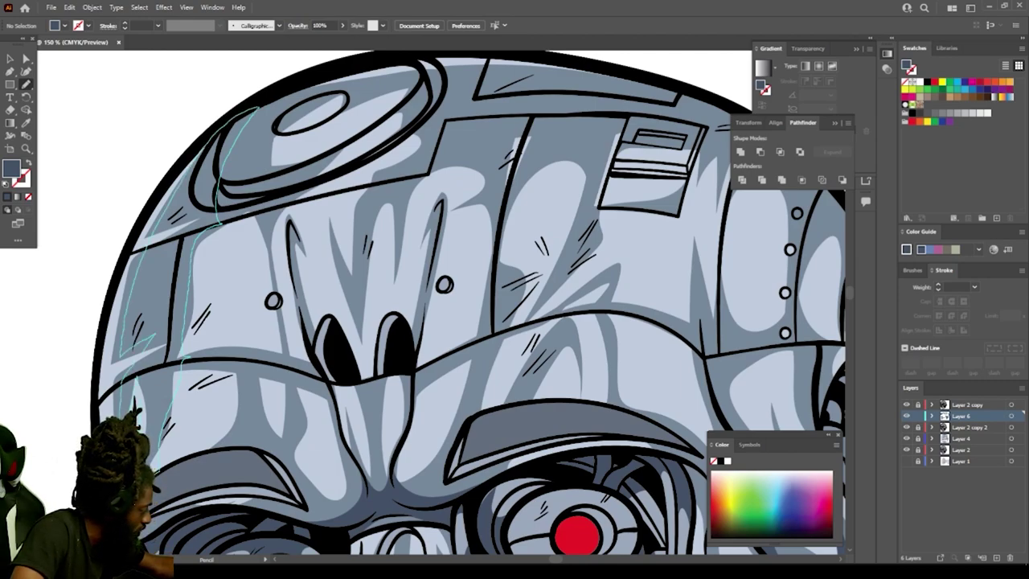
{"action": "left_click_drag", "start_coordinate": [258, 108], "coordinate": [259, 107]}
Step: Examine the whole head to judge the new forehead and temple shadows and look for areas needing more shading
{"action": "key", "text": "ctrl+minus"}
{"action": "key", "text": "ctrl+minus"}
{"action": "key", "text": "ctrl+minus"}
{"action": "key", "text": "ctrl+minus"}
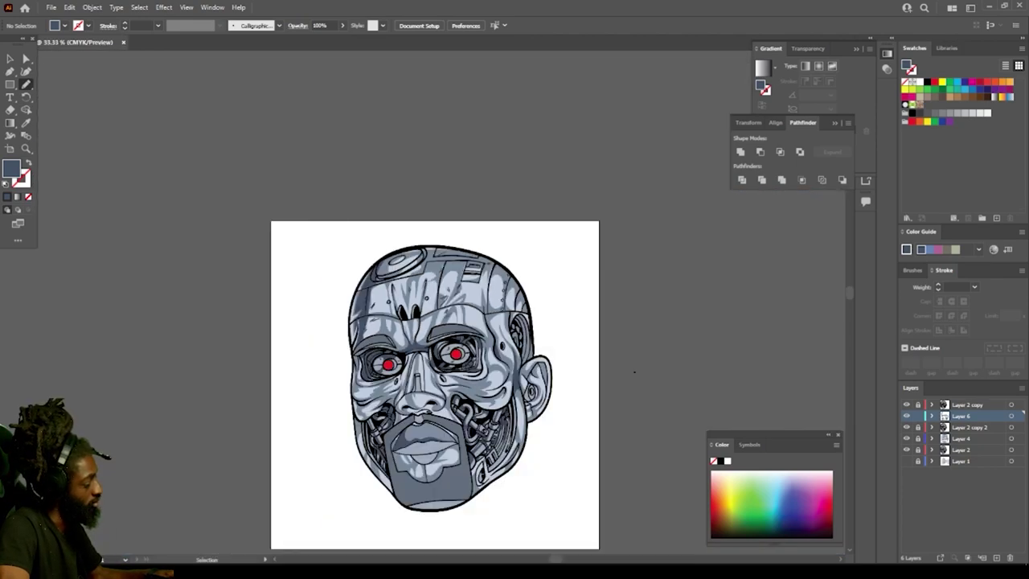
{"action": "key", "text": "ctrl+minus"}
{"action": "scroll", "coordinate": [581, 326], "scroll_direction": "down", "scroll_amount": 2}
{"action": "key", "text": "ctrl+plus"}
{"action": "key", "text": "ctrl+plus"}
{"action": "key", "text": "ctrl+plus"}
{"action": "key", "text": "ctrl+minus"}
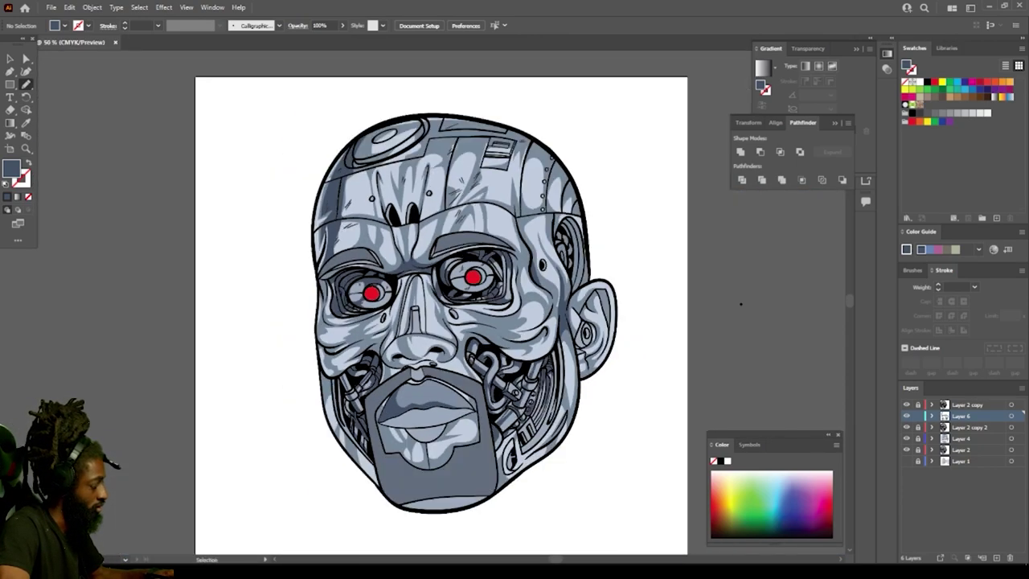
Step: Add a dark tapered shadow along the cheek fold above the exposed machinery on the ear side
{"action": "key", "text": "ctrl+plus"}
{"action": "key", "text": "ctrl+plus"}
{"action": "key", "text": "ctrl+plus"}
{"action": "key", "text": "ctrl+plus"}
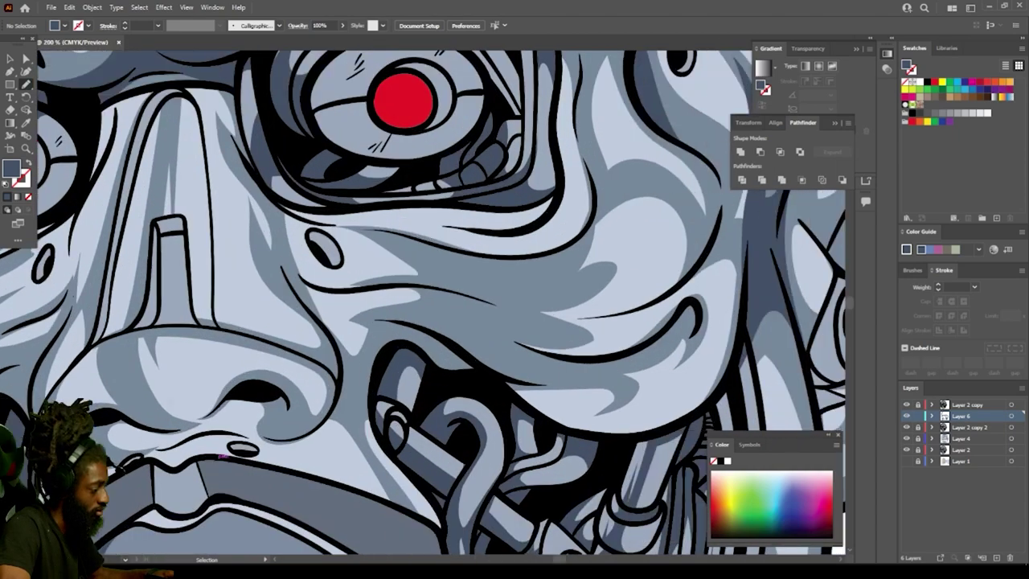
{"action": "key", "text": "ctrl+plus"}
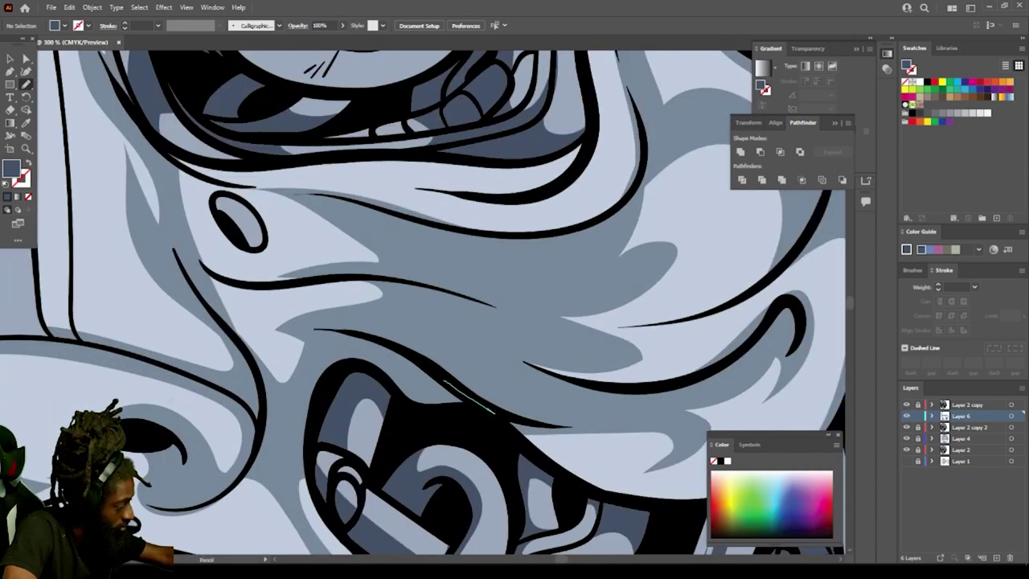
{"action": "mouse_move", "coordinate": [485, 402]}
{"action": "left_mouse_down"}
{"action": "mouse_move", "coordinate": [578, 394]}
{"action": "mouse_move", "coordinate": [500, 346]}
{"action": "mouse_move", "coordinate": [350, 323]}
{"action": "mouse_move", "coordinate": [305, 331]}
{"action": "left_mouse_up"}
{"action": "left_click_drag", "start_coordinate": [370, 334], "coordinate": [295, 329]}
Step: Lock Layer 6 and create a new layer directly above it for the highlights
{"action": "key", "text": "ctrl+0"}
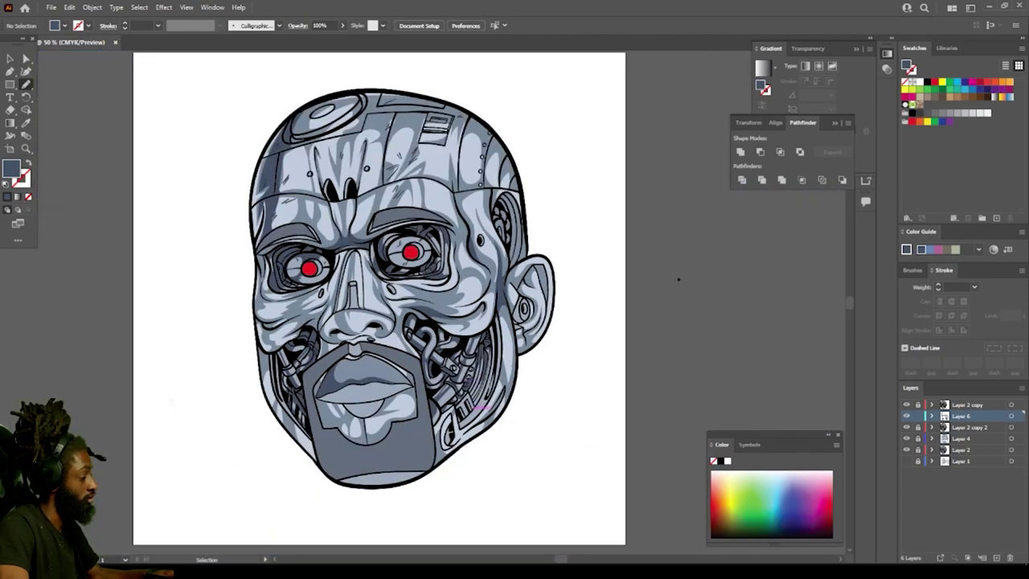
{"action": "key", "text": "ctrl+minus"}
{"action": "key", "text": "ctrl+minus"}
{"action": "scroll", "coordinate": [481, 402], "scroll_direction": "left", "scroll_amount": 1}
{"action": "key", "text": "ctrl+equal"}
{"action": "key", "text": "ctrl+equal"}
{"action": "scroll", "coordinate": [481, 399], "scroll_direction": "right", "scroll_amount": 1}
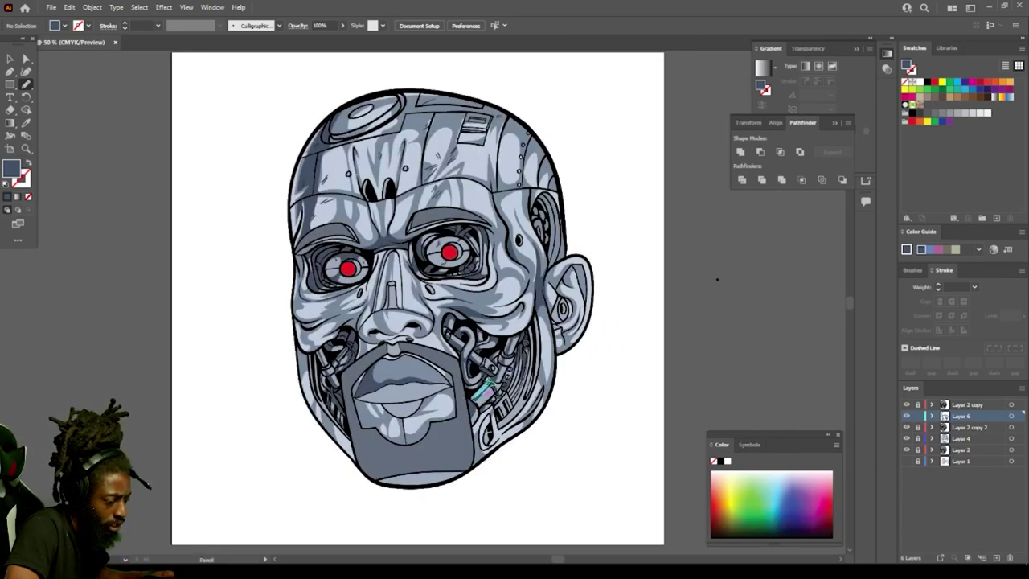
{"action": "left_click", "coordinate": [918, 416]}
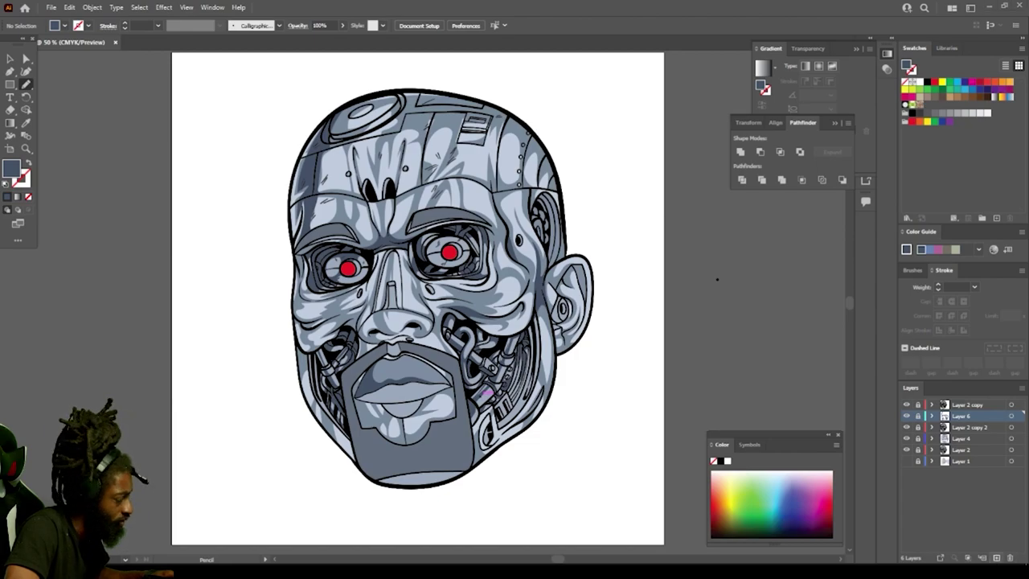
{"action": "left_click", "coordinate": [997, 558]}
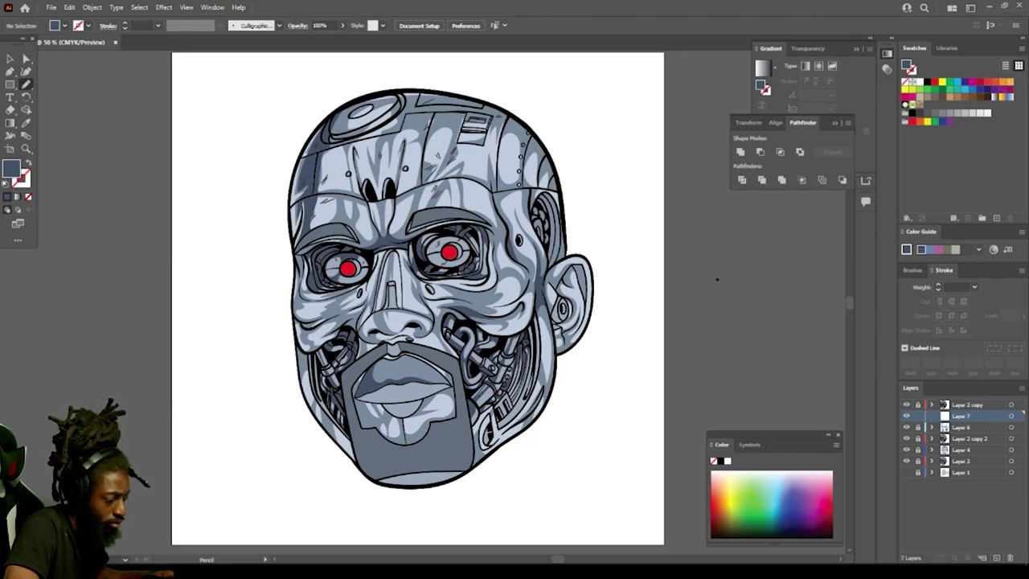
Step: Switch from the Pencil to the Paintbrush tool
{"action": "left_click", "coordinate": [26, 98]}
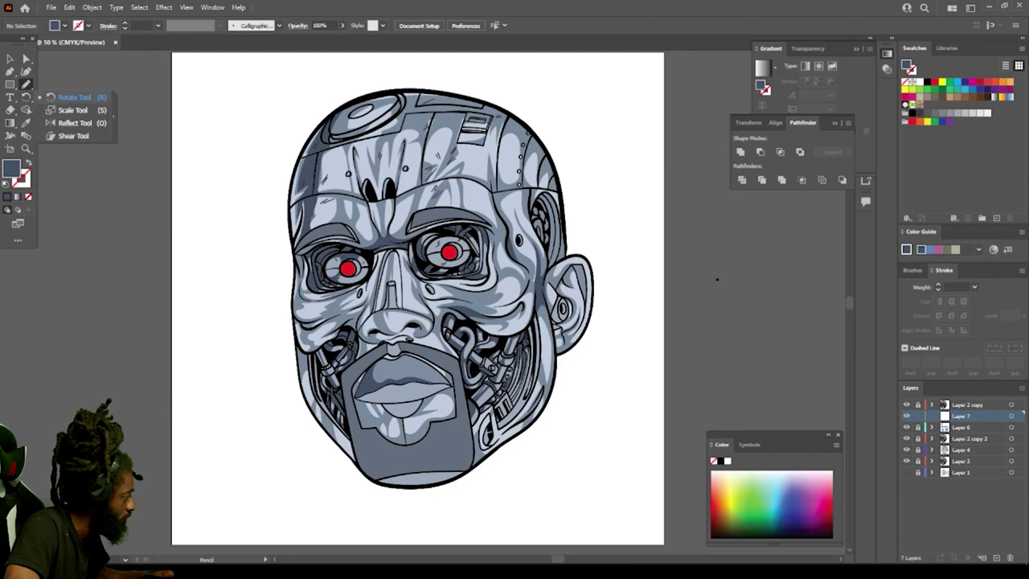
{"action": "left_click", "coordinate": [26, 85]}
{"action": "left_click", "coordinate": [74, 110]}
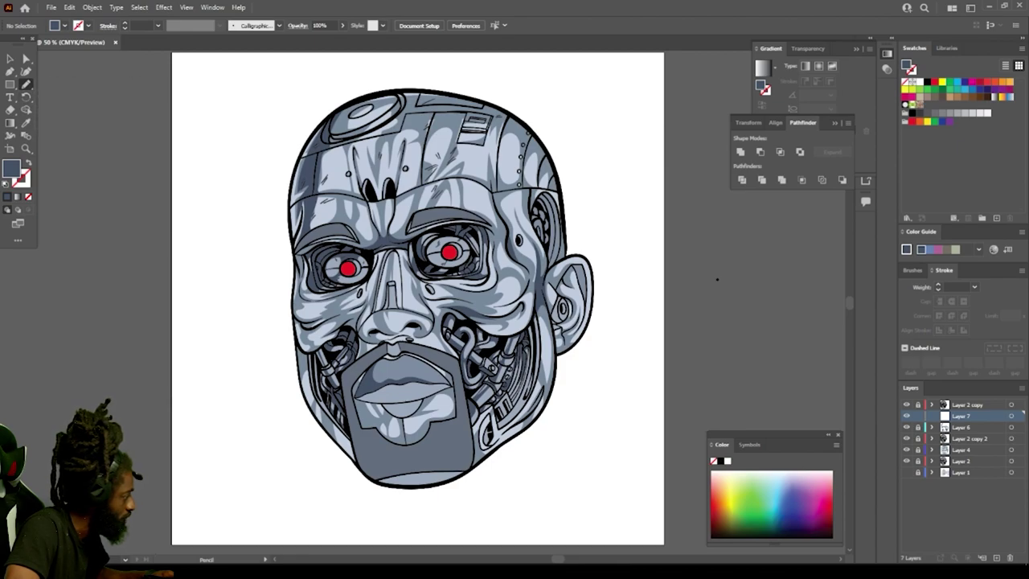
{"action": "left_click", "coordinate": [26, 83]}
{"action": "left_click", "coordinate": [72, 97]}
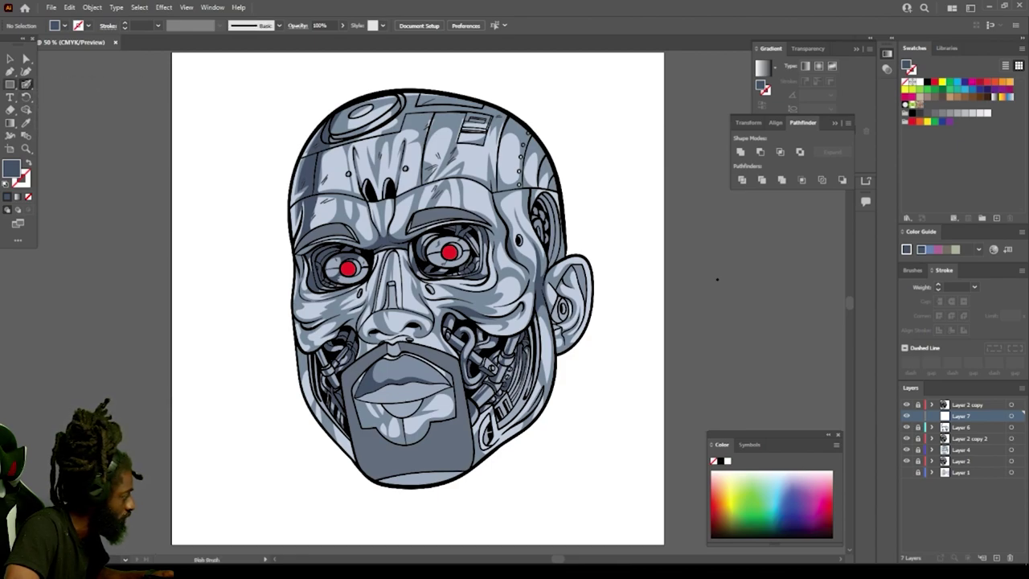
{"action": "left_click", "coordinate": [26, 83]}
{"action": "left_click", "coordinate": [72, 84]}
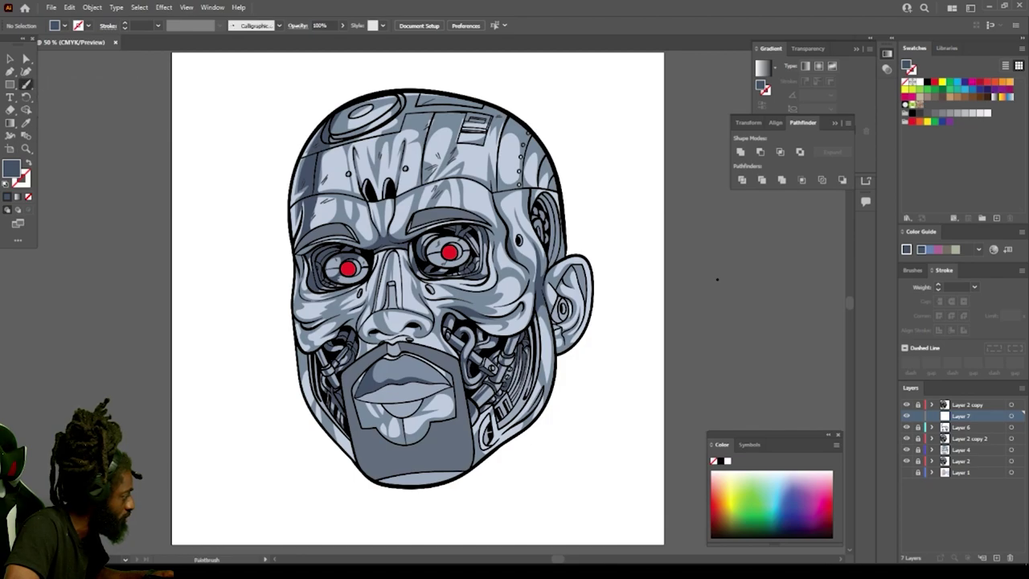
Step: Set the fill colour to pale blue CCE1FF
{"action": "double_click", "coordinate": [11, 168]}
{"action": "left_click_drag", "start_coordinate": [732, 375], "coordinate": [742, 363]}
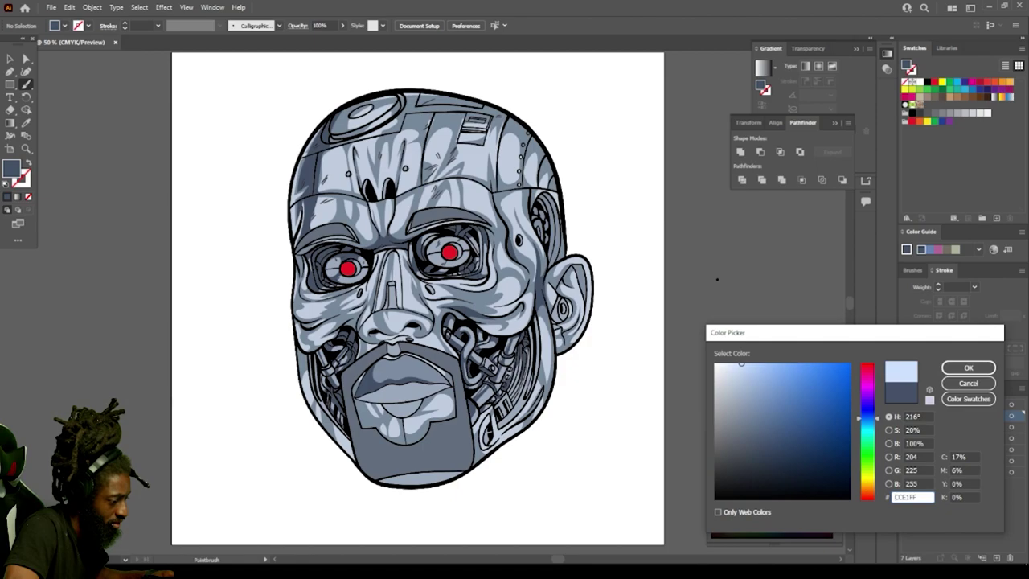
{"action": "left_click", "coordinate": [968, 367]}
Step: Set the paint colour to white FFFFFF and paint a slanted highlight with a small dot on the nose tip
{"action": "key", "text": "ctrl+equal"}
{"action": "key", "text": "ctrl+equal"}
{"action": "key", "text": "ctrl+equal"}
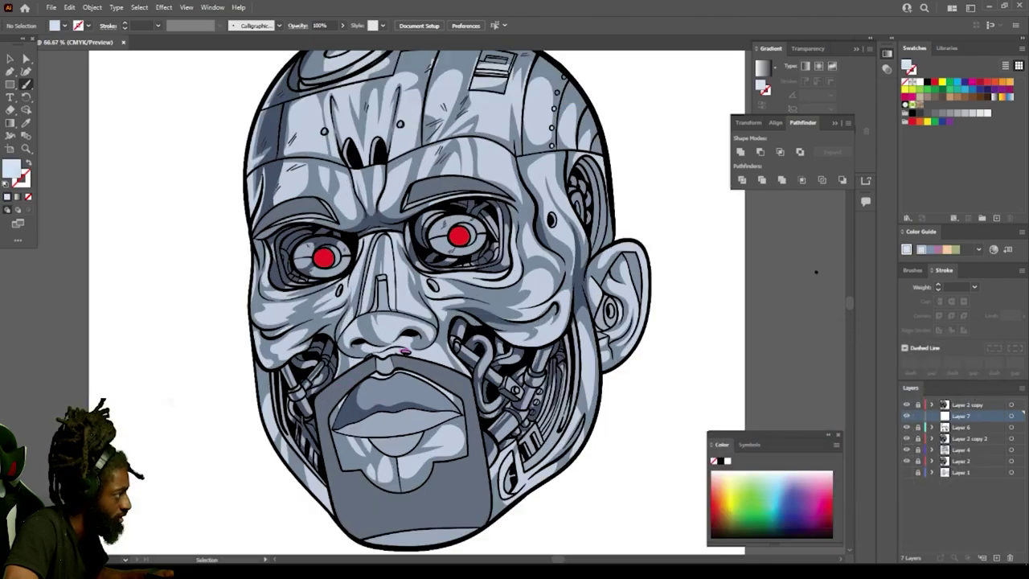
{"action": "key", "text": "ctrl+equal"}
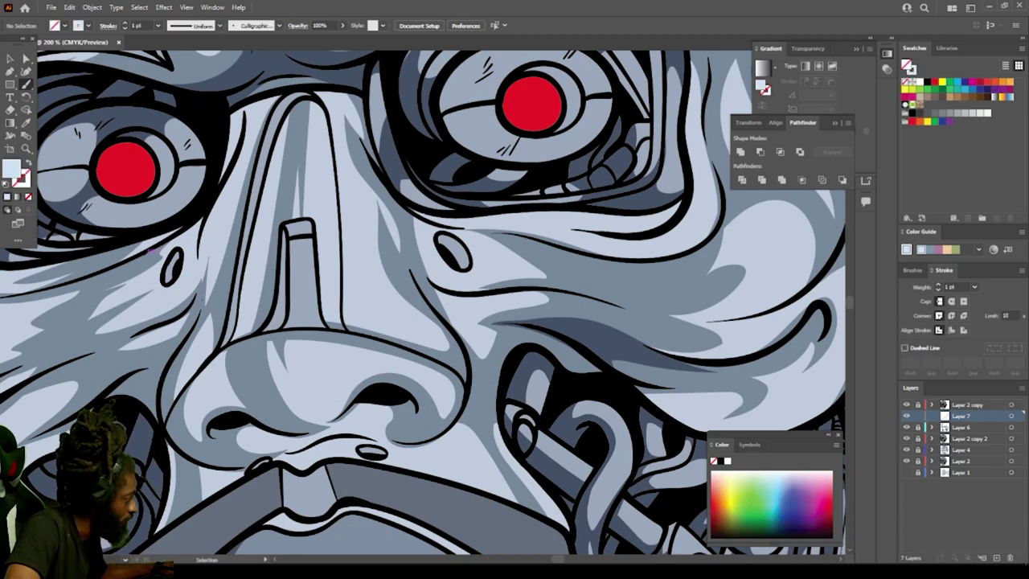
{"action": "double_click", "coordinate": [11, 169]}
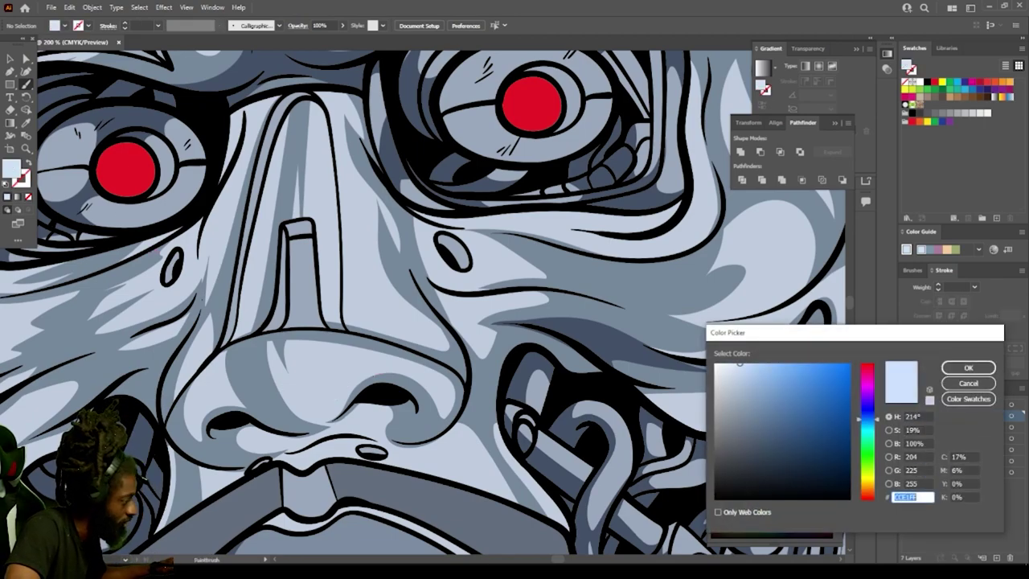
{"action": "type", "text": "ffffff"}
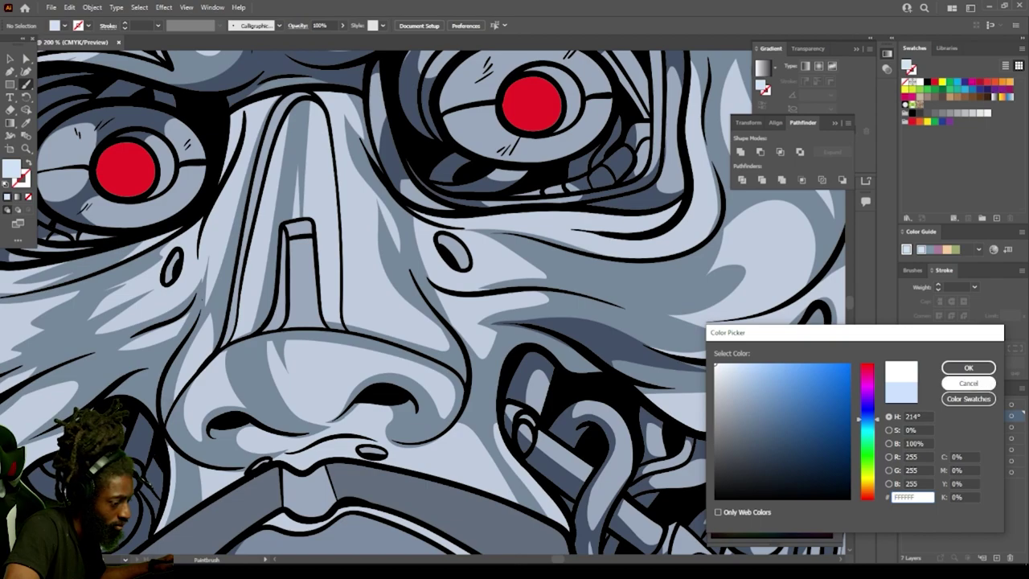
{"action": "key", "text": "Return"}
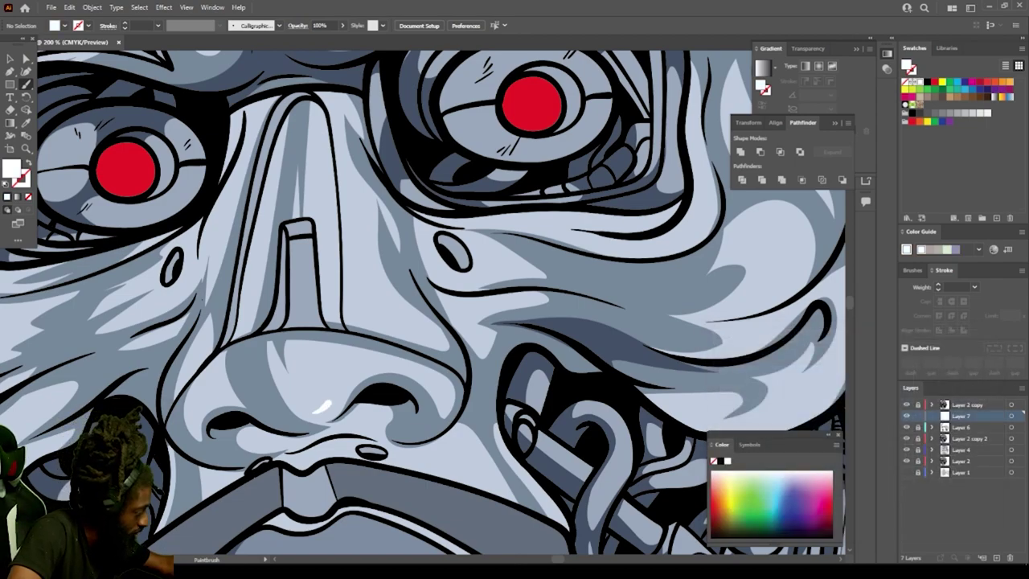
{"action": "left_click_drag", "start_coordinate": [328, 404], "coordinate": [347, 380]}
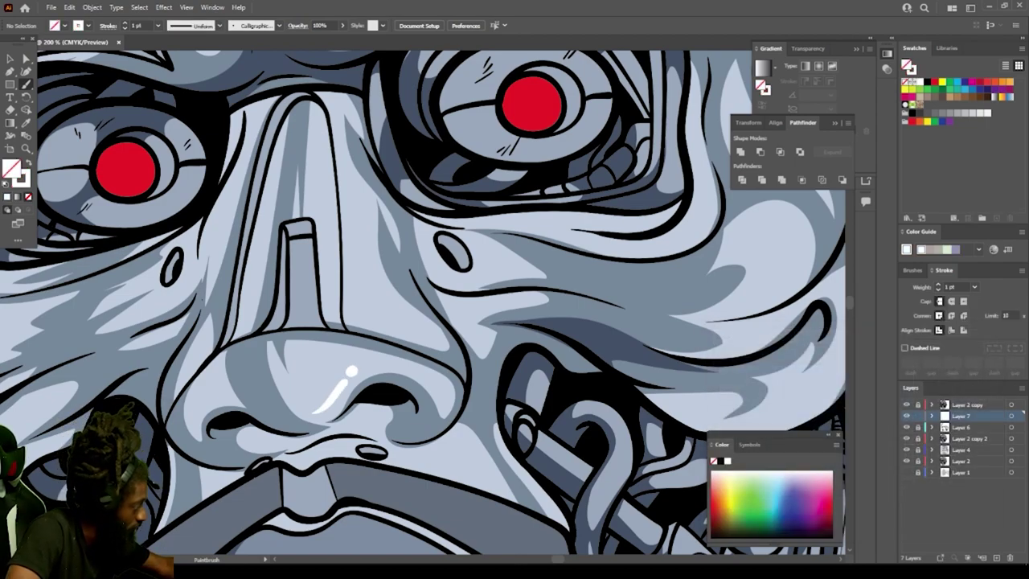
Step: Set the brush stroke weight to 3 pt and paint long white highlights down the side and bridge of the nose
{"action": "left_click", "coordinate": [159, 25]}
{"action": "left_click", "coordinate": [174, 96]}
{"action": "scroll", "coordinate": [365, 365], "scroll_direction": "up", "scroll_amount": 2}
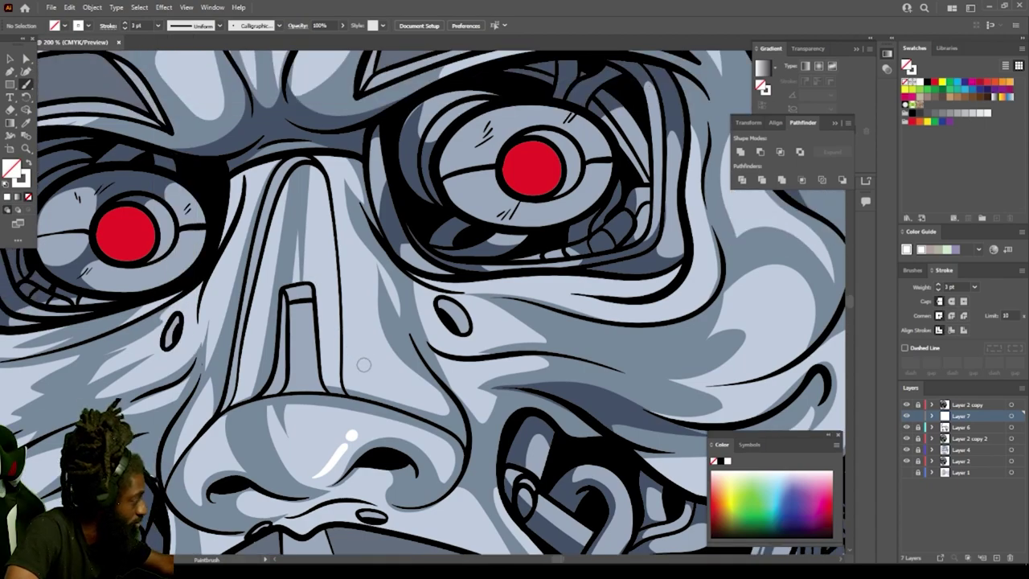
{"action": "scroll", "coordinate": [364, 365], "scroll_direction": "up", "scroll_amount": 2}
{"action": "left_click_drag", "start_coordinate": [392, 427], "coordinate": [356, 309]}
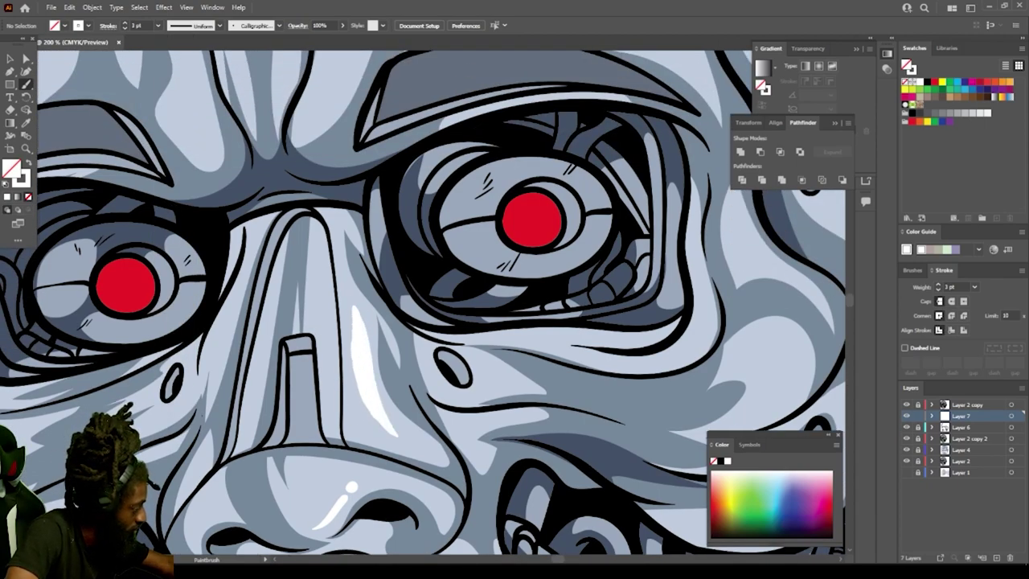
{"action": "left_click_drag", "start_coordinate": [328, 371], "coordinate": [317, 243]}
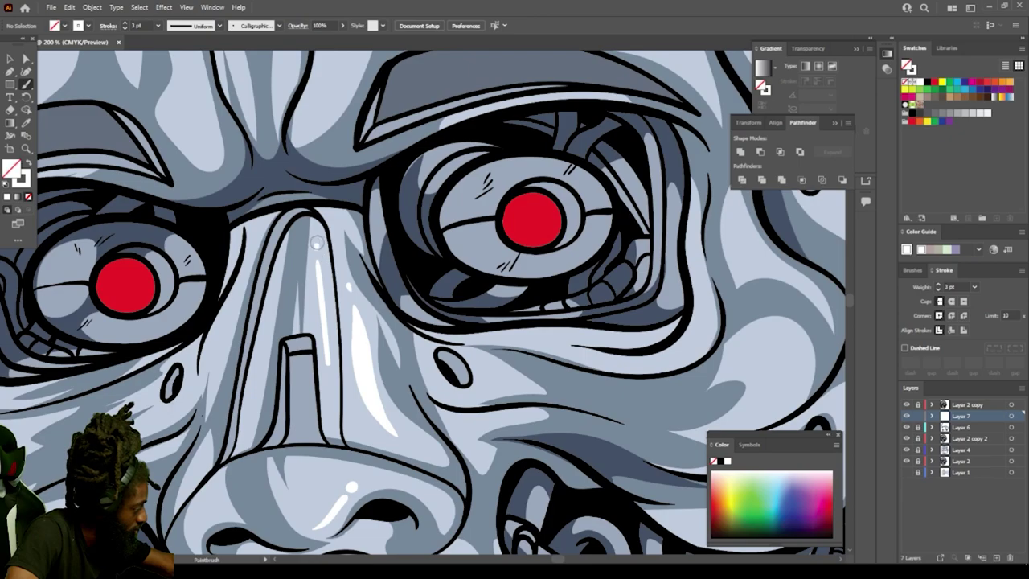
Step: Paint white highlights on the skin above the moustache, along both lips and on the rounded patch below the lower lip
{"action": "key", "text": "ctrl+minus"}
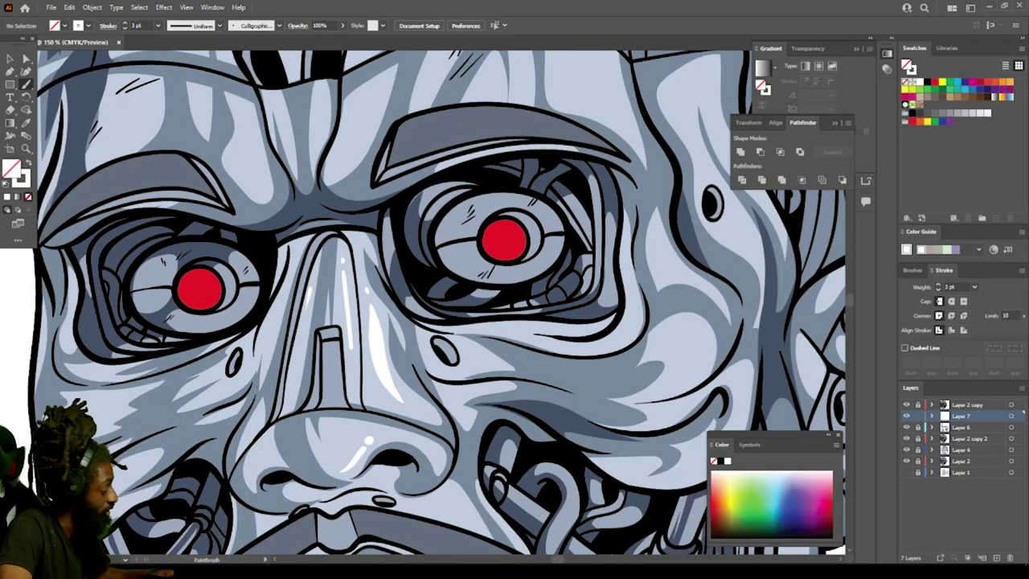
{"action": "key", "text": "ctrl+minus"}
{"action": "key", "text": "ctrl+minus"}
{"action": "key", "text": "ctrl+minus"}
{"action": "scroll", "coordinate": [716, 255], "scroll_direction": "down", "scroll_amount": 2}
{"action": "key", "text": "ctrl+plus"}
{"action": "key", "text": "ctrl+plus"}
{"action": "key", "text": "ctrl+plus"}
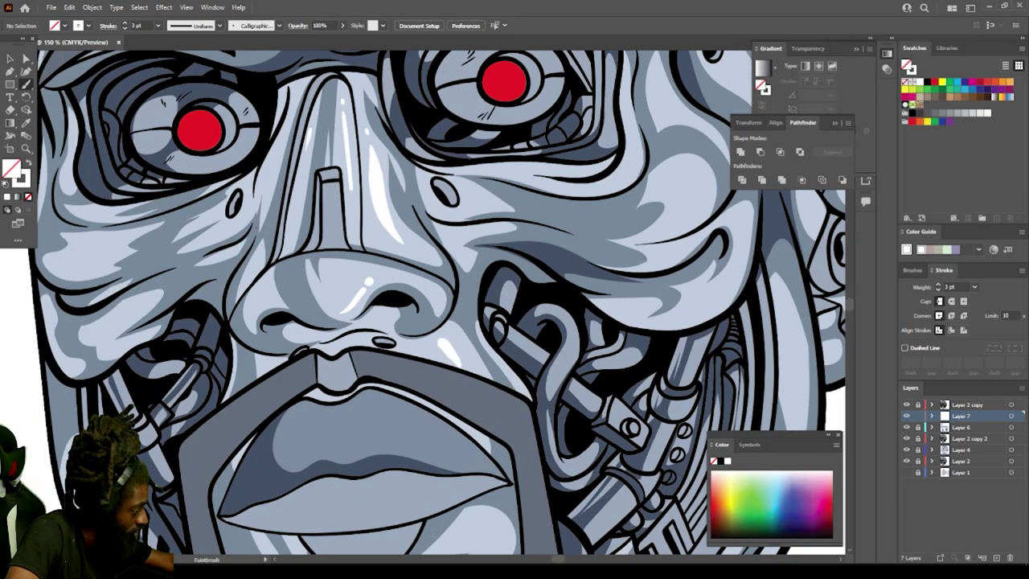
{"action": "scroll", "coordinate": [436, 336], "scroll_direction": "down", "scroll_amount": 3}
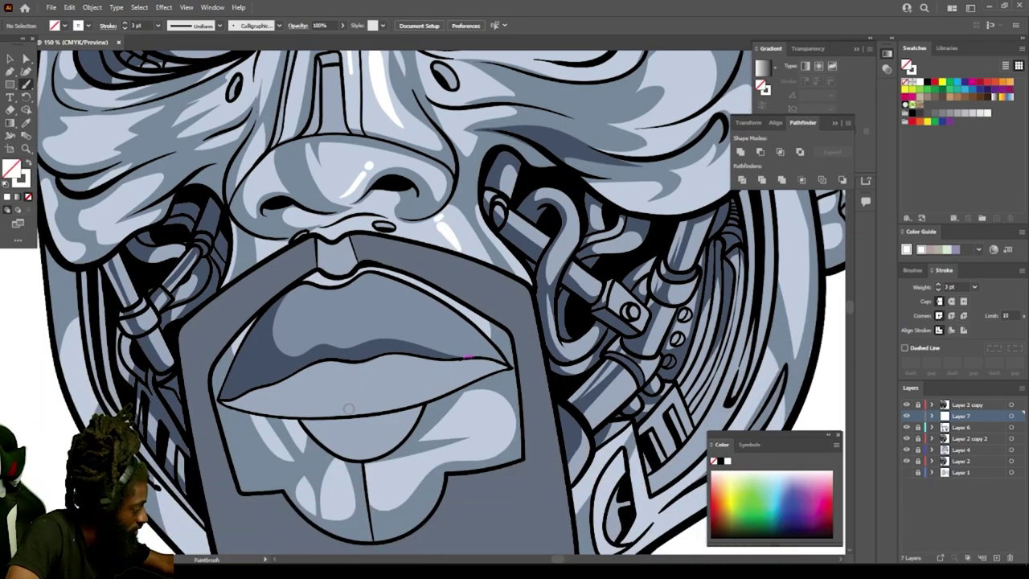
{"action": "left_click_drag", "start_coordinate": [428, 304], "coordinate": [359, 282]}
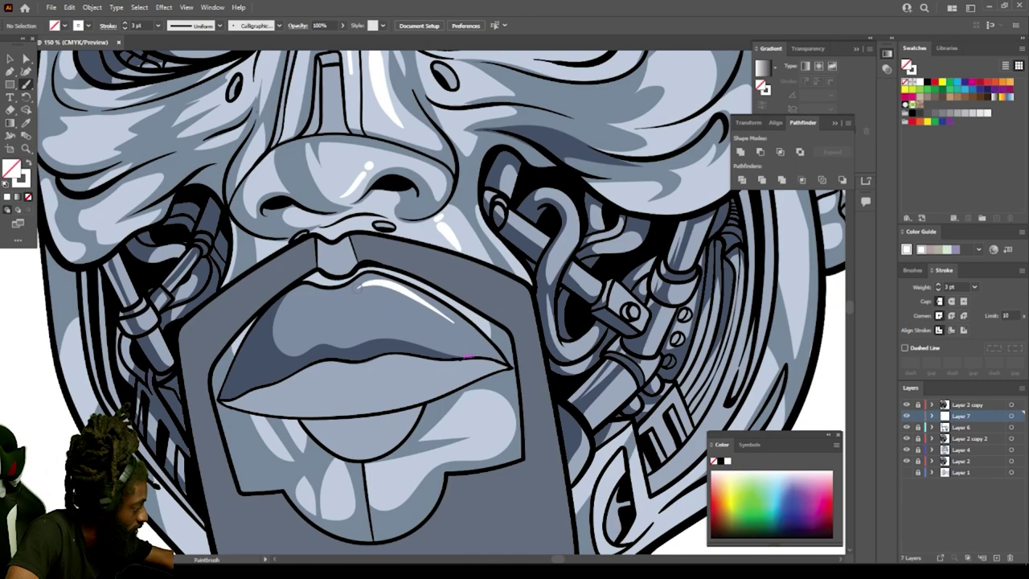
{"action": "left_click_drag", "start_coordinate": [402, 361], "coordinate": [352, 367]}
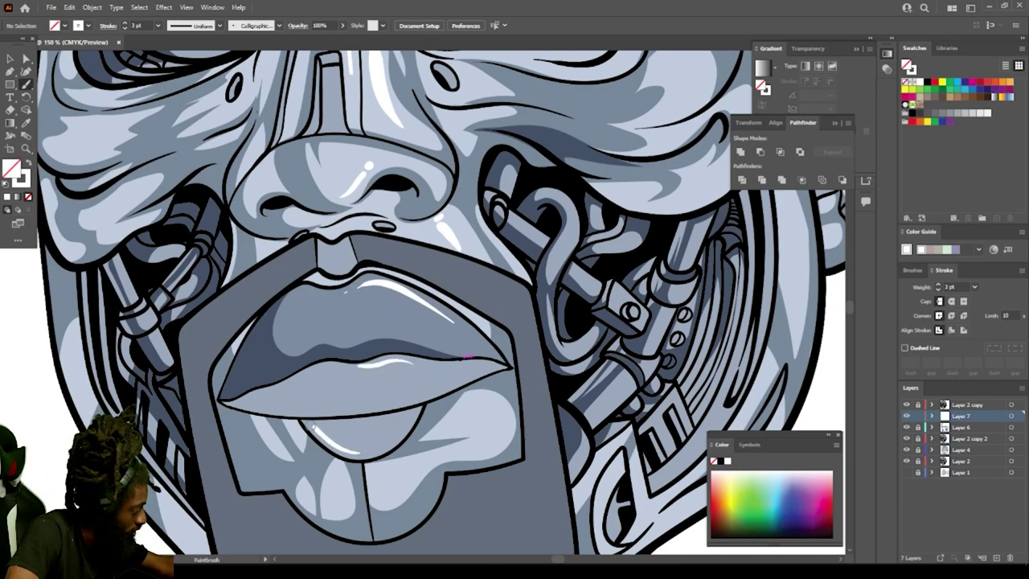
{"action": "scroll", "coordinate": [440, 428], "scroll_direction": "down", "scroll_amount": 5}
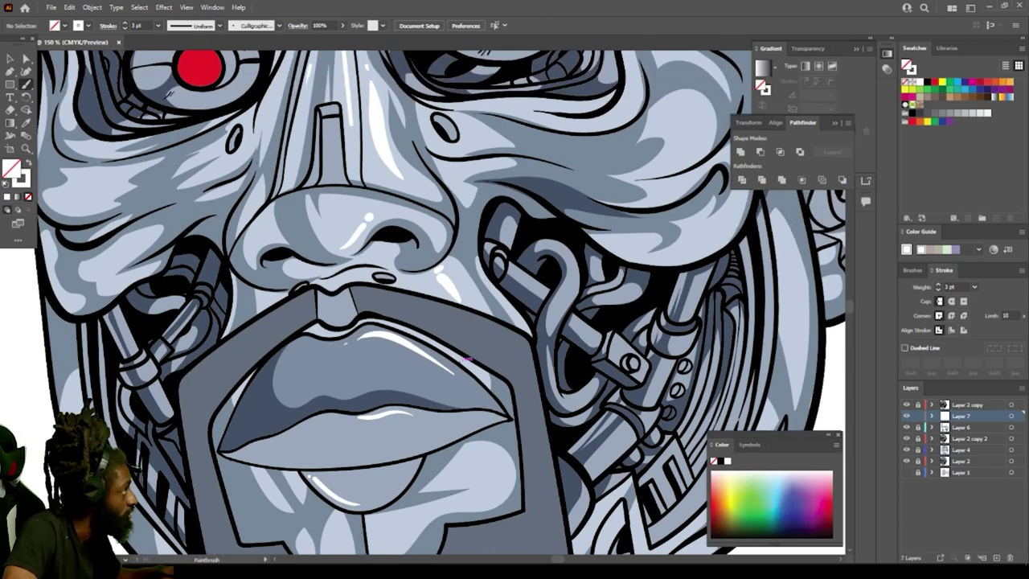
{"action": "scroll", "coordinate": [363, 283], "scroll_direction": "up", "scroll_amount": 3}
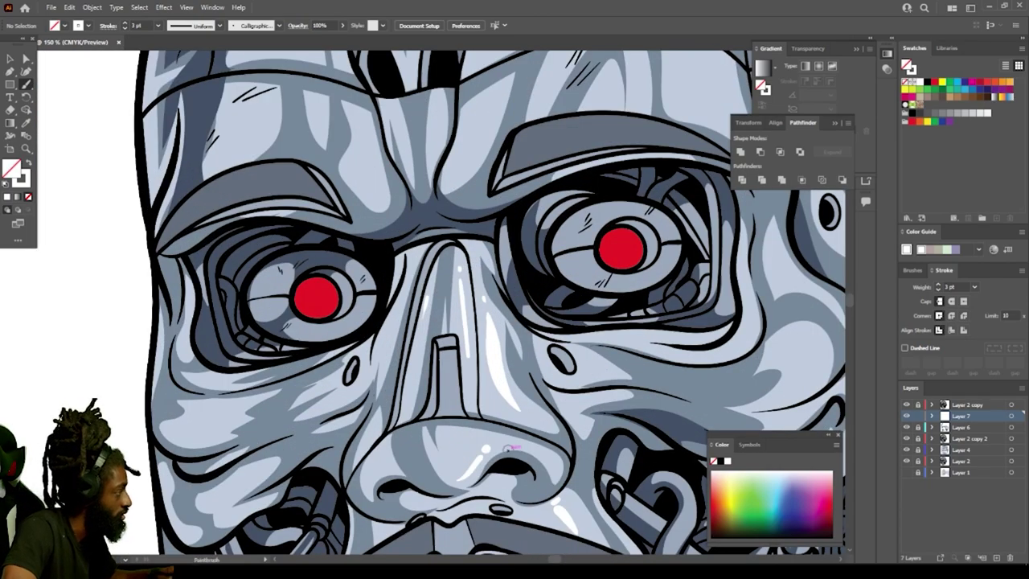
Step: Paint white highlights on the cheek below the left-hand eye and along the lower rim of both eyeballs
{"action": "left_click_drag", "start_coordinate": [256, 398], "coordinate": [193, 410]}
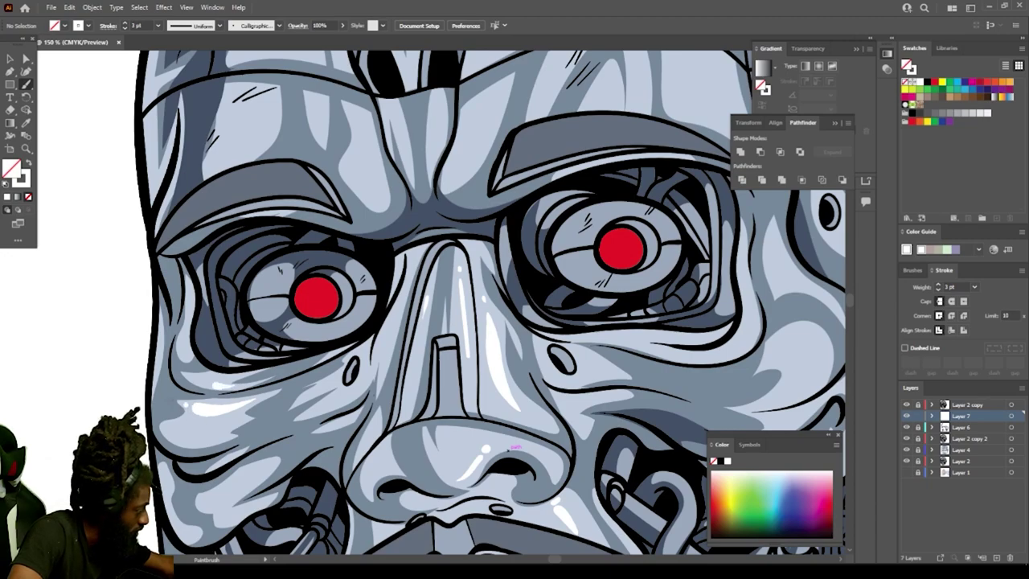
{"action": "left_click_drag", "start_coordinate": [313, 333], "coordinate": [359, 313]}
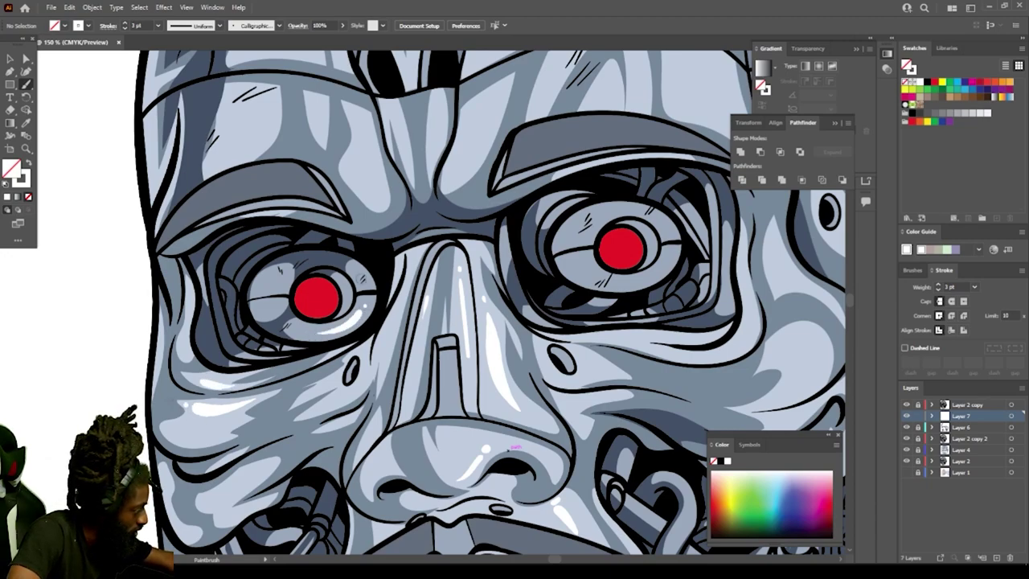
{"action": "left_click_drag", "start_coordinate": [627, 285], "coordinate": [665, 268]}
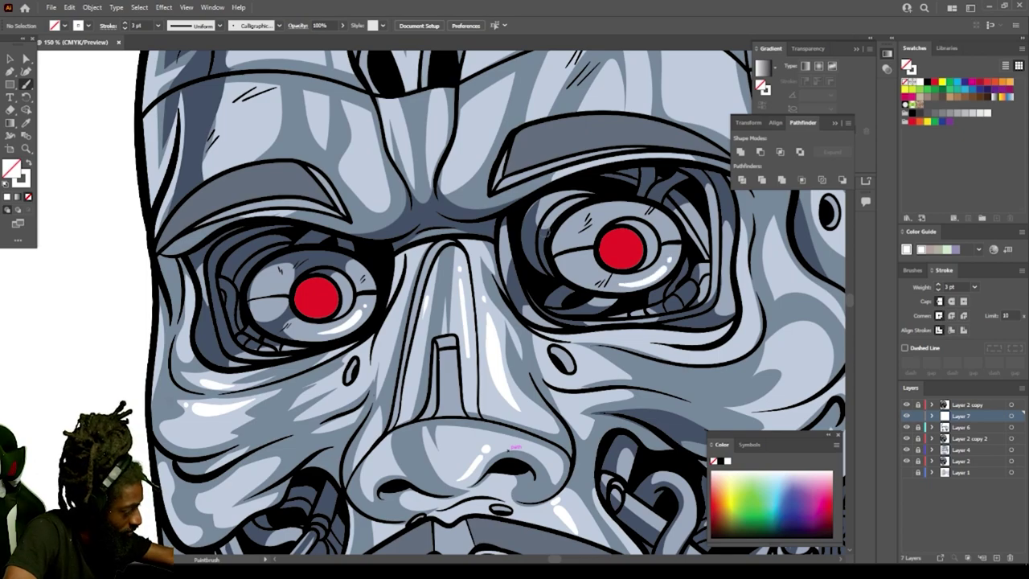
Step: Paint white highlights between the brows, along the central forehead ridges and on the forehead panels beside them
{"action": "scroll", "coordinate": [511, 449], "scroll_direction": "up", "scroll_amount": 5}
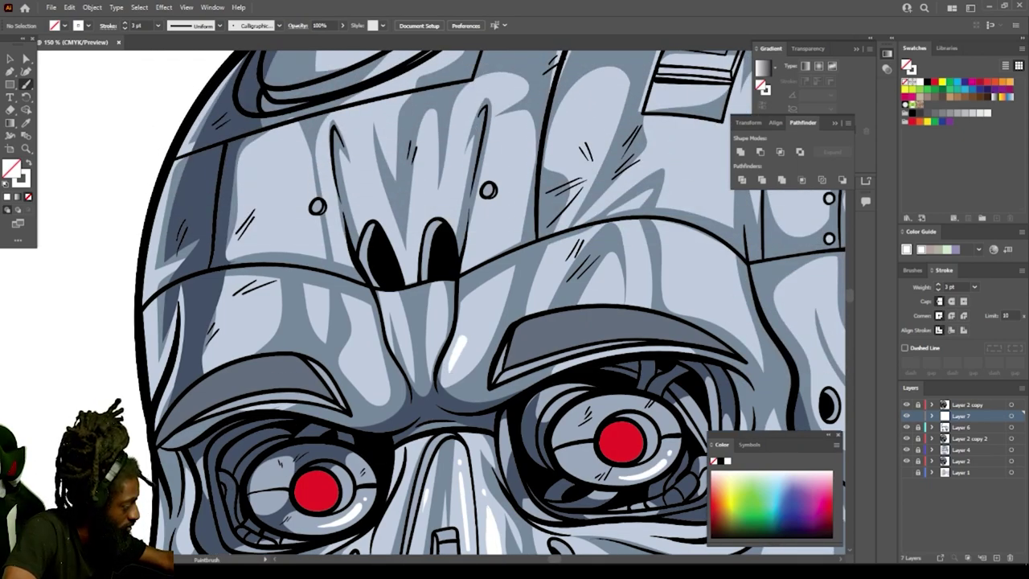
{"action": "scroll", "coordinate": [467, 326], "scroll_direction": "up", "scroll_amount": 2}
{"action": "left_click_drag", "start_coordinate": [477, 331], "coordinate": [486, 286]}
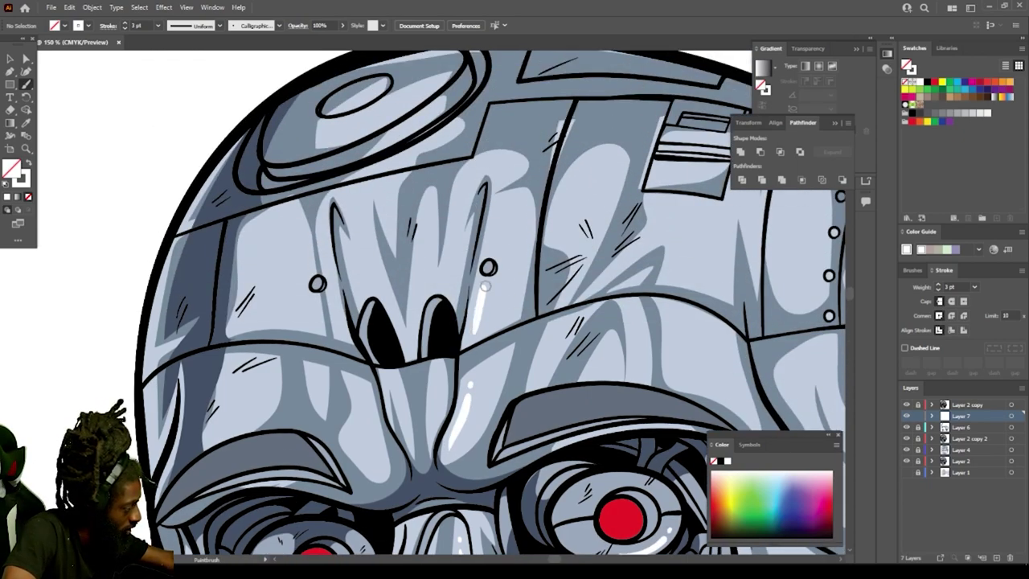
{"action": "left_click_drag", "start_coordinate": [490, 246], "coordinate": [497, 211]}
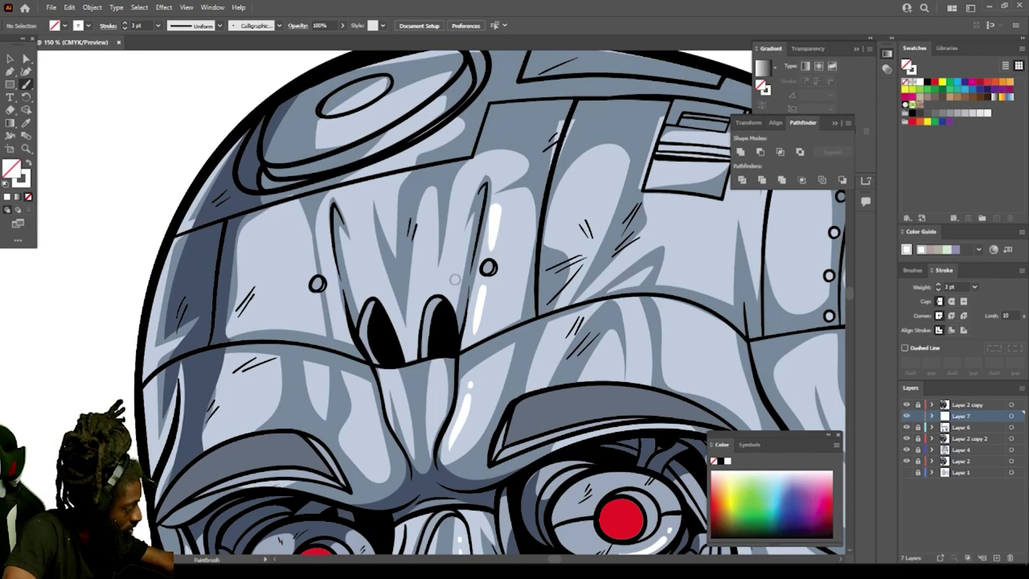
{"action": "mouse_move", "coordinate": [455, 285]}
{"action": "left_mouse_down"}
{"action": "mouse_move", "coordinate": [456, 189]}
{"action": "mouse_move", "coordinate": [476, 163]}
{"action": "left_mouse_up"}
{"action": "left_click_drag", "start_coordinate": [422, 275], "coordinate": [432, 198]}
{"action": "left_click_drag", "start_coordinate": [378, 283], "coordinate": [361, 198]}
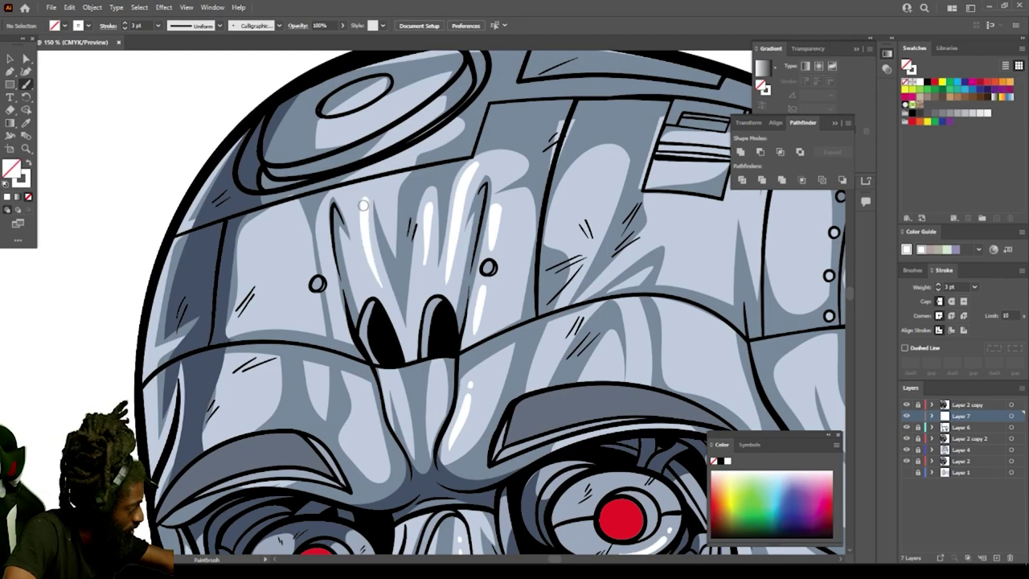
{"action": "left_click_drag", "start_coordinate": [240, 331], "coordinate": [259, 230]}
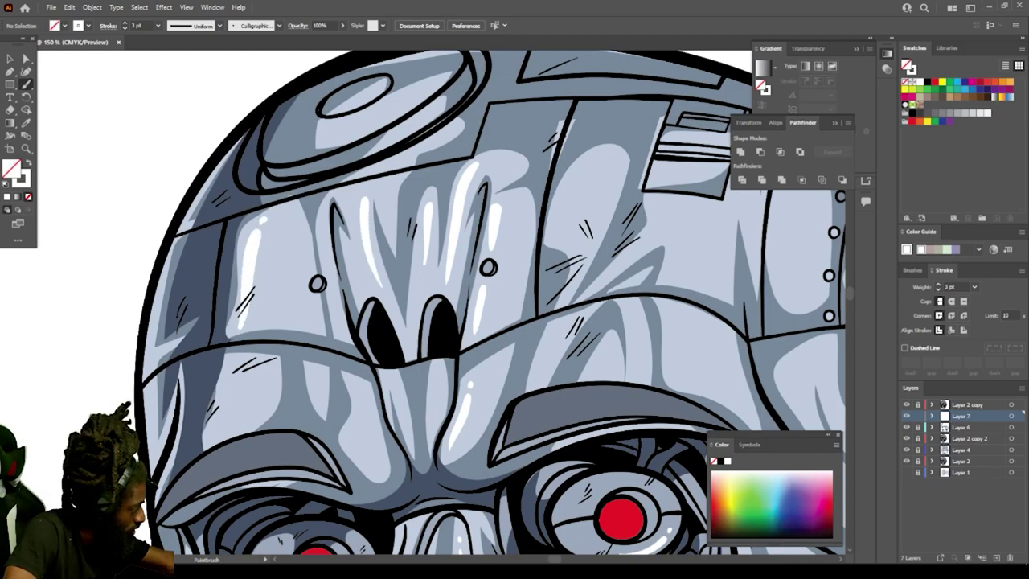
{"action": "left_click_drag", "start_coordinate": [212, 426], "coordinate": [233, 366]}
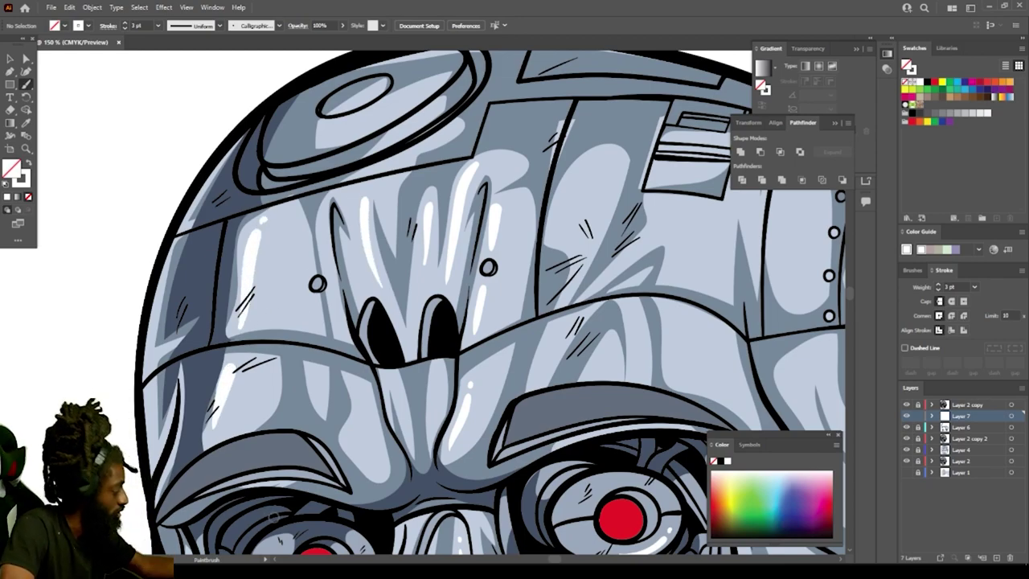
Step: Paint white highlights on the cheekbone, the temple and the rounded panels at the side of the skull
{"action": "key", "text": "ctrl+minus"}
{"action": "key", "text": "ctrl+minus"}
{"action": "key", "text": "ctrl+minus"}
{"action": "key", "text": "ctrl+minus"}
{"action": "key", "text": "ctrl+minus"}
{"action": "key", "text": "ctrl+plus"}
{"action": "key", "text": "ctrl+plus"}
{"action": "key", "text": "ctrl+plus"}
{"action": "key", "text": "ctrl+plus"}
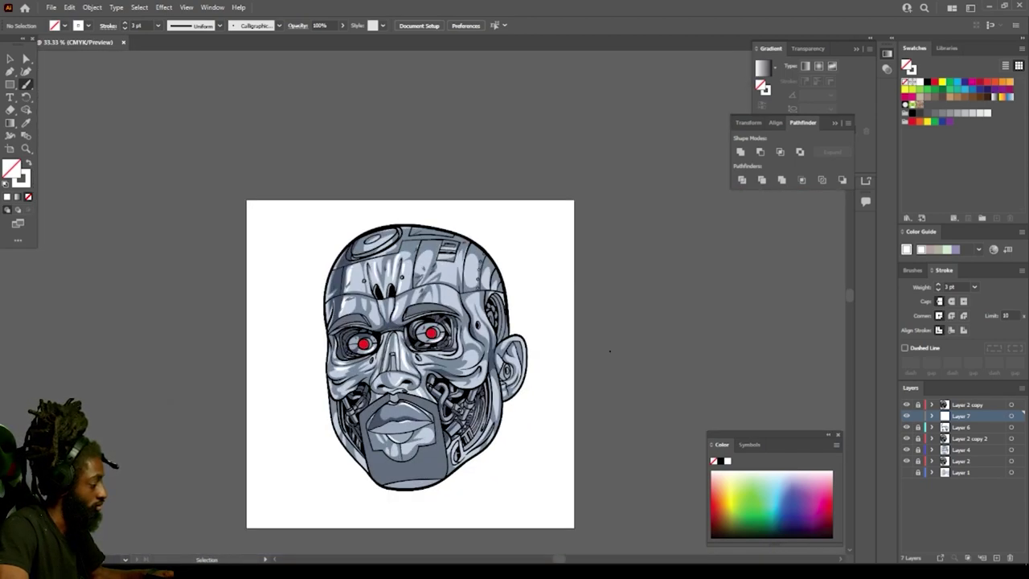
{"action": "left_click_drag", "start_coordinate": [341, 448], "coordinate": [328, 400]}
{"action": "mouse_move", "coordinate": [483, 443]}
{"action": "left_mouse_down"}
{"action": "mouse_move", "coordinate": [503, 426]}
{"action": "mouse_move", "coordinate": [497, 402]}
{"action": "left_mouse_up"}
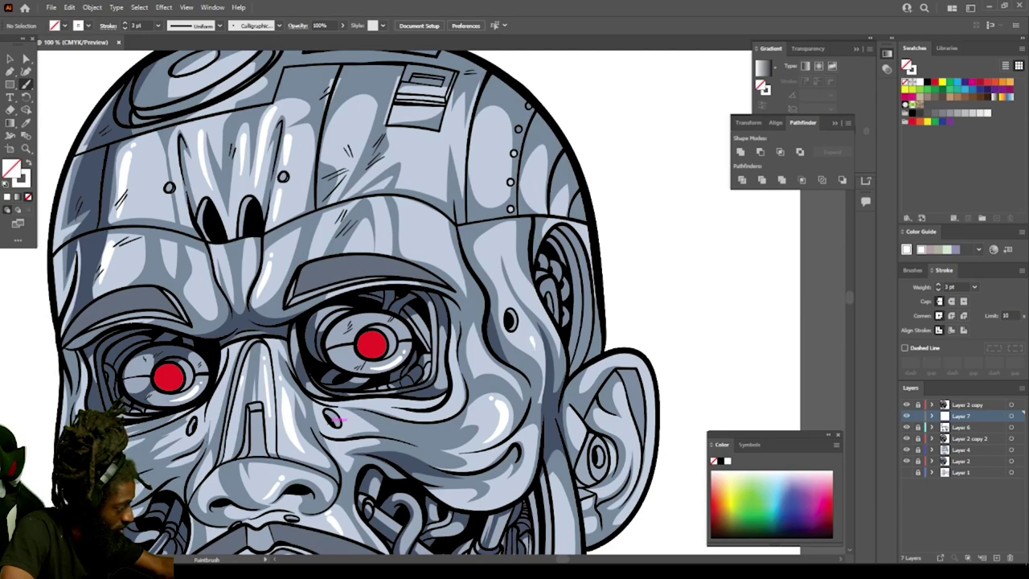
{"action": "left_click_drag", "start_coordinate": [537, 310], "coordinate": [513, 230]}
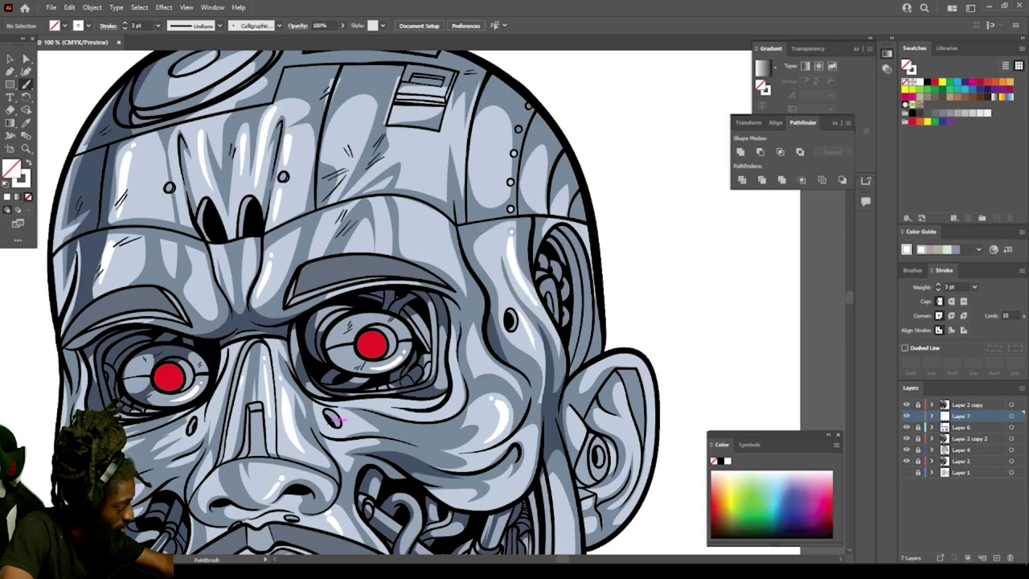
{"action": "left_click_drag", "start_coordinate": [475, 199], "coordinate": [480, 142]}
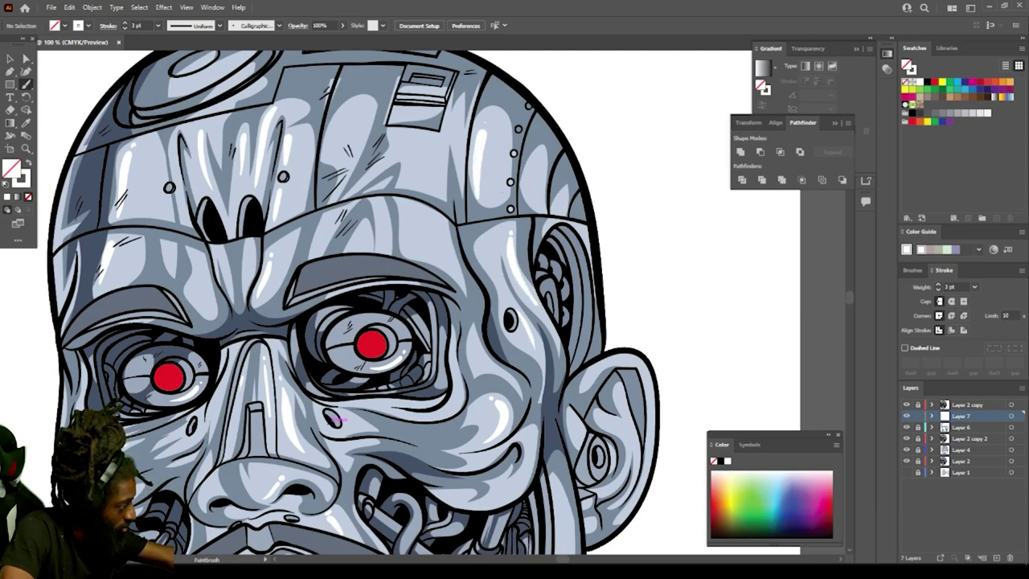
{"action": "left_click_drag", "start_coordinate": [541, 203], "coordinate": [544, 161]}
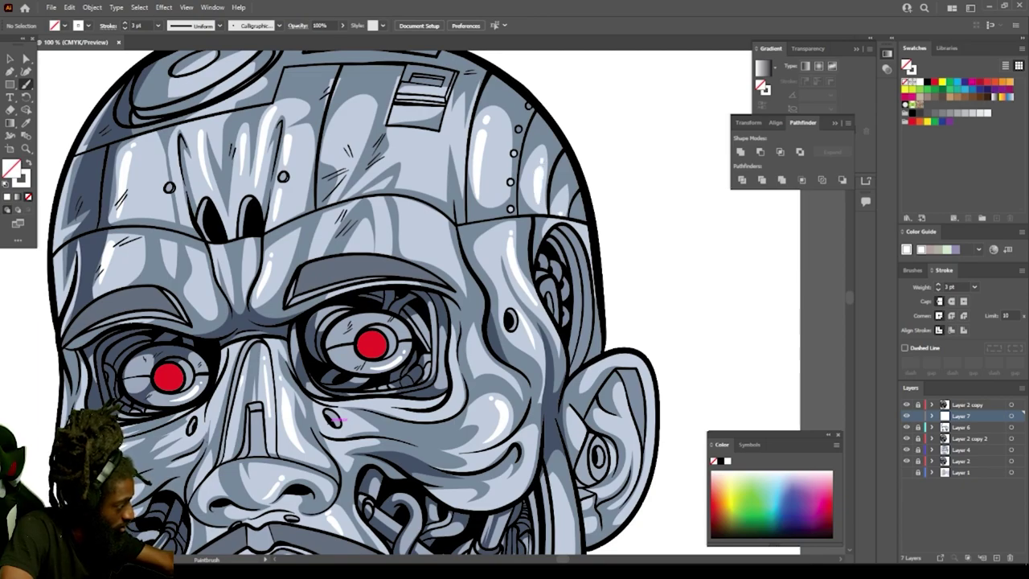
Step: Switch to the Pencil tool with a white fill and no stroke, and draw broad highlights above the right-hand eyebrow and on the forehead panel
{"action": "key", "text": "ctrl+minus"}
{"action": "key", "text": "ctrl+minus"}
{"action": "key", "text": "ctrl+minus"}
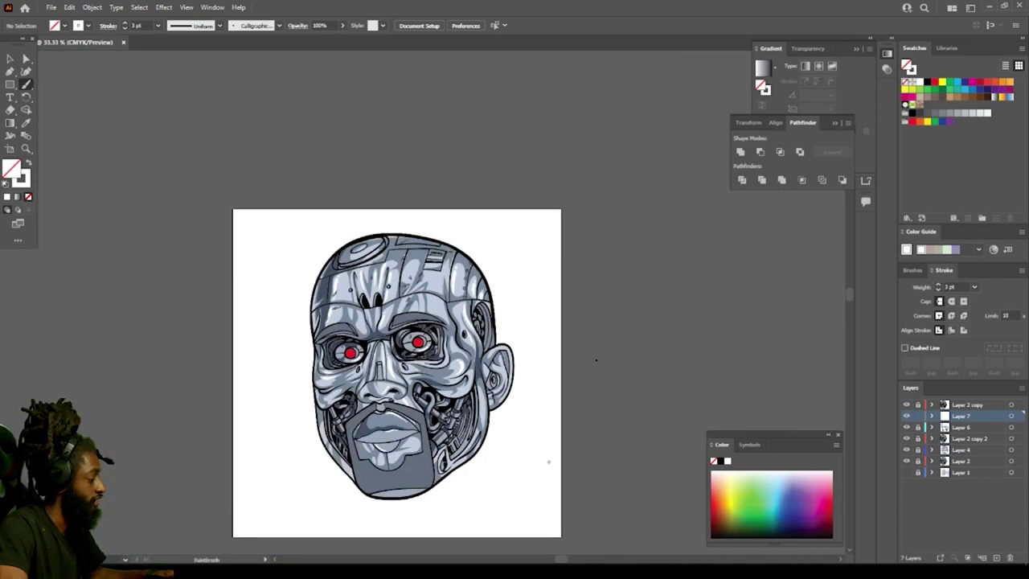
{"action": "key", "text": "ctrl+plus"}
{"action": "key", "text": "ctrl+plus"}
{"action": "key", "text": "ctrl+plus"}
{"action": "key", "text": "ctrl+plus"}
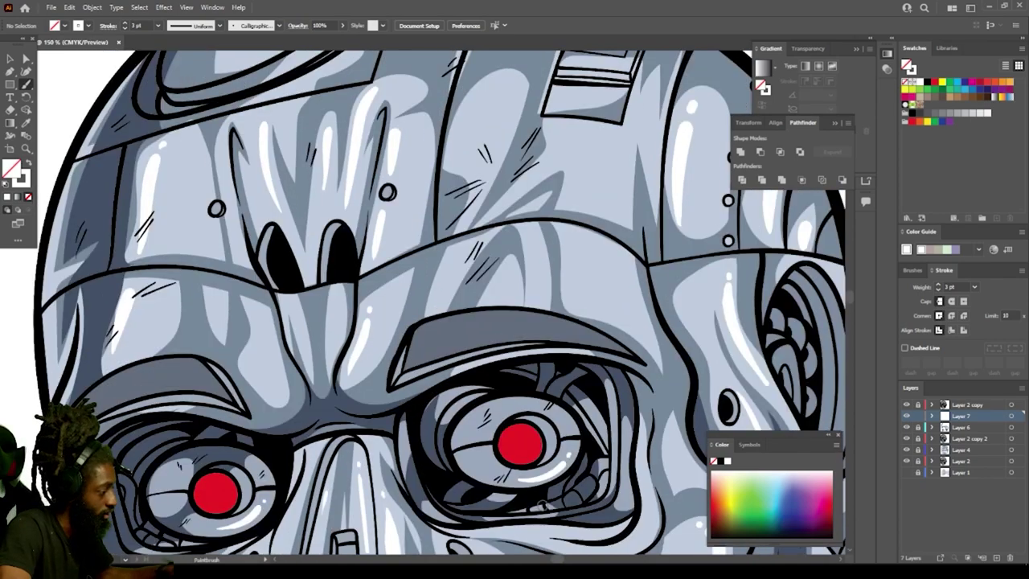
{"action": "scroll", "coordinate": [538, 505], "scroll_direction": "up", "scroll_amount": 2}
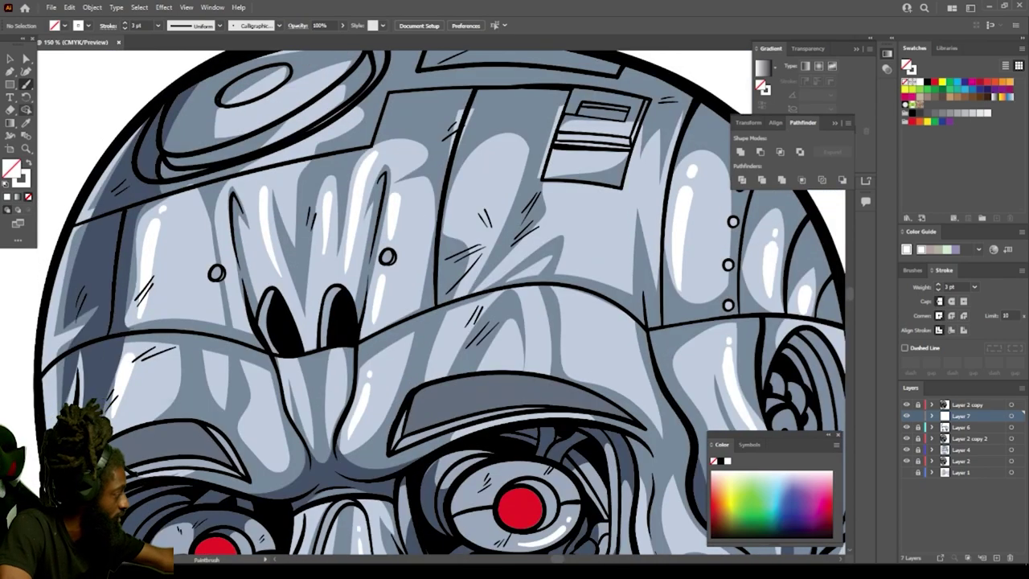
{"action": "left_click", "coordinate": [27, 85]}
{"action": "left_click", "coordinate": [80, 109]}
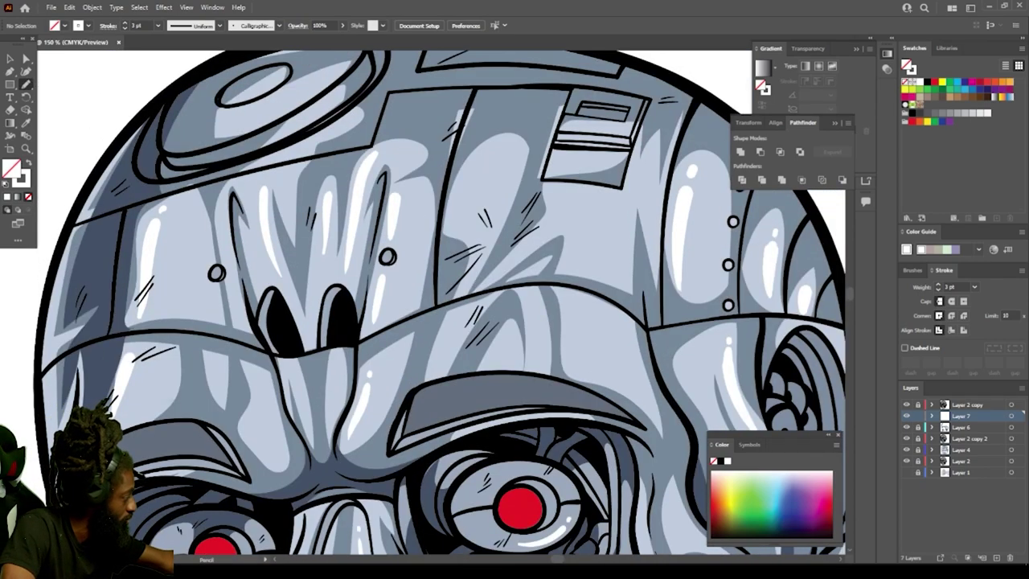
{"action": "key", "text": "shift+x"}
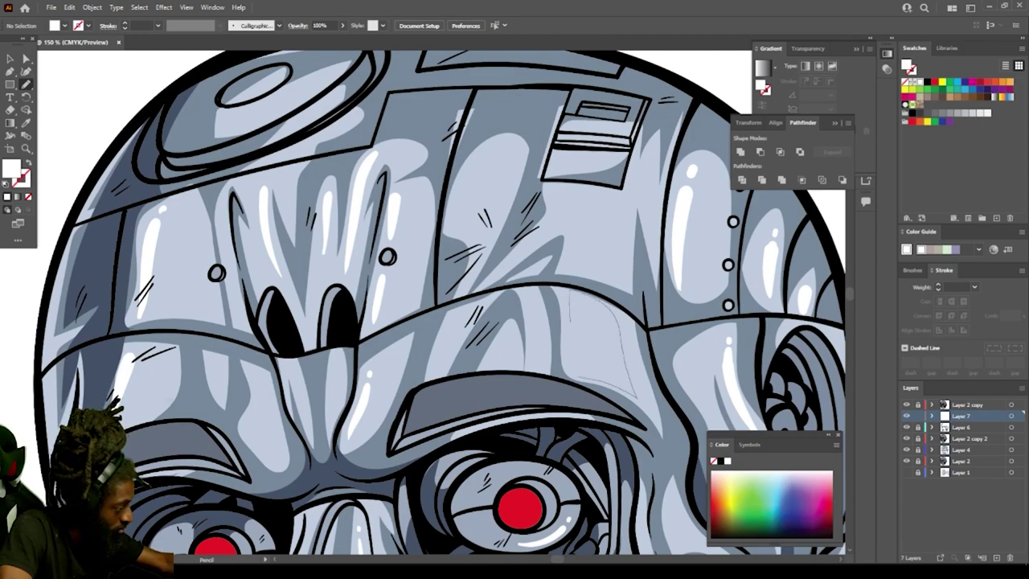
{"action": "left_click_drag", "start_coordinate": [576, 319], "coordinate": [579, 374]}
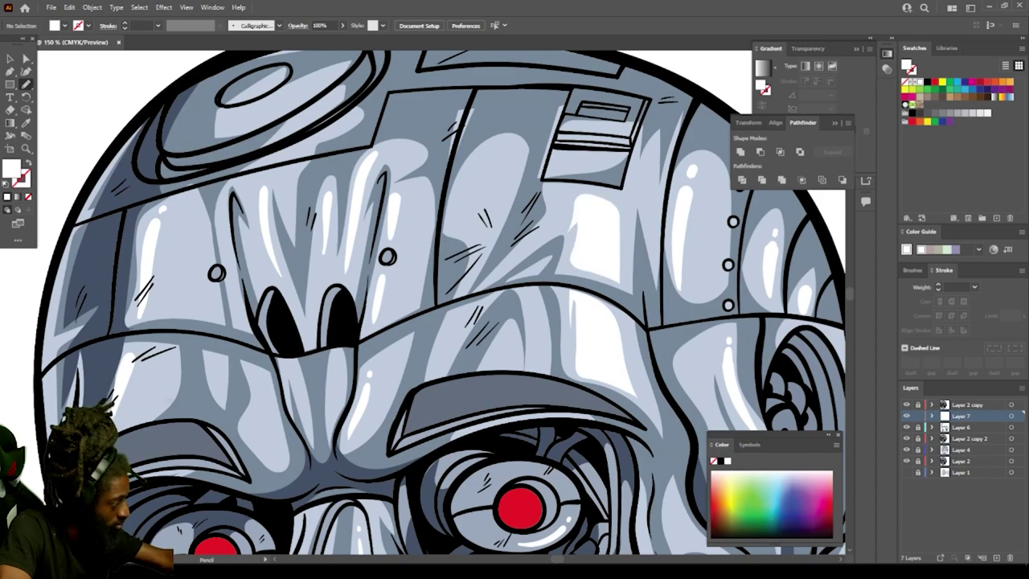
Step: Draw a white Pencil highlight on the cheek beside the nose
{"action": "key", "text": "ctrl+minus"}
{"action": "key", "text": "ctrl+minus"}
{"action": "key", "text": "ctrl+minus"}
{"action": "key", "text": "ctrl+minus"}
{"action": "key", "text": "ctrl+minus"}
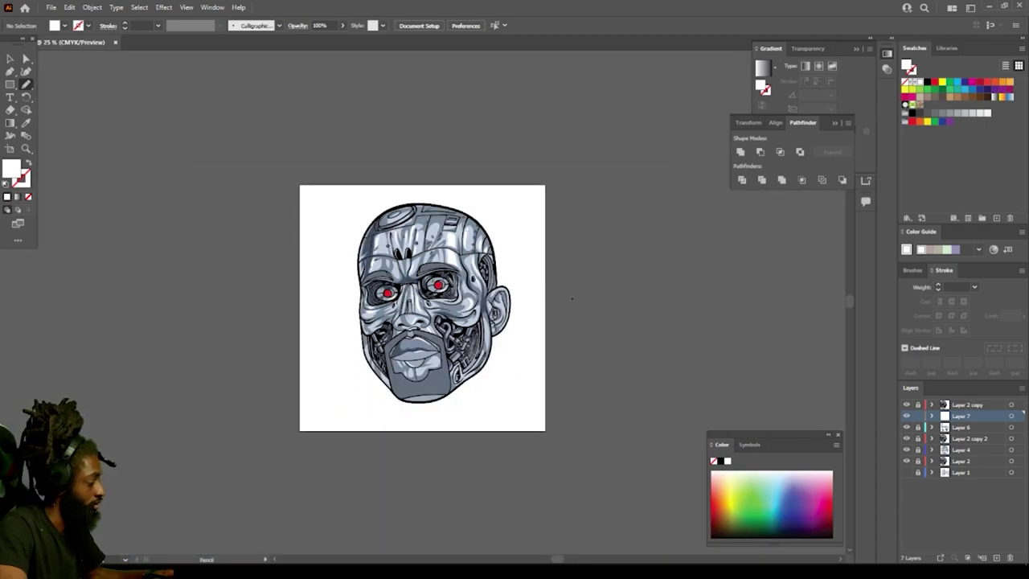
{"action": "key", "text": "ctrl+plus"}
{"action": "key", "text": "ctrl+plus"}
{"action": "key", "text": "ctrl+plus"}
{"action": "key", "text": "ctrl+plus"}
{"action": "scroll", "coordinate": [474, 475], "scroll_direction": "left", "scroll_amount": 1}
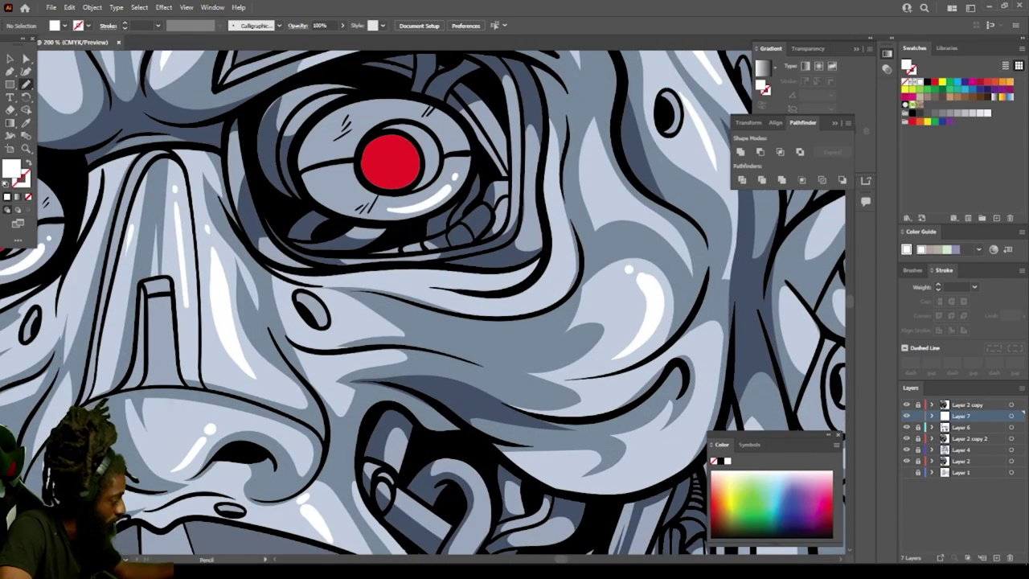
{"action": "mouse_move", "coordinate": [307, 361]}
{"action": "left_mouse_down"}
{"action": "mouse_move", "coordinate": [341, 407]}
{"action": "mouse_move", "coordinate": [372, 354]}
{"action": "mouse_move", "coordinate": [309, 360]}
{"action": "mouse_move", "coordinate": [333, 322]}
{"action": "mouse_move", "coordinate": [325, 340]}
{"action": "left_mouse_up"}
Step: Draw white Pencil highlights on the light skin patch beside the lower lip
{"action": "key", "text": "ctrl+minus"}
{"action": "key", "text": "ctrl+minus"}
{"action": "key", "text": "ctrl+minus"}
{"action": "key", "text": "ctrl+minus"}
{"action": "key", "text": "ctrl+minus"}
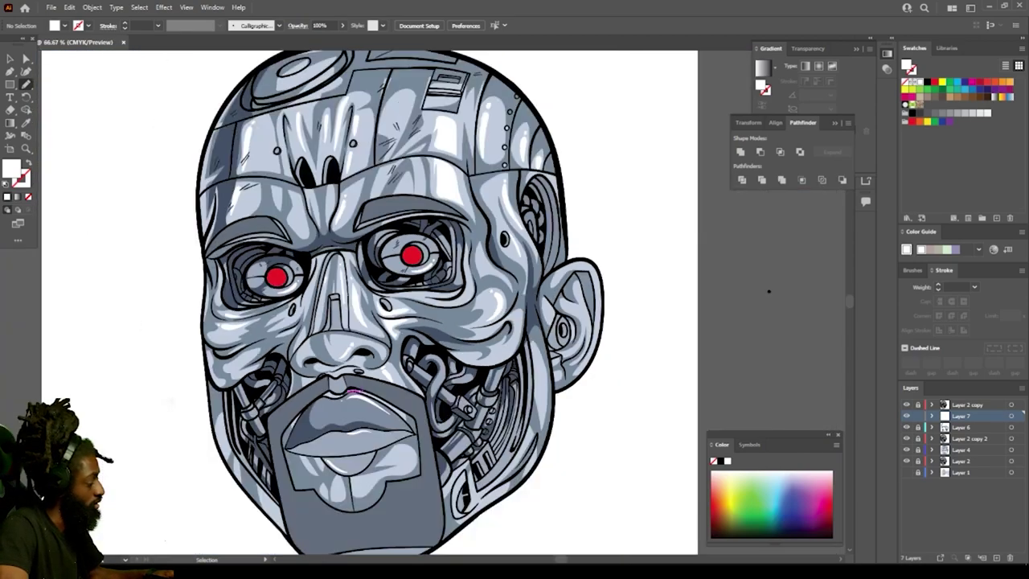
{"action": "scroll", "coordinate": [596, 284], "scroll_direction": "down", "scroll_amount": 3}
{"action": "key", "text": "ctrl+plus"}
{"action": "key", "text": "ctrl+plus"}
{"action": "key", "text": "ctrl+plus"}
{"action": "key", "text": "ctrl+plus"}
{"action": "scroll", "coordinate": [672, 304], "scroll_direction": "down", "scroll_amount": 4}
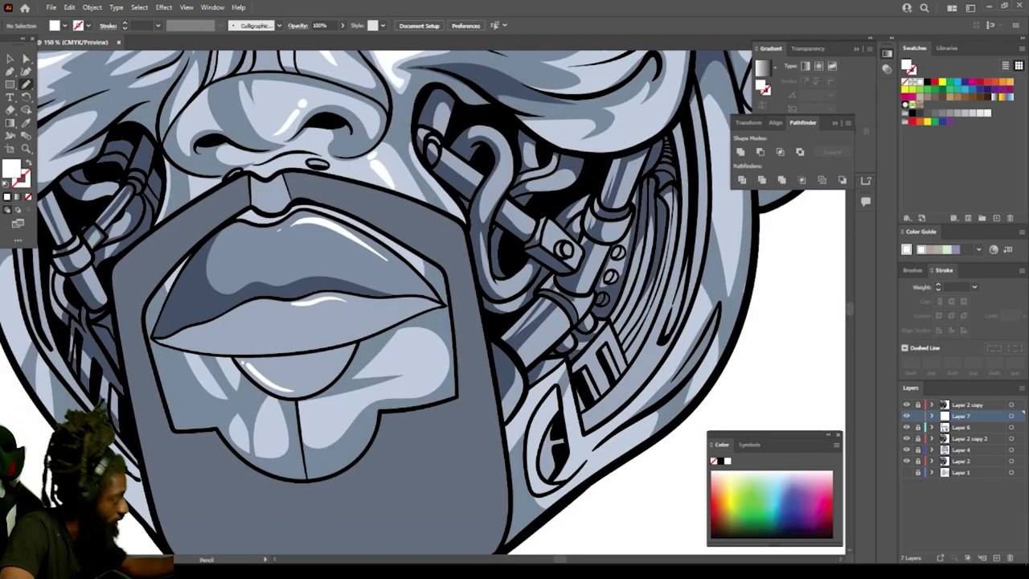
{"action": "mouse_move", "coordinate": [387, 371]}
{"action": "left_mouse_down"}
{"action": "mouse_move", "coordinate": [427, 361]}
{"action": "mouse_move", "coordinate": [428, 343]}
{"action": "mouse_move", "coordinate": [407, 339]}
{"action": "mouse_move", "coordinate": [378, 368]}
{"action": "left_mouse_up"}
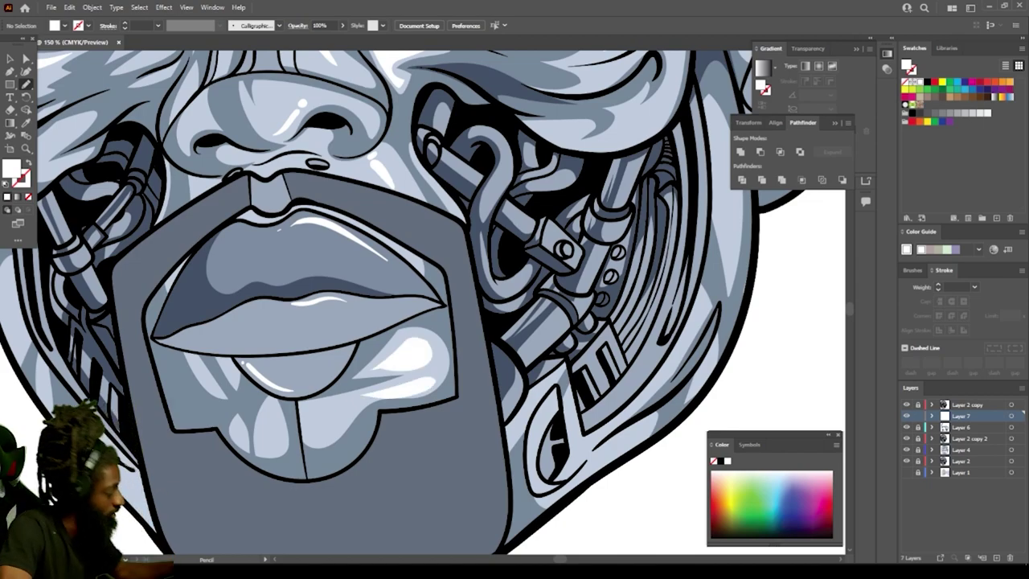
Step: Examine the white highlights across the whole head at different magnifications
{"action": "key", "text": "ctrl+minus"}
{"action": "key", "text": "ctrl+minus"}
{"action": "key", "text": "ctrl+minus"}
{"action": "key", "text": "ctrl+minus"}
{"action": "left_click_drag", "start_coordinate": [604, 232], "coordinate": [603, 283]}
{"action": "key", "text": "ctrl+plus"}
{"action": "key", "text": "ctrl+plus"}
{"action": "left_click_drag", "start_coordinate": [786, 267], "coordinate": [799, 200]}
{"action": "key", "text": "ctrl+minus"}
{"action": "left_click_drag", "start_coordinate": [705, 226], "coordinate": [756, 226]}
{"action": "key", "text": "ctrl+plus"}
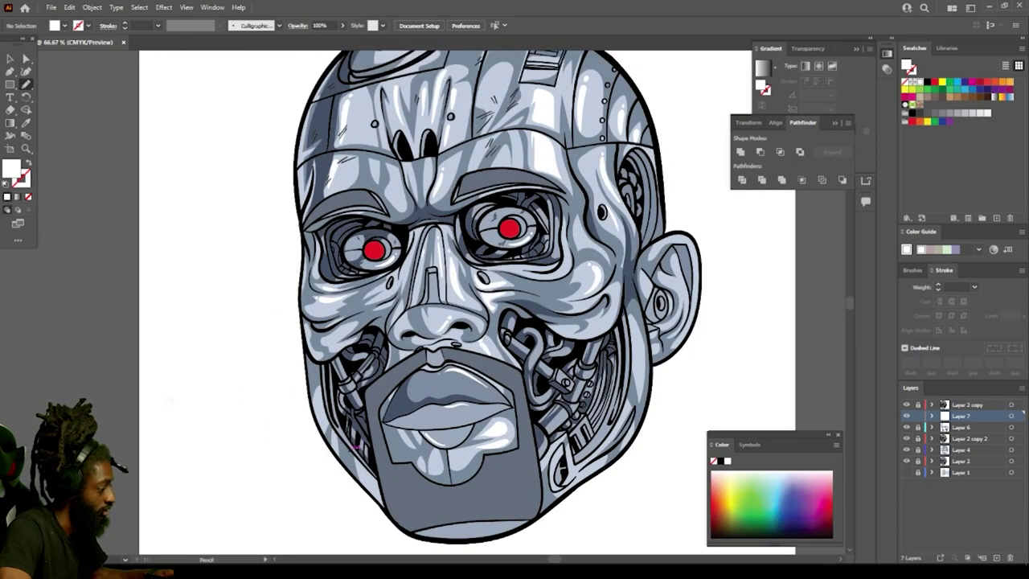
{"action": "key", "text": "ctrl+minus"}
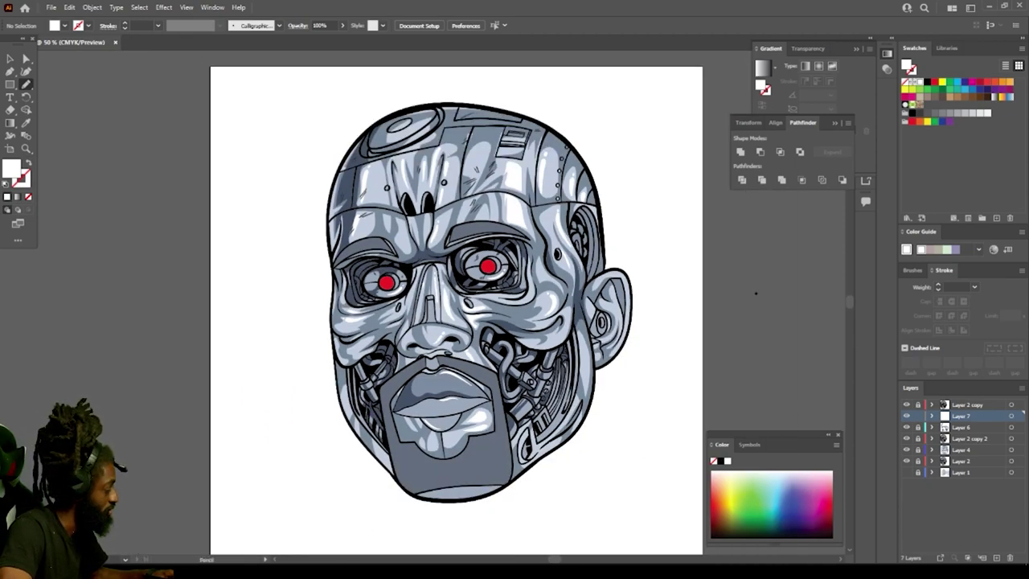
Step: Sample the beard's grey-blue with the Eyedropper and darken the fill colour to 3B4554
{"action": "left_click", "coordinate": [26, 123]}
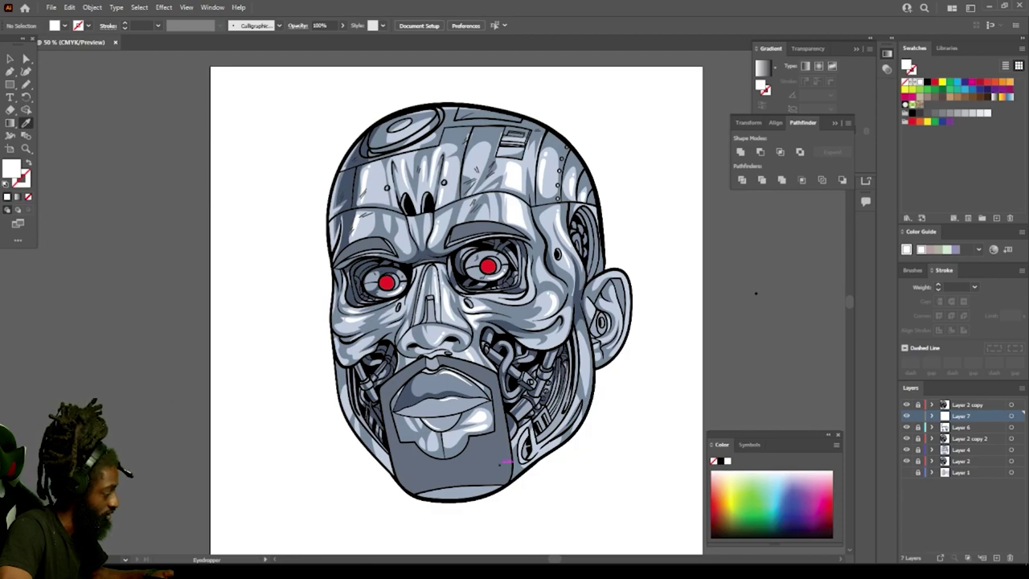
{"action": "left_click", "coordinate": [502, 460]}
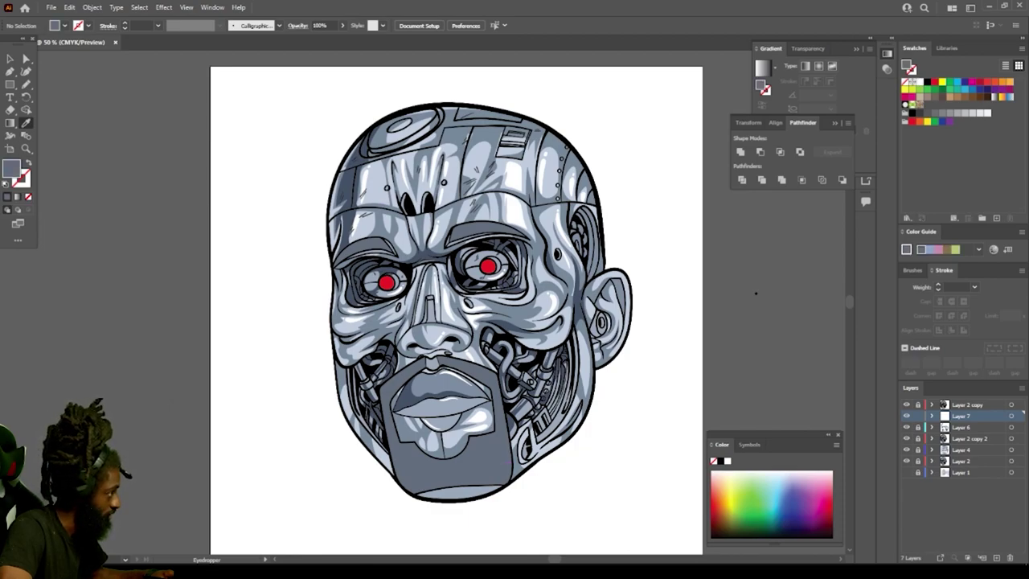
{"action": "double_click", "coordinate": [11, 169]}
{"action": "left_click_drag", "start_coordinate": [748, 456], "coordinate": [754, 455]}
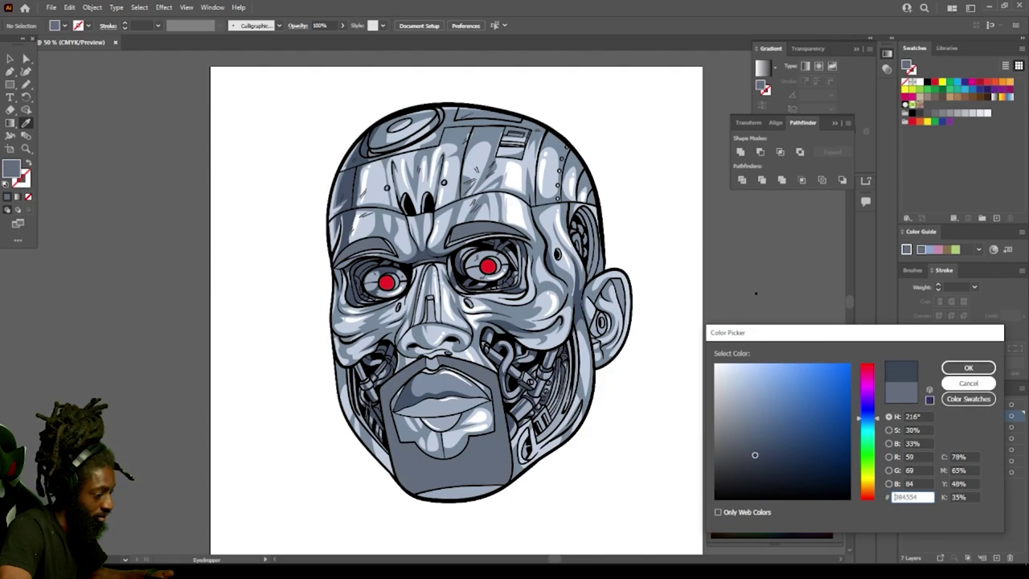
{"action": "left_click", "coordinate": [969, 369]}
{"action": "key", "text": "v"}
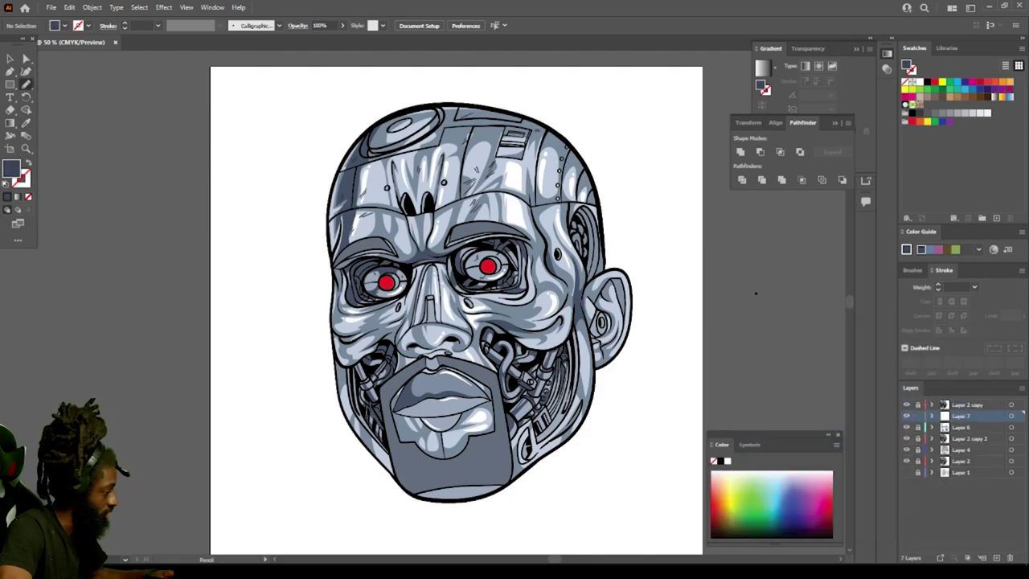
Step: Draw a dark Pencil shadow down the beard's shaded side, from the moustache corner along the jaw to the chin
{"action": "key", "text": "ctrl+minus"}
{"action": "key", "text": "ctrl+minus"}
{"action": "scroll", "coordinate": [422, 301], "scroll_direction": "down", "scroll_amount": 2}
{"action": "key", "text": "ctrl+plus"}
{"action": "key", "text": "ctrl+plus"}
{"action": "key", "text": "ctrl+plus"}
{"action": "key", "text": "ctrl+plus"}
{"action": "key", "text": "ctrl+plus"}
{"action": "key", "text": "ctrl+plus"}
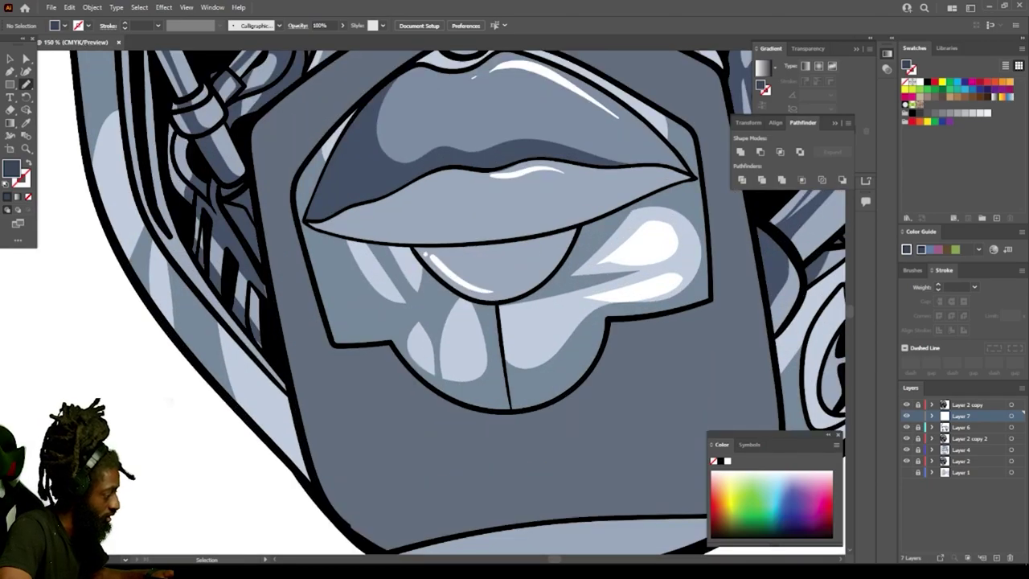
{"action": "scroll", "coordinate": [423, 302], "scroll_direction": "down", "scroll_amount": 2}
{"action": "scroll", "coordinate": [460, 294], "scroll_direction": "up", "scroll_amount": 2}
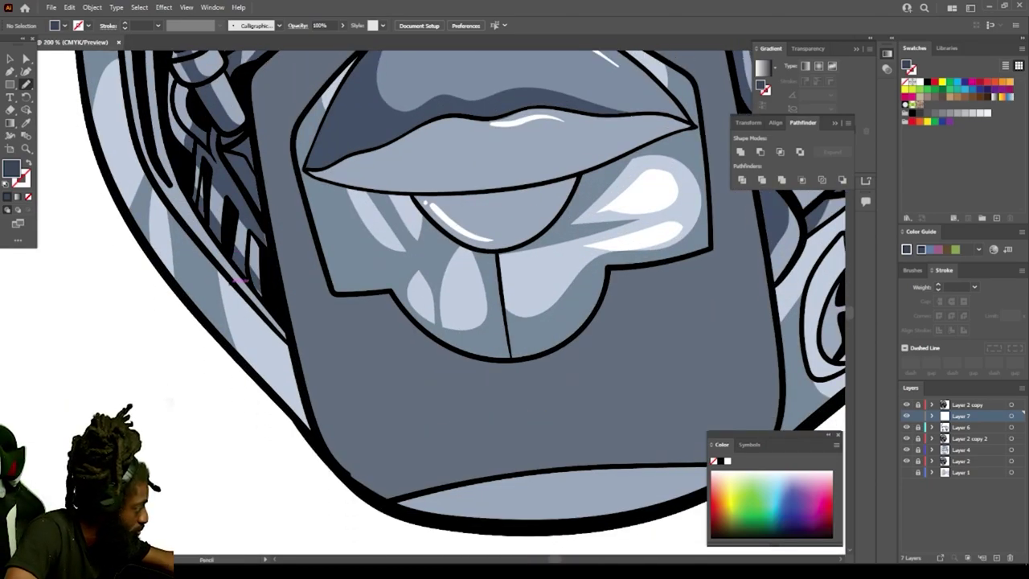
{"action": "left_click_drag", "start_coordinate": [269, 153], "coordinate": [349, 503]}
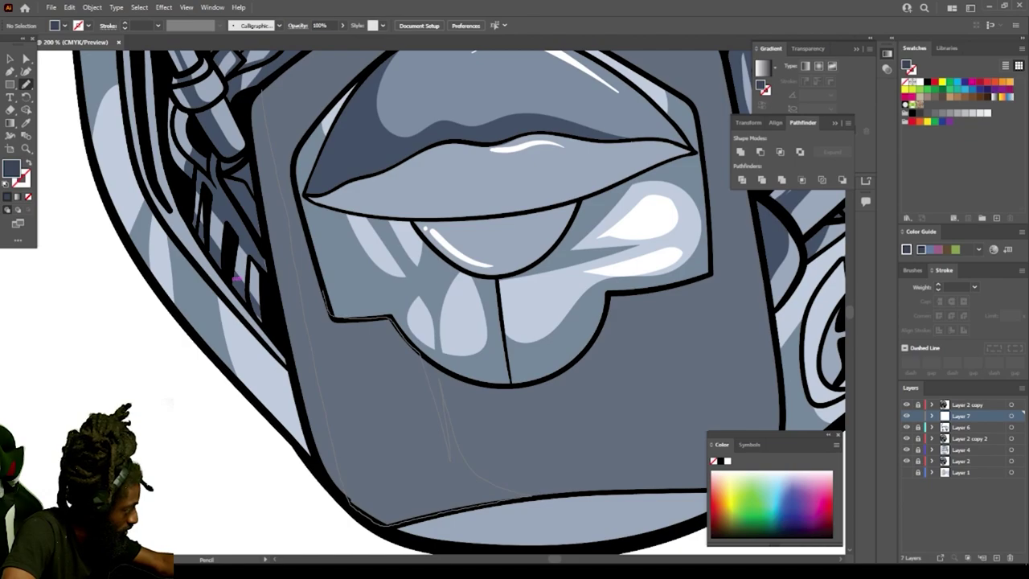
{"action": "left_click_drag", "start_coordinate": [324, 291], "coordinate": [294, 173]}
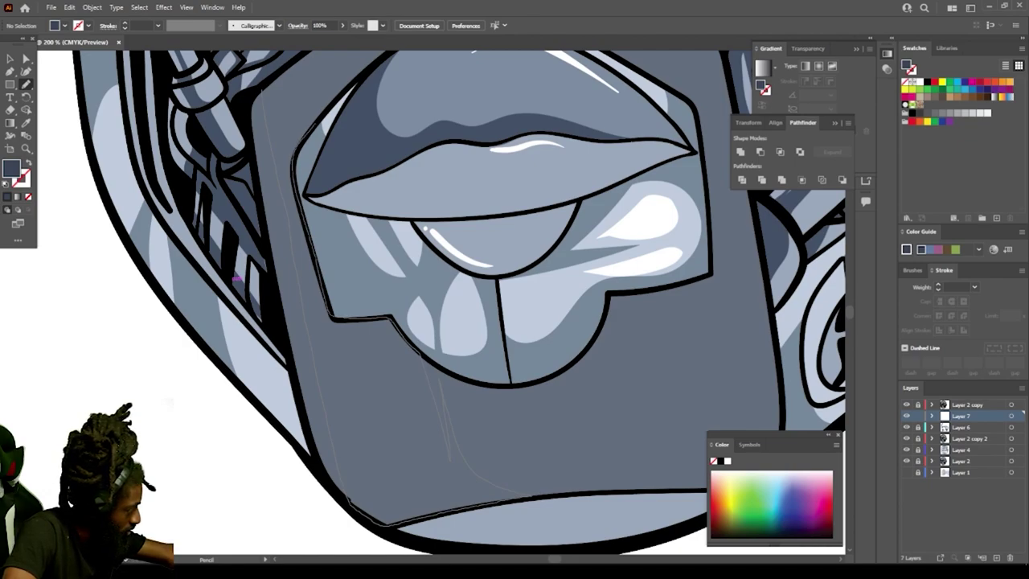
{"action": "left_click_drag", "start_coordinate": [312, 126], "coordinate": [263, 91]}
{"action": "scroll", "coordinate": [450, 303], "scroll_direction": "up", "scroll_amount": 4}
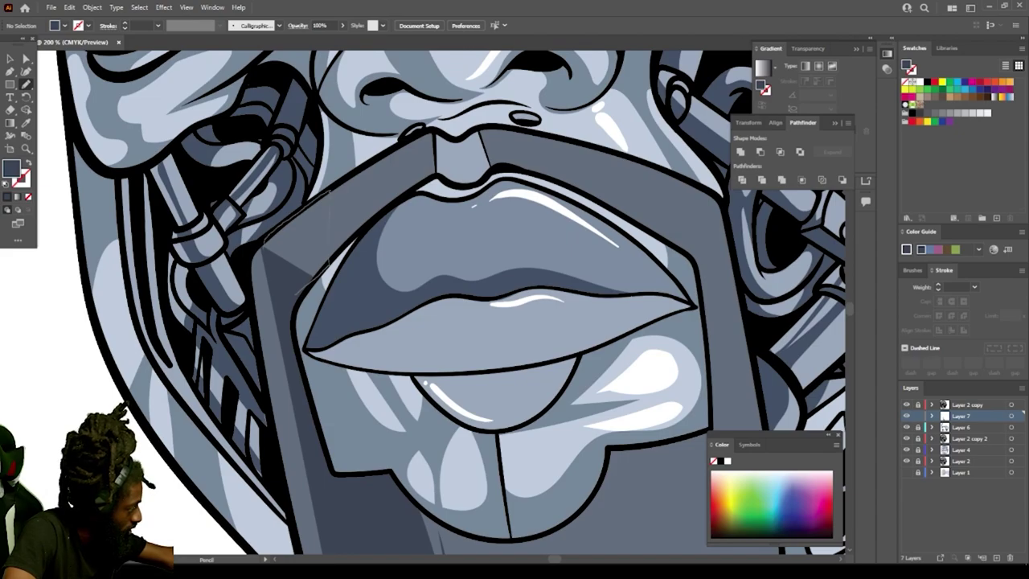
{"action": "key", "text": "ctrl+minus"}
{"action": "key", "text": "ctrl+minus"}
{"action": "key", "text": "ctrl+minus"}
{"action": "key", "text": "ctrl+minus"}
{"action": "key", "text": "ctrl+minus"}
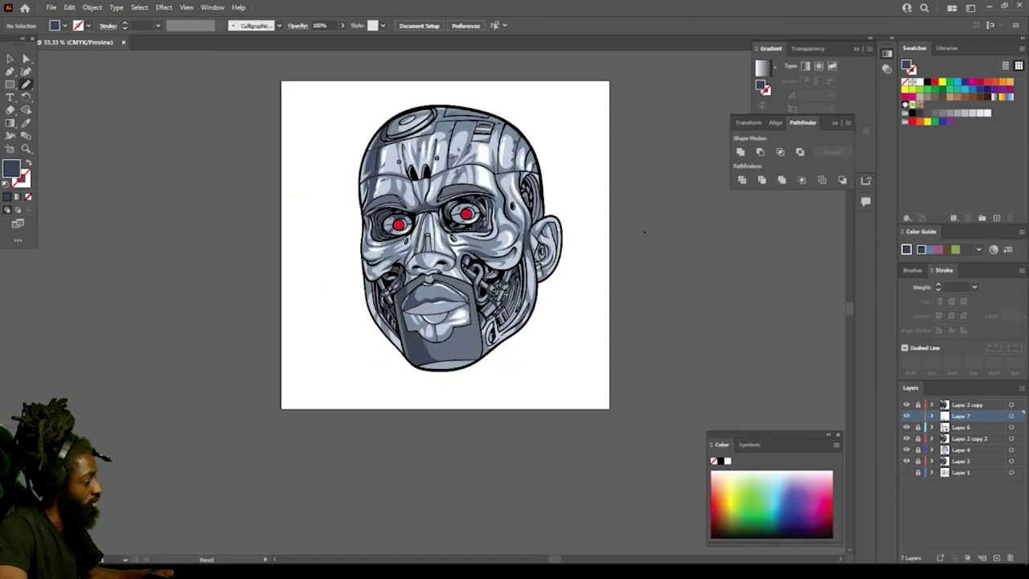
Step: Draw a dark Pencil shadow over the outer end of the eyebrow on the side away from the ear
{"action": "scroll", "coordinate": [560, 354], "scroll_direction": "up", "scroll_amount": 2}
{"action": "key", "text": "ctrl+plus"}
{"action": "key", "text": "ctrl+plus"}
{"action": "key", "text": "ctrl+plus"}
{"action": "key", "text": "ctrl+plus"}
{"action": "key", "text": "ctrl+plus"}
{"action": "scroll", "coordinate": [560, 354], "scroll_direction": "left", "scroll_amount": 3}
{"action": "scroll", "coordinate": [560, 354], "scroll_direction": "up", "scroll_amount": 4}
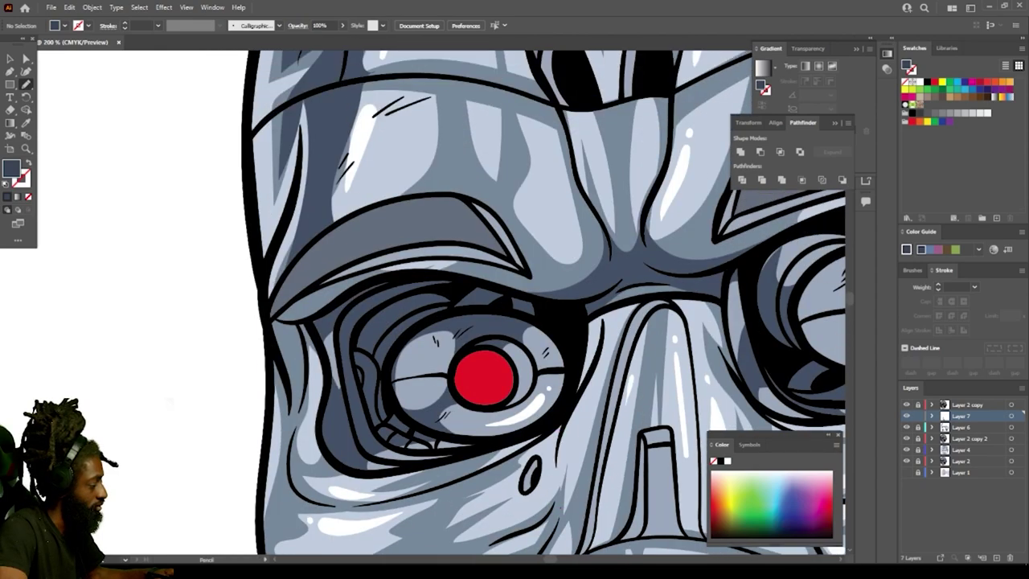
{"action": "key", "text": "ctrl+plus"}
{"action": "key", "text": "ctrl+plus"}
{"action": "scroll", "coordinate": [560, 354], "scroll_direction": "up", "scroll_amount": 2}
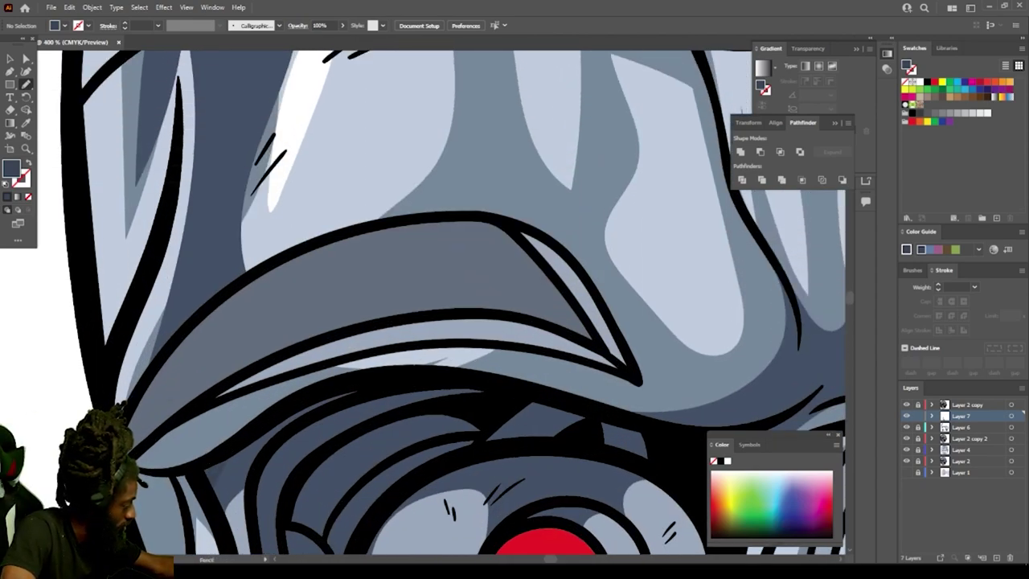
{"action": "mouse_move", "coordinate": [130, 453]}
{"action": "left_mouse_down"}
{"action": "mouse_move", "coordinate": [275, 358]}
{"action": "mouse_move", "coordinate": [336, 333]}
{"action": "left_mouse_up"}
{"action": "mouse_move", "coordinate": [347, 233]}
{"action": "left_mouse_down"}
{"action": "mouse_move", "coordinate": [201, 317]}
{"action": "mouse_move", "coordinate": [137, 442]}
{"action": "left_mouse_up"}
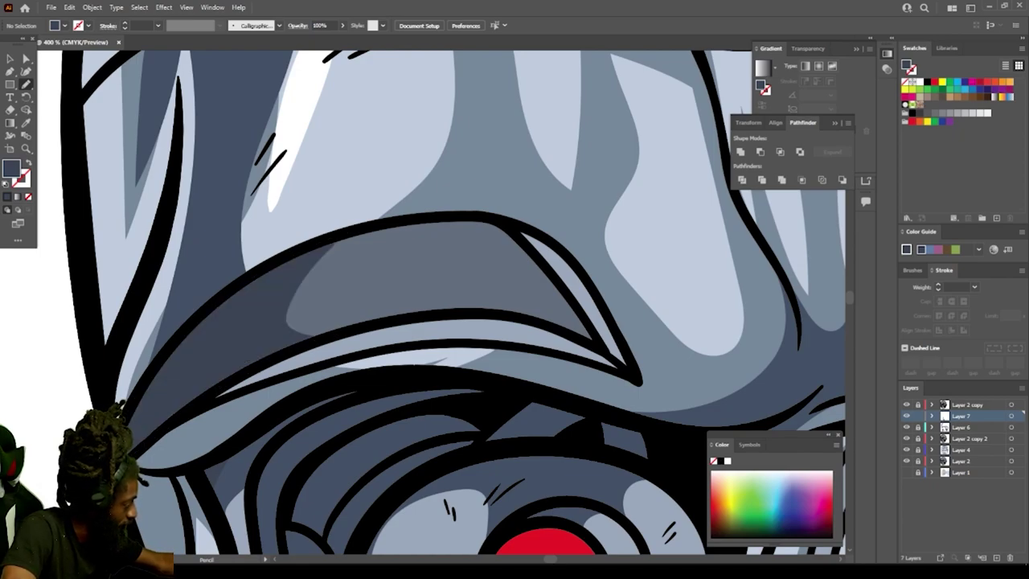
Step: Draw dark Pencil shadows on the inner edge and thin lower strip of the eyebrow nearer the ear
{"action": "key", "text": "ctrl+minus"}
{"action": "key", "text": "ctrl+minus"}
{"action": "key", "text": "ctrl+minus"}
{"action": "key", "text": "ctrl+minus"}
{"action": "key", "text": "ctrl+minus"}
{"action": "scroll", "coordinate": [423, 302], "scroll_direction": "right", "scroll_amount": 3}
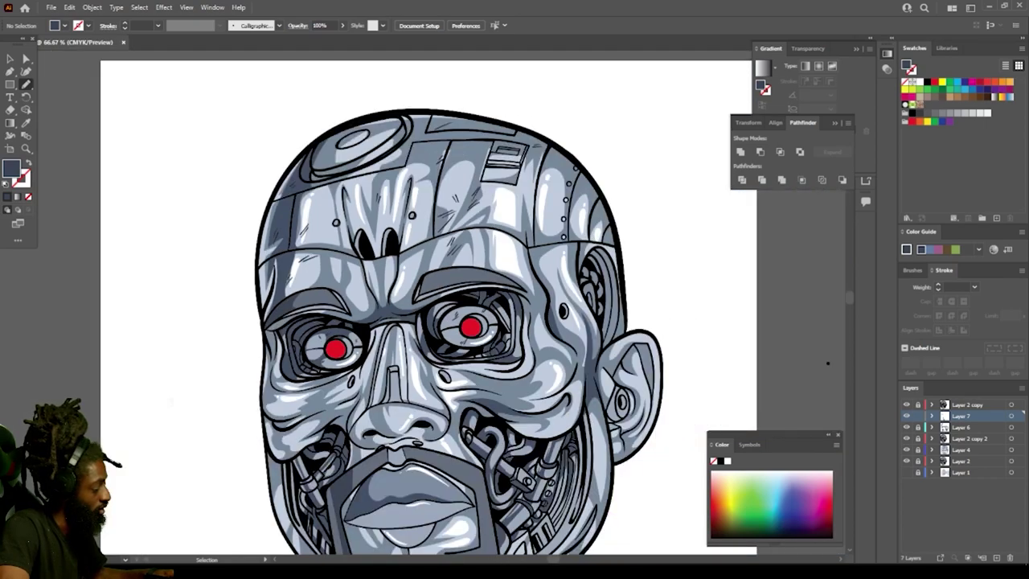
{"action": "key", "text": "ctrl+plus"}
{"action": "key", "text": "ctrl+plus"}
{"action": "key", "text": "ctrl+plus"}
{"action": "key", "text": "ctrl+plus"}
{"action": "key", "text": "ctrl+plus"}
{"action": "key", "text": "ctrl+plus"}
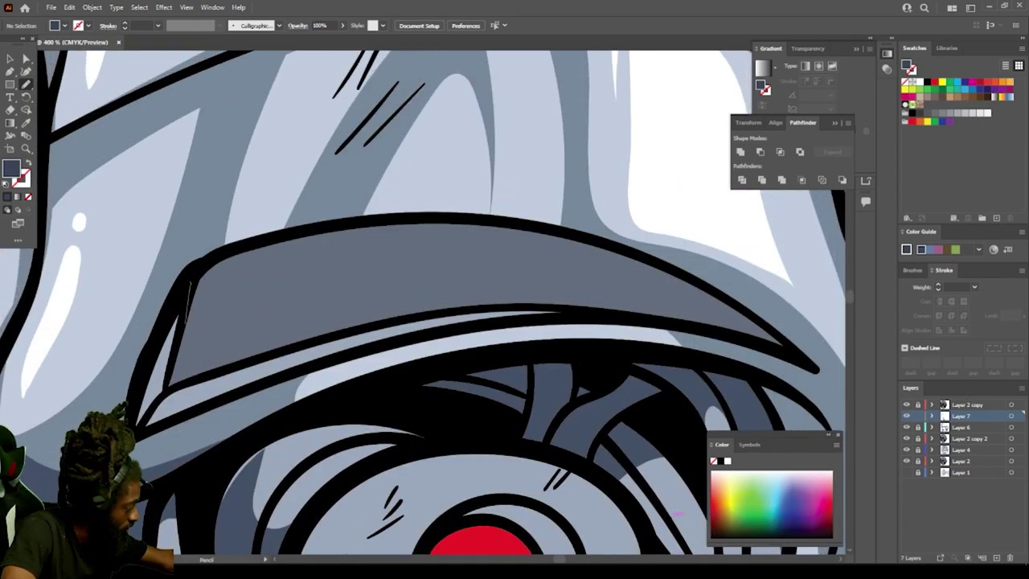
{"action": "mouse_move", "coordinate": [178, 382]}
{"action": "left_mouse_down"}
{"action": "mouse_move", "coordinate": [436, 316]}
{"action": "mouse_move", "coordinate": [583, 307]}
{"action": "mouse_move", "coordinate": [321, 366]}
{"action": "mouse_move", "coordinate": [182, 419]}
{"action": "left_mouse_up"}
{"action": "left_click_drag", "start_coordinate": [146, 360], "coordinate": [190, 282]}
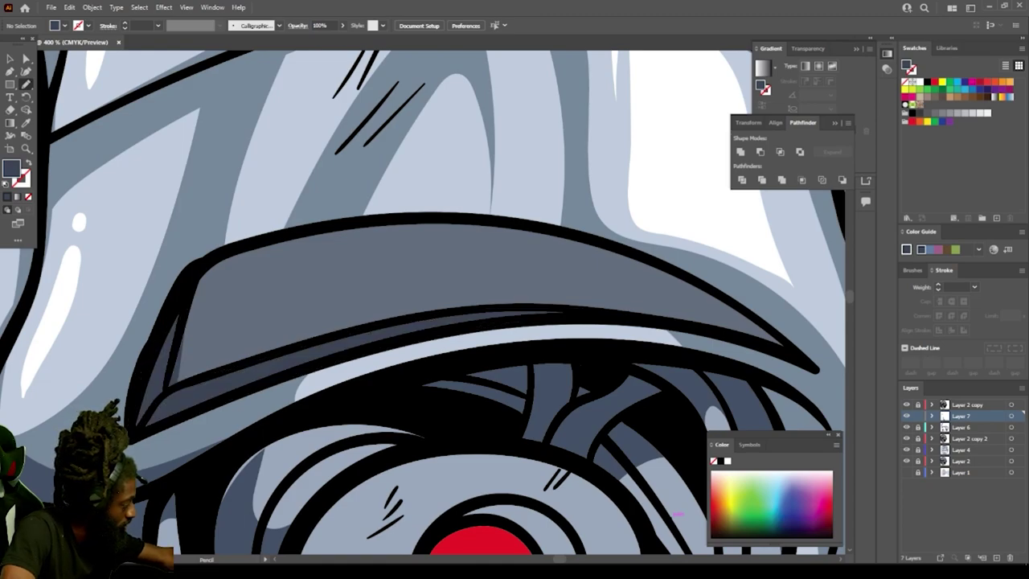
Step: Draw a dark Pencil shadow with a curved edge over the inner end of the same eyebrow's main surface
{"action": "left_click_drag", "start_coordinate": [173, 394], "coordinate": [431, 317]}
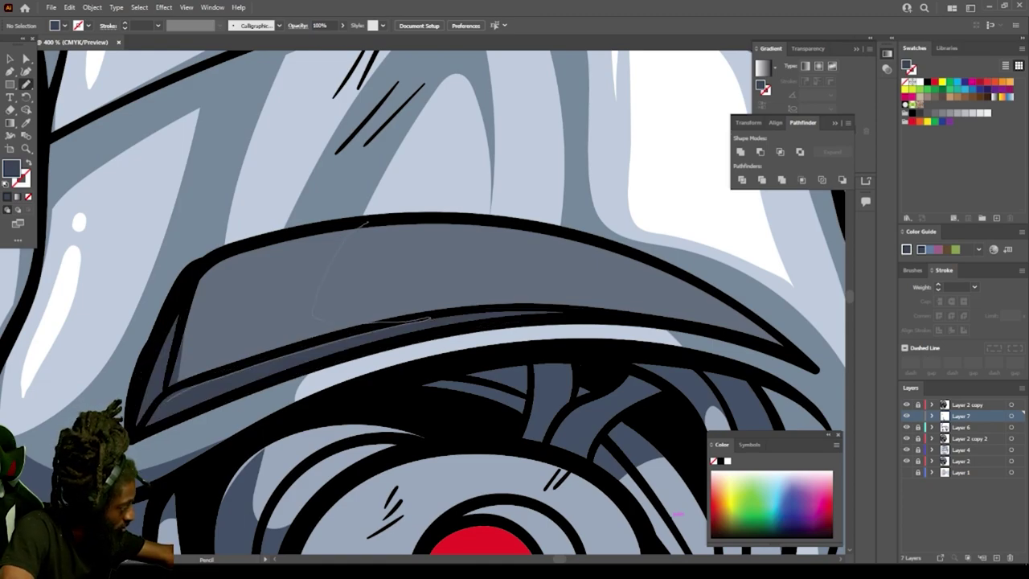
{"action": "mouse_move", "coordinate": [365, 223]}
{"action": "left_mouse_down"}
{"action": "mouse_move", "coordinate": [193, 261]}
{"action": "mouse_move", "coordinate": [179, 376]}
{"action": "left_mouse_up"}
{"action": "key", "text": "ctrl+minus"}
{"action": "key", "text": "ctrl+minus"}
{"action": "key", "text": "ctrl+minus"}
{"action": "key", "text": "ctrl+minus"}
{"action": "key", "text": "ctrl+minus"}
{"action": "key", "text": "ctrl+minus"}
{"action": "key", "text": "ctrl+minus"}
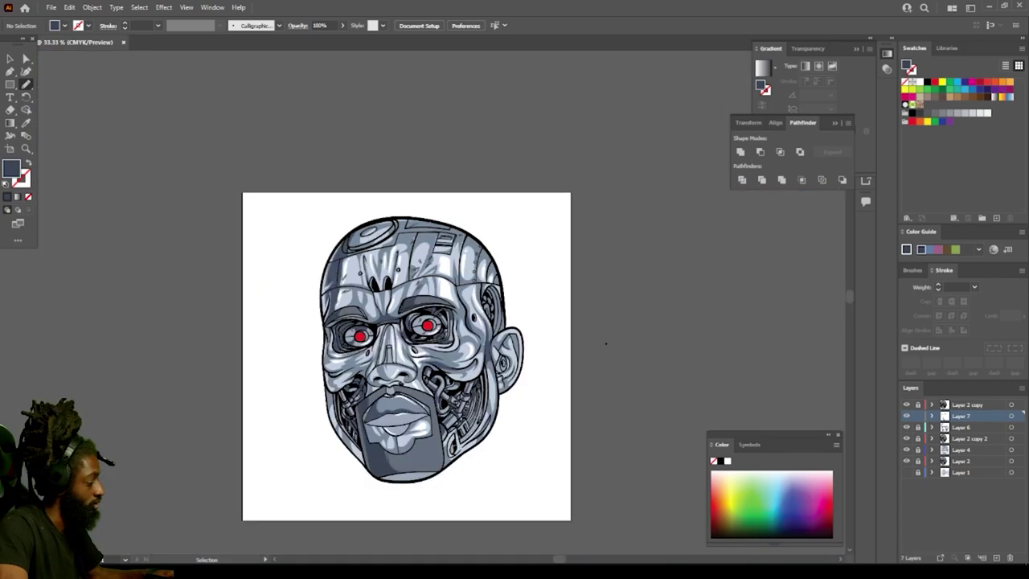
Step: Examine the beard and eyebrow shadows against the whole head at different magnifications
{"action": "left_click_drag", "start_coordinate": [606, 343], "coordinate": [606, 305]}
{"action": "key", "text": "ctrl+plus"}
{"action": "key", "text": "ctrl+plus"}
{"action": "key", "text": "ctrl+plus"}
{"action": "key", "text": "ctrl+plus"}
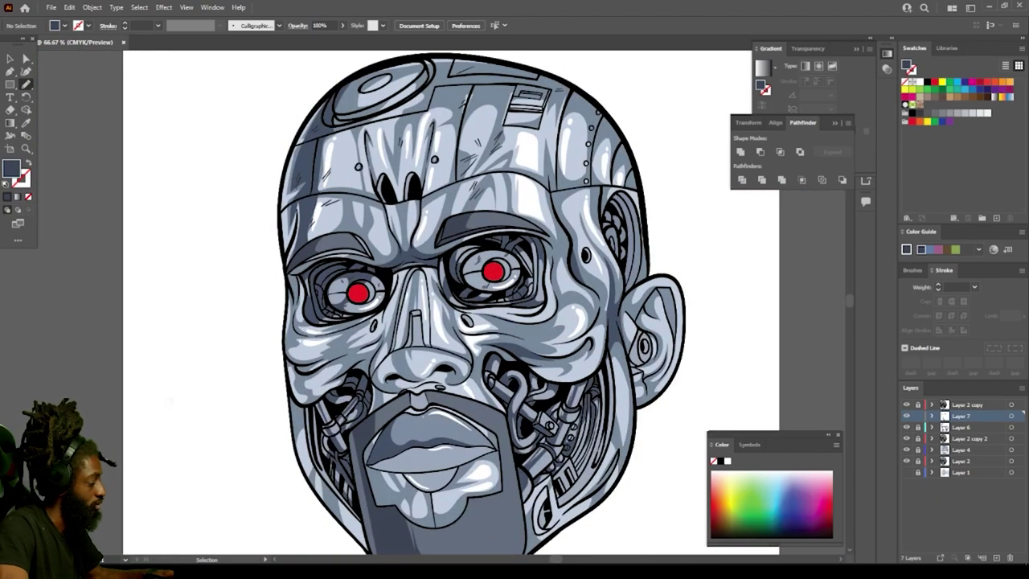
{"action": "key", "text": "ctrl+plus"}
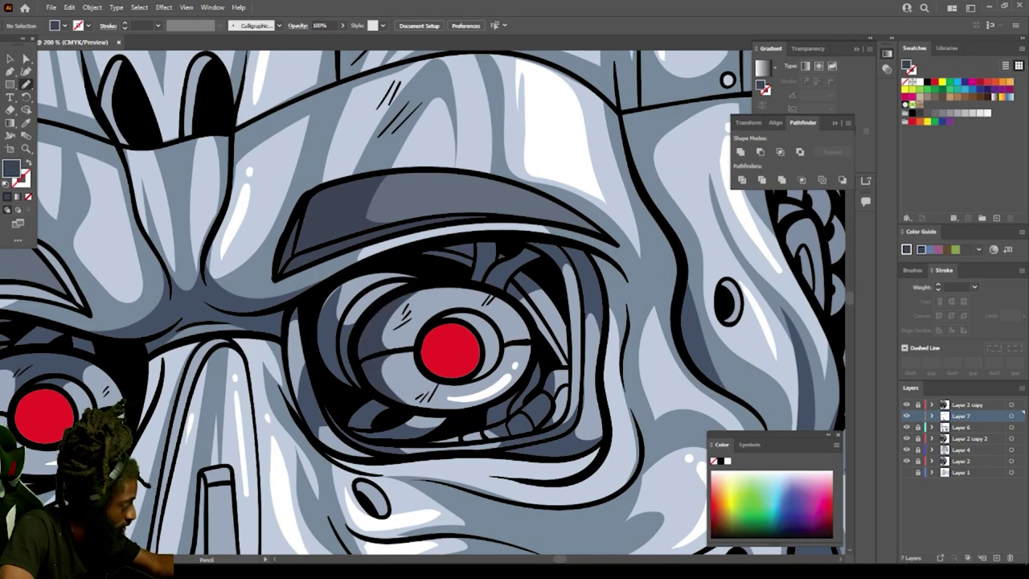
{"action": "key", "text": "ctrl+minus"}
{"action": "key", "text": "ctrl+minus"}
{"action": "key", "text": "ctrl+minus"}
{"action": "key", "text": "ctrl+minus"}
{"action": "key", "text": "ctrl+plus"}
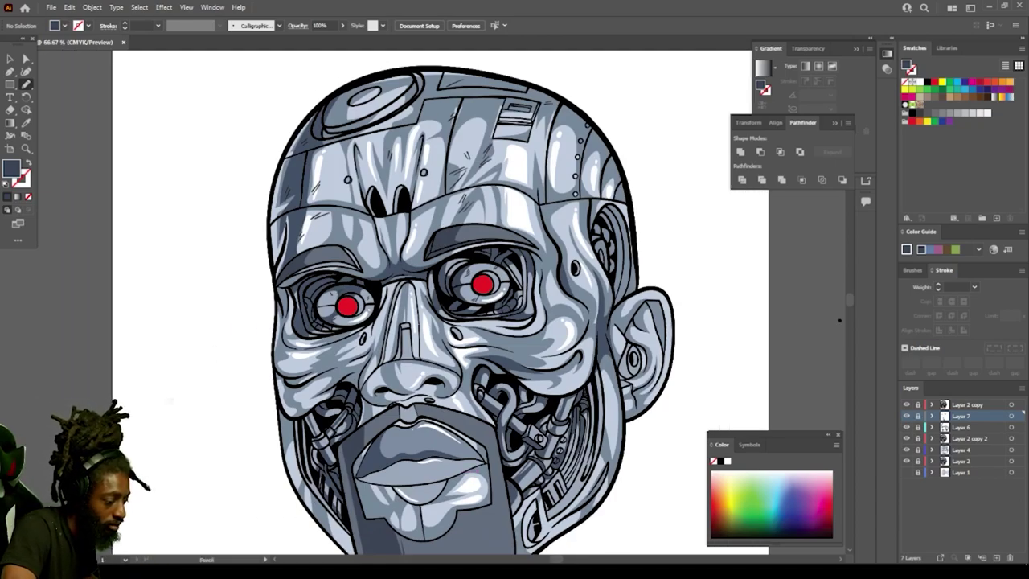
Step: Add a layer above Layer 7, set the fill to red and try an ellipse over the pupil nearer the ear
{"action": "left_click", "coordinate": [997, 558]}
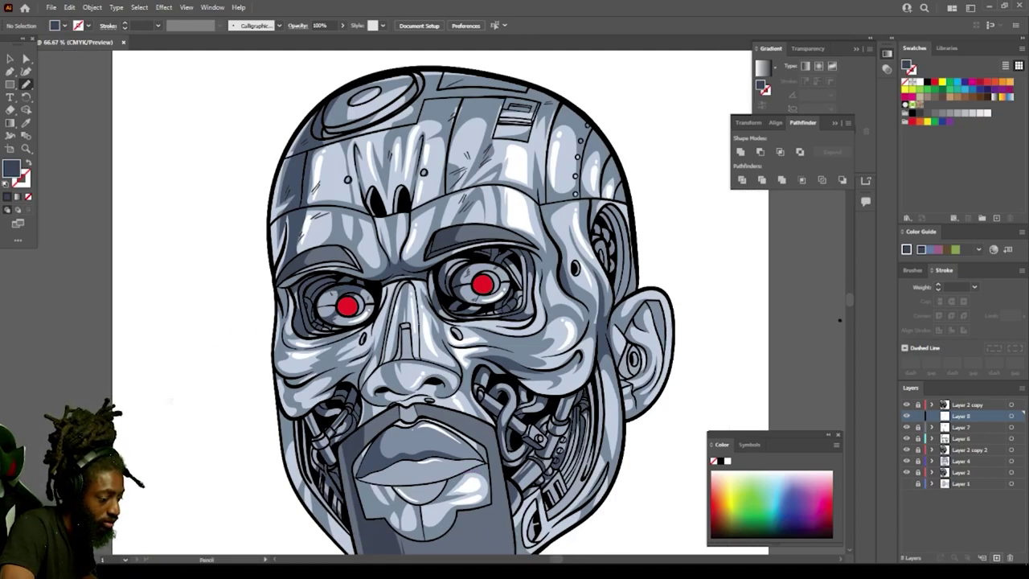
{"action": "left_click", "coordinate": [935, 82]}
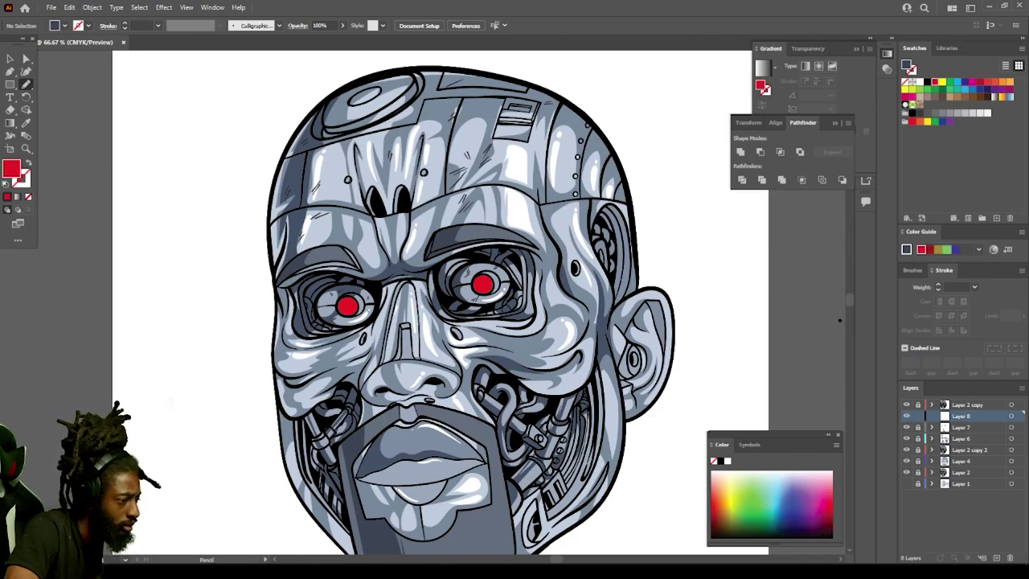
{"action": "left_click", "coordinate": [25, 84]}
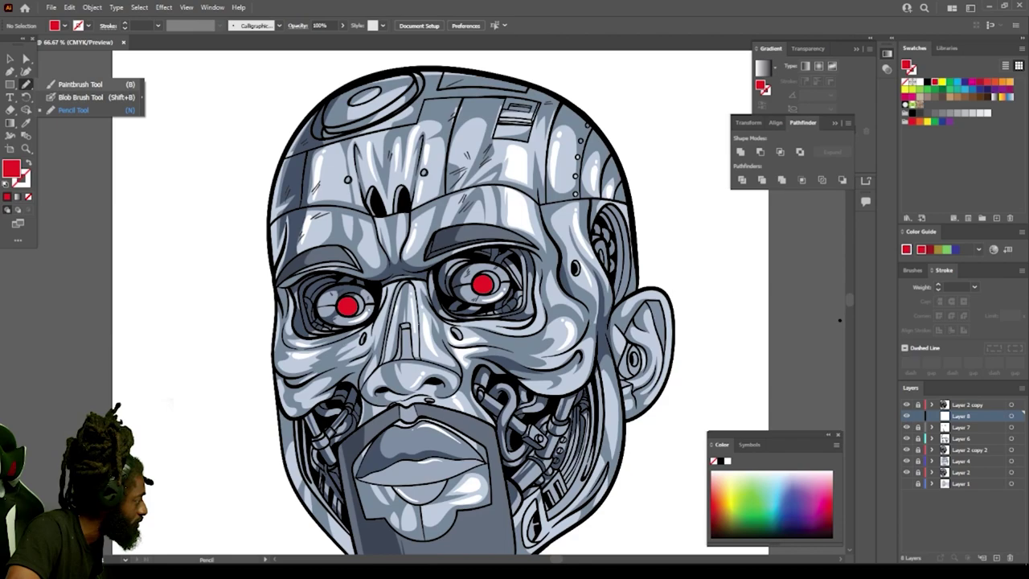
{"action": "left_click", "coordinate": [9, 84]}
{"action": "left_click", "coordinate": [73, 97]}
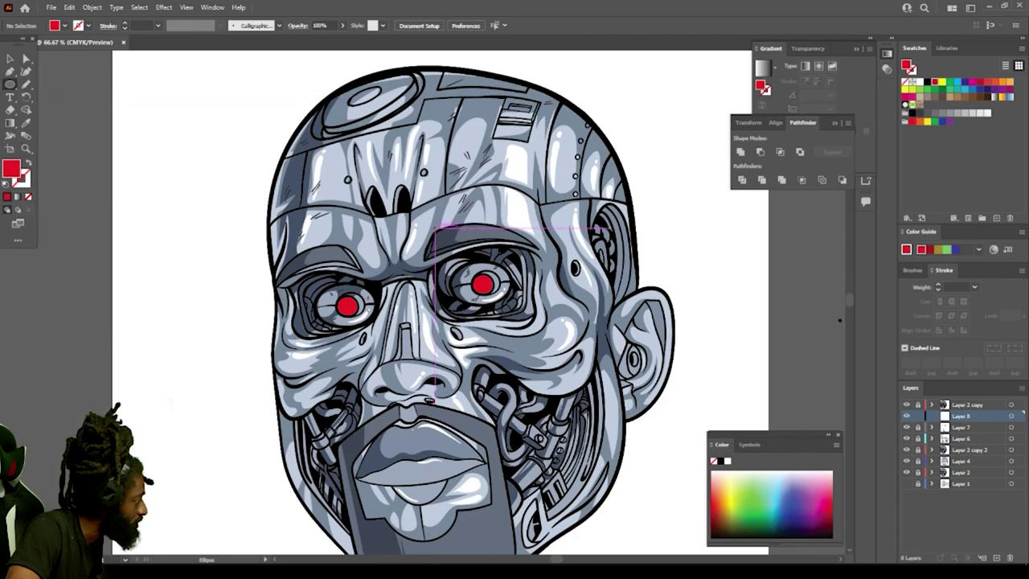
{"action": "mouse_move", "coordinate": [484, 283]}
{"action": "left_mouse_down"}
{"action": "mouse_move", "coordinate": [523, 264]}
{"action": "mouse_move", "coordinate": [498, 270]}
{"action": "left_mouse_up"}
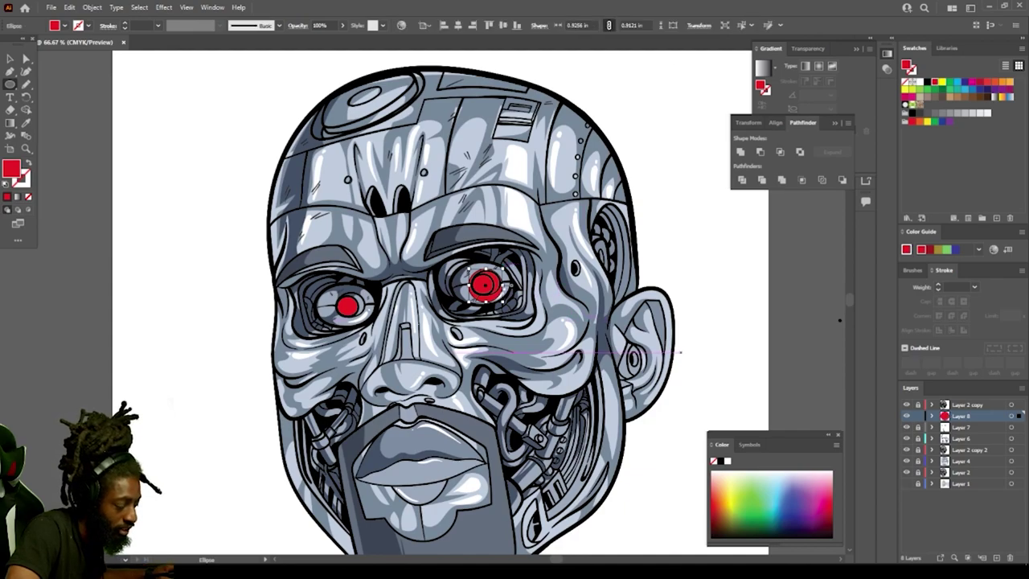
{"action": "key", "text": "ctrl+shift+a"}
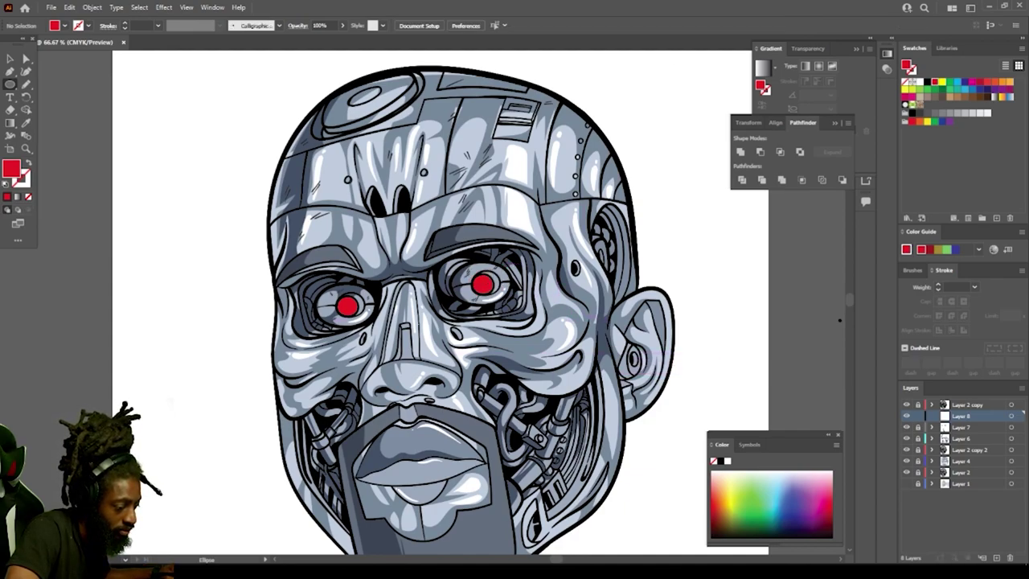
Step: Add a layer above Layer 2 copy and place red ellipses about 1.16 by 1.09 in over both eyes
{"action": "left_click", "coordinate": [968, 405]}
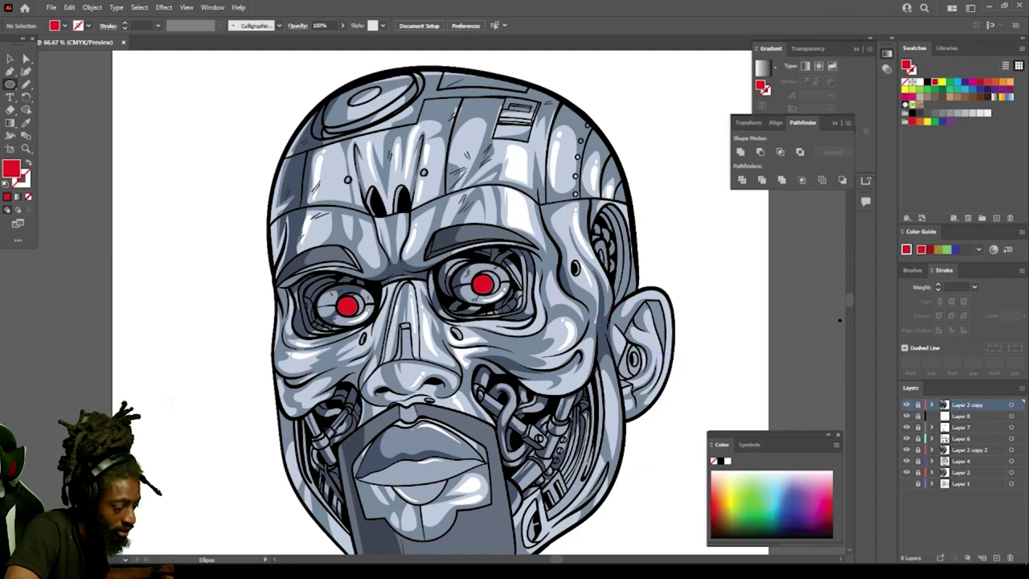
{"action": "left_click", "coordinate": [997, 557]}
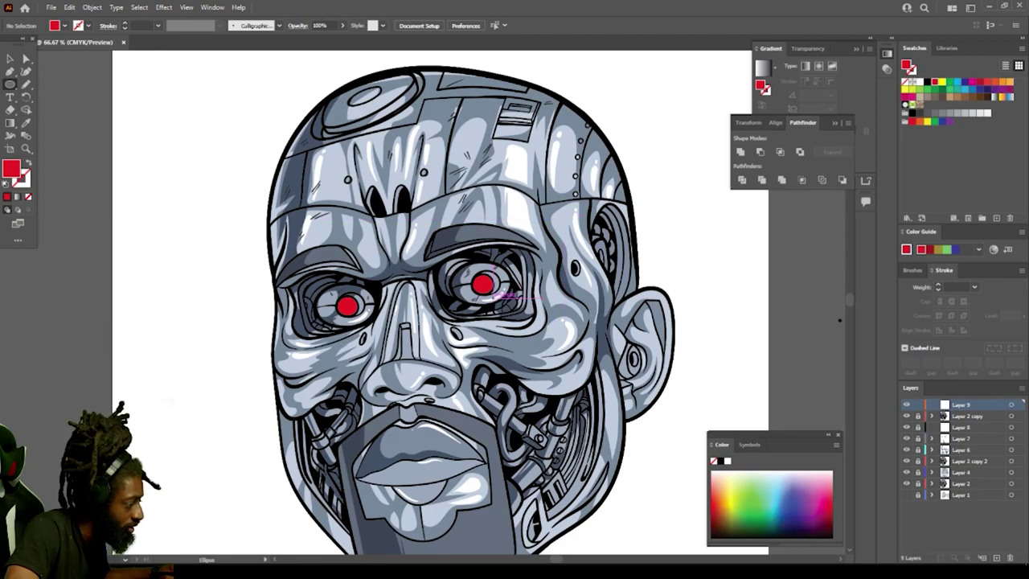
{"action": "left_click_drag", "start_coordinate": [485, 282], "coordinate": [350, 302]}
{"action": "key", "text": "v"}
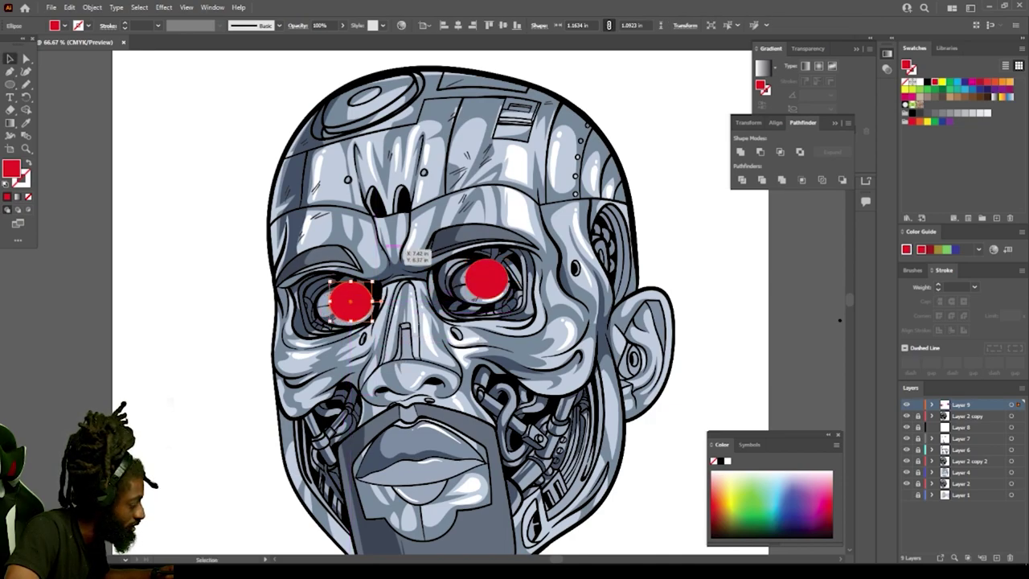
Step: Apply a Gaussian Blur with a radius of 60.7447 pixels to both red ellipses and shift them down over the pupils
{"action": "left_click", "coordinate": [486, 278], "text": "shift"}
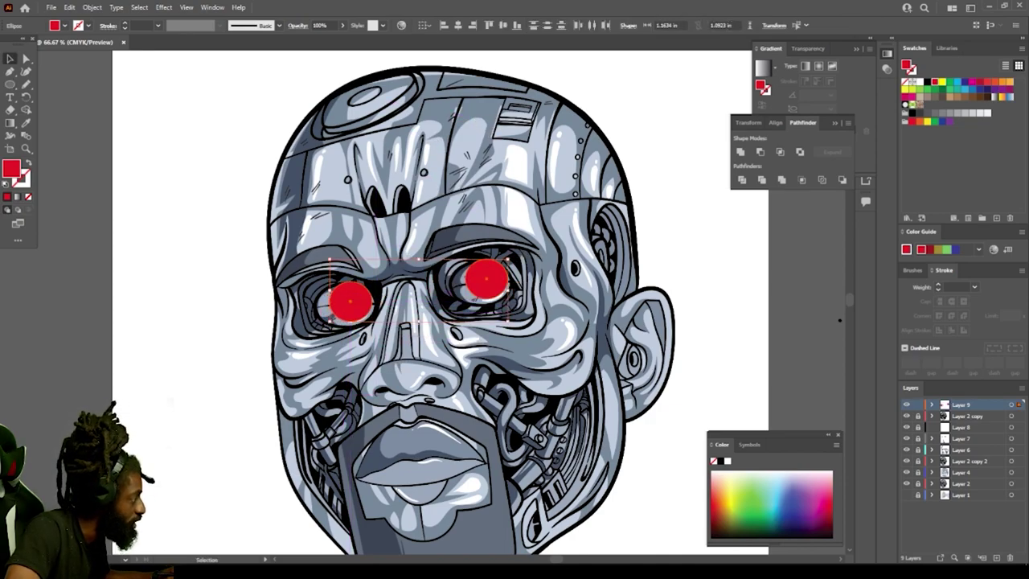
{"action": "left_click", "coordinate": [164, 7]}
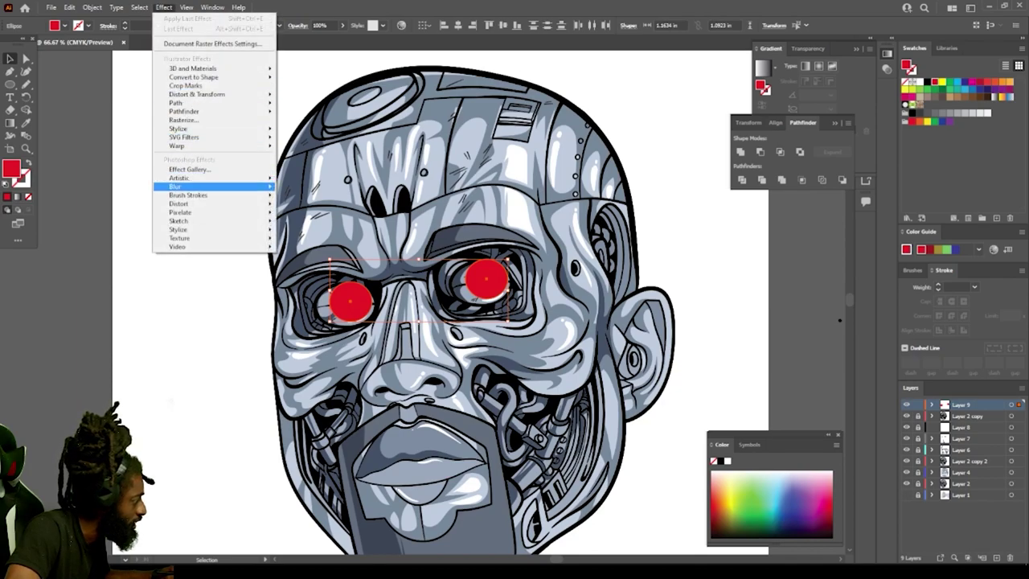
{"action": "mouse_move", "coordinate": [186, 186]}
{"action": "left_click", "coordinate": [313, 188]}
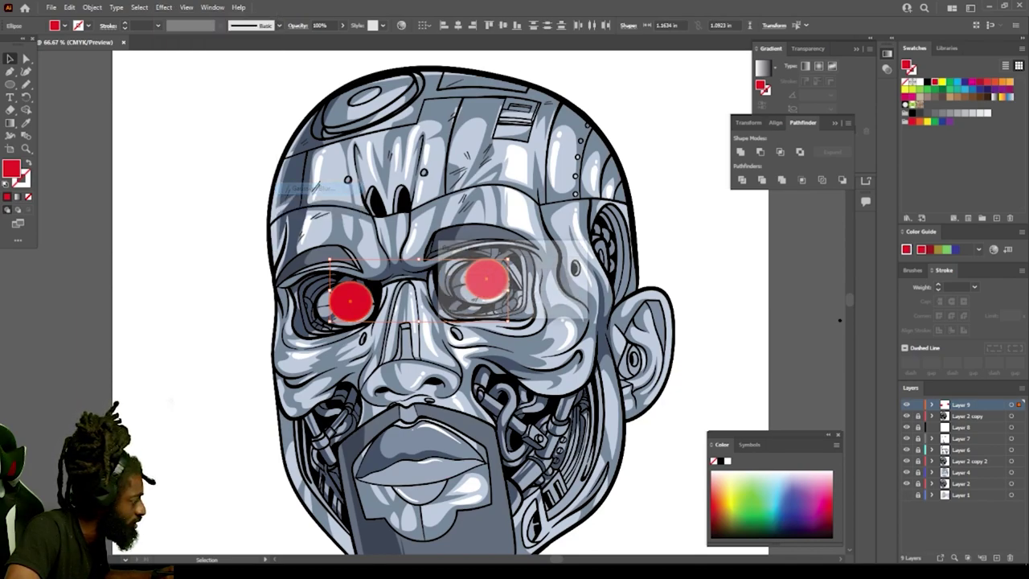
{"action": "left_click_drag", "start_coordinate": [491, 273], "coordinate": [507, 273]}
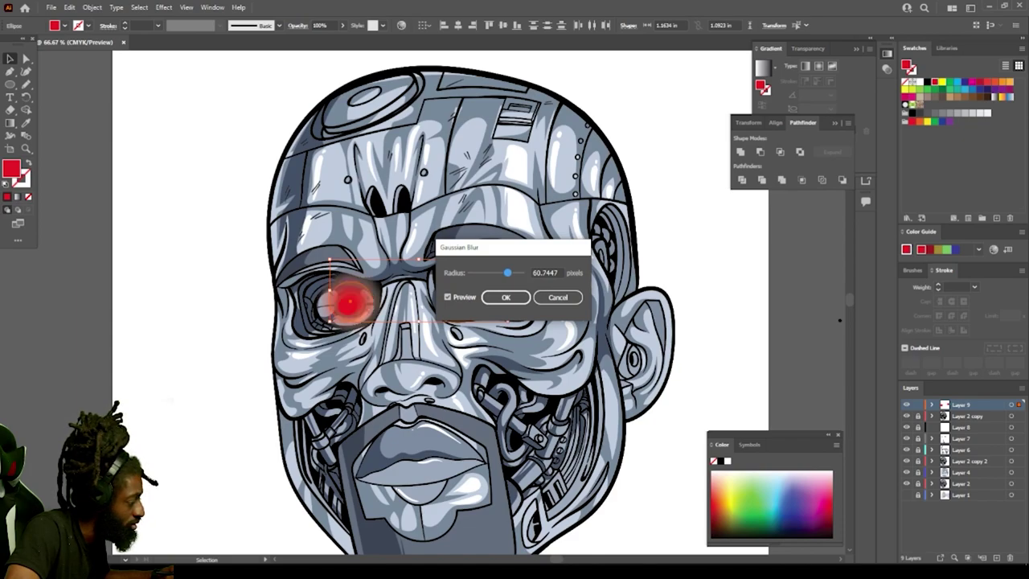
{"action": "left_click", "coordinate": [506, 297]}
{"action": "left_click_drag", "start_coordinate": [506, 297], "coordinate": [507, 302]}
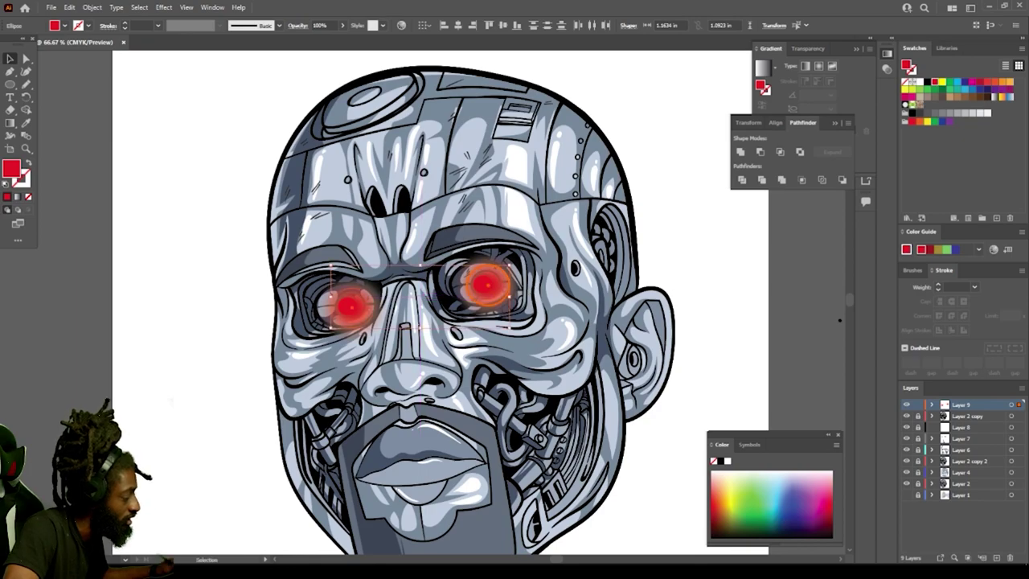
{"action": "left_click", "coordinate": [735, 316]}
Step: Set the fill to white with no stroke and place ellipses about 0.55 by 0.46 in over the centres of both red pupils
{"action": "key", "text": "ctrl+minus"}
{"action": "key", "text": "ctrl+plus"}
{"action": "key", "text": "ctrl+plus"}
{"action": "key", "text": "ctrl+plus"}
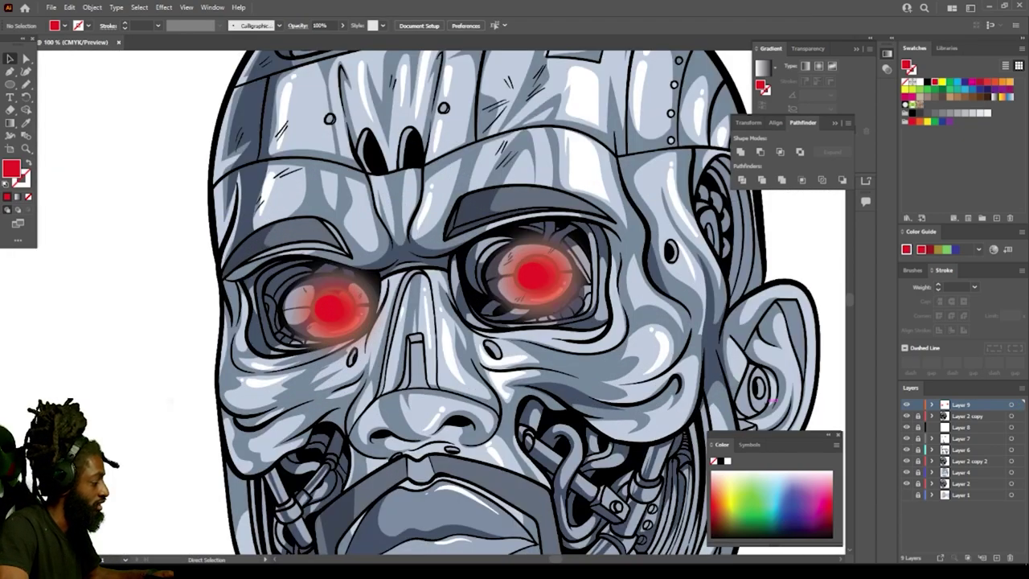
{"action": "left_click", "coordinate": [10, 85]}
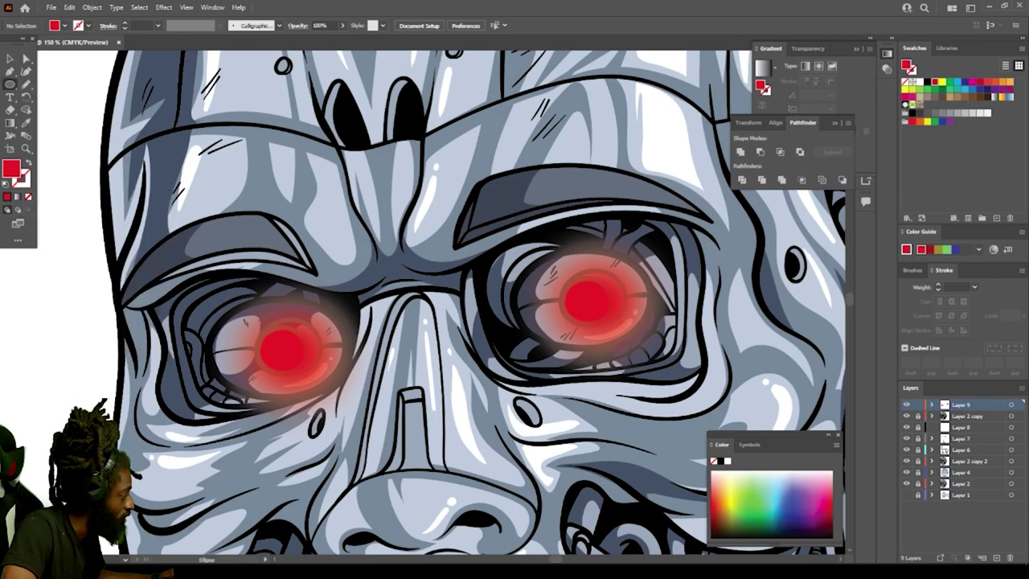
{"action": "key", "text": "d"}
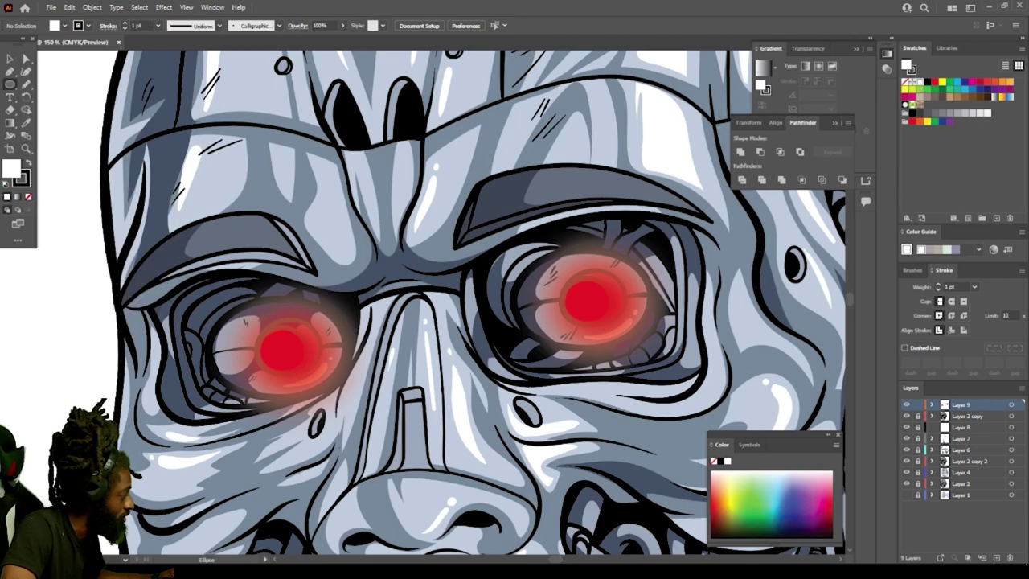
{"action": "key", "text": "x"}
{"action": "key", "text": "slash"}
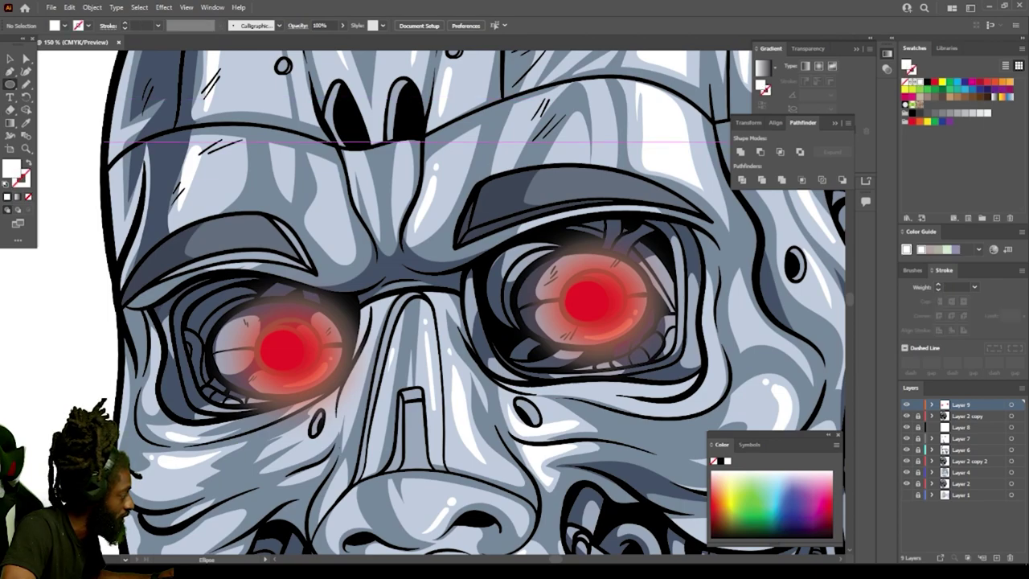
{"action": "mouse_move", "coordinate": [245, 215]}
{"action": "left_mouse_down"}
{"action": "mouse_move", "coordinate": [291, 176]}
{"action": "mouse_move", "coordinate": [474, 266]}
{"action": "mouse_move", "coordinate": [603, 296]}
{"action": "mouse_move", "coordinate": [283, 349]}
{"action": "left_mouse_up"}
{"action": "key", "text": "v"}
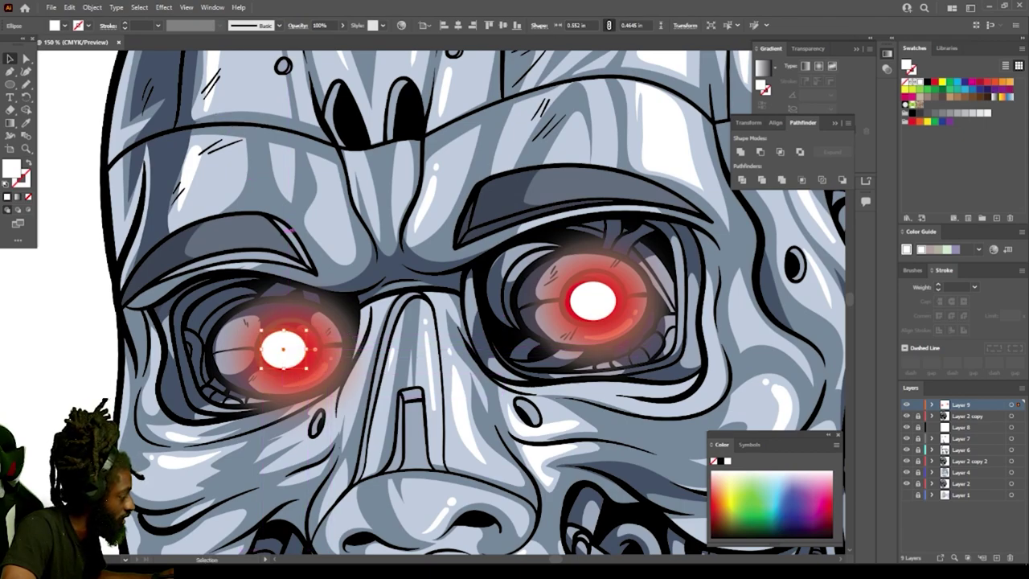
Step: Apply a Gaussian Blur with a radius of 3.1383 pixels to both white pupil ellipses
{"action": "left_click", "coordinate": [595, 304], "text": "shift"}
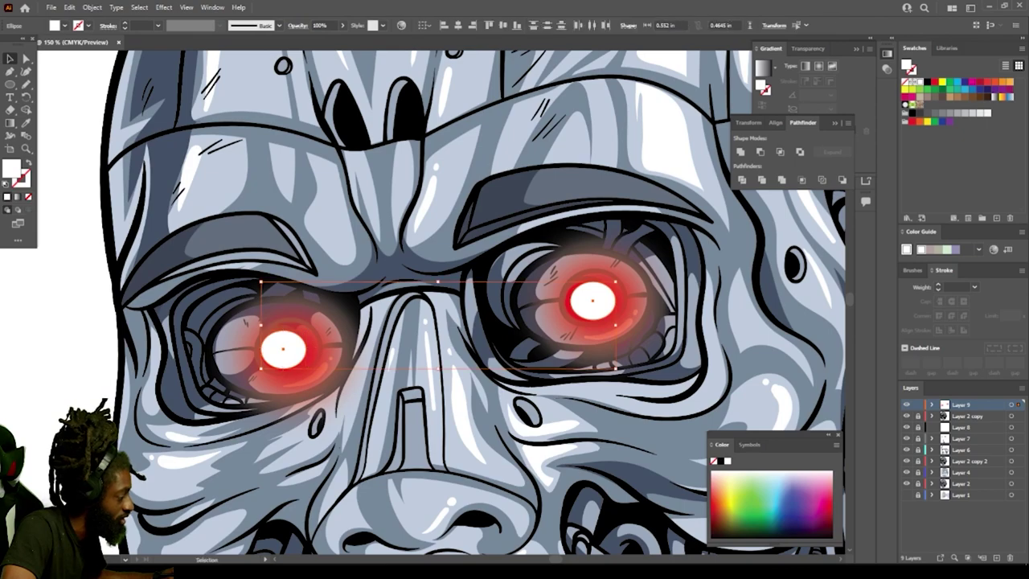
{"action": "left_click", "coordinate": [164, 7]}
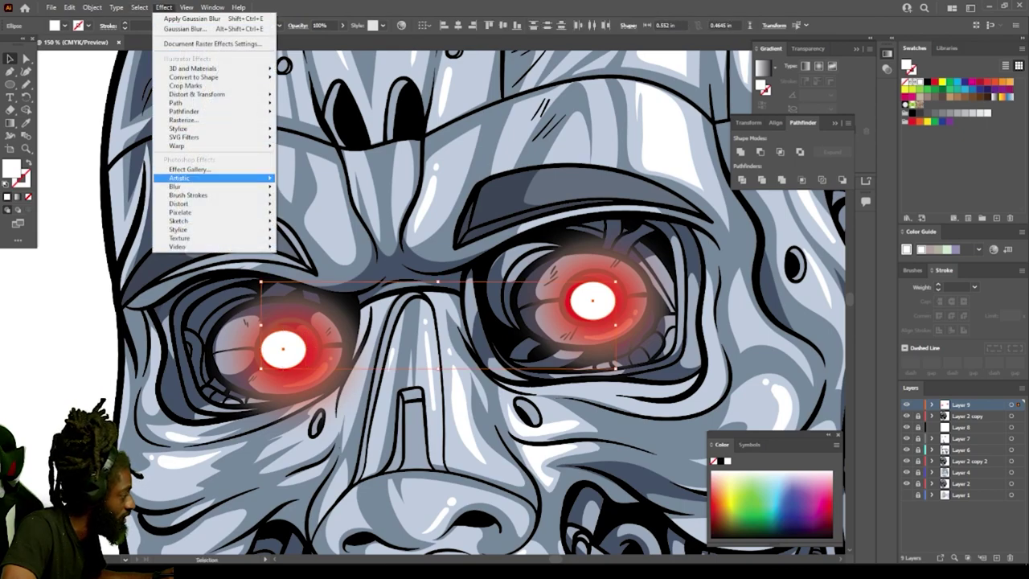
{"action": "mouse_move", "coordinate": [209, 186]}
{"action": "left_click", "coordinate": [314, 187]}
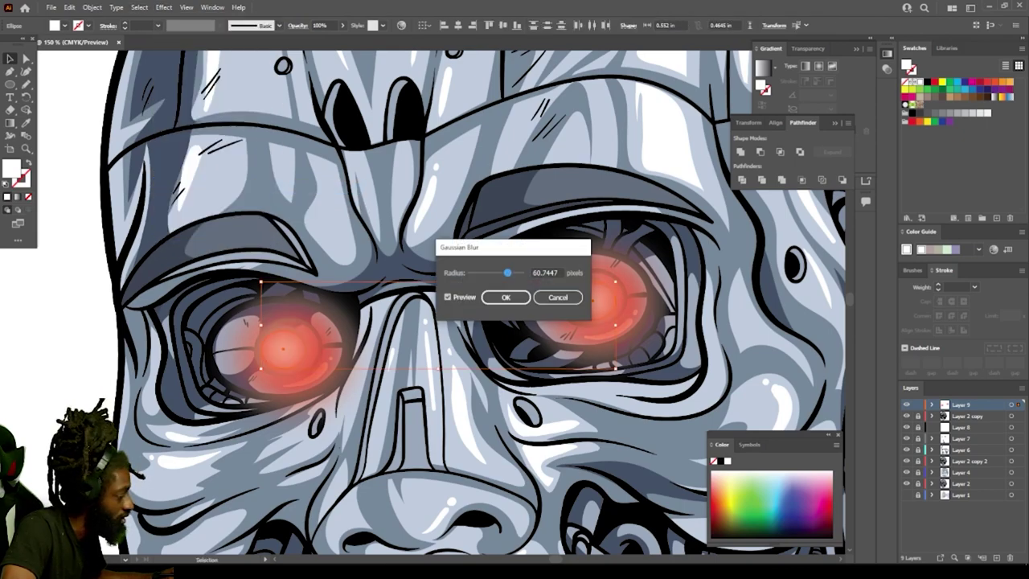
{"action": "left_click_drag", "start_coordinate": [507, 273], "coordinate": [476, 273]}
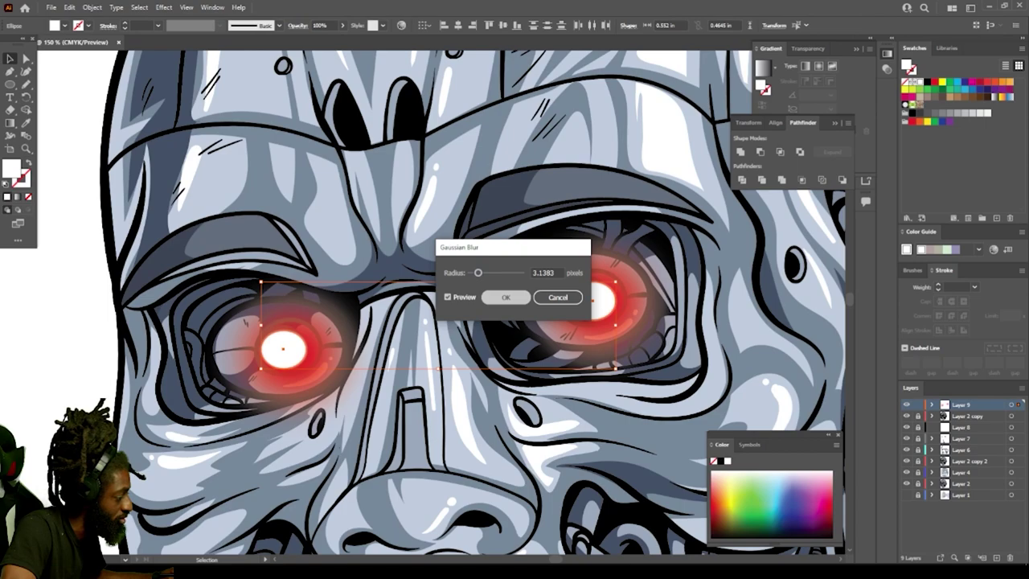
{"action": "left_click", "coordinate": [506, 297]}
Step: Lock Layer 9 and toggle its visibility to compare the whole head with and without the eye glows
{"action": "key", "text": "ctrl+minus"}
{"action": "key", "text": "ctrl+minus"}
{"action": "key", "text": "ctrl+minus"}
{"action": "key", "text": "ctrl+minus"}
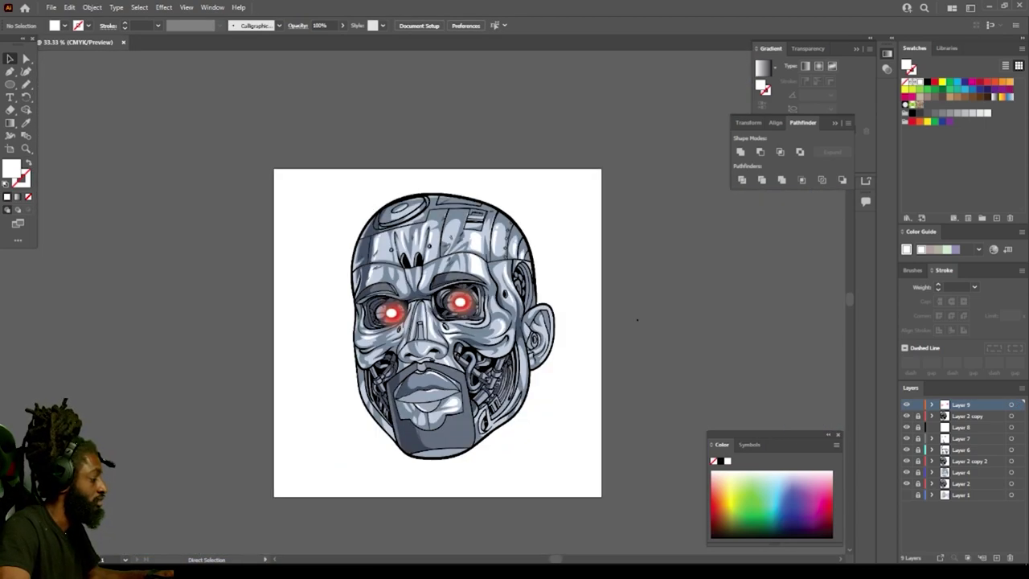
{"action": "scroll", "coordinate": [438, 325], "scroll_direction": "down", "scroll_amount": 1}
{"action": "key", "text": "ctrl+plus"}
{"action": "key", "text": "ctrl+plus"}
{"action": "key", "text": "v"}
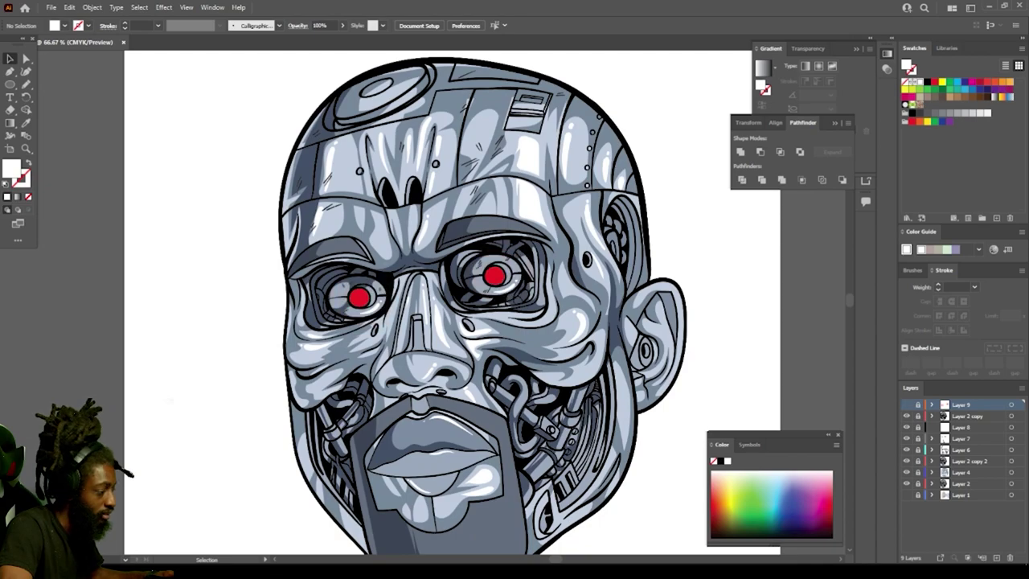
{"action": "key", "text": "ctrl+minus"}
{"action": "key", "text": "ctrl+y"}
{"action": "key", "text": "ctrl+y"}
{"action": "key", "text": "ctrl+y"}
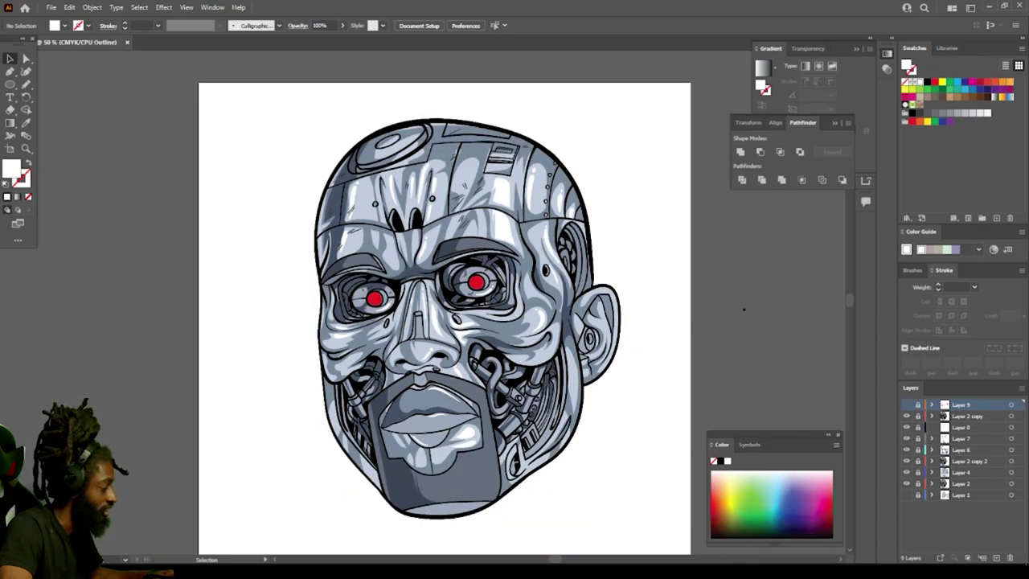
{"action": "key", "text": "ctrl+y"}
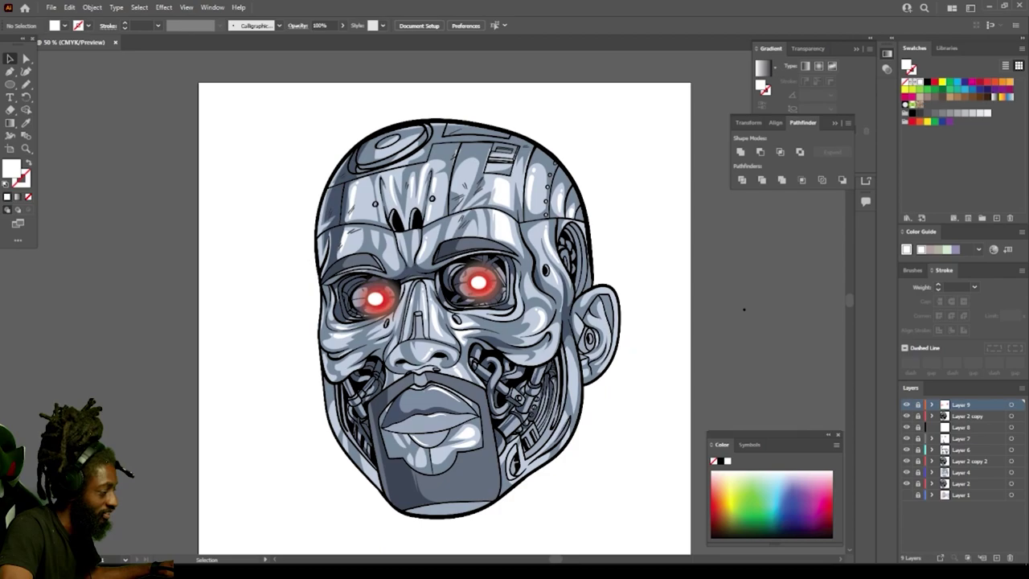